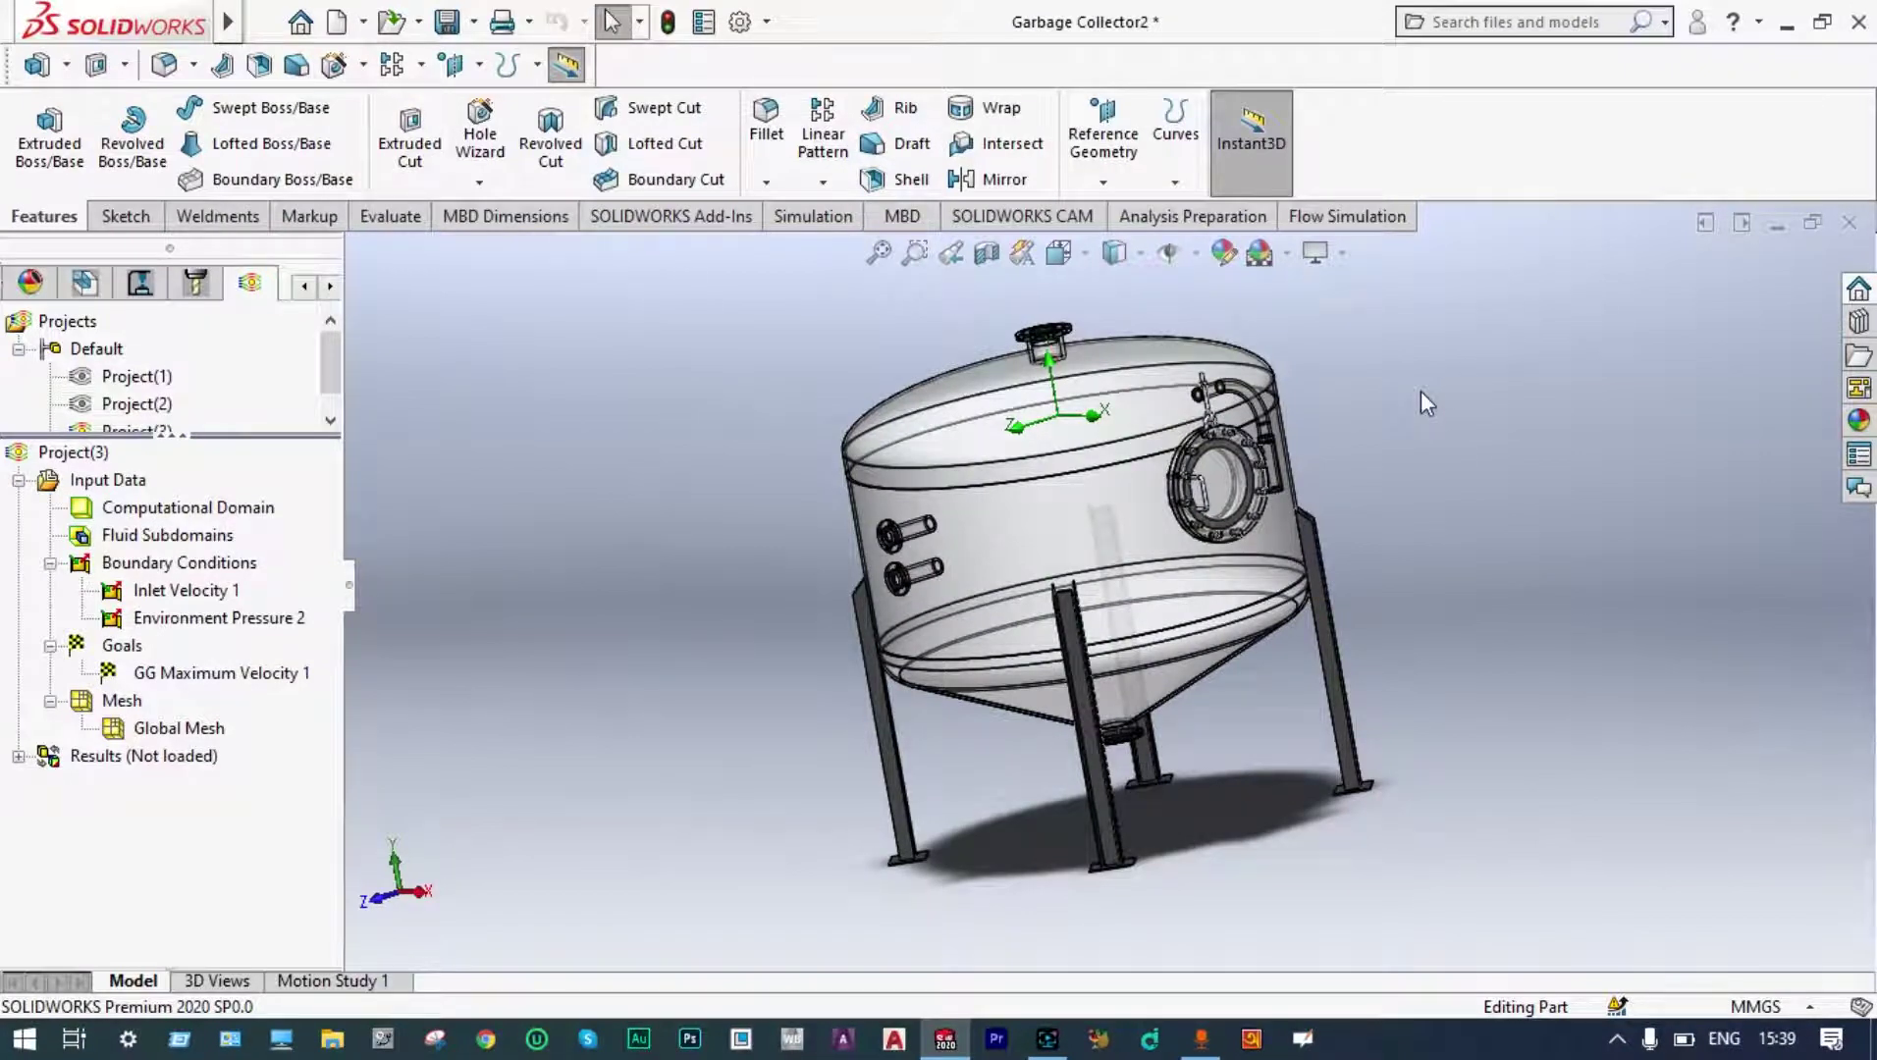
Create a Flow Simulation project with the Wizard, named Project(4), using the SI (m-kg-s) unit system with temperature in °C.
middle_click_drag(1419, 390, 1267, 486)
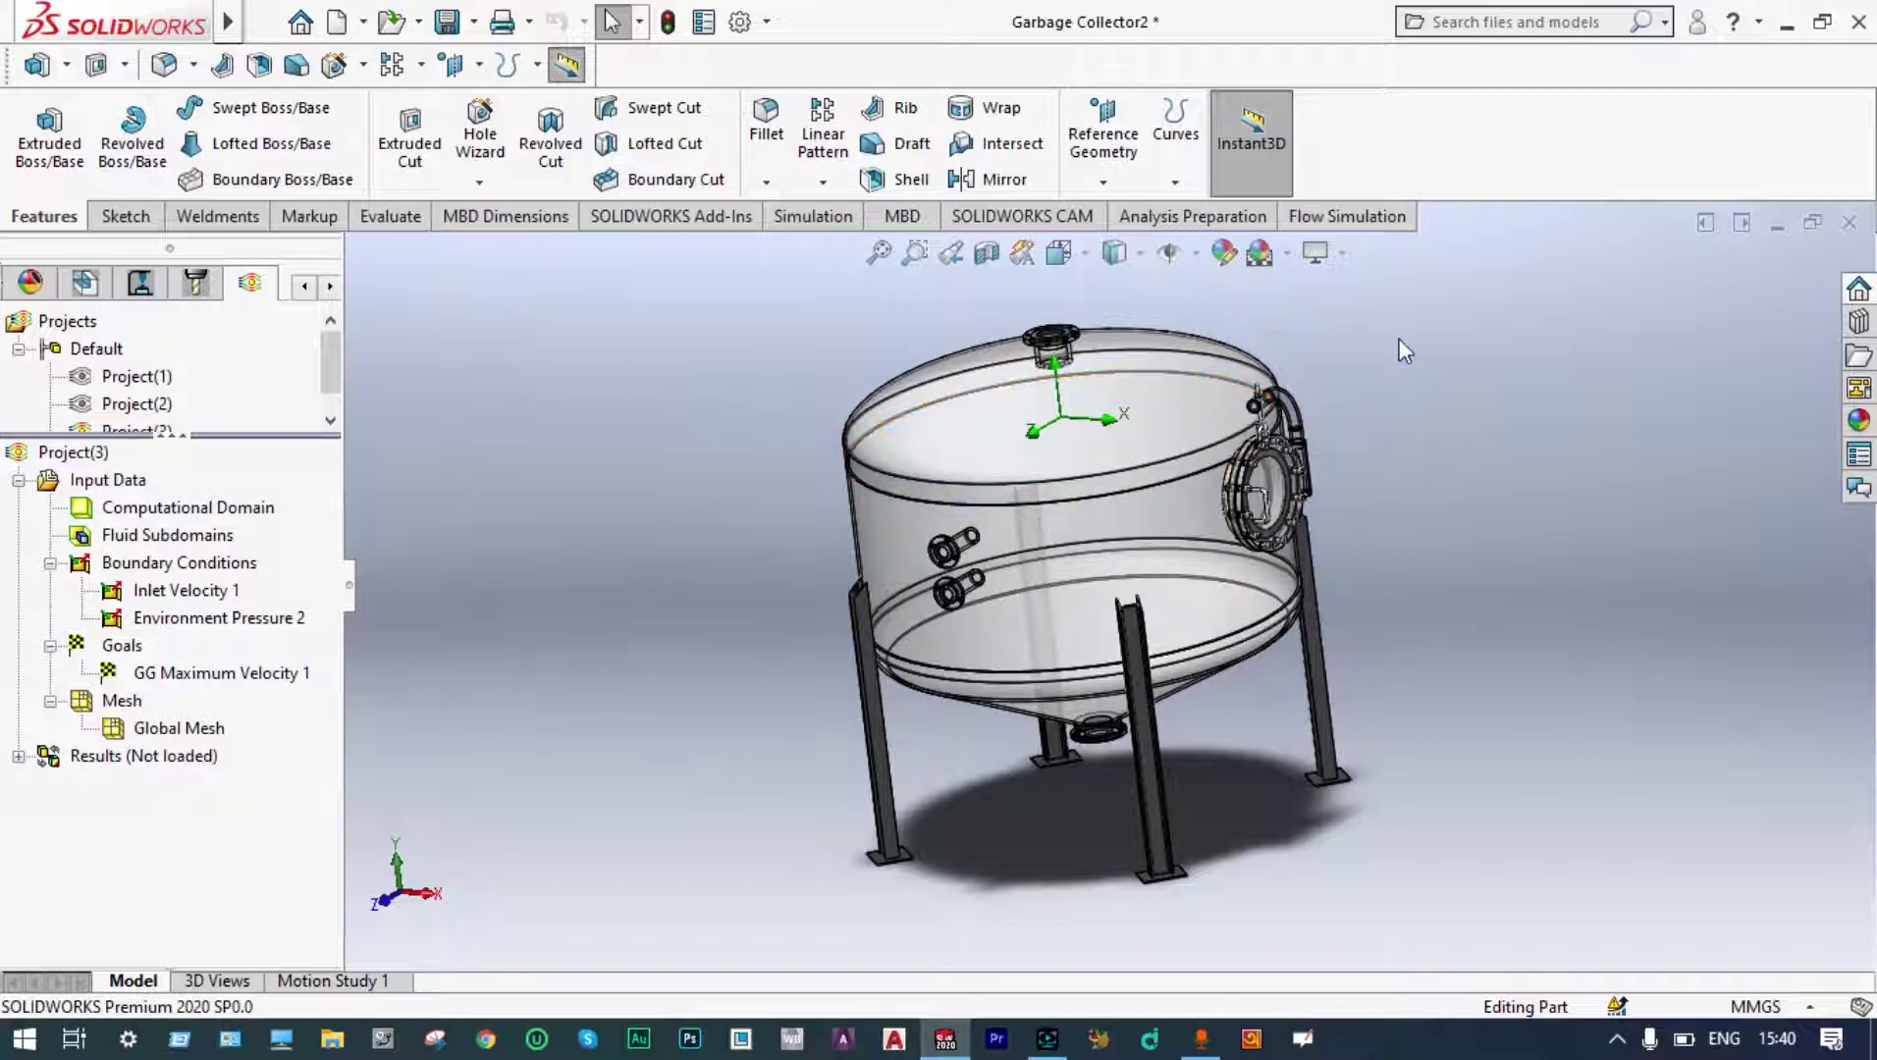
middle_click_drag(1404, 350, 1368, 228)
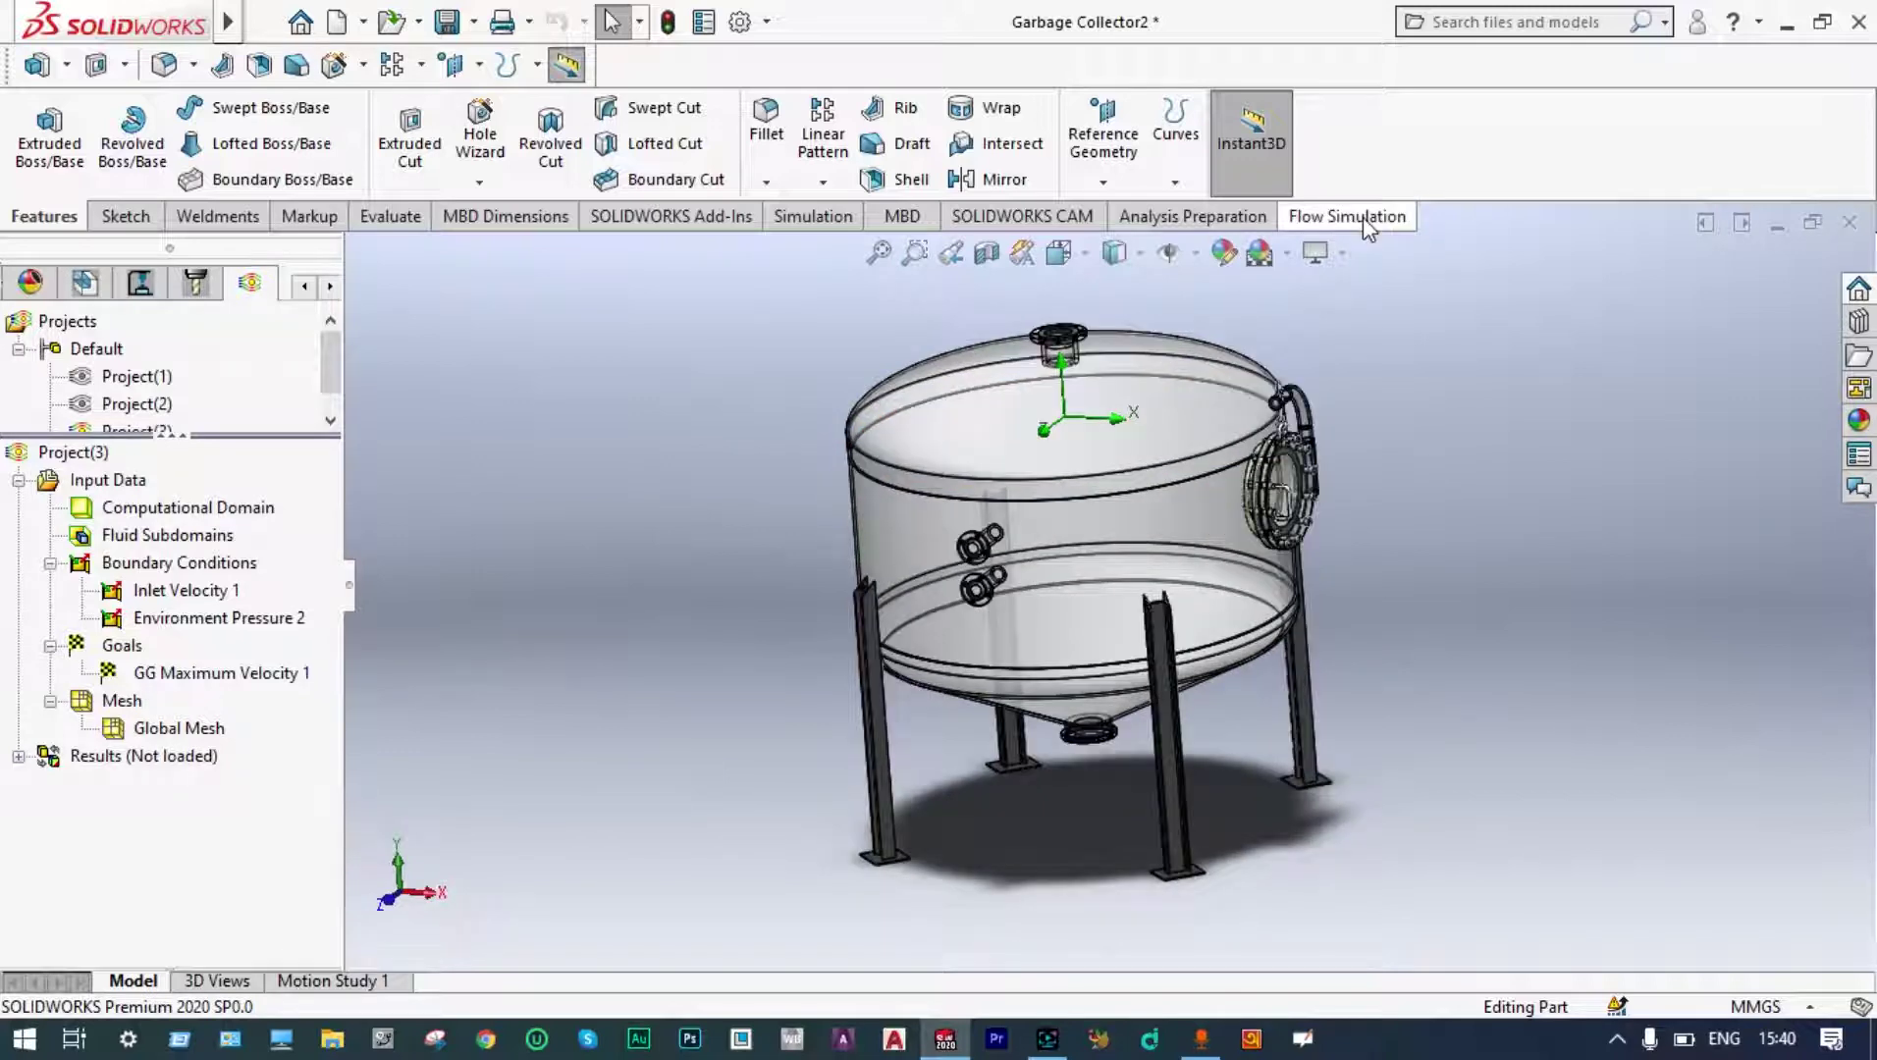
left_click(1362, 217)
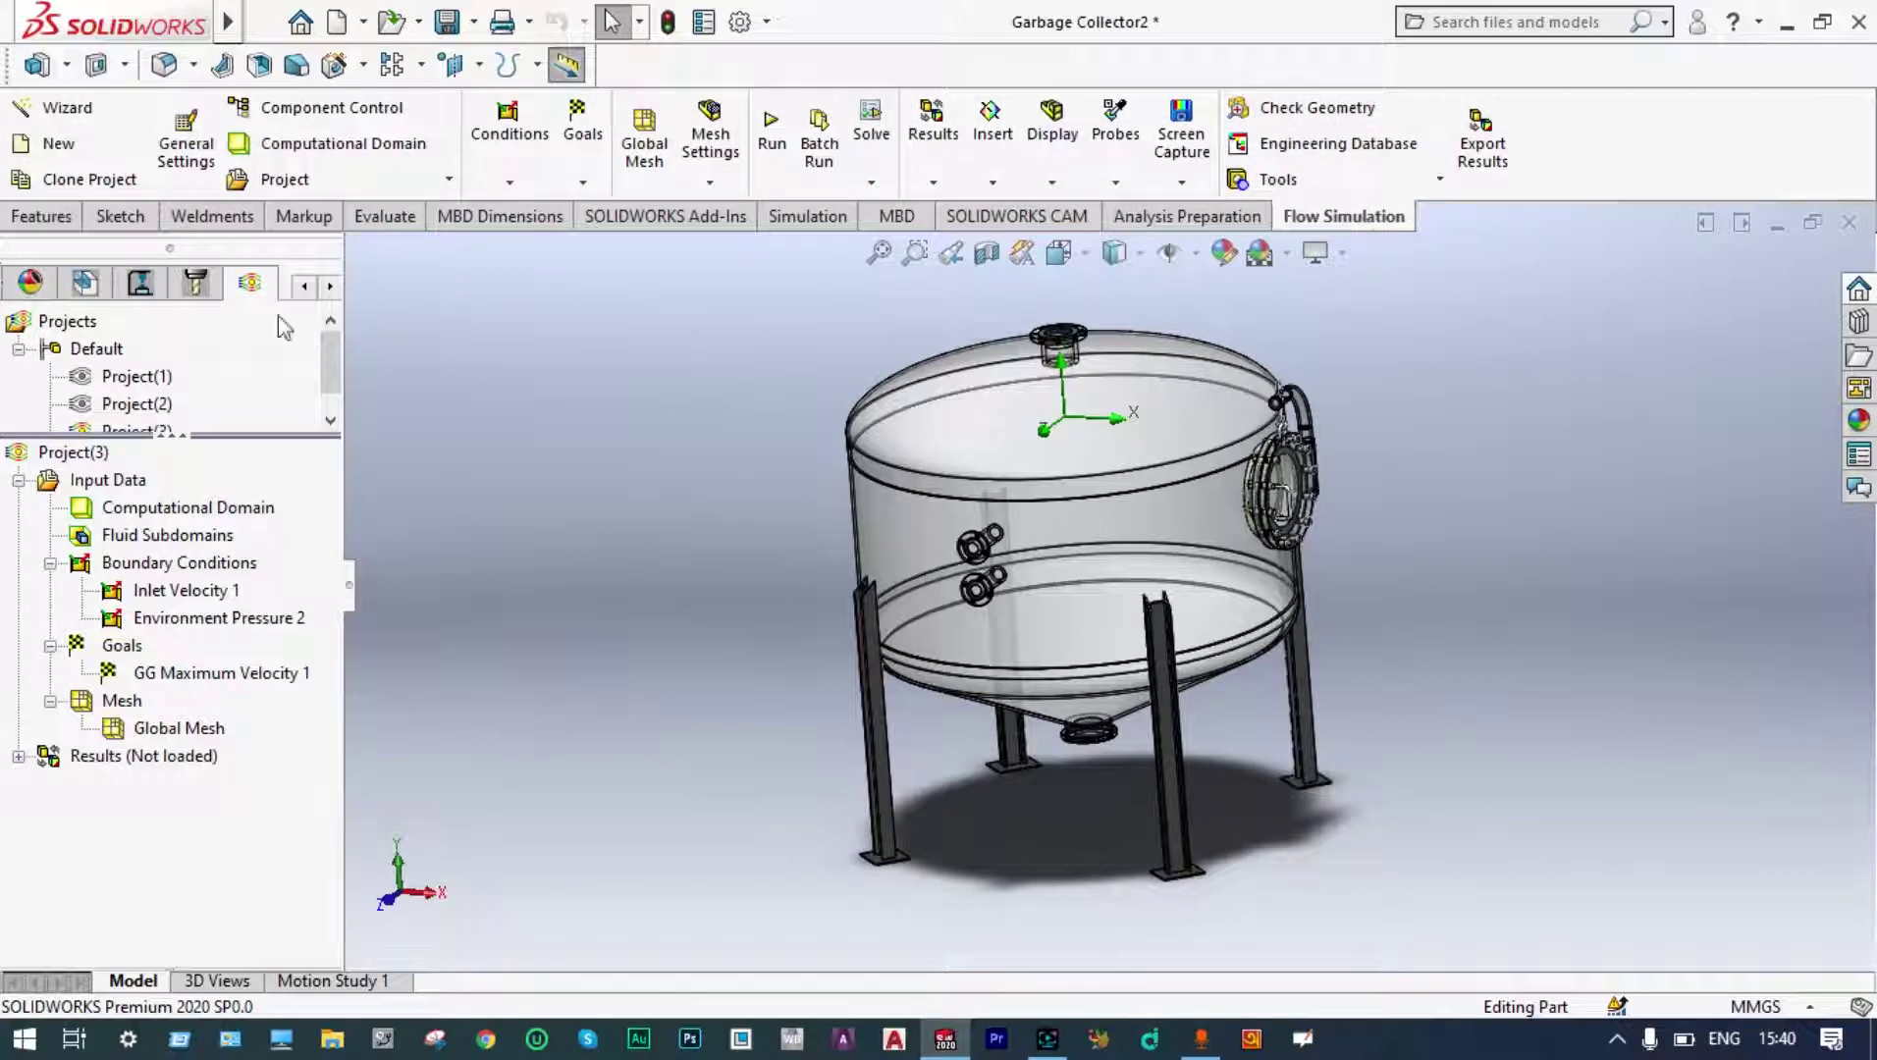
left_click(61, 114)
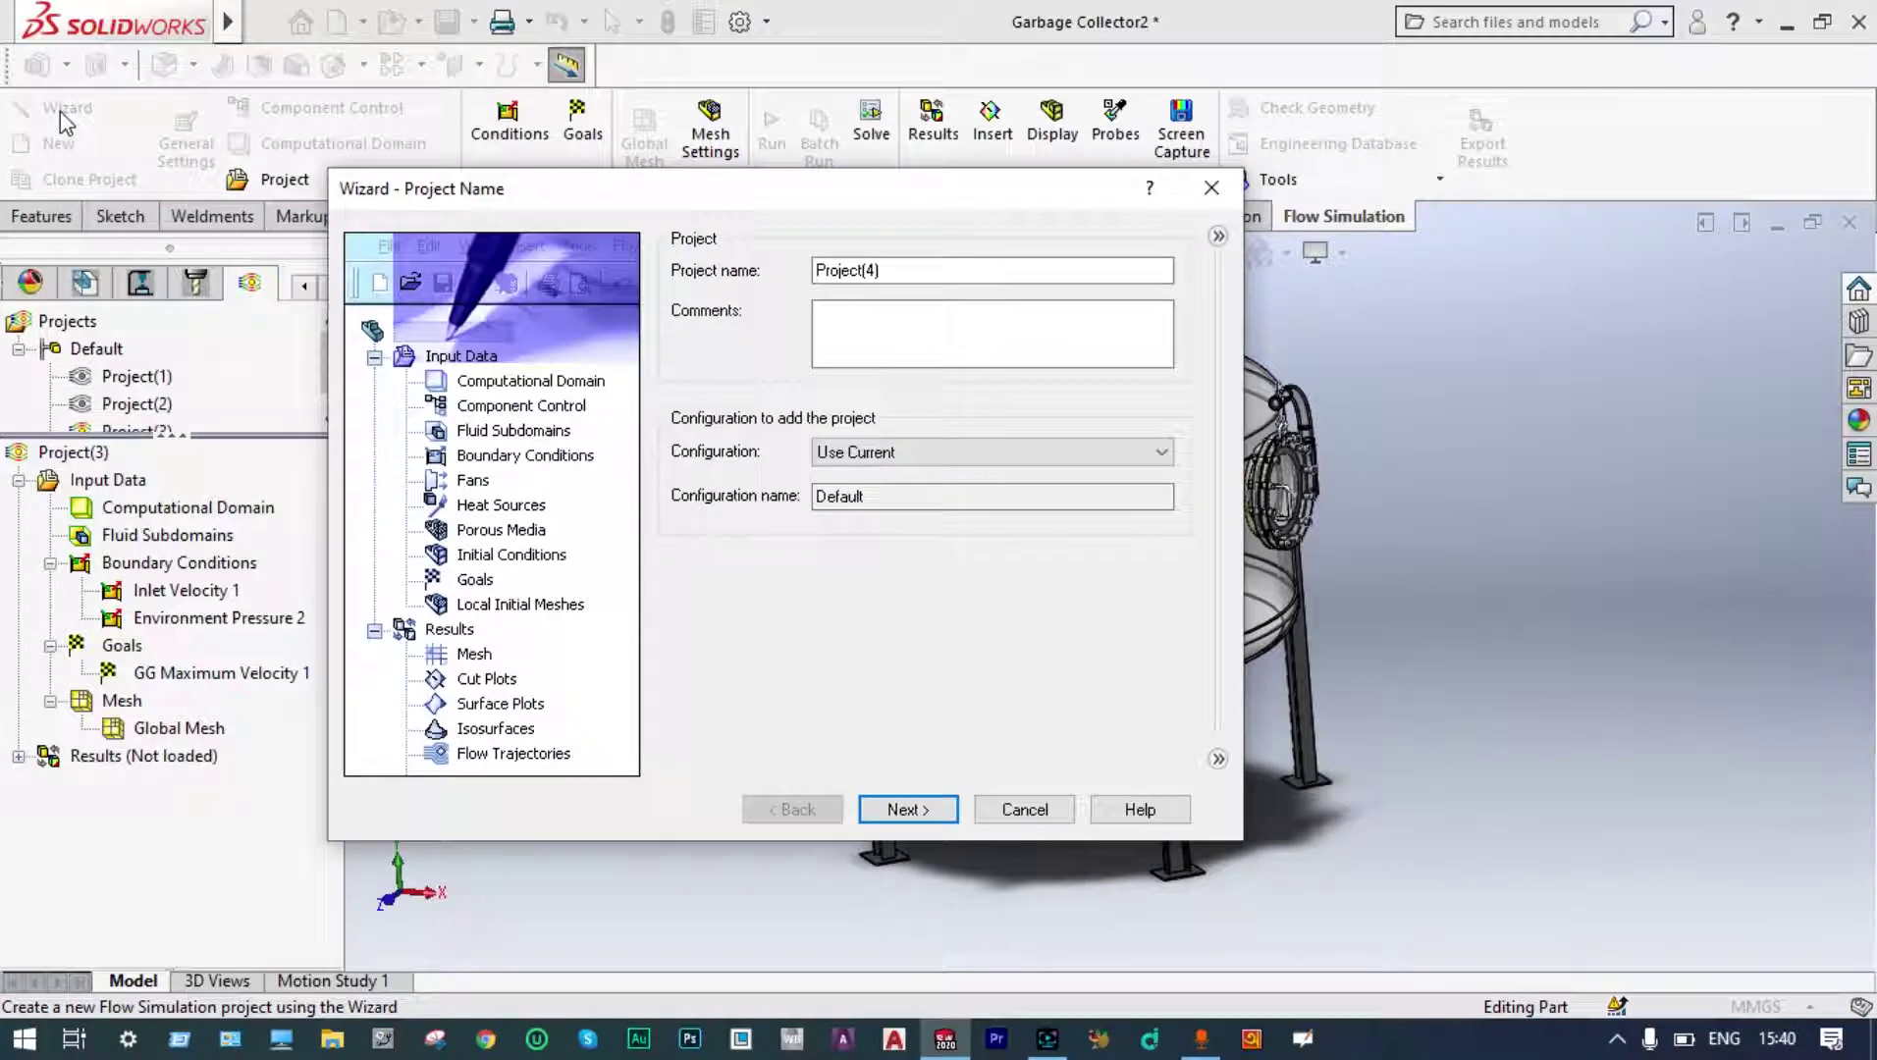
left_click(903, 809)
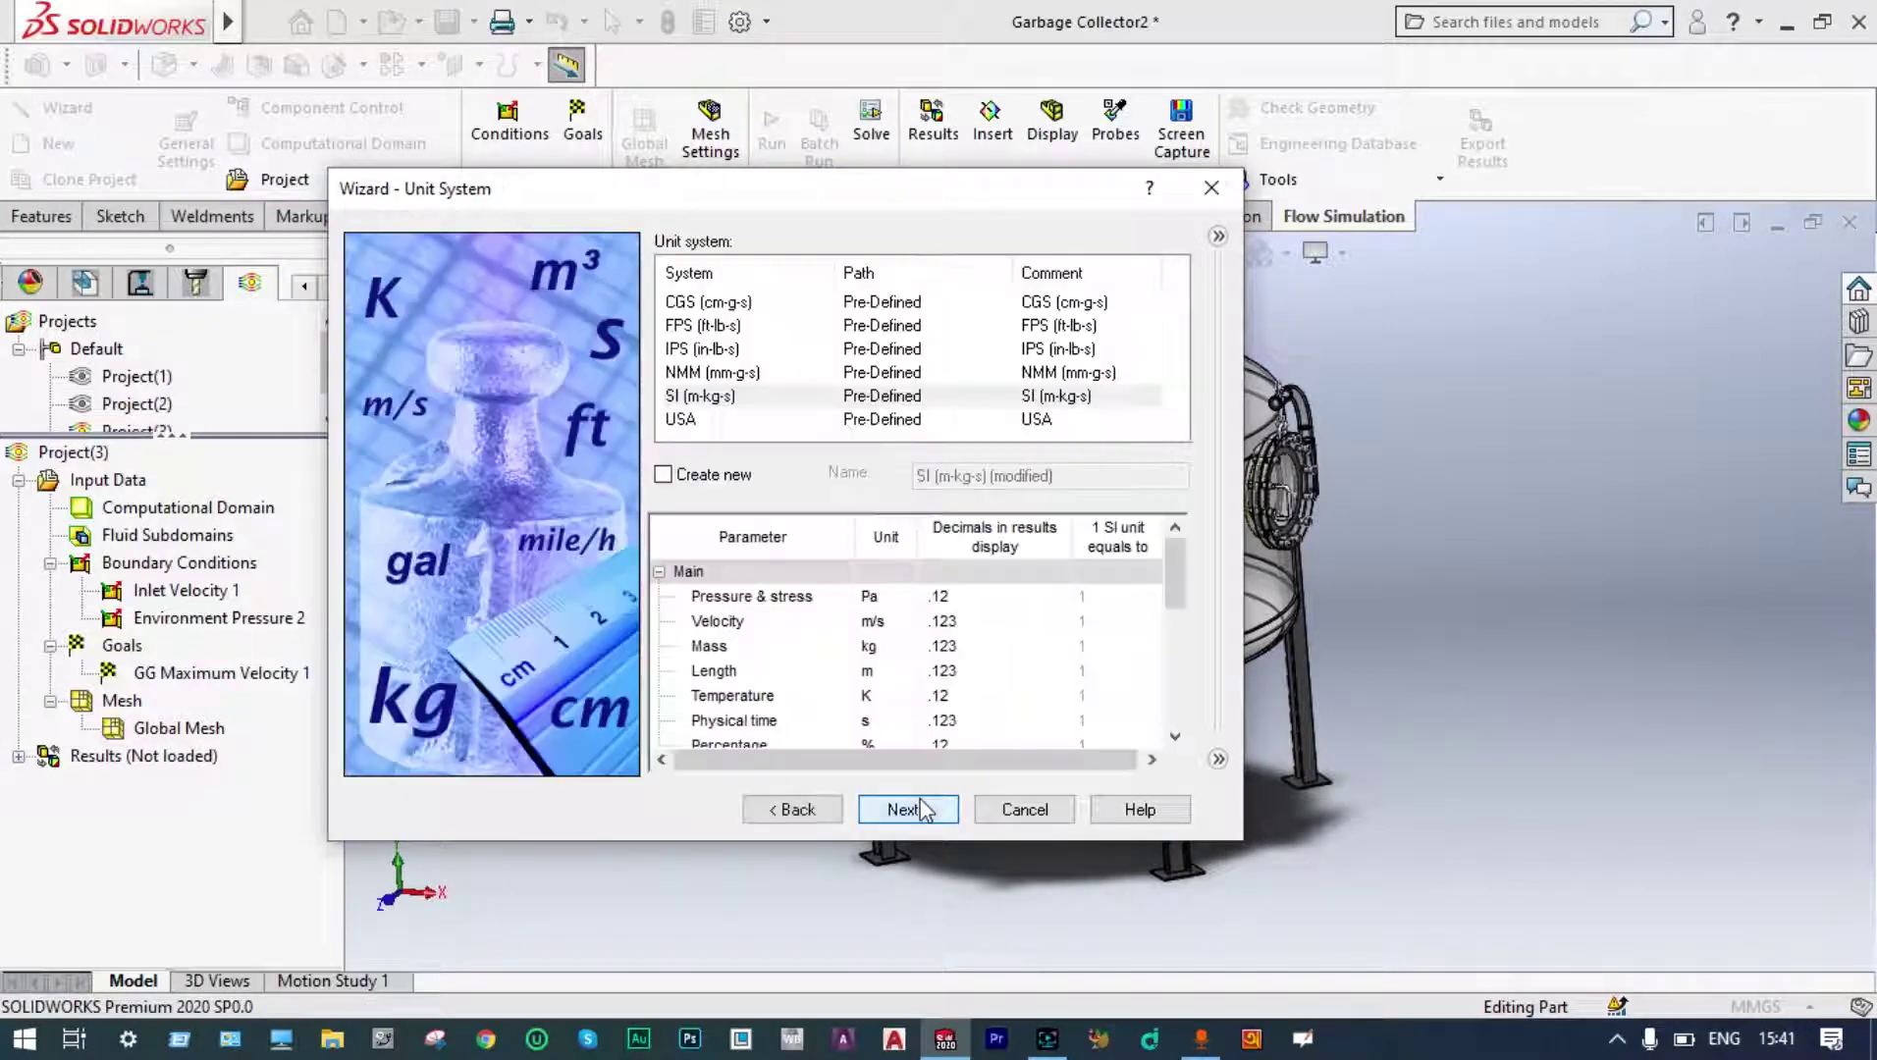
left_click(730, 398)
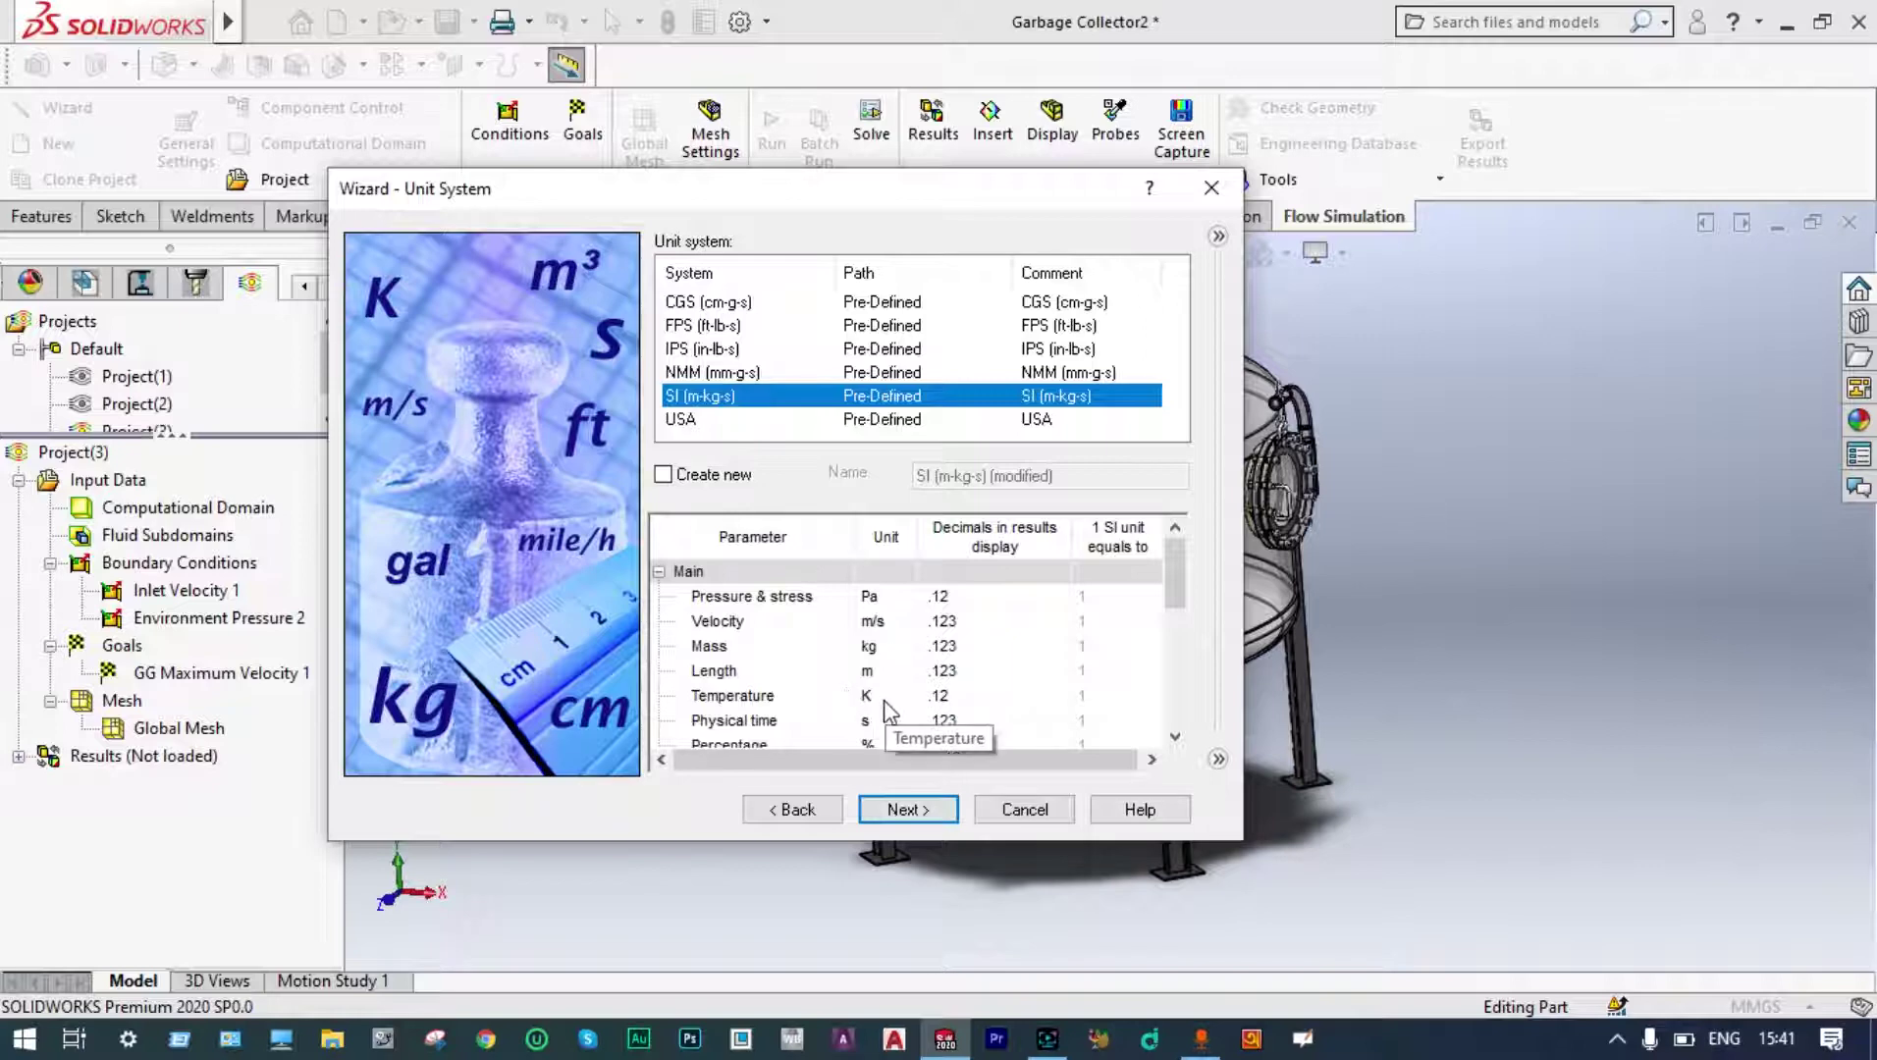
left_click(884, 699)
left_click(902, 809)
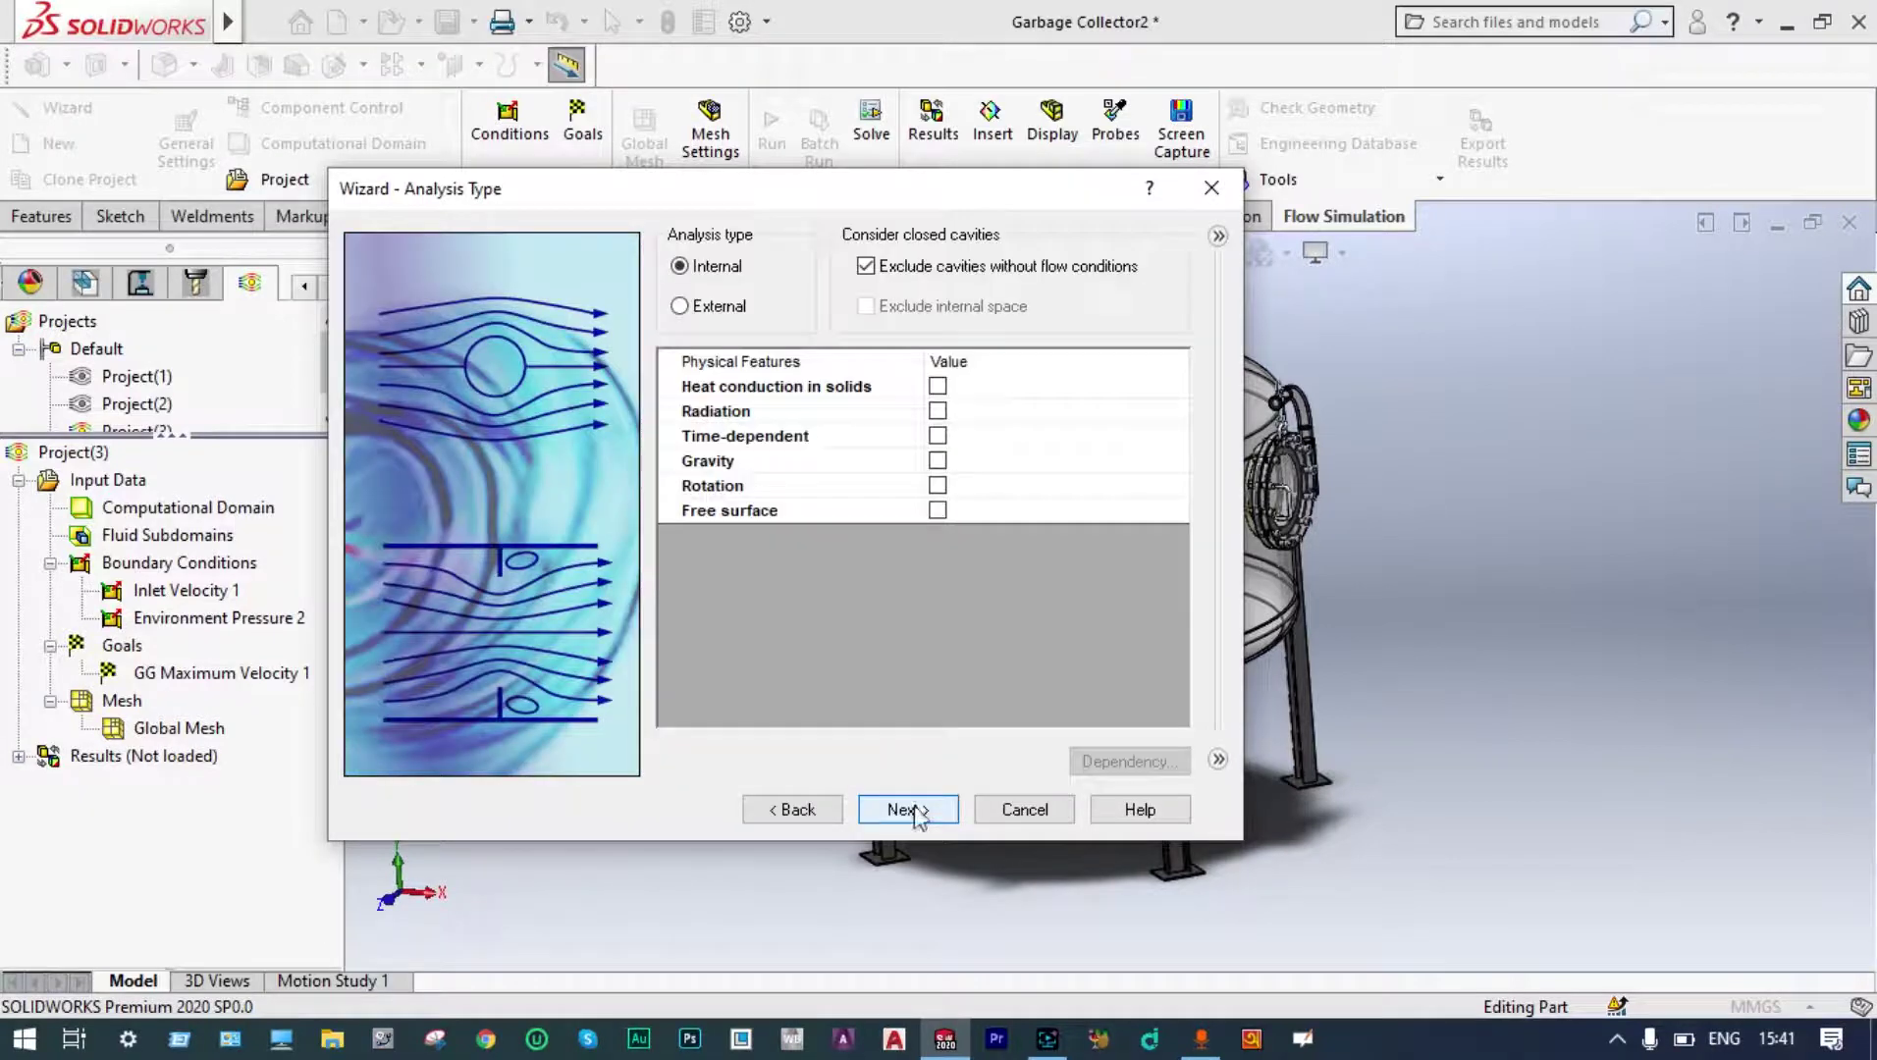
For the internal analysis, turn off excluding cavities without flow conditions and enable gravity.
left_click(865, 267)
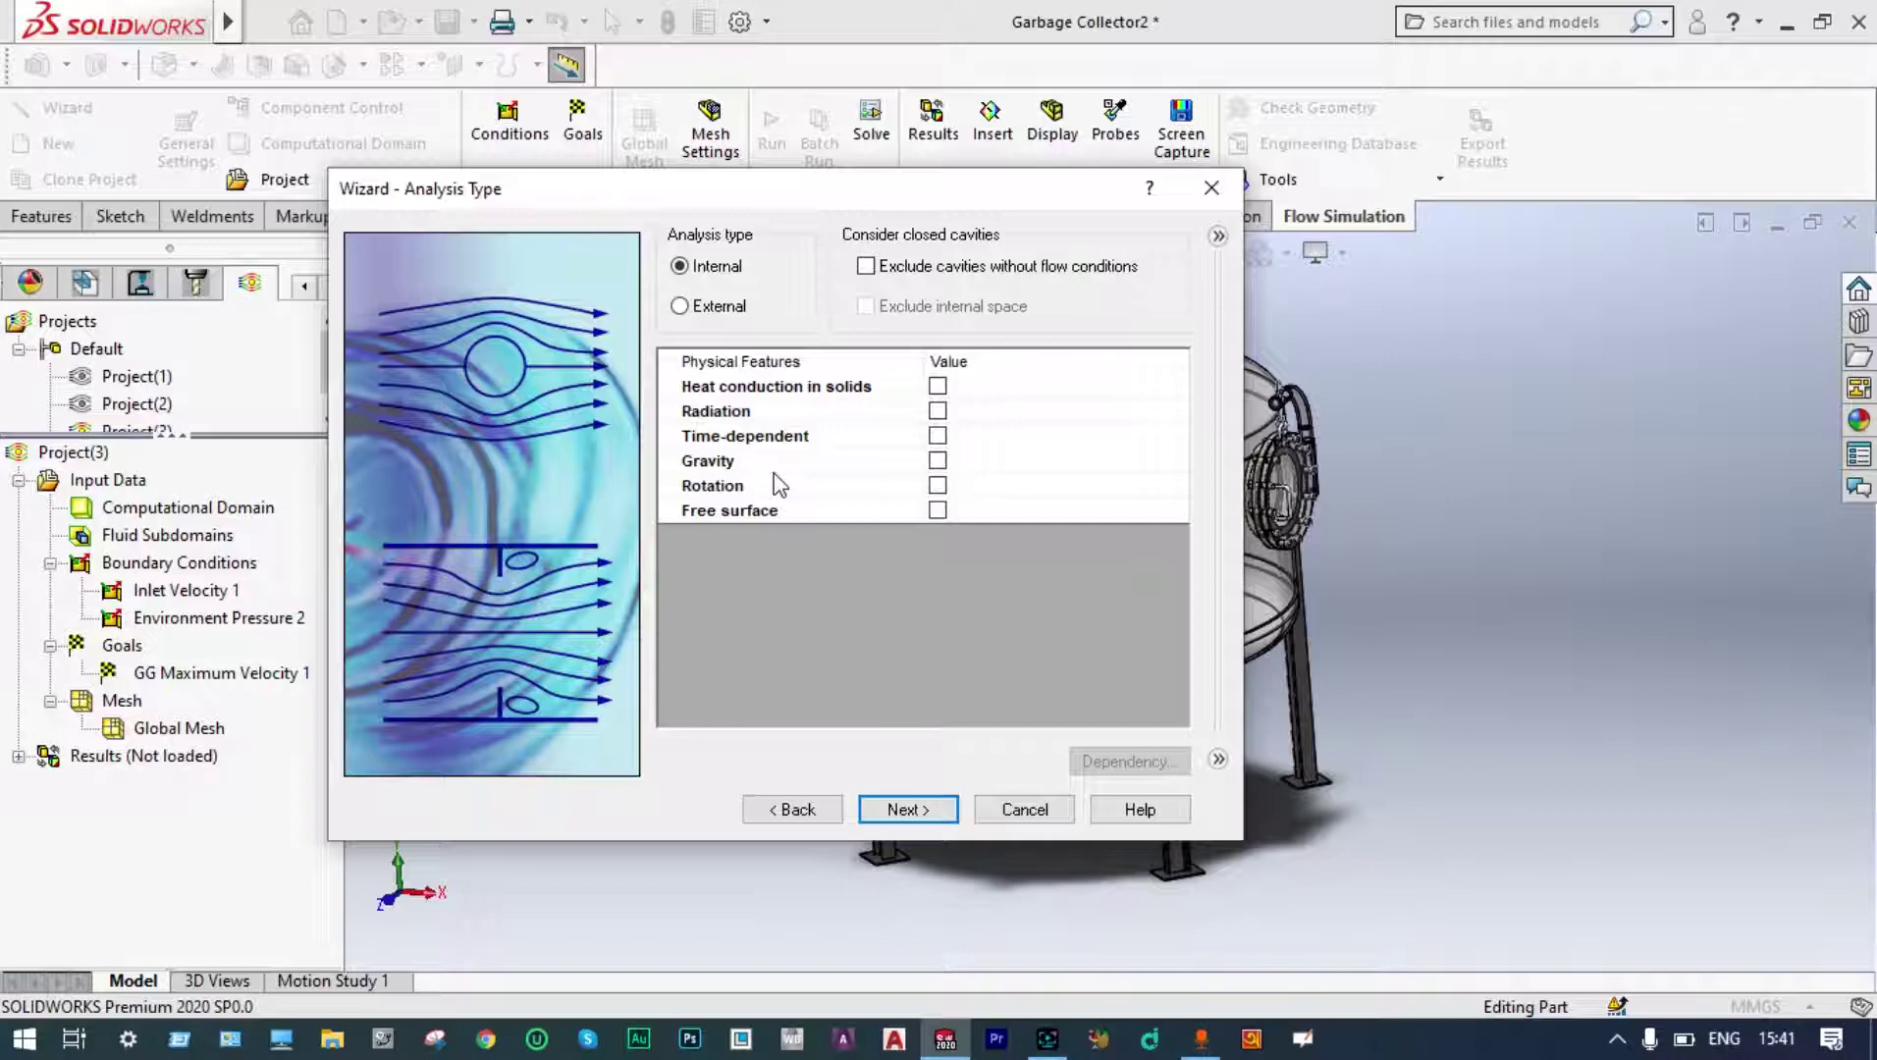
left_click(938, 461)
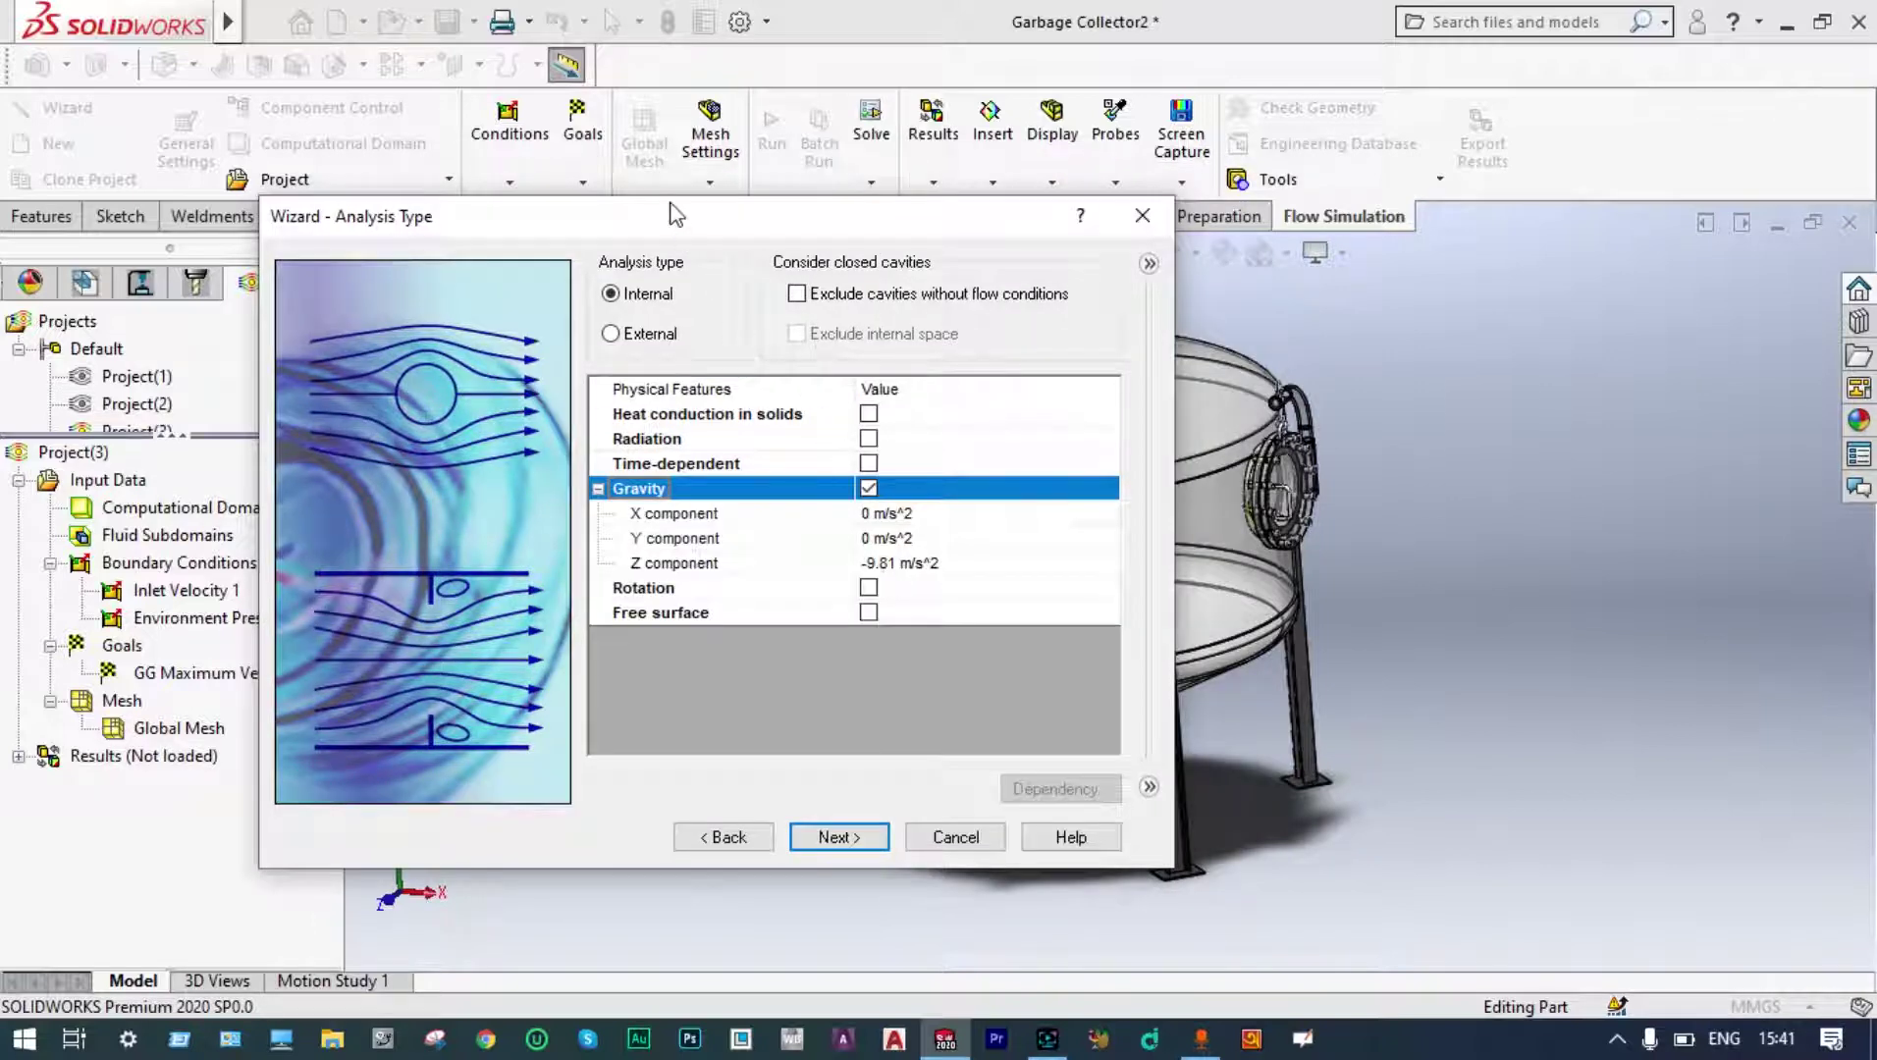
left_click_drag(666, 209, 1137, 92)
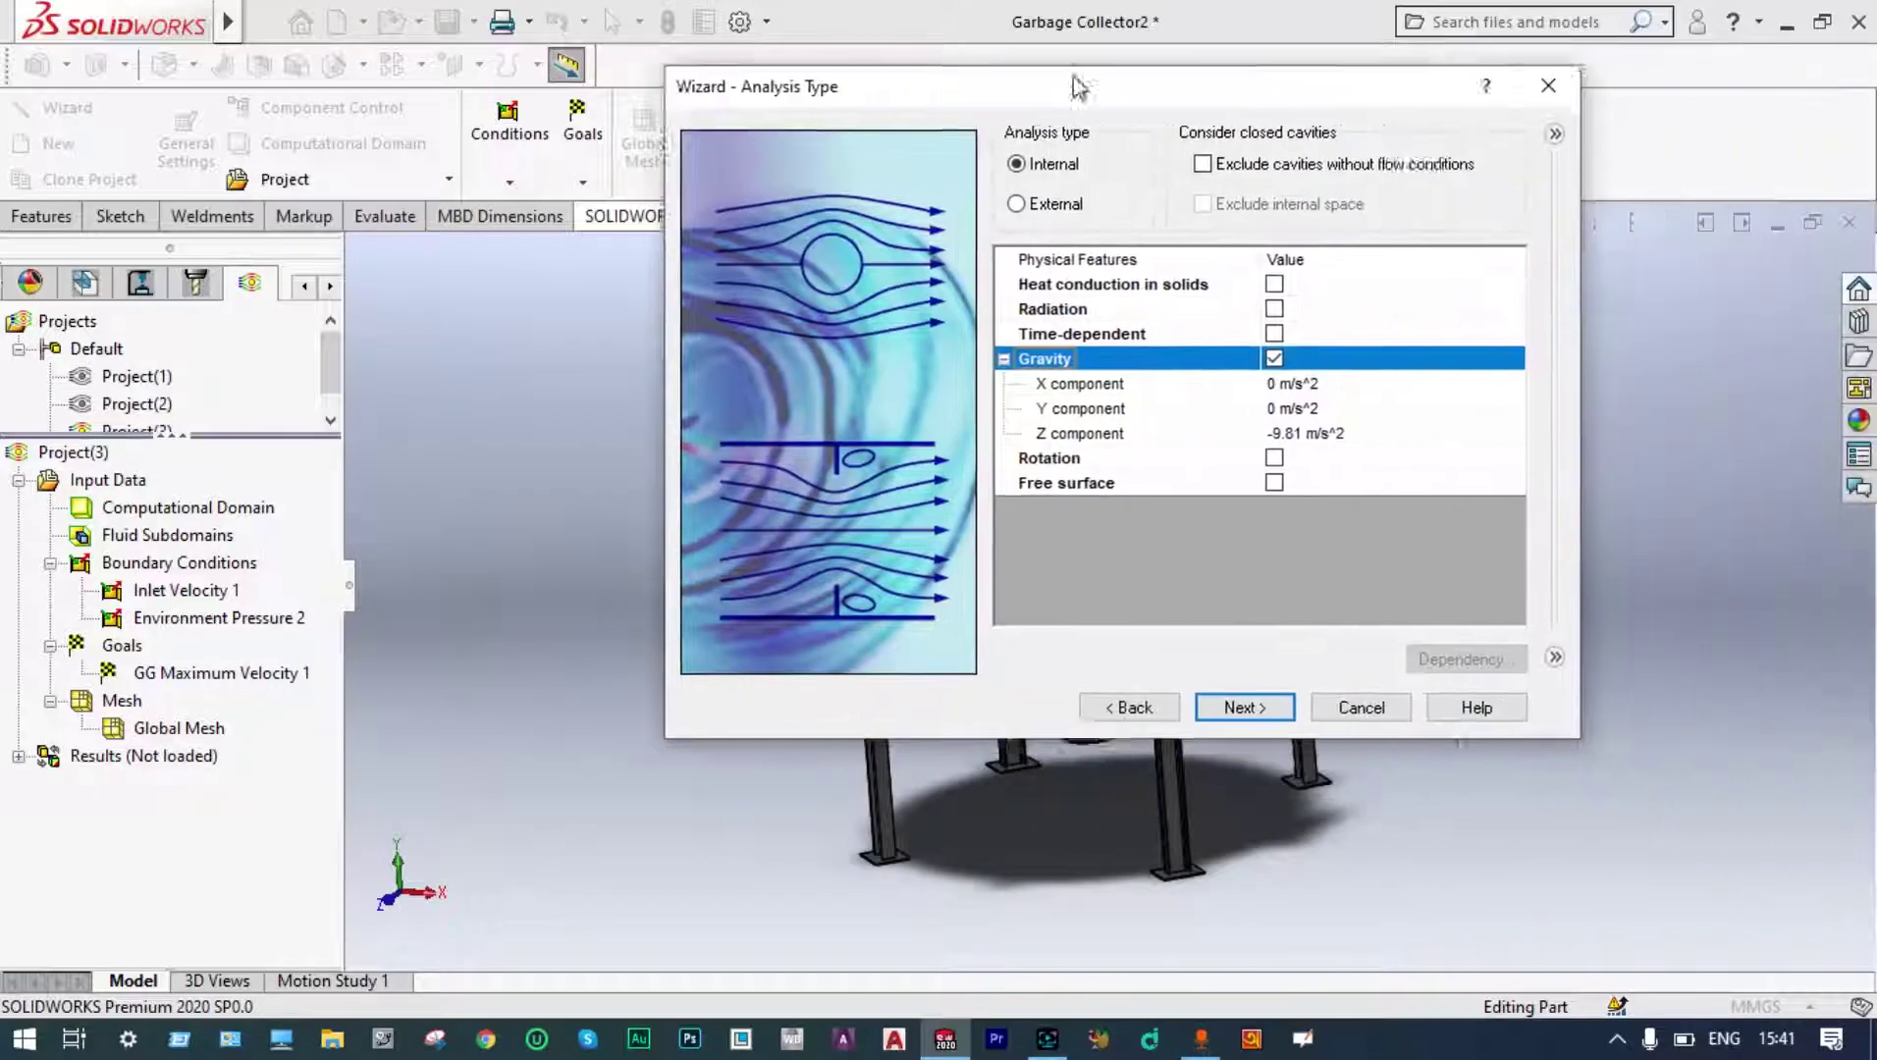
Set the gravity Y component to -9.81 m/s^2 and the Z component to 0, completing the analysis type settings.
left_click(1134, 409)
key("BackSpace")
type("-9.9")
key("Left")
type("8")
key("Right")
type("1")
double_click(1139, 432)
type("0")
left_click(1101, 706)
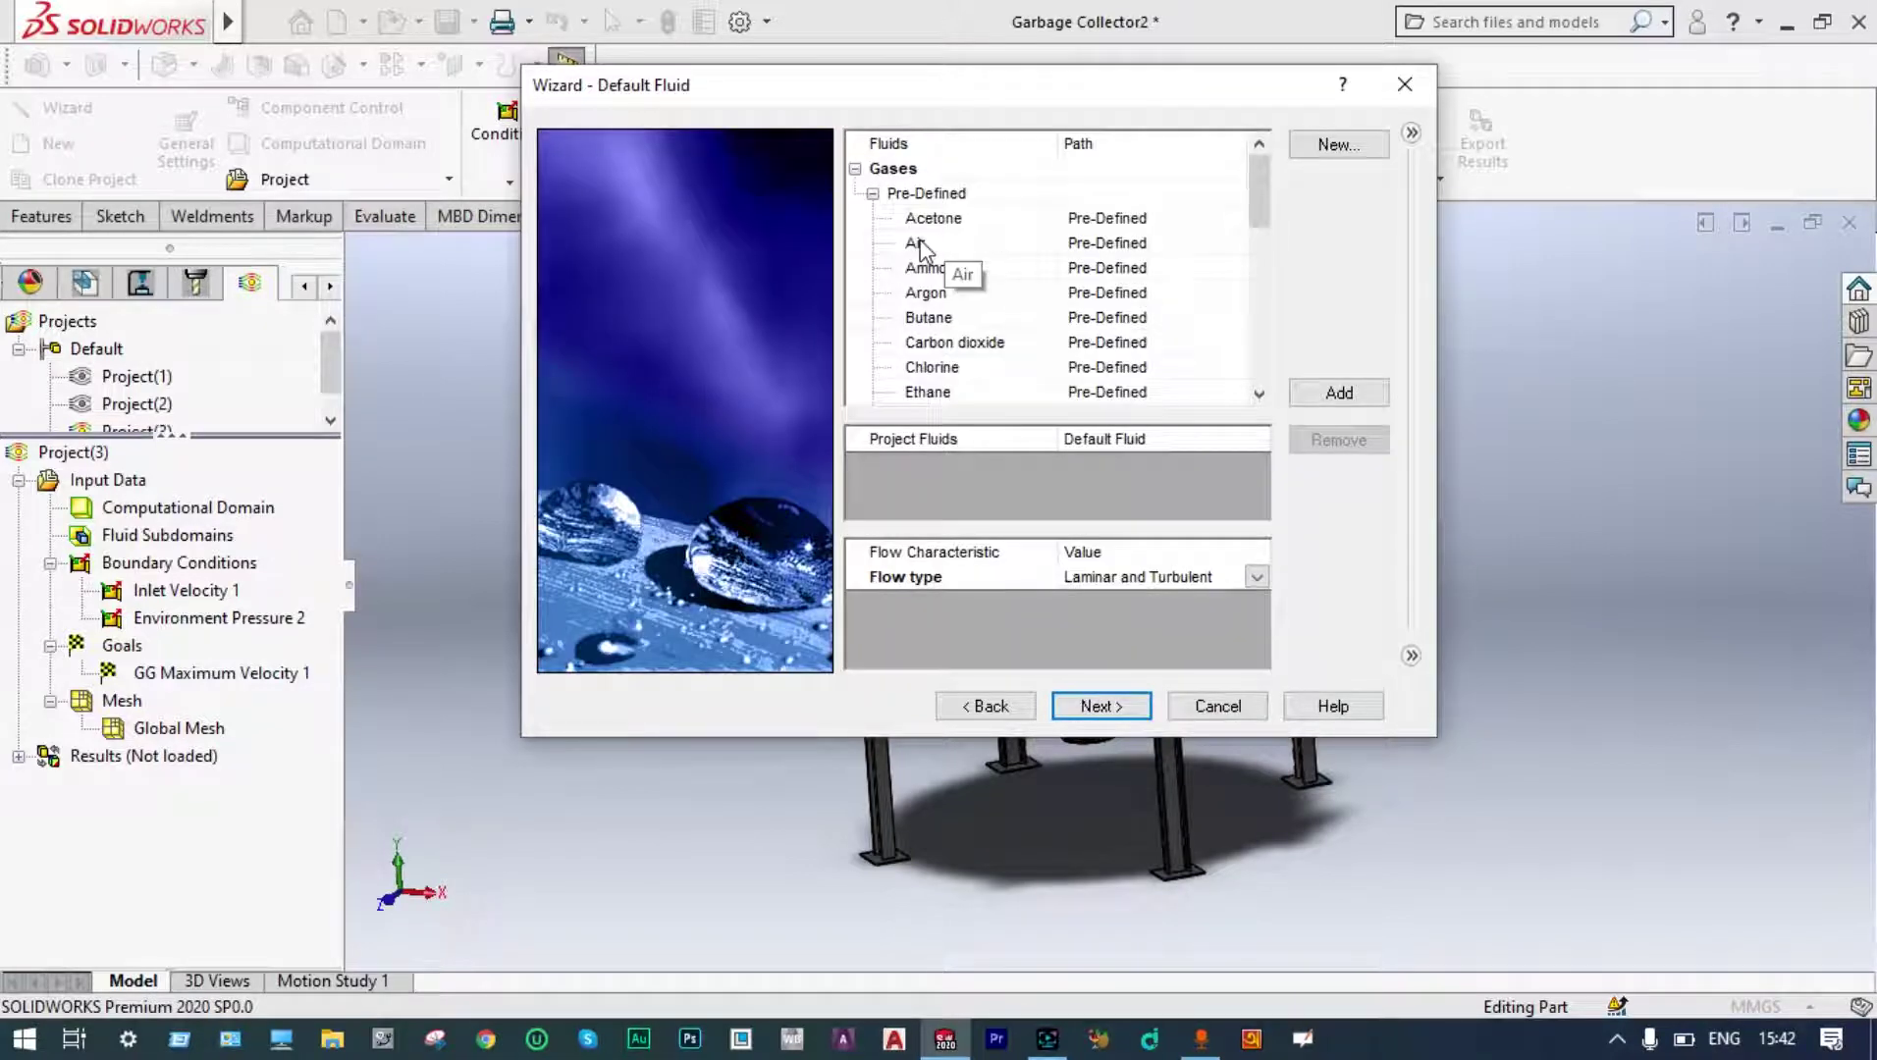
Add Air as the default project fluid and accept the adiabatic wall condition with 0 micrometer roughness.
left_click(920, 243)
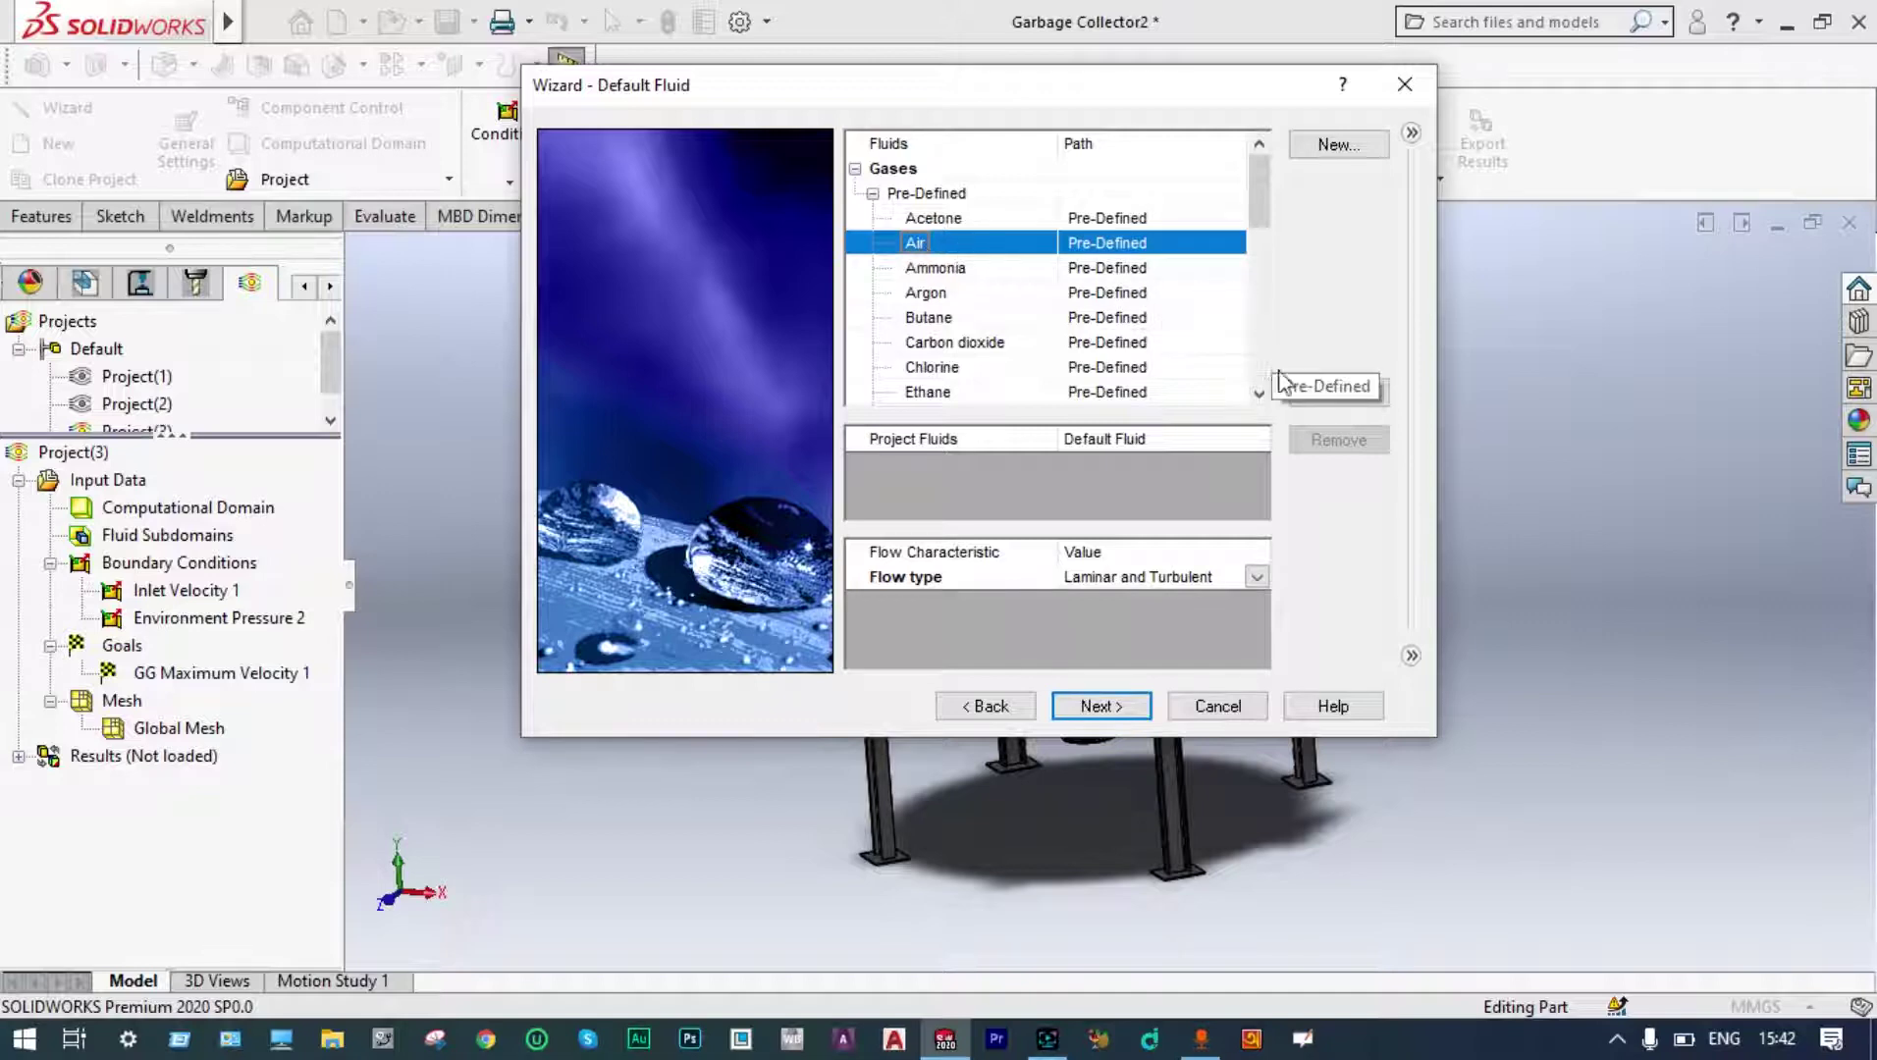
left_click(1100, 706)
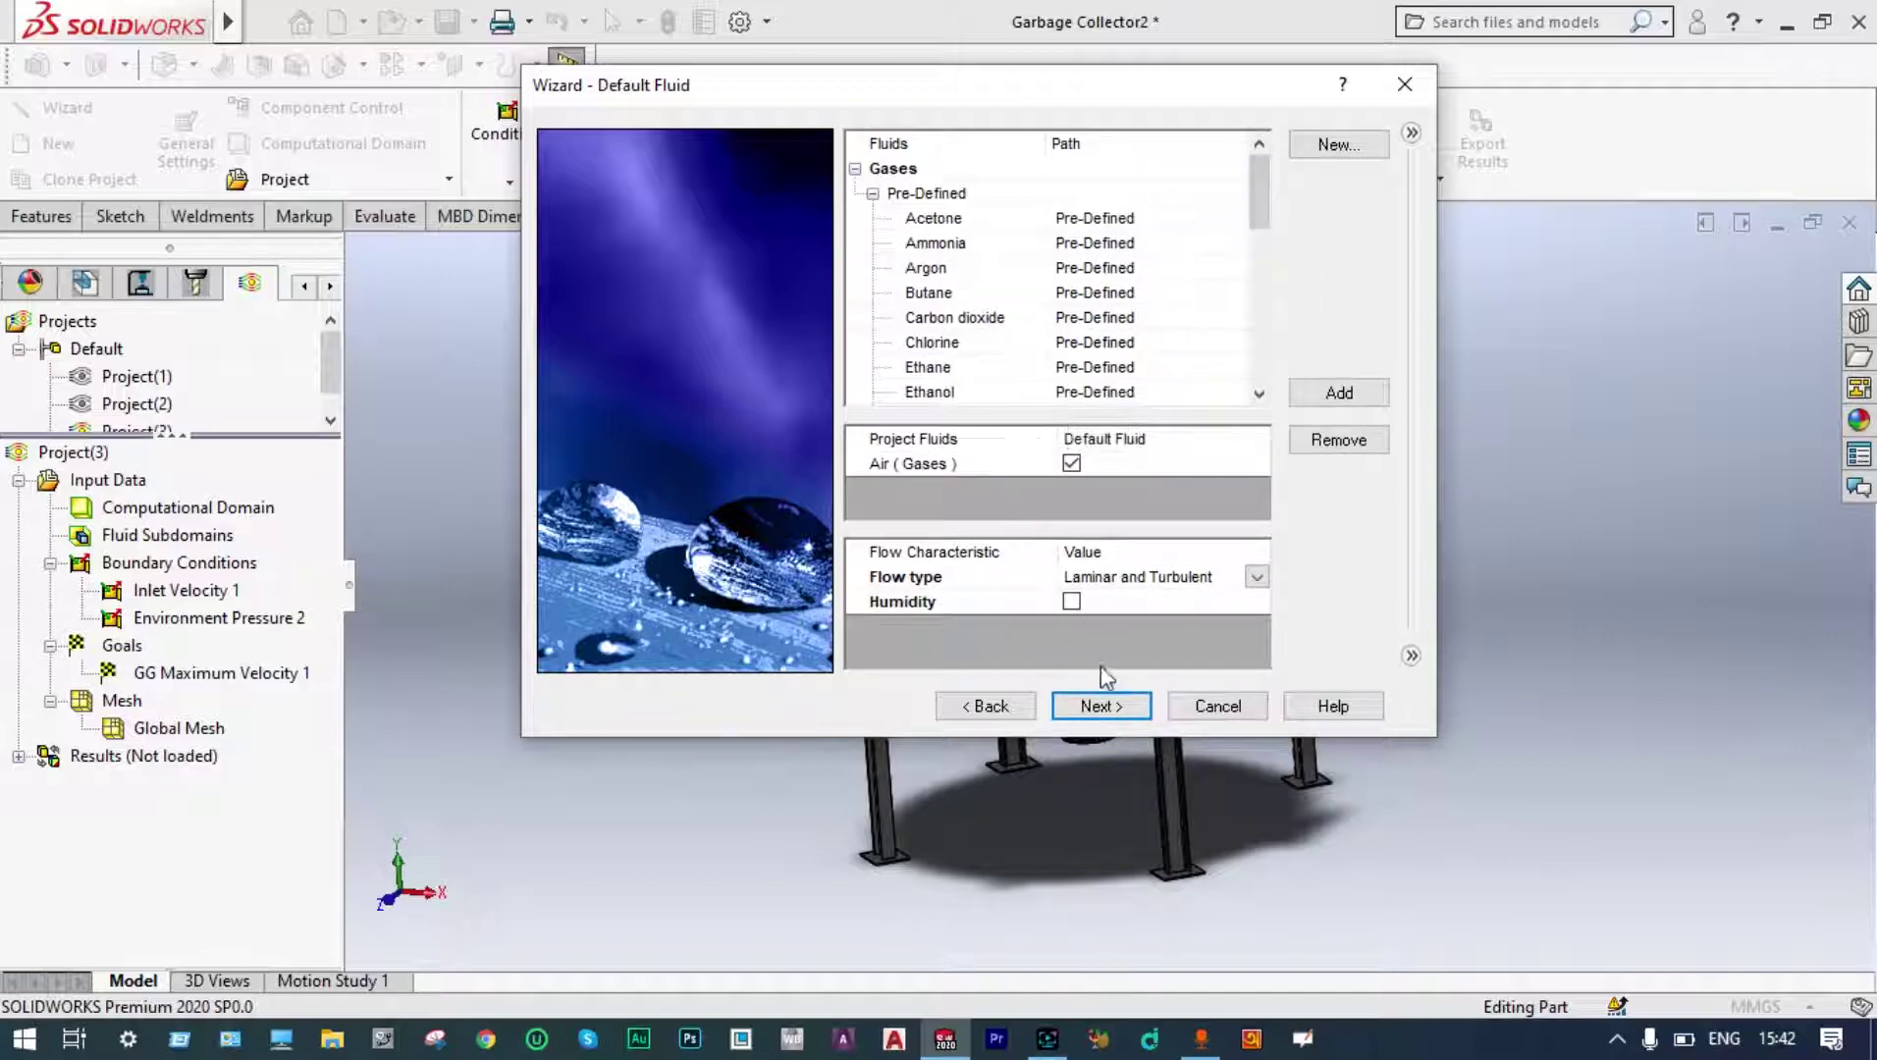
left_click(1108, 708)
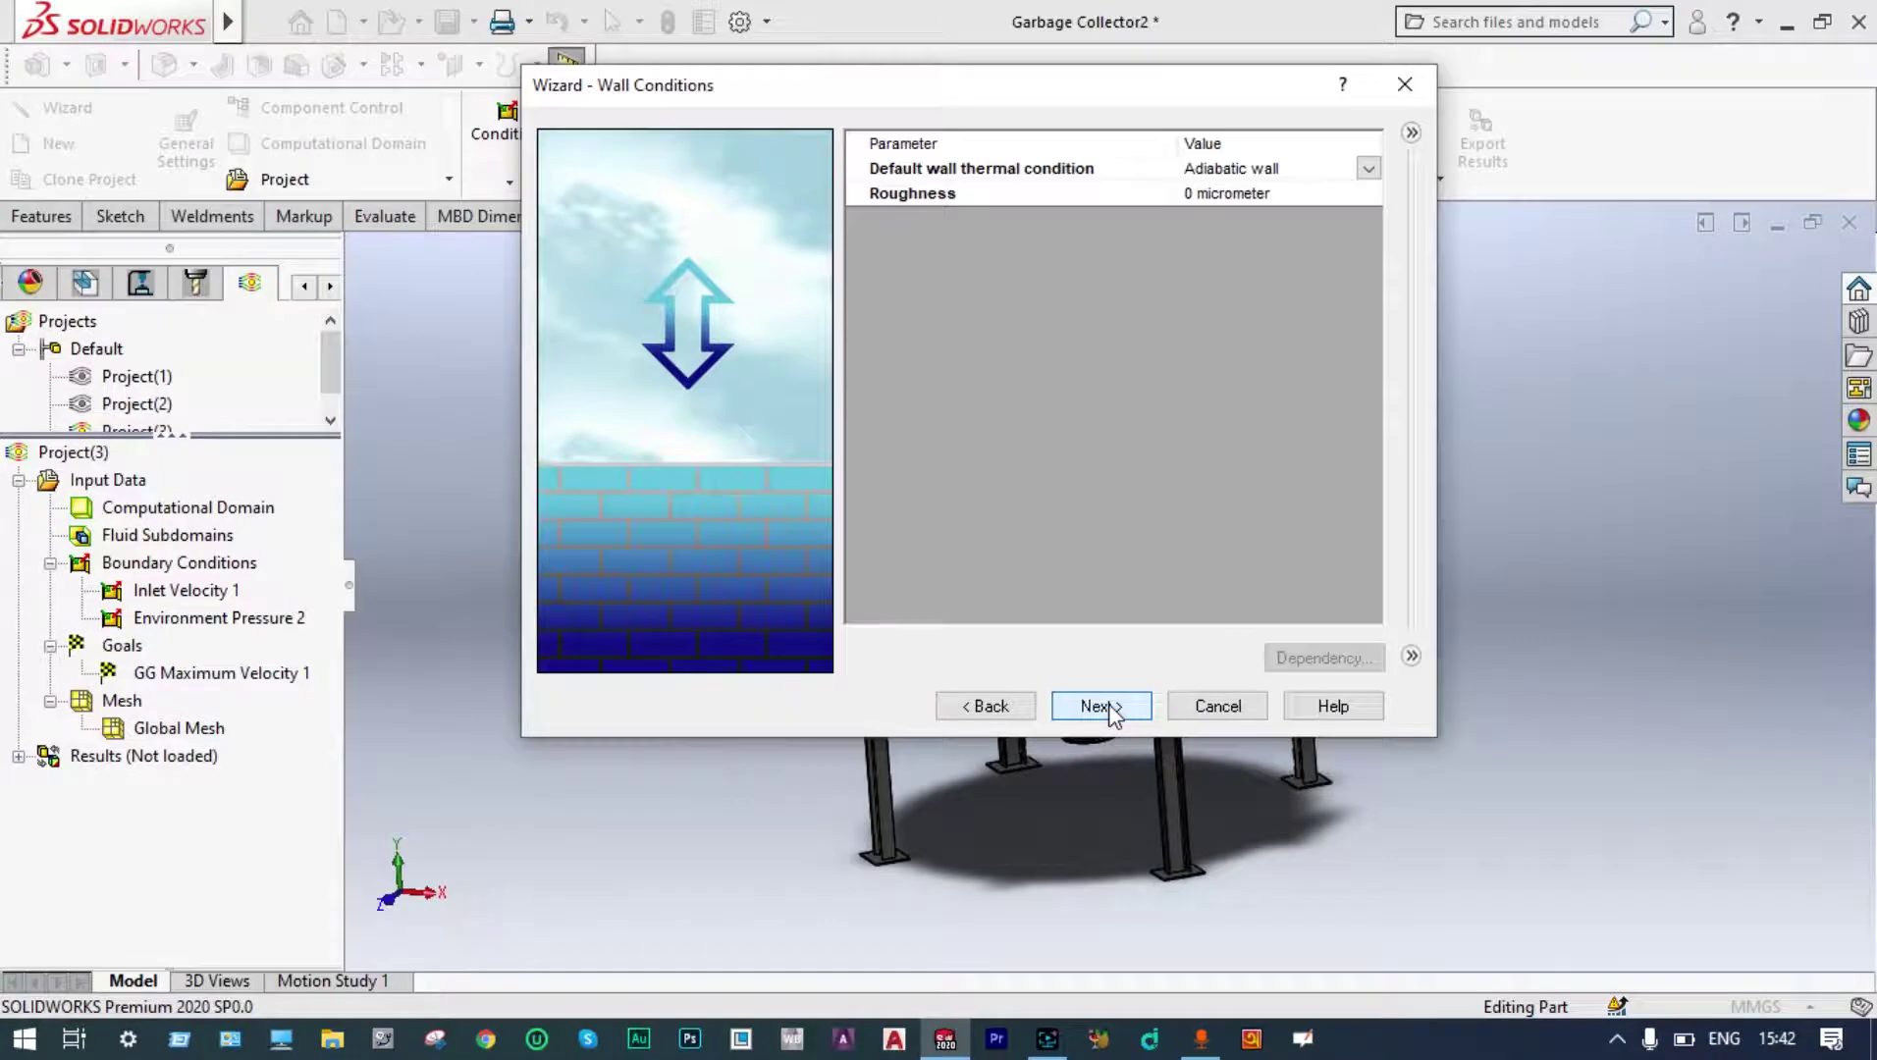
left_click(1100, 706)
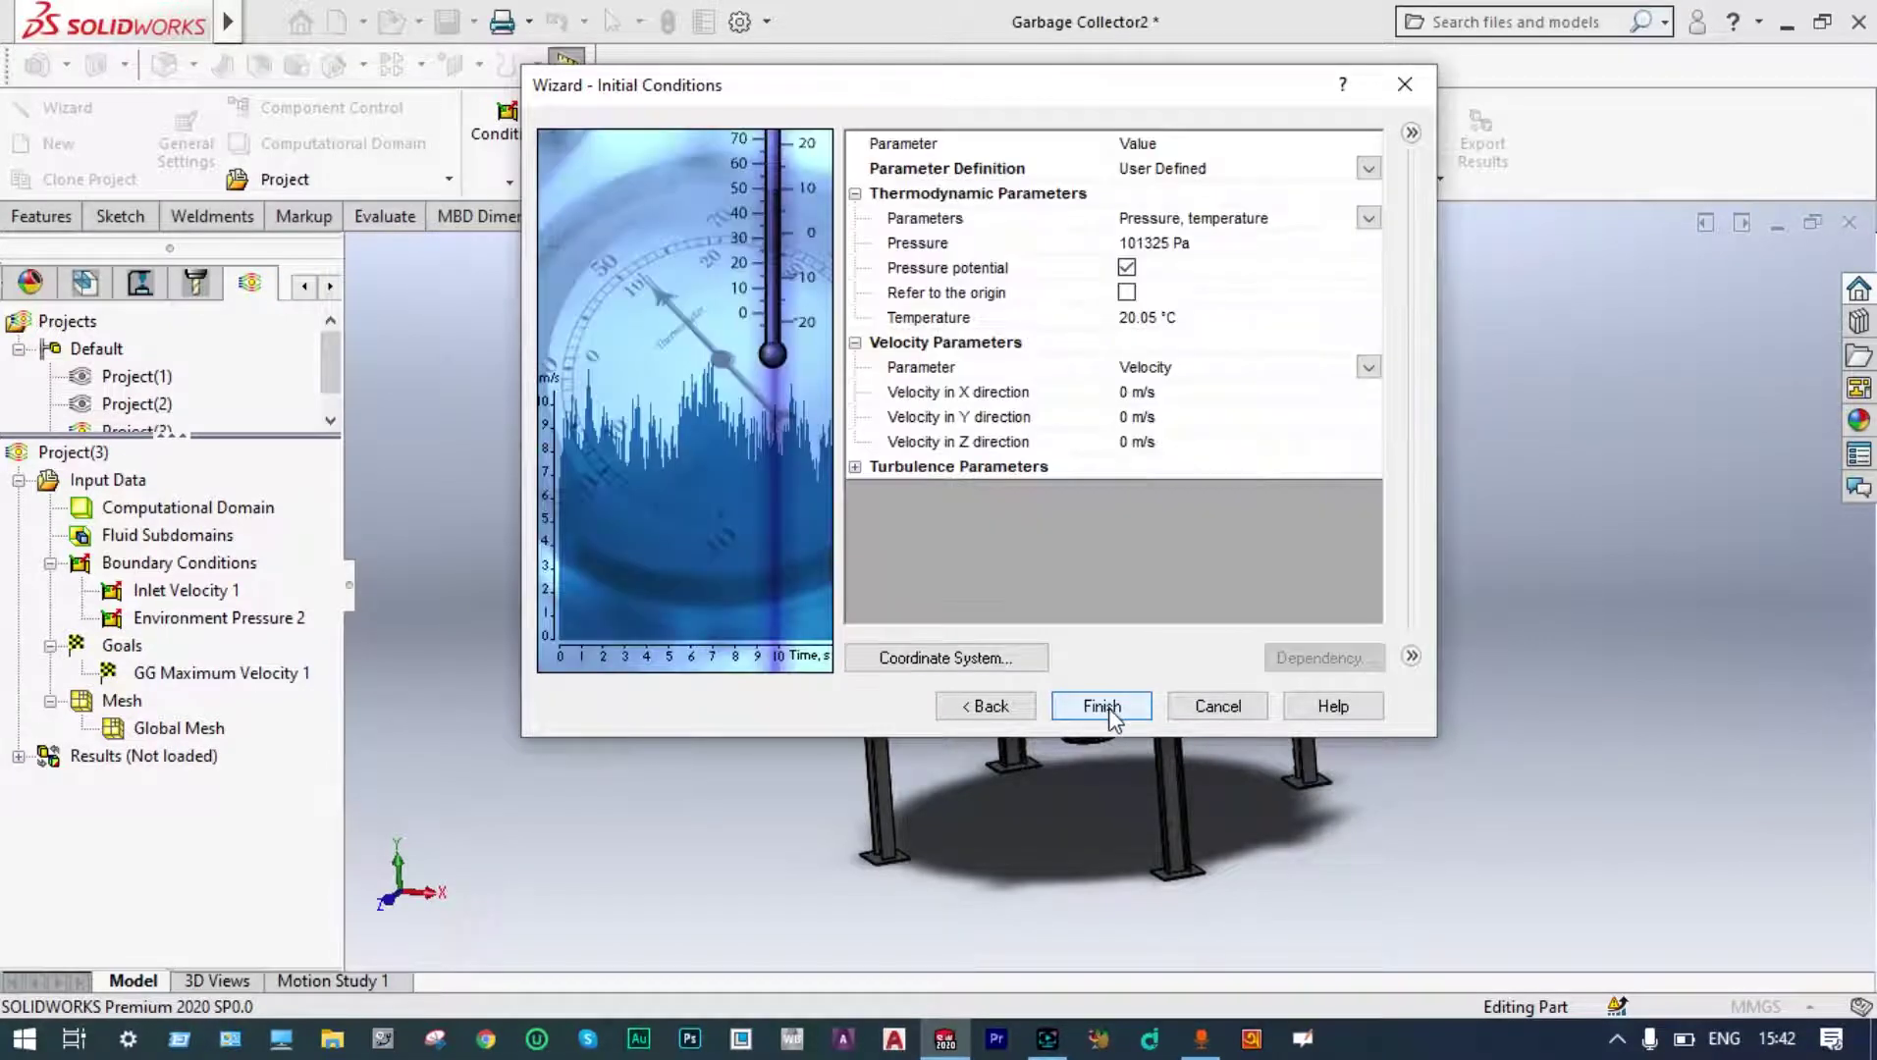
Set the initial temperature to 20 °C and finish creating the project.
left_click(1158, 320)
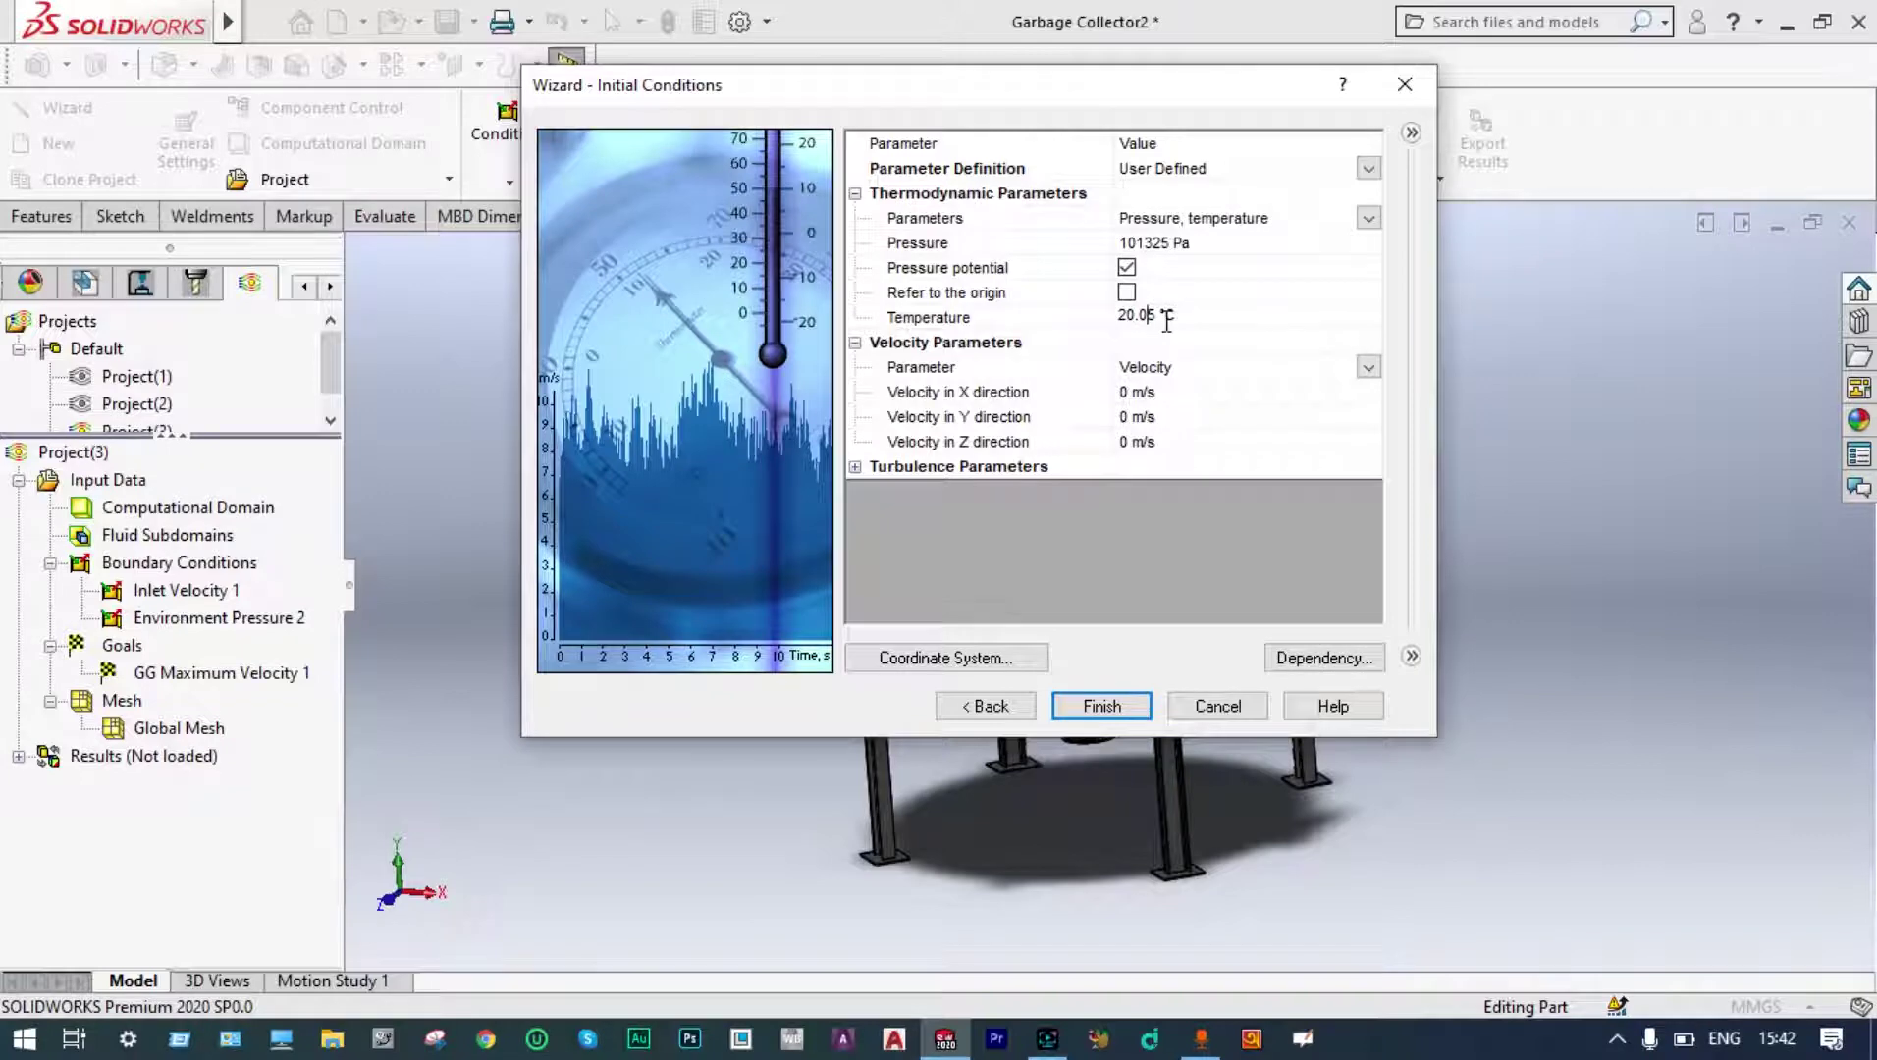
key("BackSpace")
left_click(1118, 709)
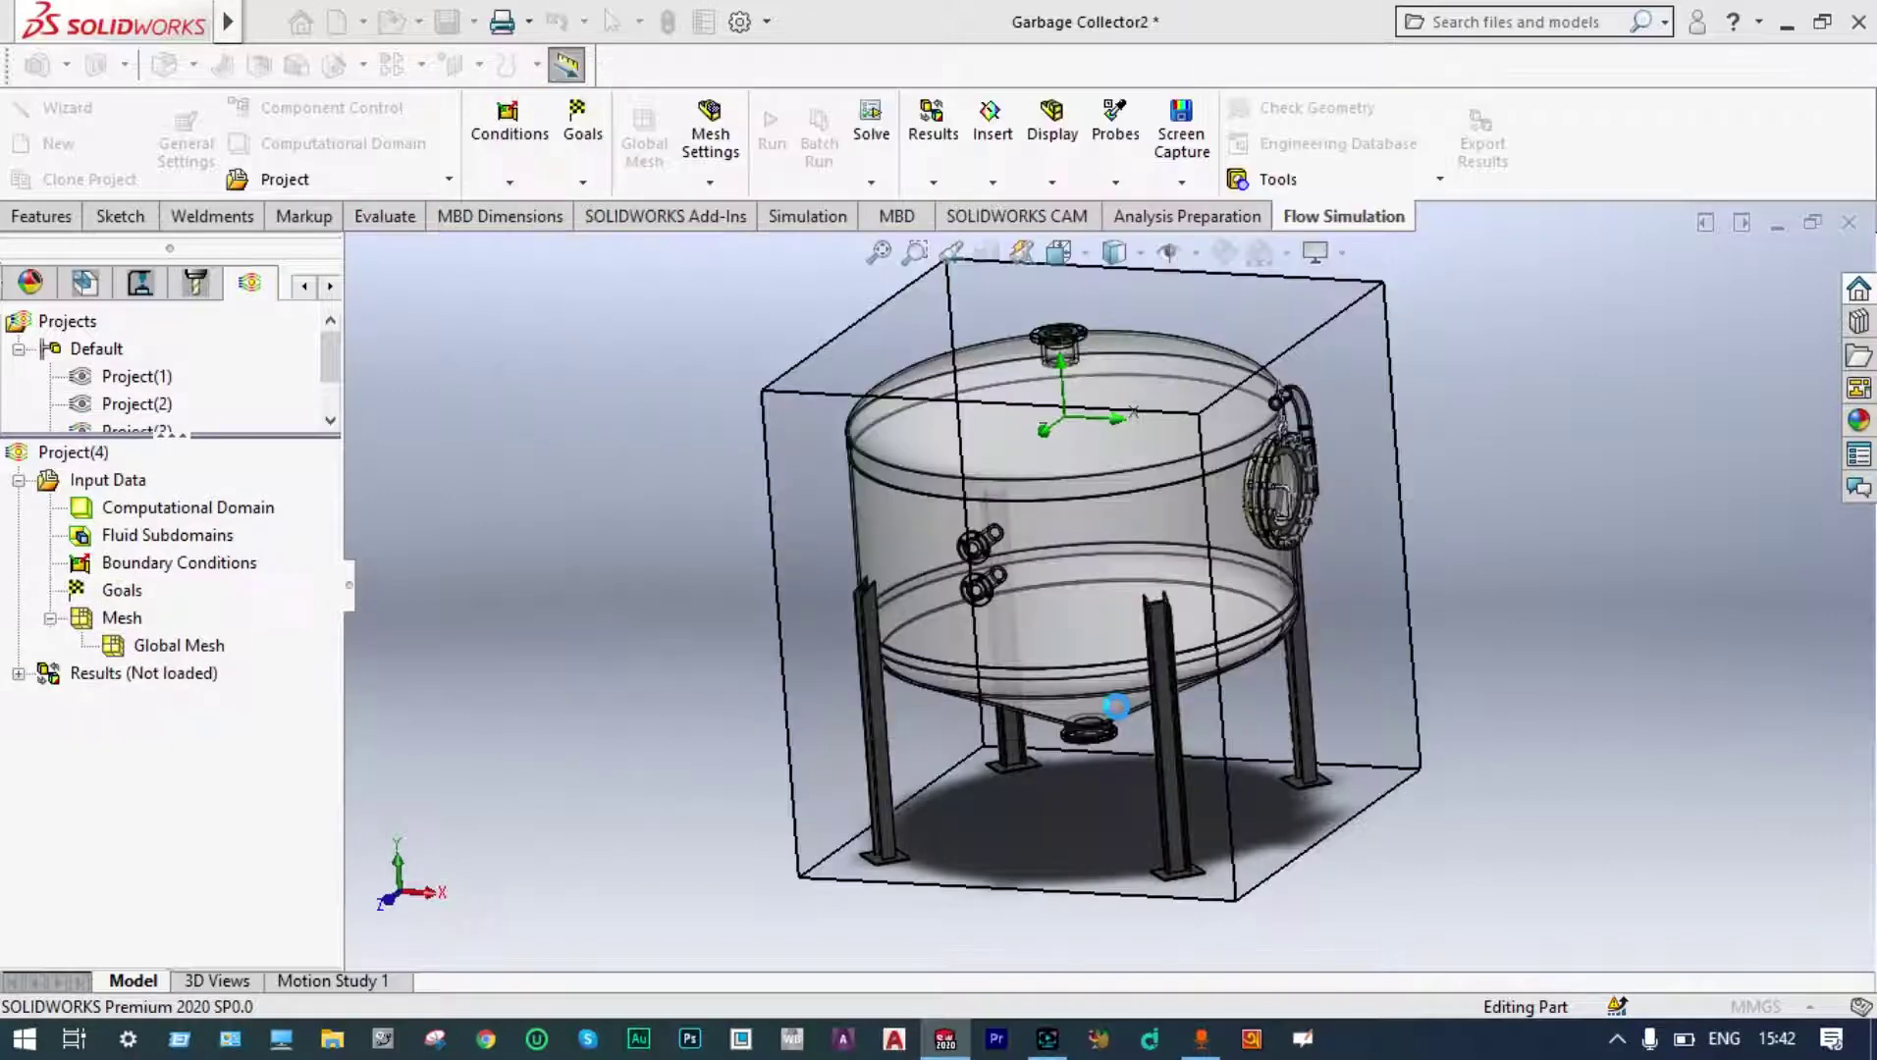
Hide the computational domain and cut the tank open with a section view.
right_click(214, 509)
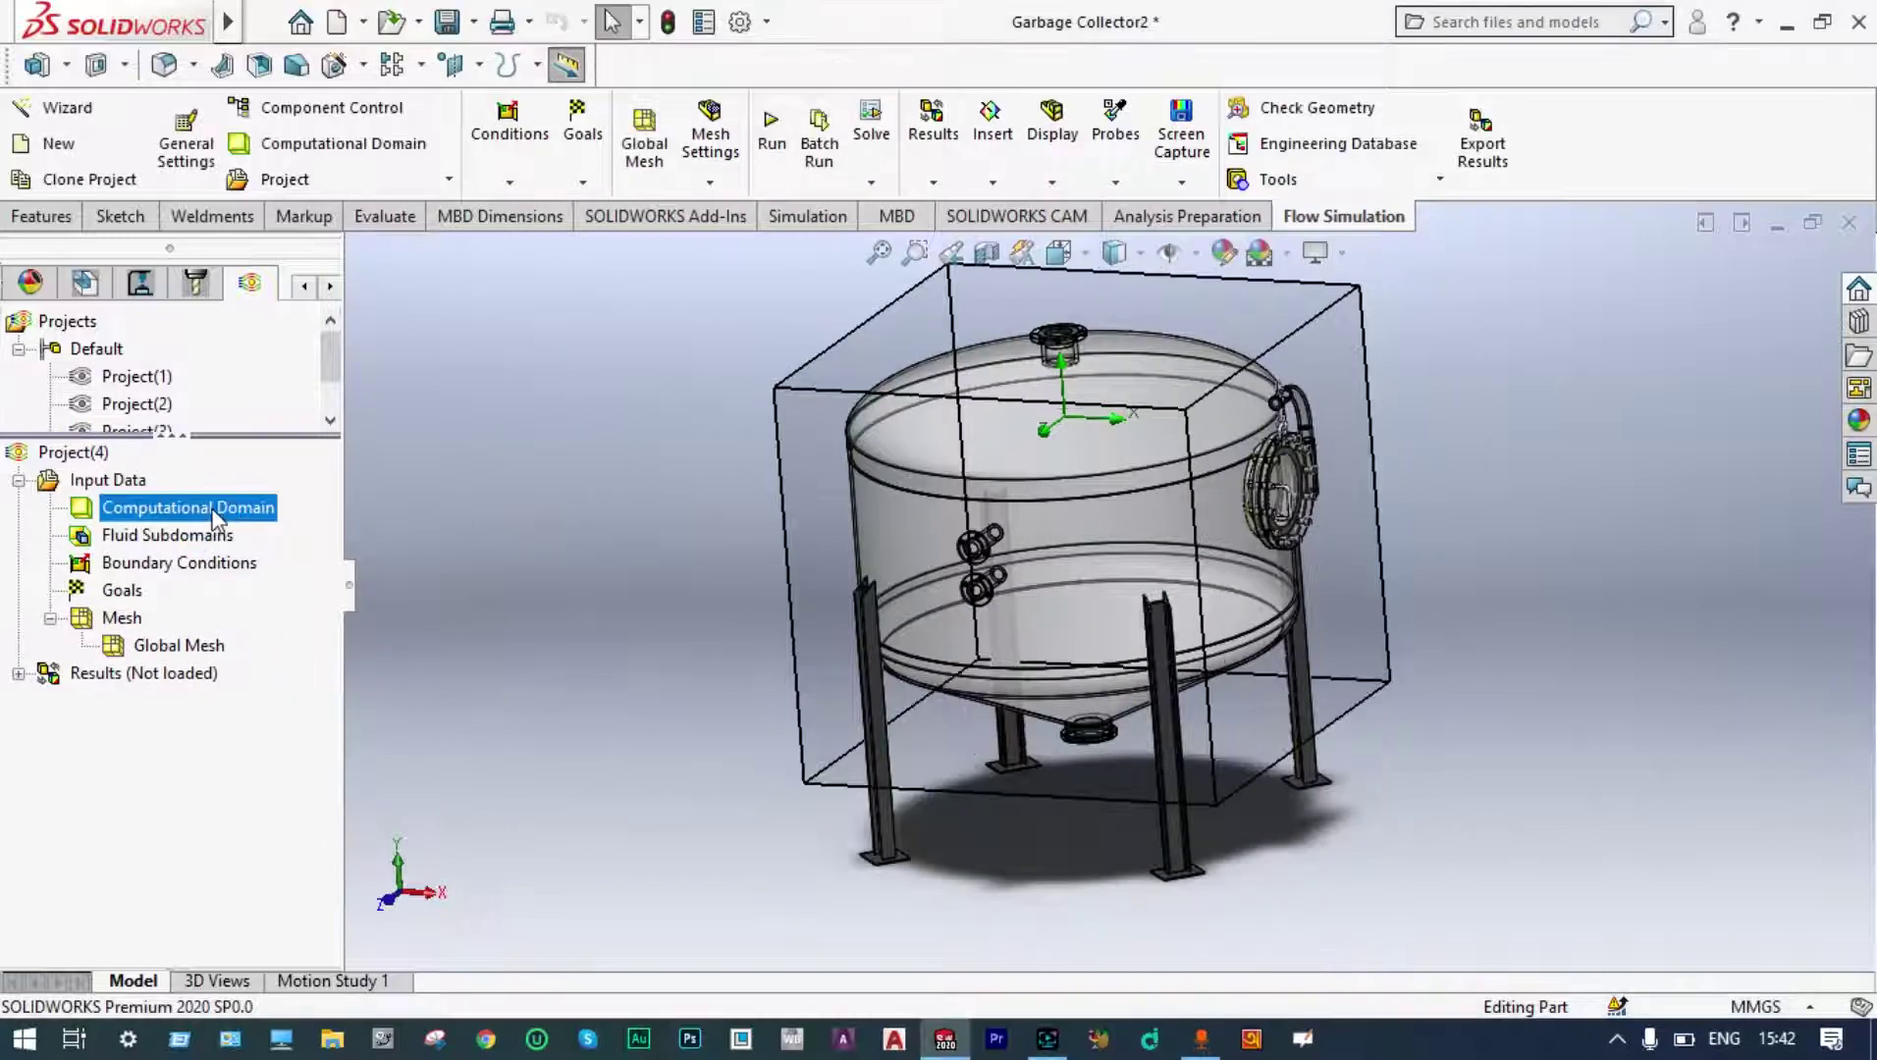
left_click(283, 563)
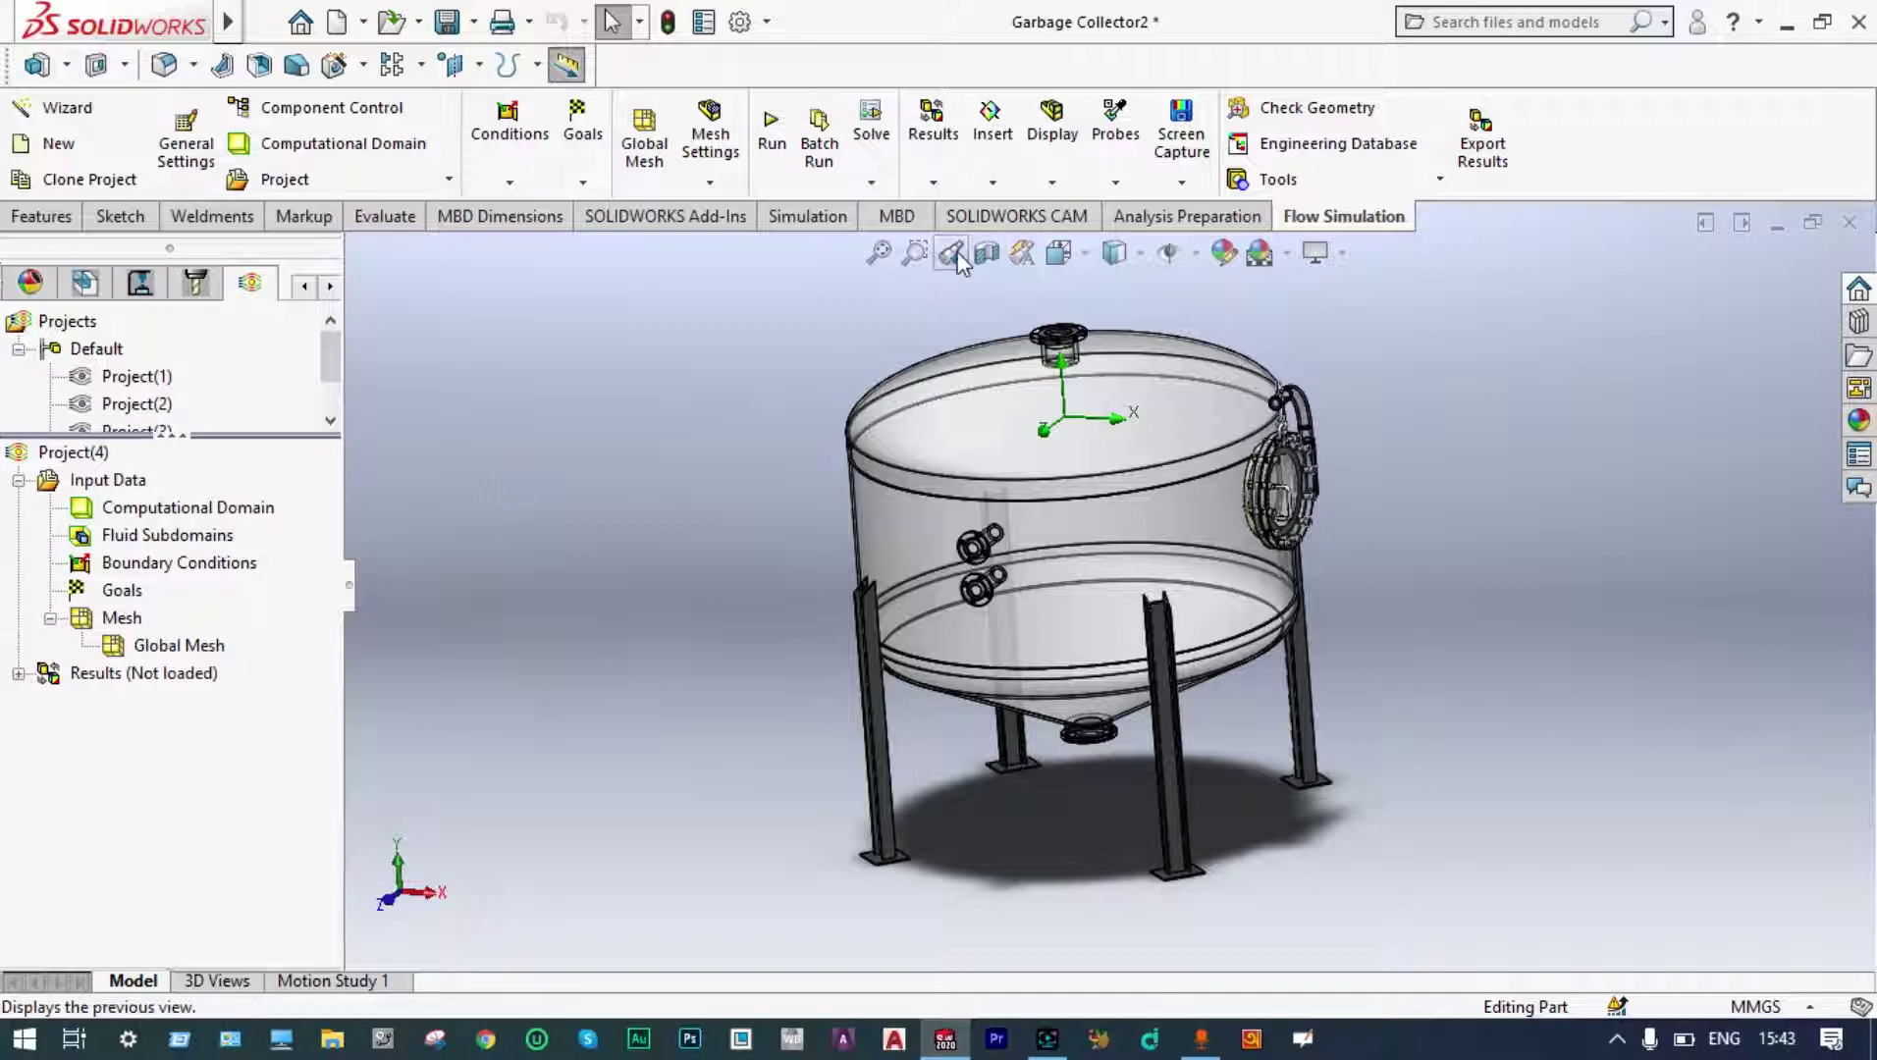
left_click(987, 252)
left_click(19, 365)
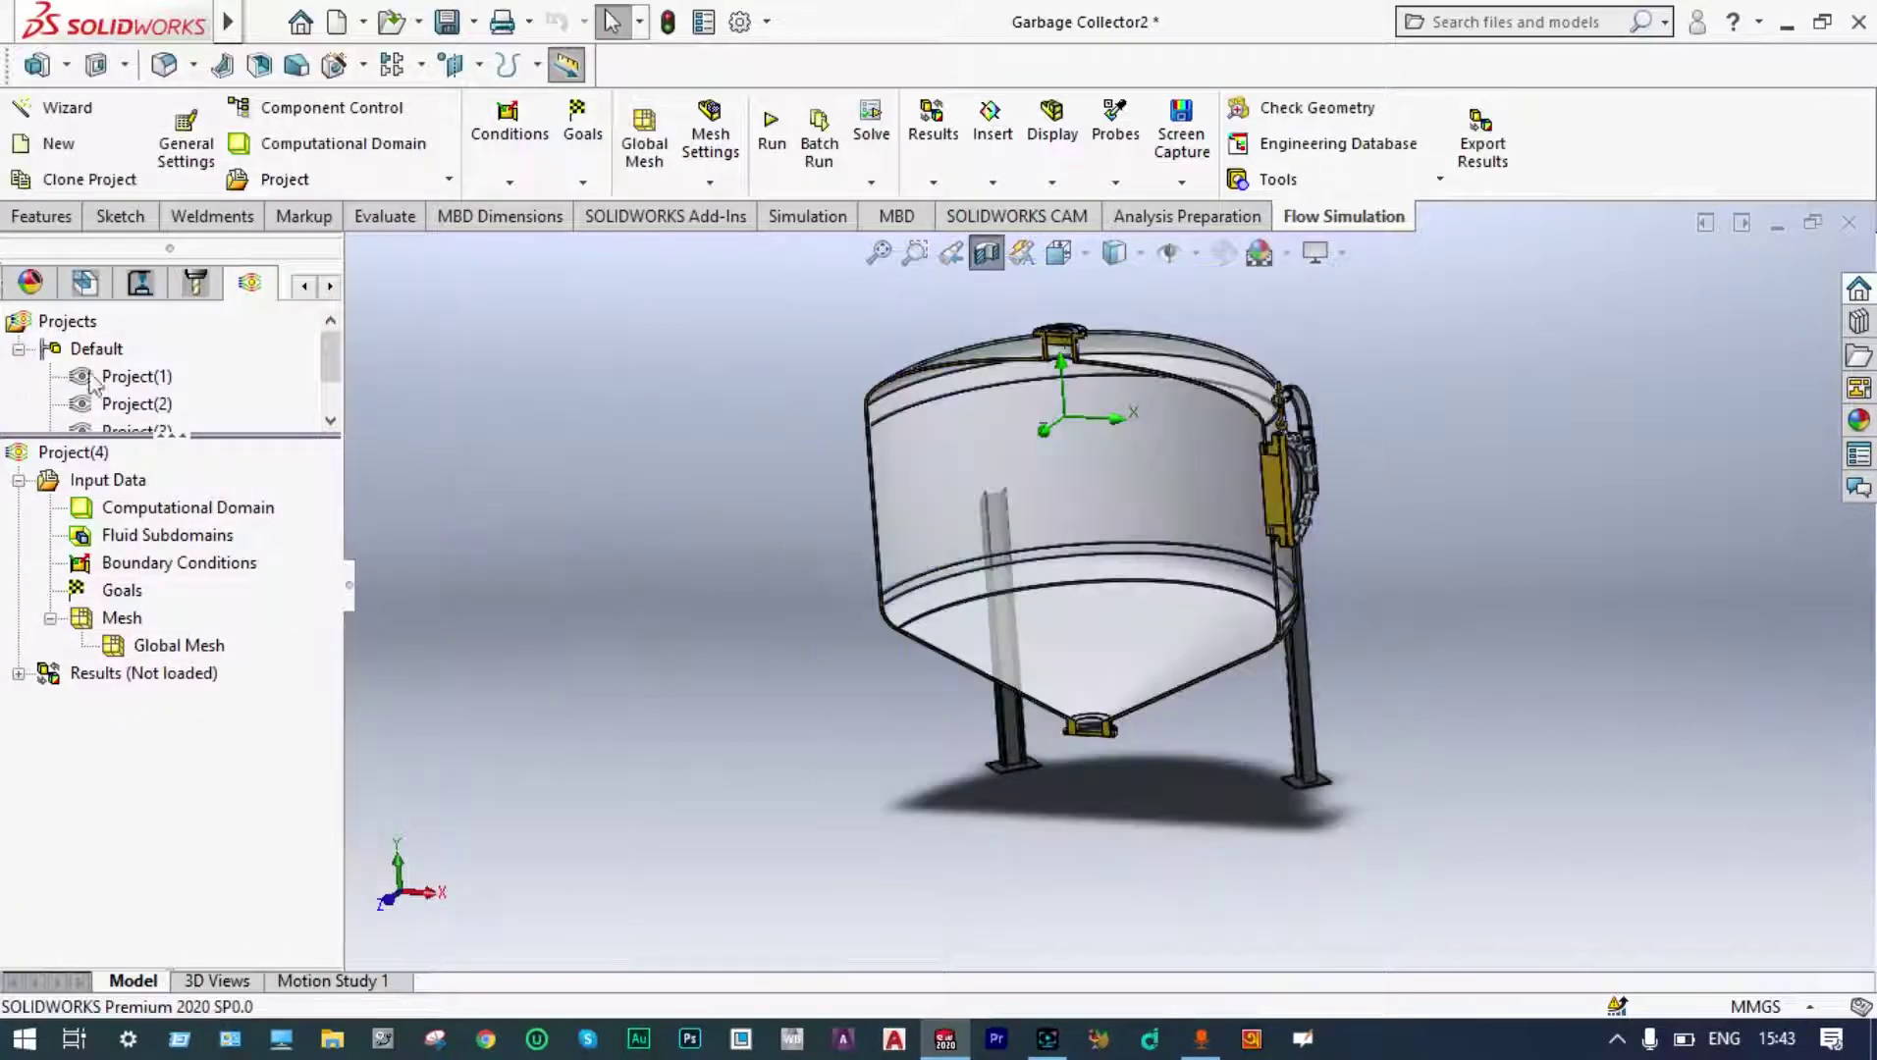
Insert a boundary condition of type Inlet Velocity at 60 m/s and expand its thermodynamic parameters.
middle_click_drag(798, 500, 874, 473)
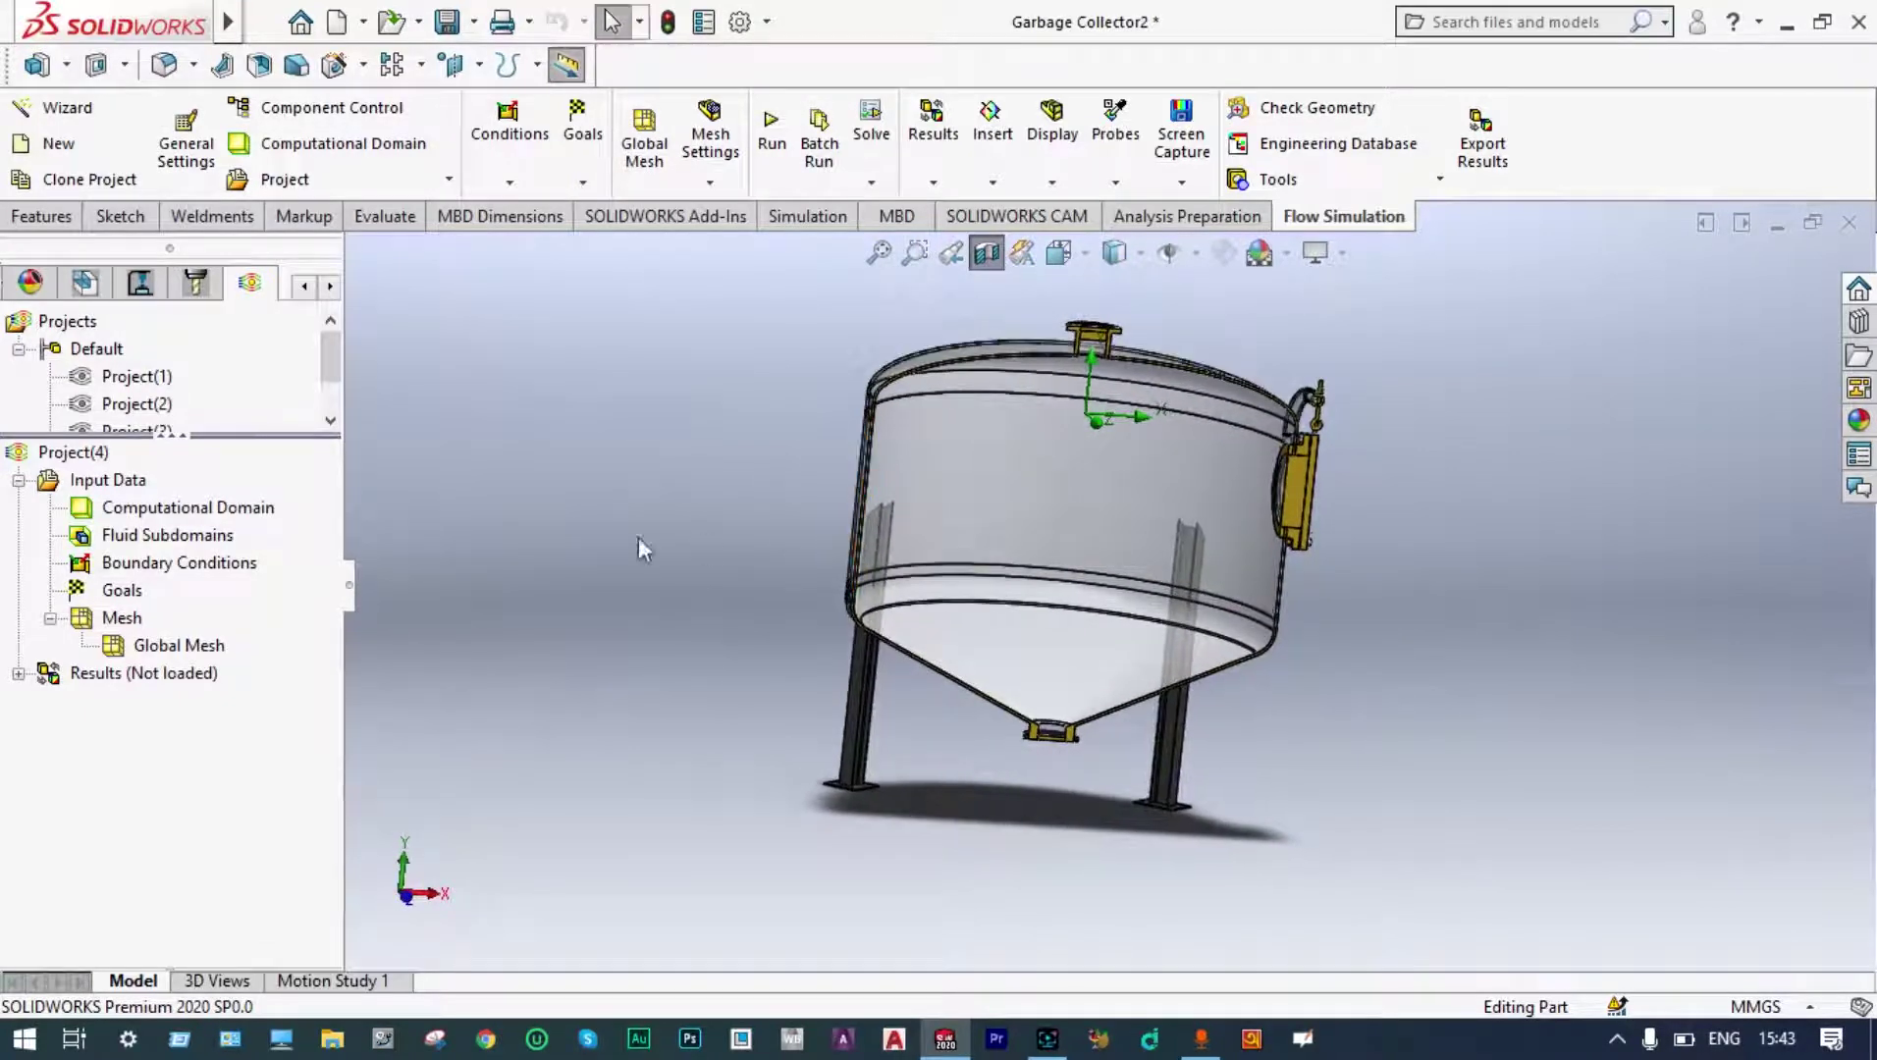
right_click(211, 560)
left_click(254, 581)
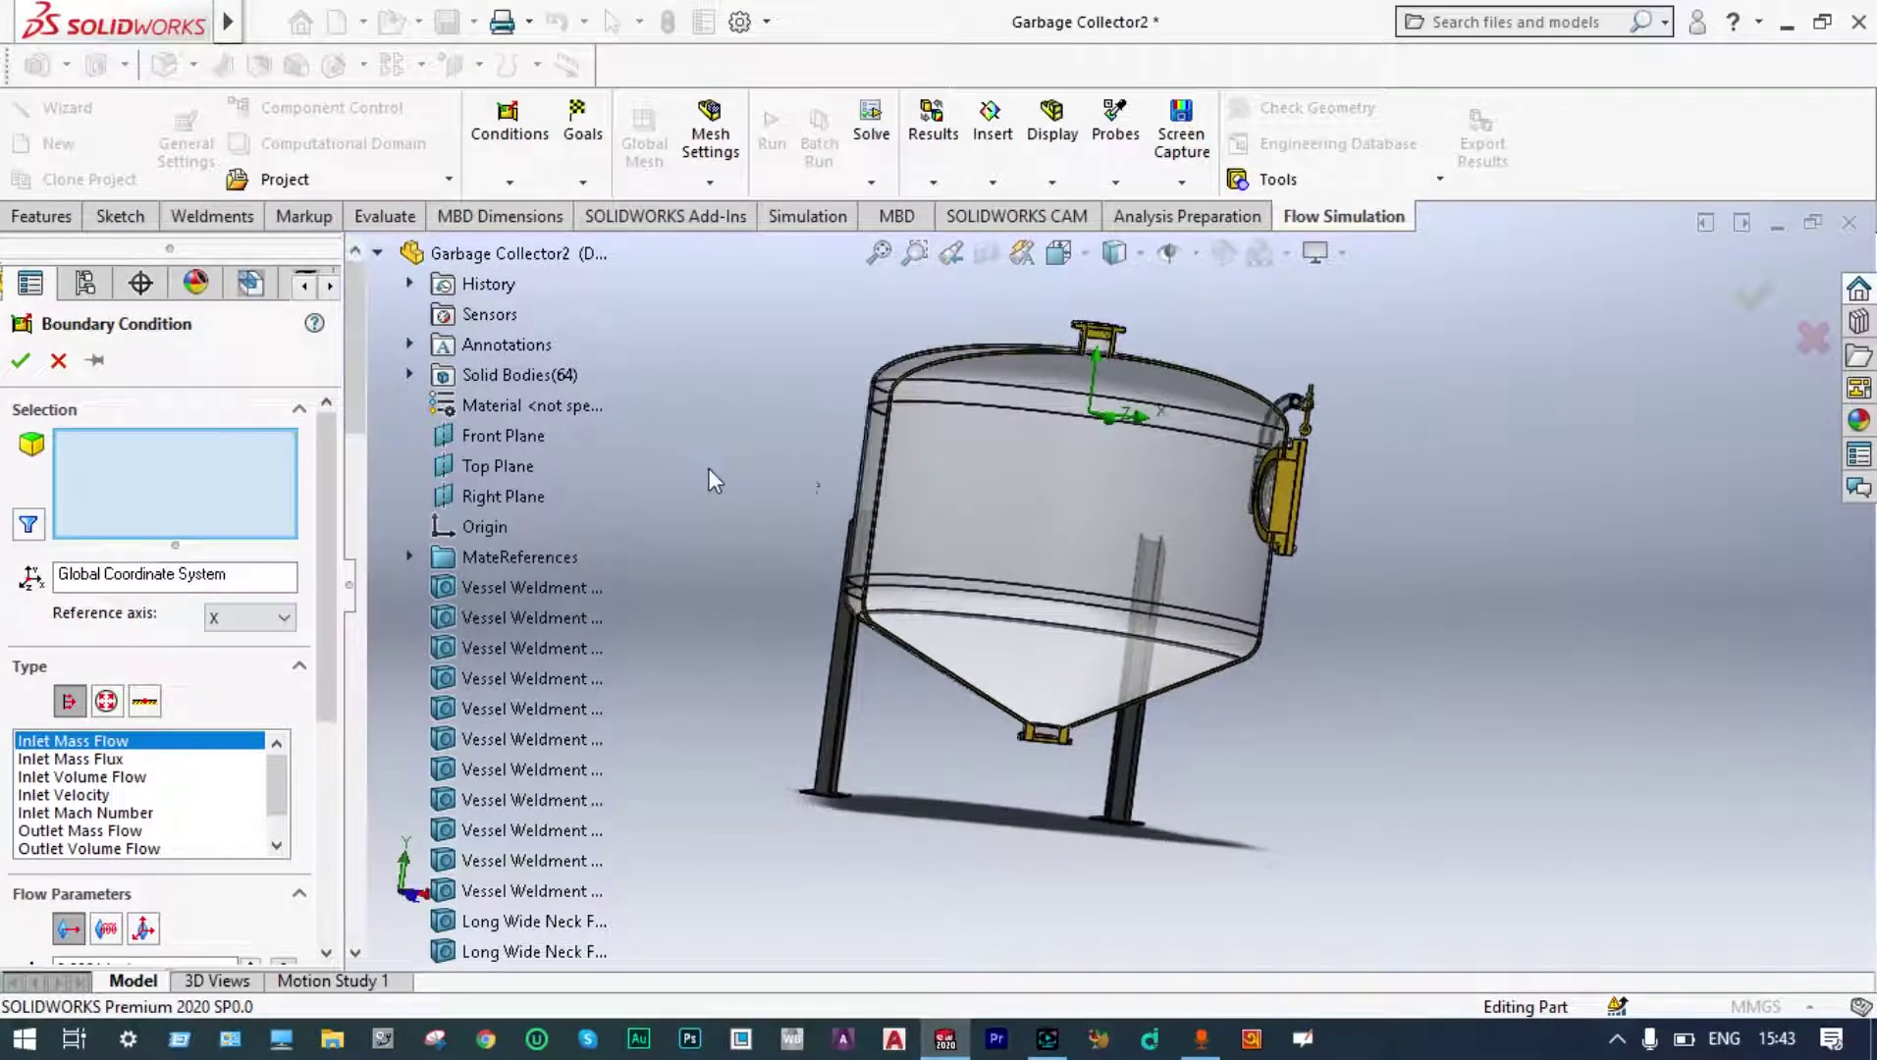
middle_click_drag(1387, 496, 1438, 506)
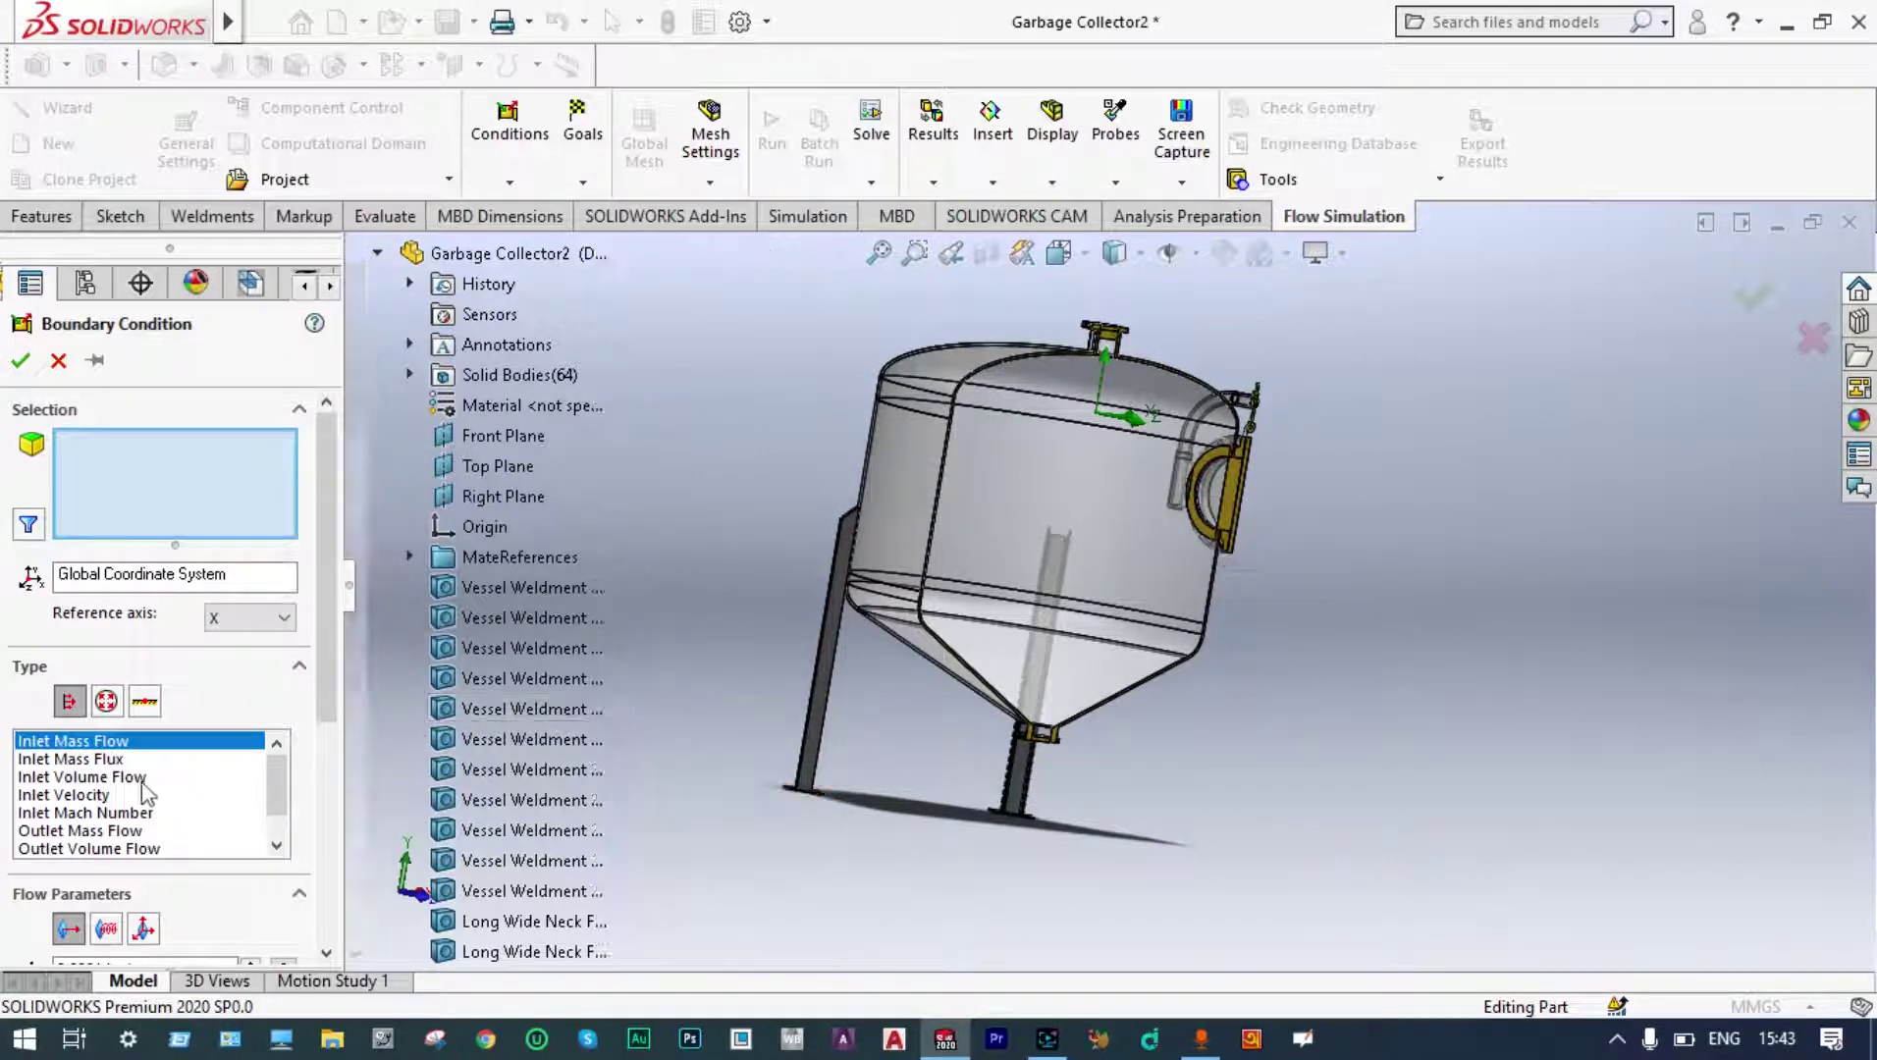
left_click(104, 795)
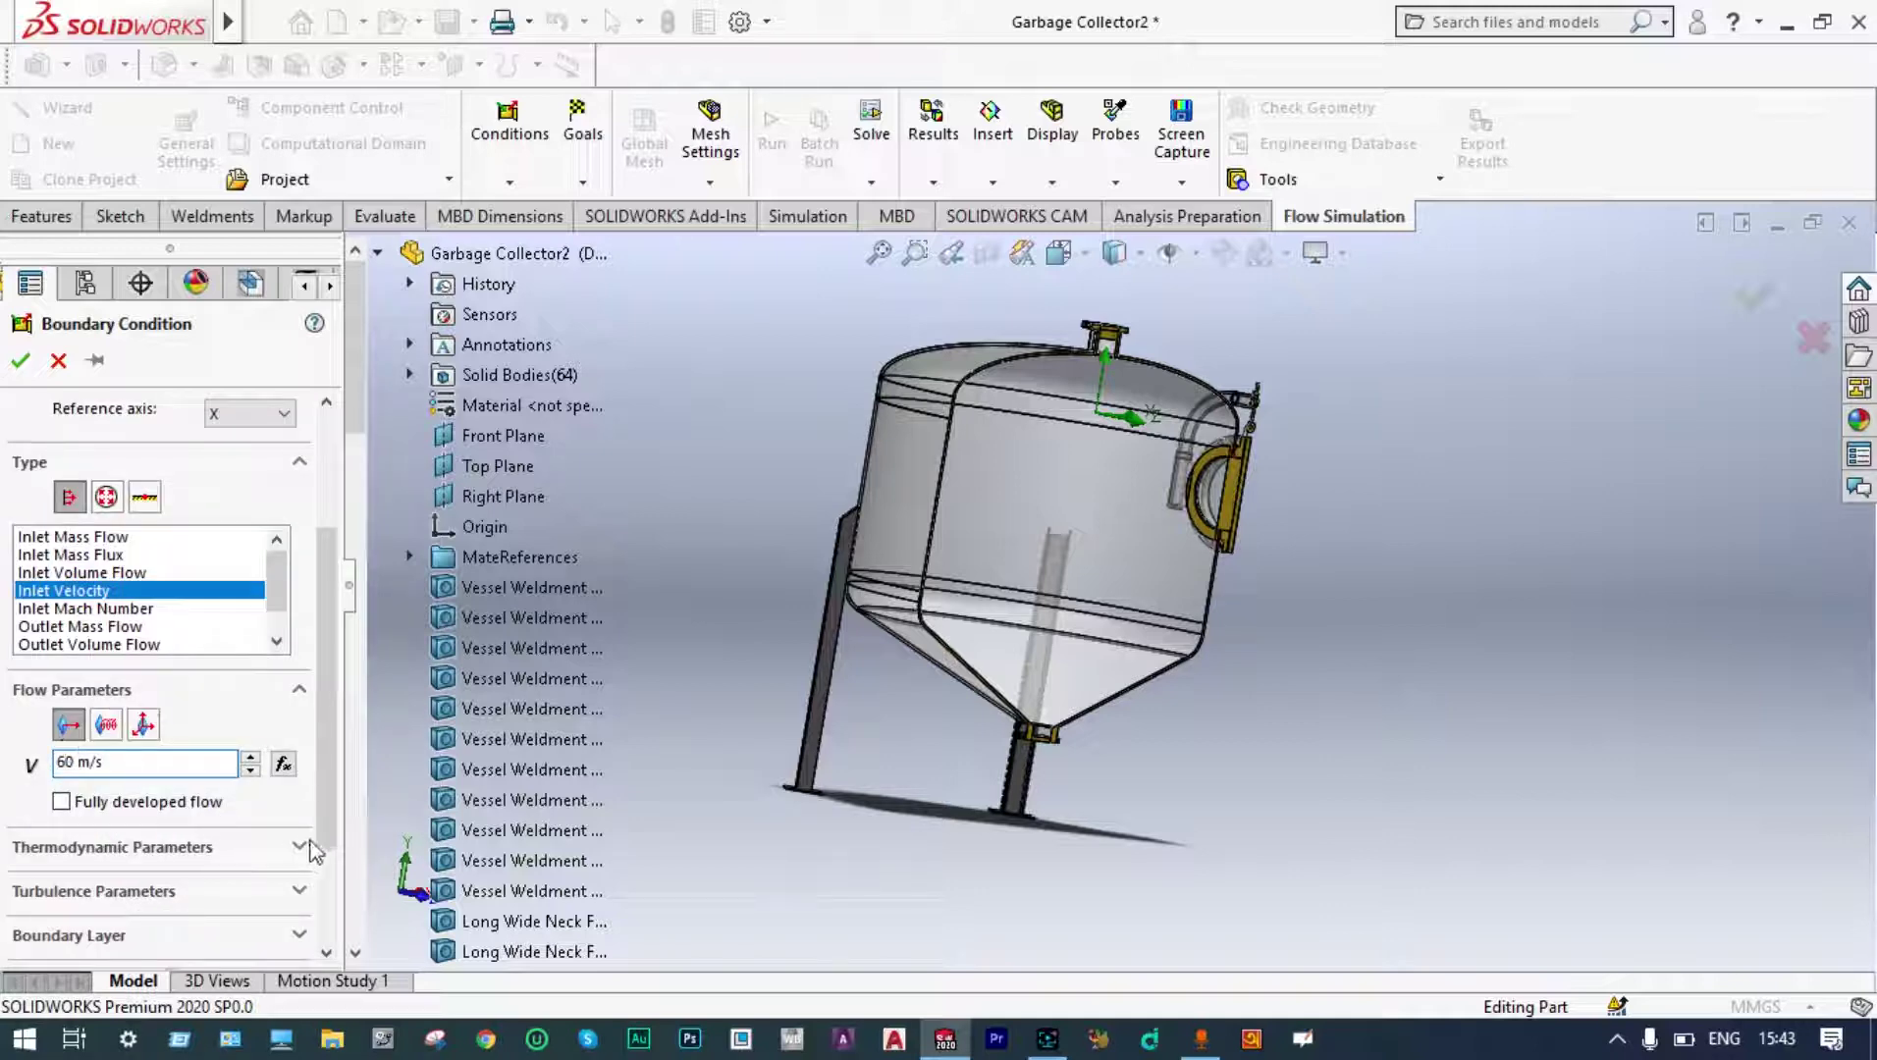
scroll(326, 862, "down", 1)
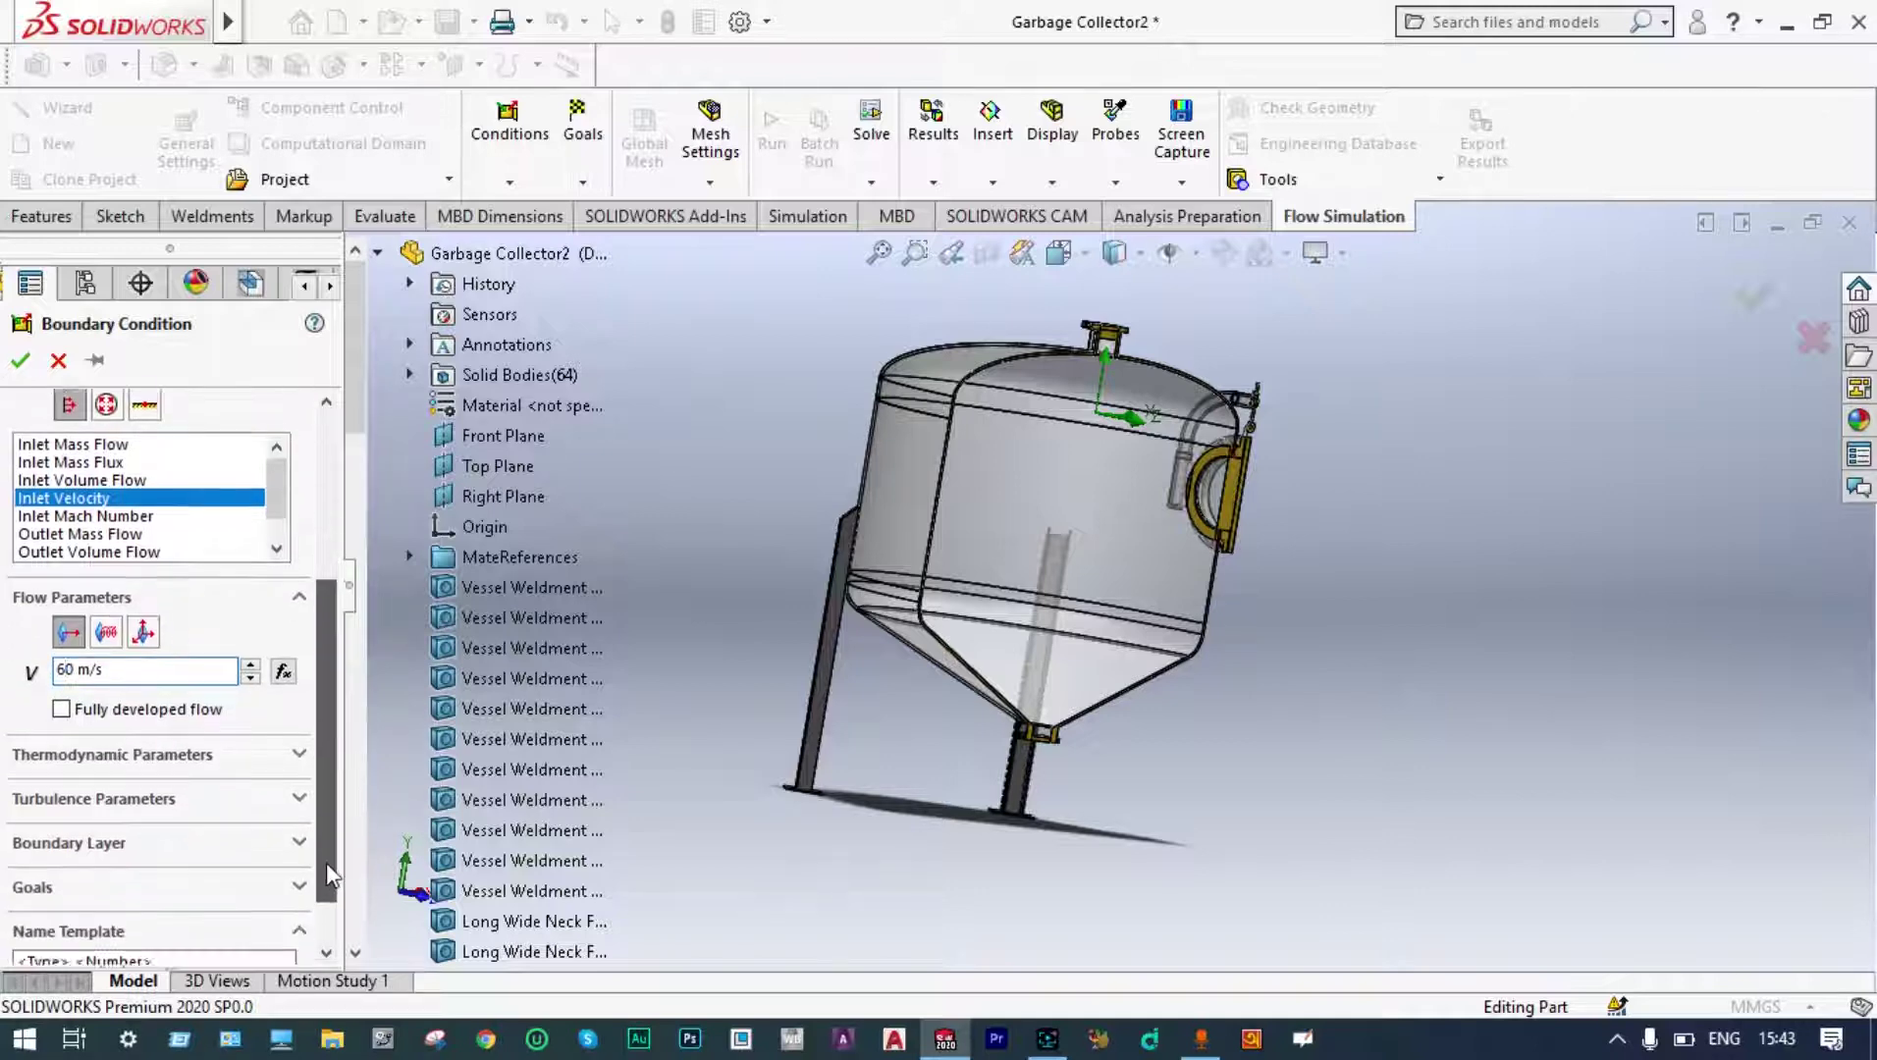
left_click(300, 752)
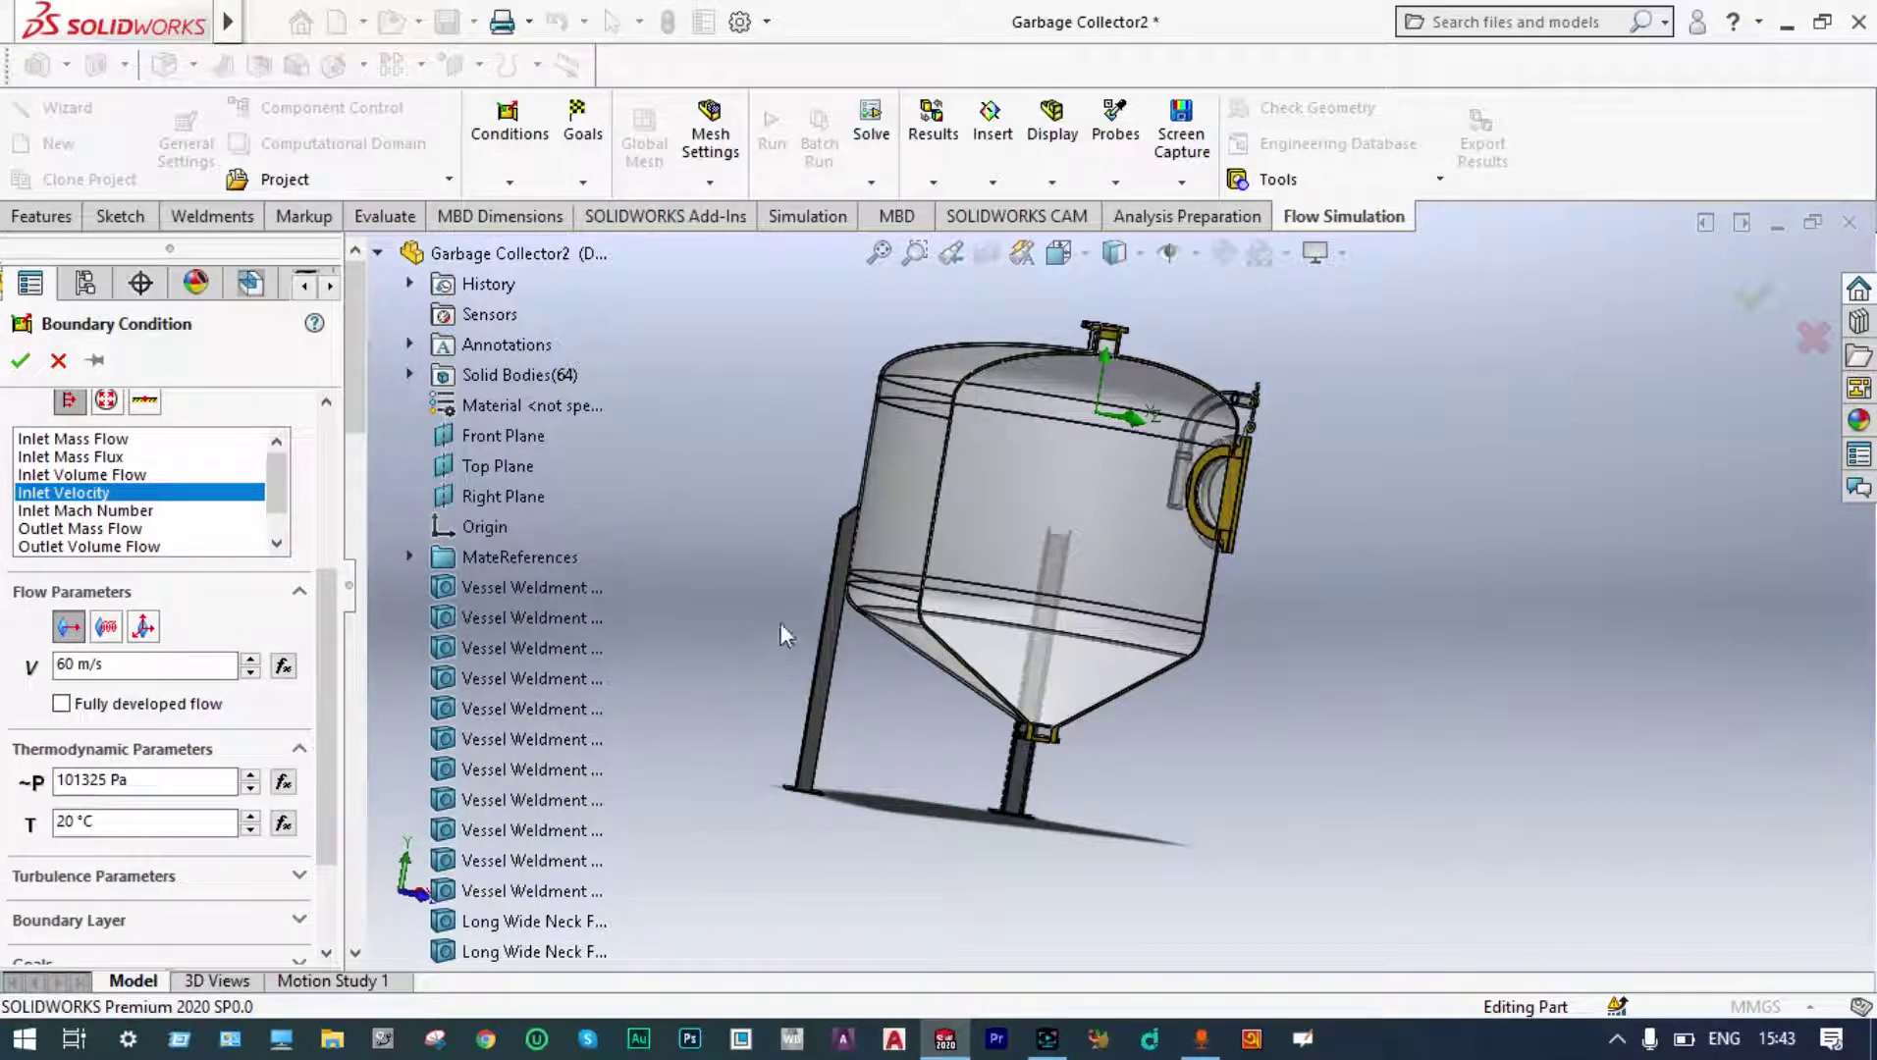
Apply the inlet velocity condition to the inner face of the round side manway opening.
scroll(1354, 459, "down", 2)
middle_click_drag(1383, 497, 1066, 486)
scroll(1026, 392, "down", 2)
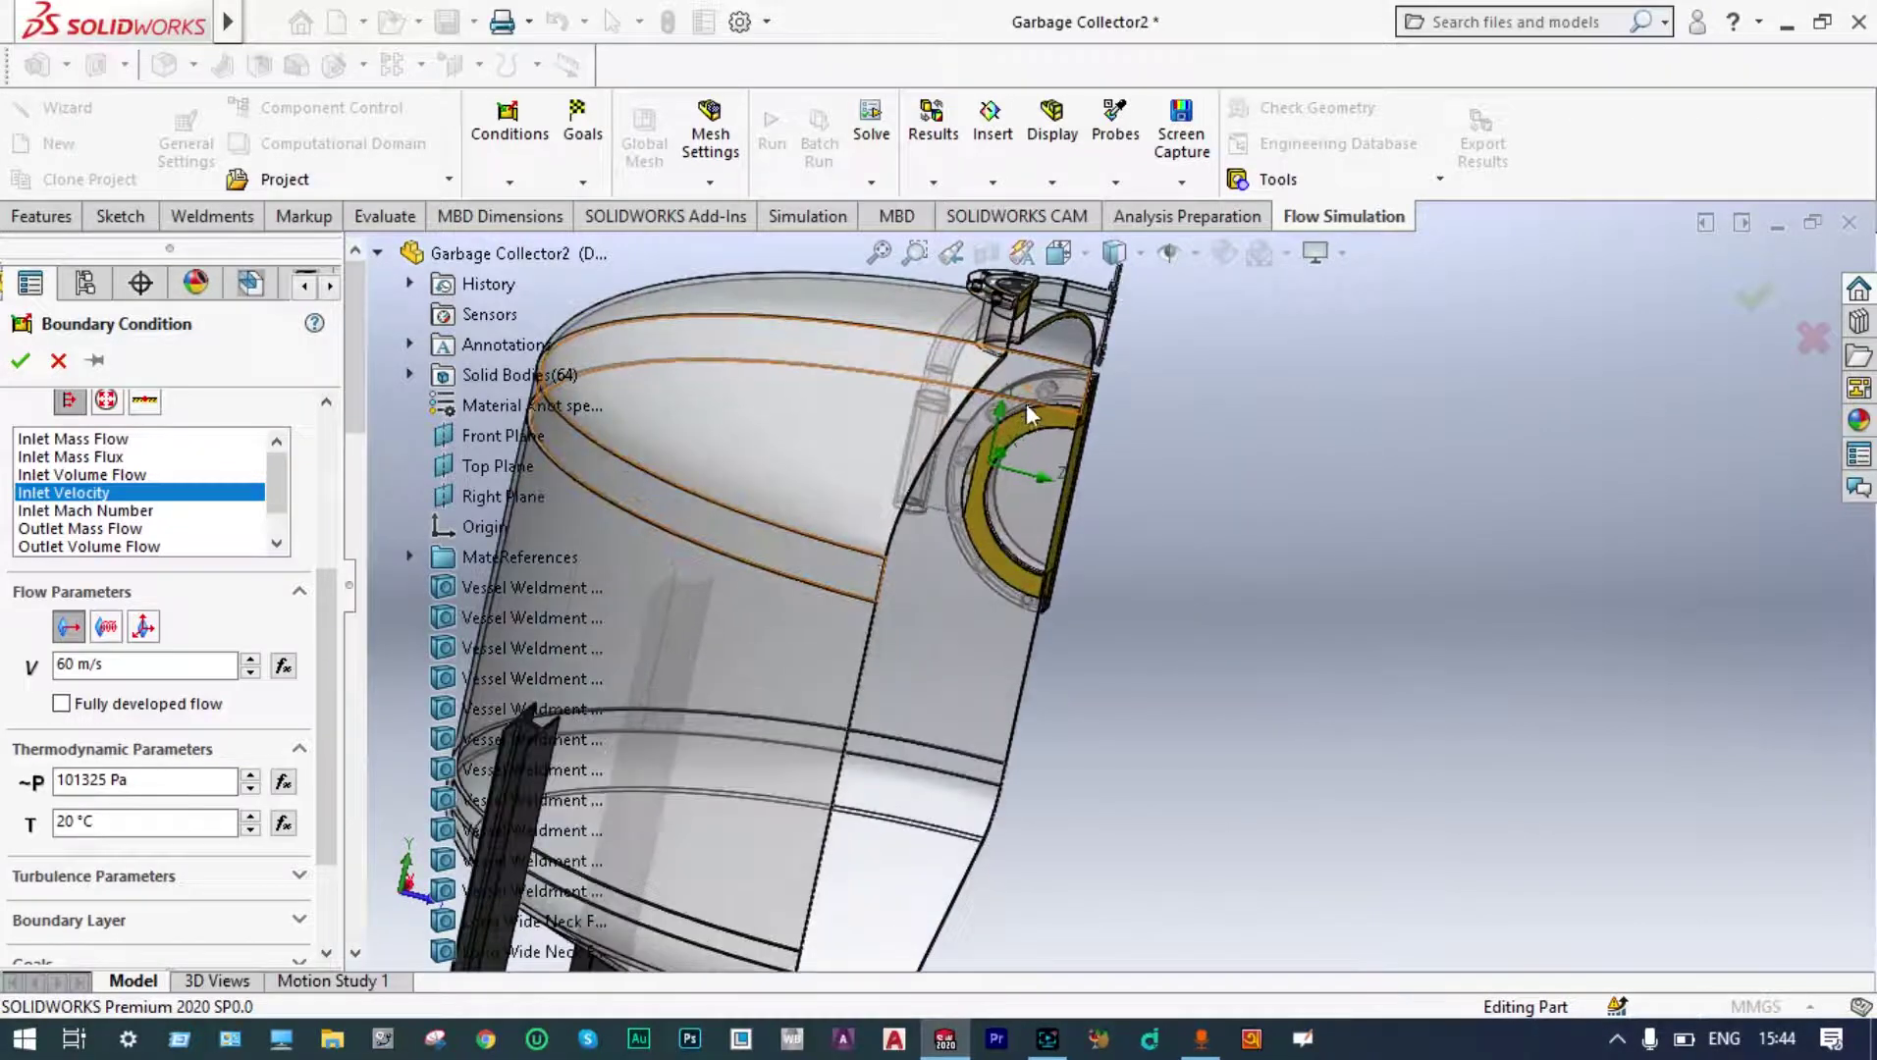
scroll(1032, 442, "down", 3)
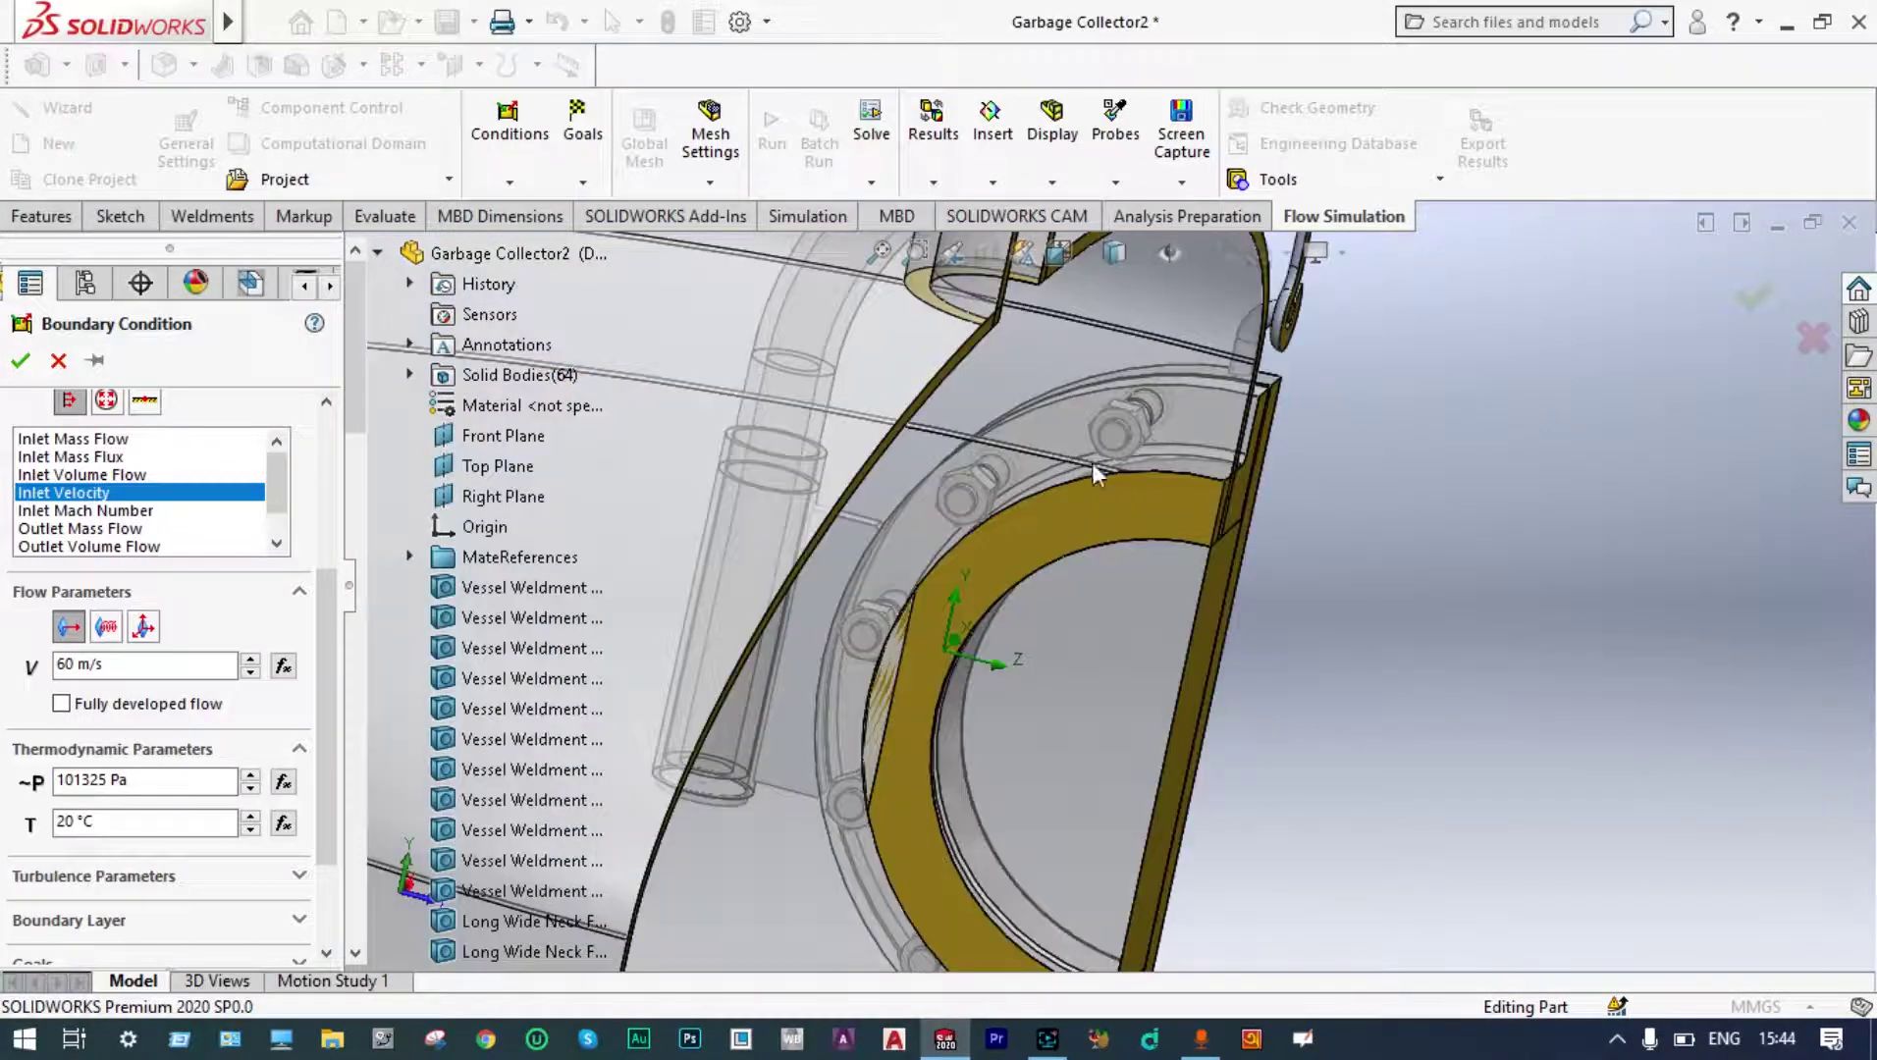
left_click(1143, 726)
scroll(1283, 694, "up", 3)
scroll(1281, 692, "up", 1)
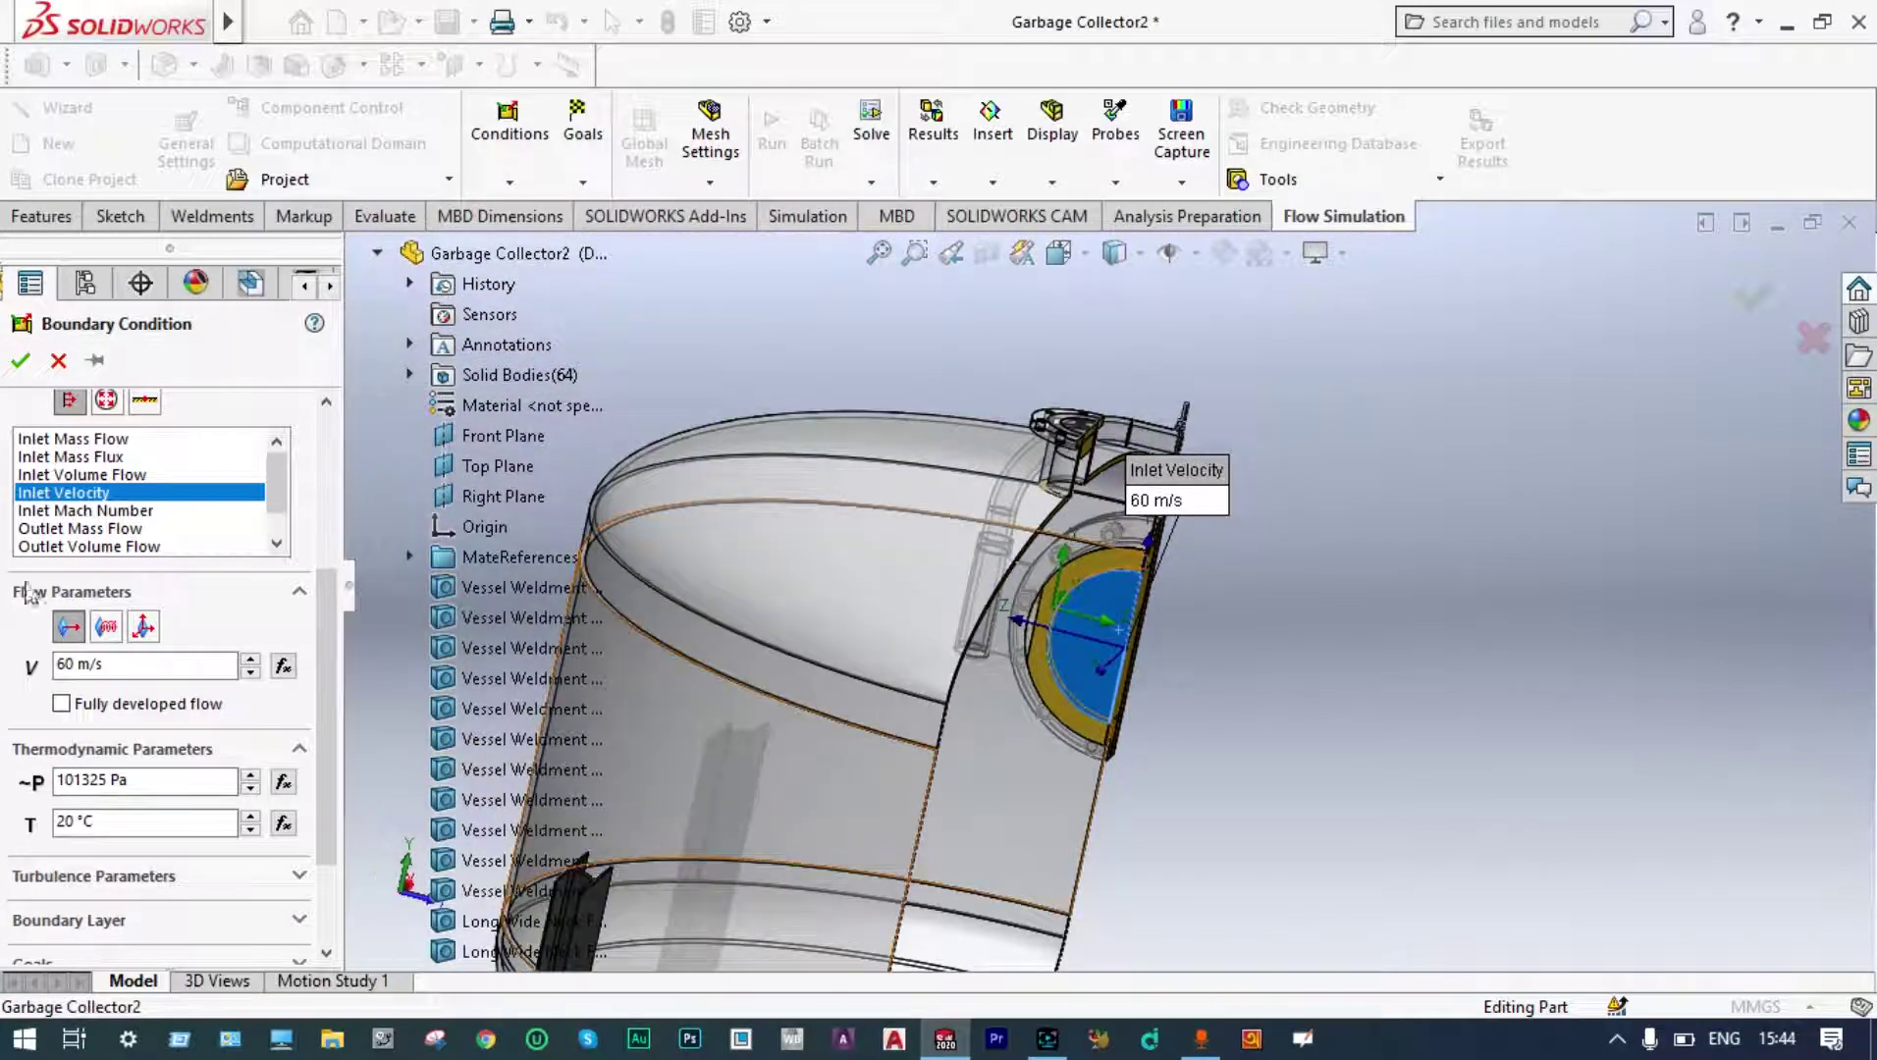
left_click(21, 362)
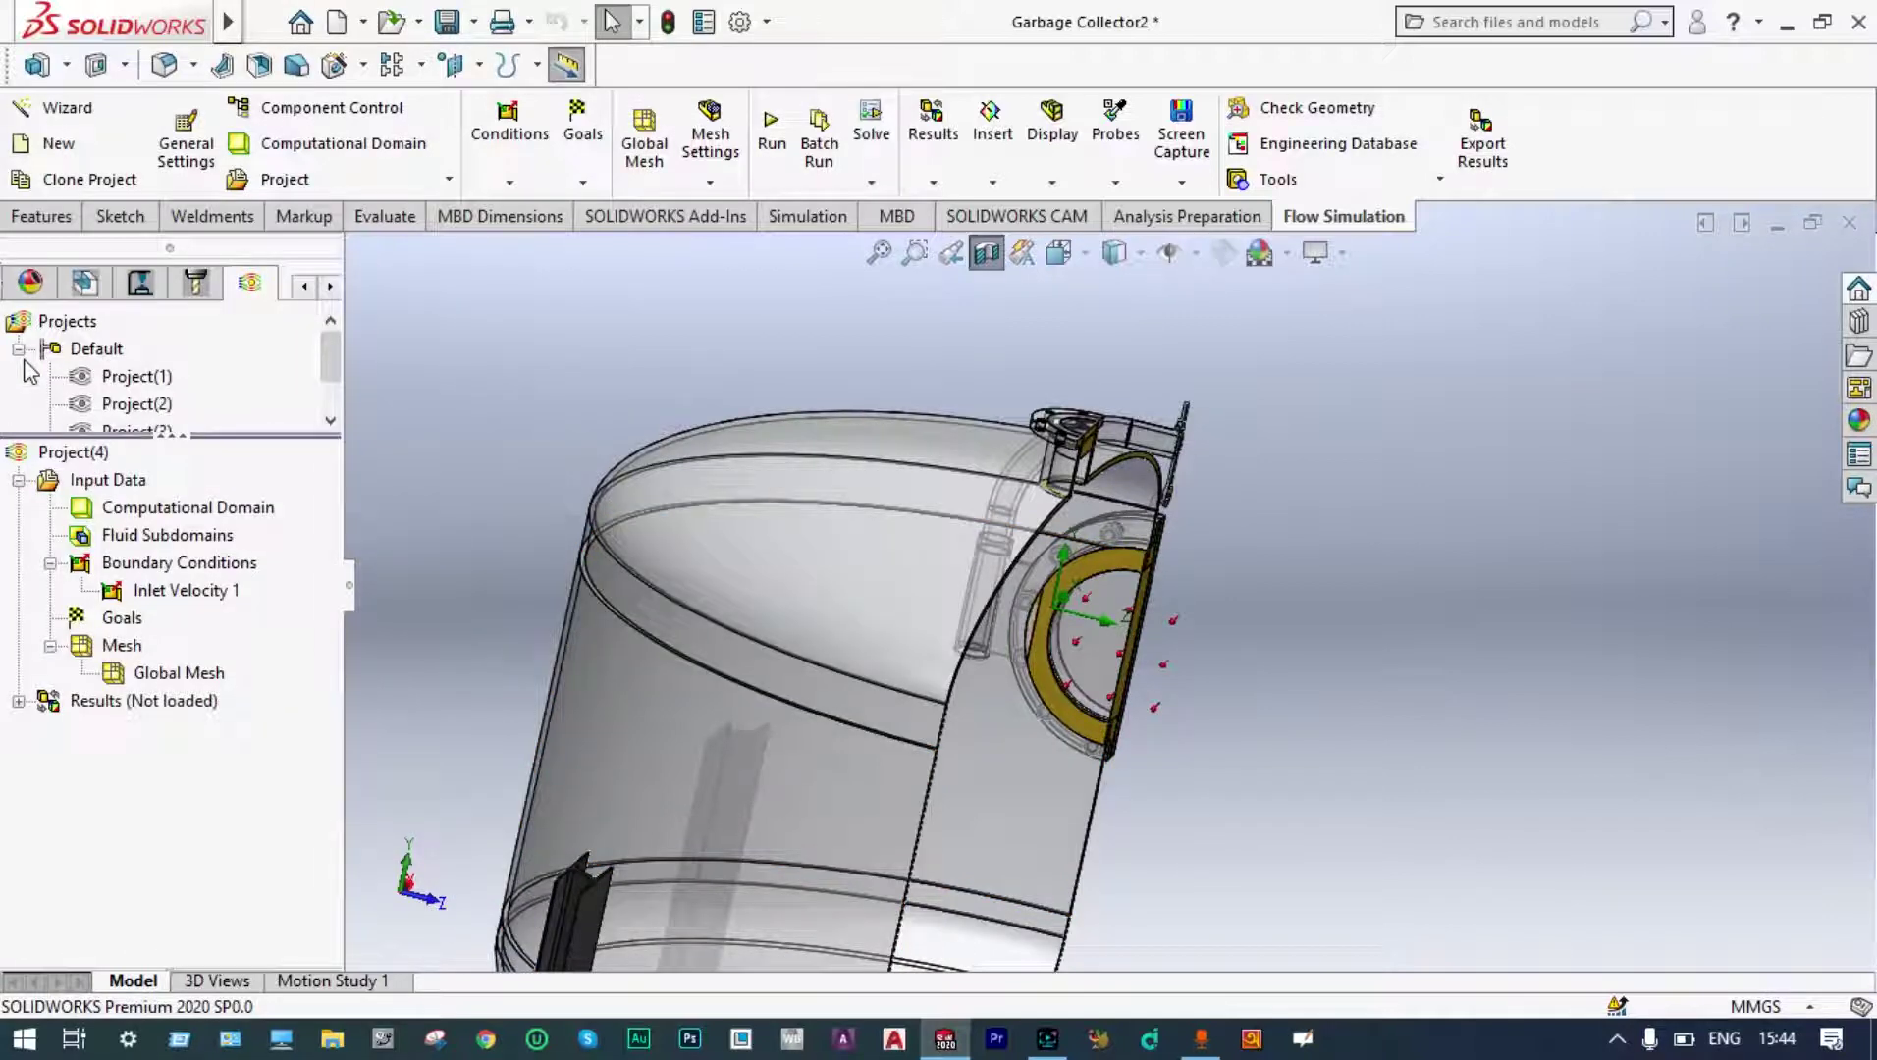
Add an Environment Pressure boundary condition of 101325 Pa on the inner lid face of the tank's top flanged nozzle.
key("f")
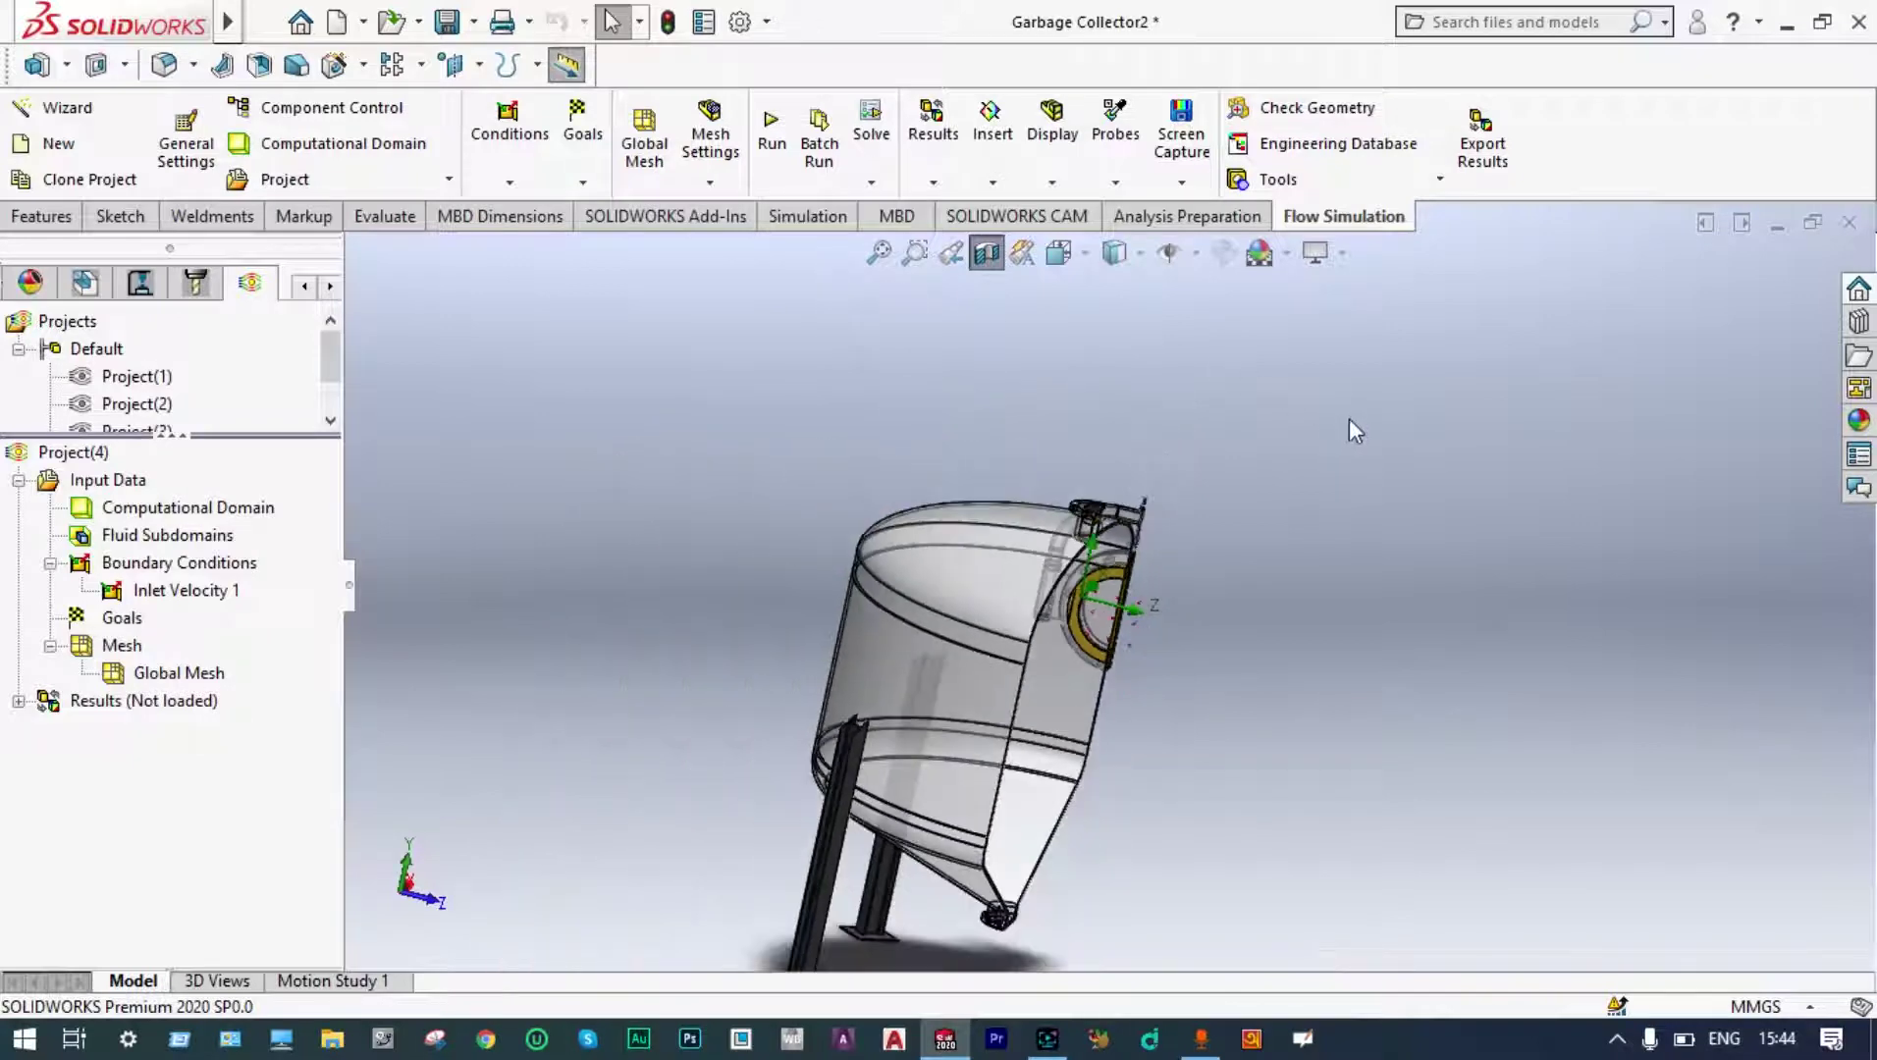
middle_click_drag(1349, 420, 1139, 373)
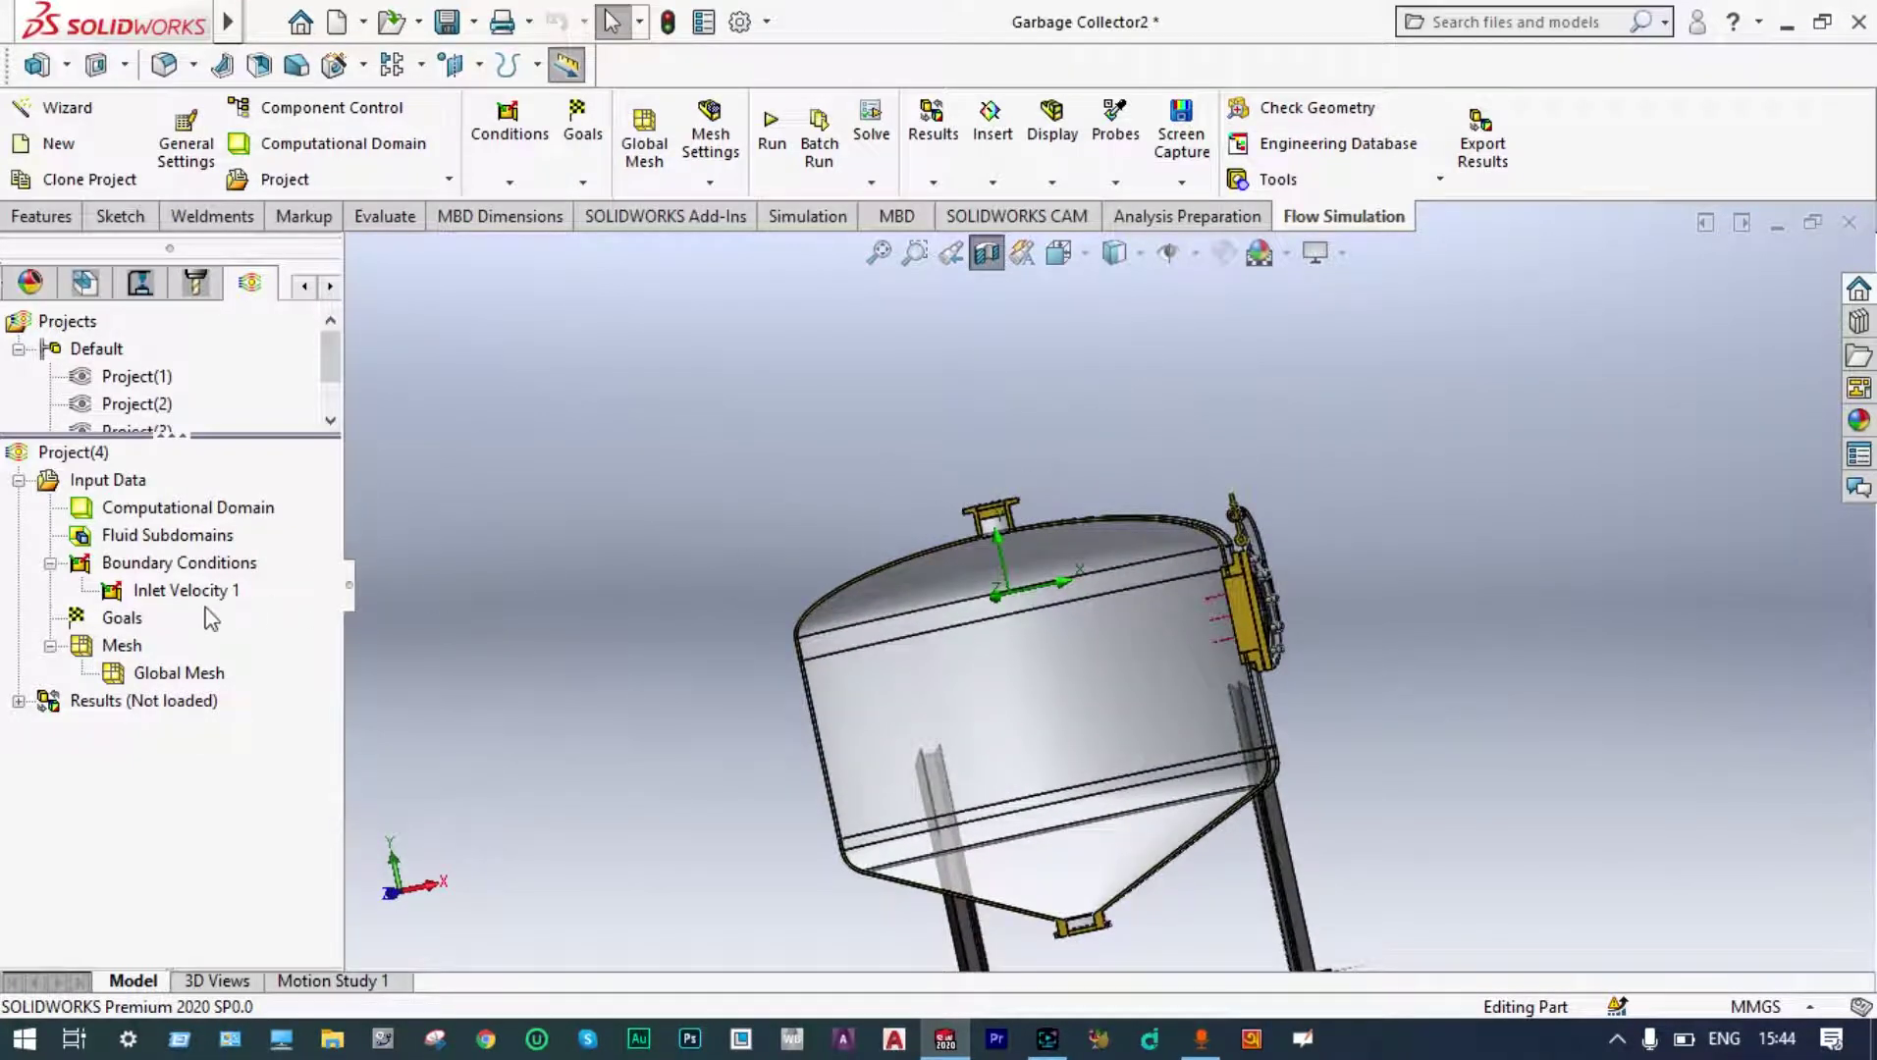
right_click(211, 565)
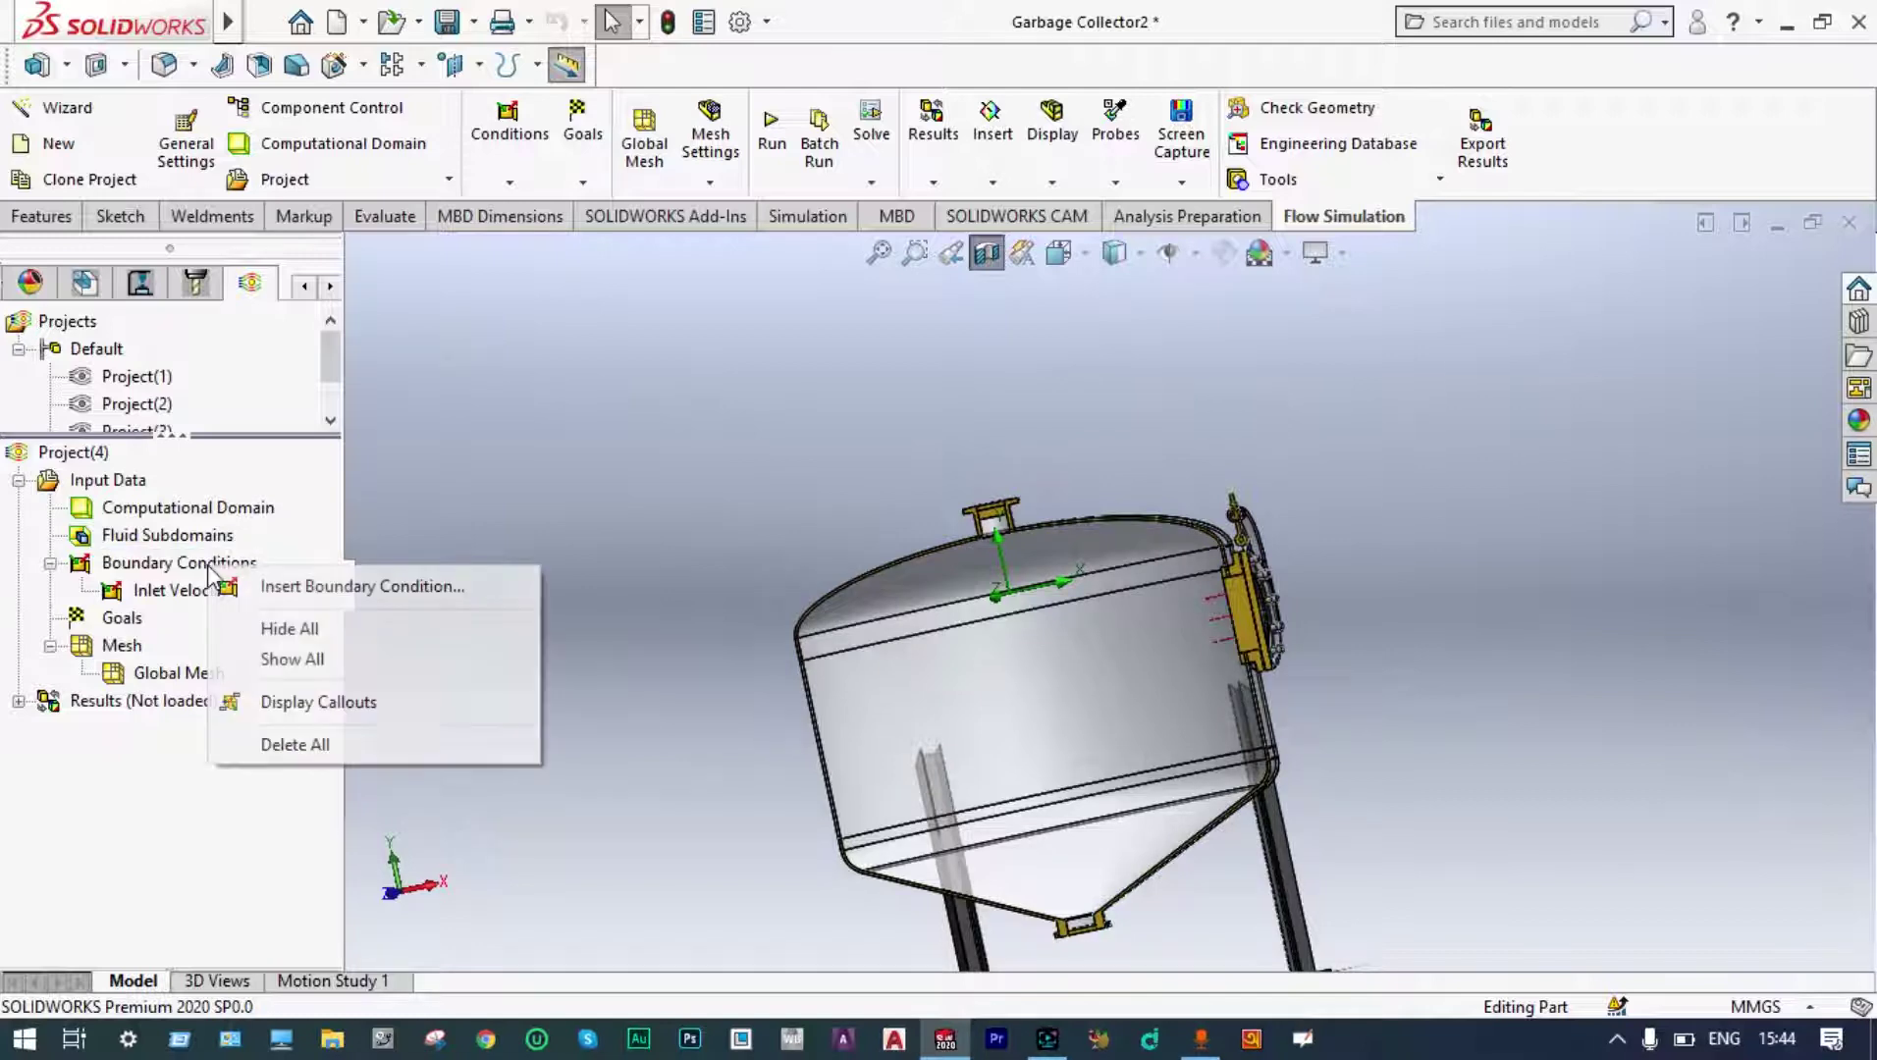
left_click(302, 587)
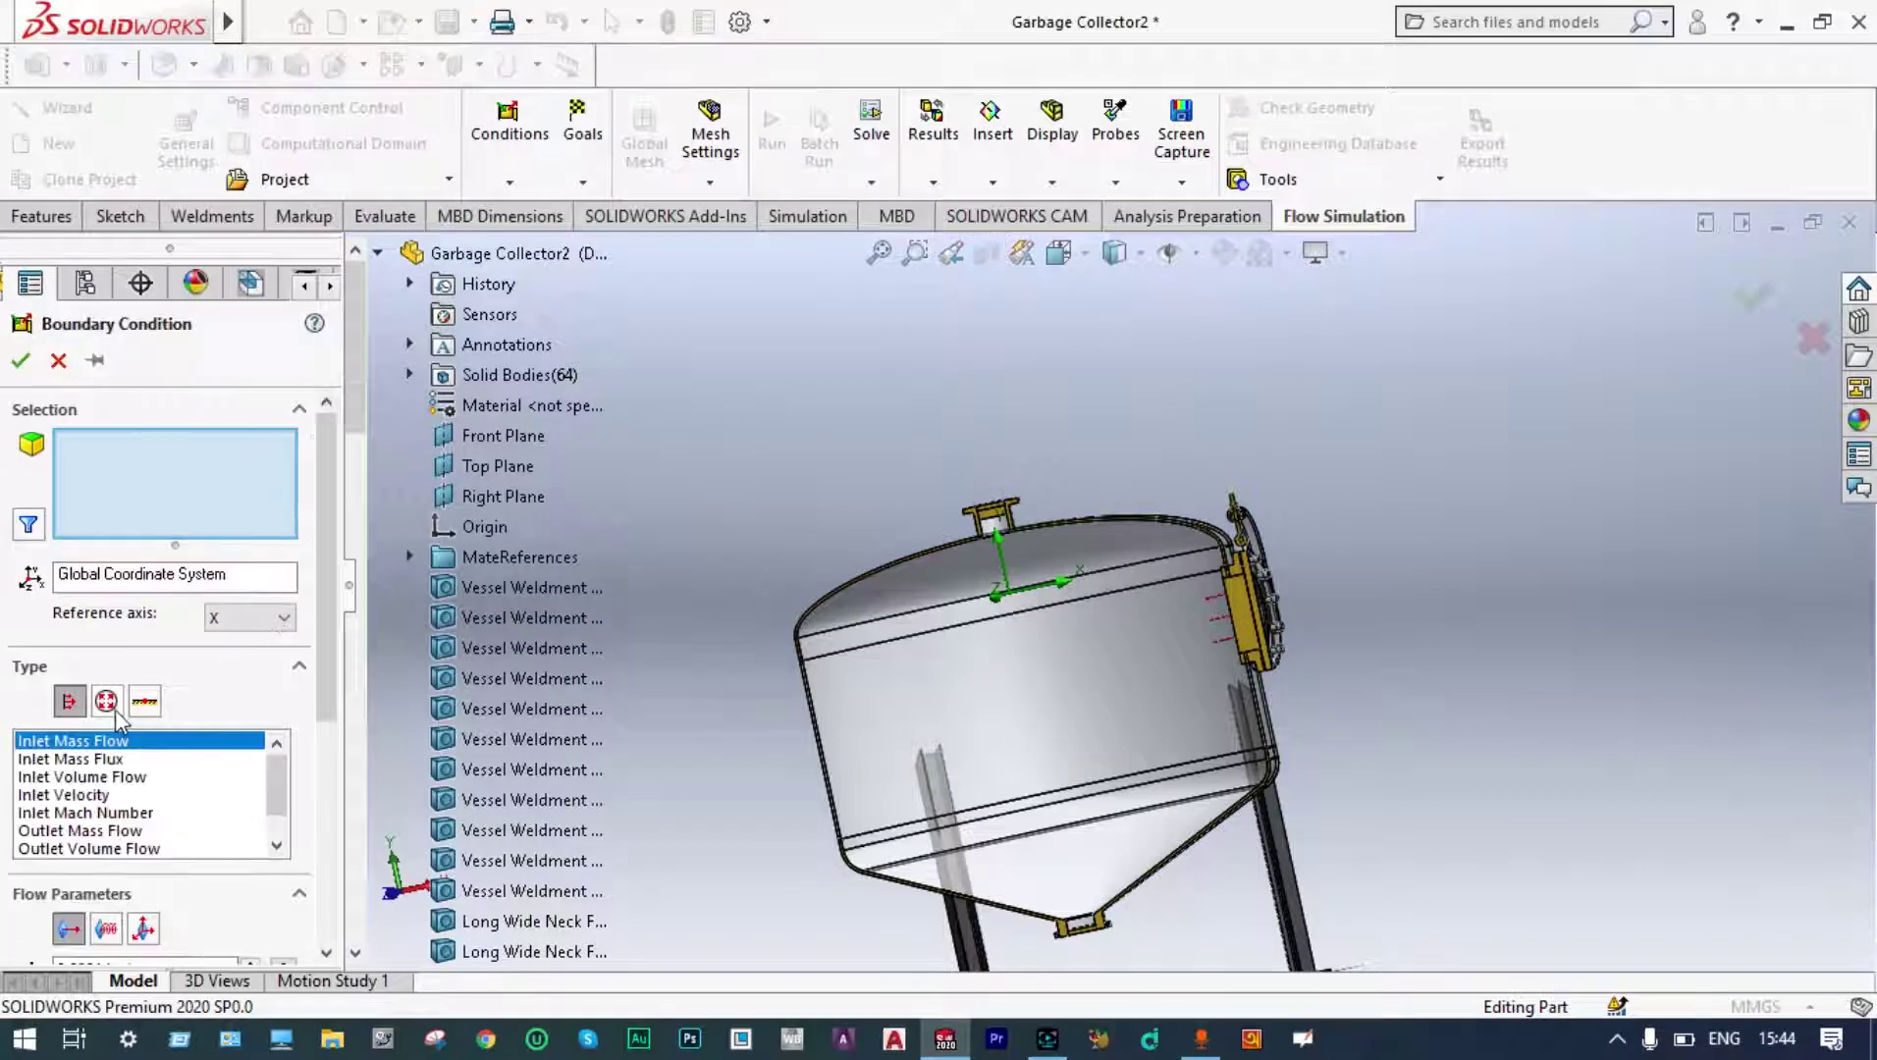
left_click(115, 710)
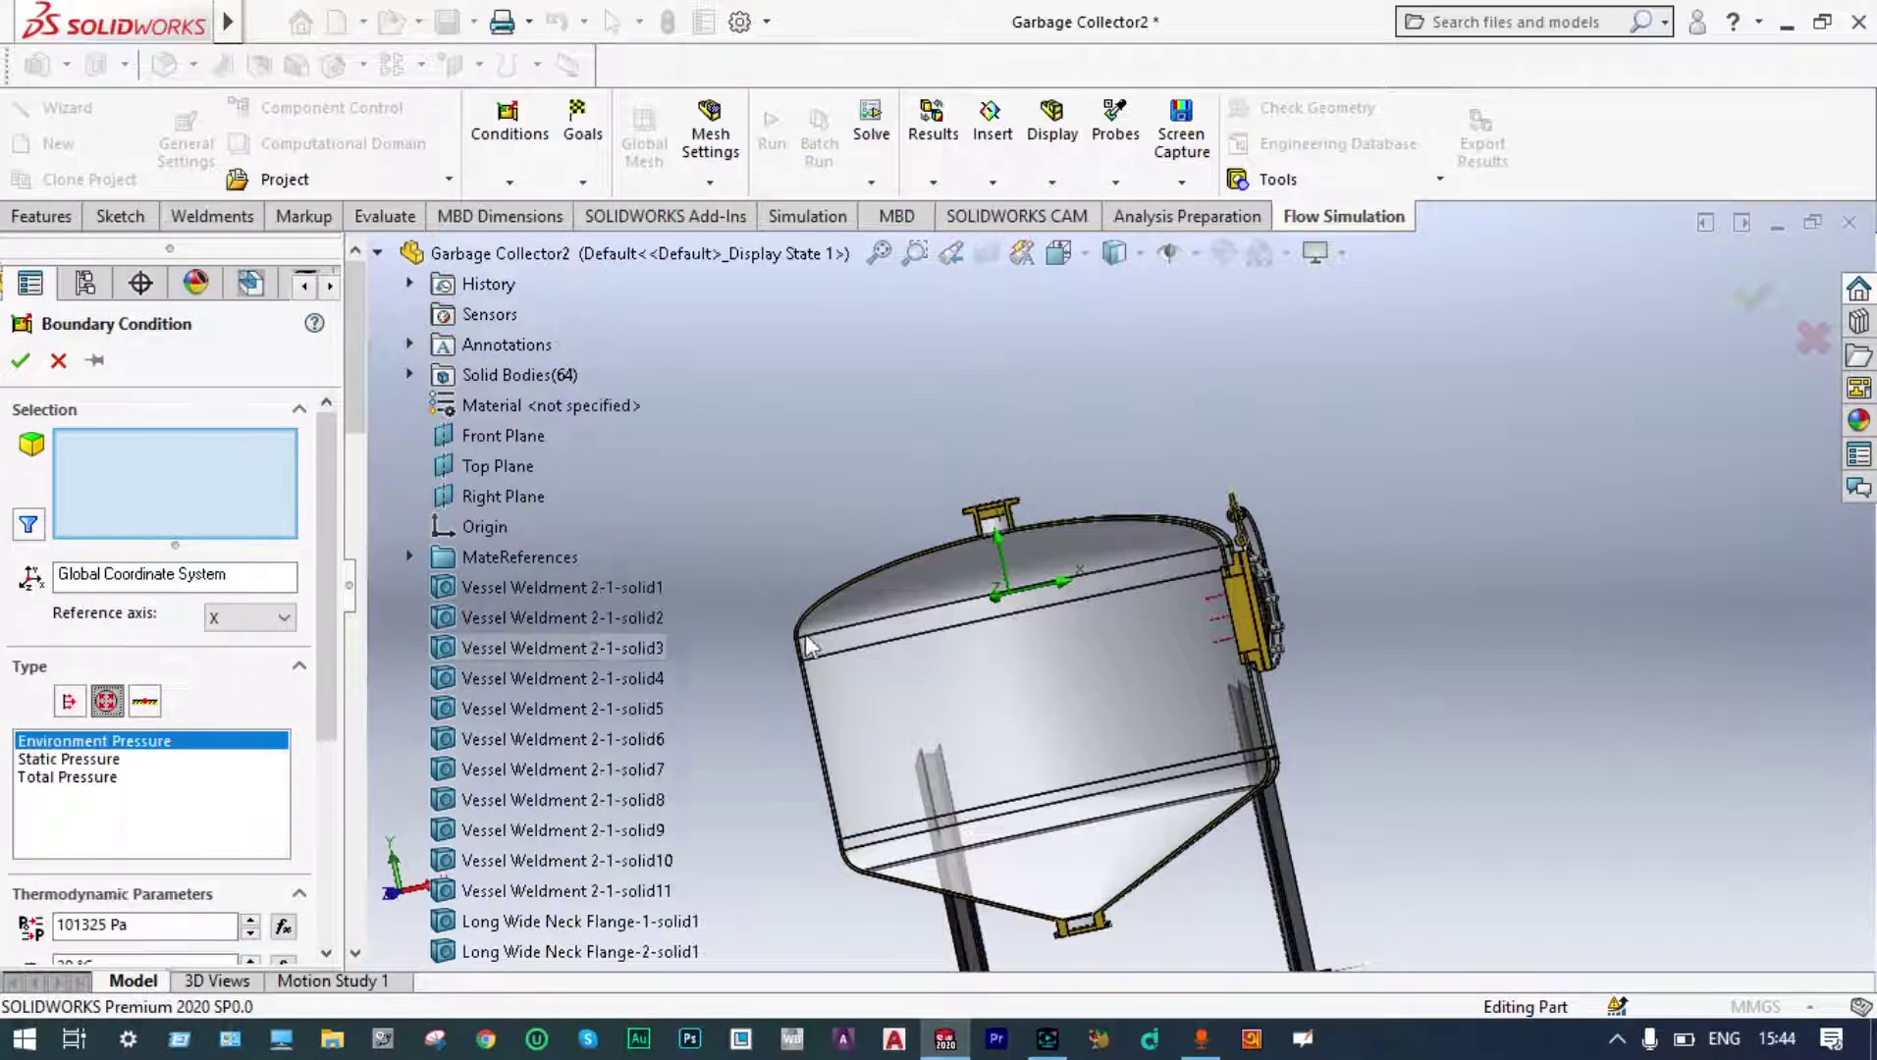
middle_click_drag(811, 633, 1042, 578)
scroll(1041, 578, "down", 8)
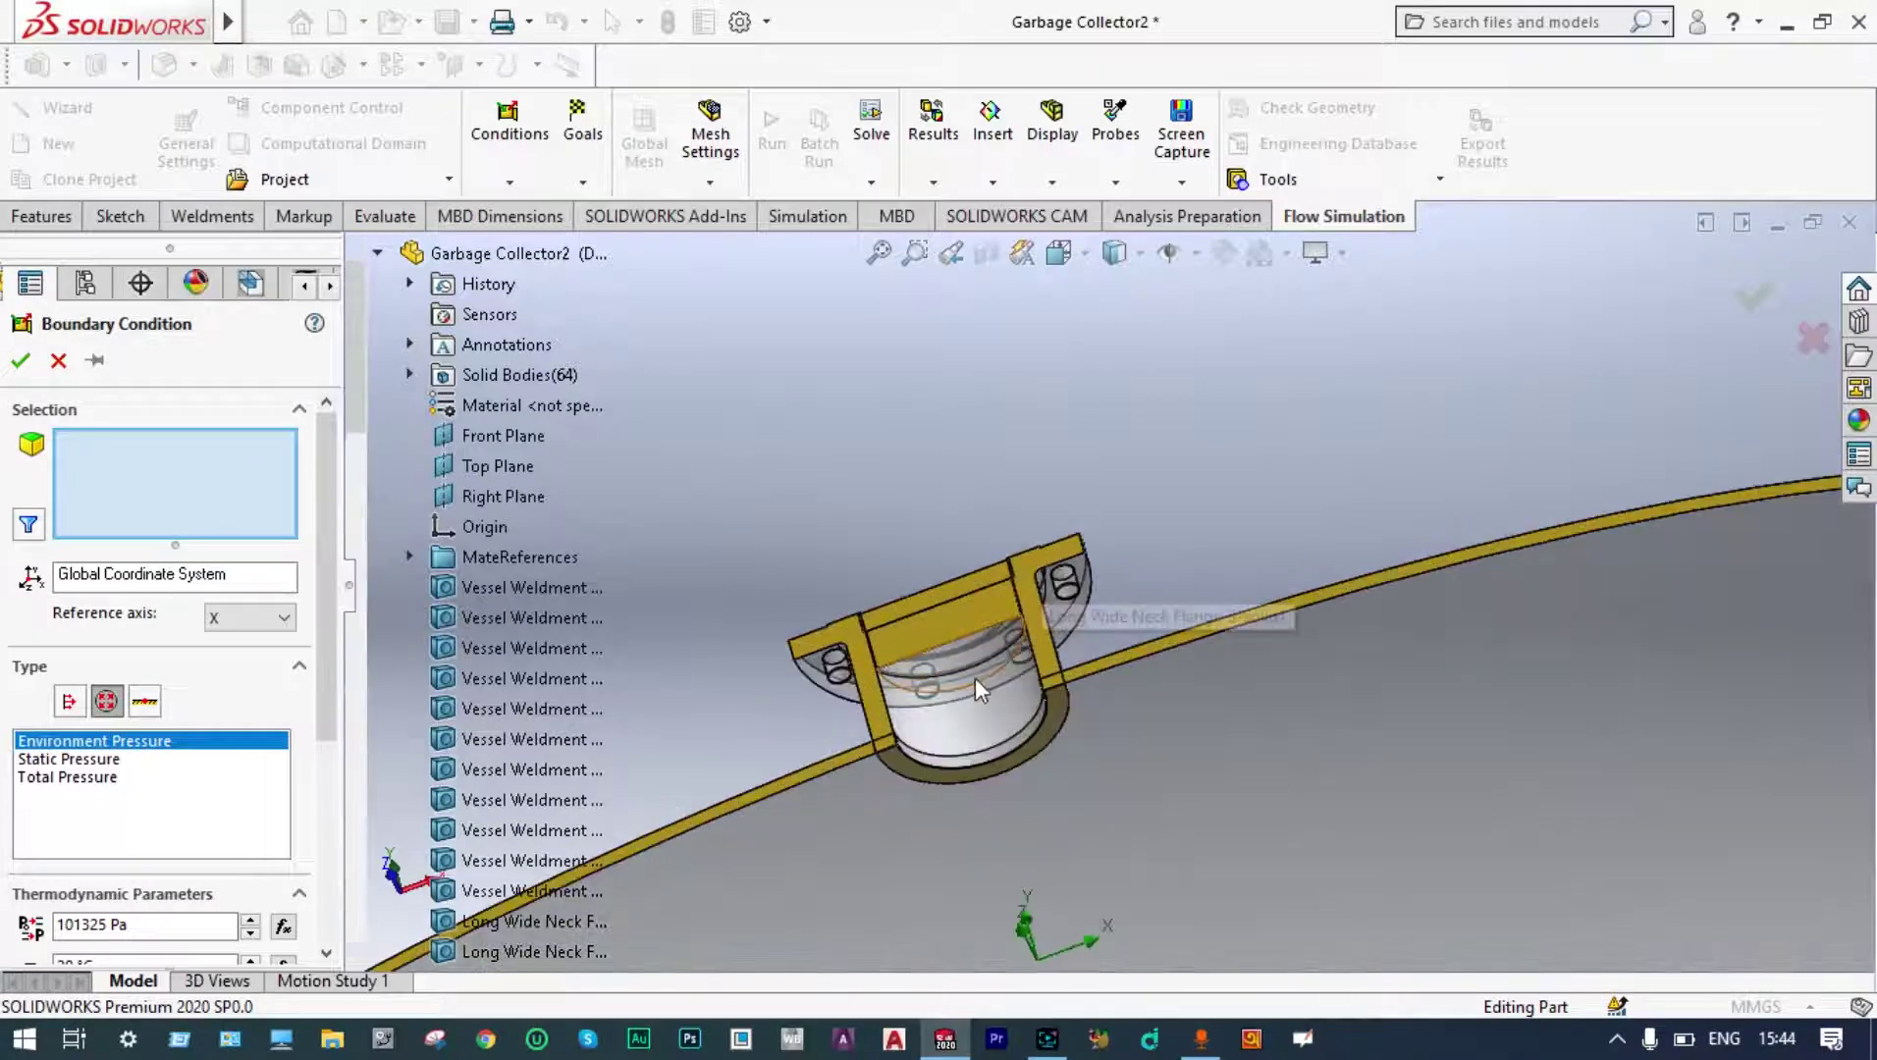
left_click(969, 667)
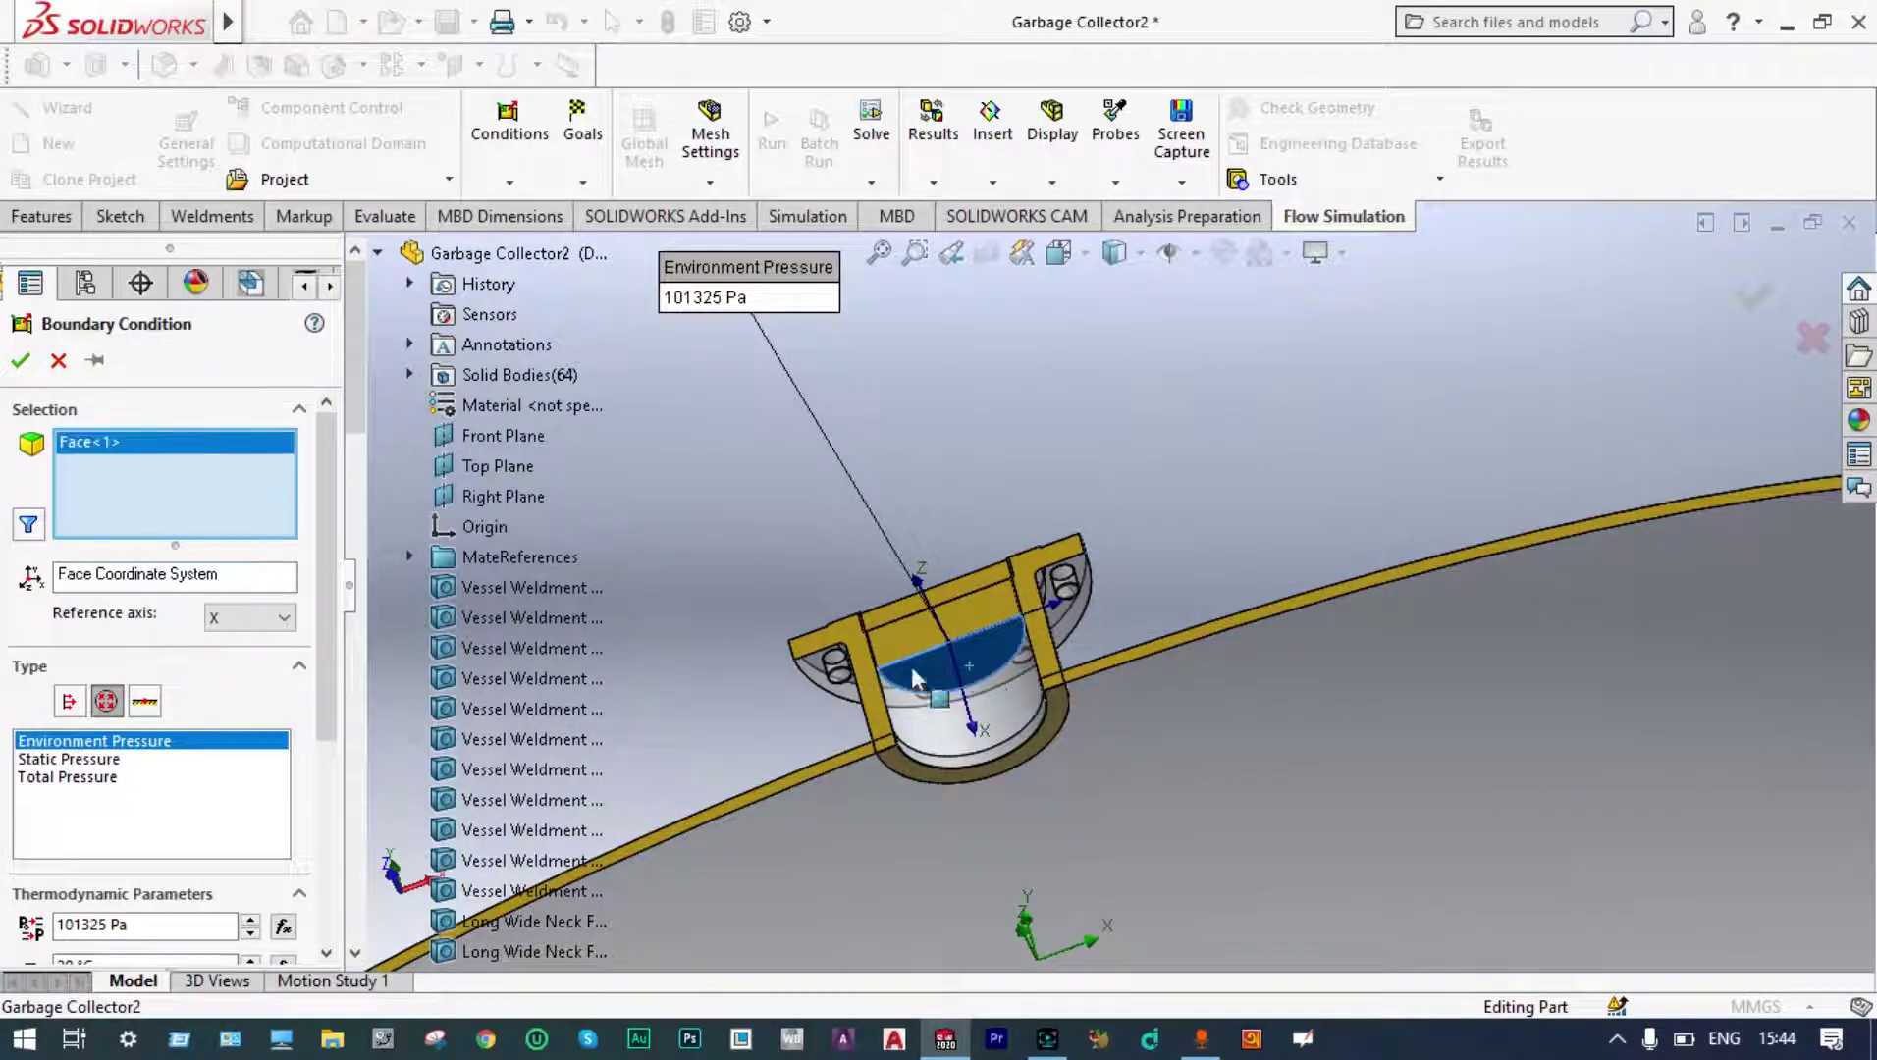
left_click(20, 362)
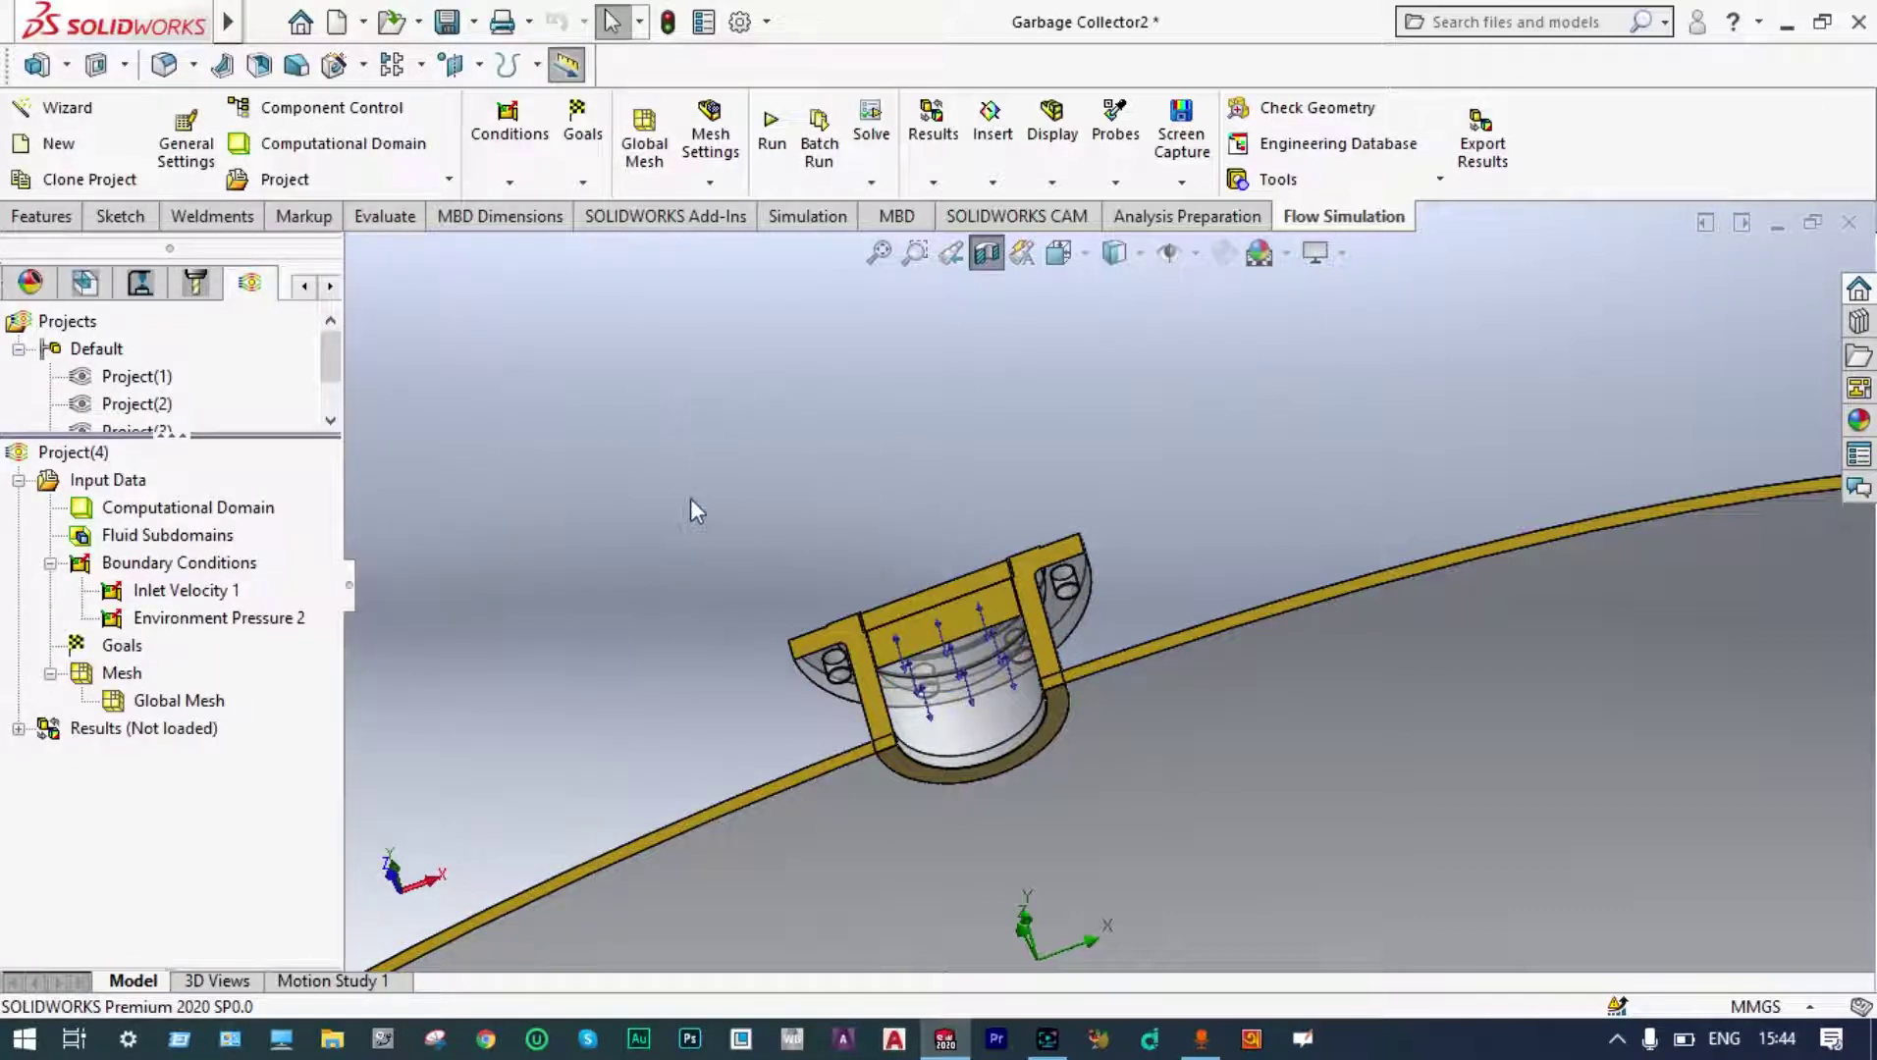
Run a new calculation of the project on this computer using all cores, and close the solver once it has finished.
middle_click_drag(695, 505, 746, 741)
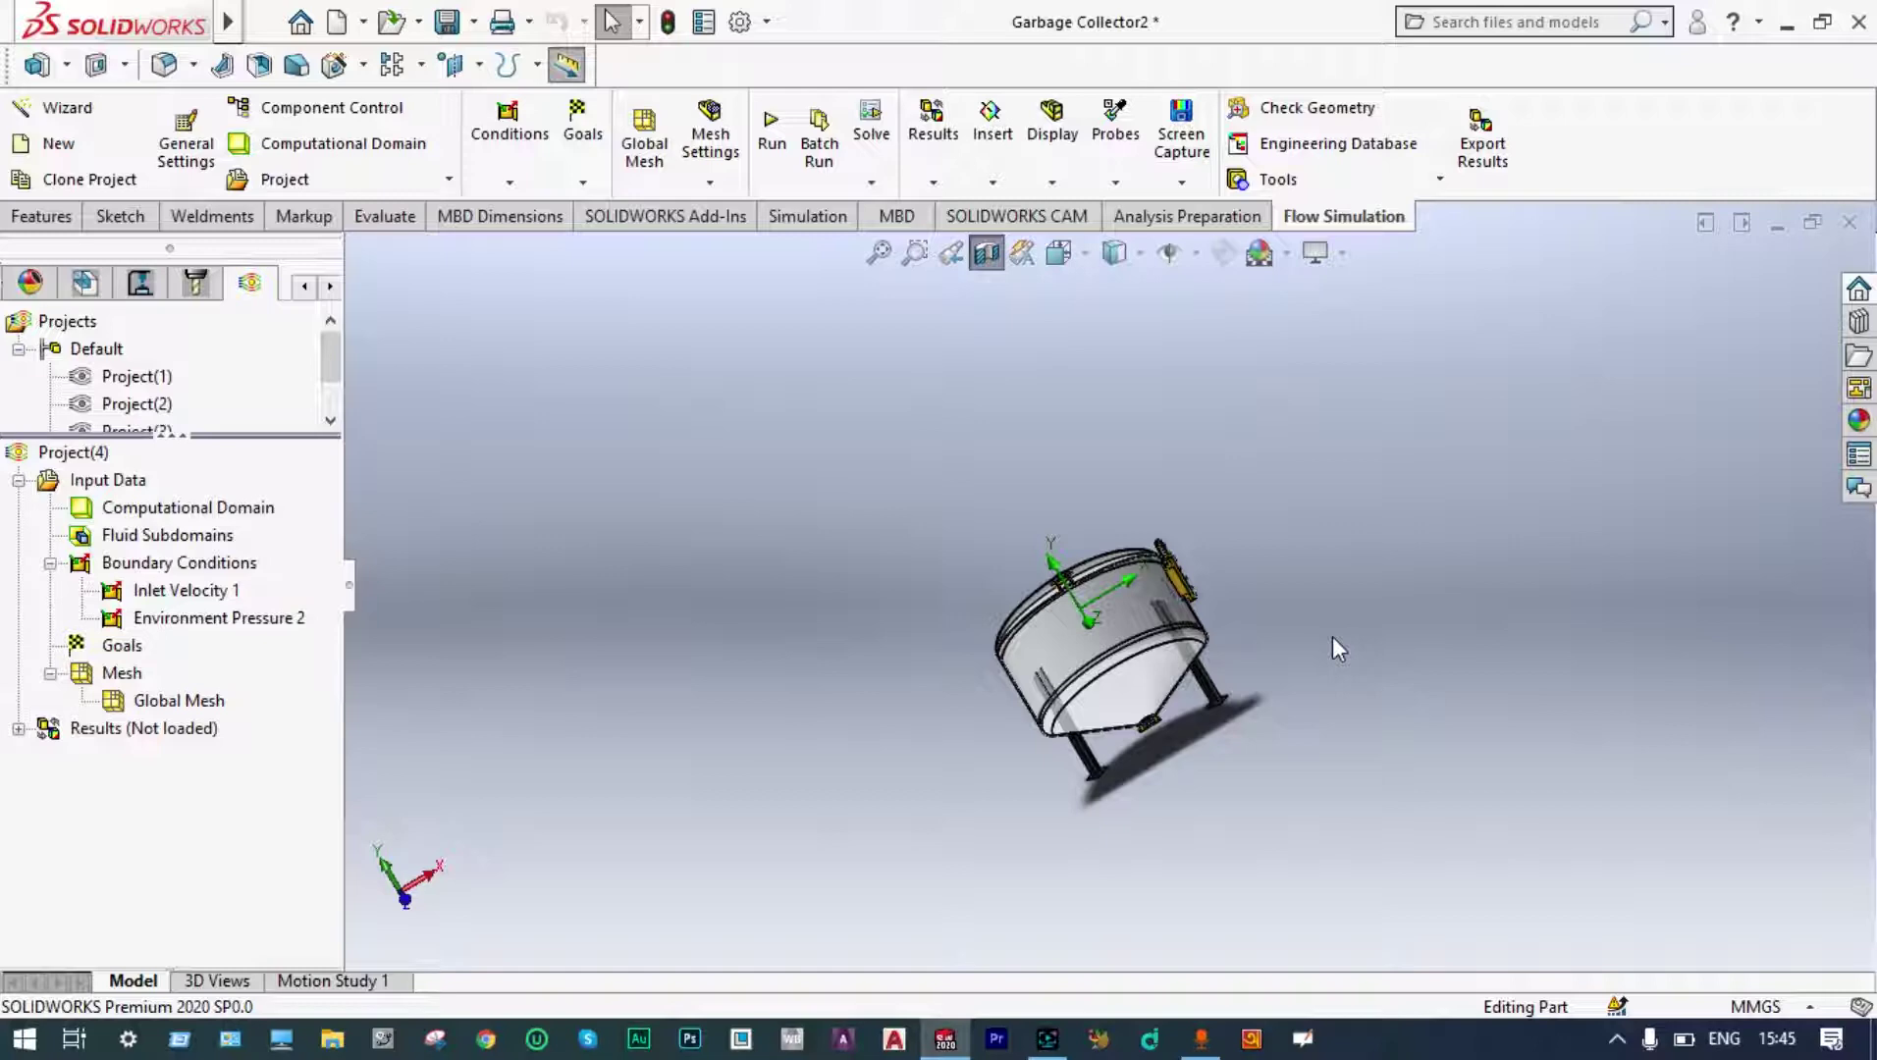
middle_click_drag(1296, 643, 1329, 595)
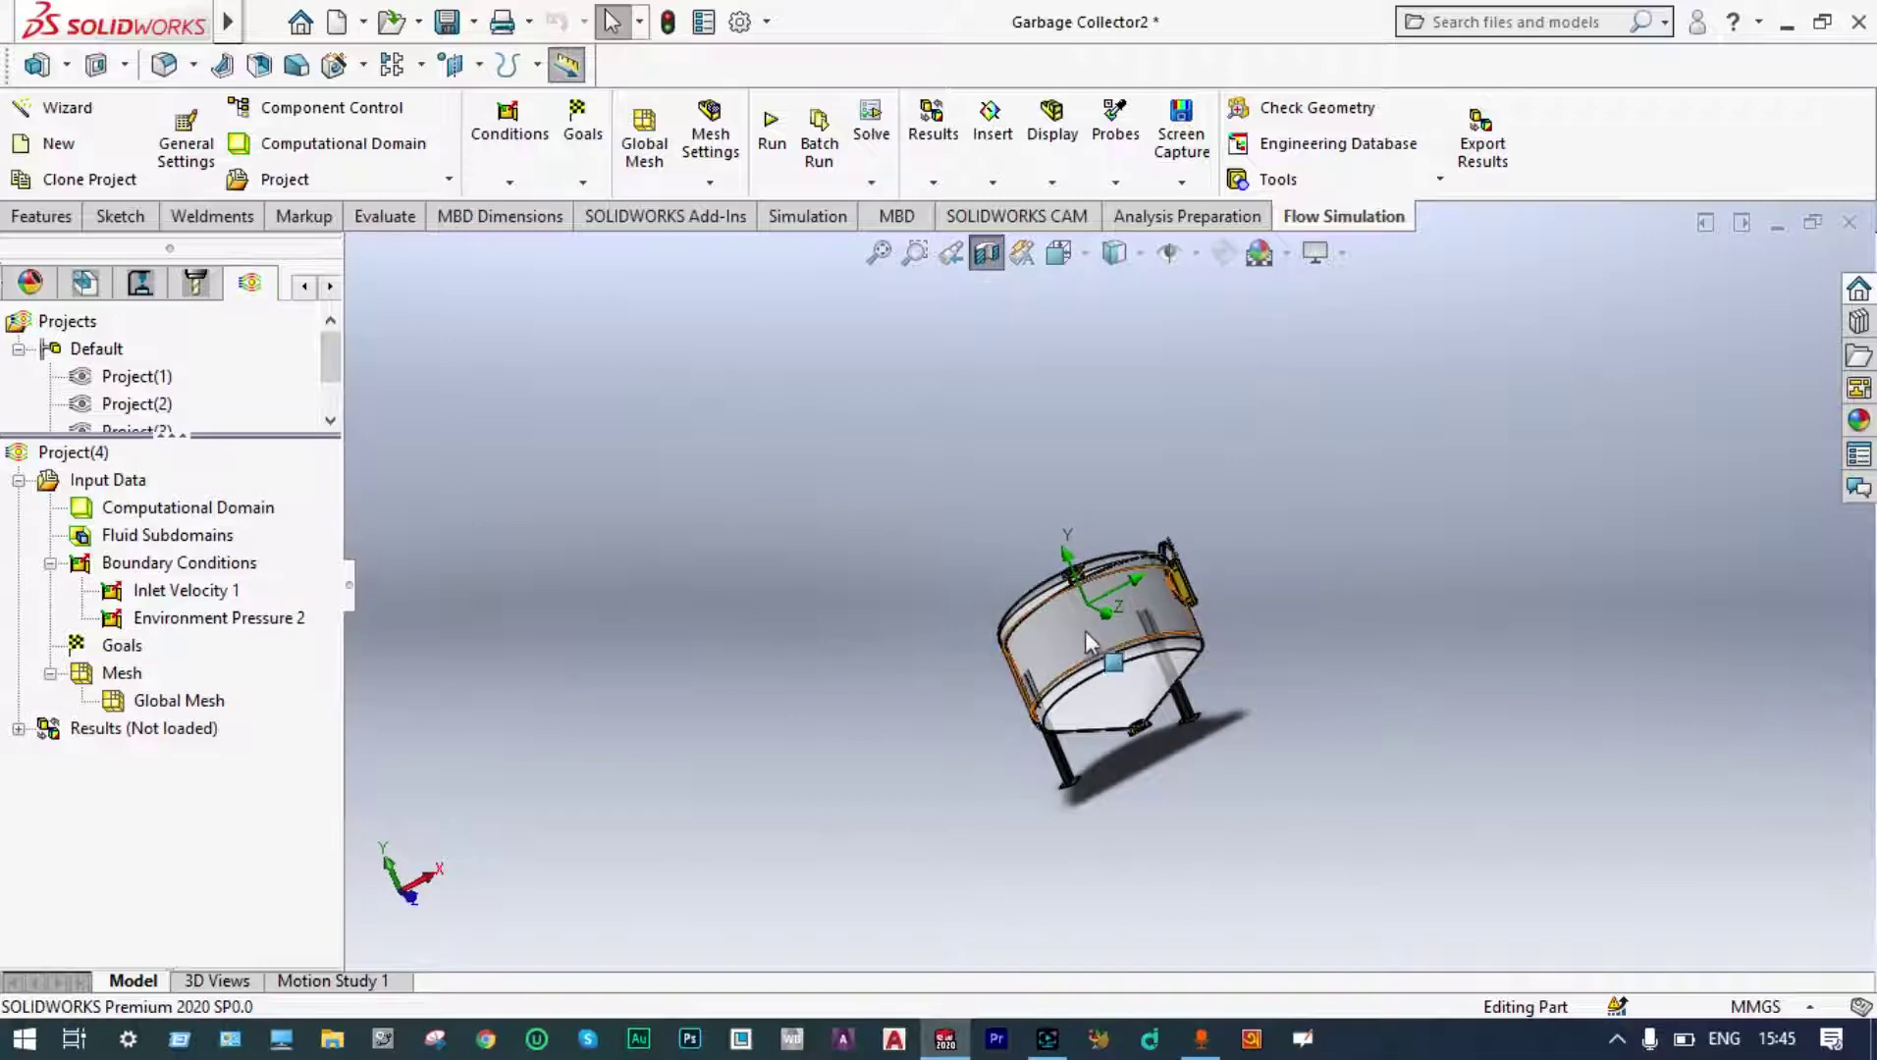
scroll(1082, 634, "down", 3)
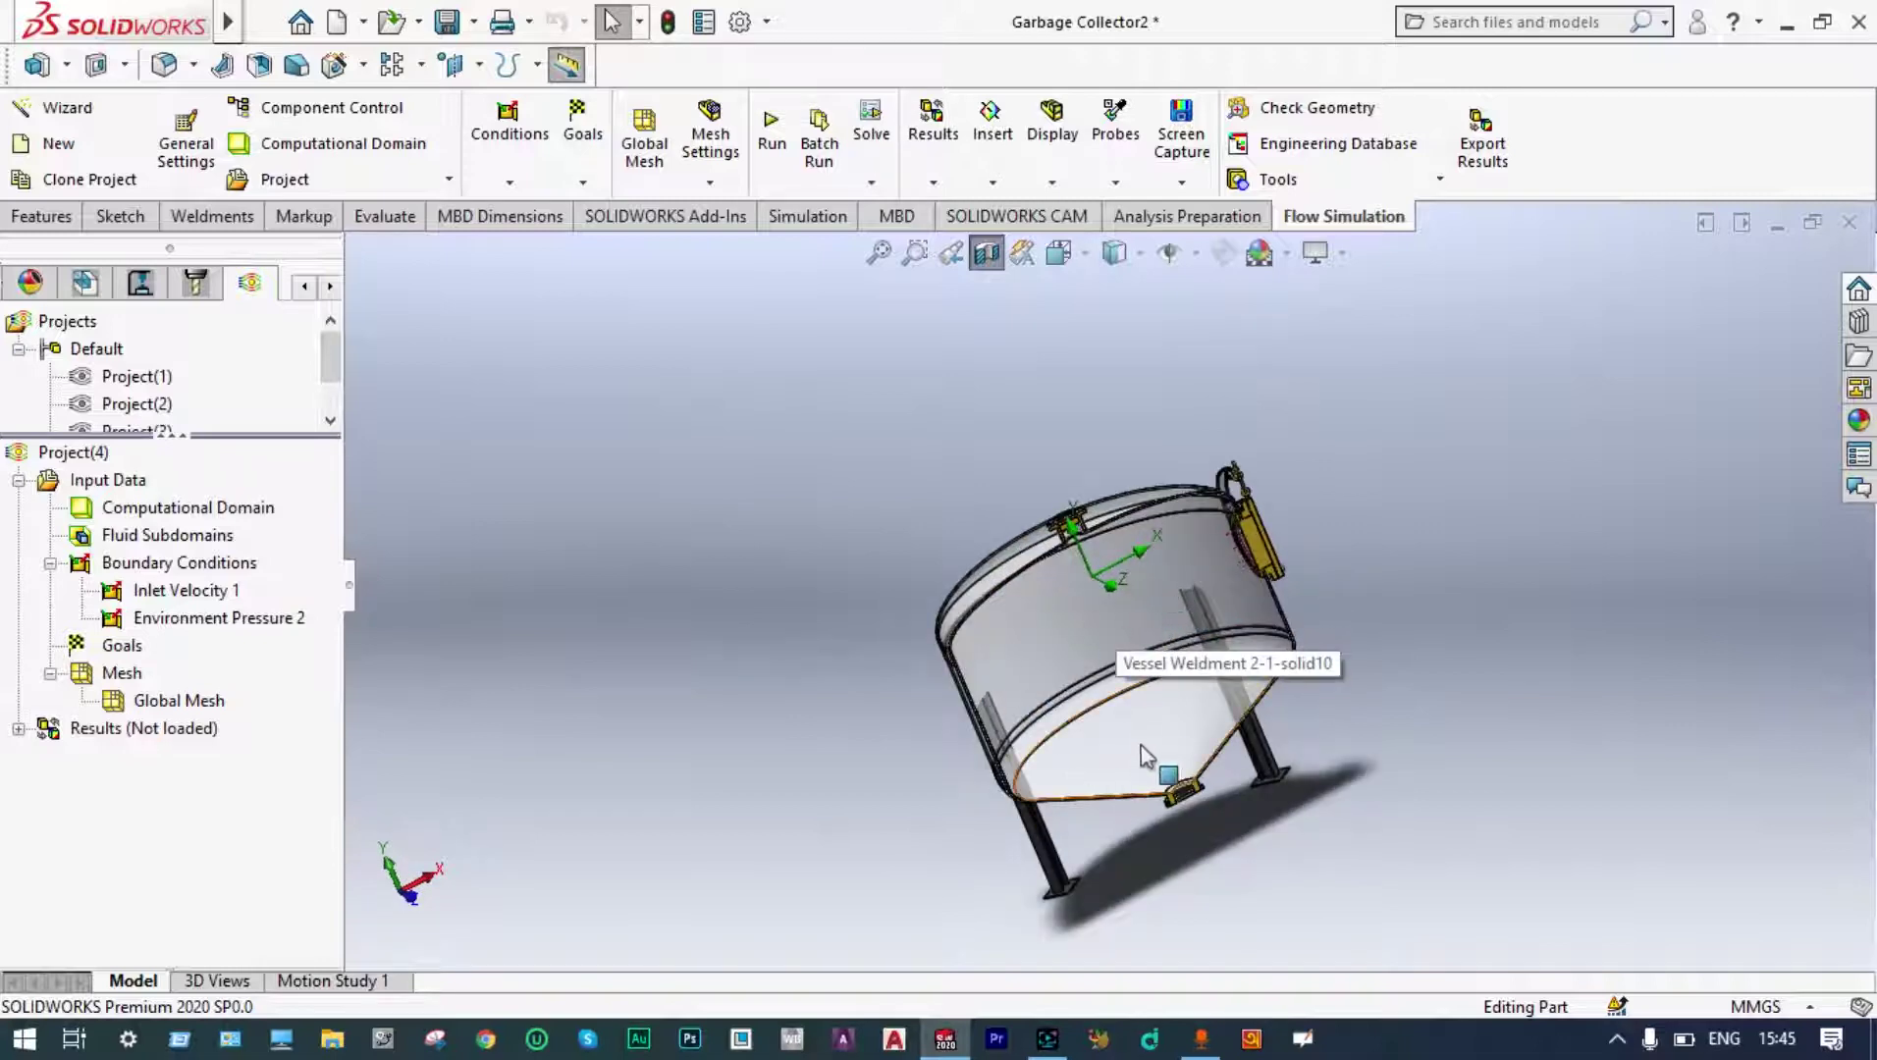
middle_click_drag(1563, 451, 1360, 523)
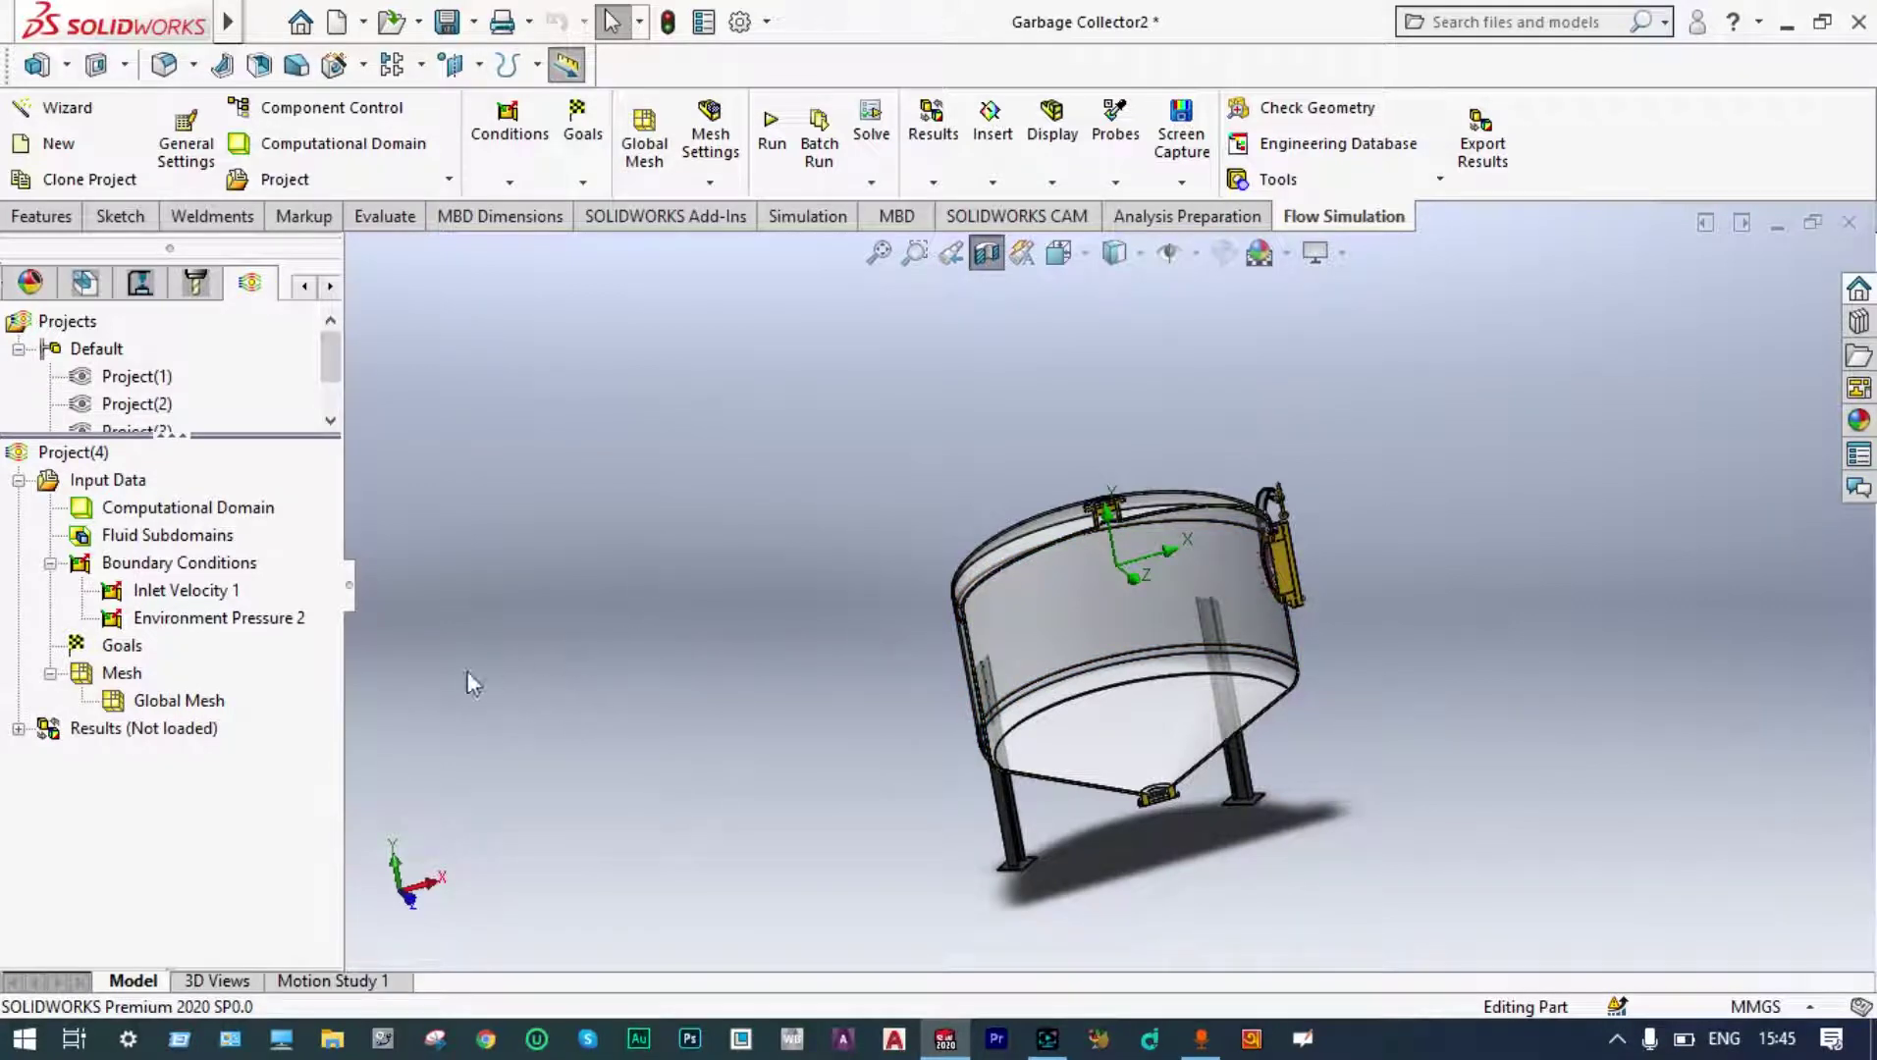
left_click(772, 133)
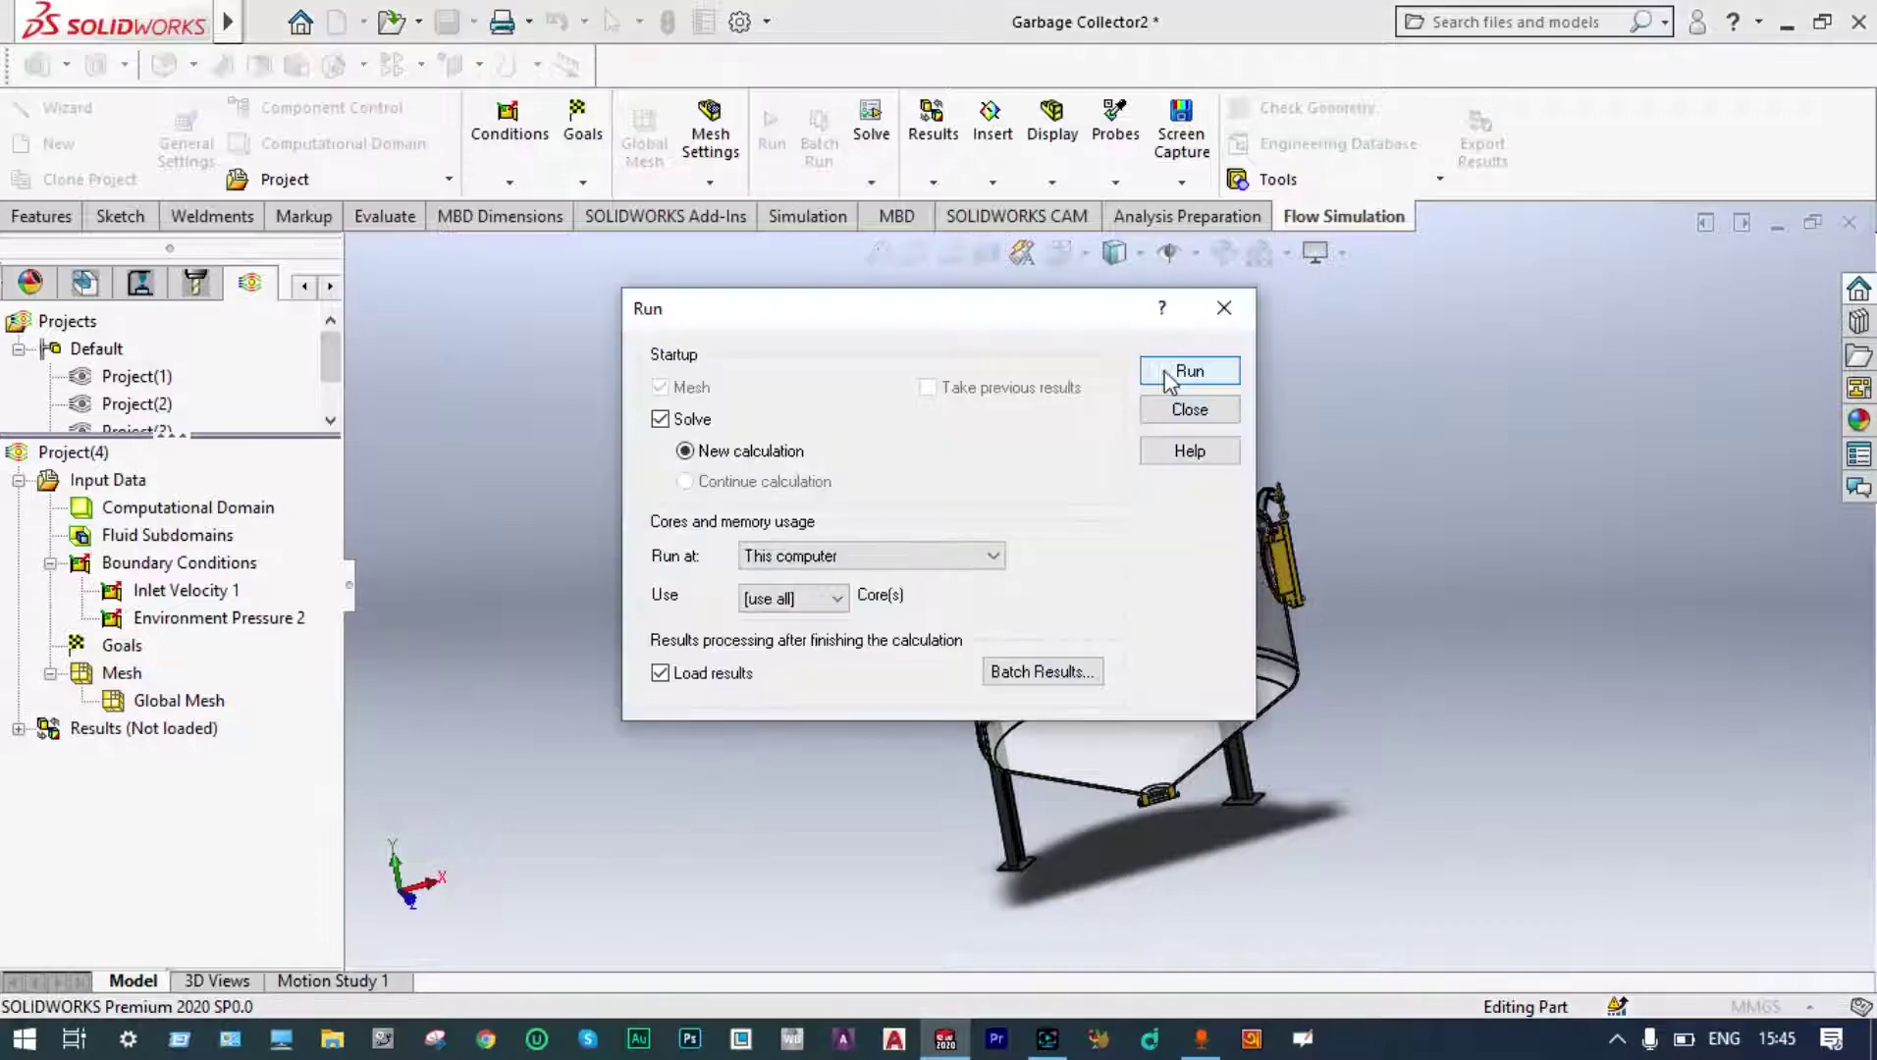
left_click(1188, 371)
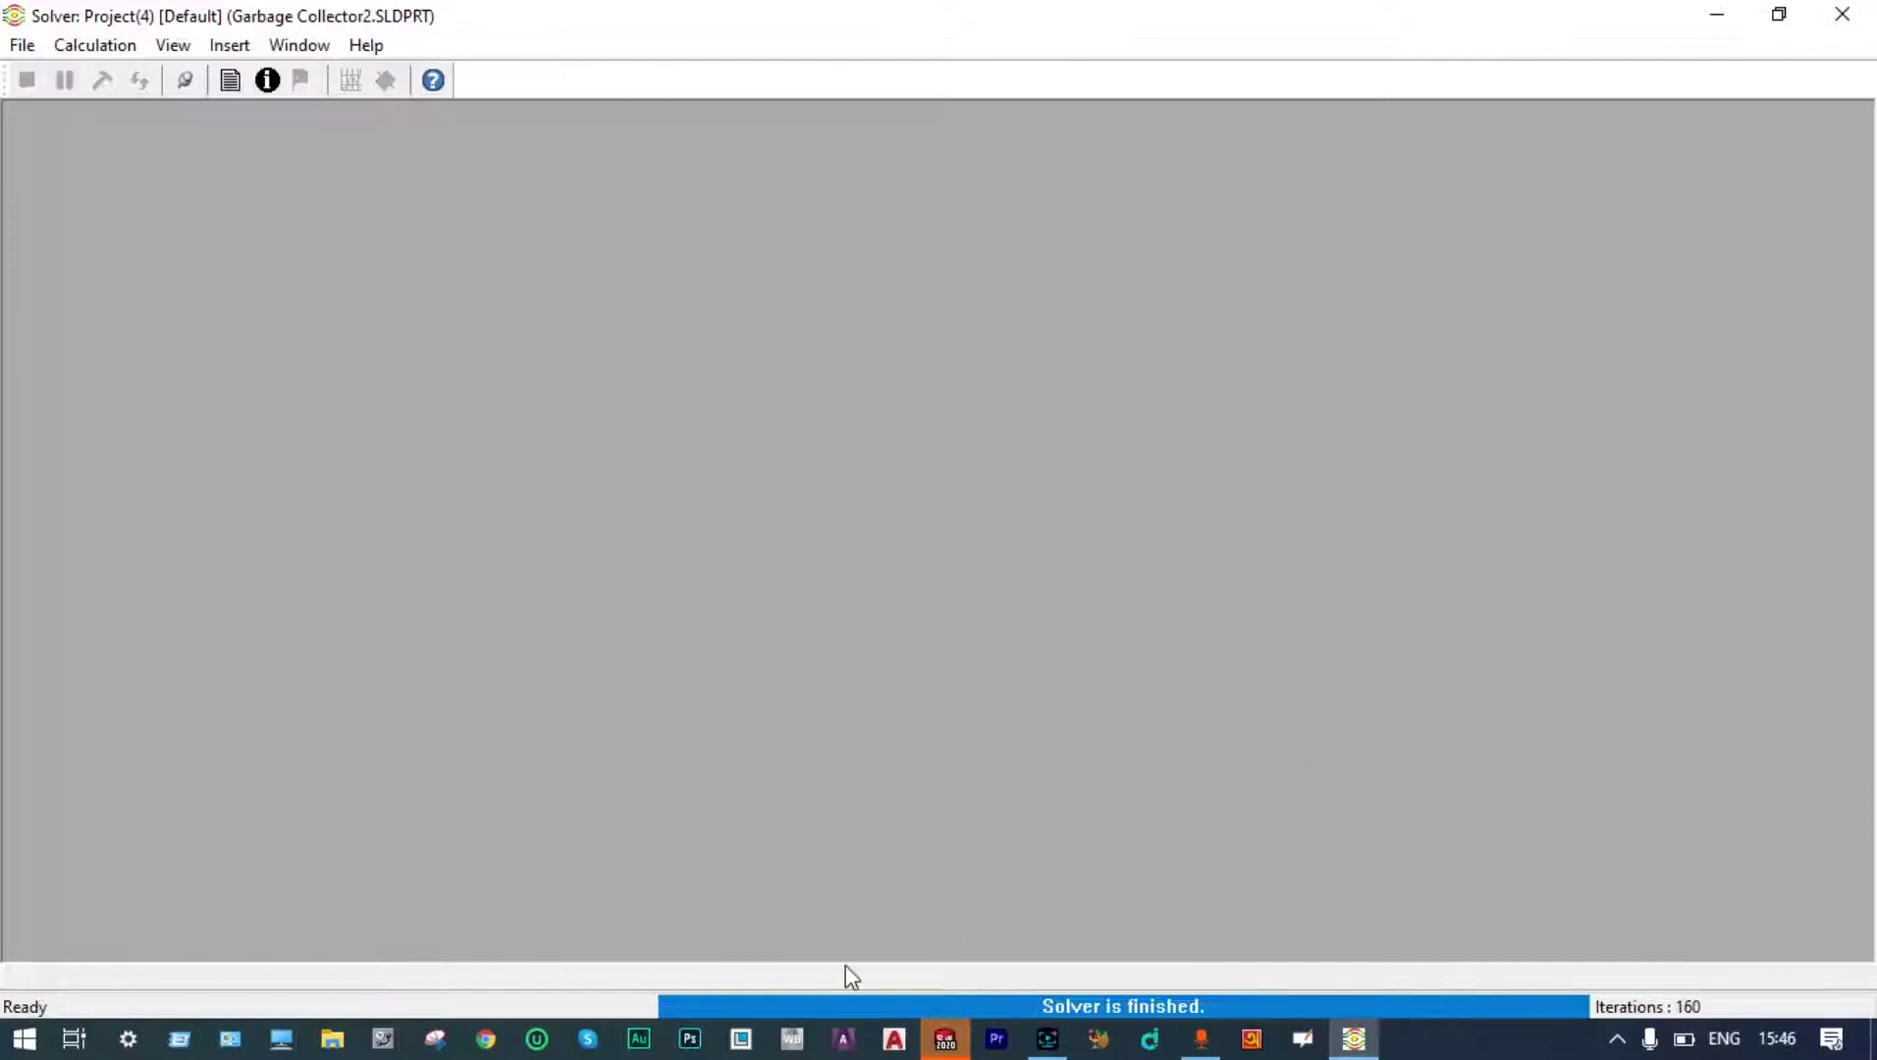
left_click(1843, 16)
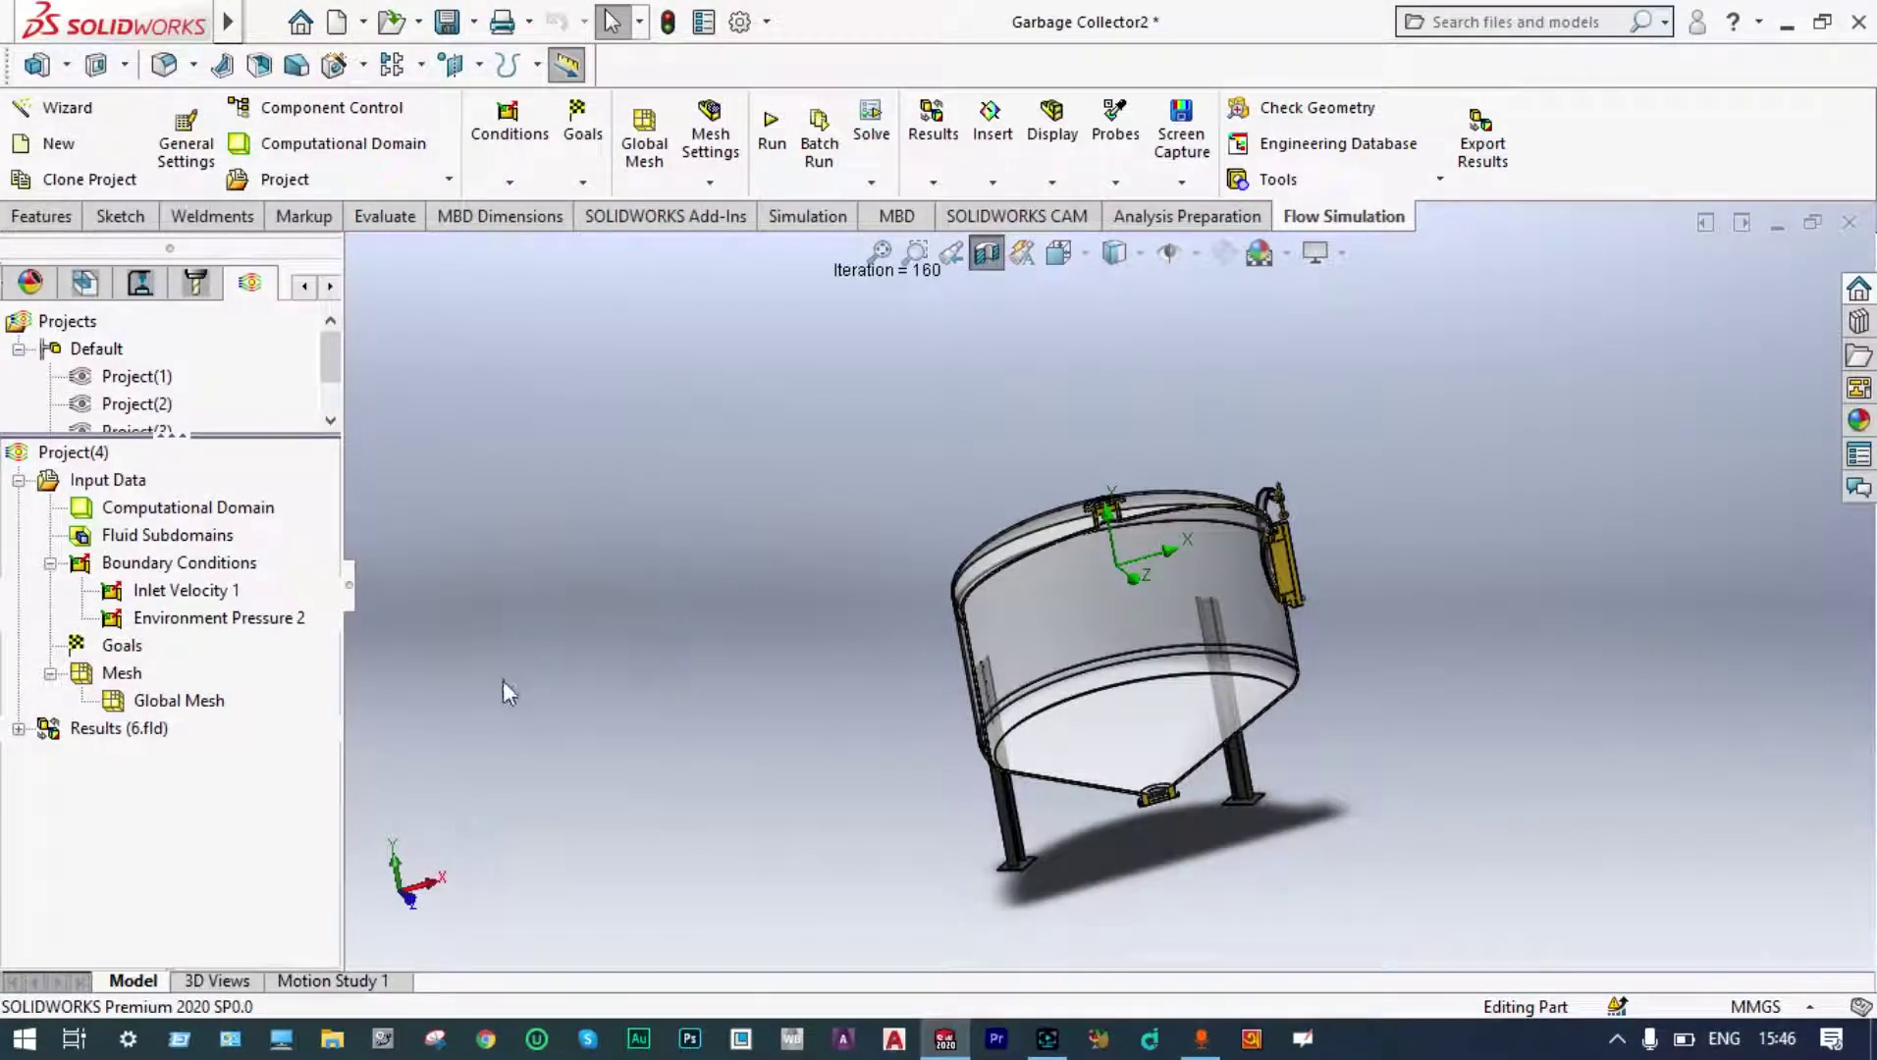
Insert a flow trajectories plot from the results and set its number of starting points to 60.
left_click(19, 728)
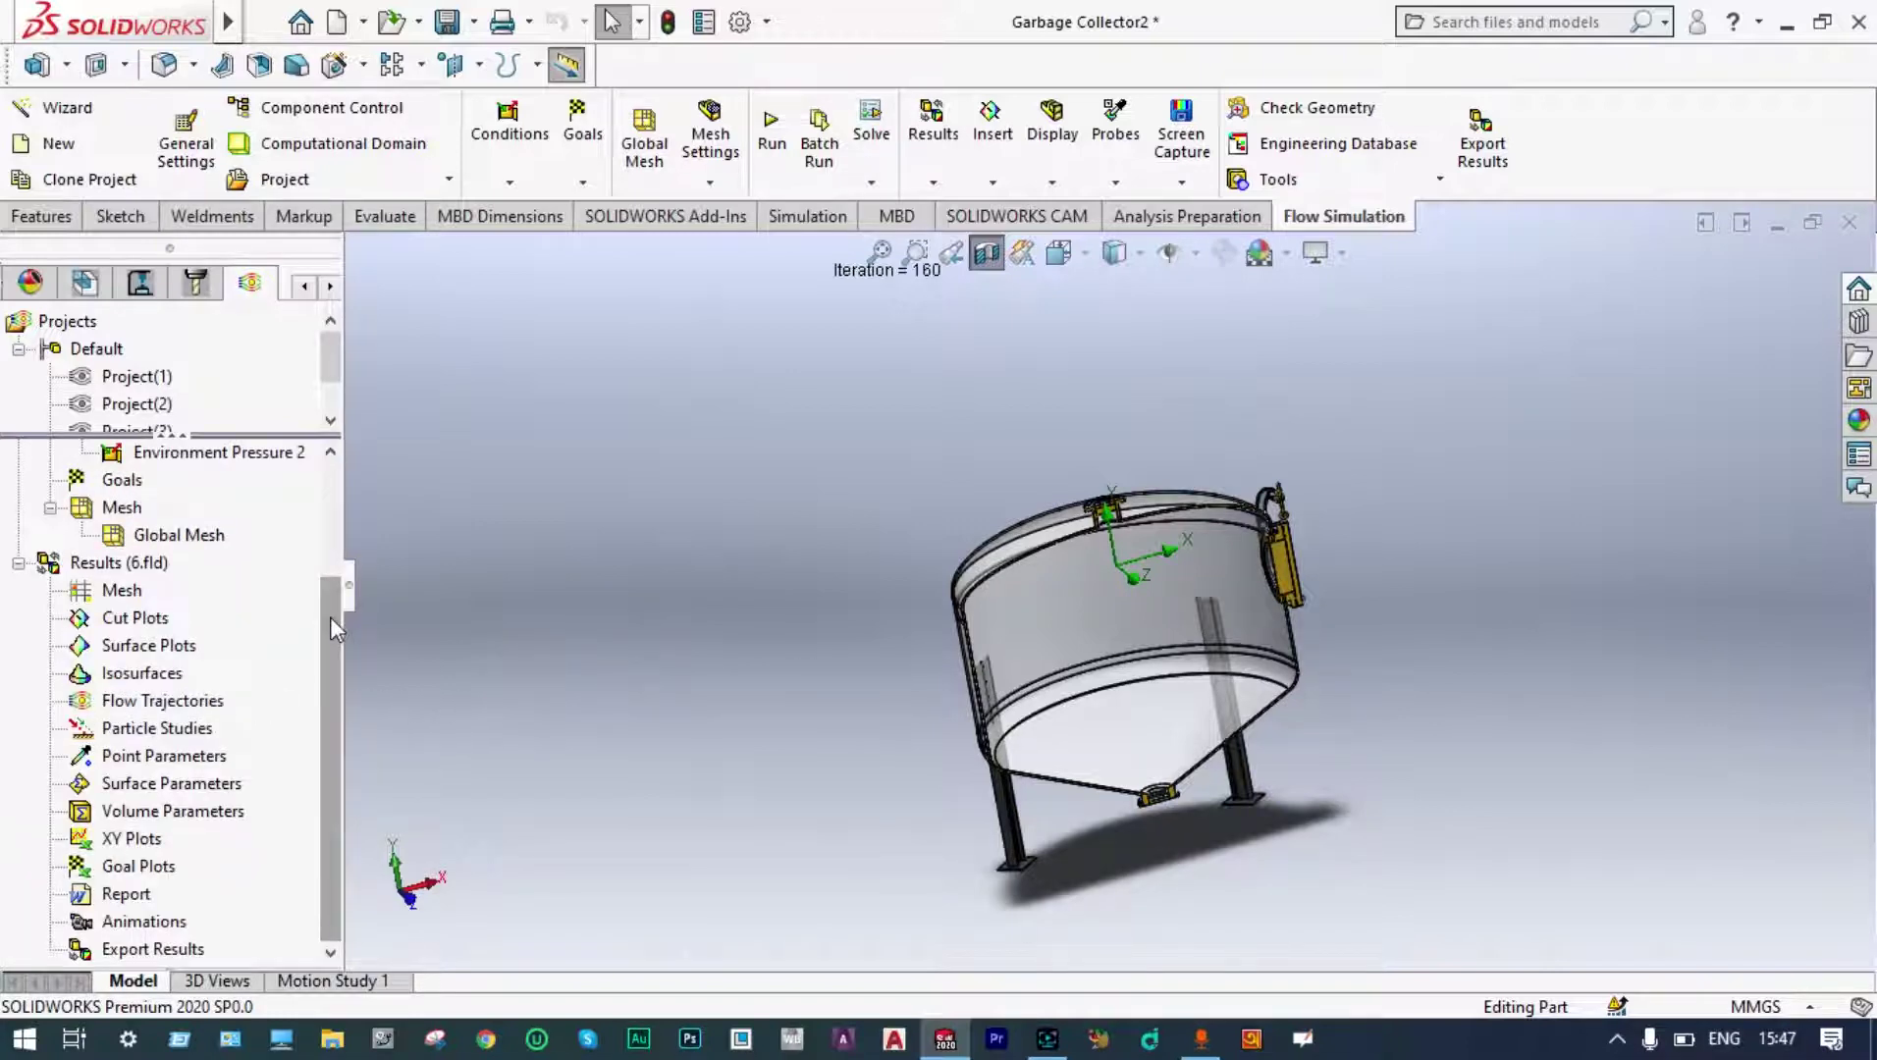
scroll(759, 611, "up", 2)
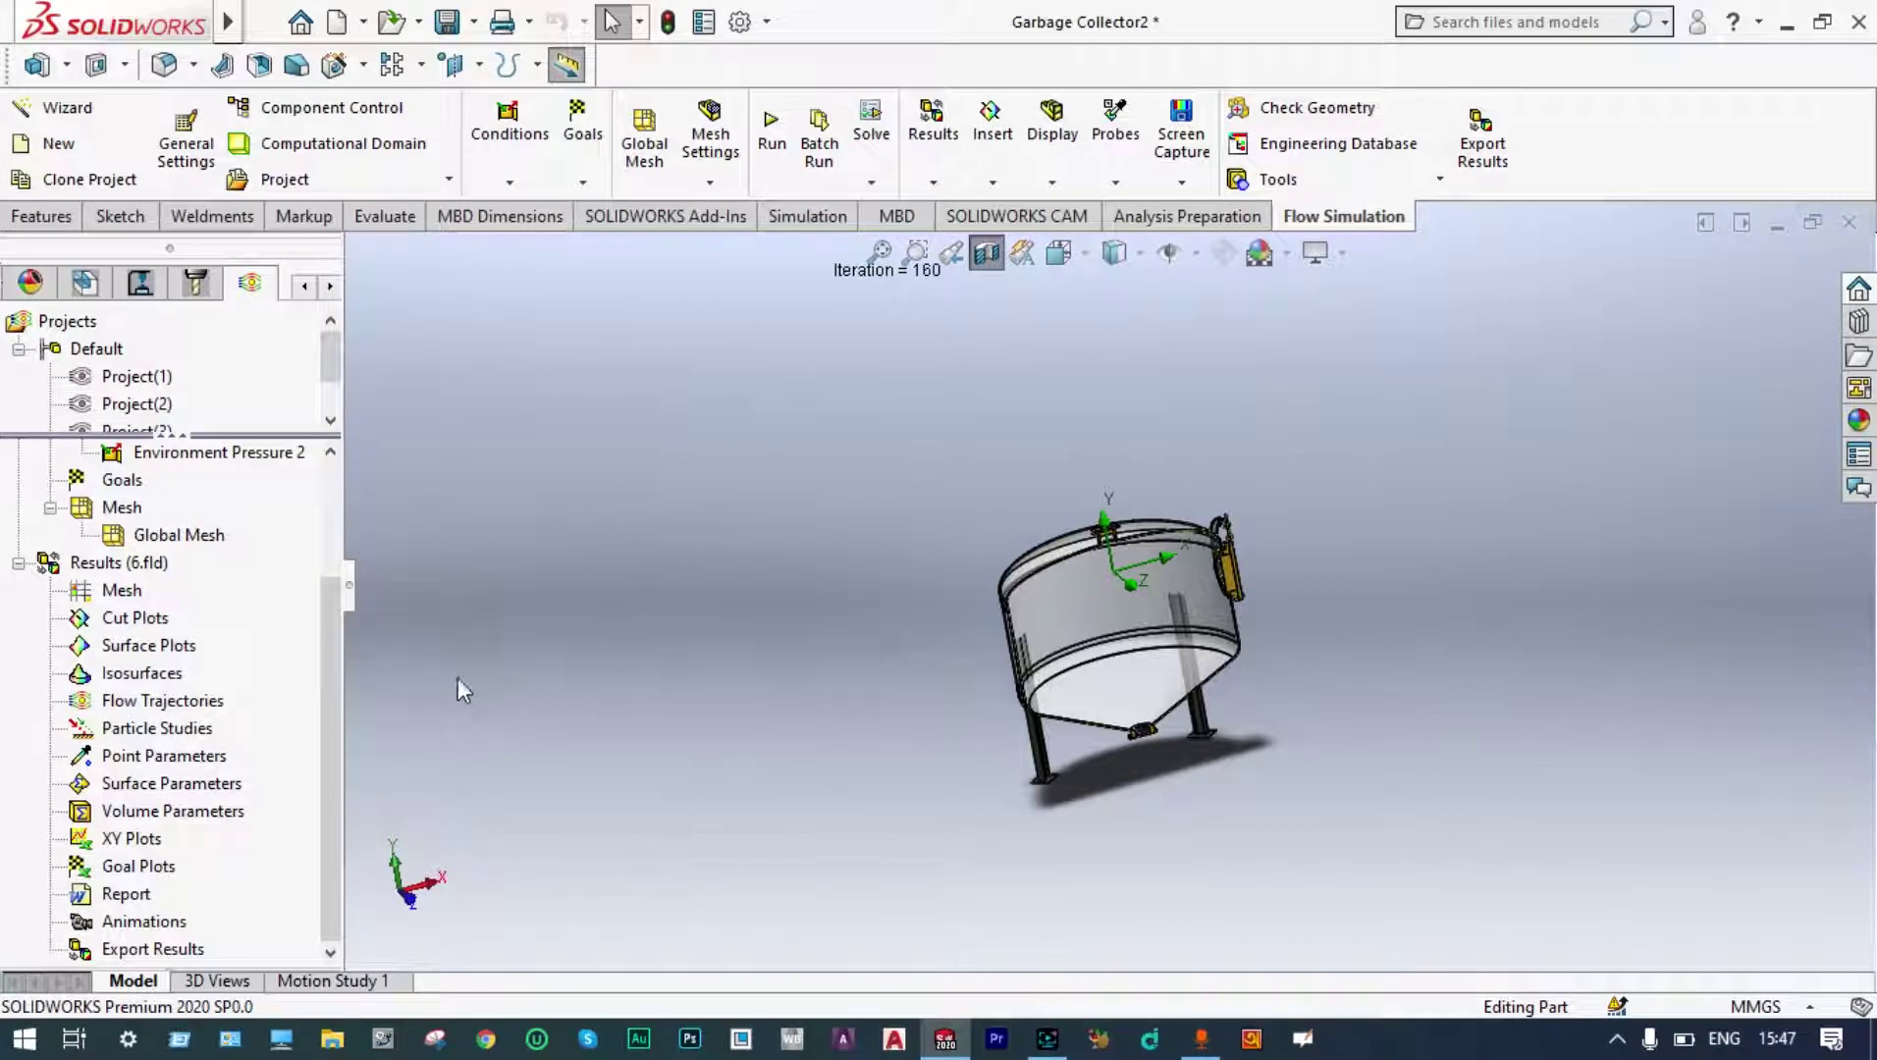
right_click(191, 704)
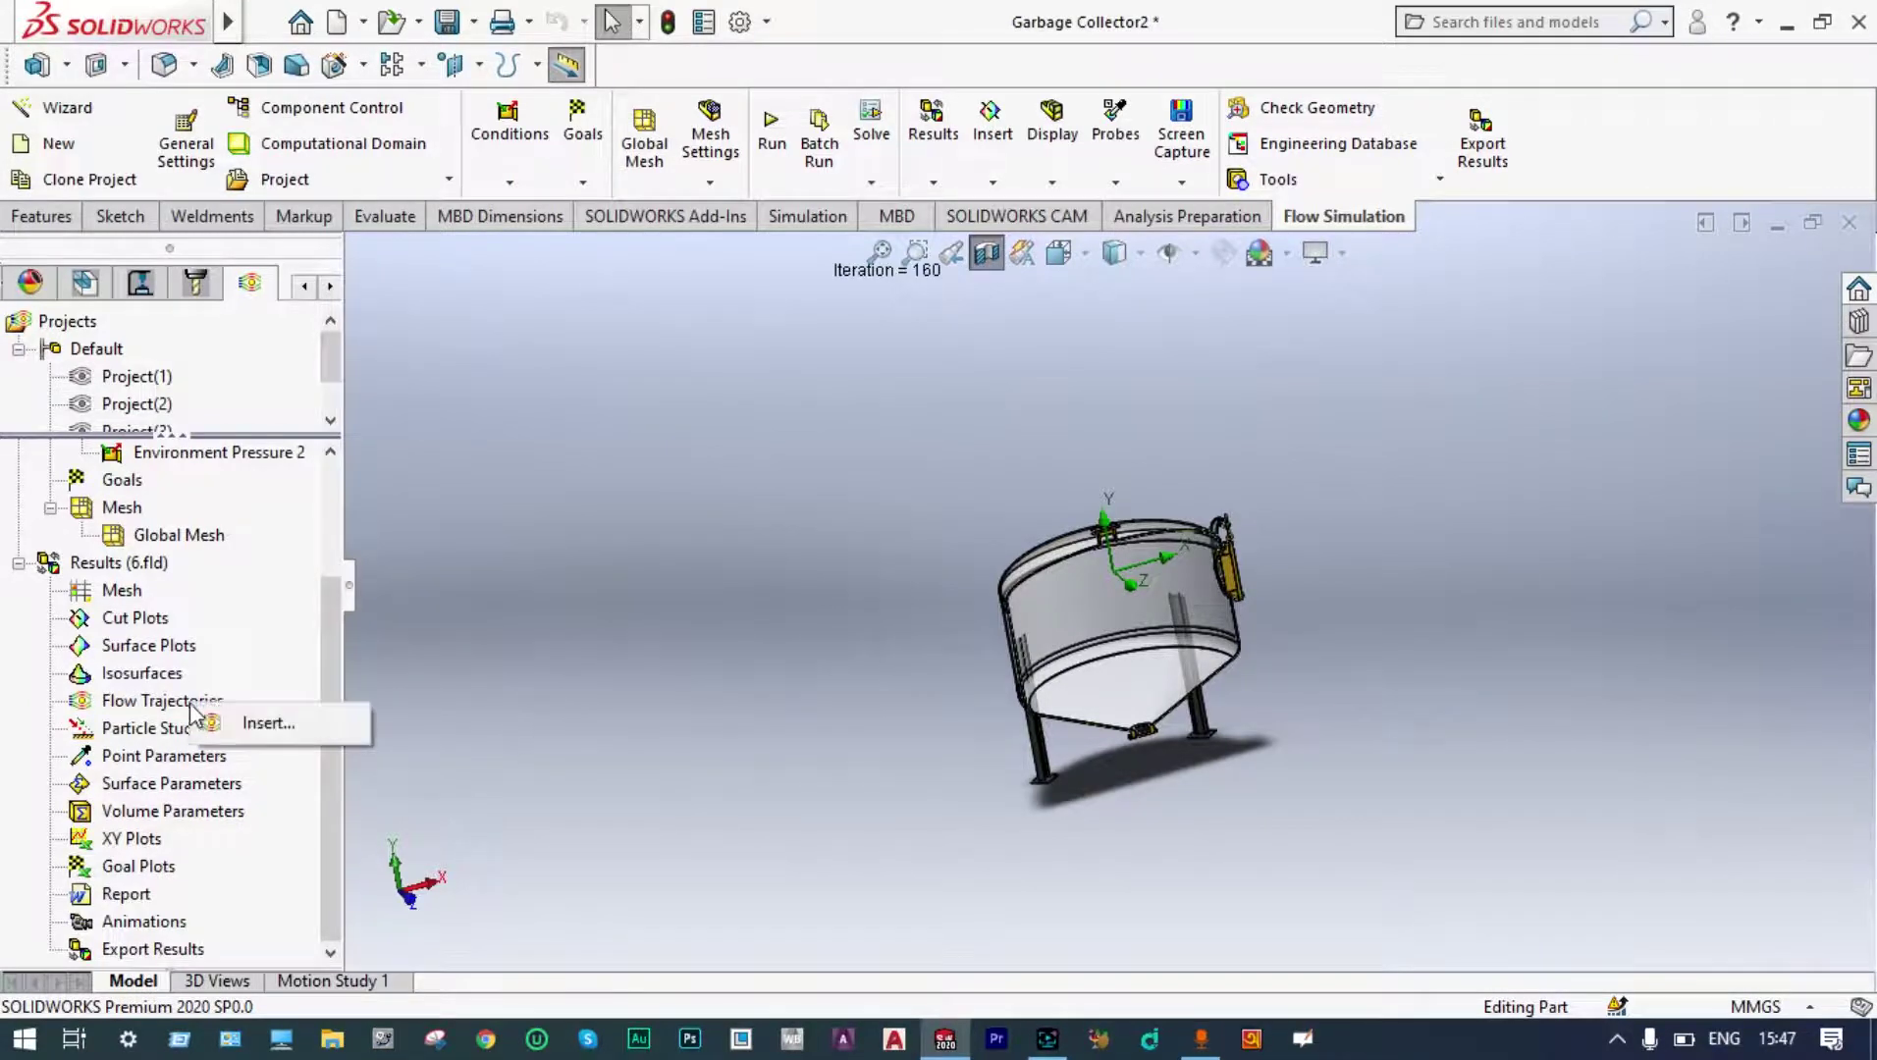
left_click(236, 719)
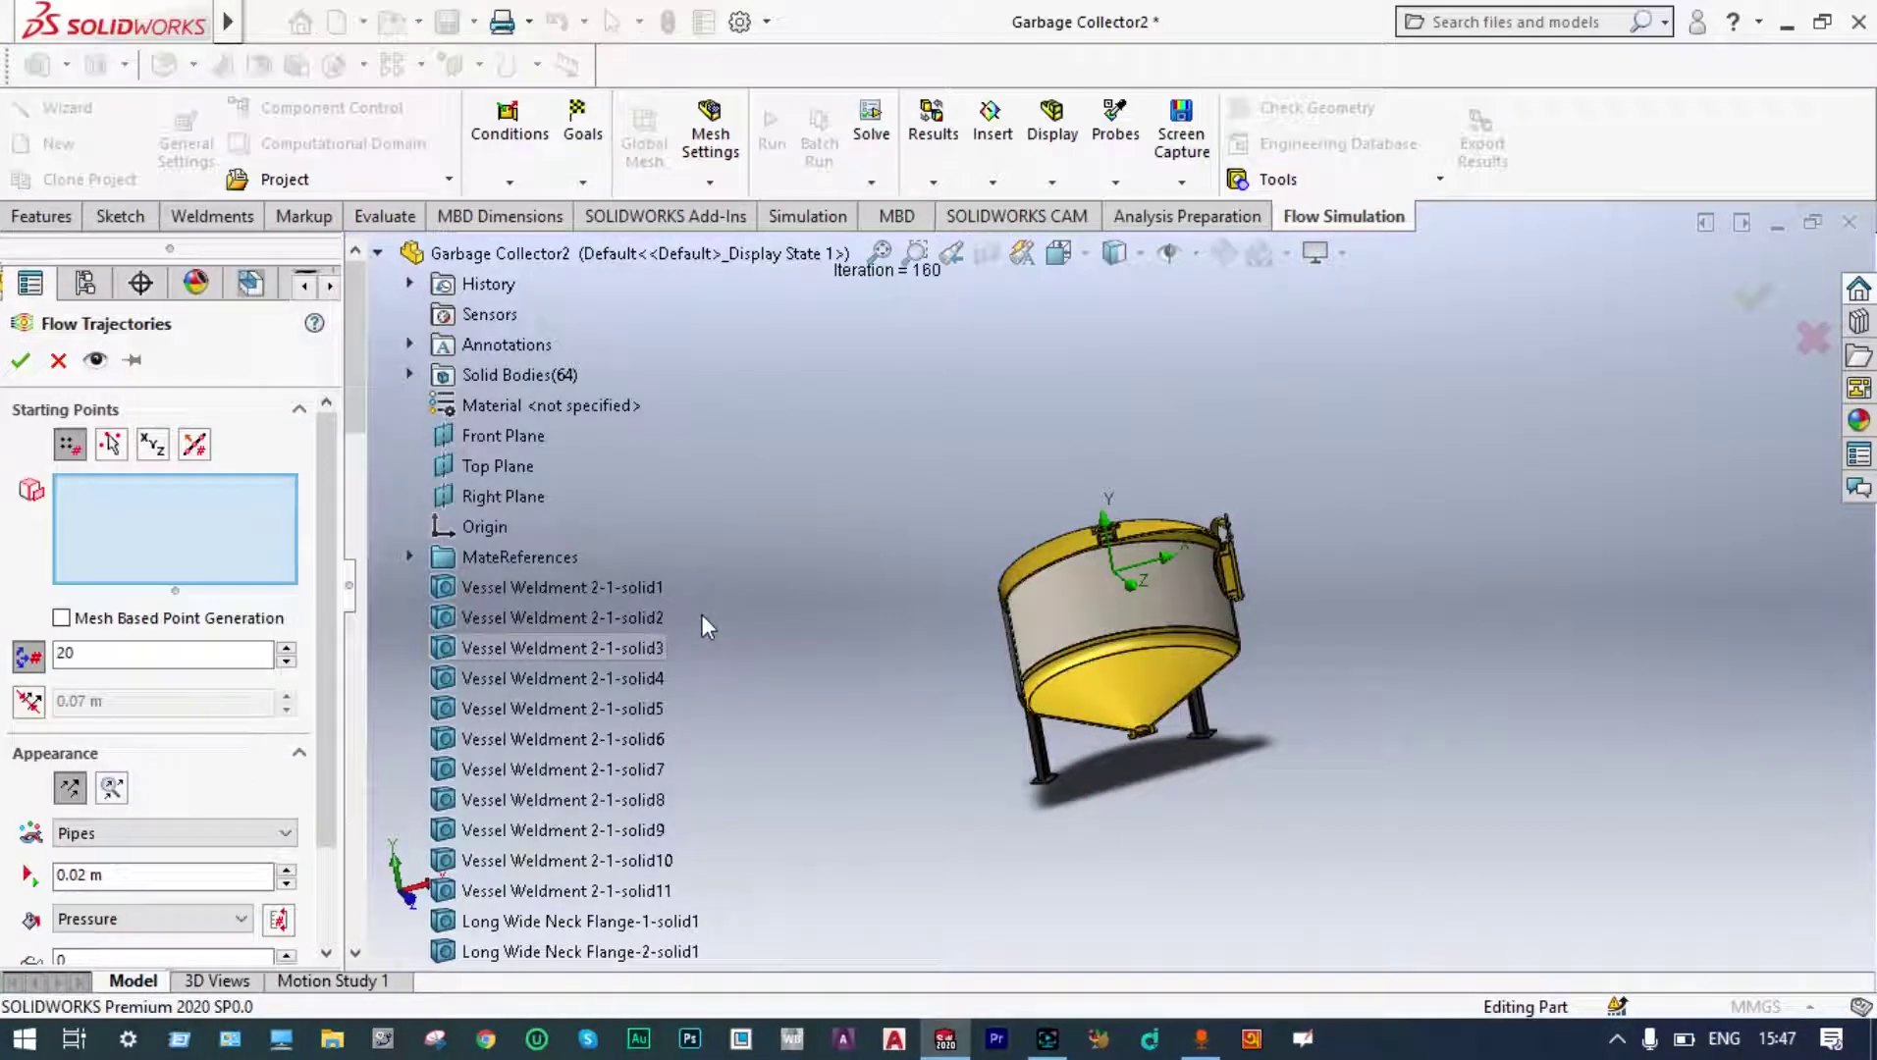
left_click(77, 654)
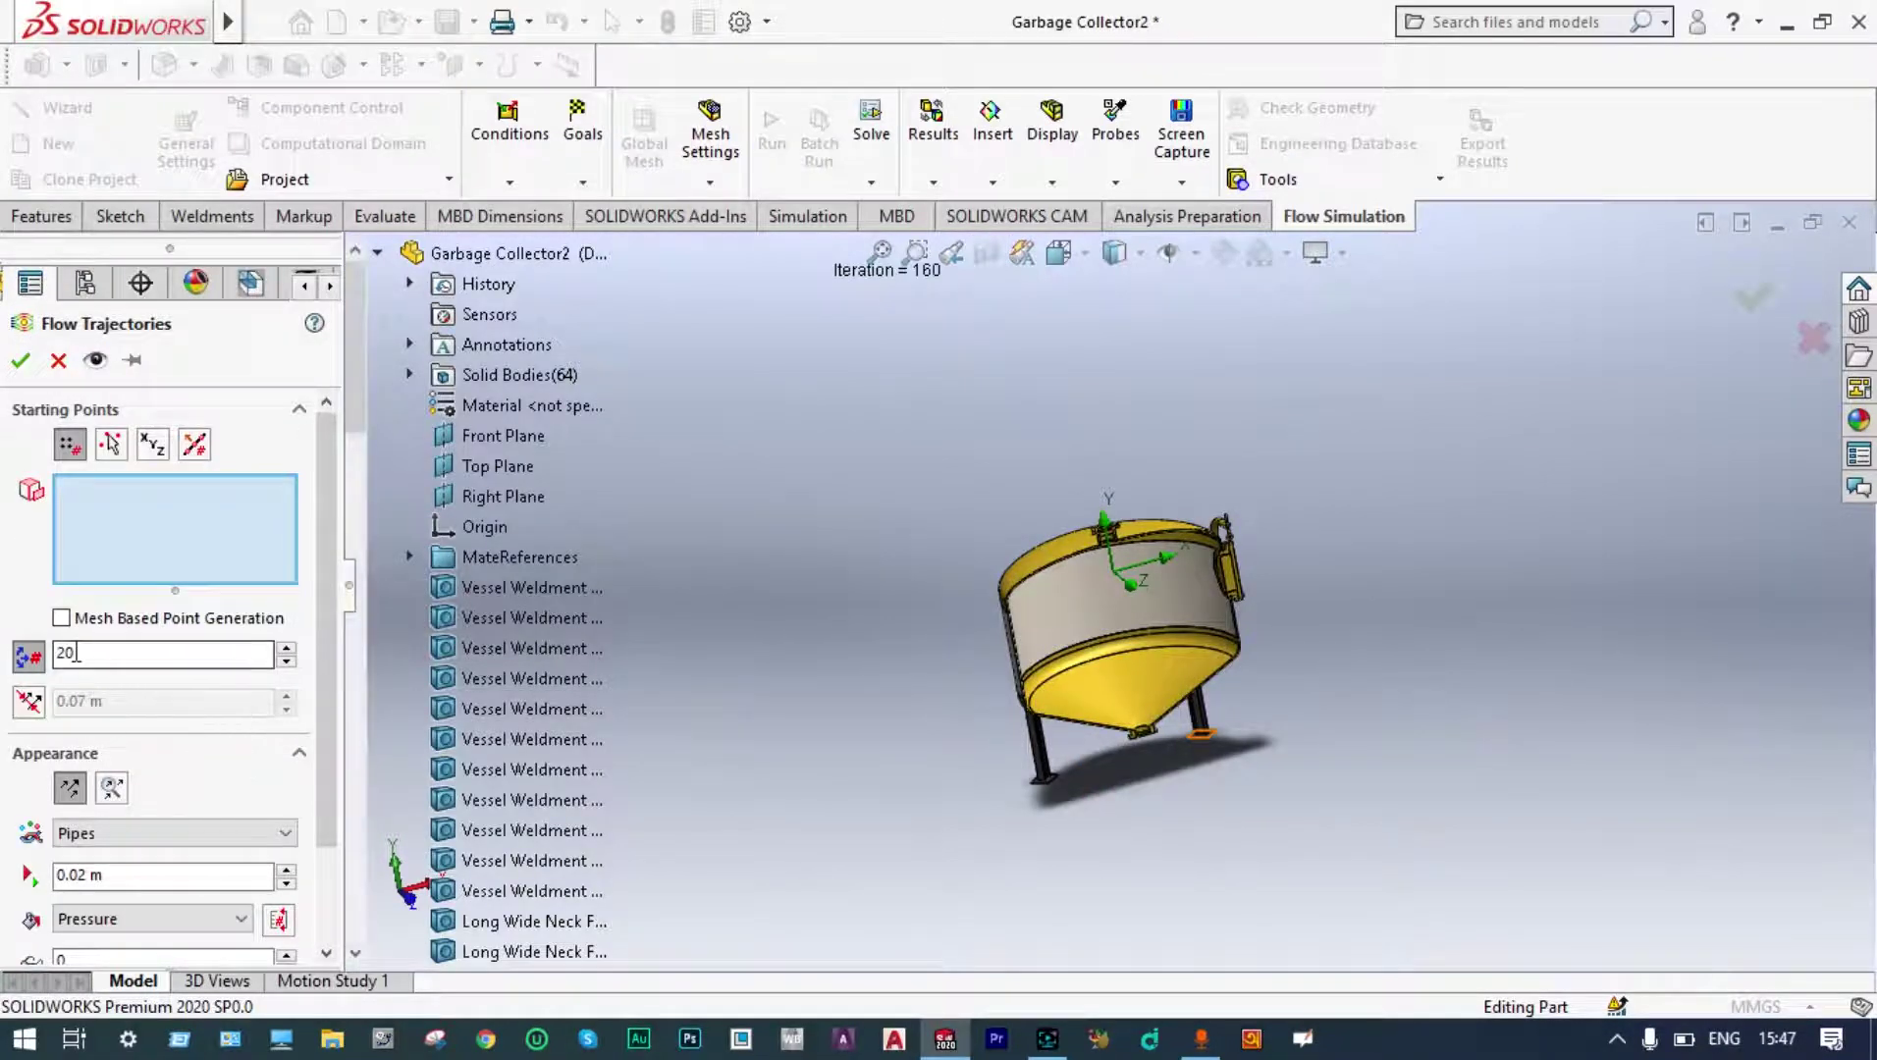
key("Left")
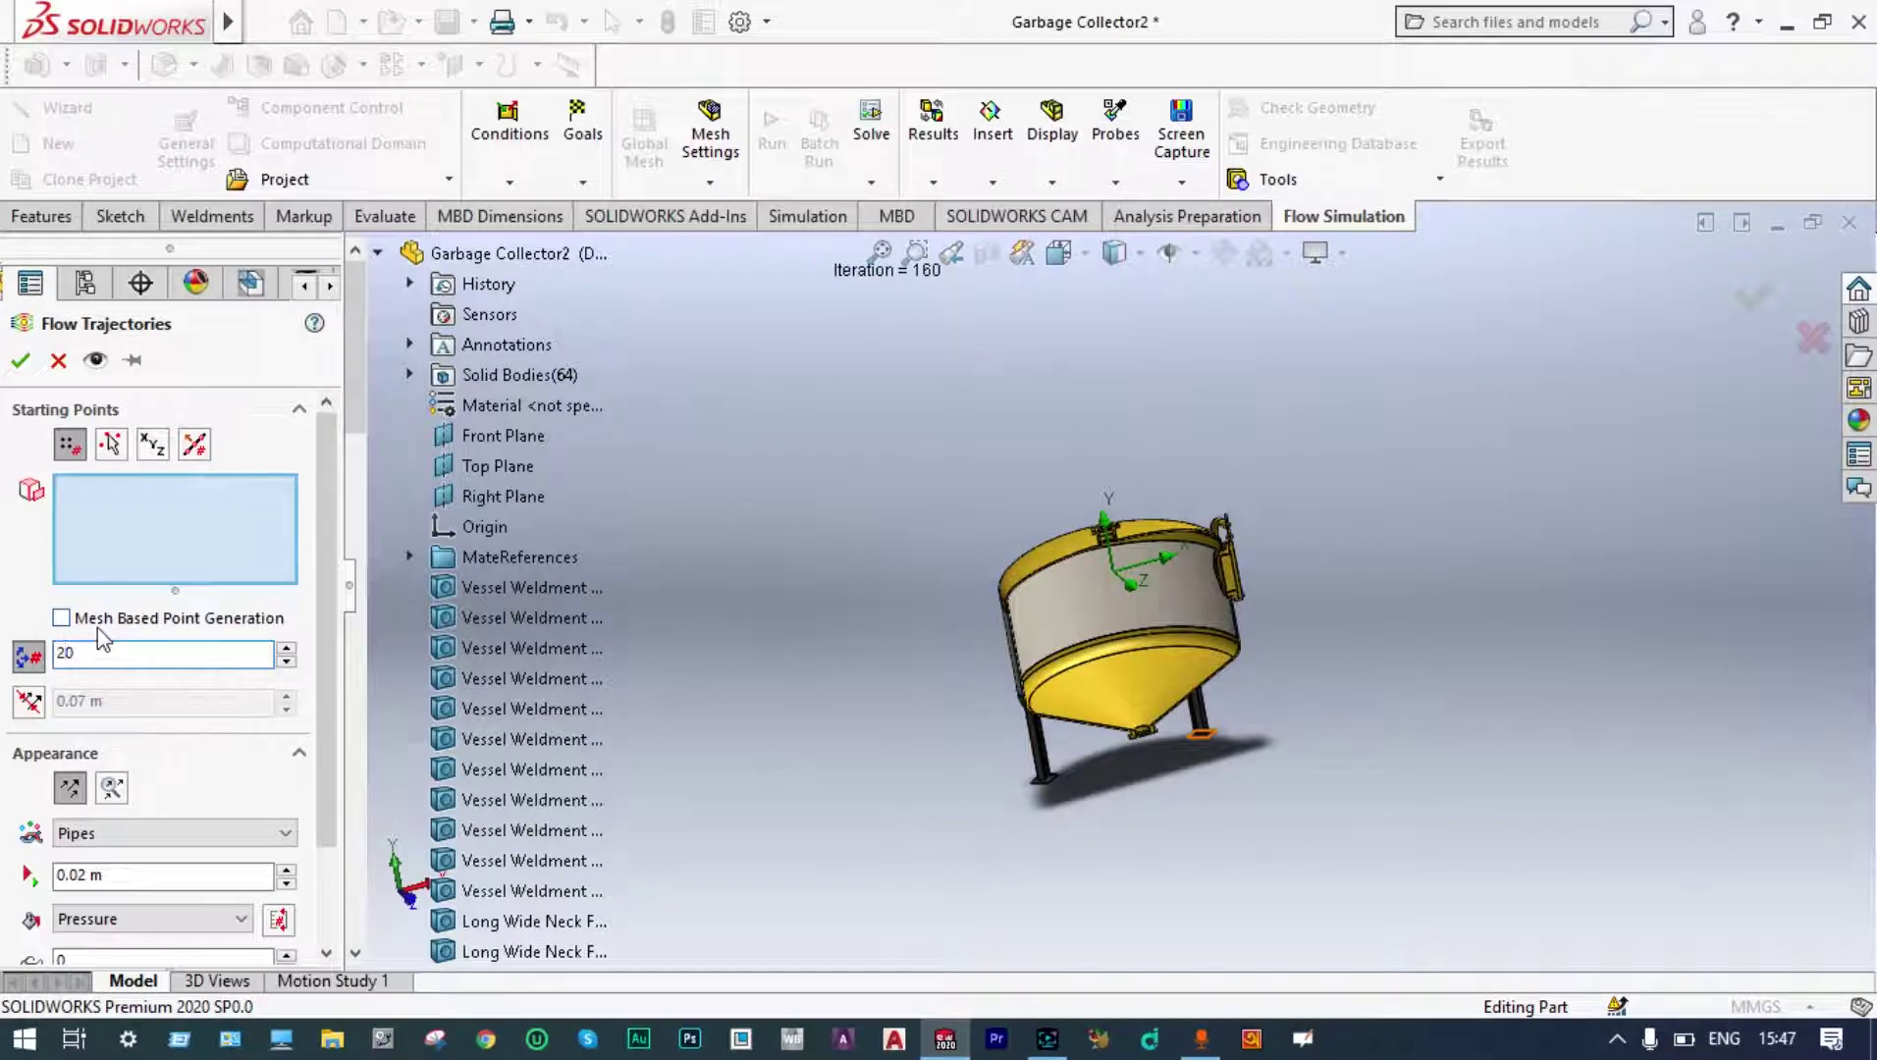
type("6")
Display the trajectories as spheres coloured by pressure, starting from the inner face of the round side manway, and create the plot.
left_click(285, 835)
left_click(148, 930)
scroll(334, 844, "down", 3)
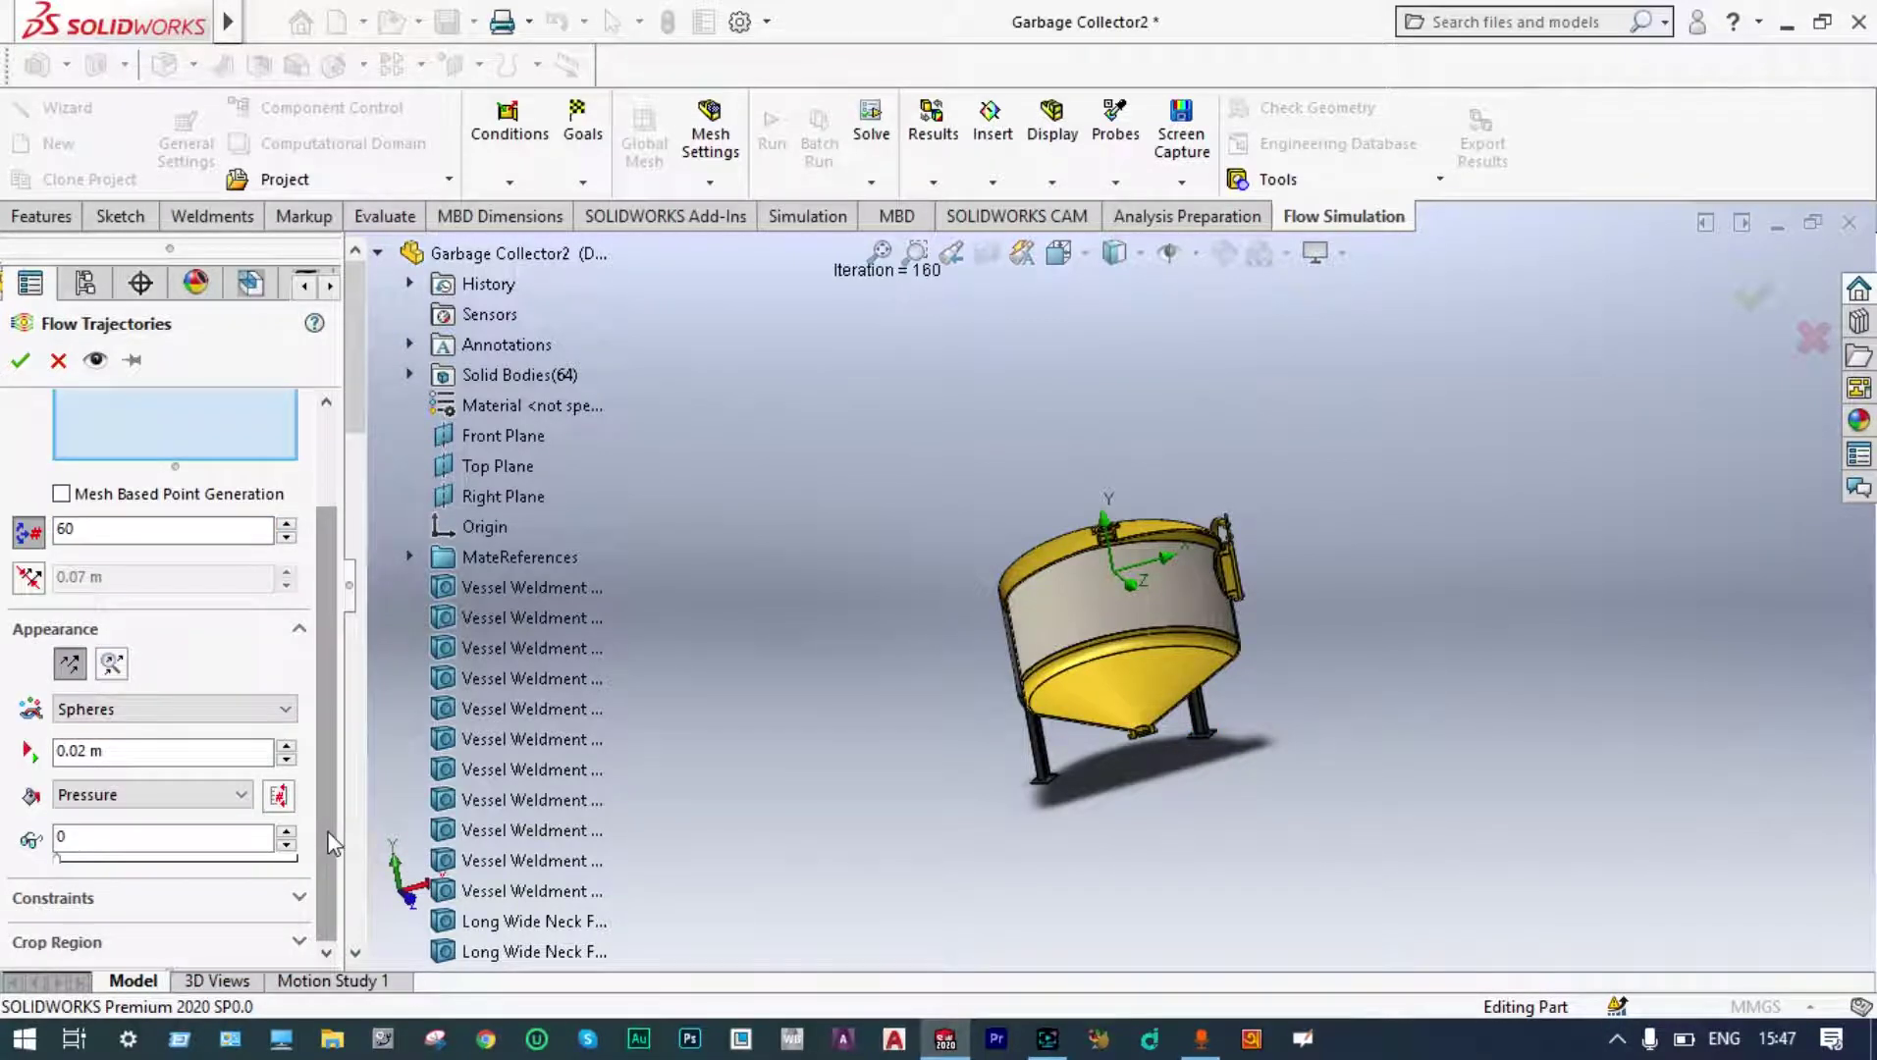
scroll(1487, 527, "up", 5)
middle_click_drag(1487, 527, 1230, 615)
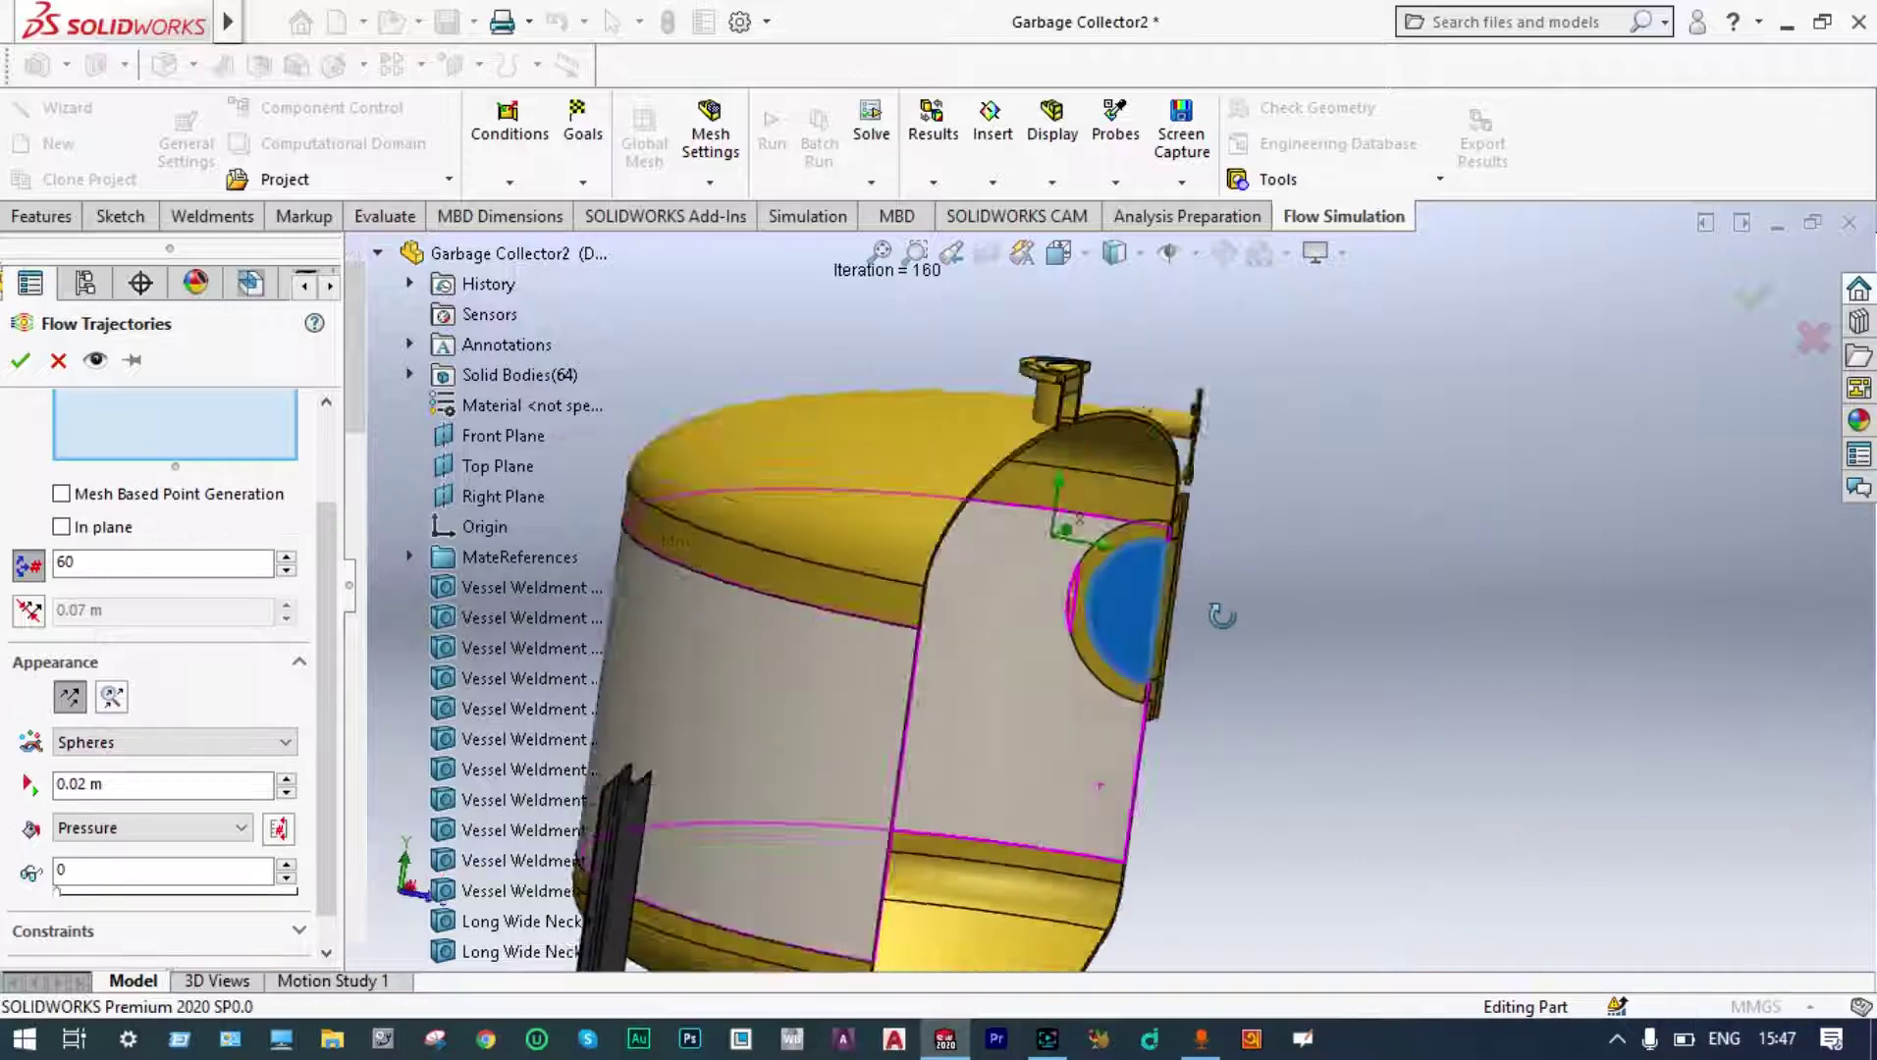
scroll(1230, 615, "down", 5)
left_click(19, 361)
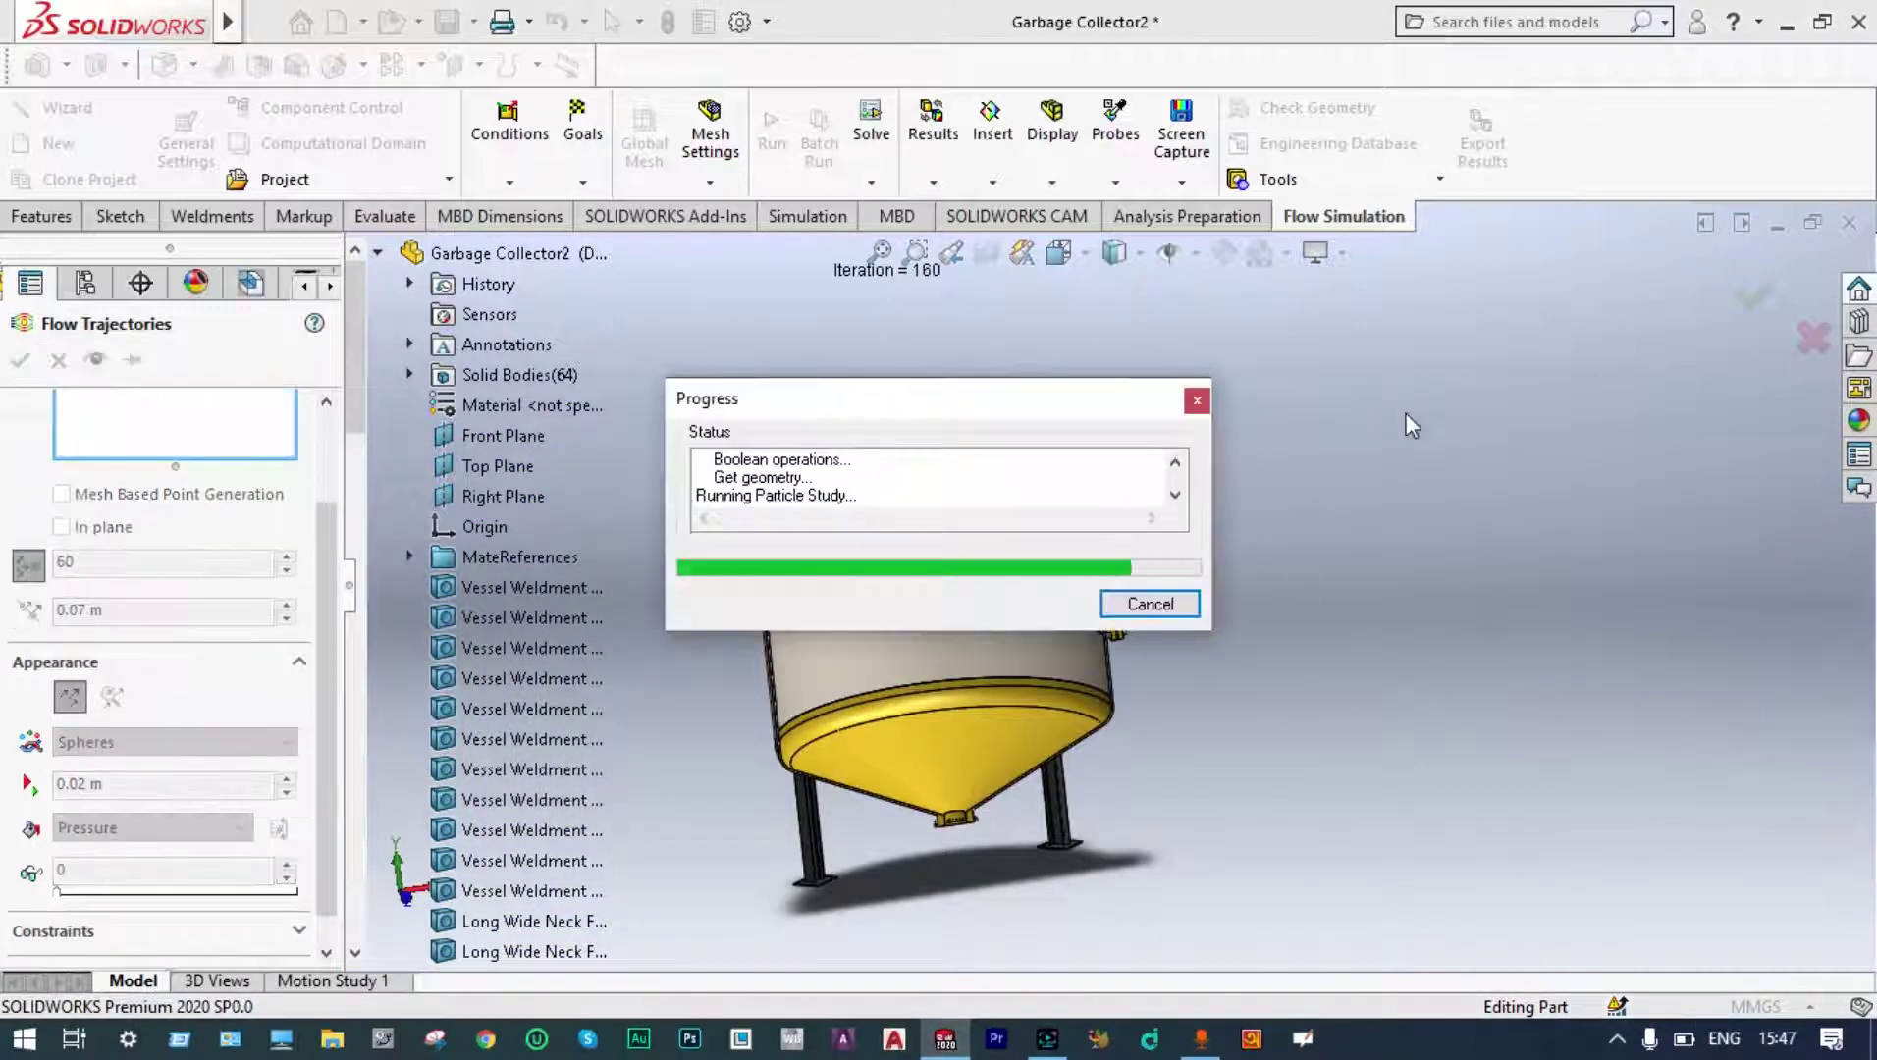
Play the flow trajectories animation and examine the air flow inside the sectioned tank.
middle_click_drag(1171, 460, 1001, 600)
scroll(1000, 602, "up", 3)
scroll(323, 670, "down", 2)
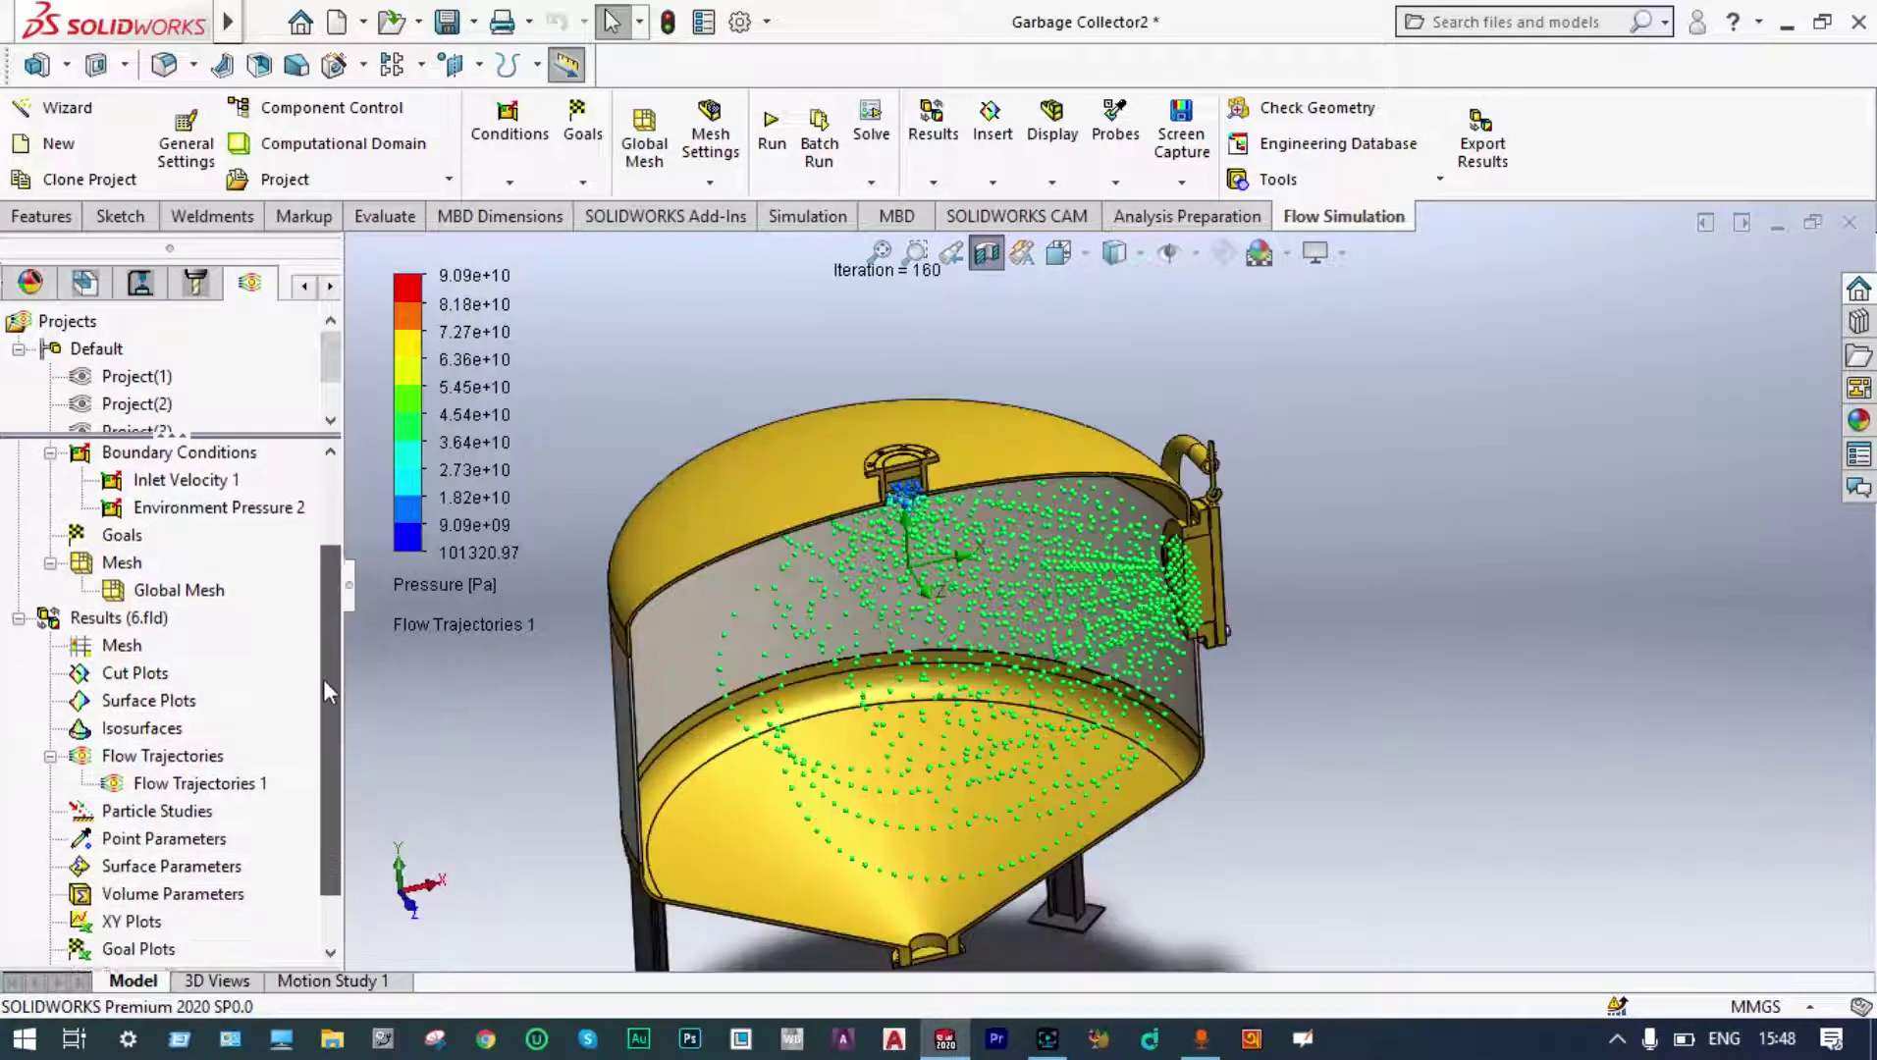
scroll(323, 687, "down", 1)
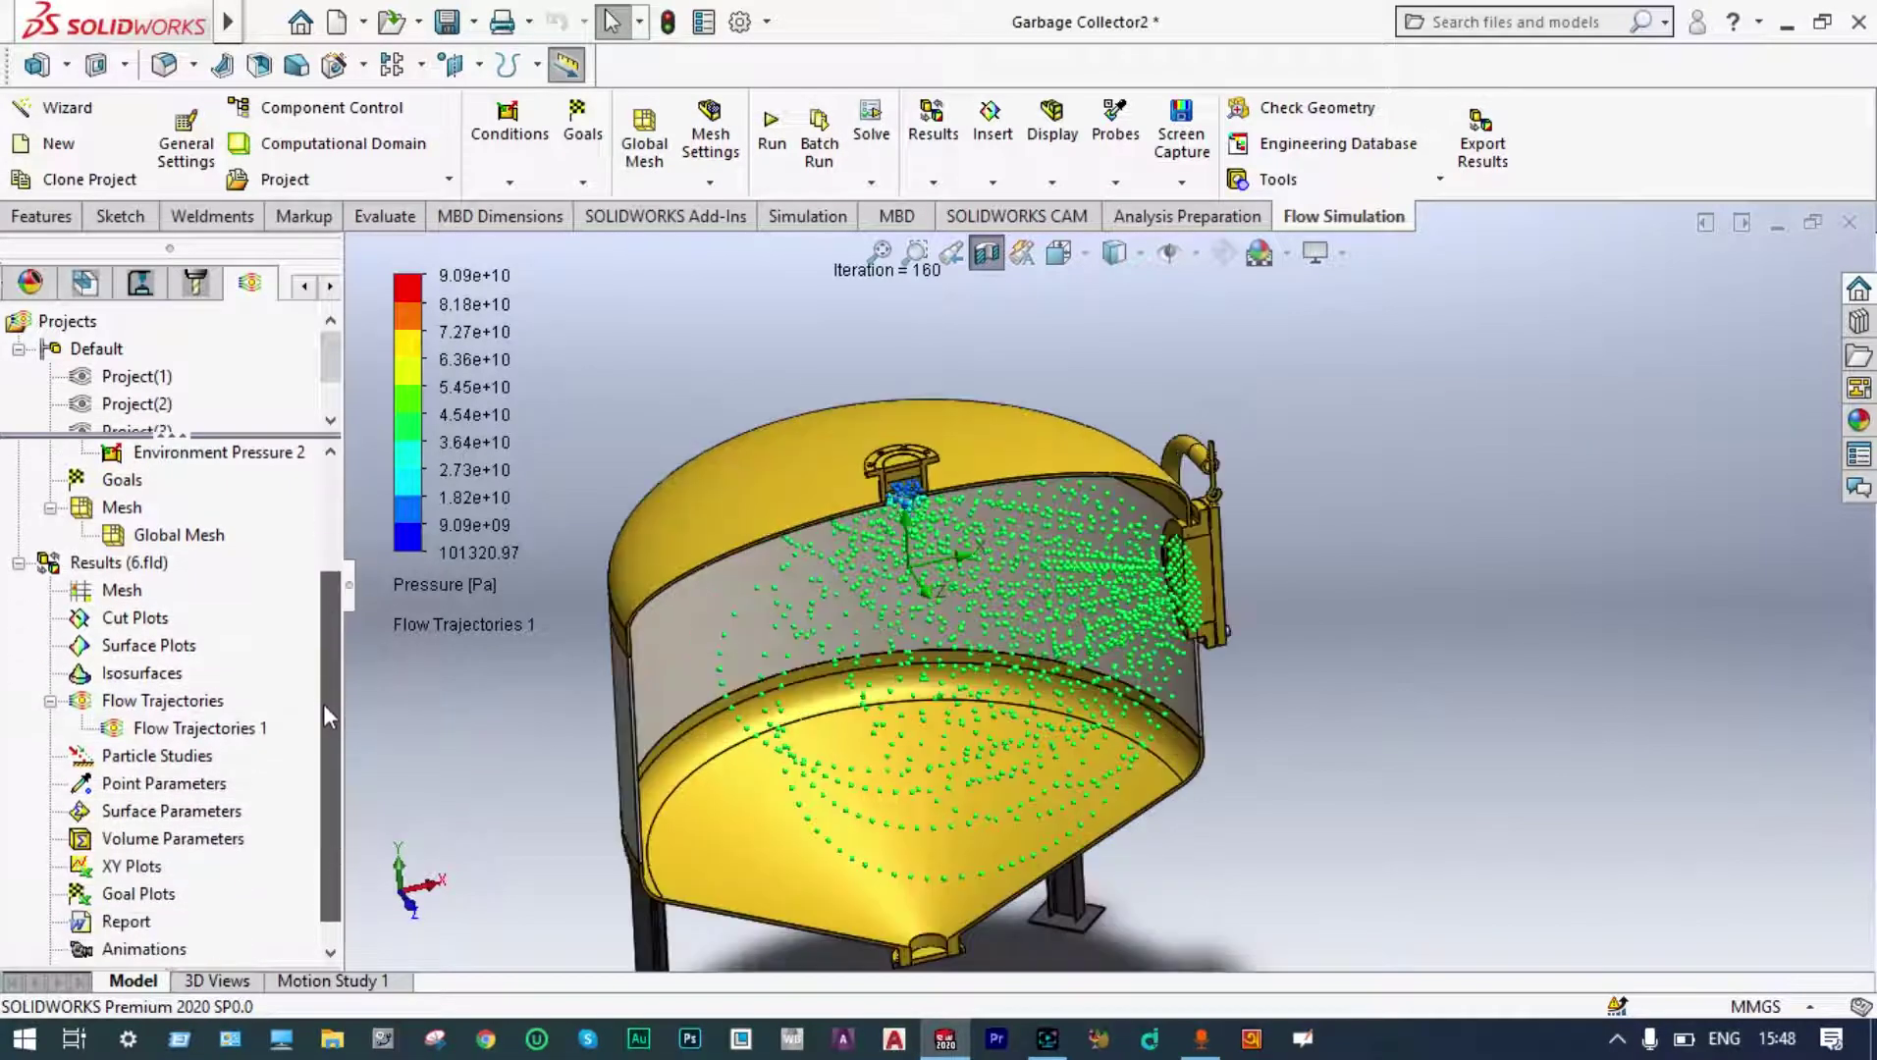
right_click(209, 732)
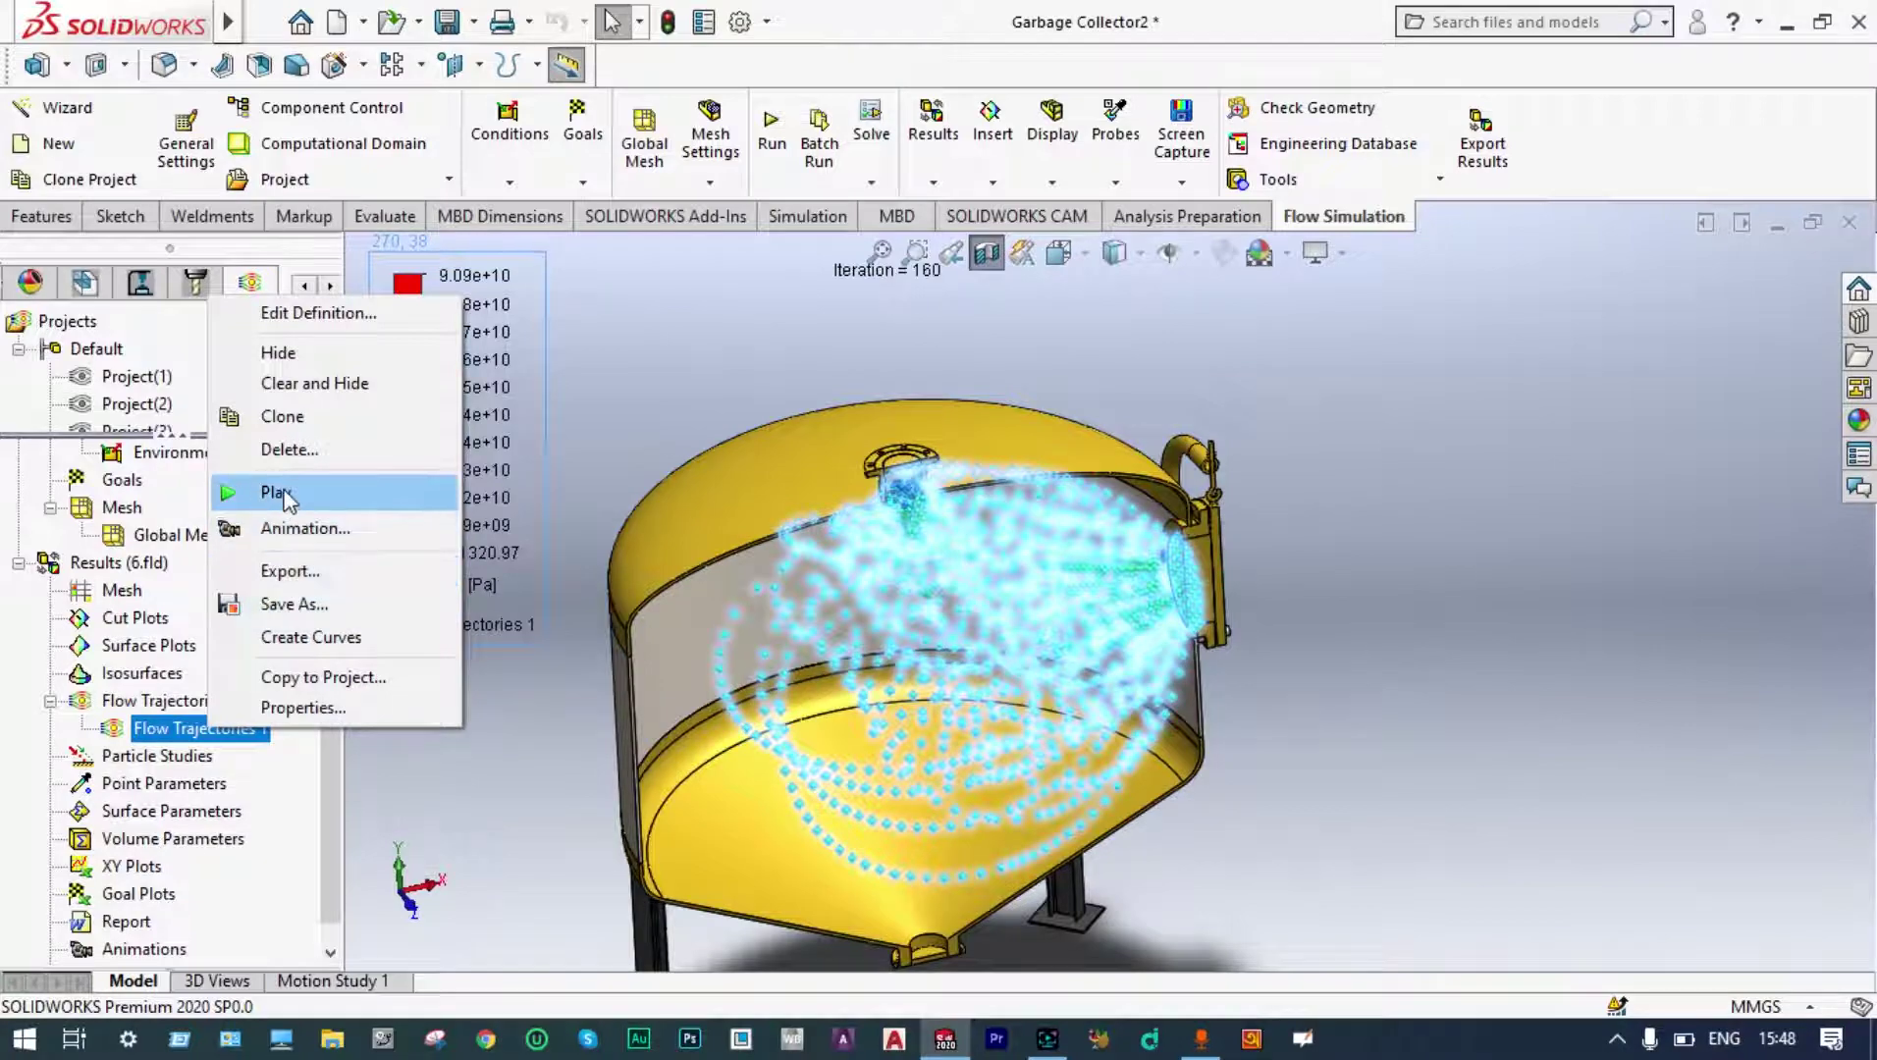
left_click(277, 493)
scroll(1248, 503, "up", 2)
scroll(1251, 508, "down", 2)
middle_click_drag(1251, 510, 714, 744)
scroll(1393, 642, "up", 3)
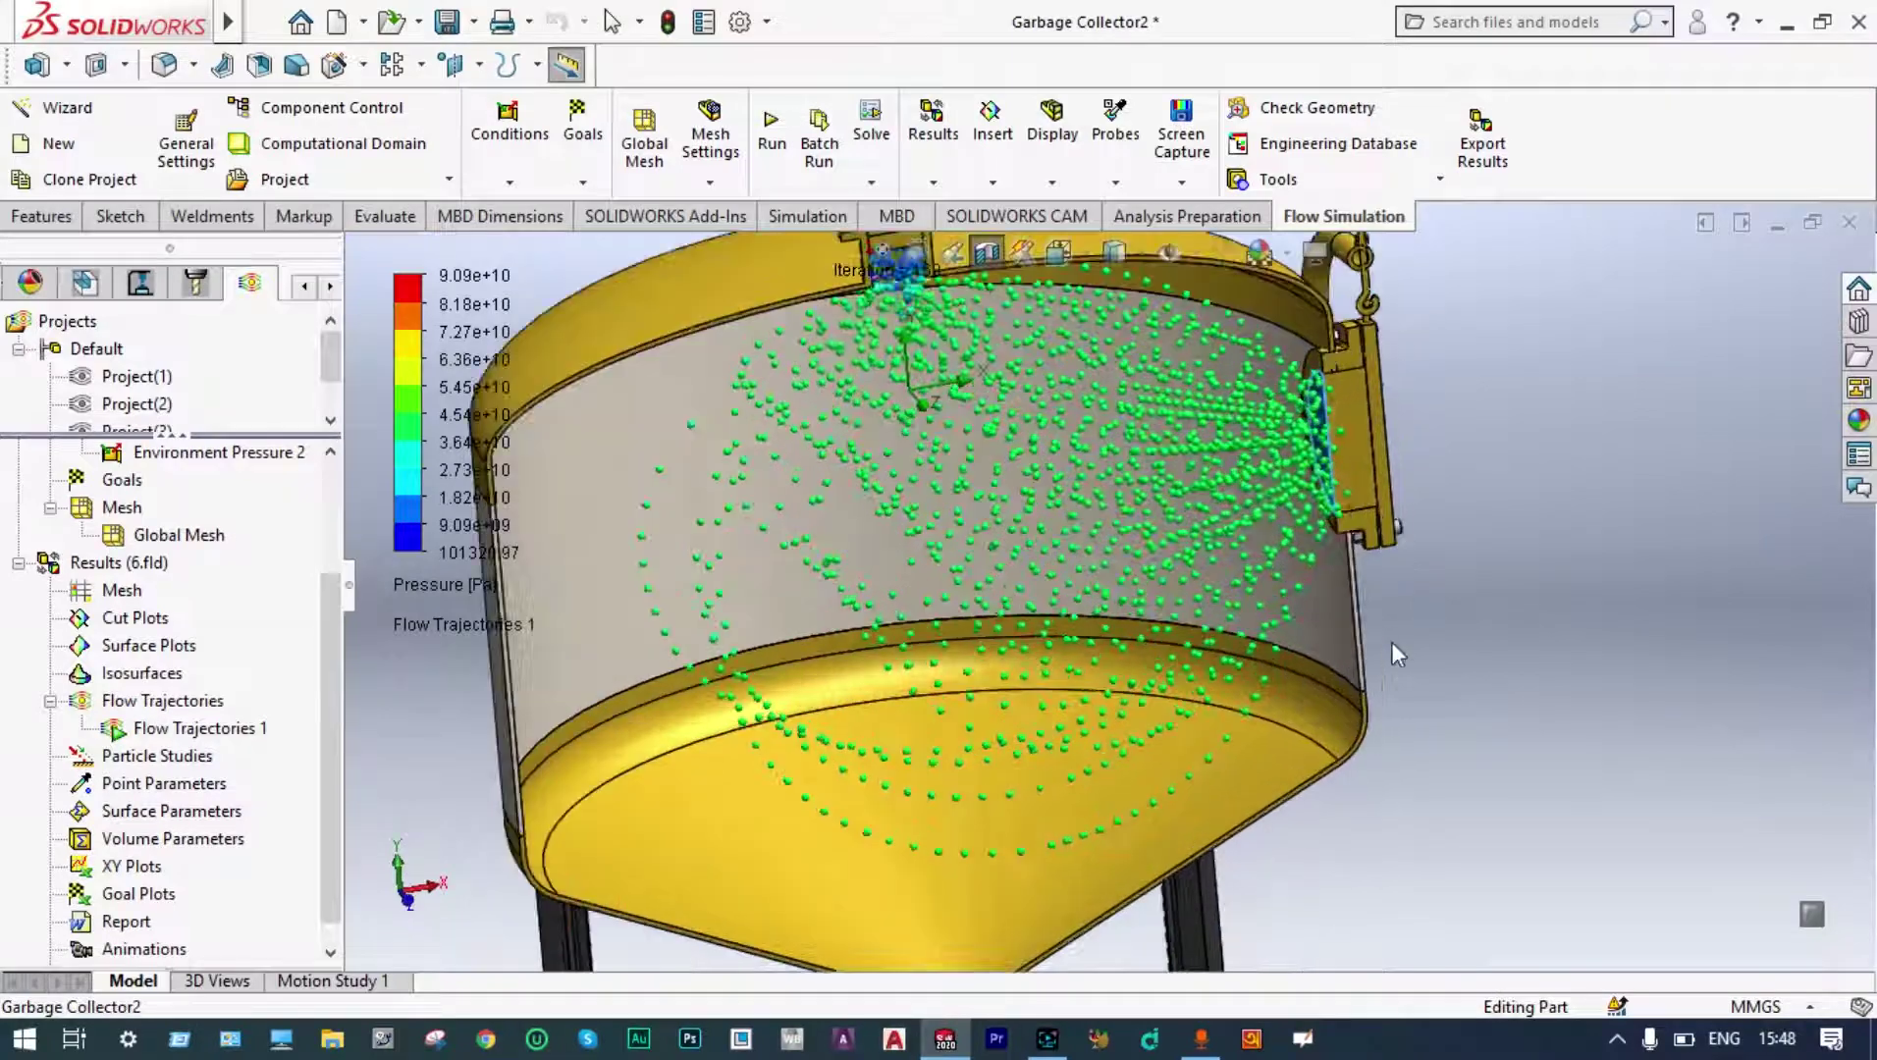
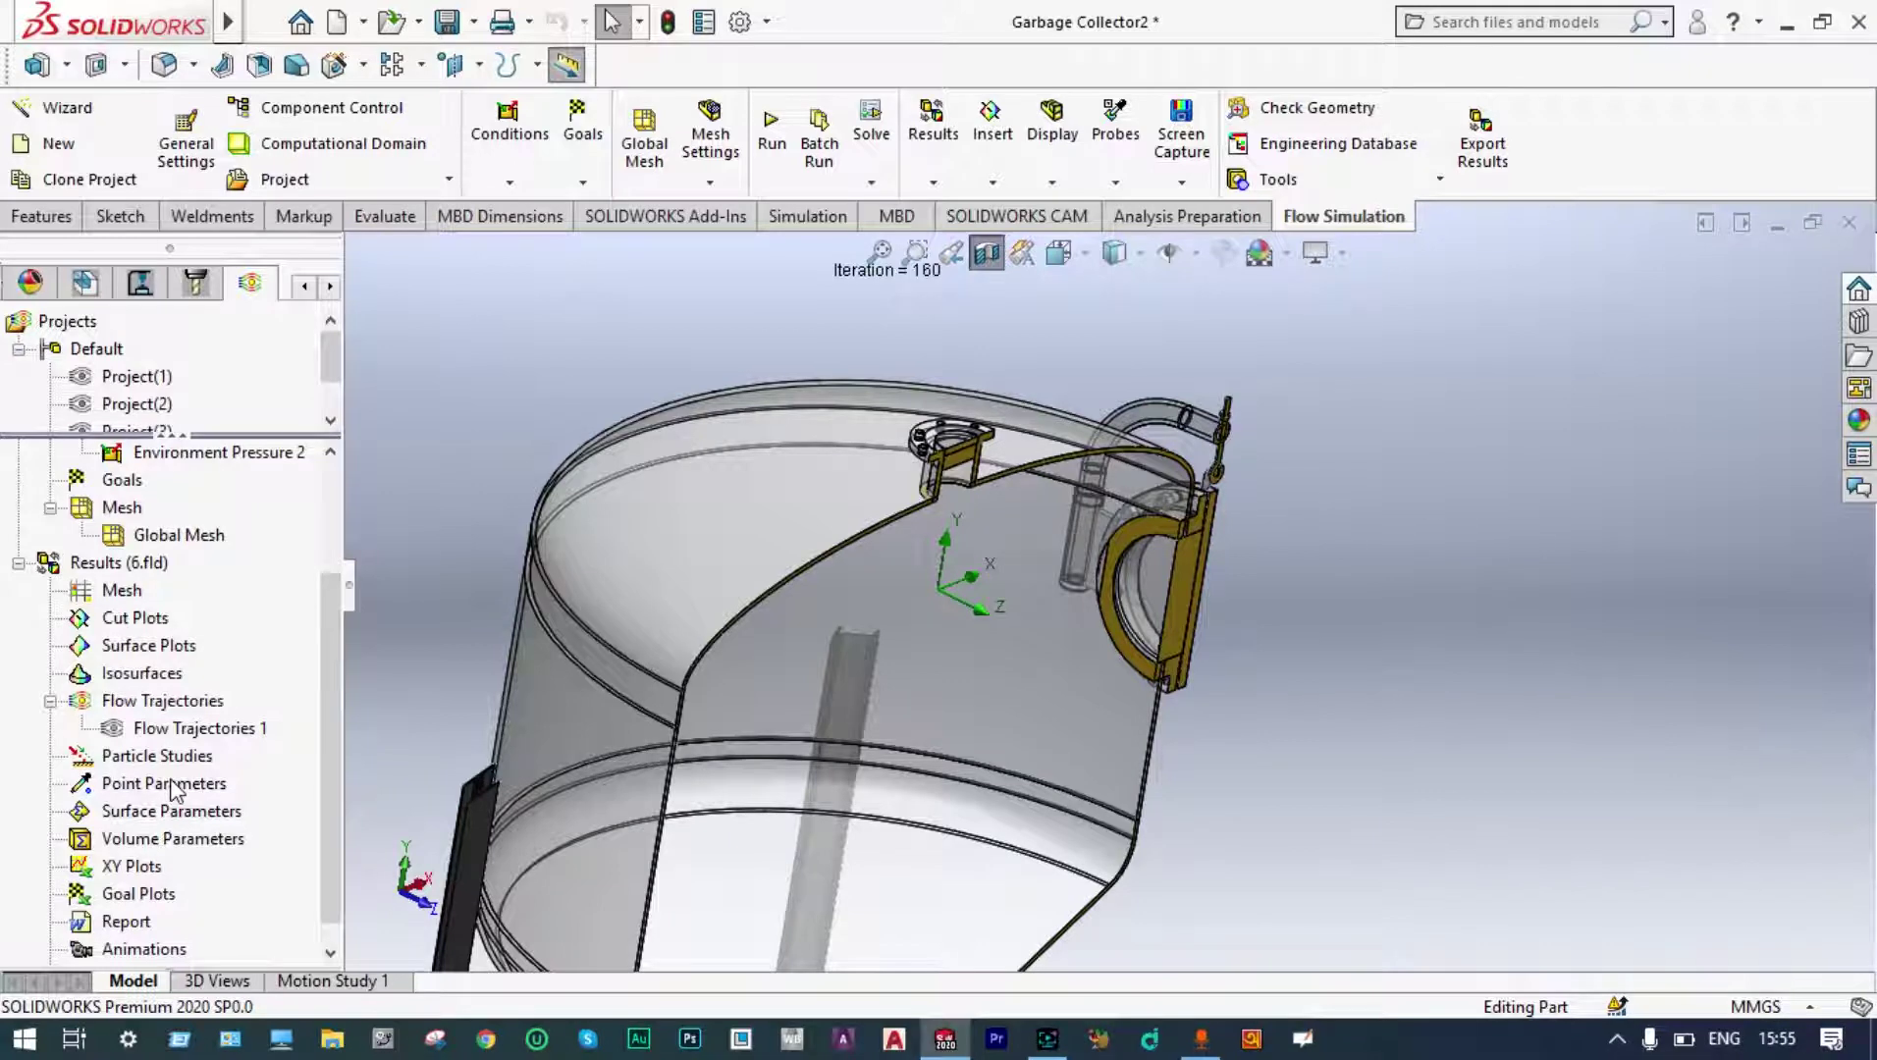
Start a particle study with the wizard and name it "Particle Study at 60 mps".
right_click(184, 765)
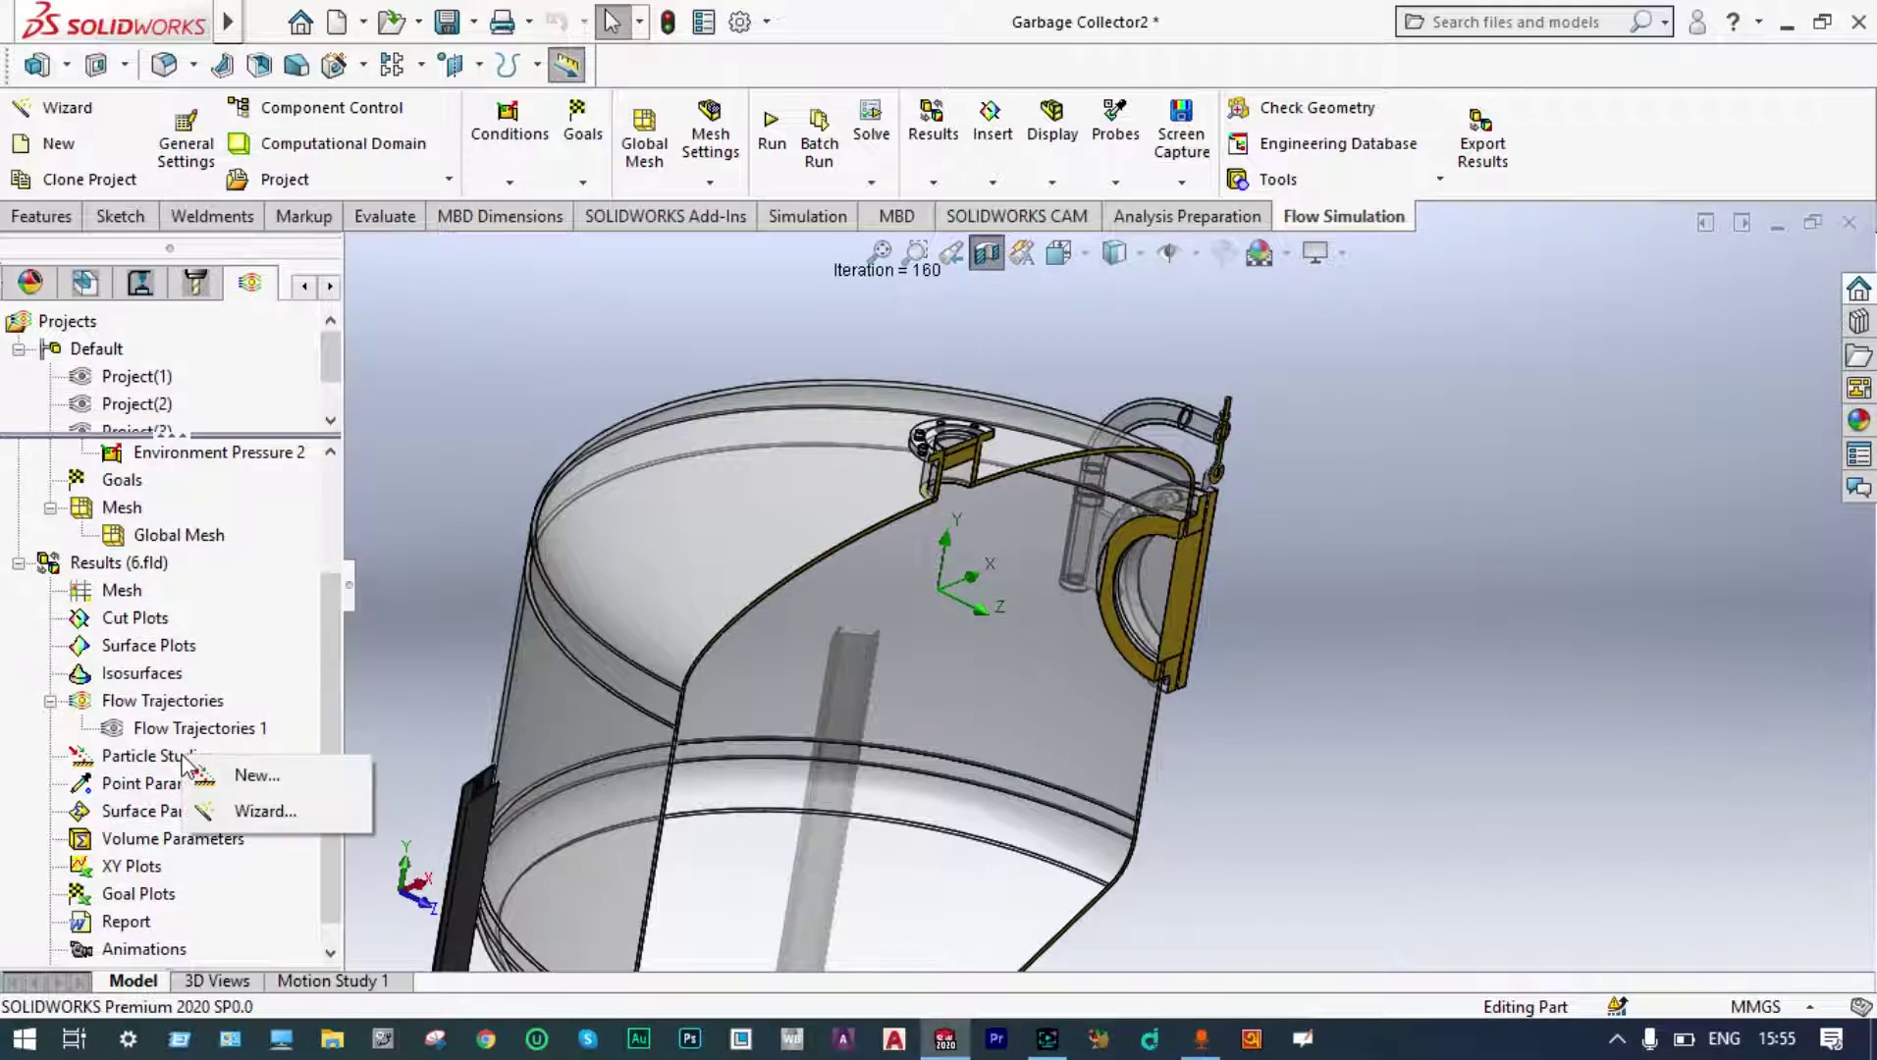
left_click(267, 813)
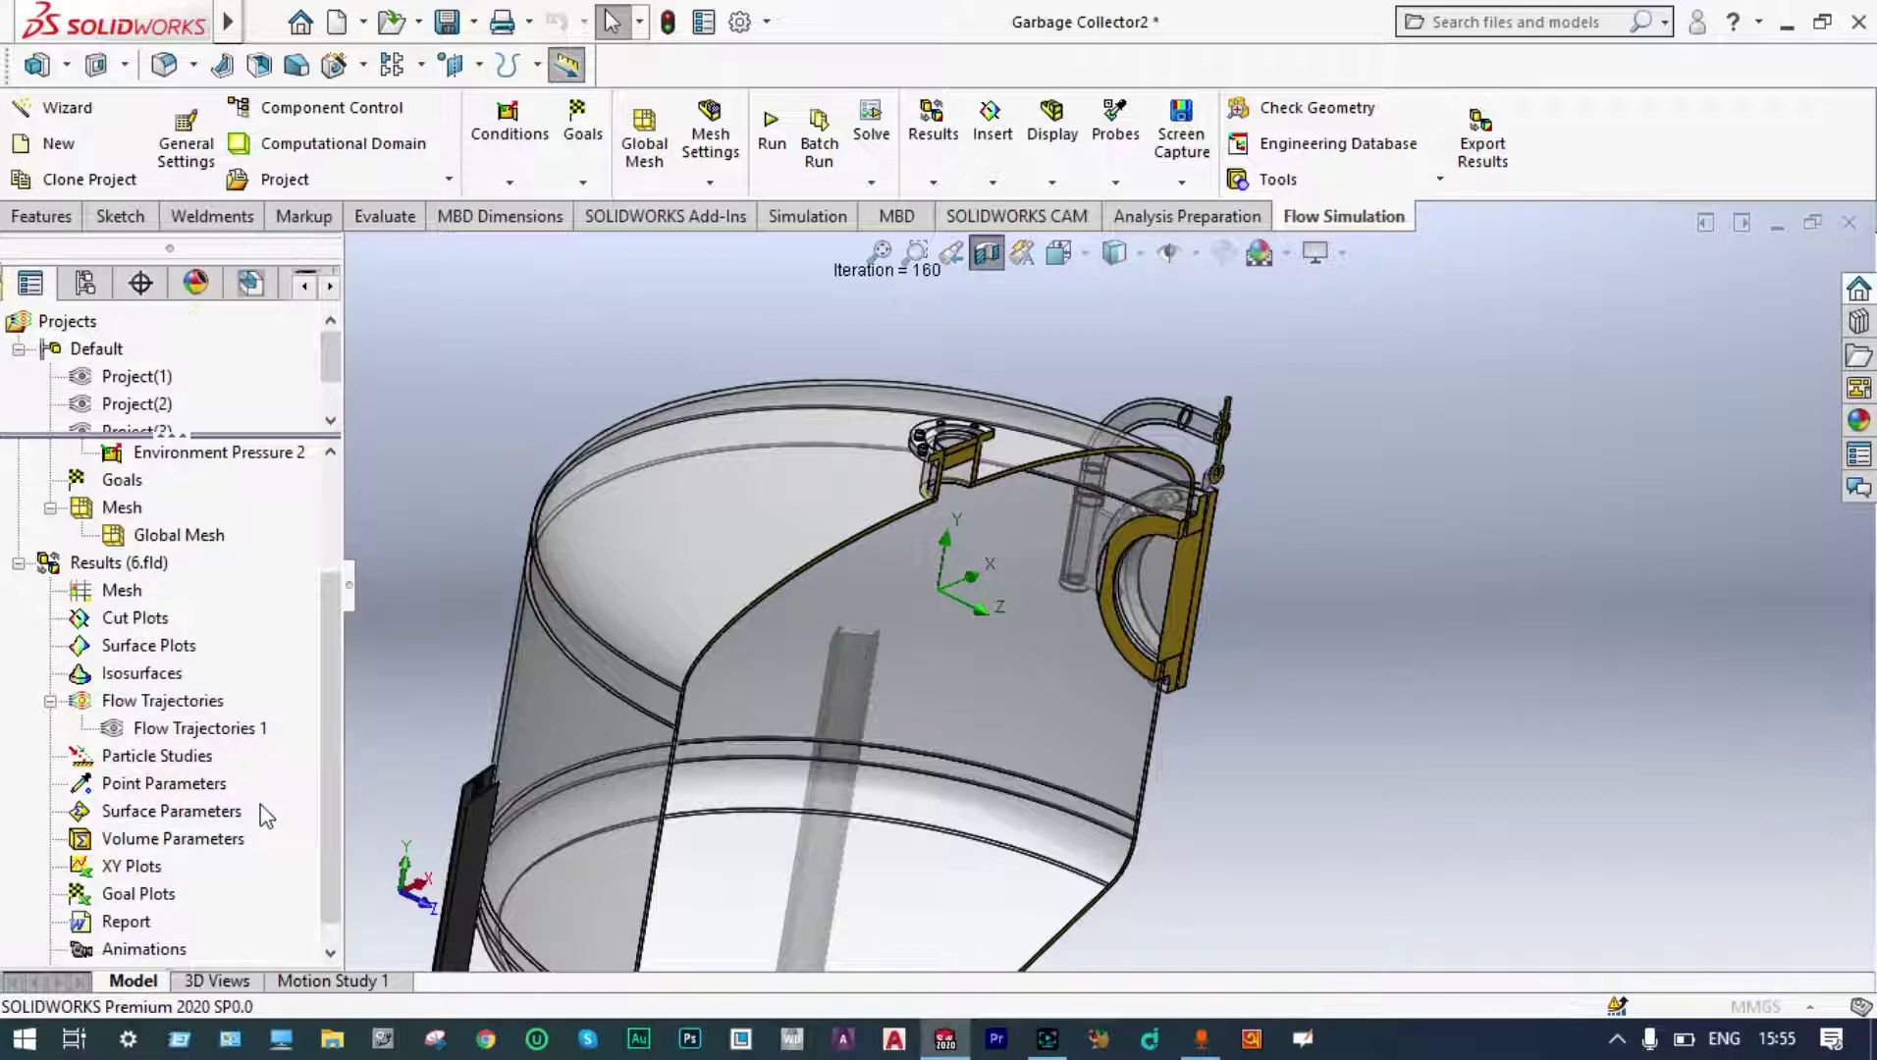
left_click(119, 783)
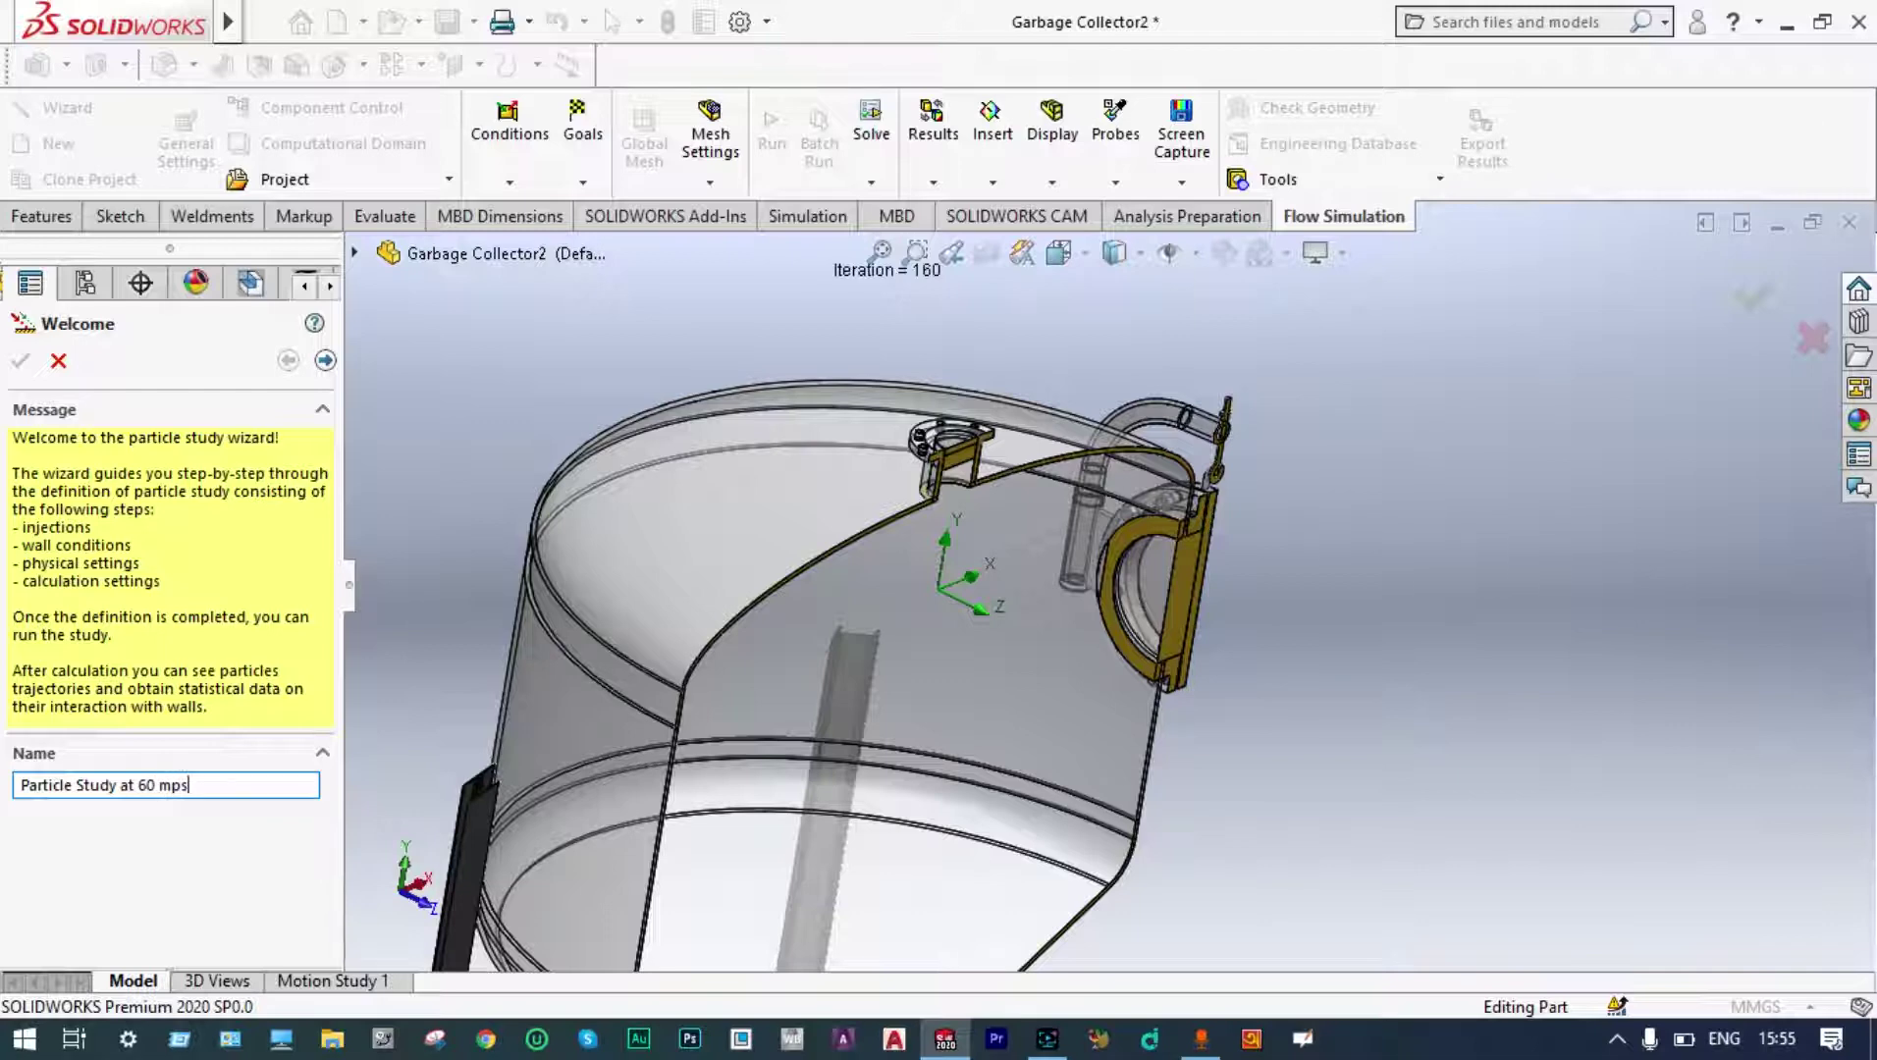
Set the particle injection to 100 starting points and its material to solid aluminum.
left_click(325, 361)
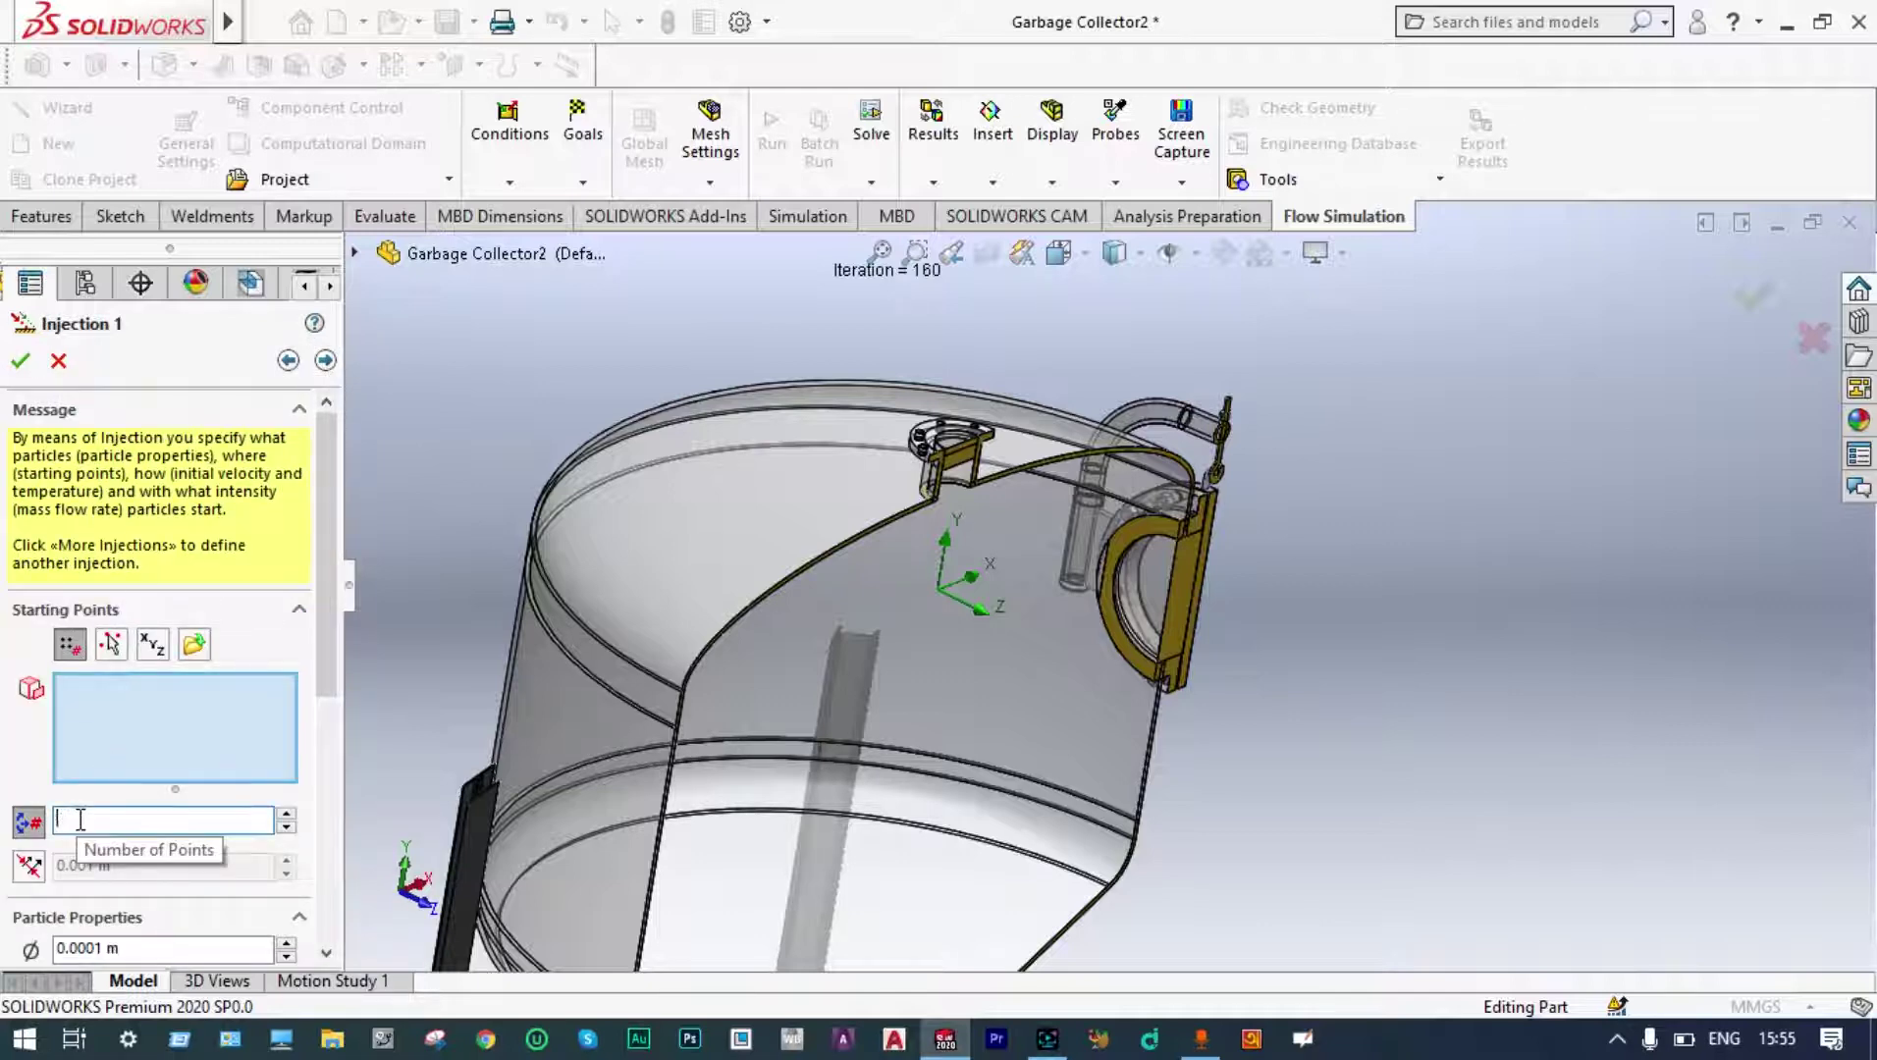
type("00")
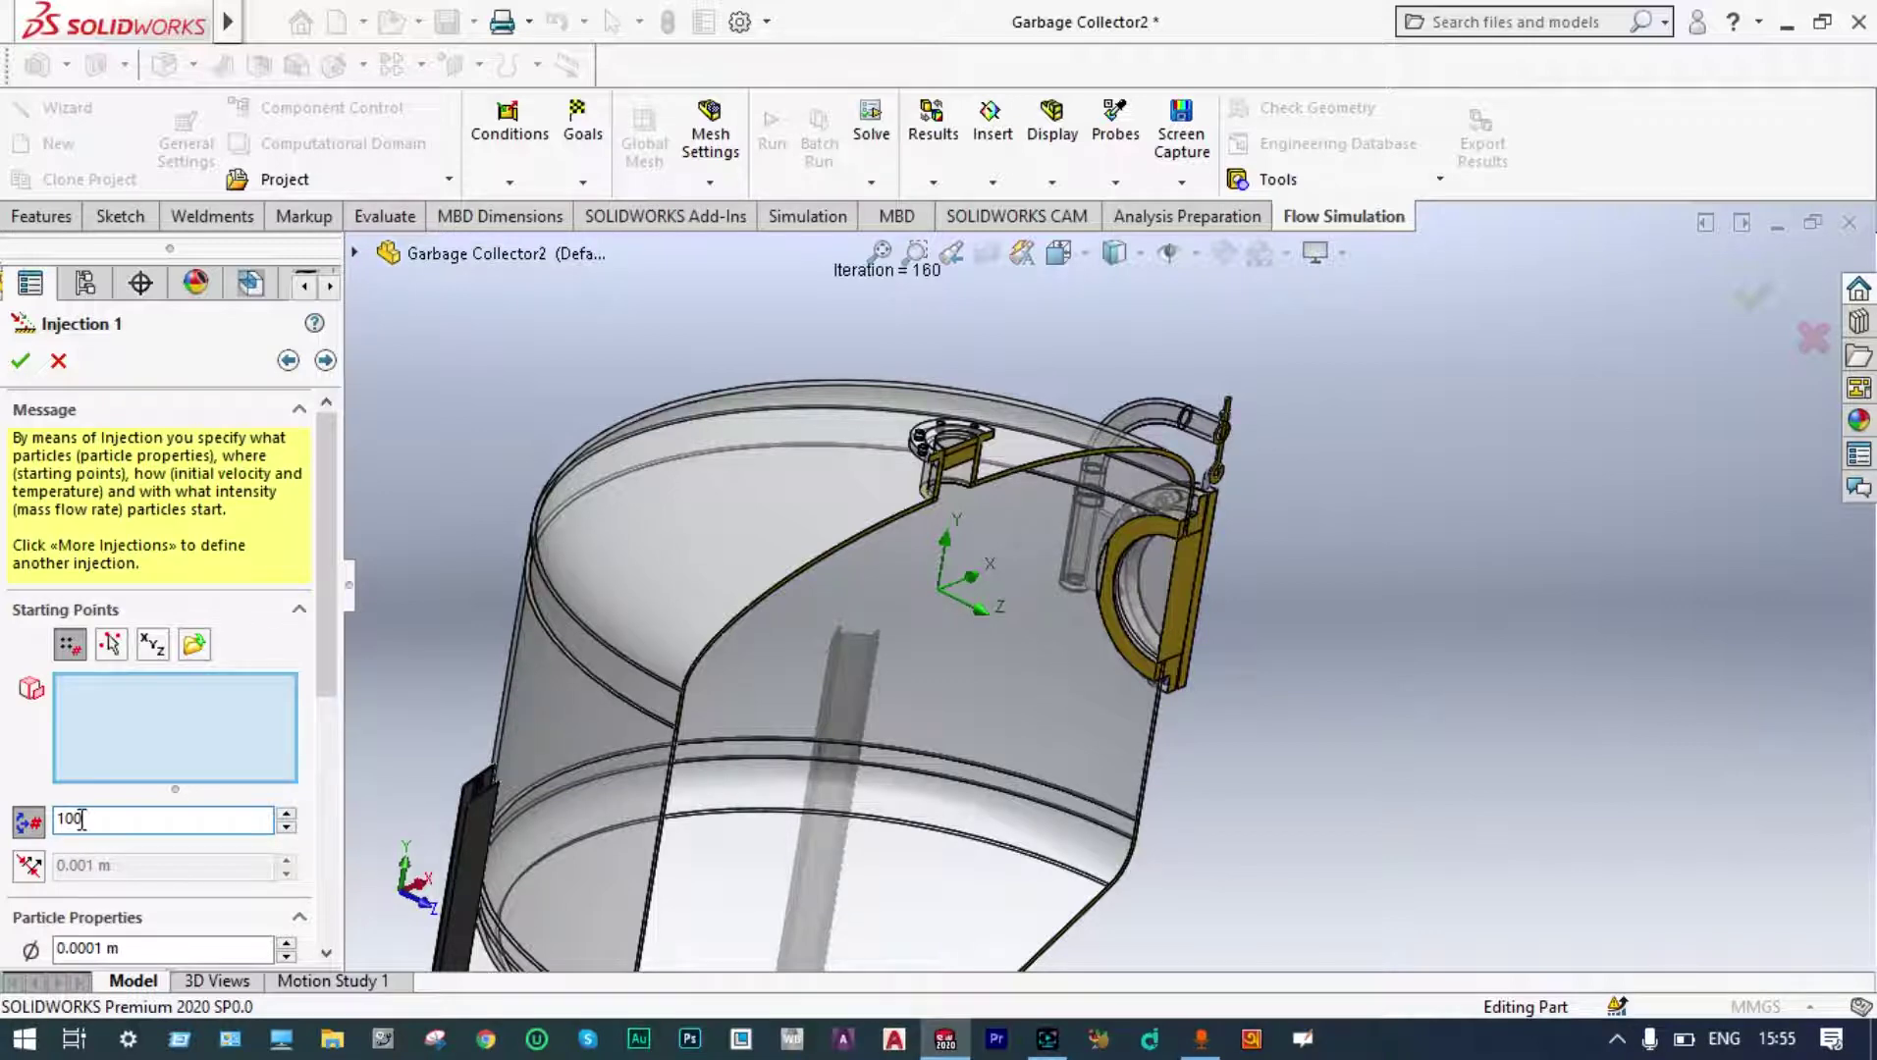
scroll(326, 622, "down", 3)
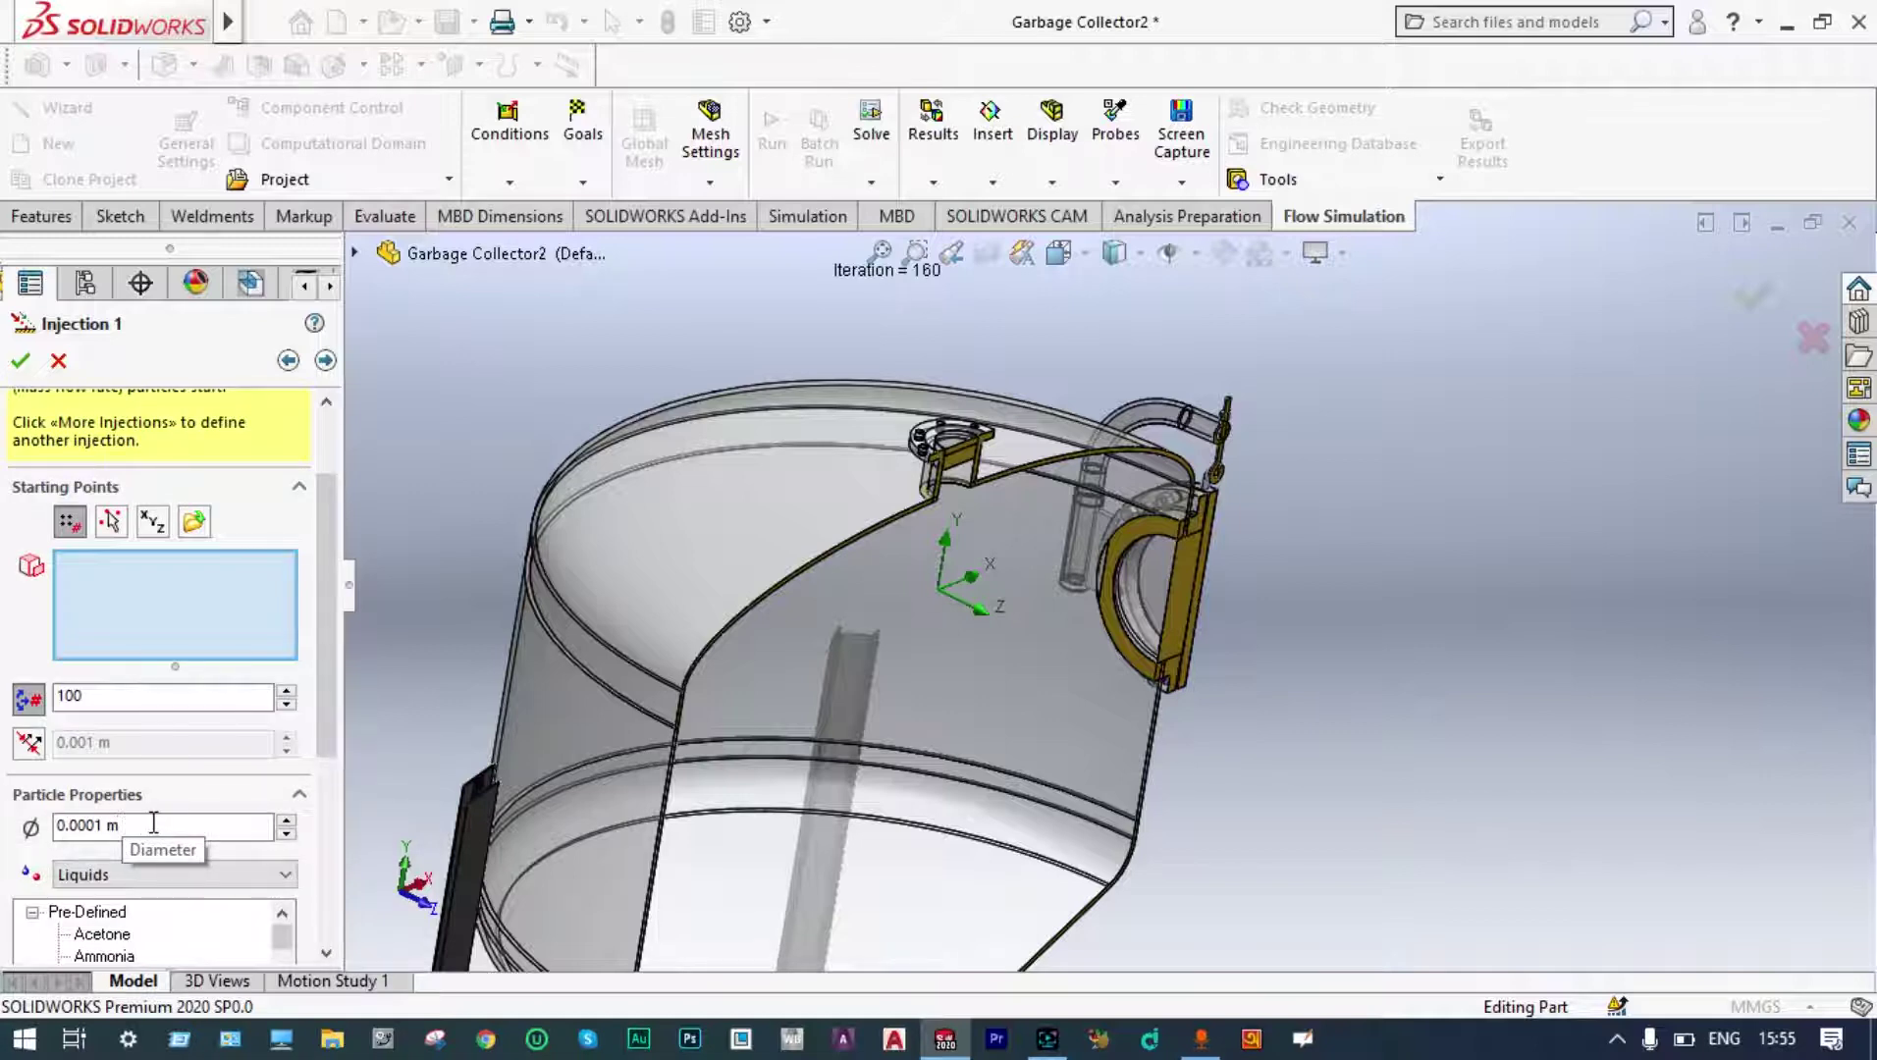
scroll(332, 808, "down", 5)
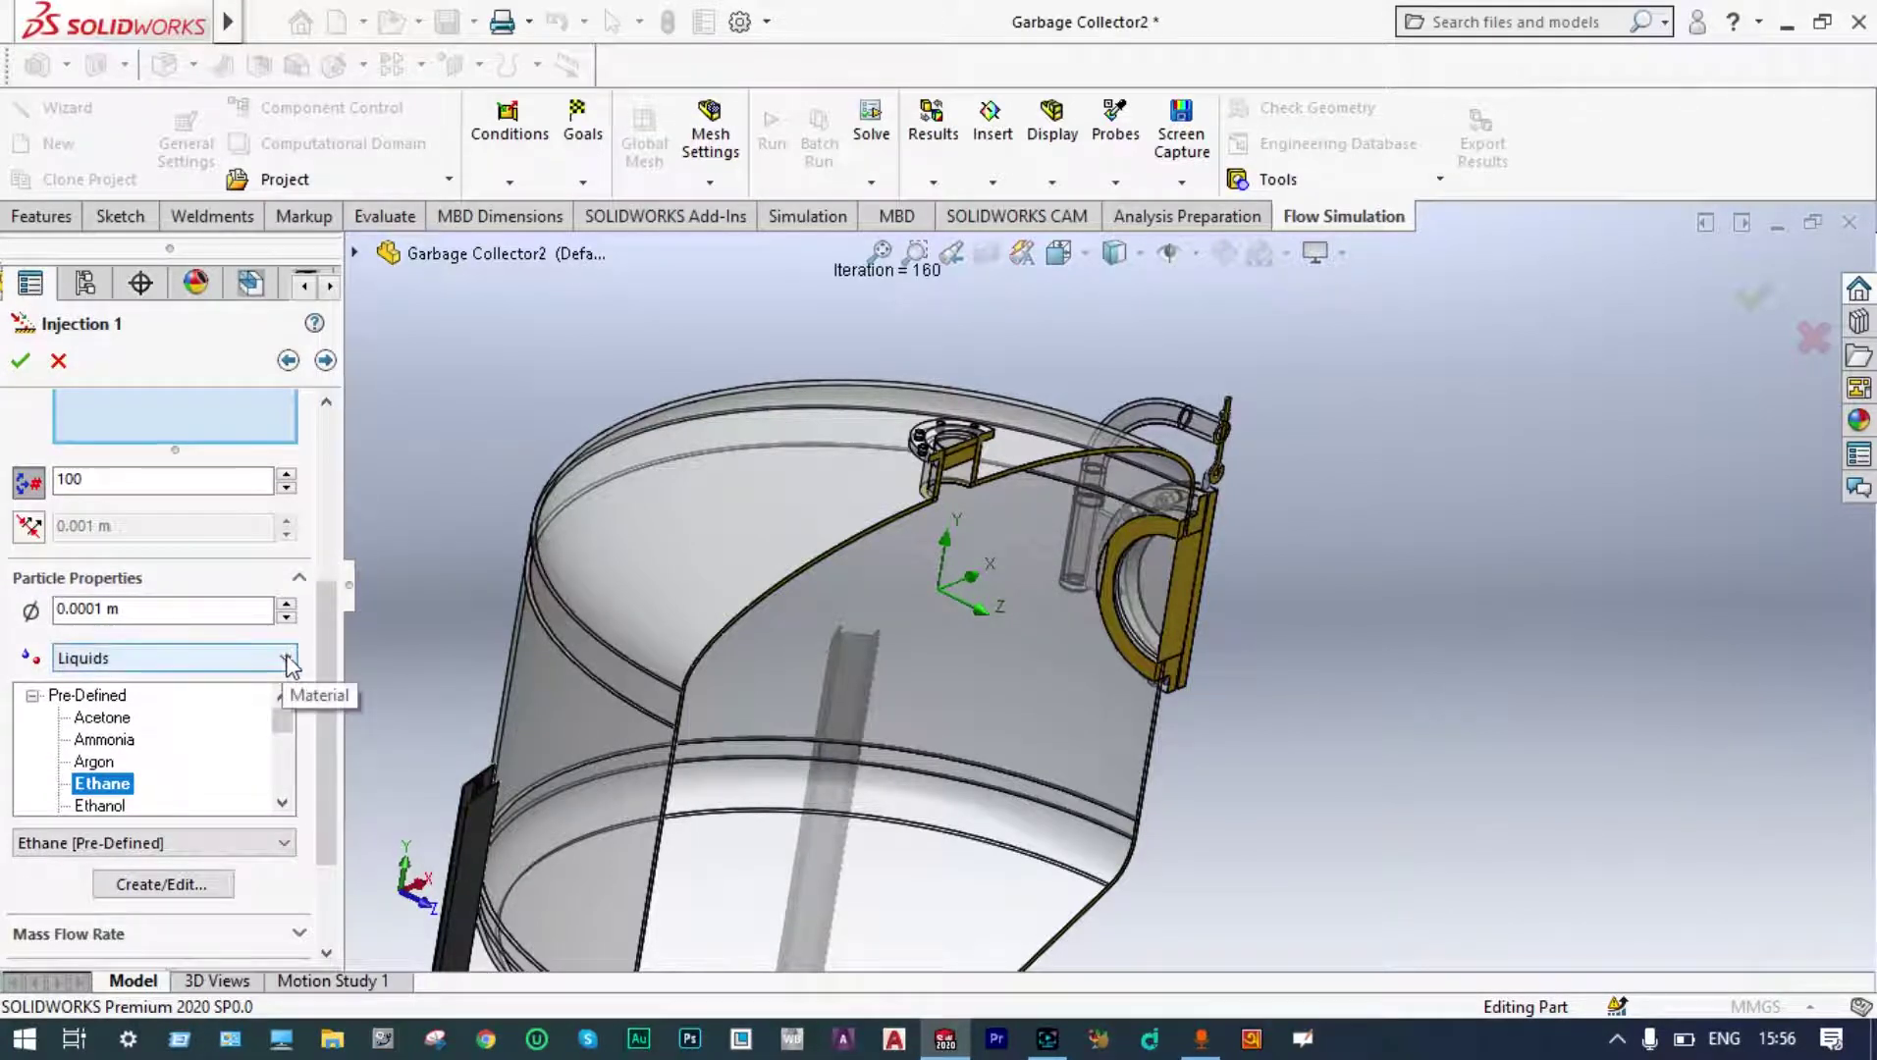
left_click(286, 659)
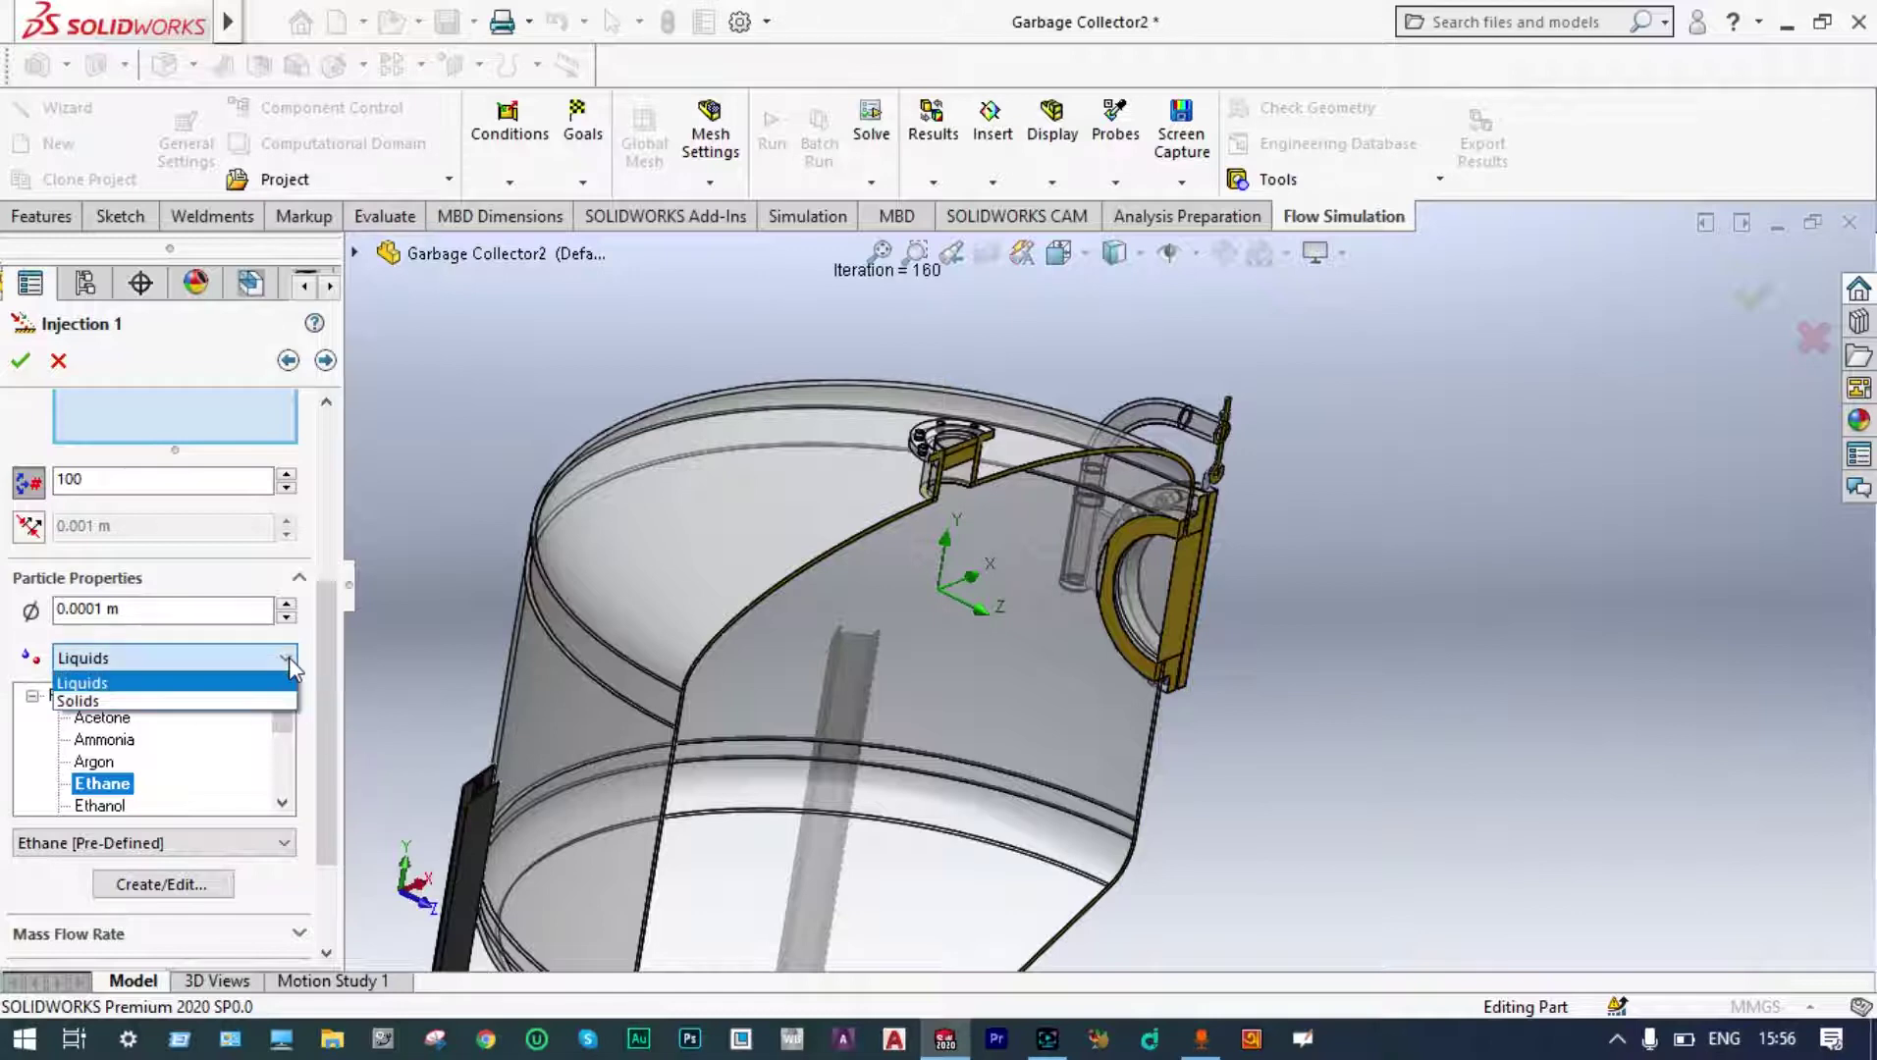
left_click(255, 702)
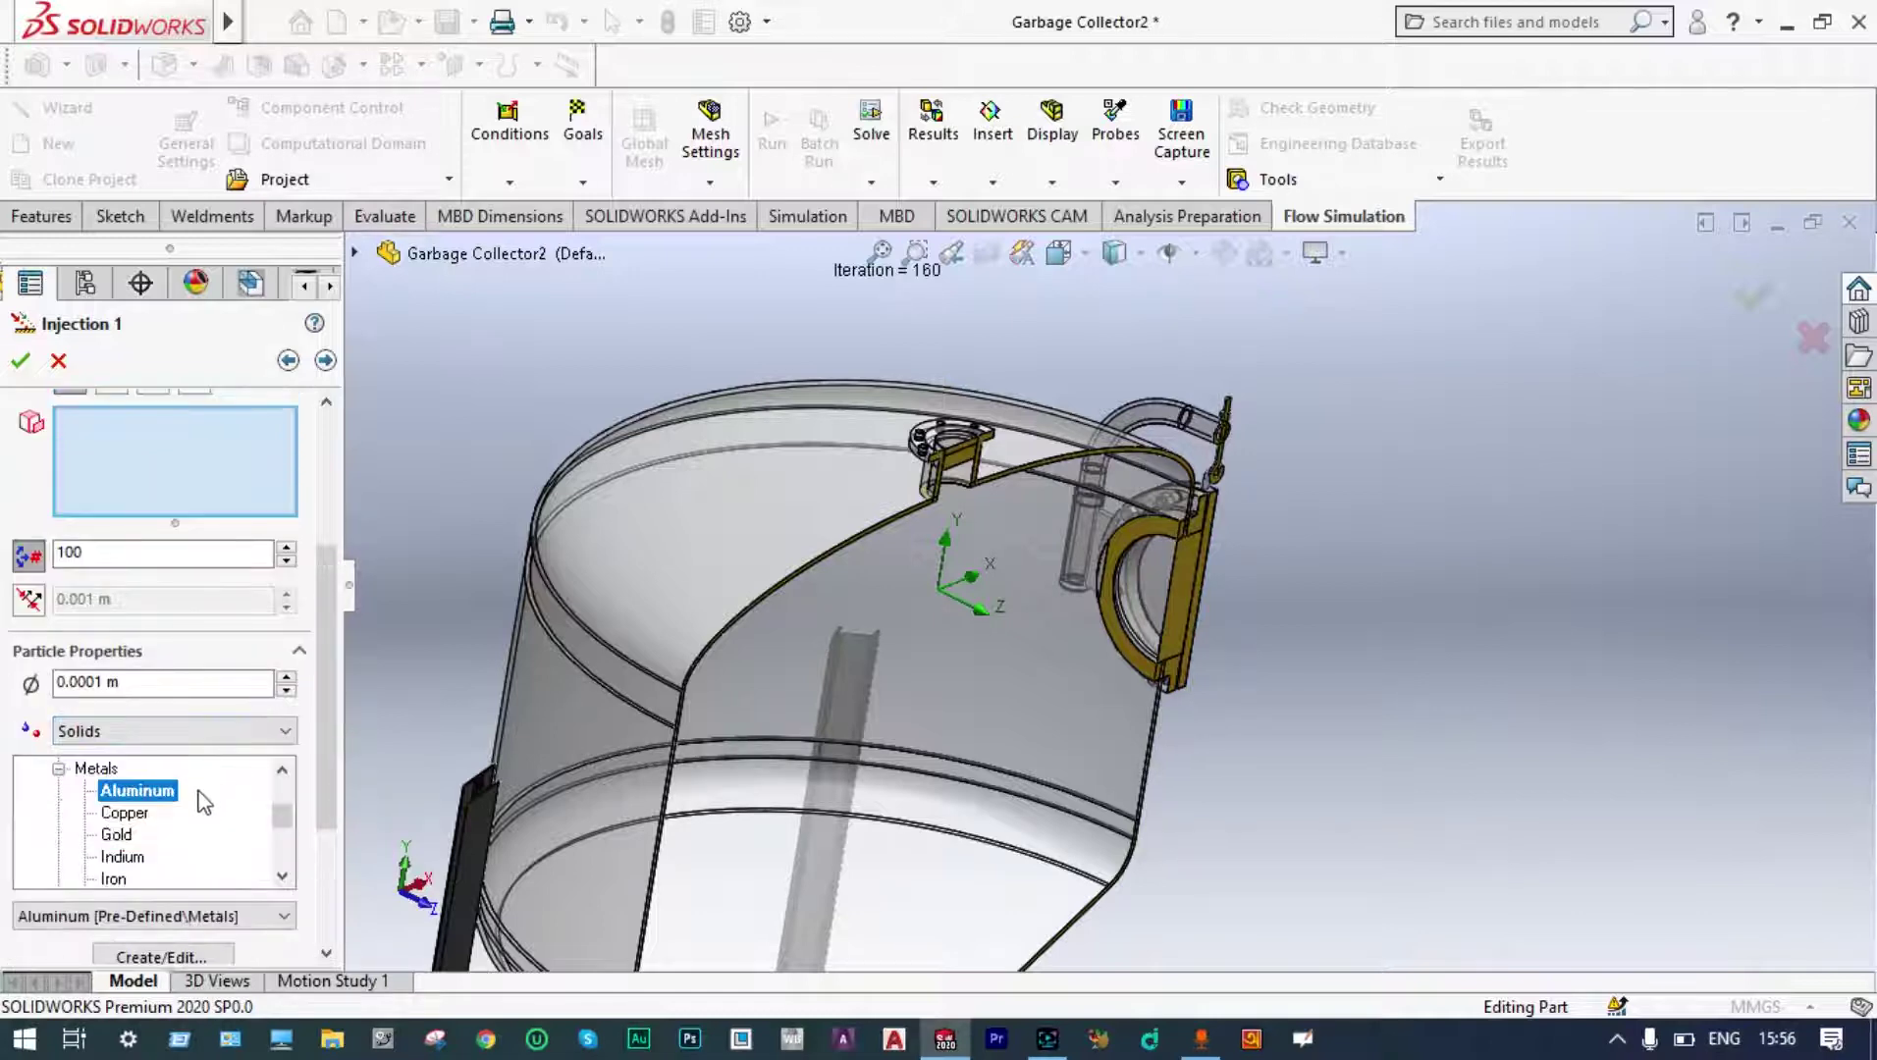
scroll(330, 726, "down", 2)
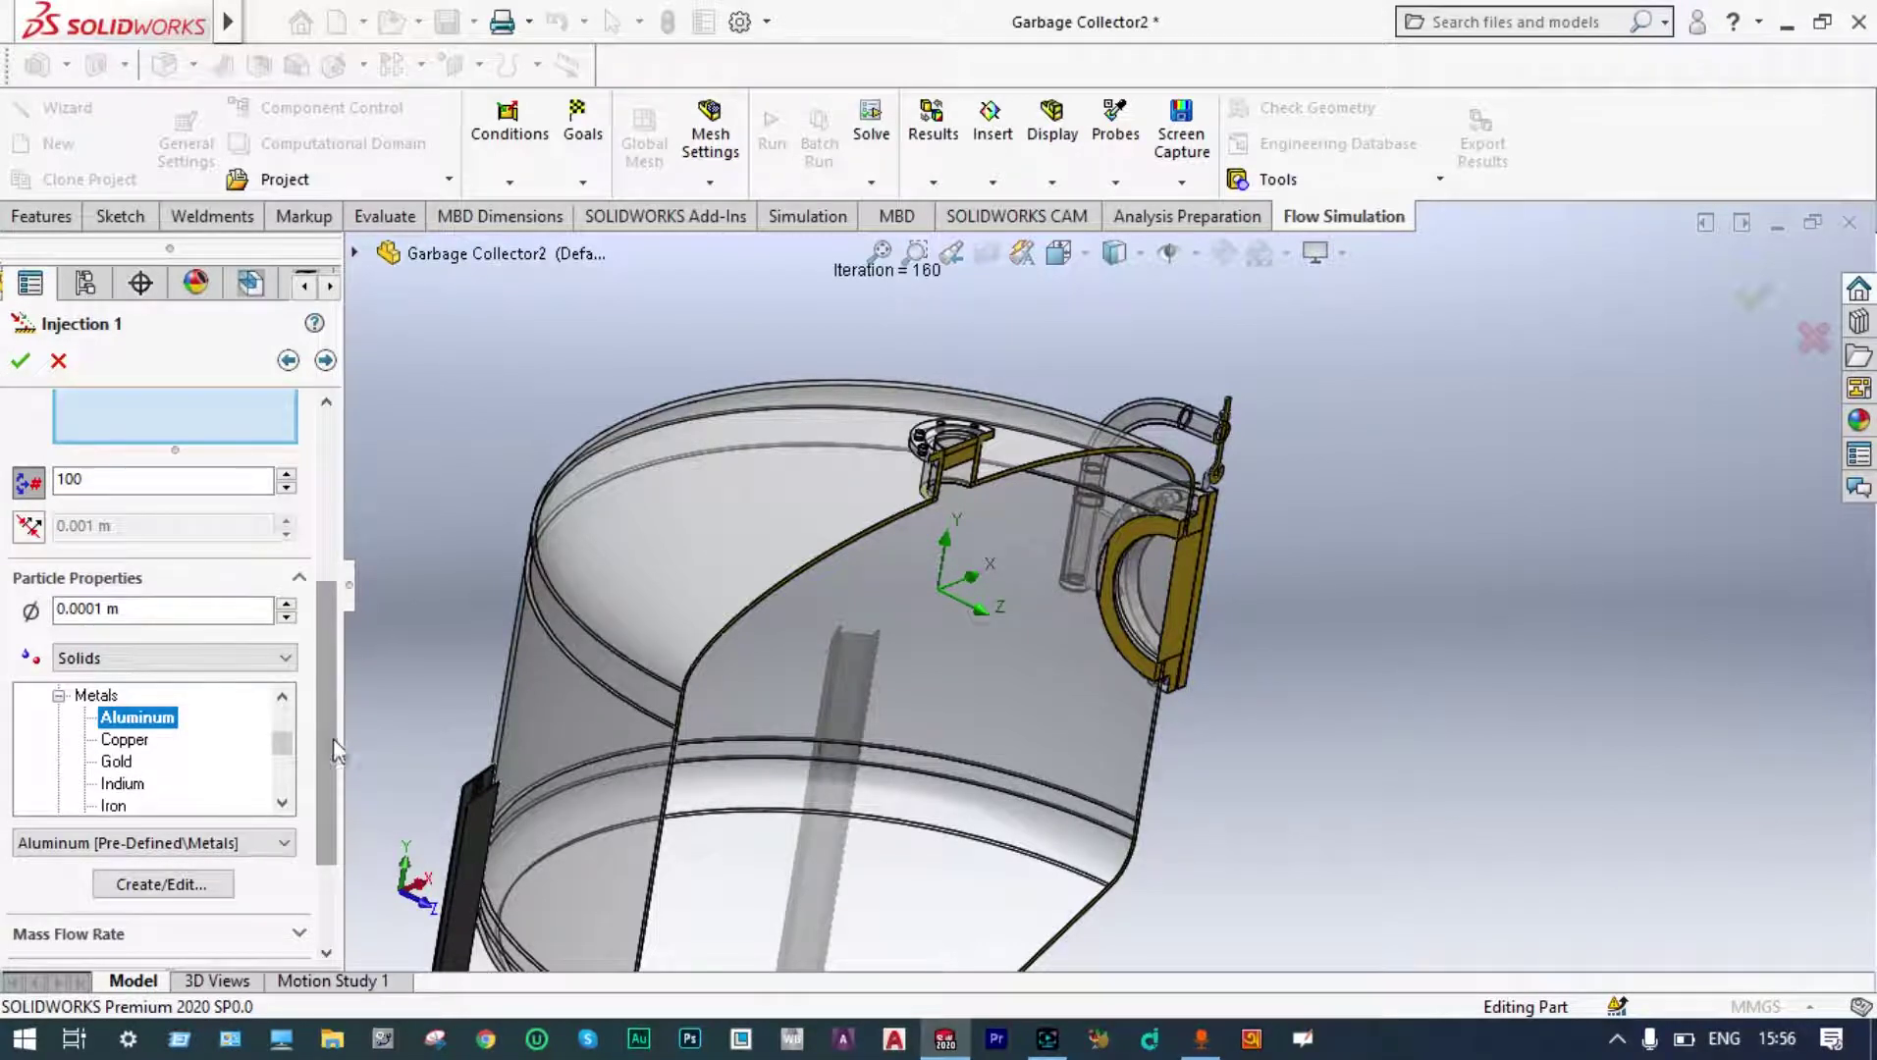
Expand the injection's mass flow rate settings and pick the inner face of the round side manway as its starting surface.
left_click_drag(331, 730, 332, 828)
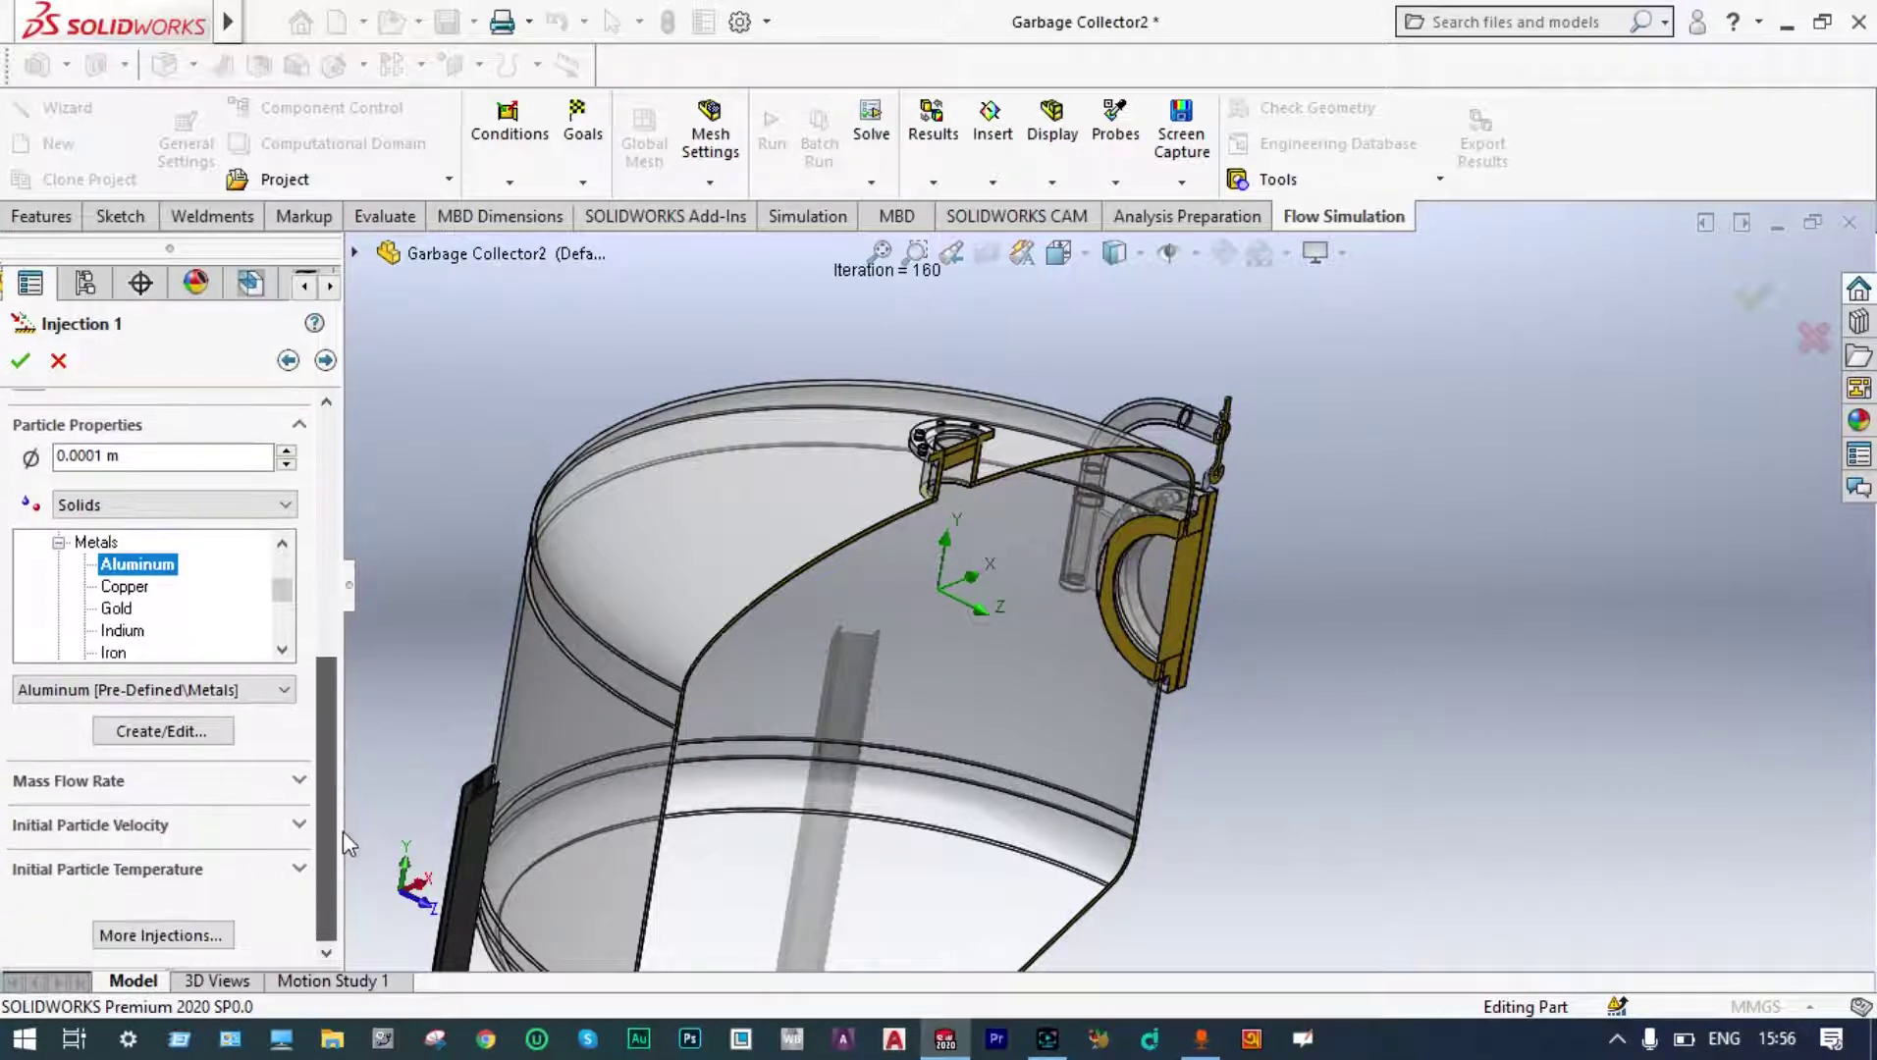
left_click(299, 782)
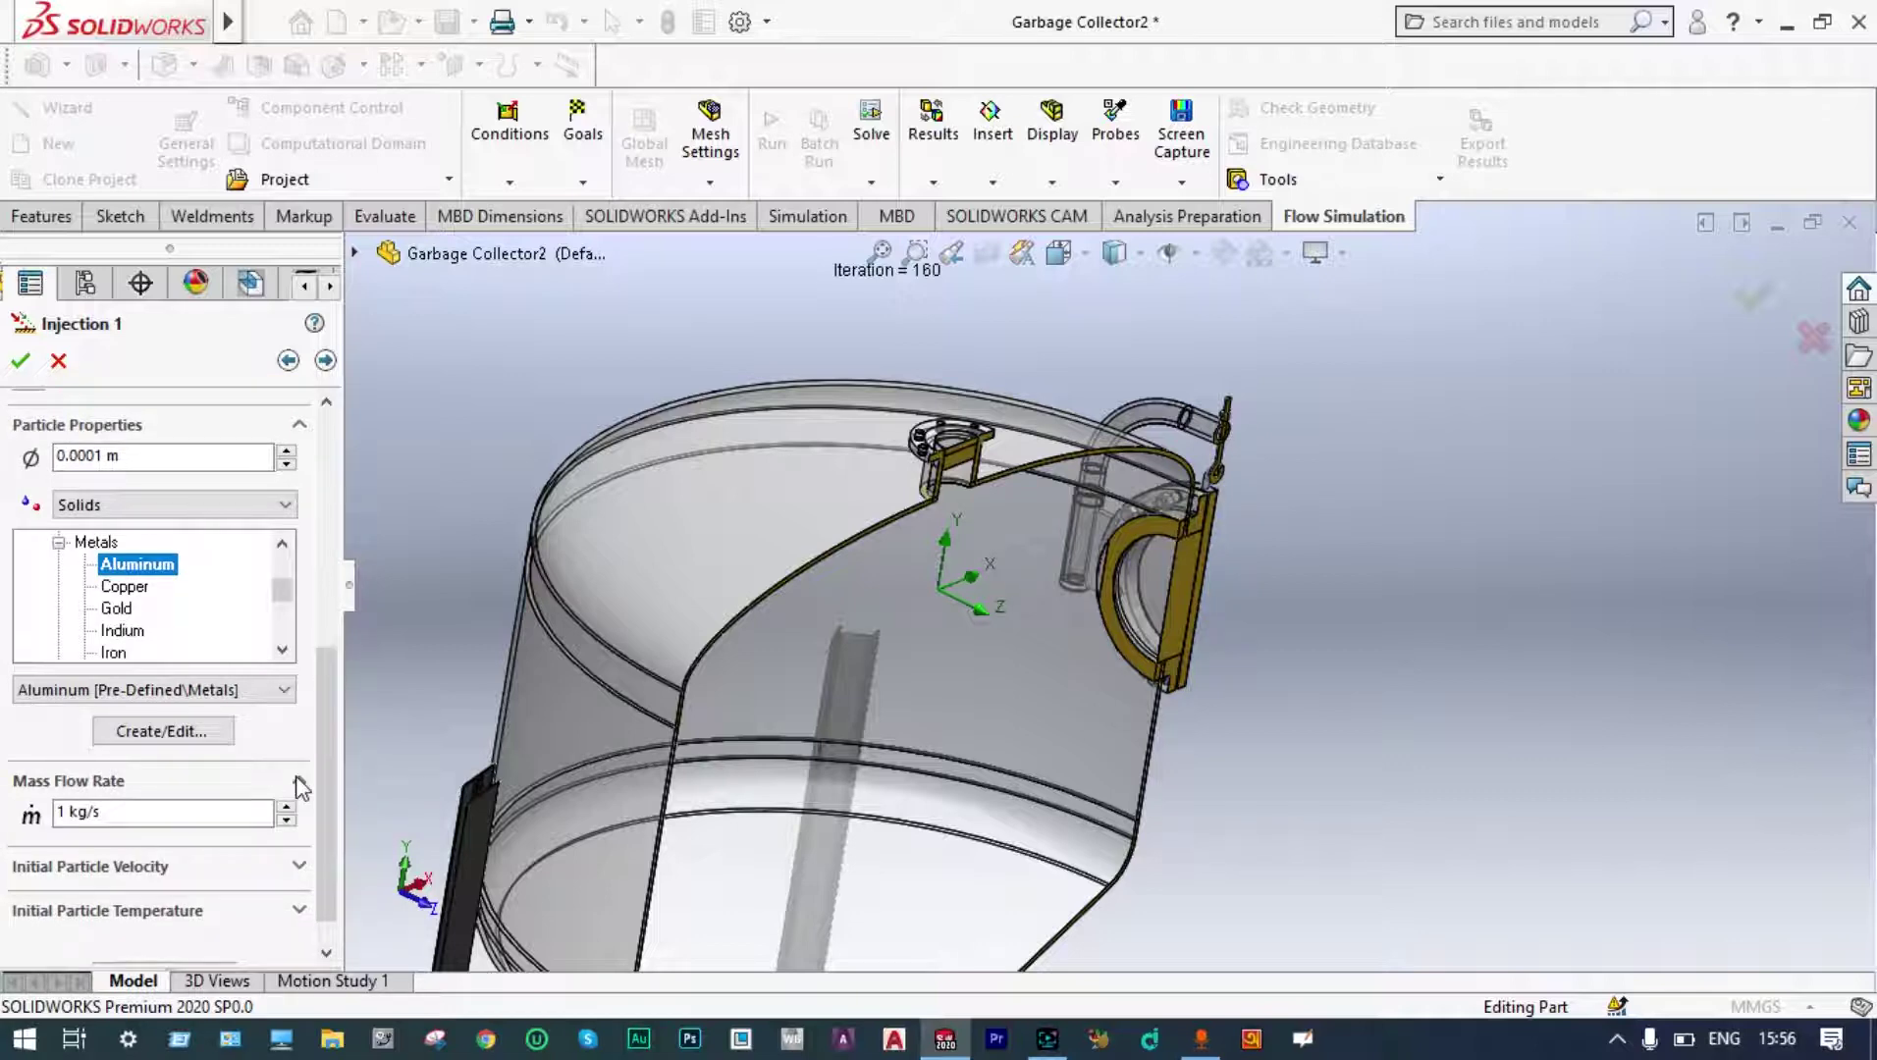
scroll(324, 786, "down", 2)
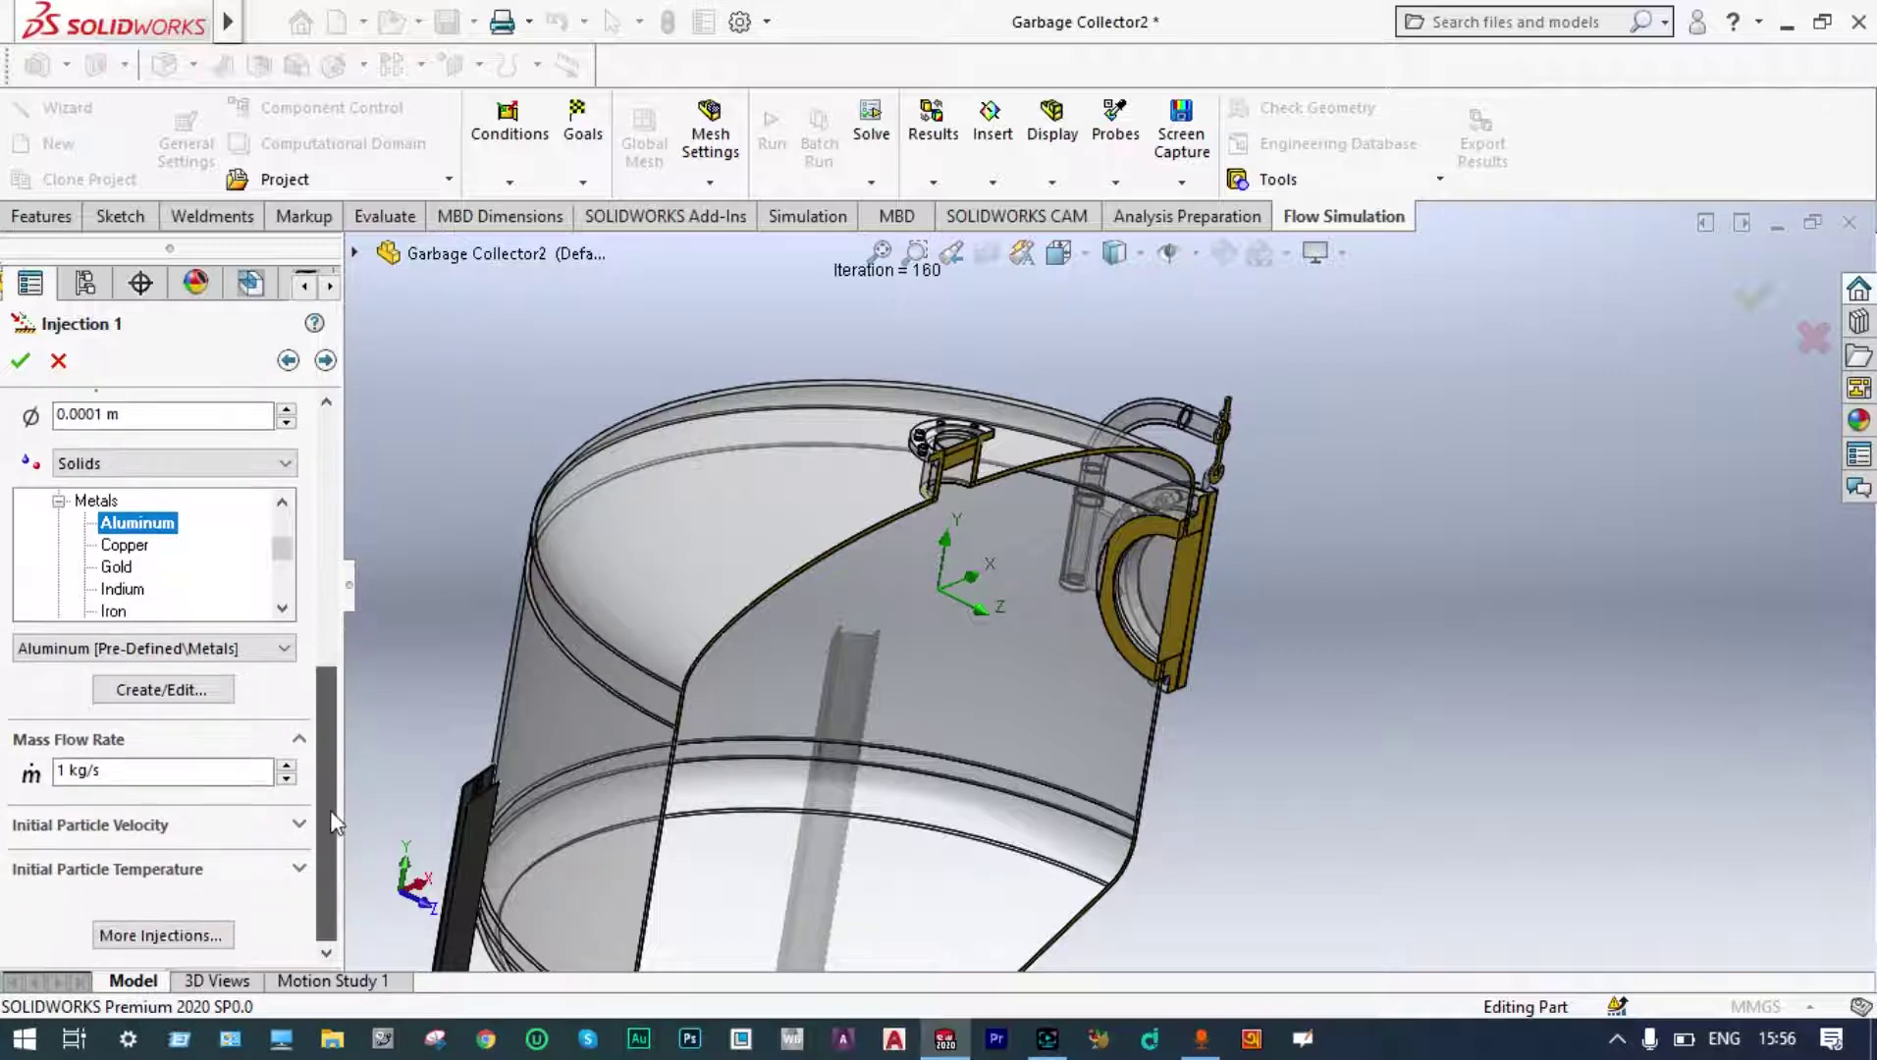
left_click_drag(330, 810, 330, 443)
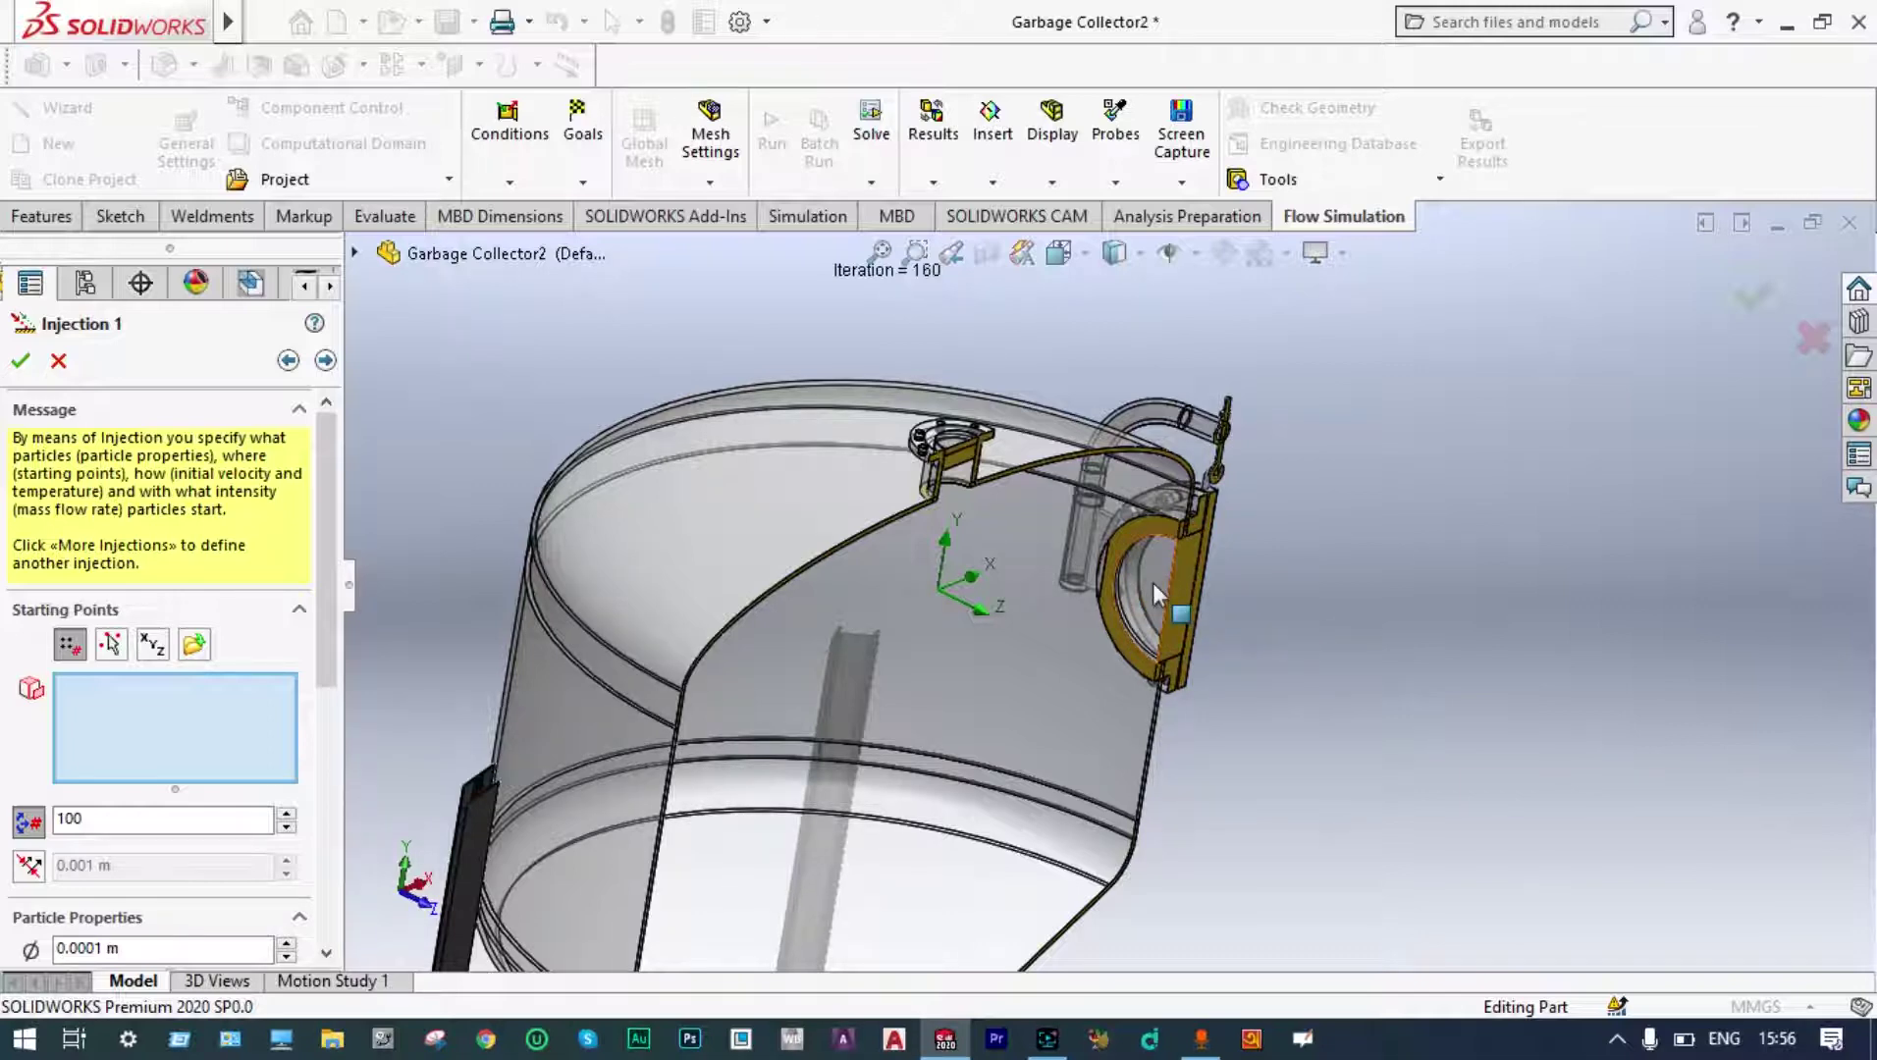
scroll(1152, 582, "down", 3)
left_click(823, 509)
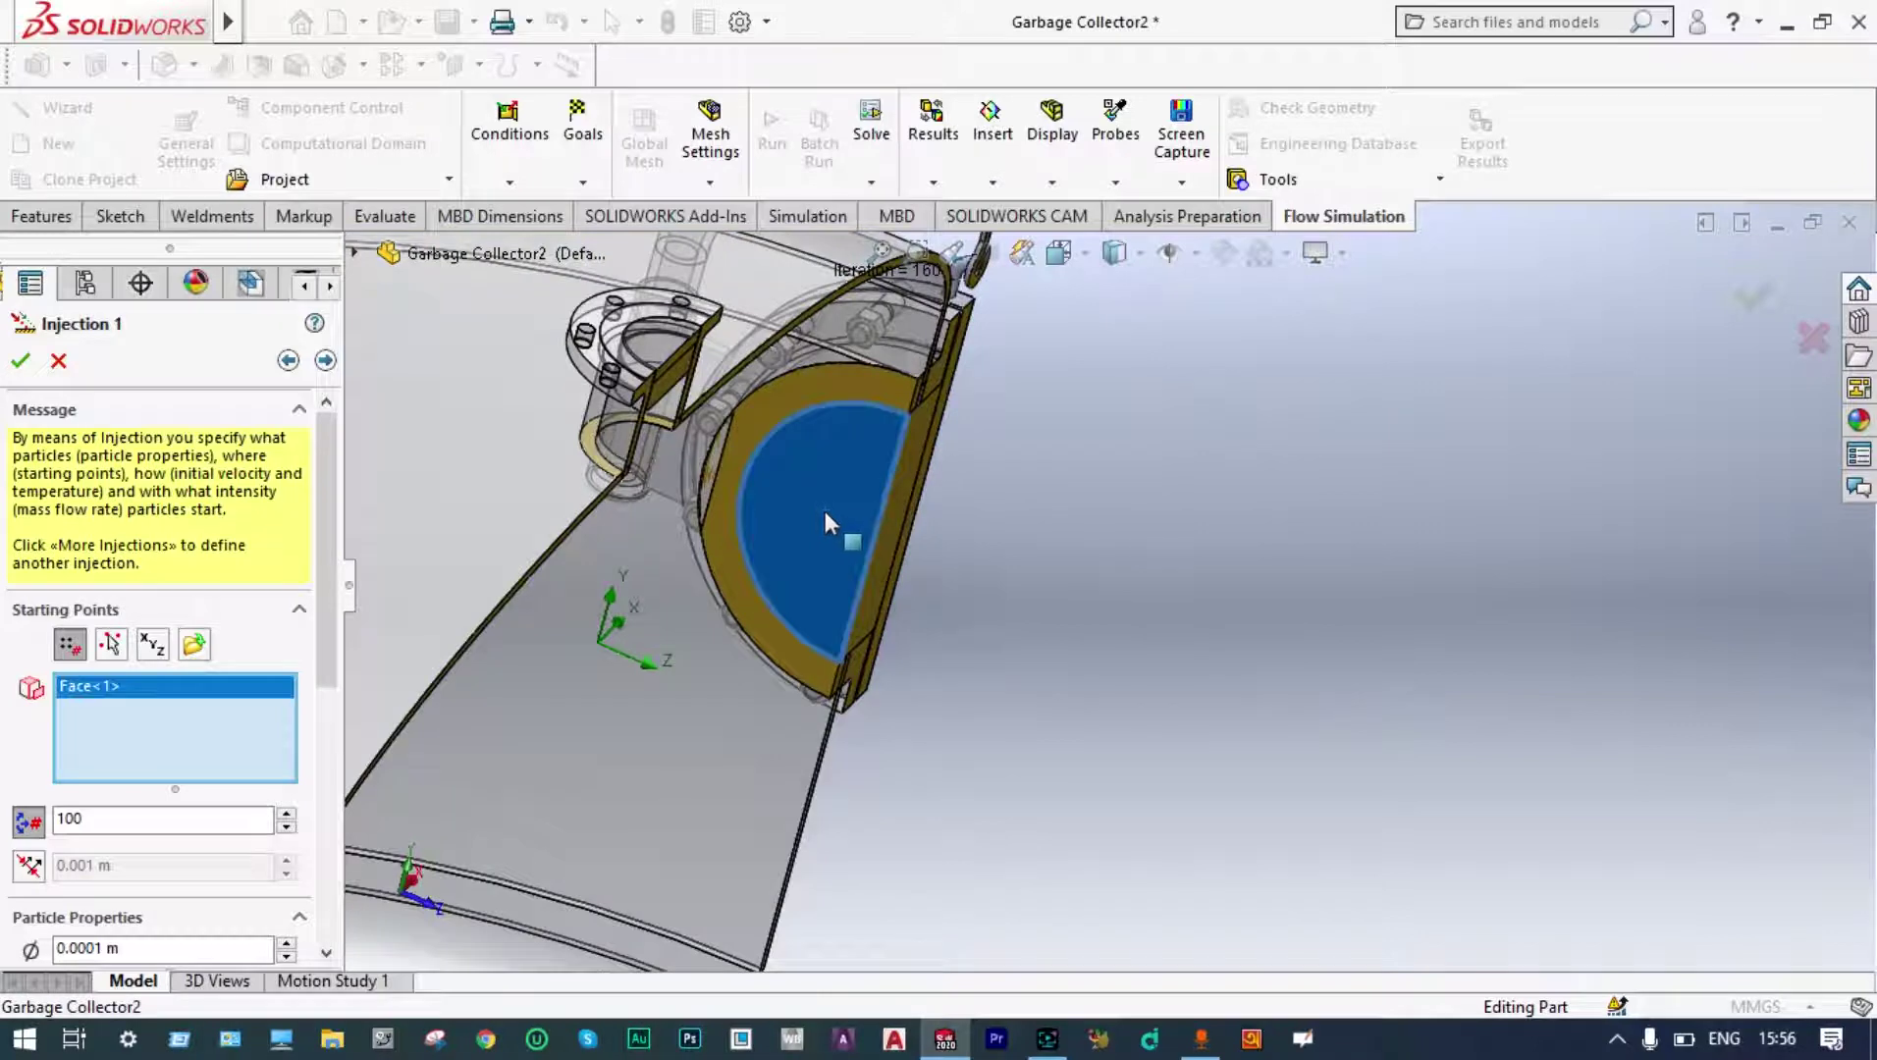
Keep the default physical settings, absorption wall condition and trajectories-and-statistics saving, and run the particle study.
left_click(325, 361)
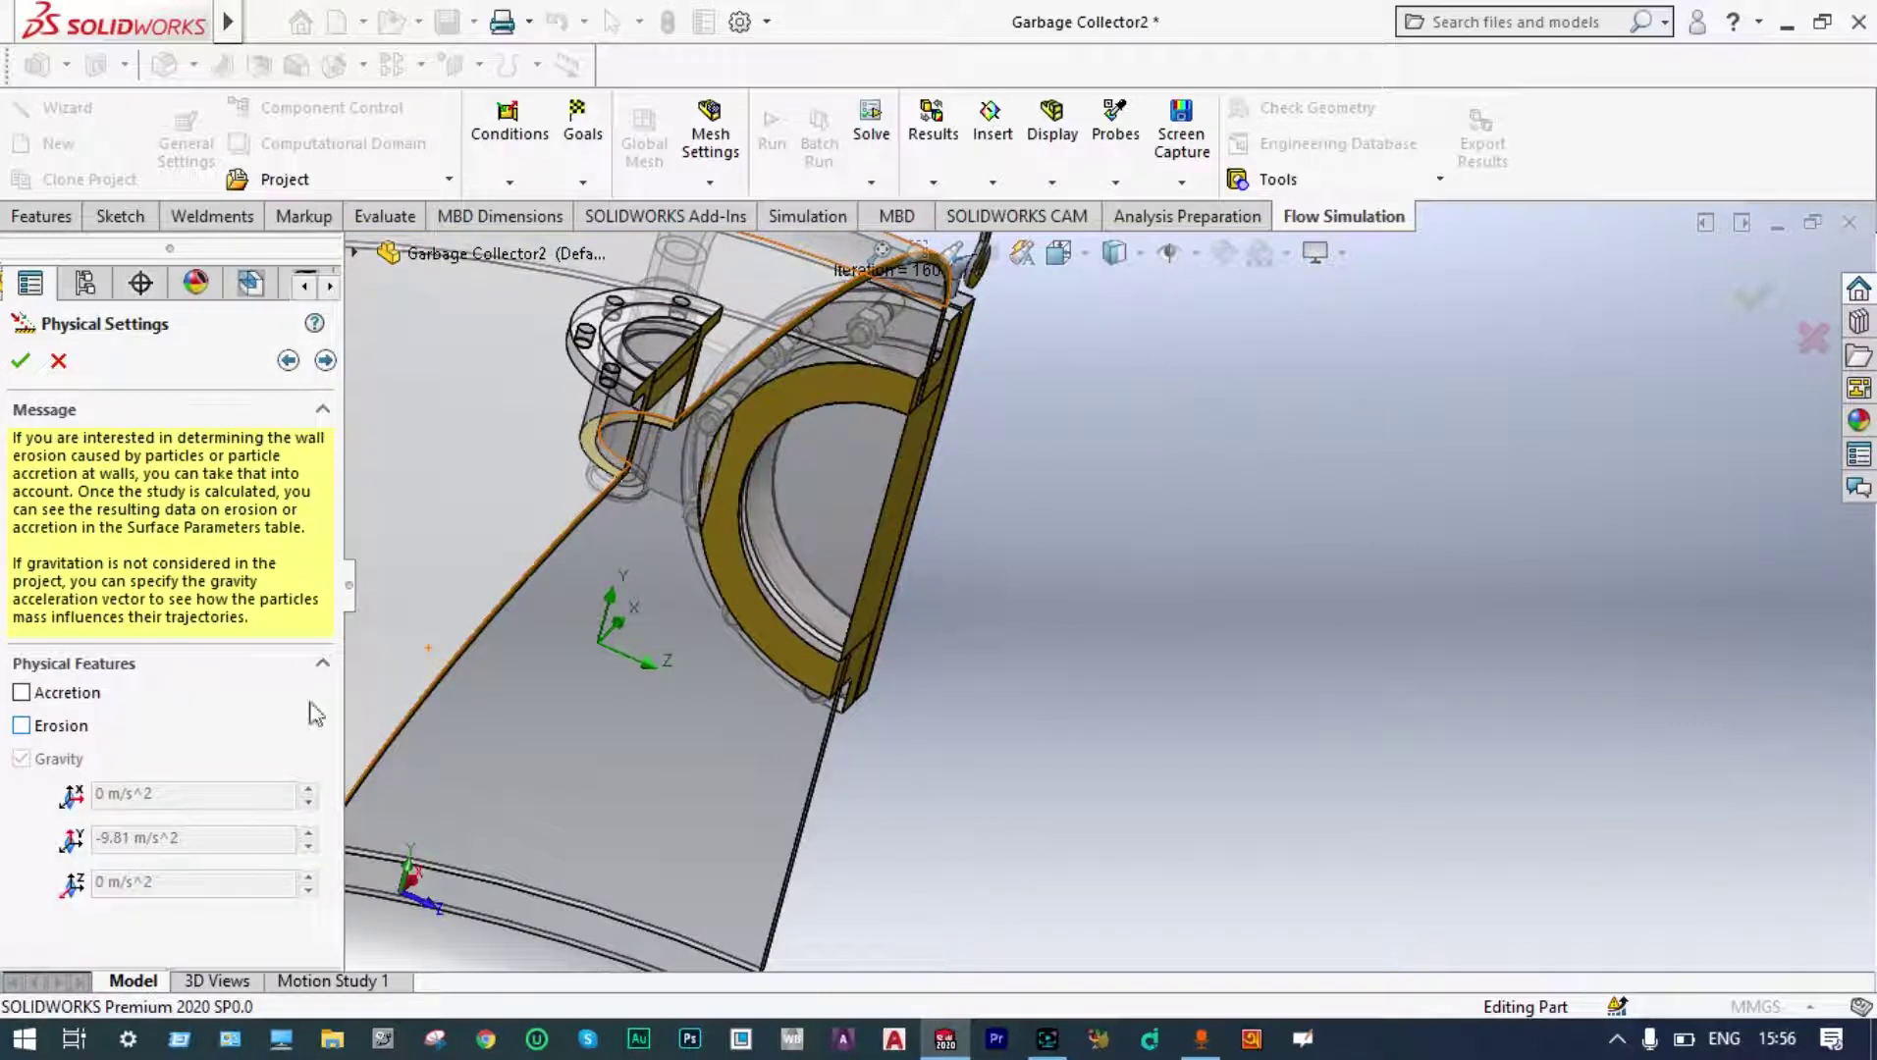
scroll(571, 713, "up", 5)
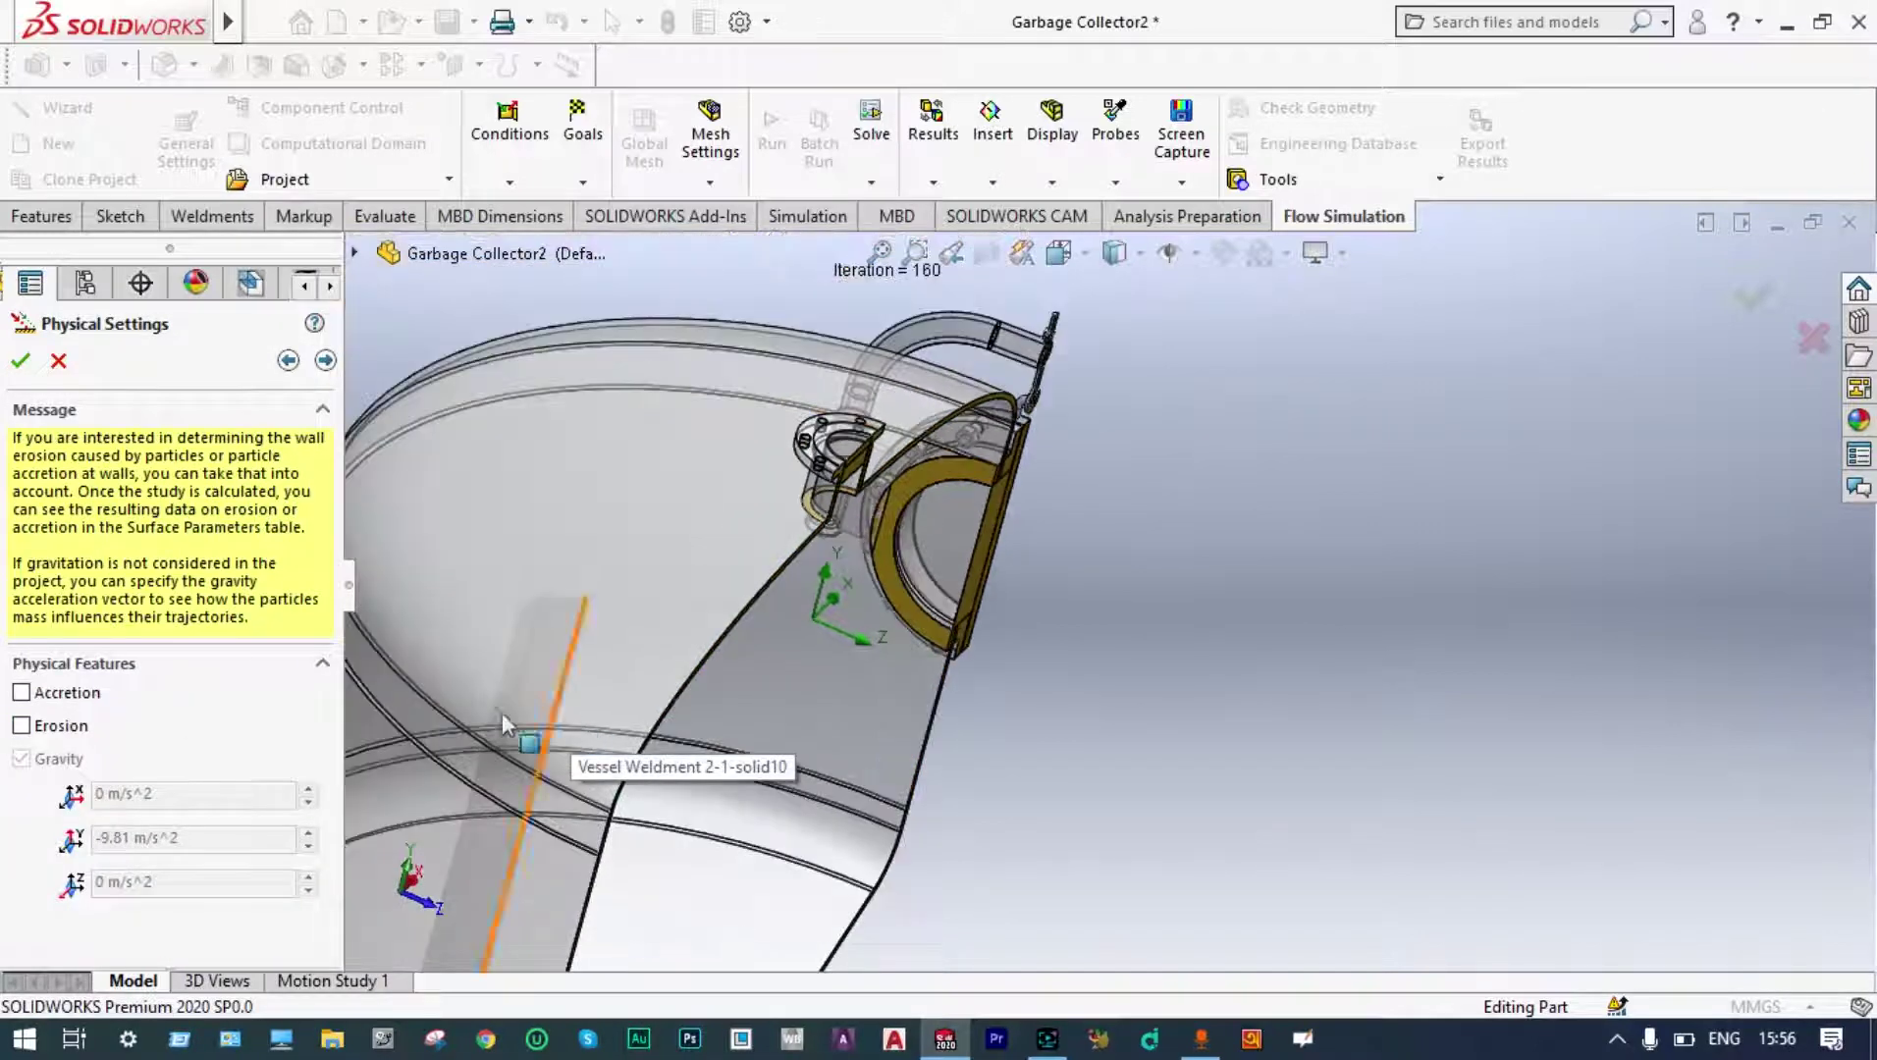
left_click(325, 361)
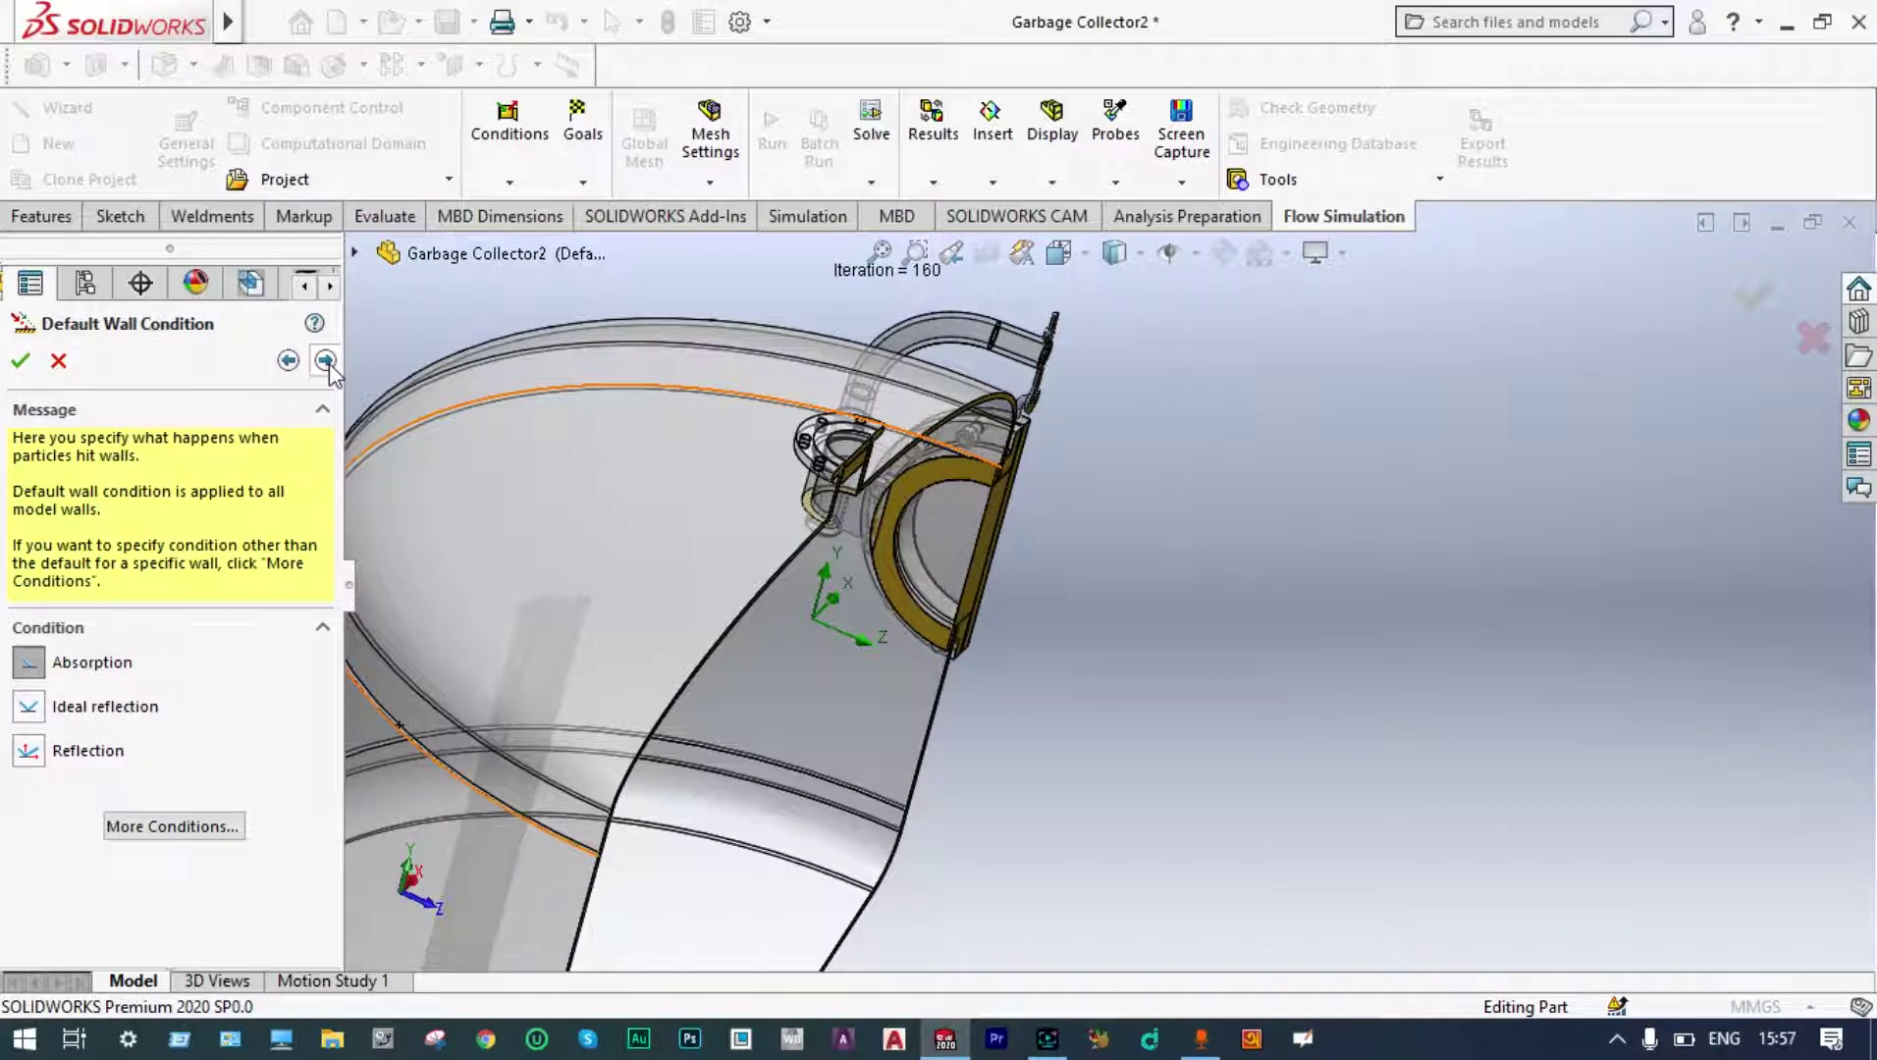
left_click(325, 361)
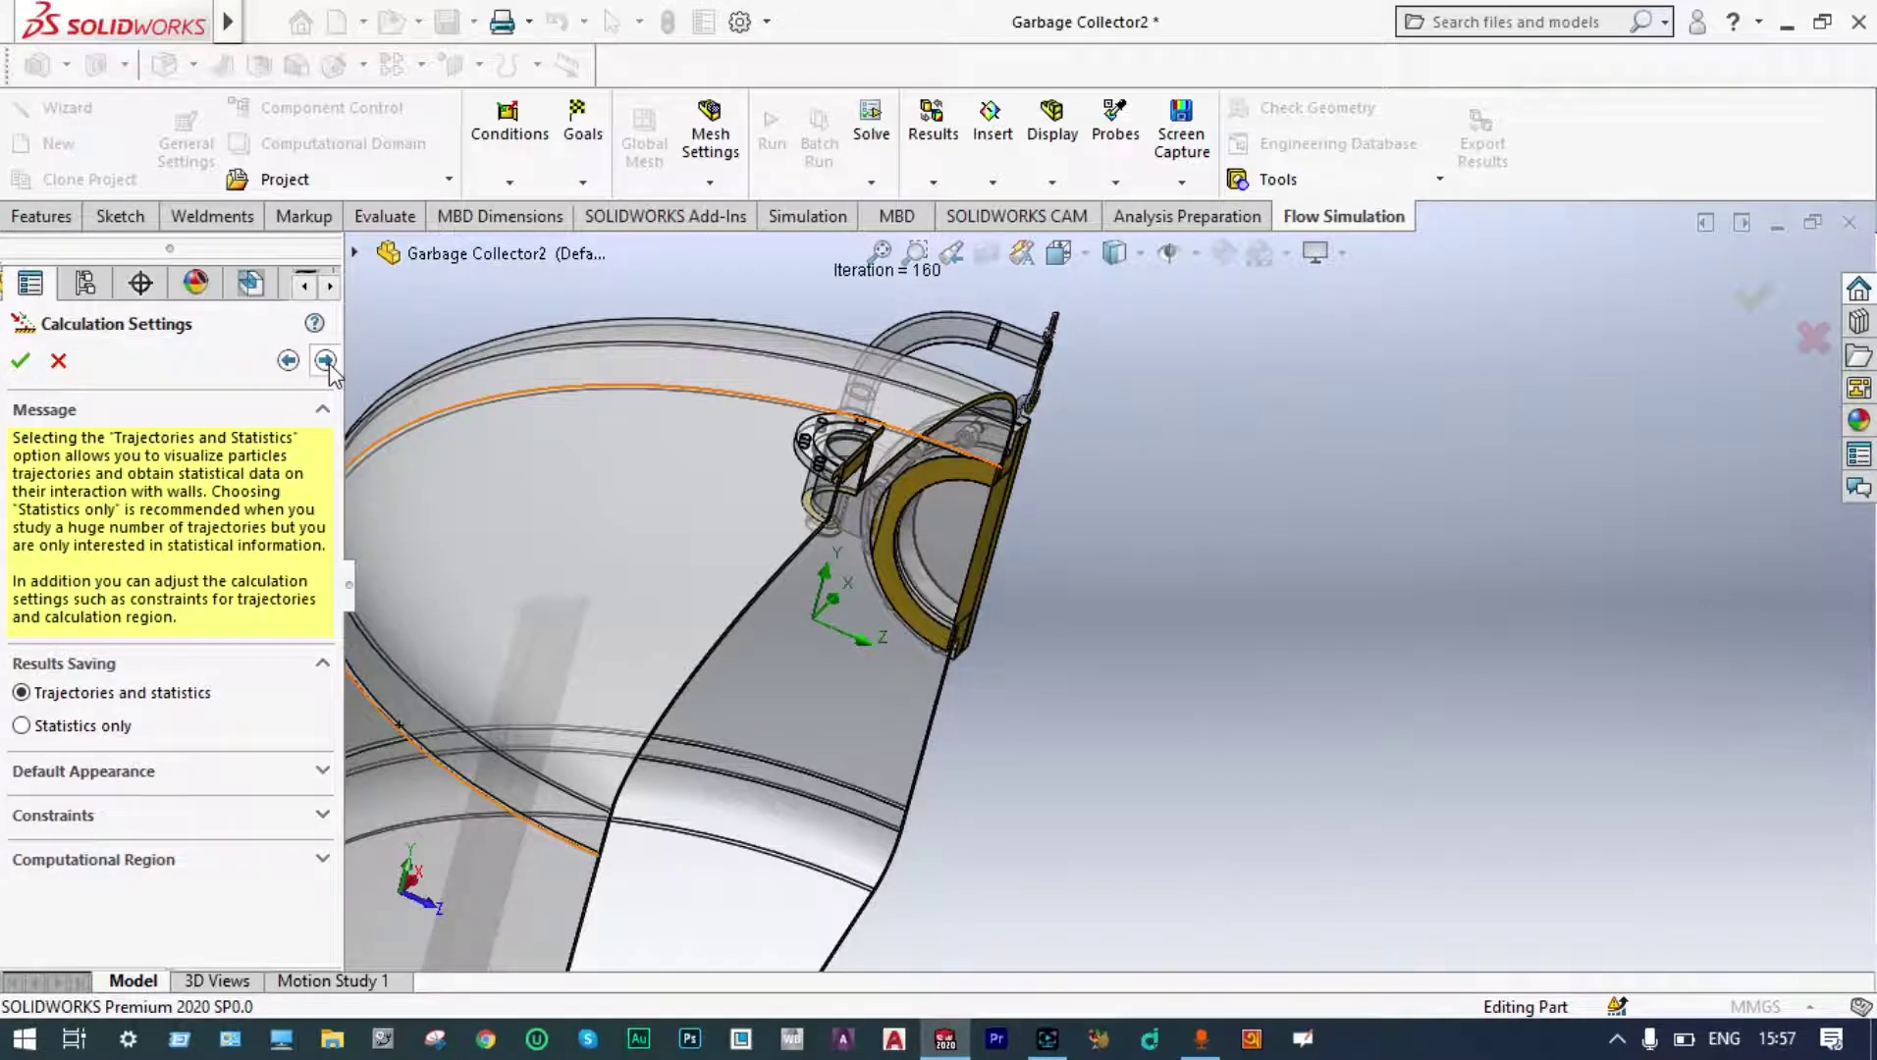
left_click(325, 360)
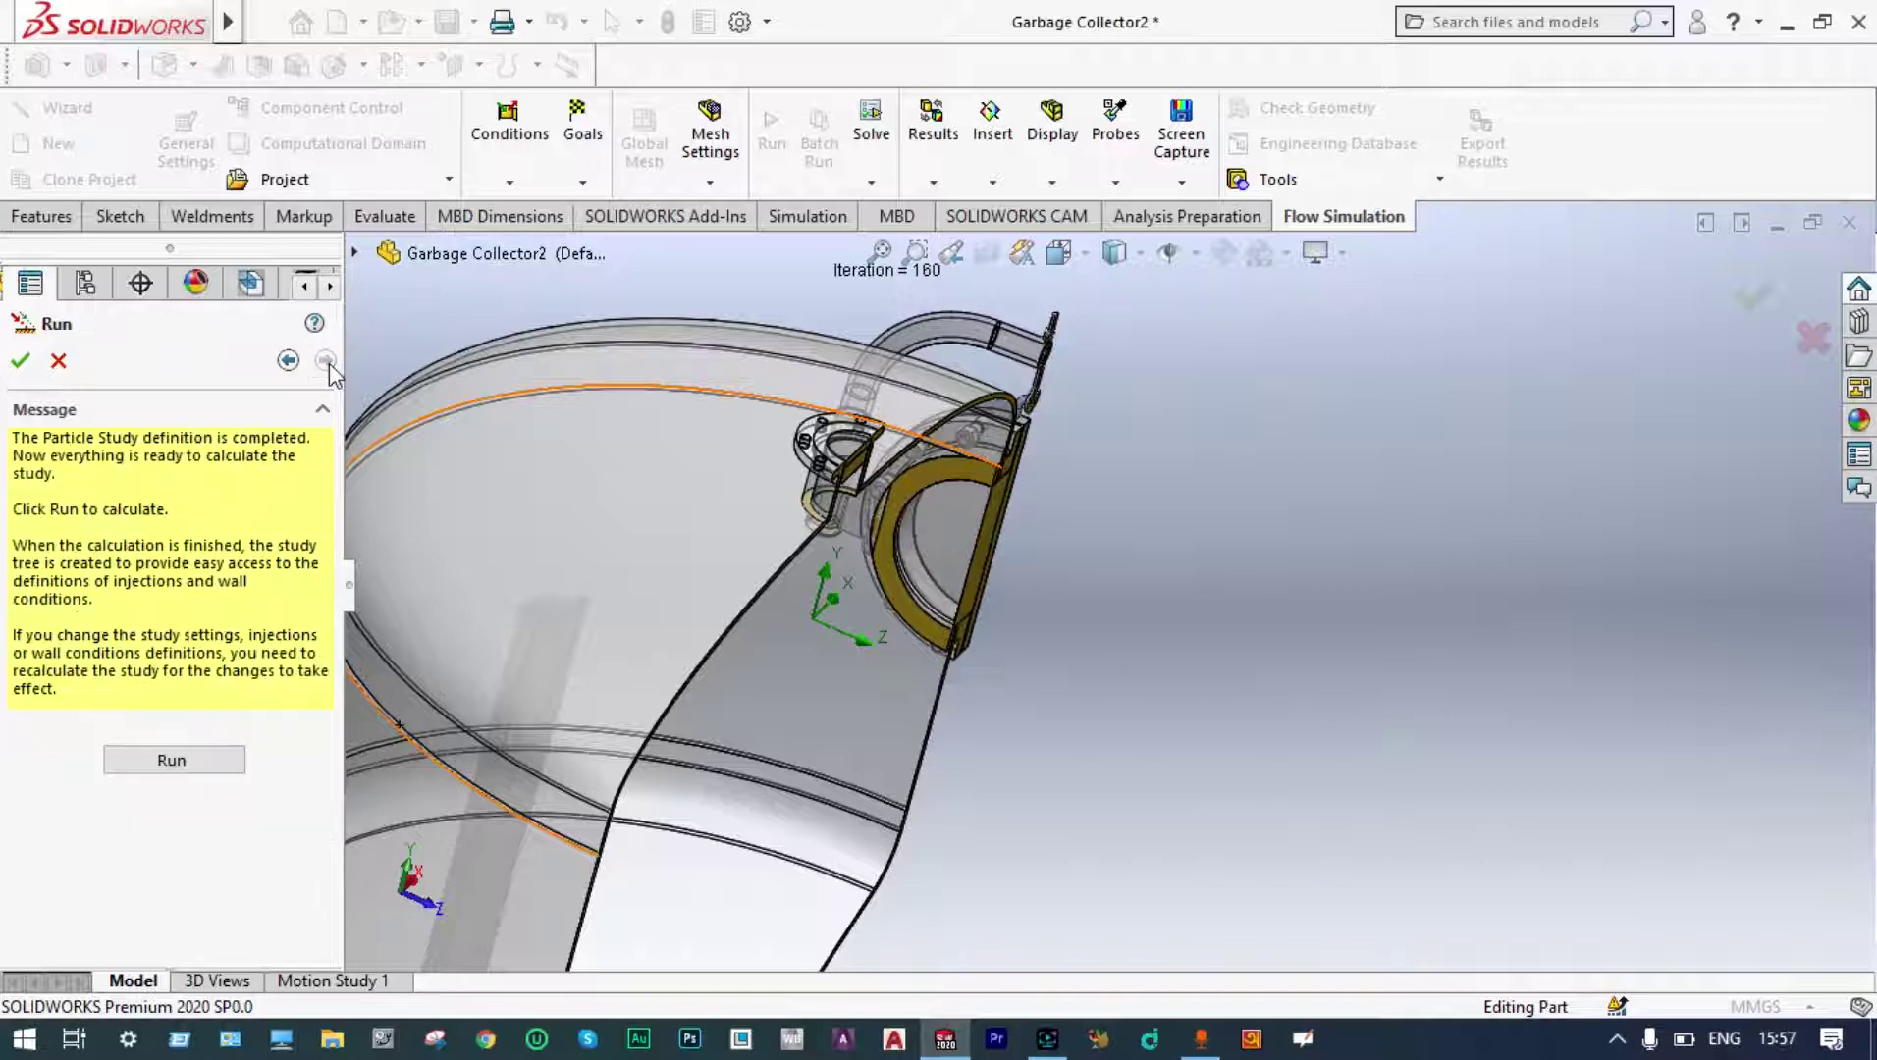
left_click(224, 768)
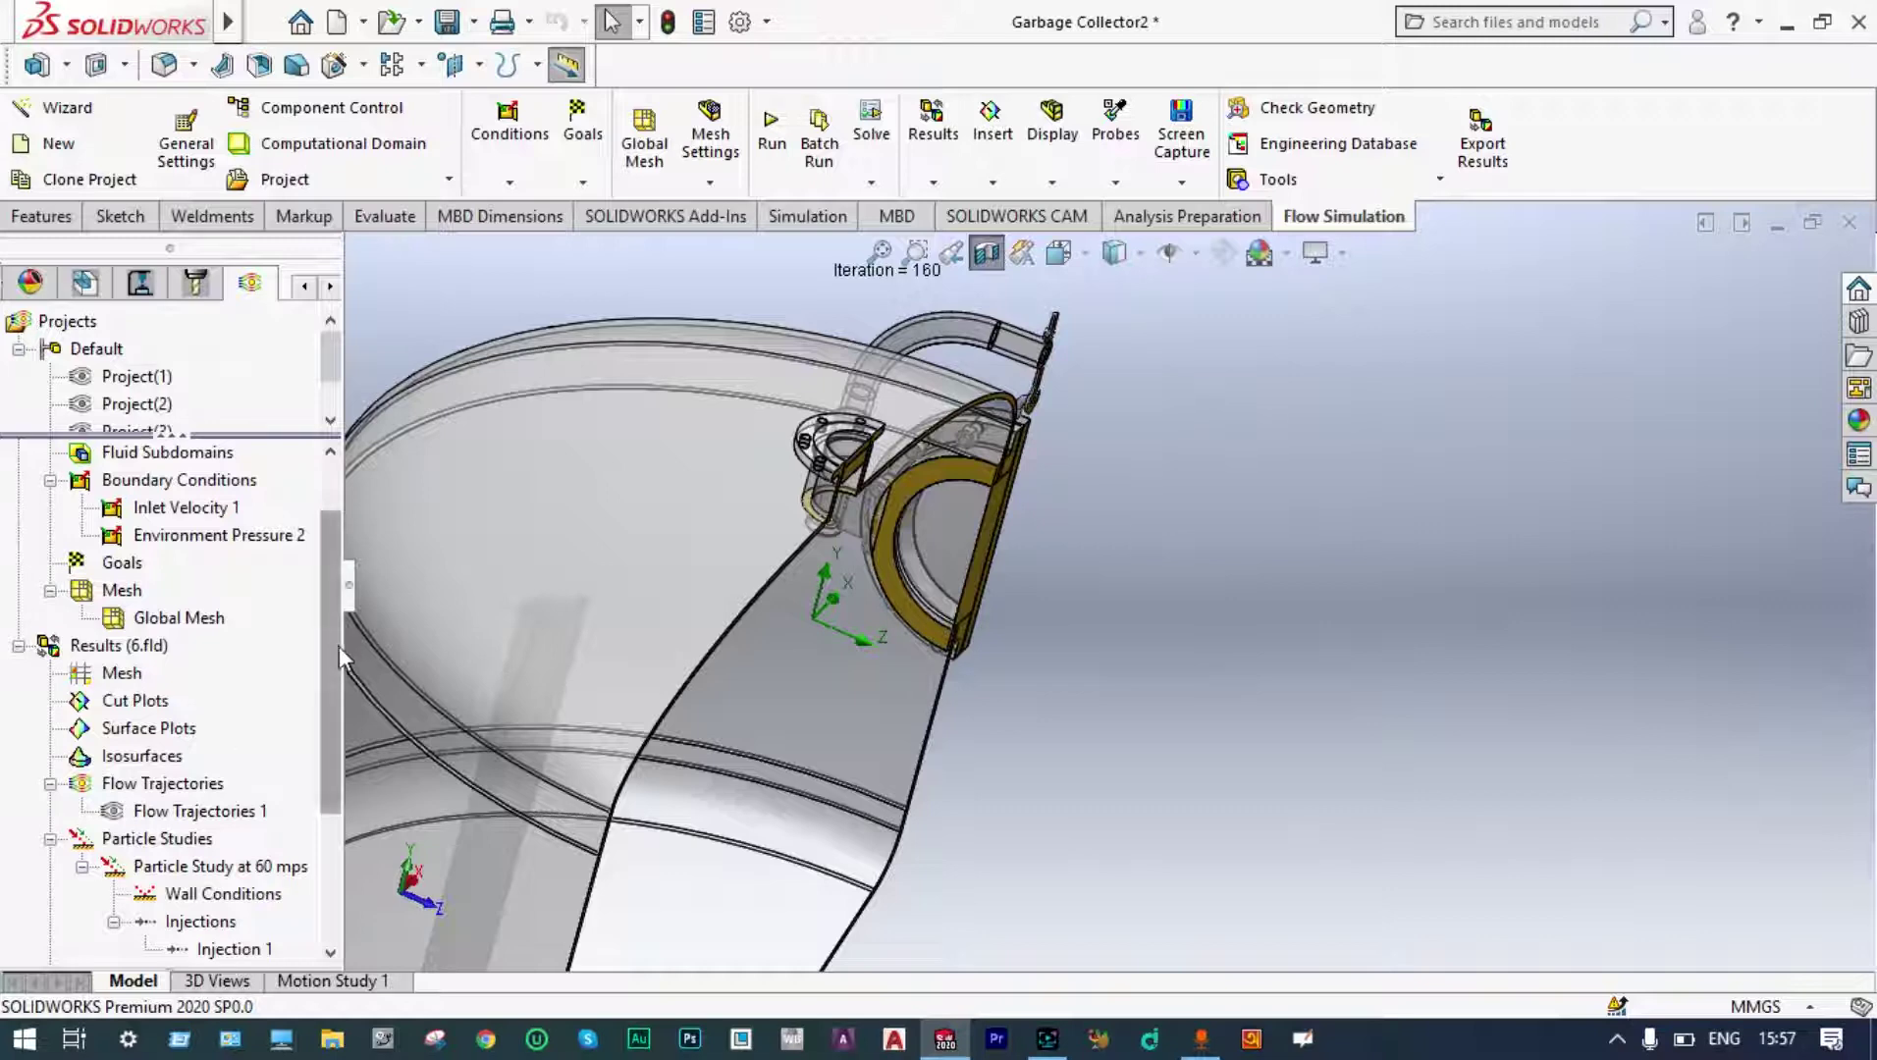
Play the particle study's injection animation and examine the particle paths from the side manway to the top nozzle.
left_click_drag(338, 642, 345, 758)
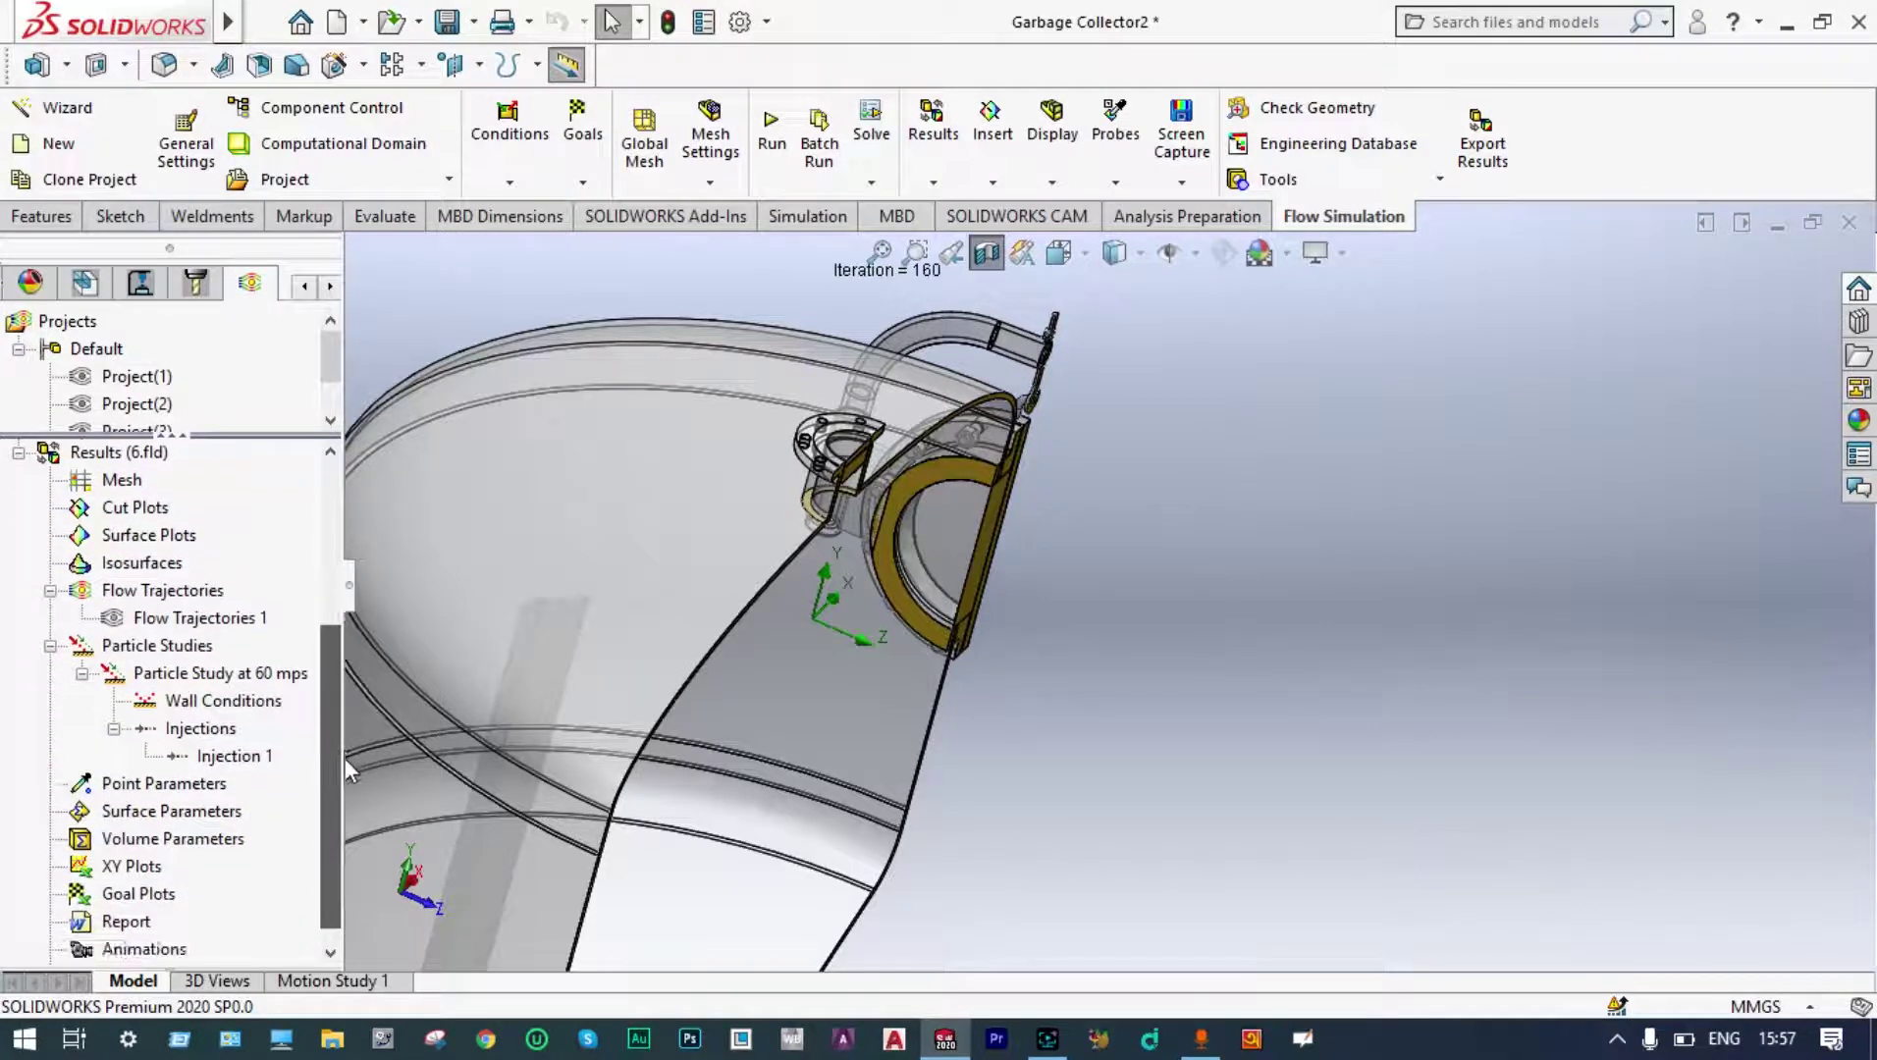
right_click(240, 755)
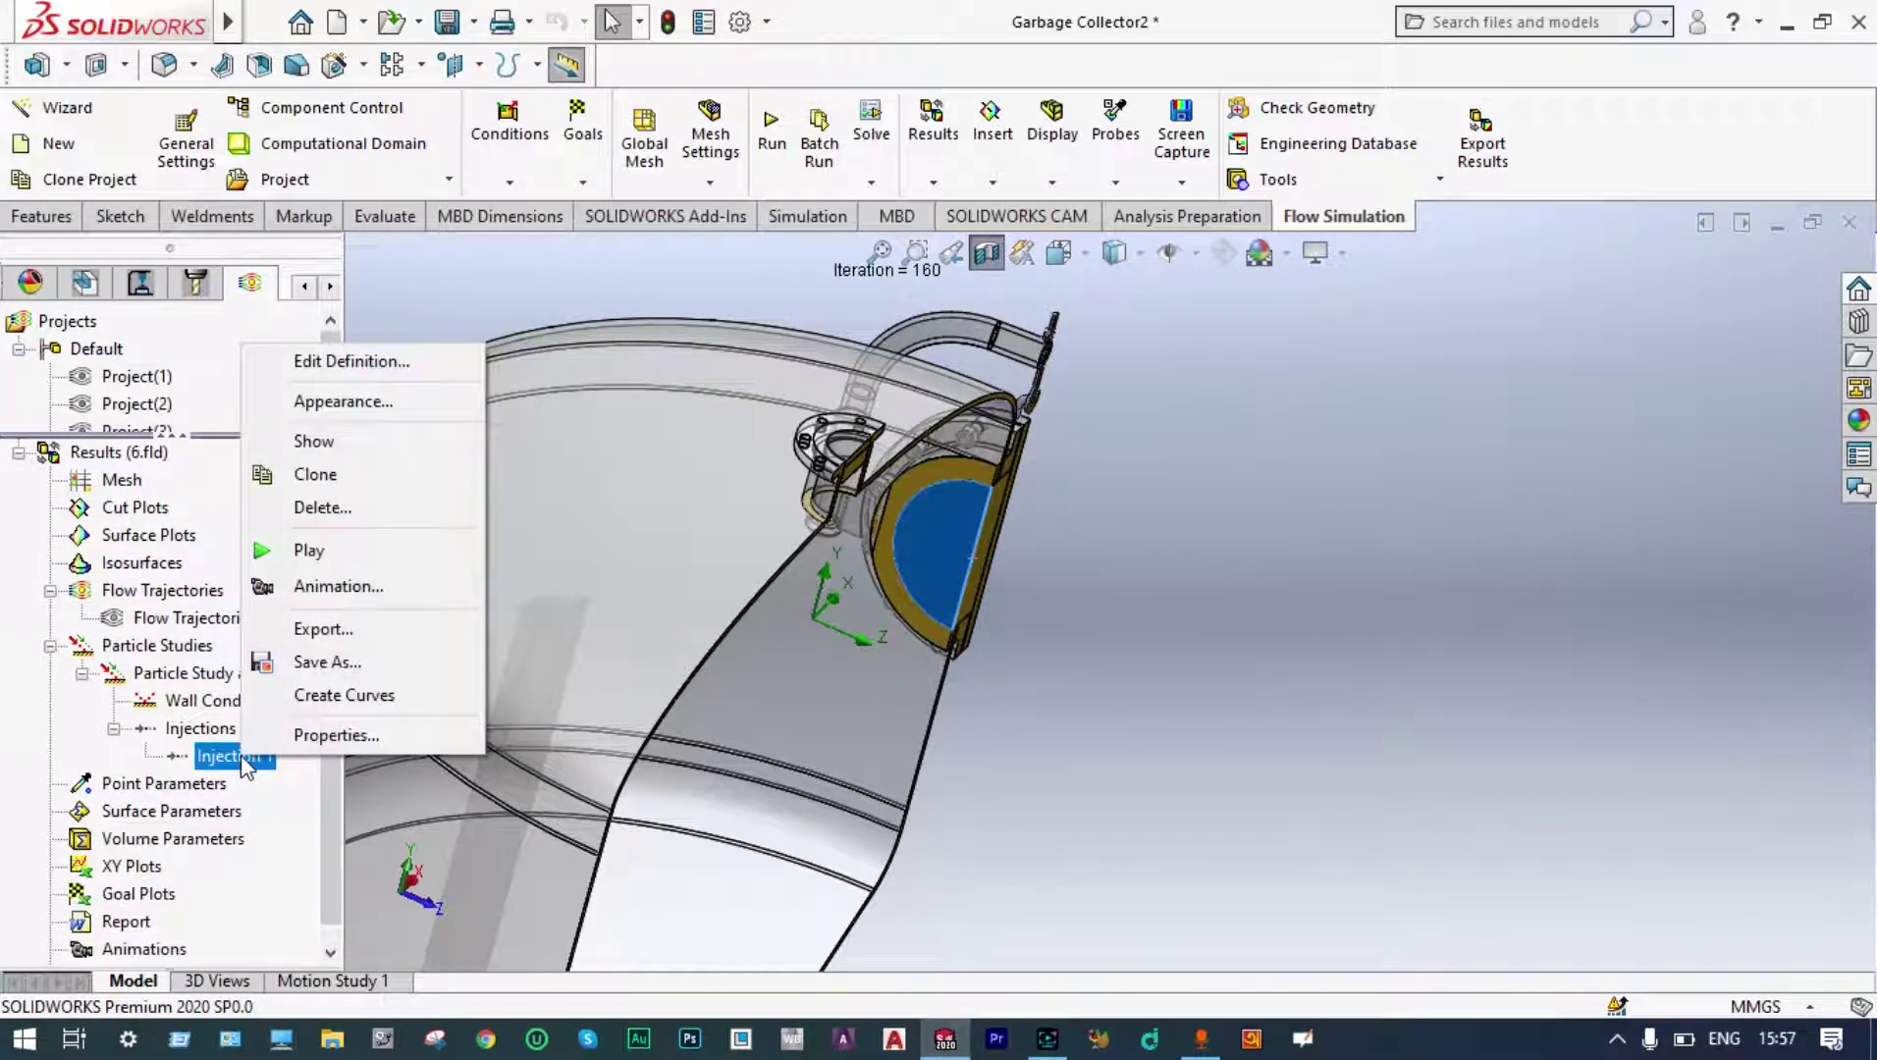
left_click(302, 549)
scroll(1414, 462, "up", 5)
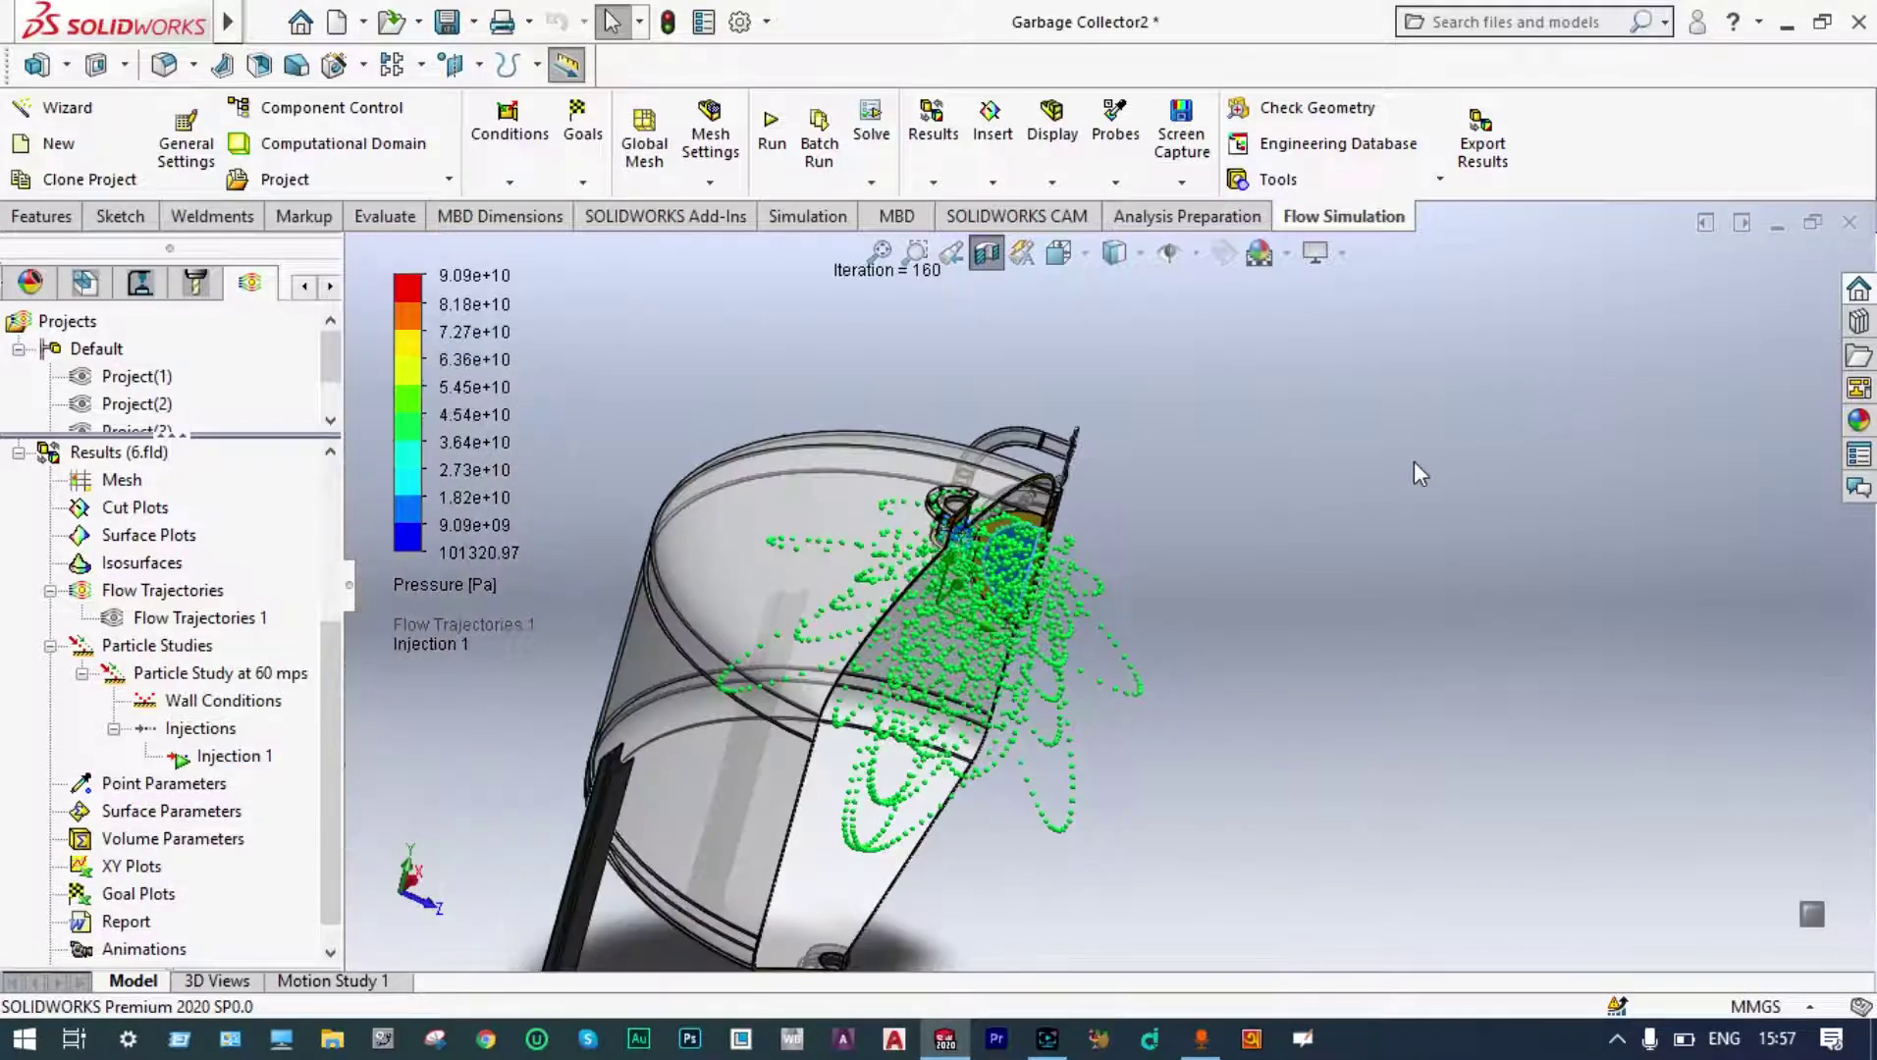
middle_click_drag(1406, 481, 1198, 508)
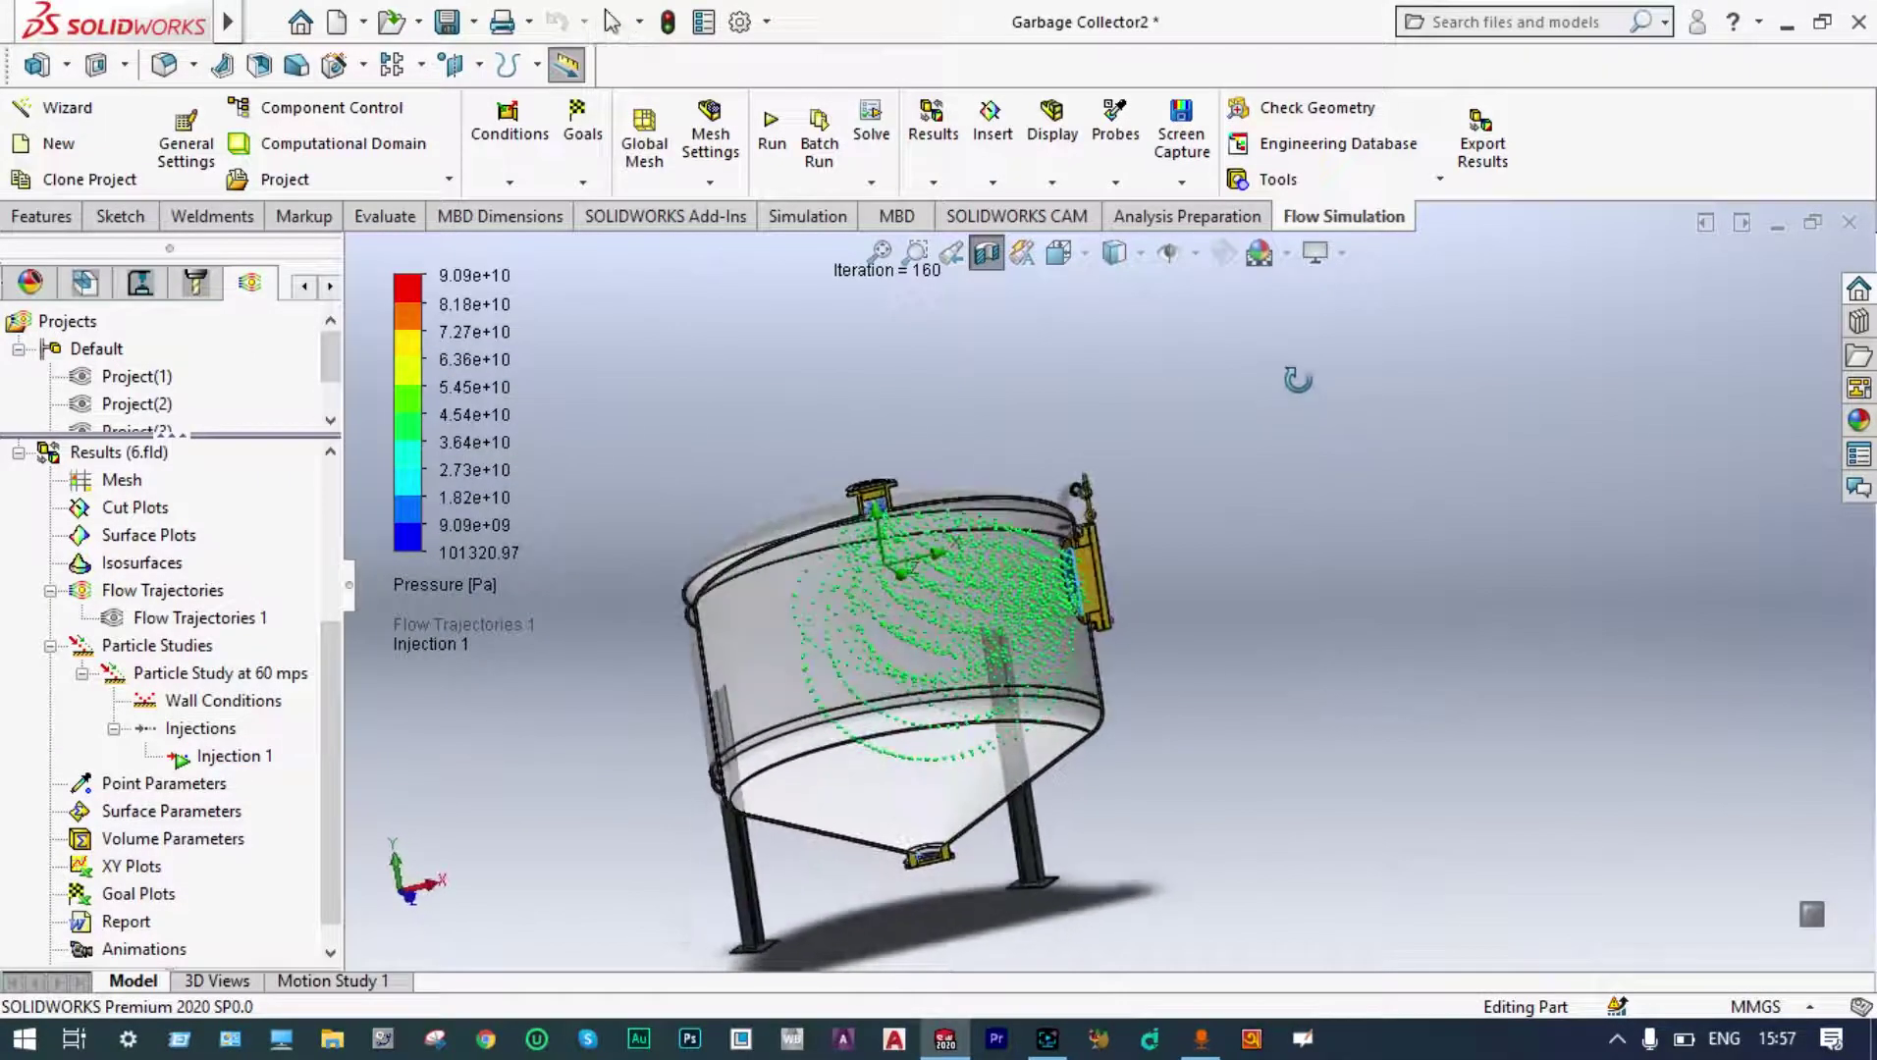
scroll(1001, 618, "down", 6)
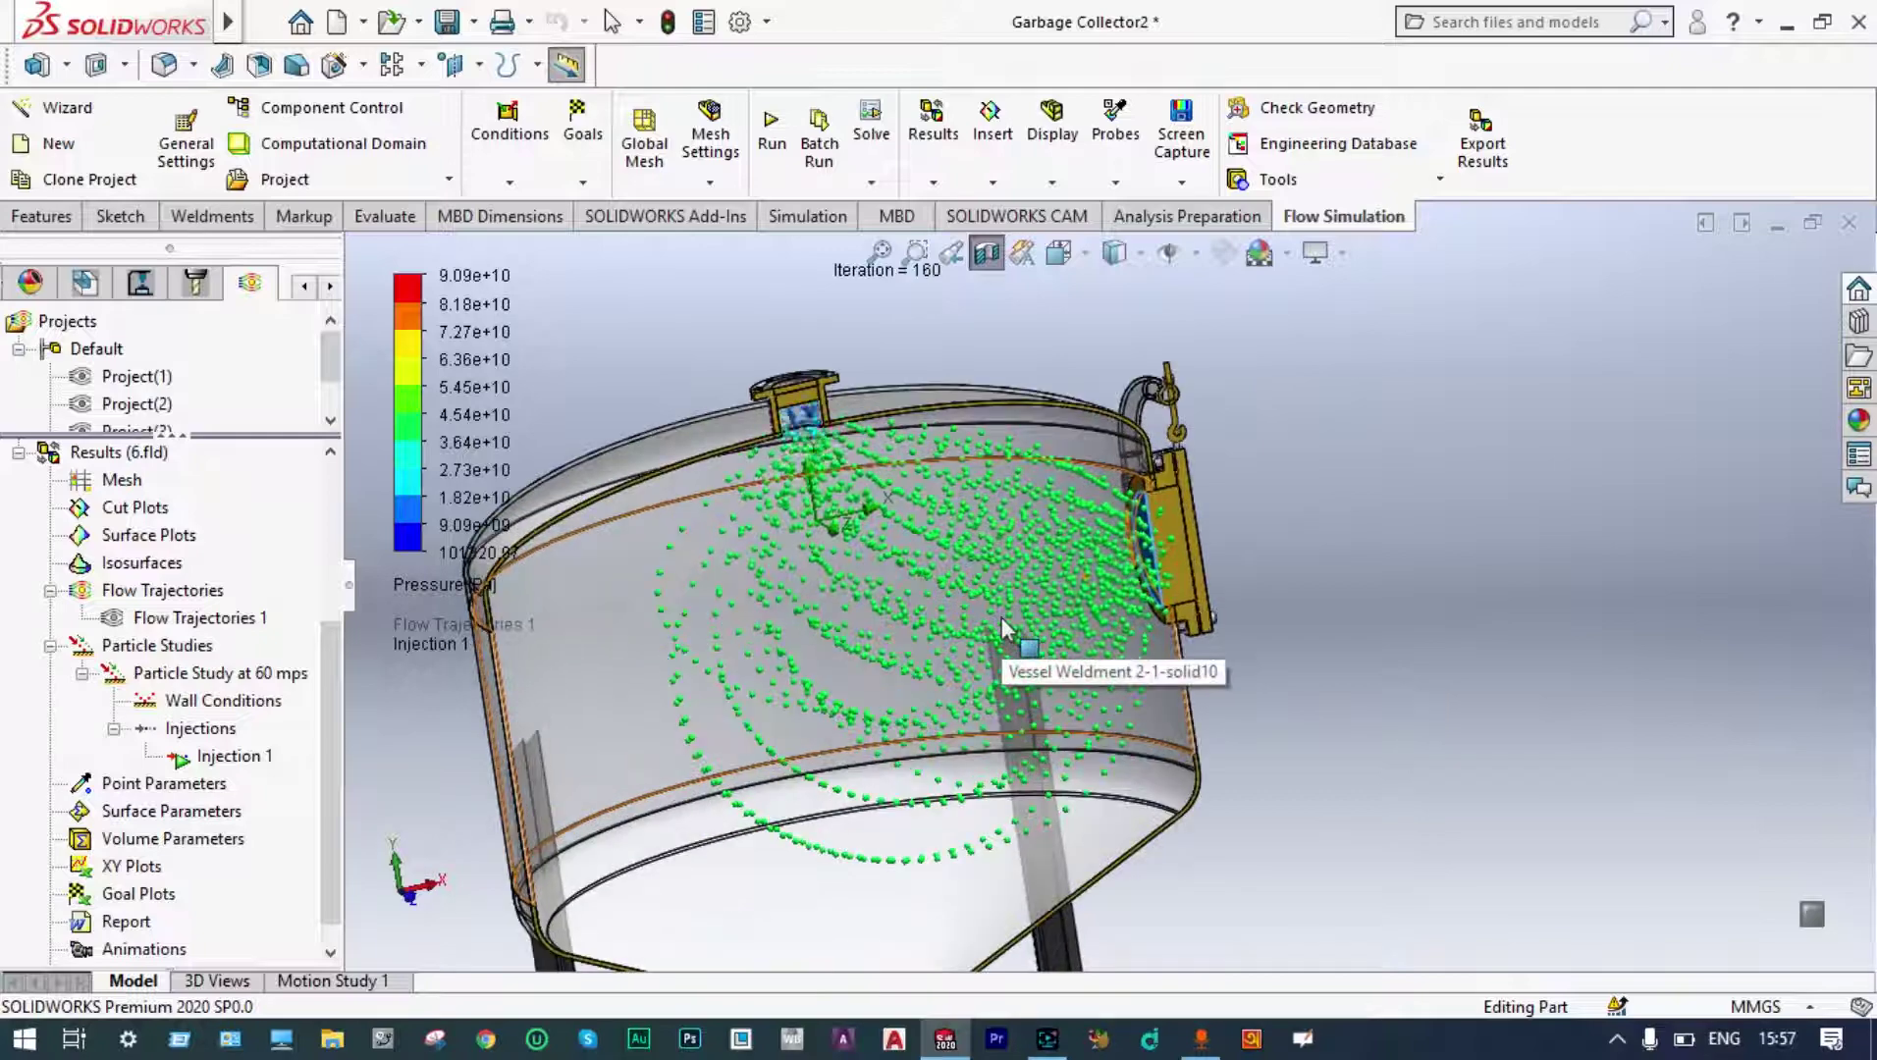
mouse_move(1001, 629)
middle_mouse_down()
mouse_move(982, 619)
mouse_move(992, 589)
mouse_move(982, 601)
middle_mouse_up()
scroll(1001, 599, "down", 2)
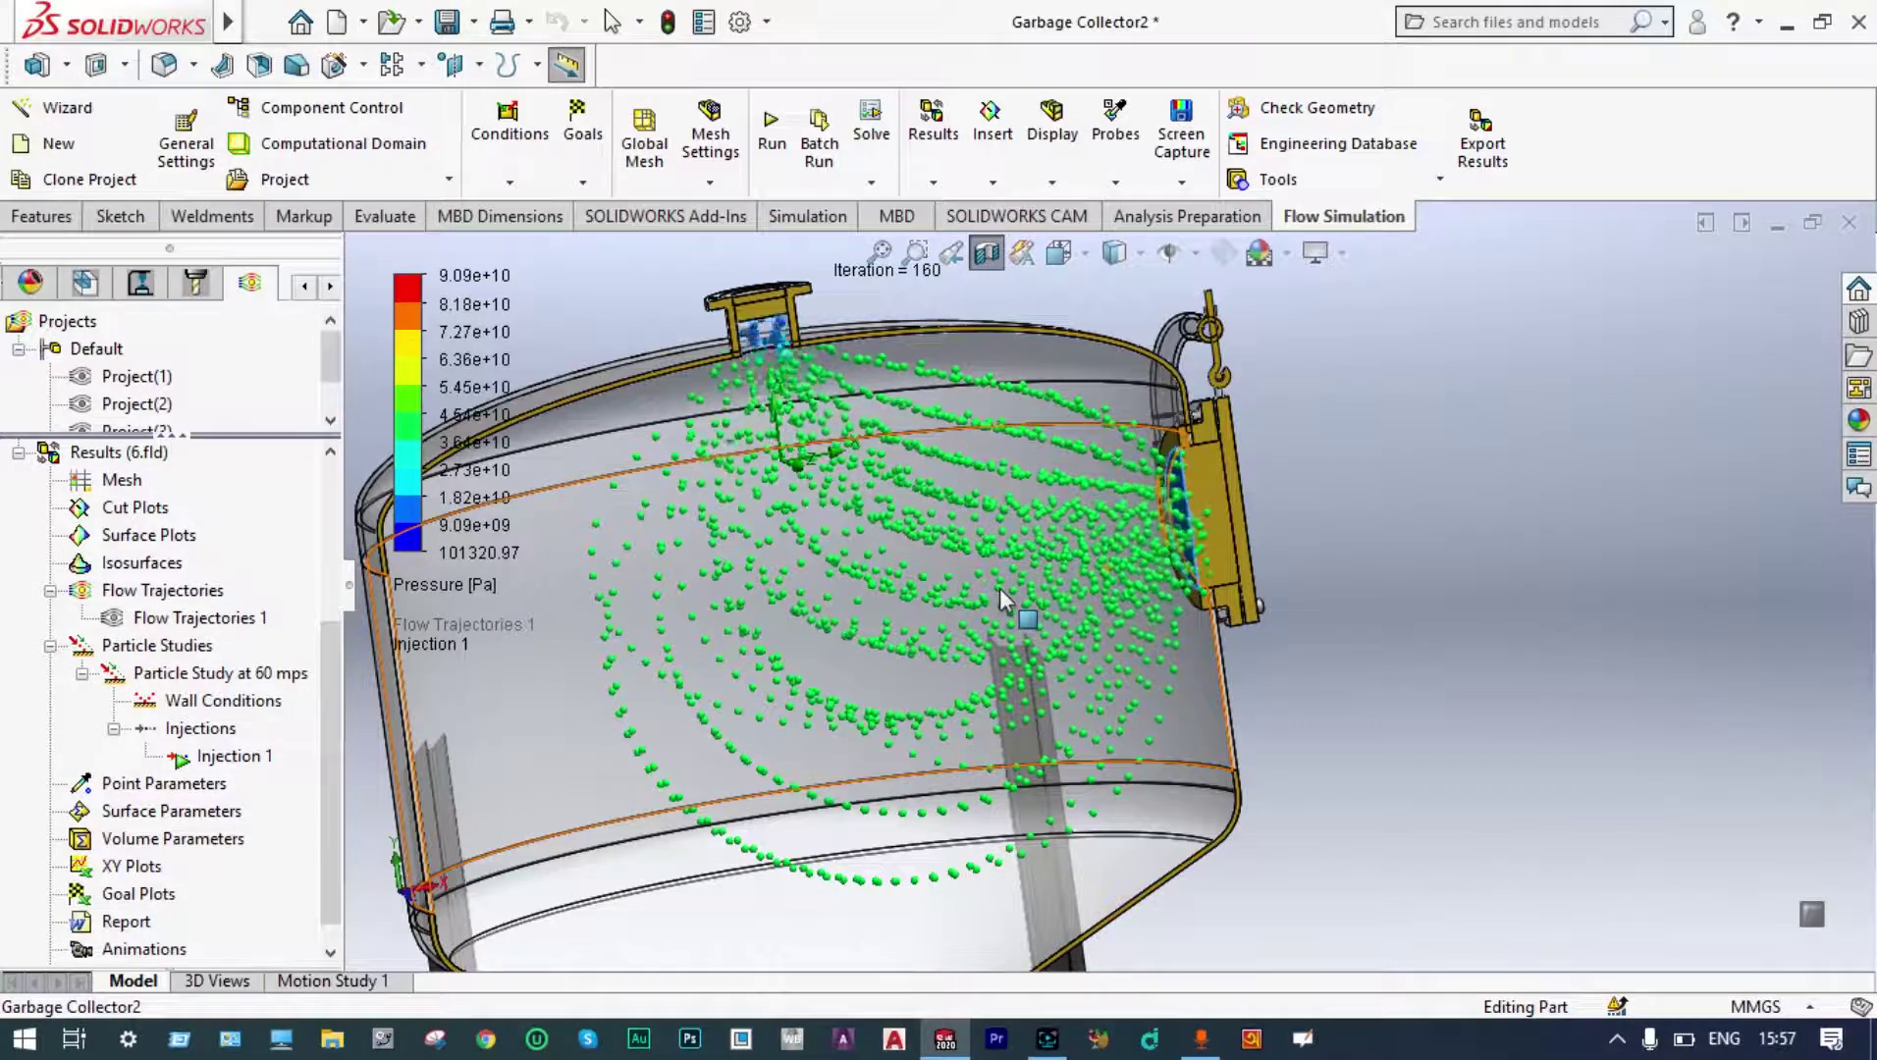
Insert a surface parameters result and enable only the Number of Particles parameter.
right_click(170, 813)
left_click(215, 835)
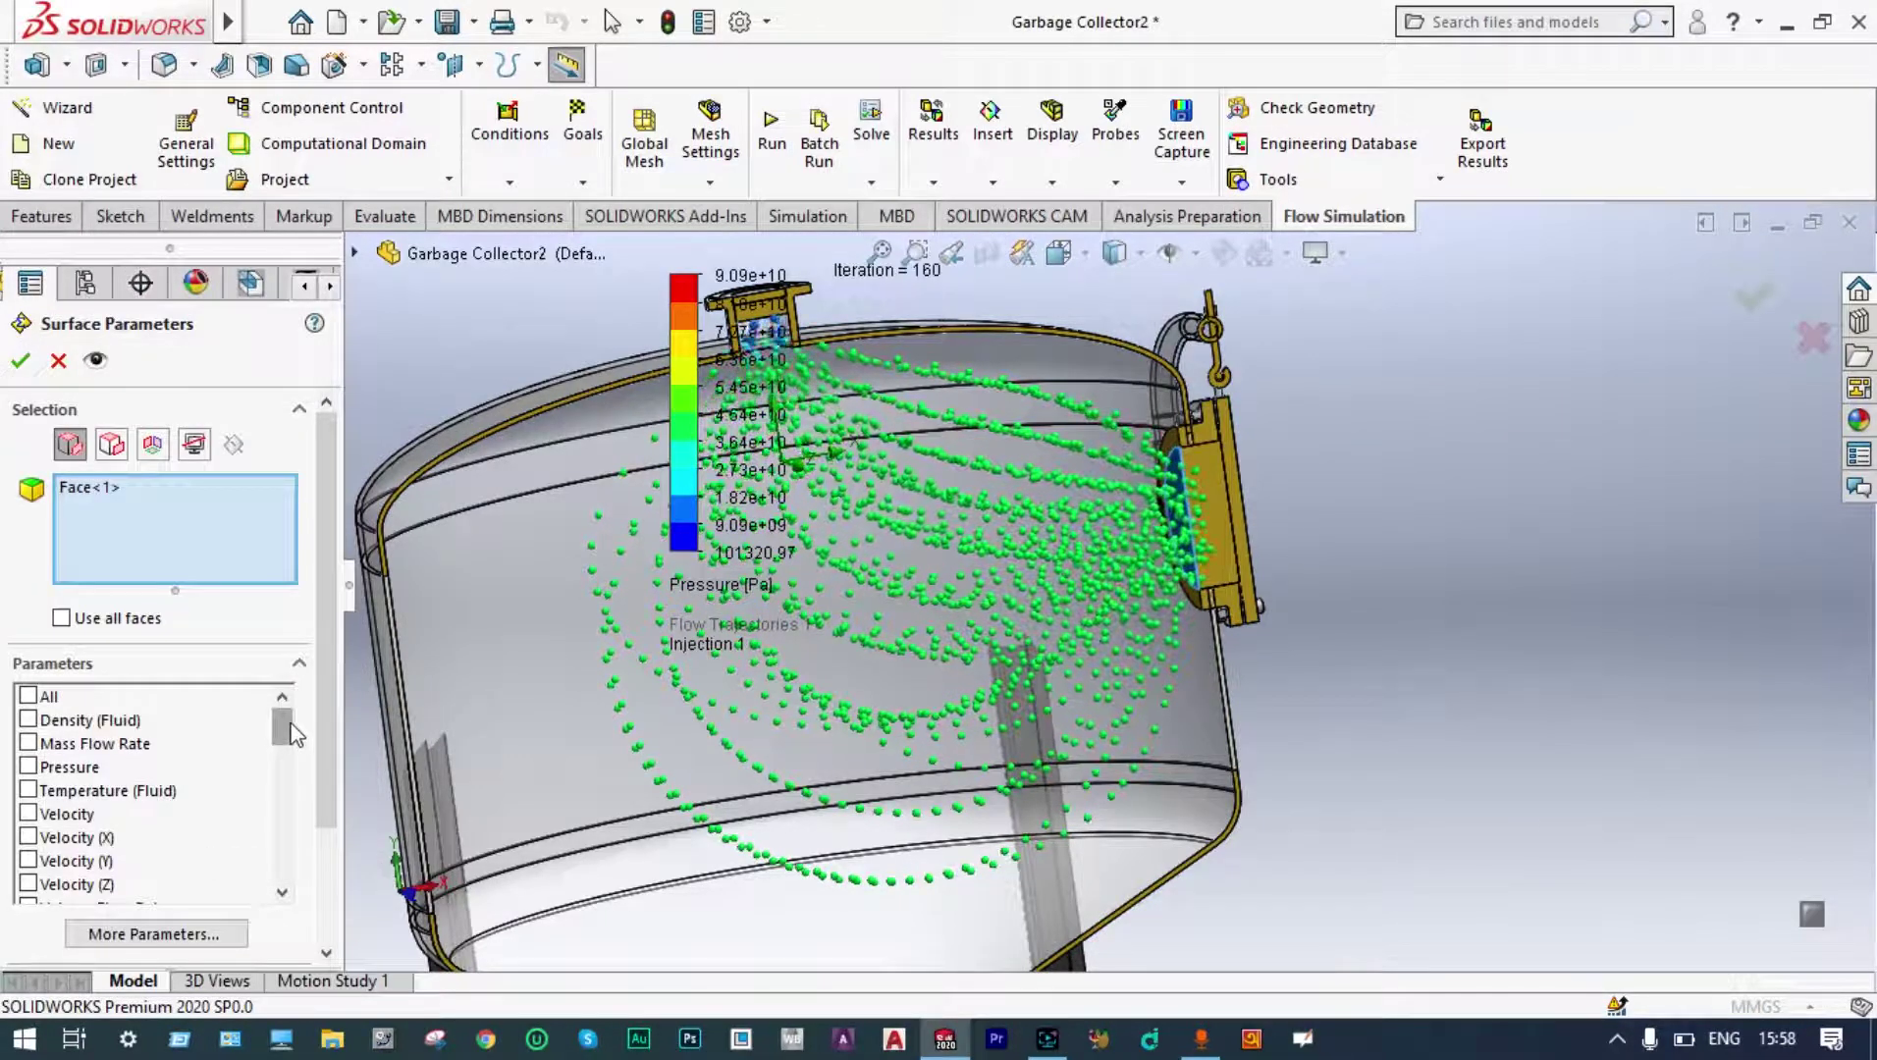
left_click_drag(284, 735, 285, 871)
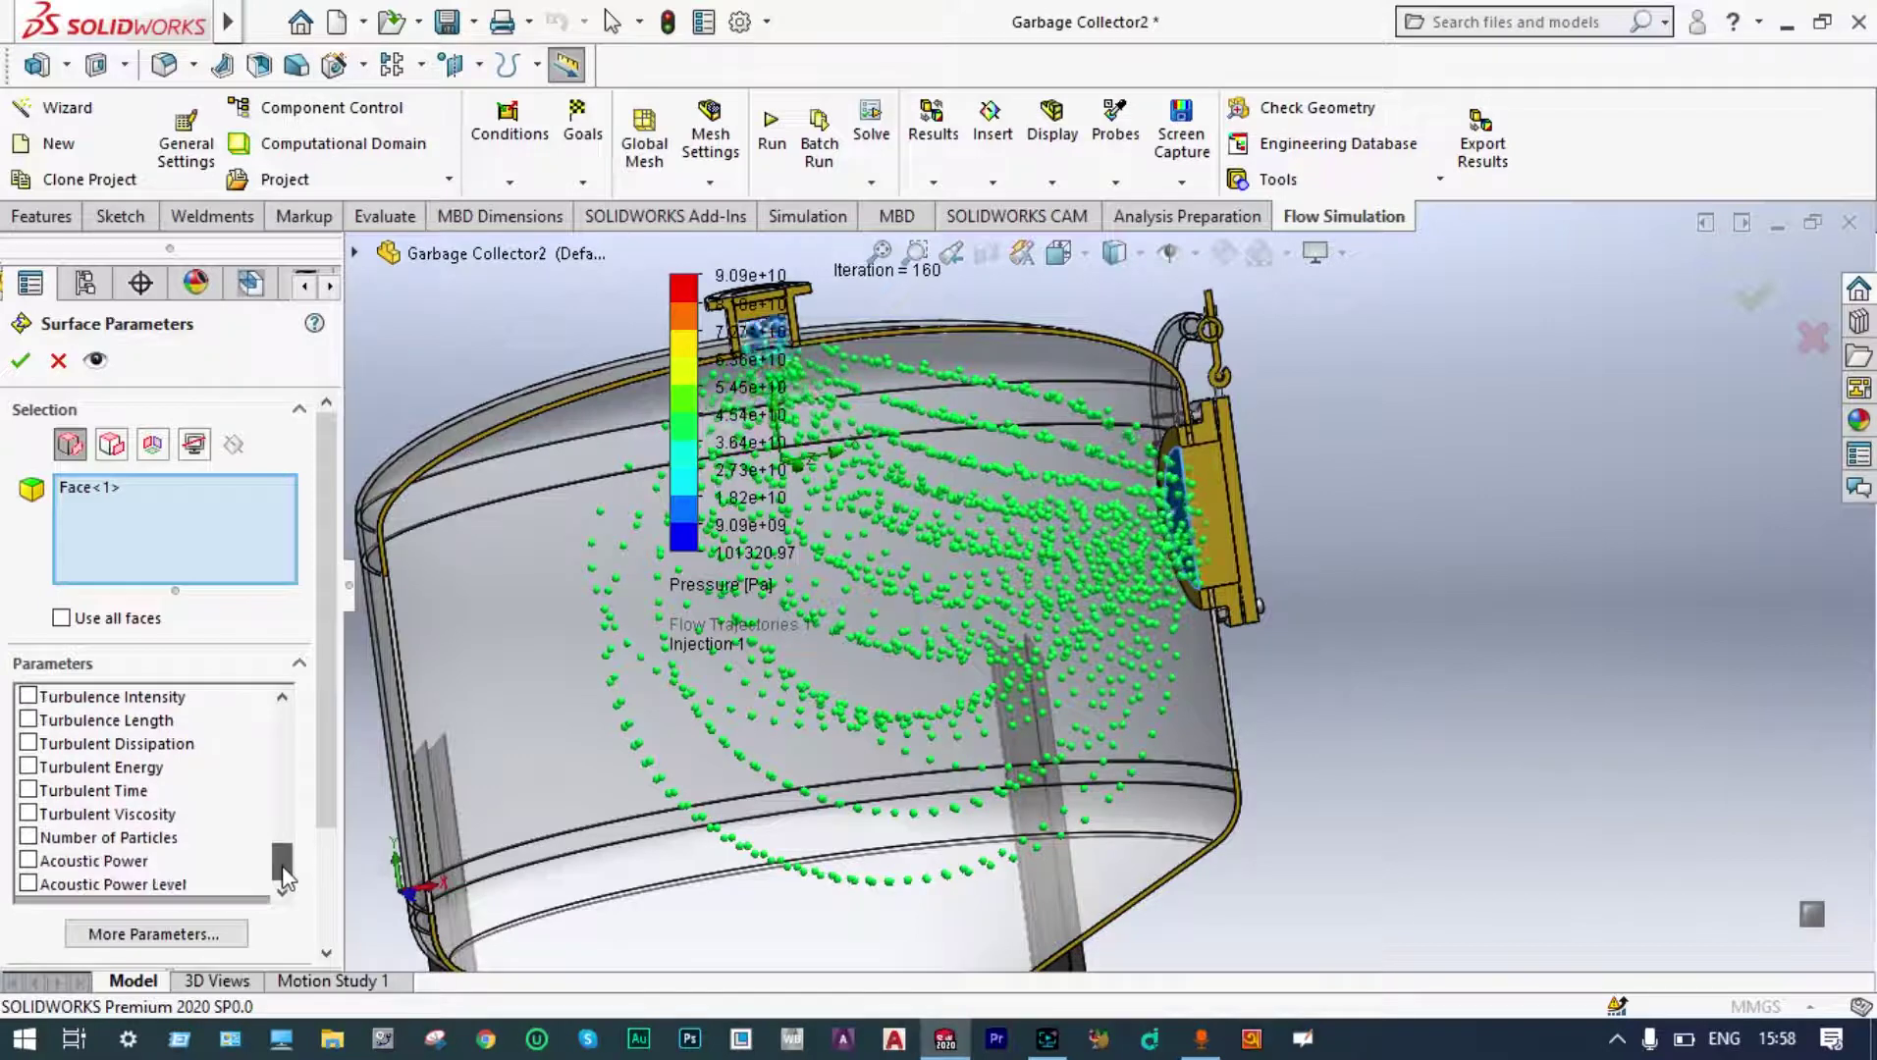
left_click(29, 838)
left_click_drag(334, 808, 334, 822)
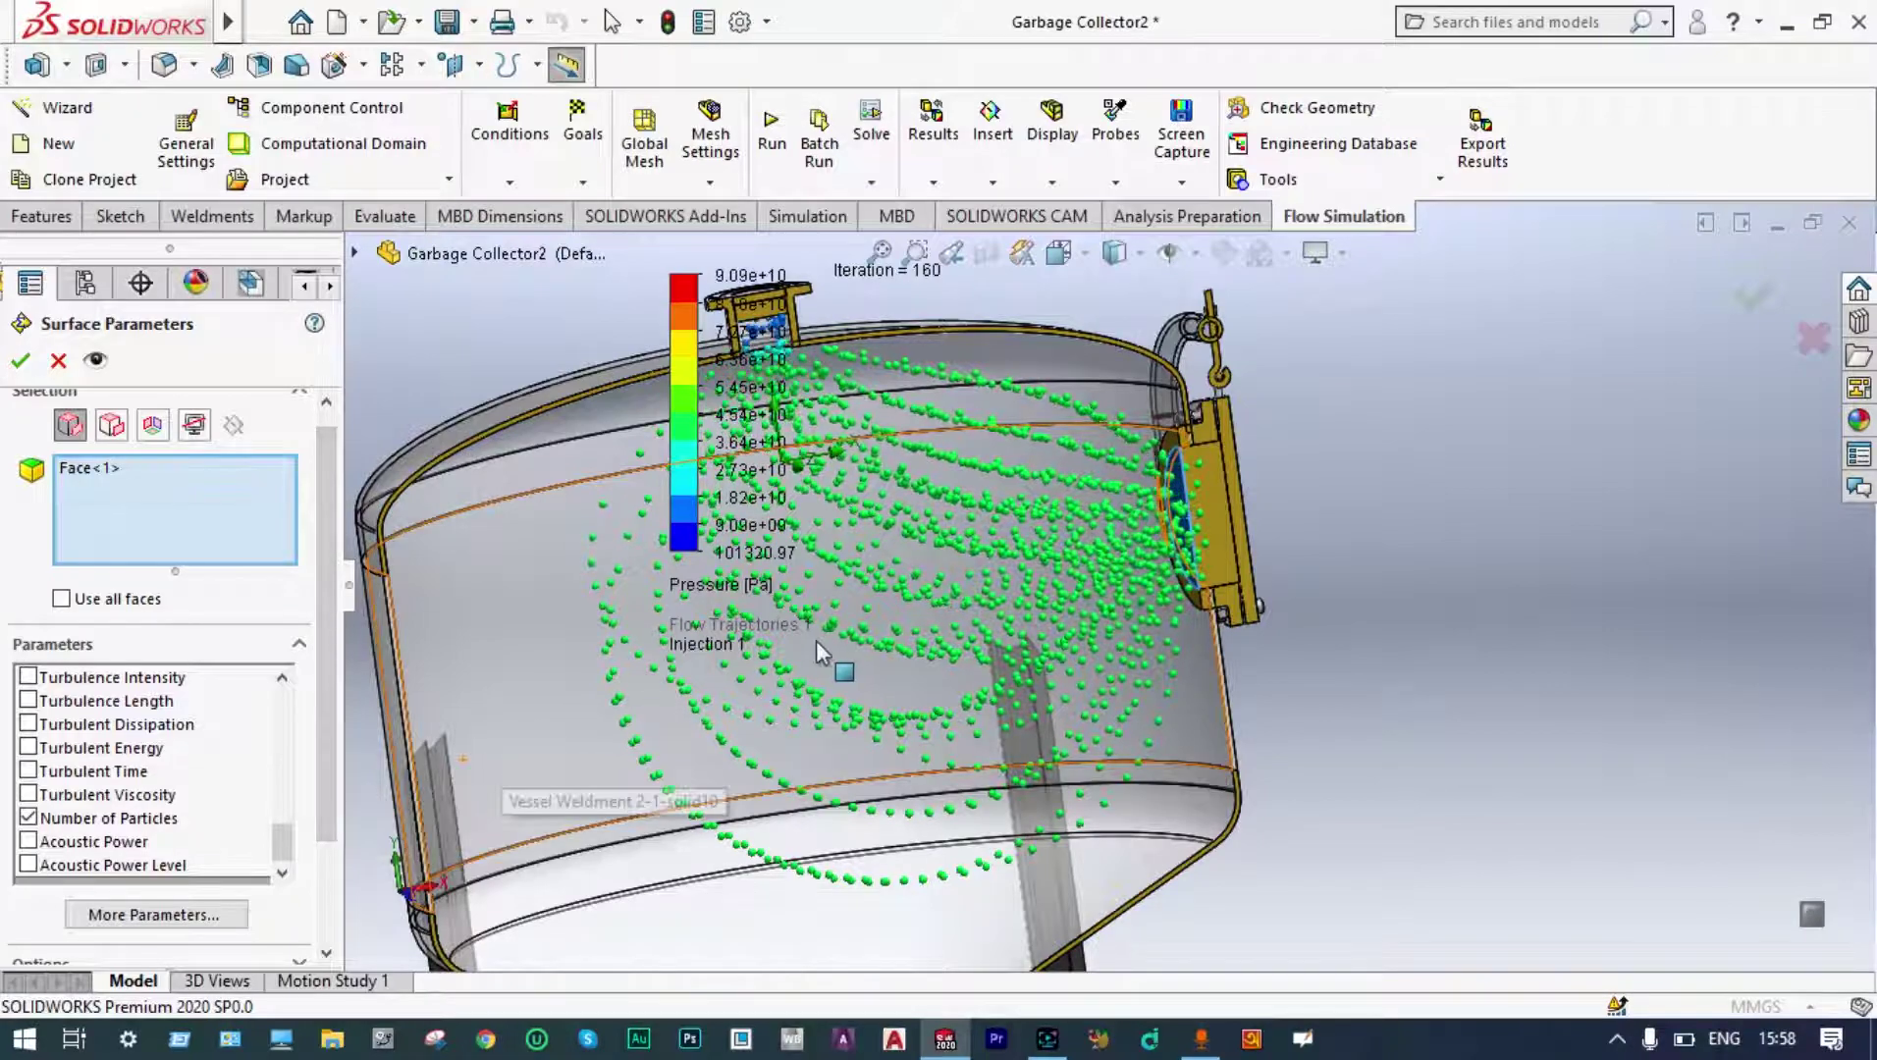
Replace the selected face with the inner lid face of the top nozzle for the surface parameters.
scroll(816, 639, "up", 3)
scroll(816, 639, "up", 2)
middle_click_drag(923, 437, 915, 351)
scroll(934, 448, "down", 10)
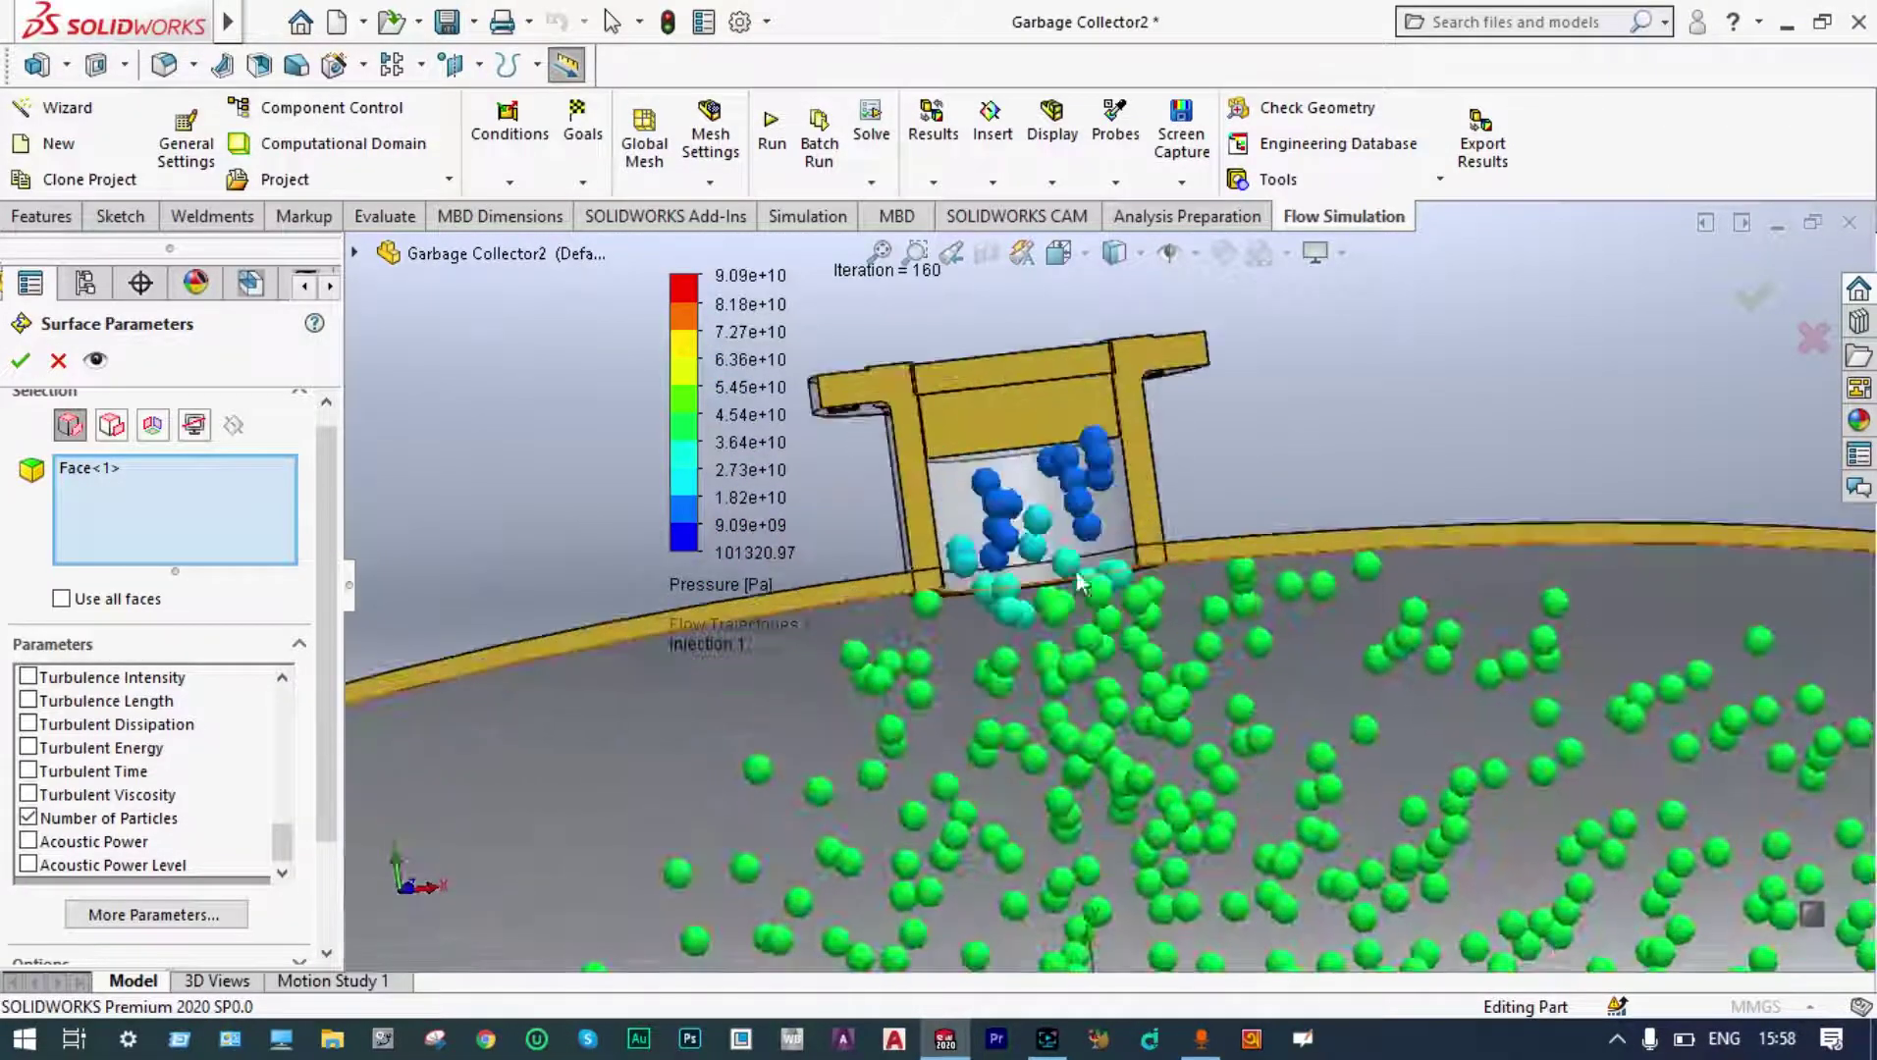
scroll(1076, 501, "up", 3)
scroll(1140, 479, "down", 8)
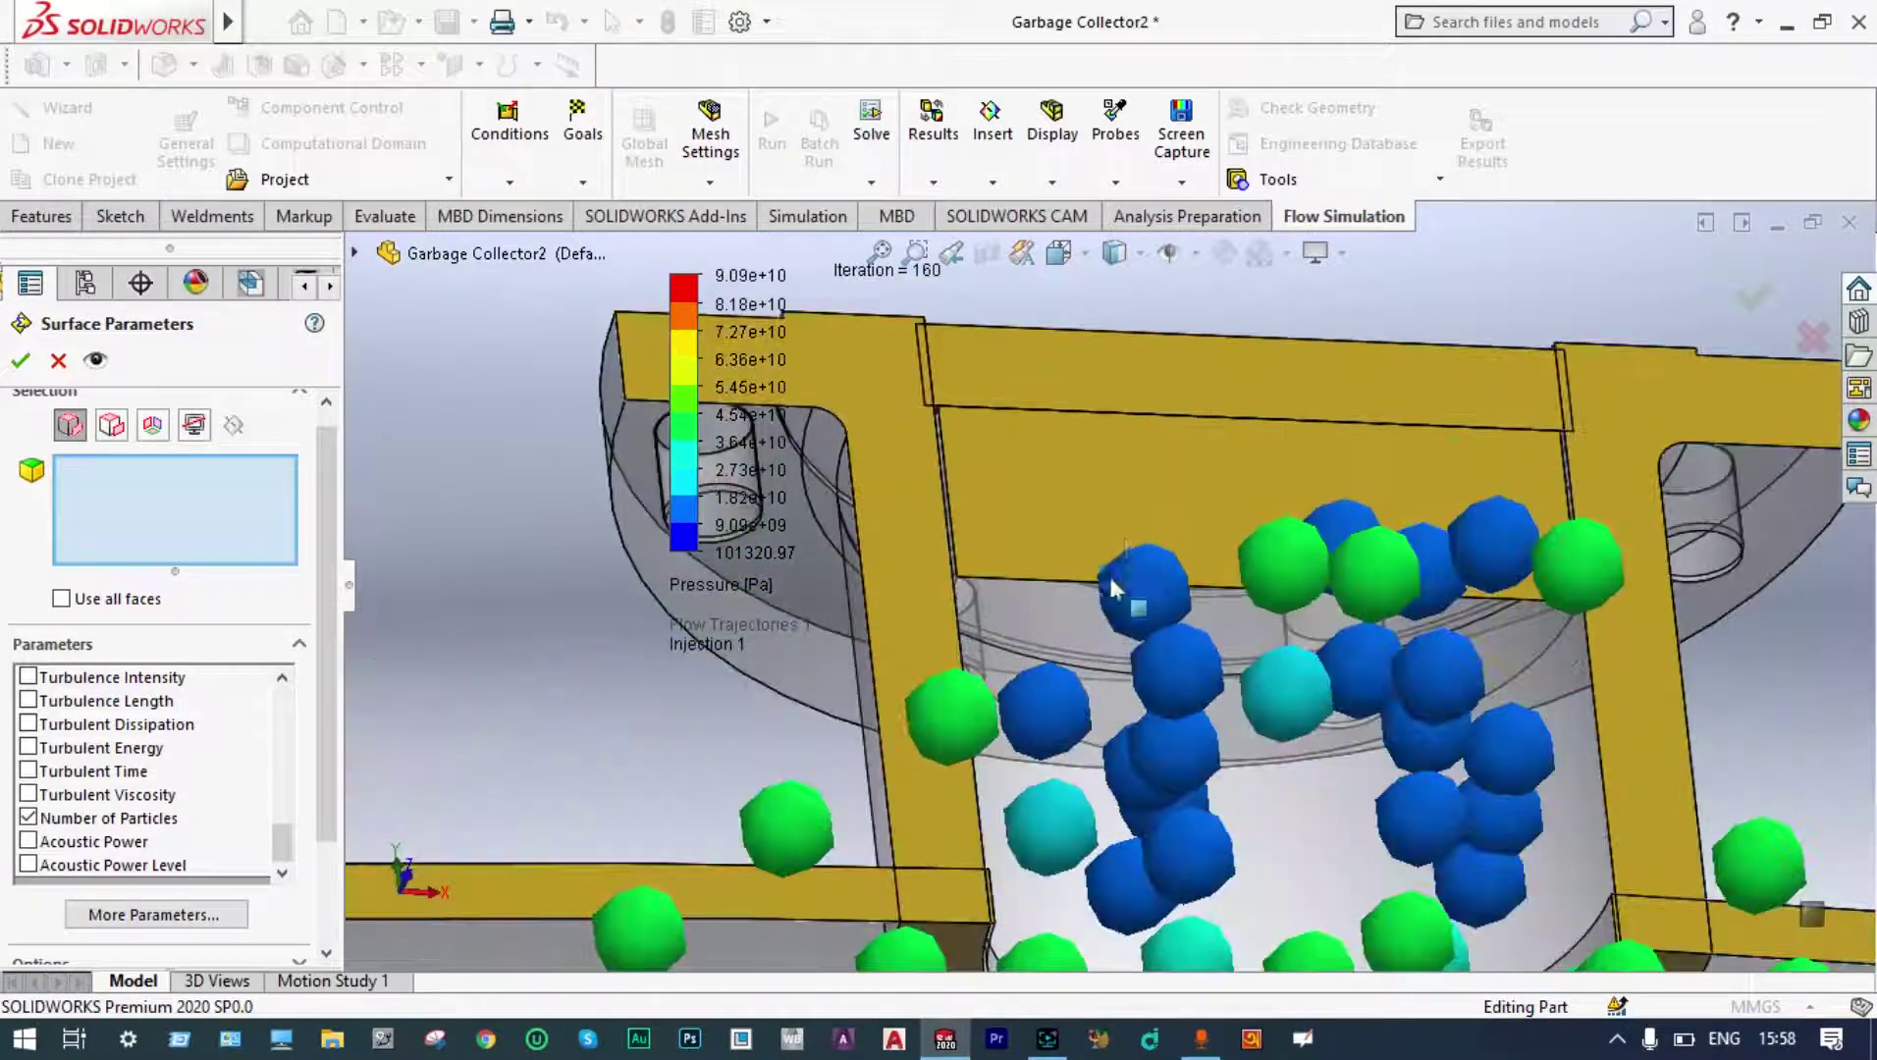
left_click(1075, 626)
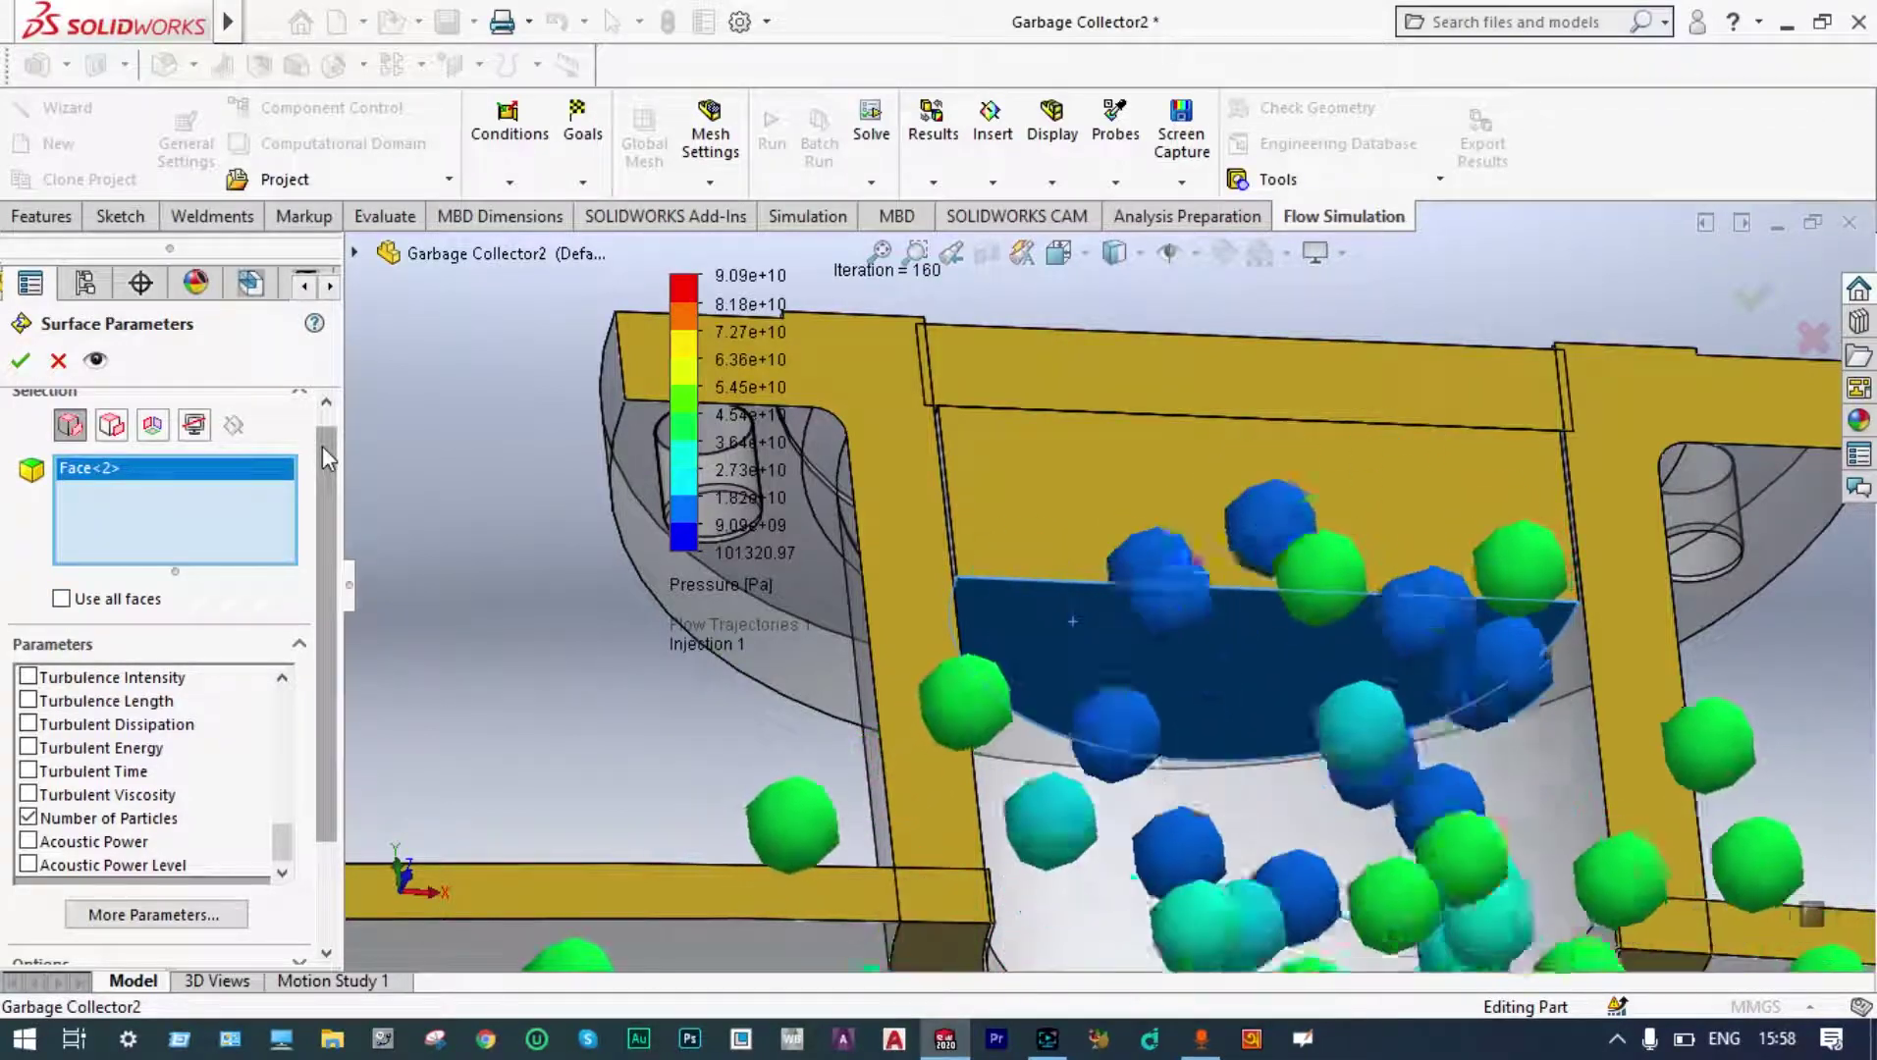
Show the number of particles at the top nozzle face and confirm the surface parameters result.
scroll(323, 461, "down", 1)
left_click_drag(323, 491, 323, 589)
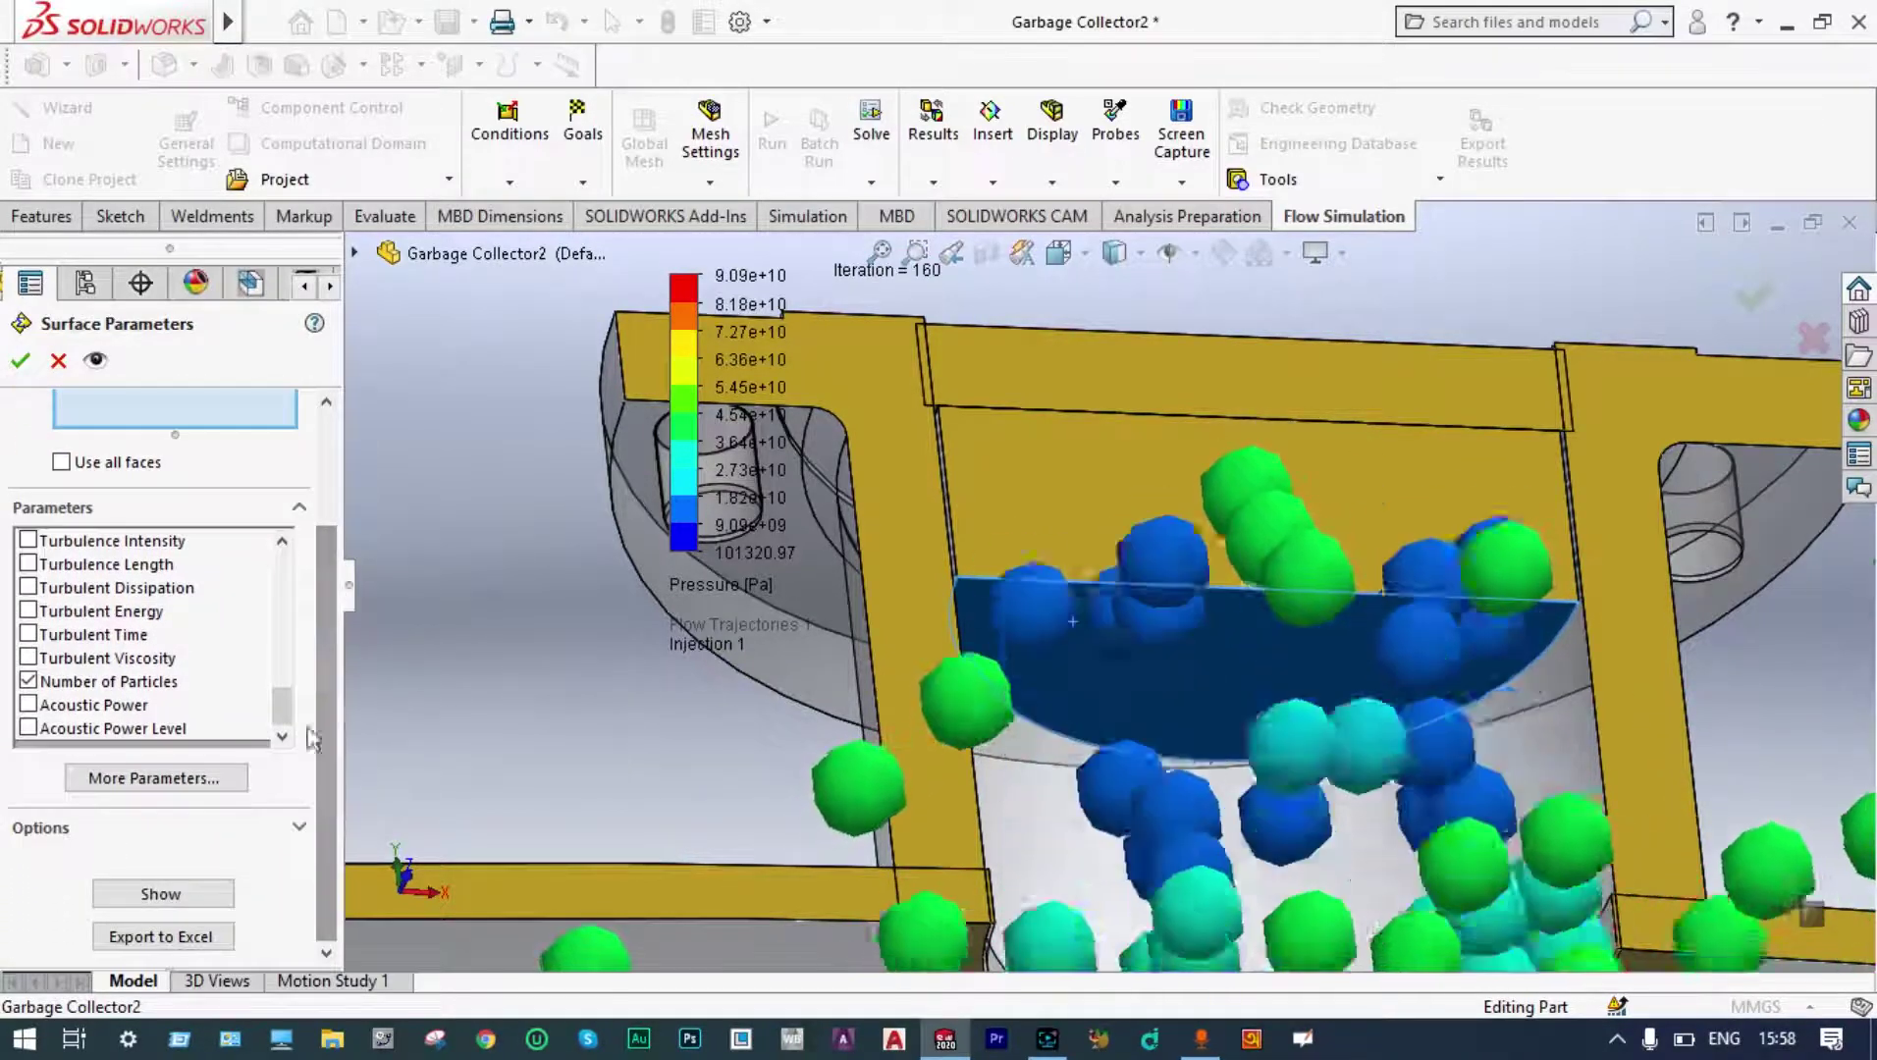
left_click(191, 895)
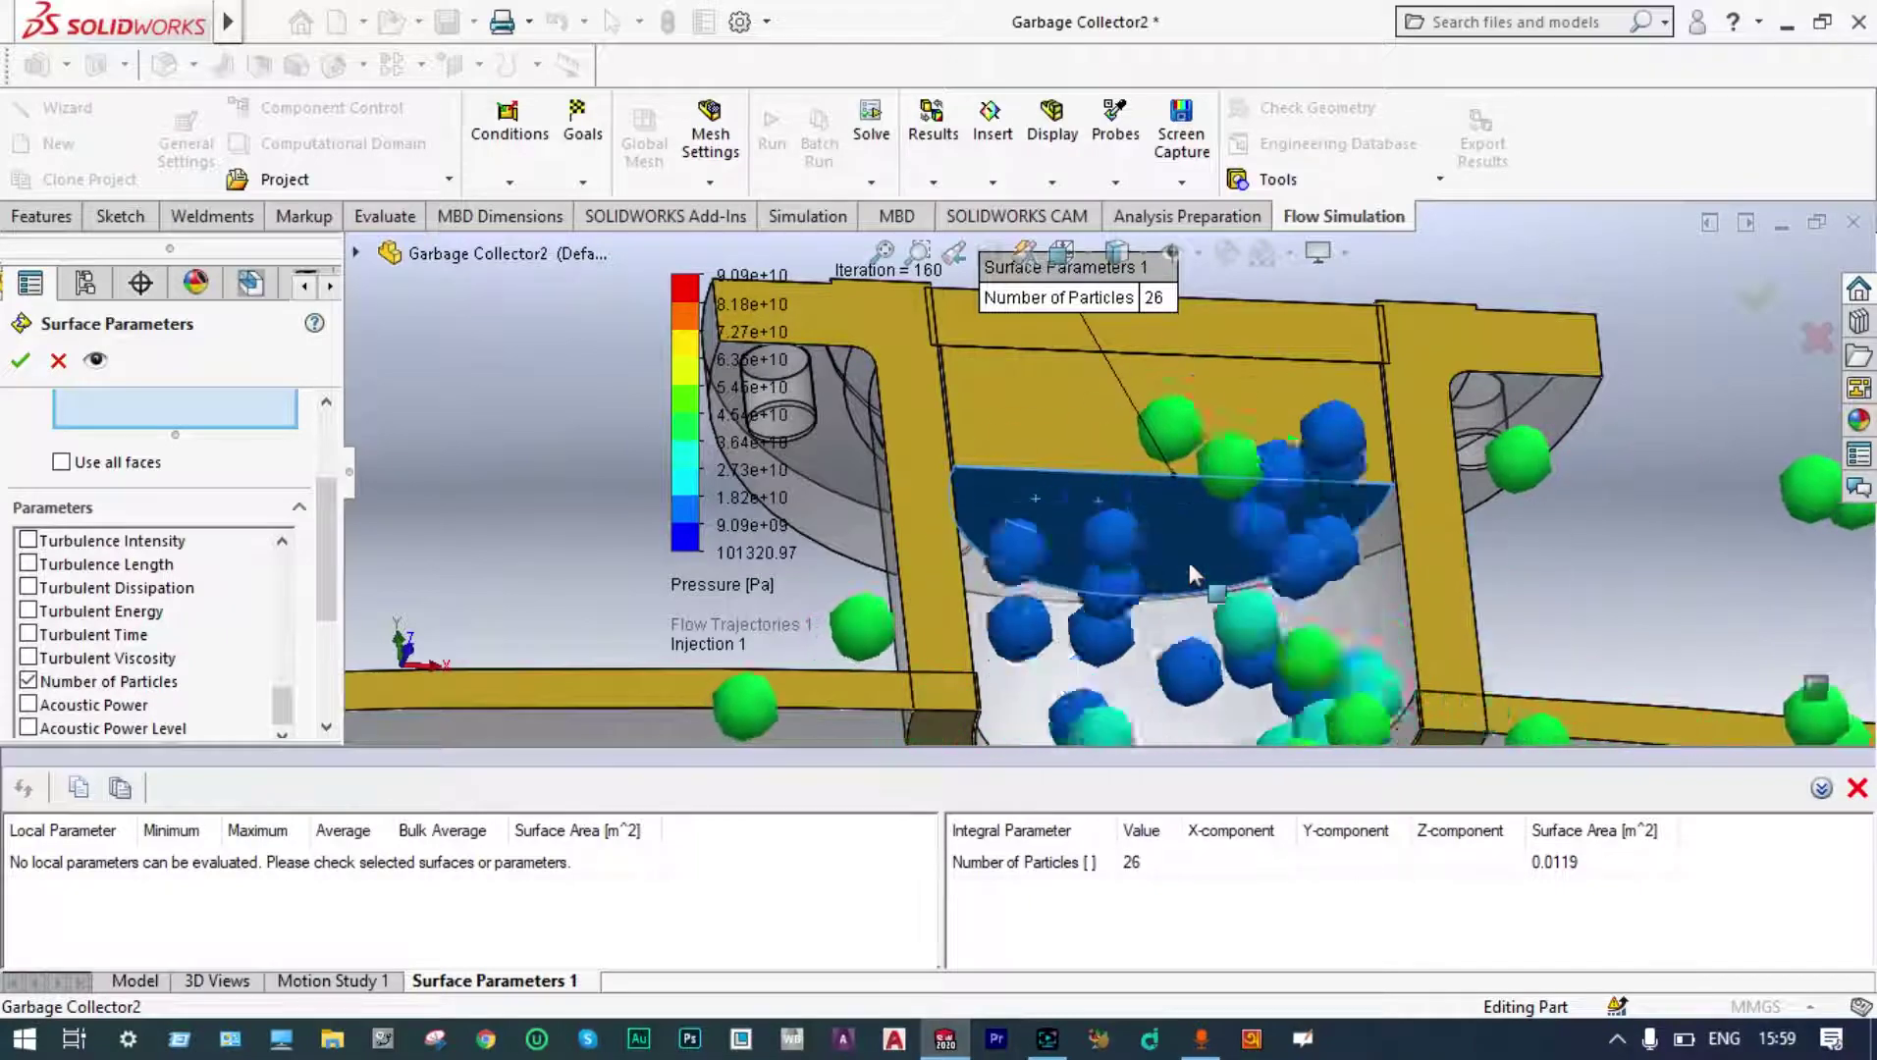
scroll(1189, 561, "up", 10)
left_click(1756, 294)
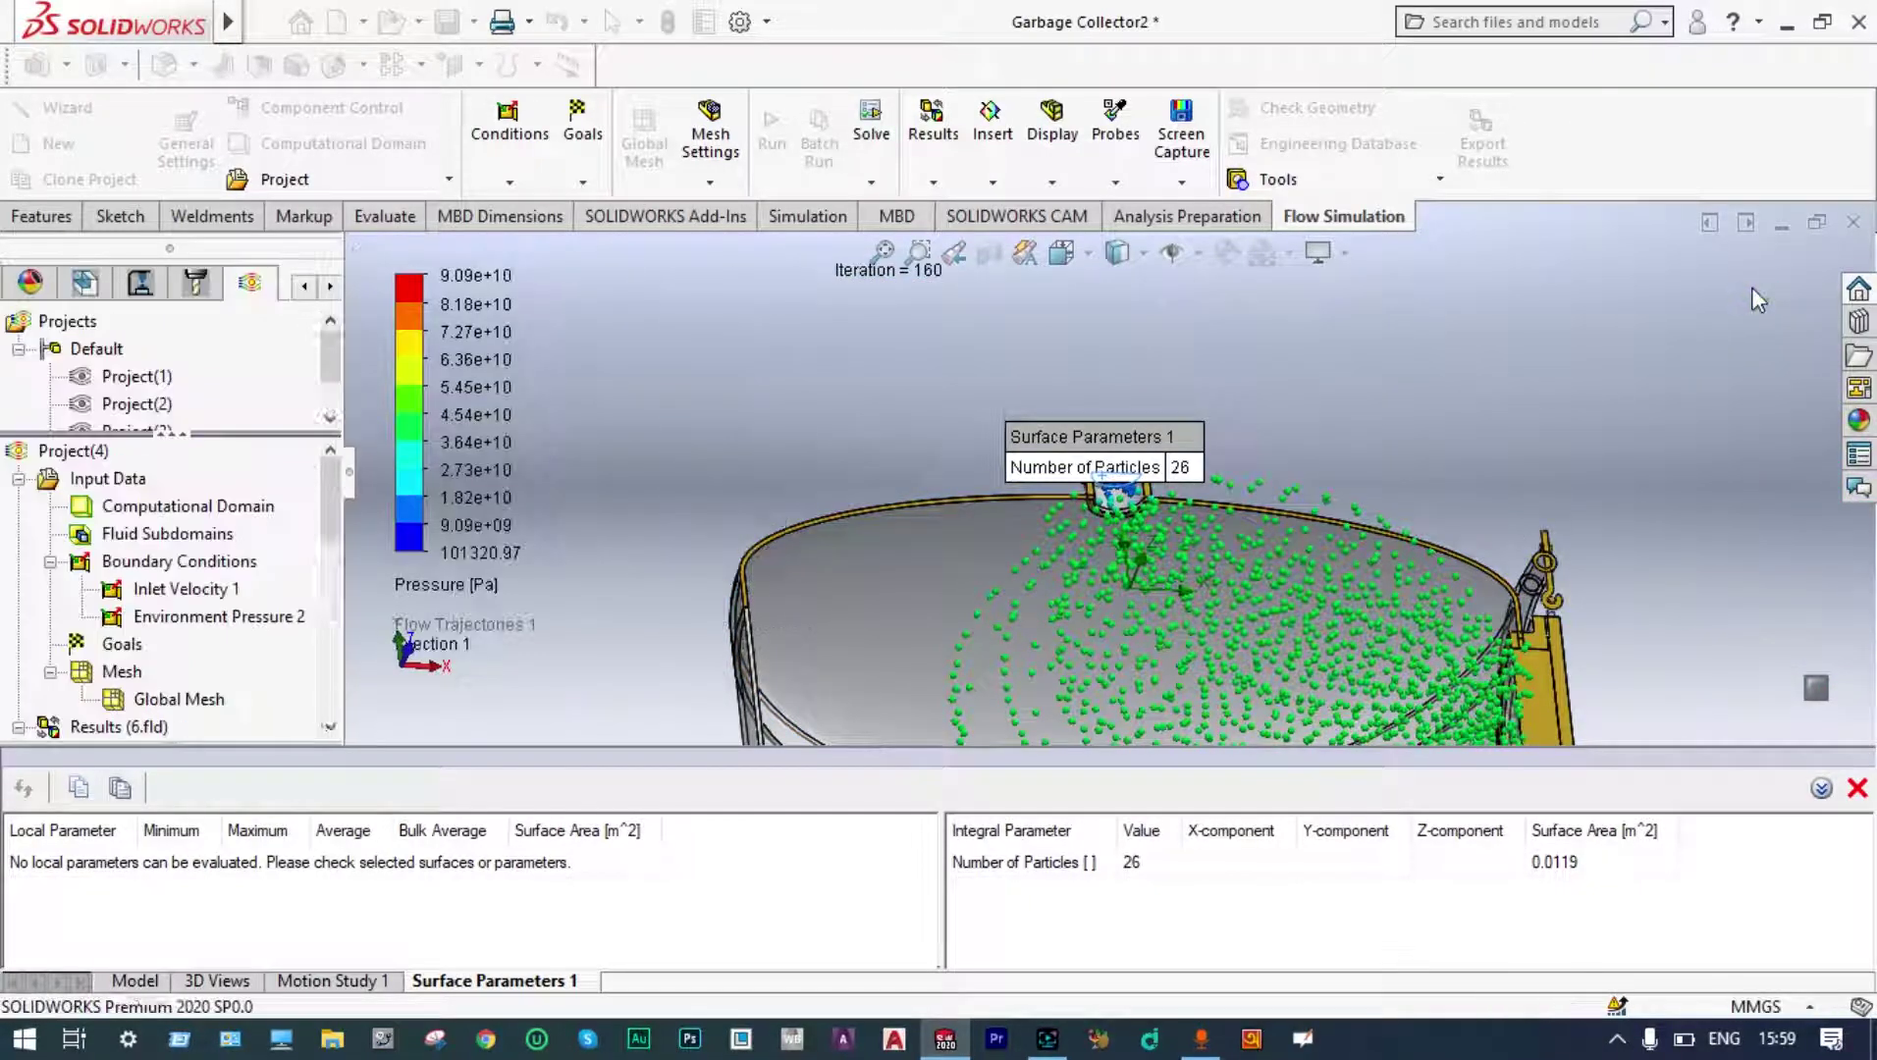
scroll(1449, 457, "up", 5)
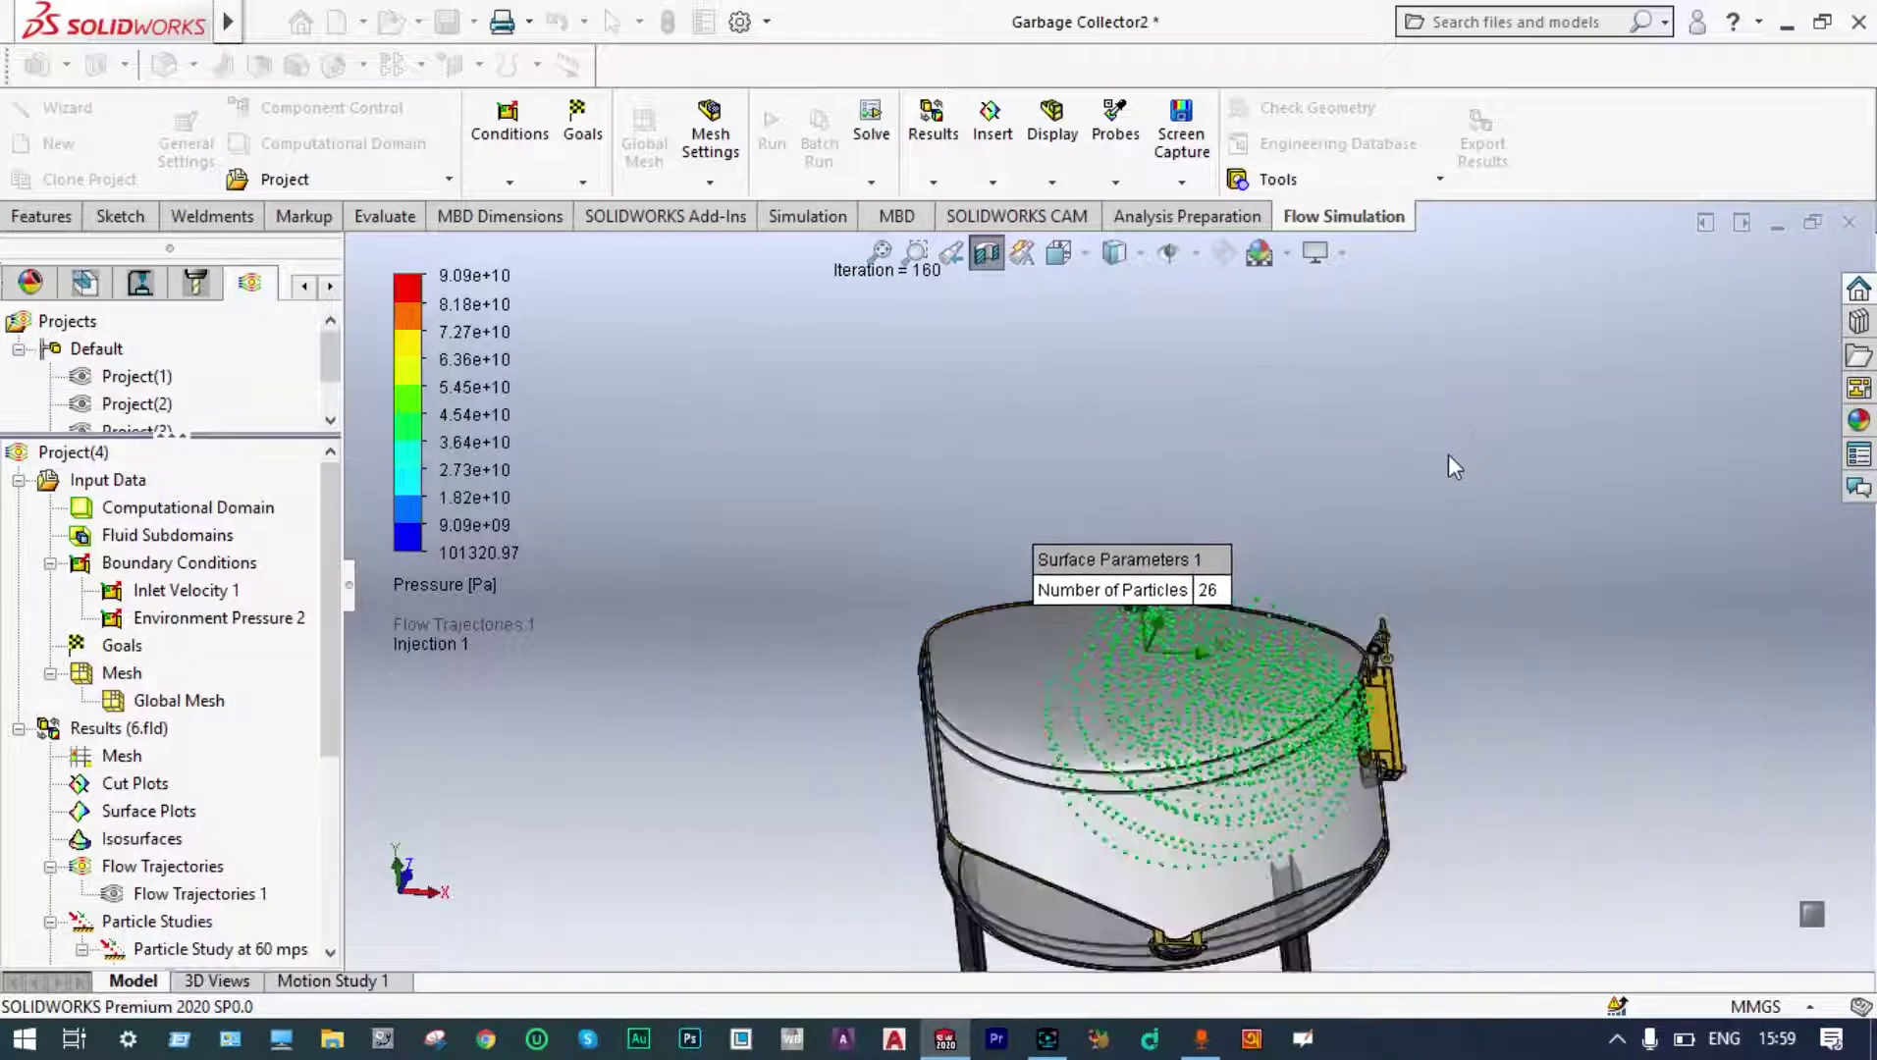
middle_click_drag(1448, 463, 1238, 755)
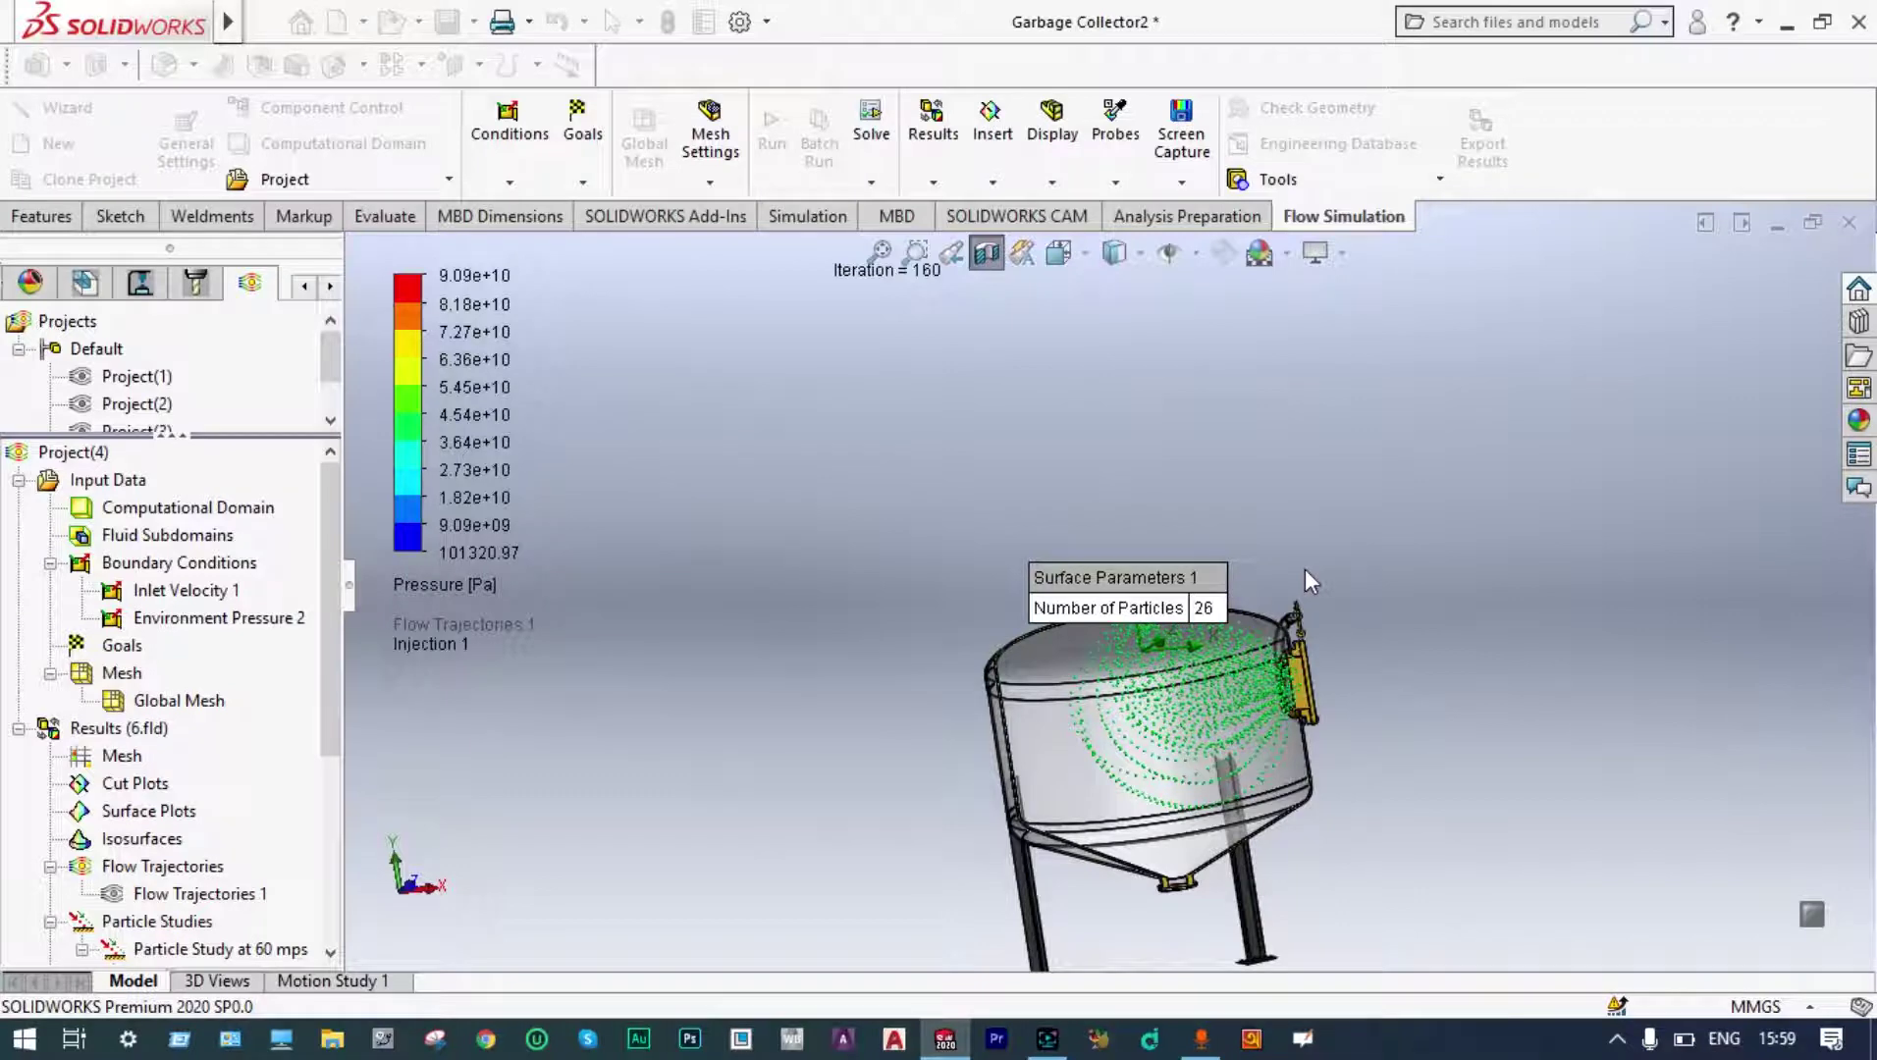
Inspect the particles around the top nozzle, and clear and hide the particle study's injection result.
scroll(1259, 711, "down", 5)
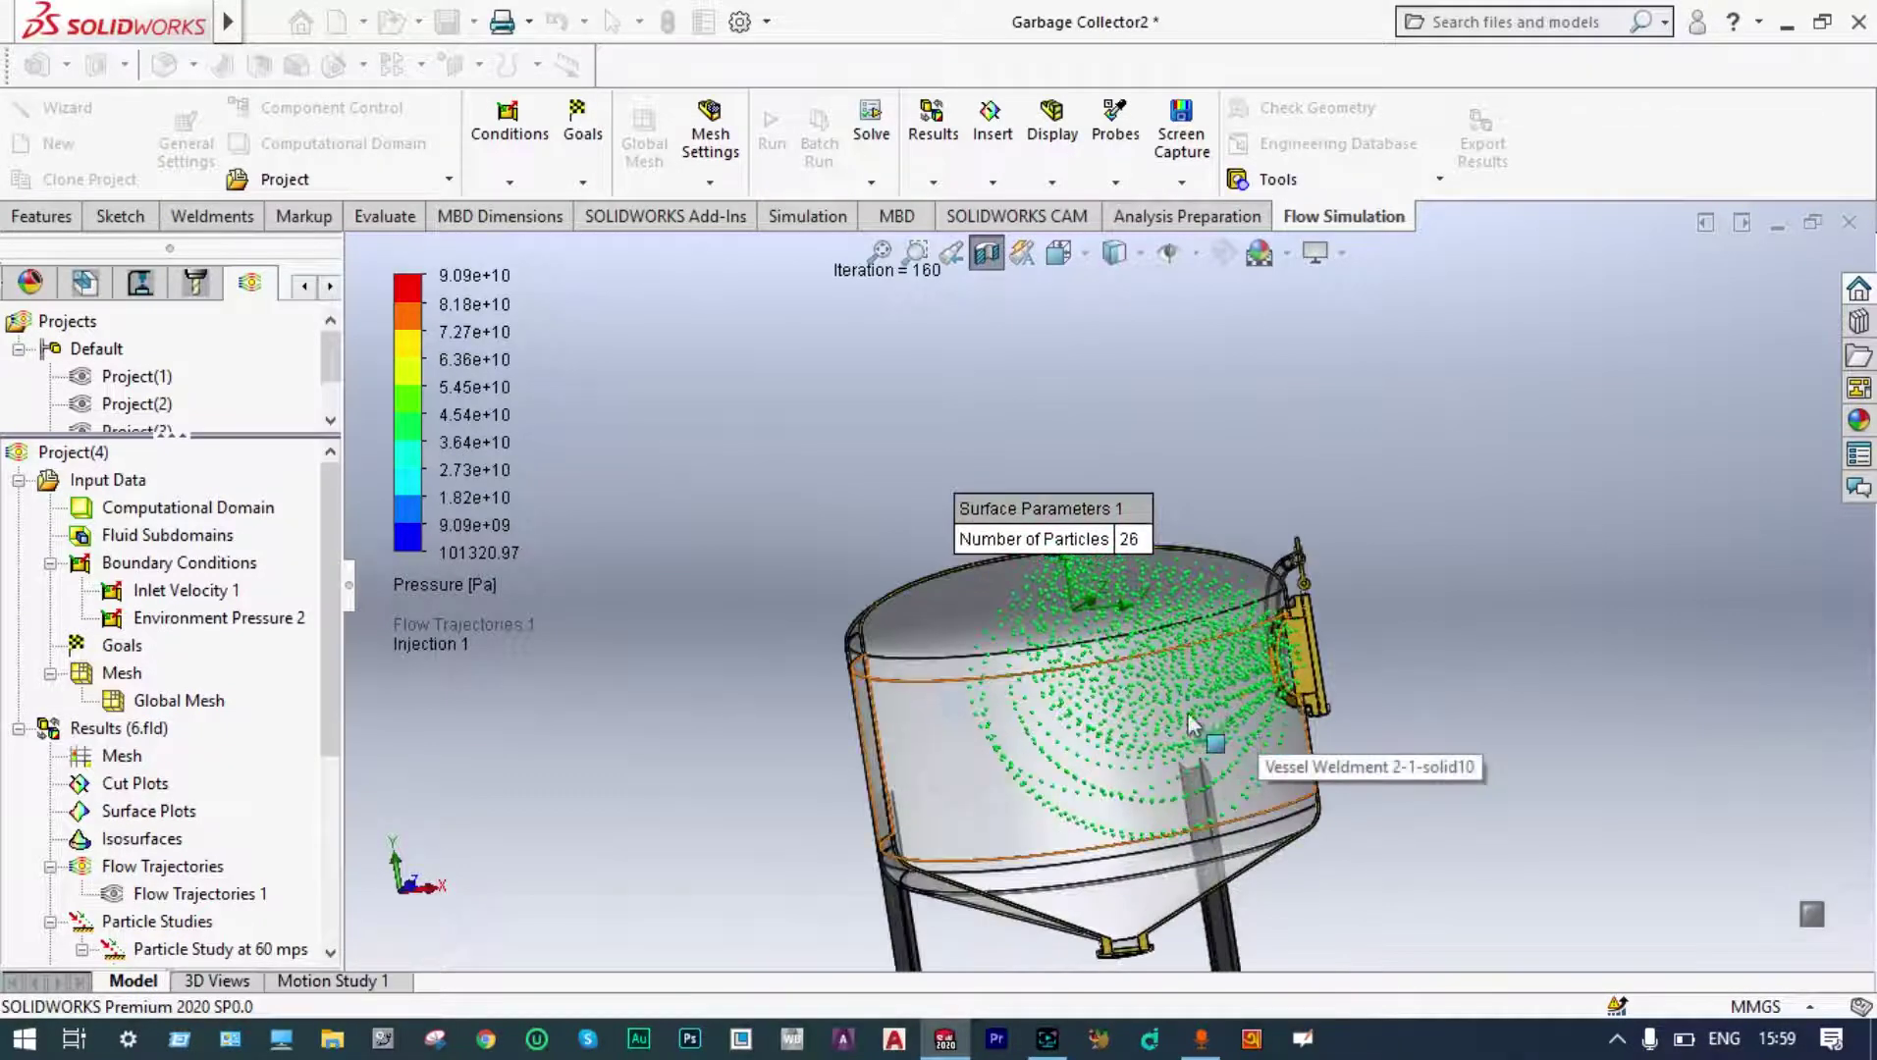
scroll(1103, 675, "down", 3)
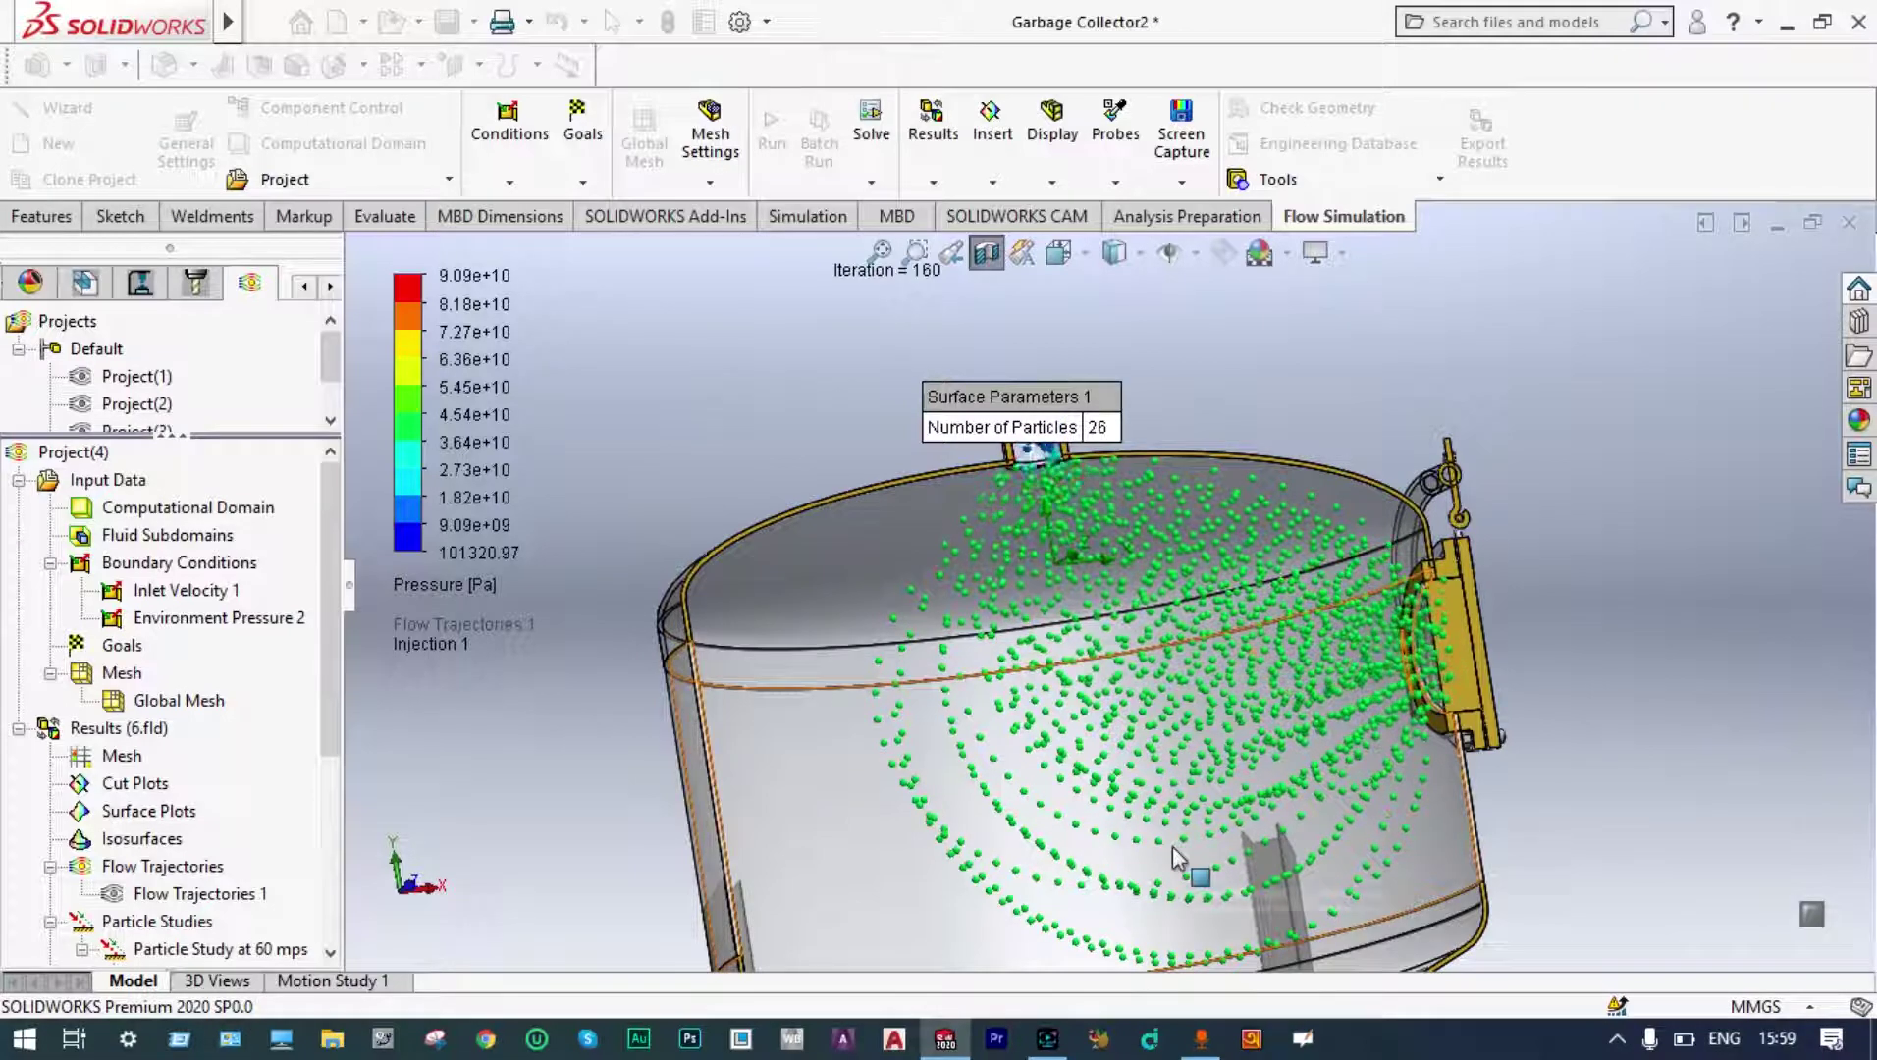
scroll(1172, 846, "up", 5)
middle_click_drag(1313, 731, 1244, 813)
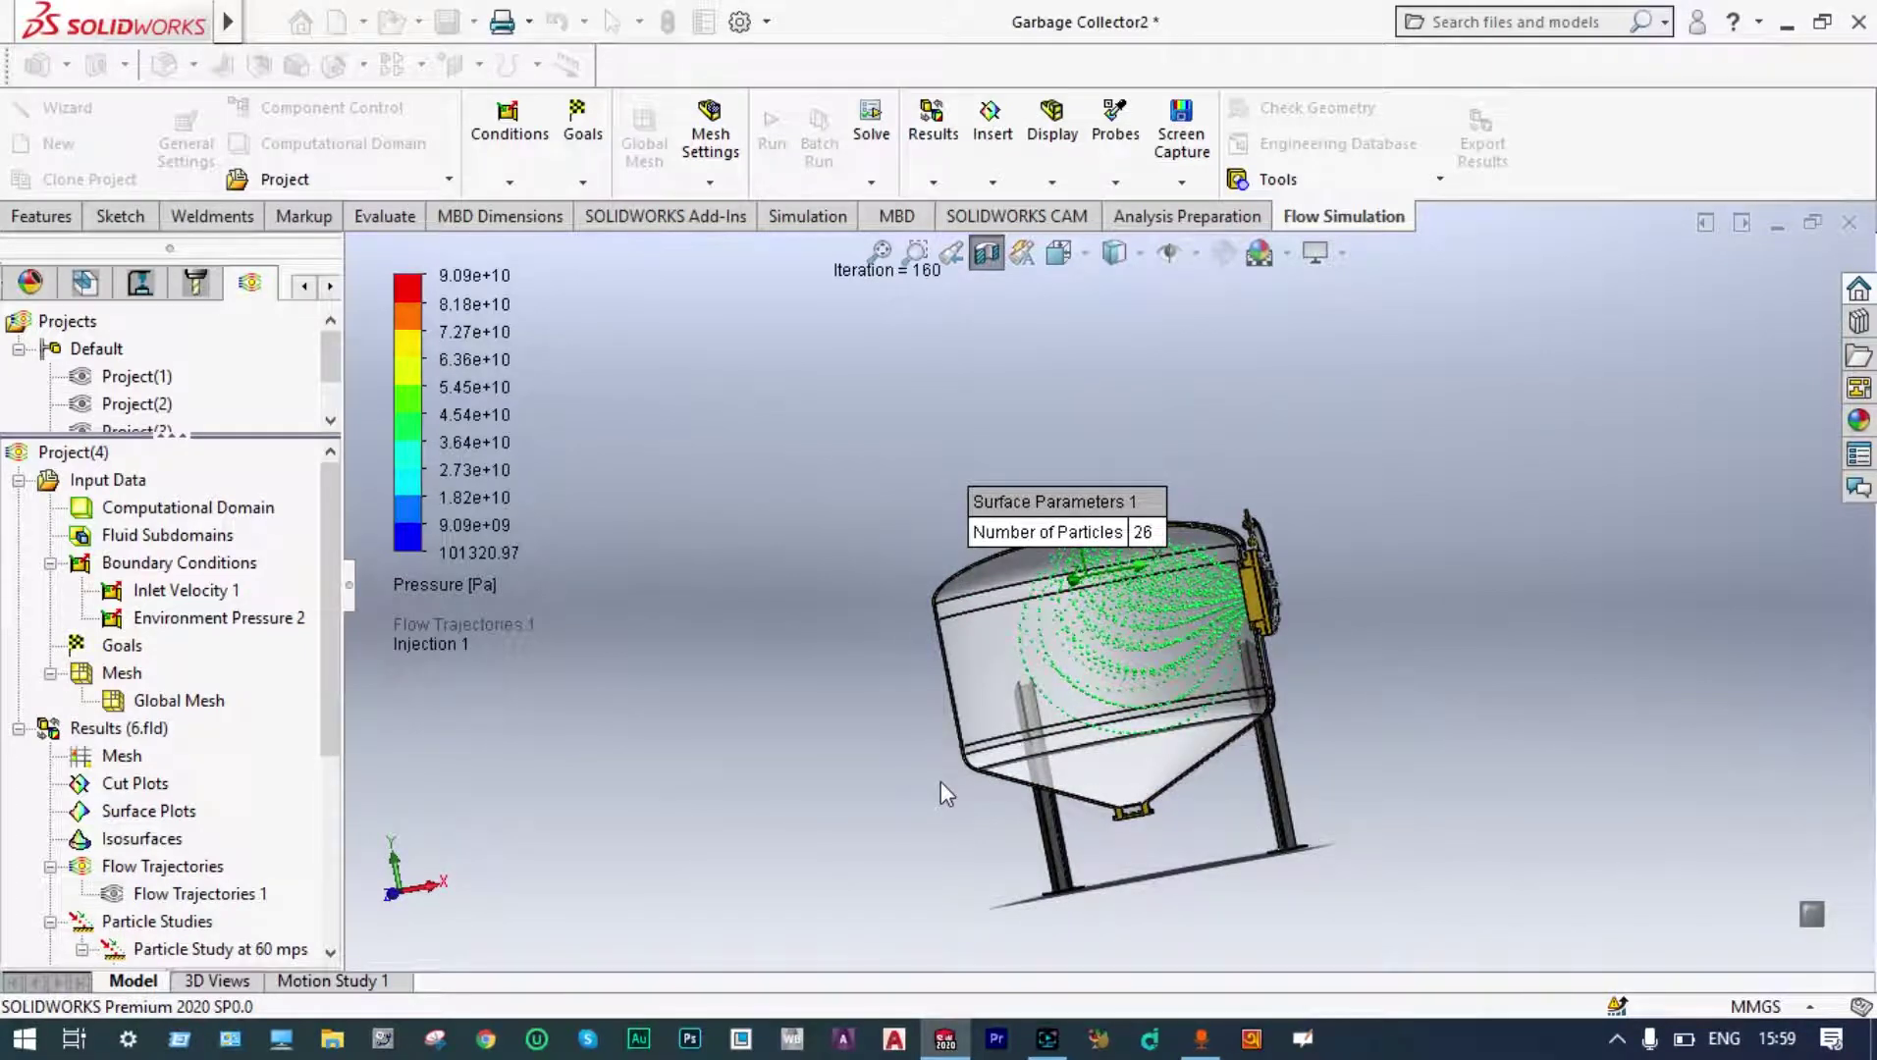
scroll(196, 786, "down", 3)
right_click(236, 894)
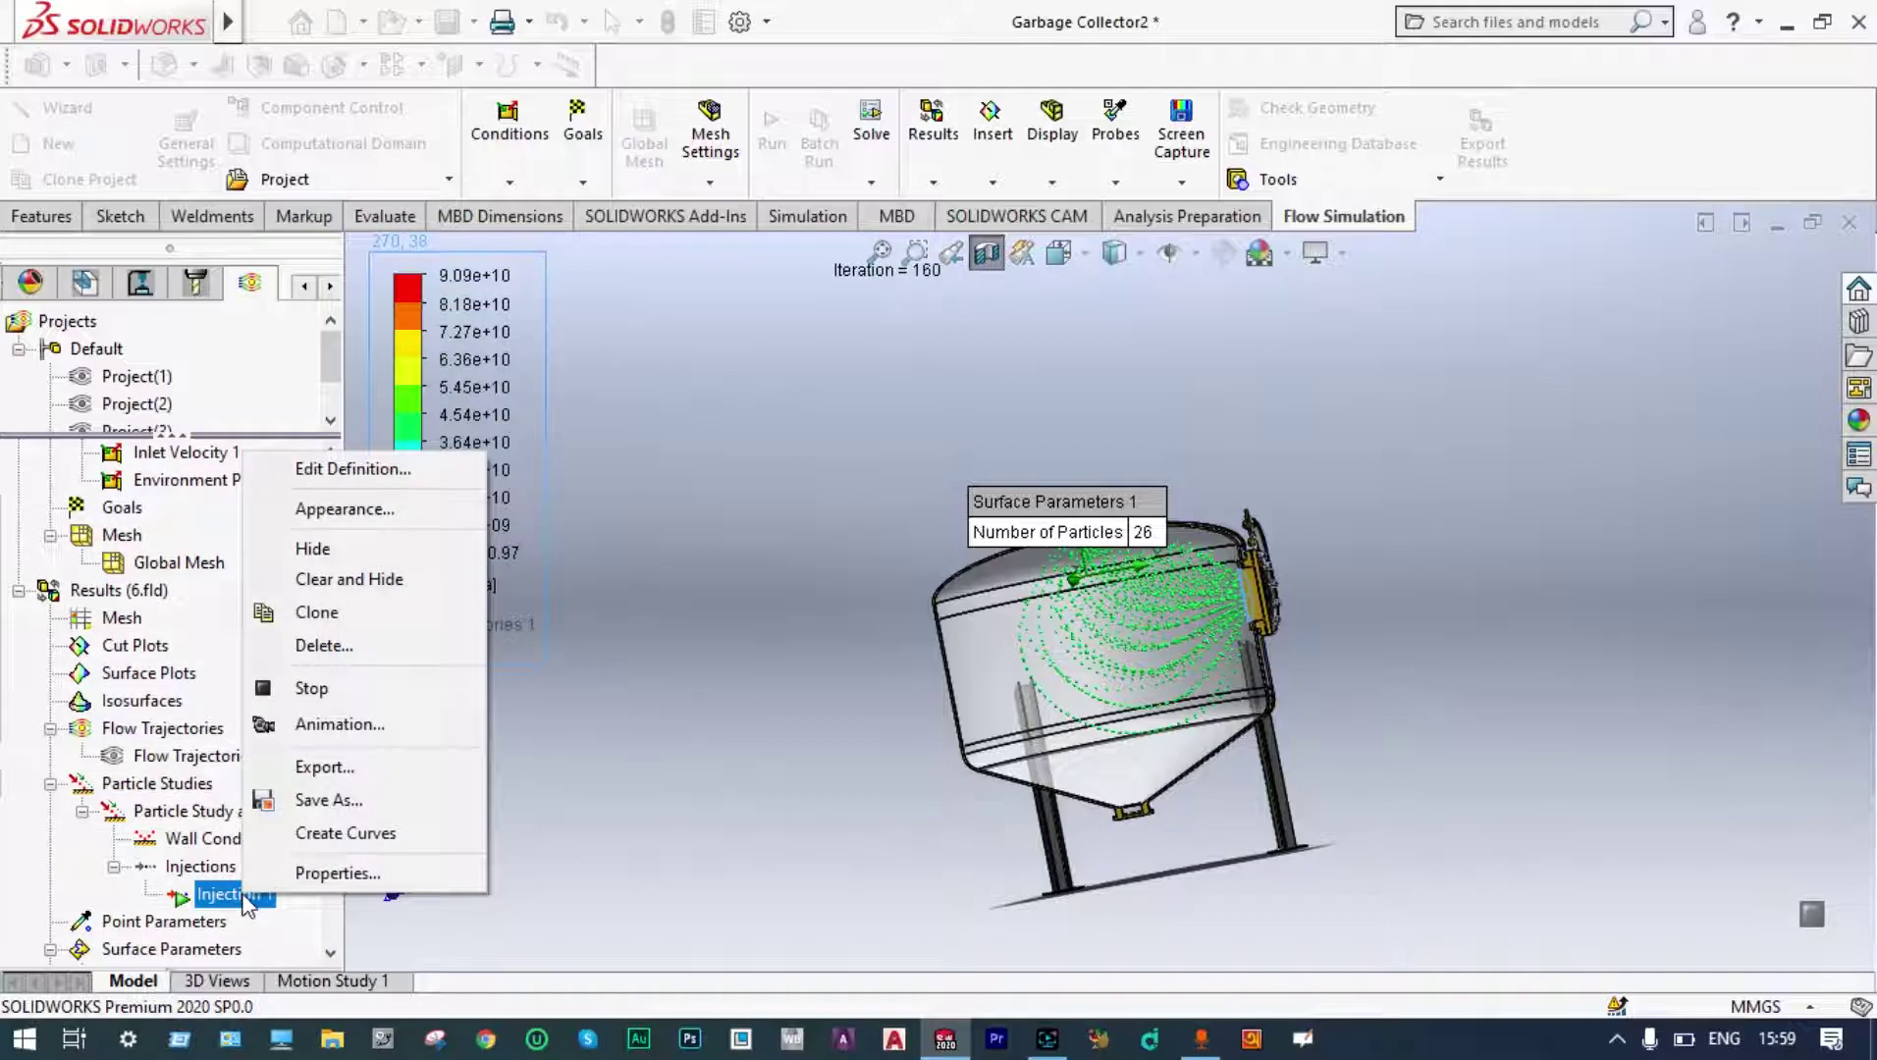
left_click(345, 589)
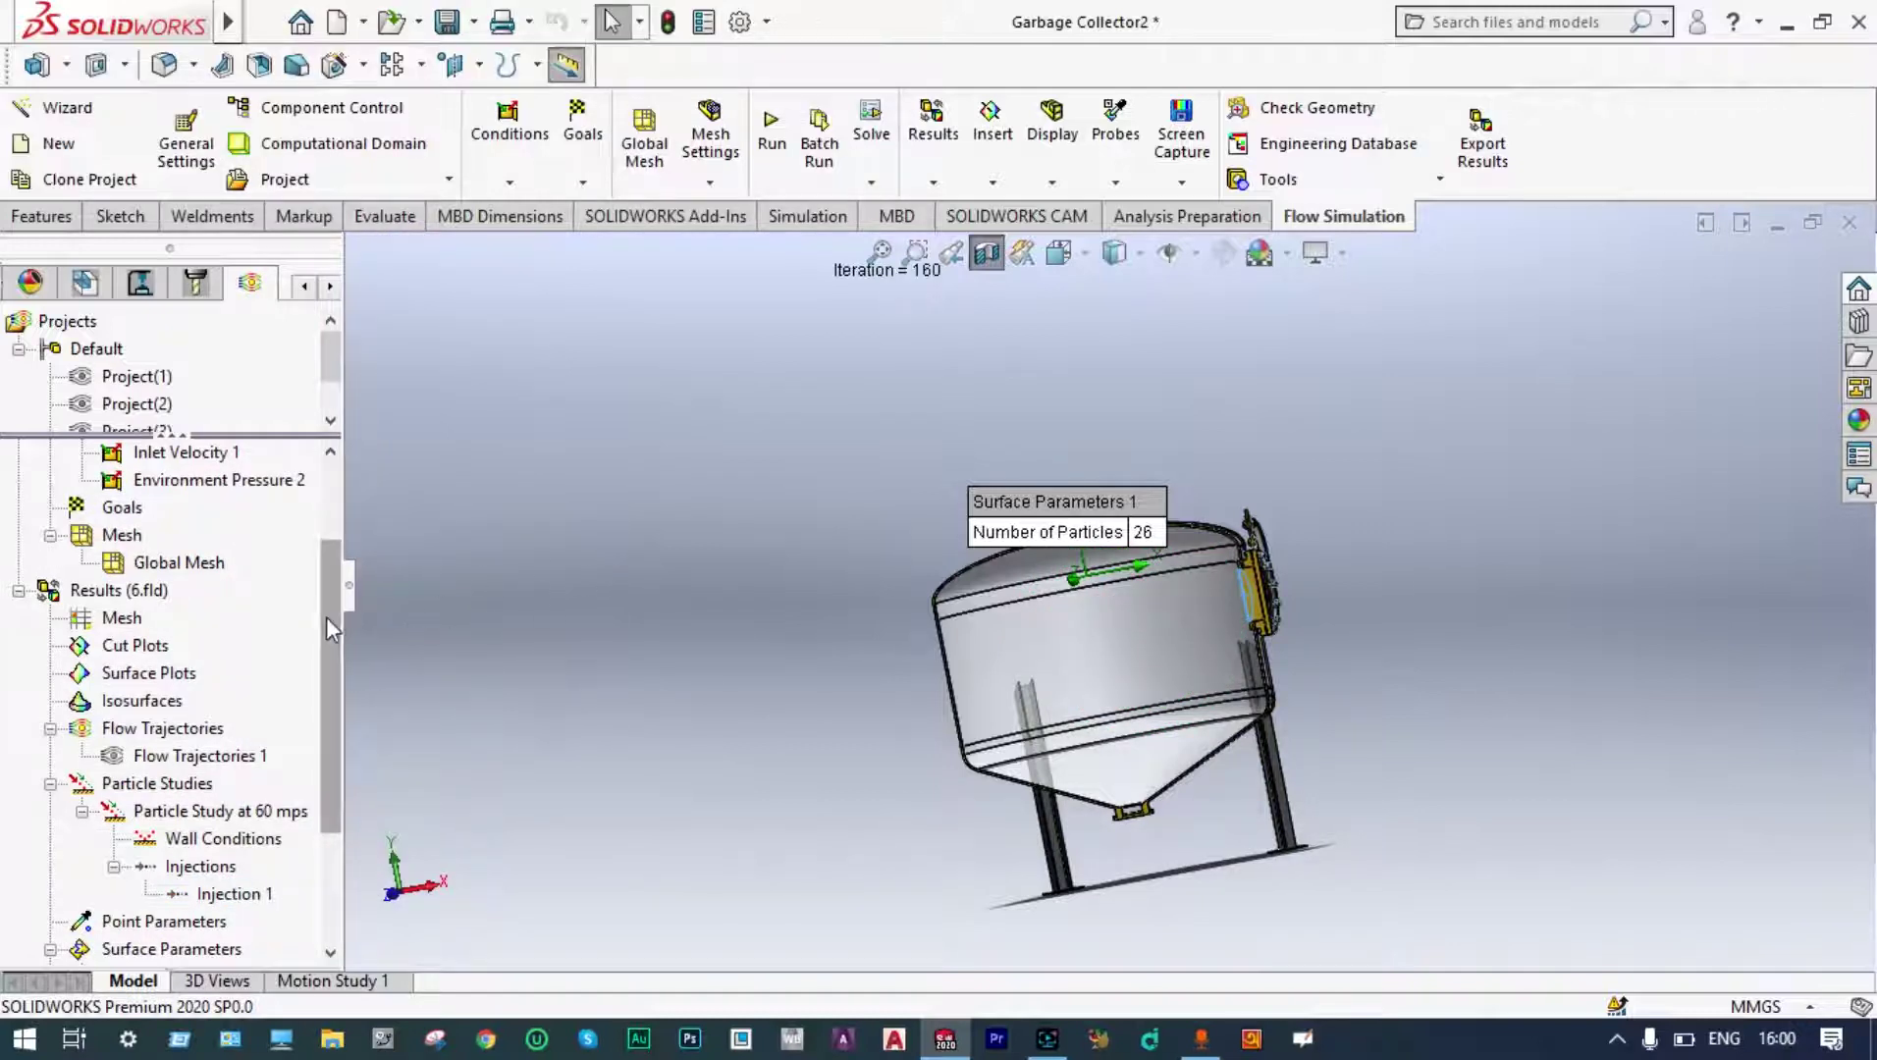
Set the Inlet Velocity 1 boundary condition's velocity normal to face to 40 m/s.
left_click_drag(324, 618, 334, 517)
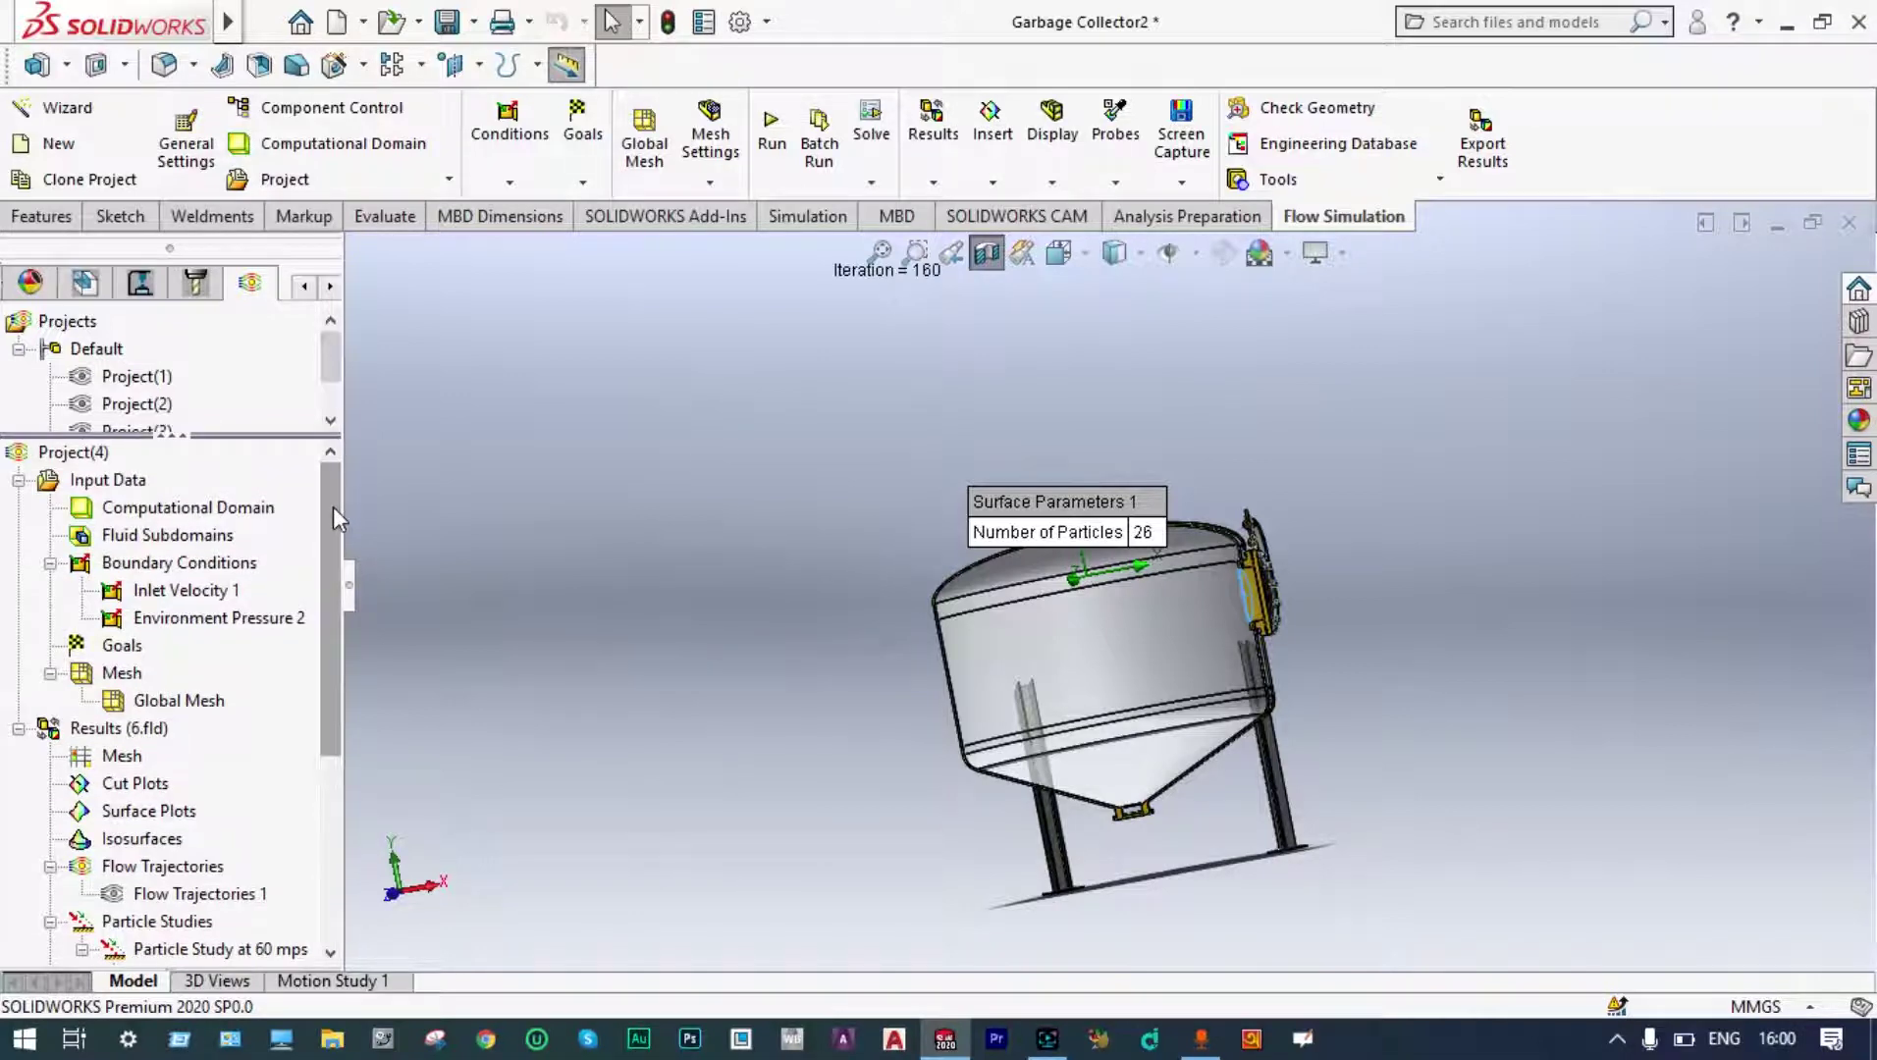
right_click(220, 594)
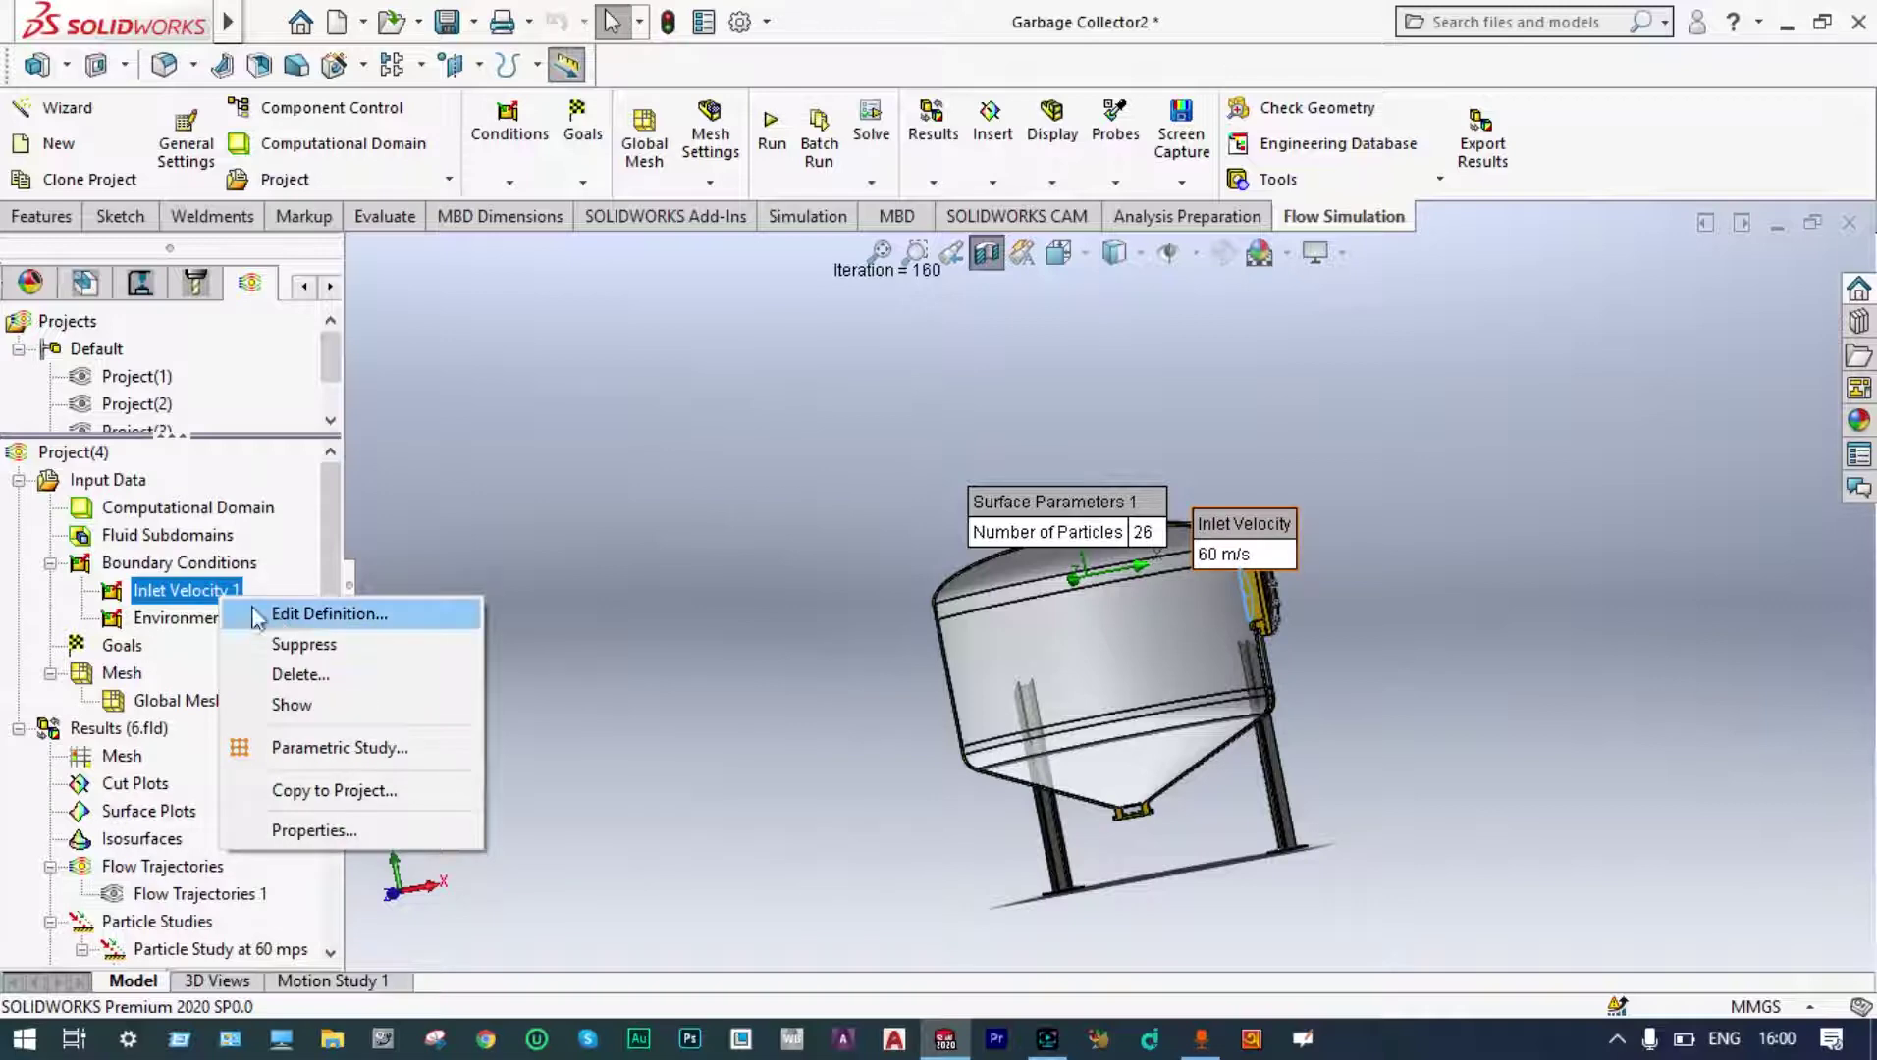
left_click(288, 616)
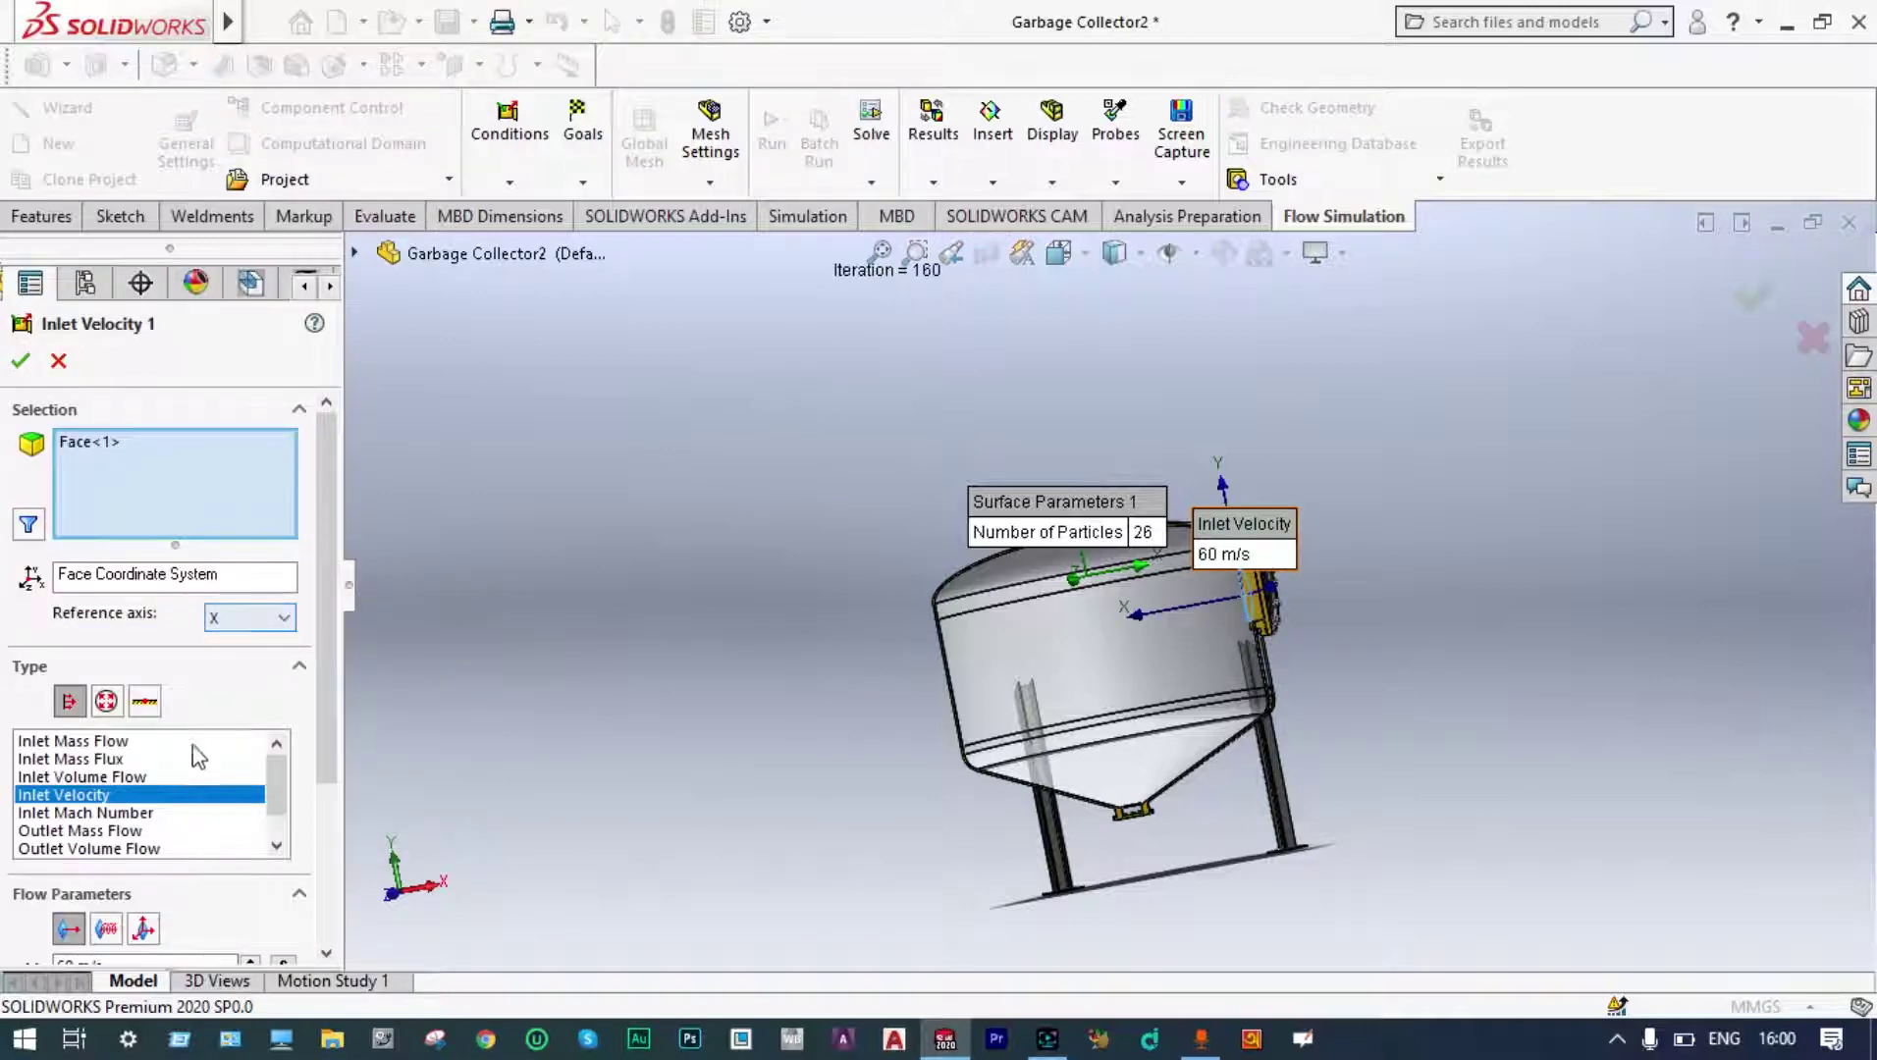
left_click_drag(332, 630, 333, 758)
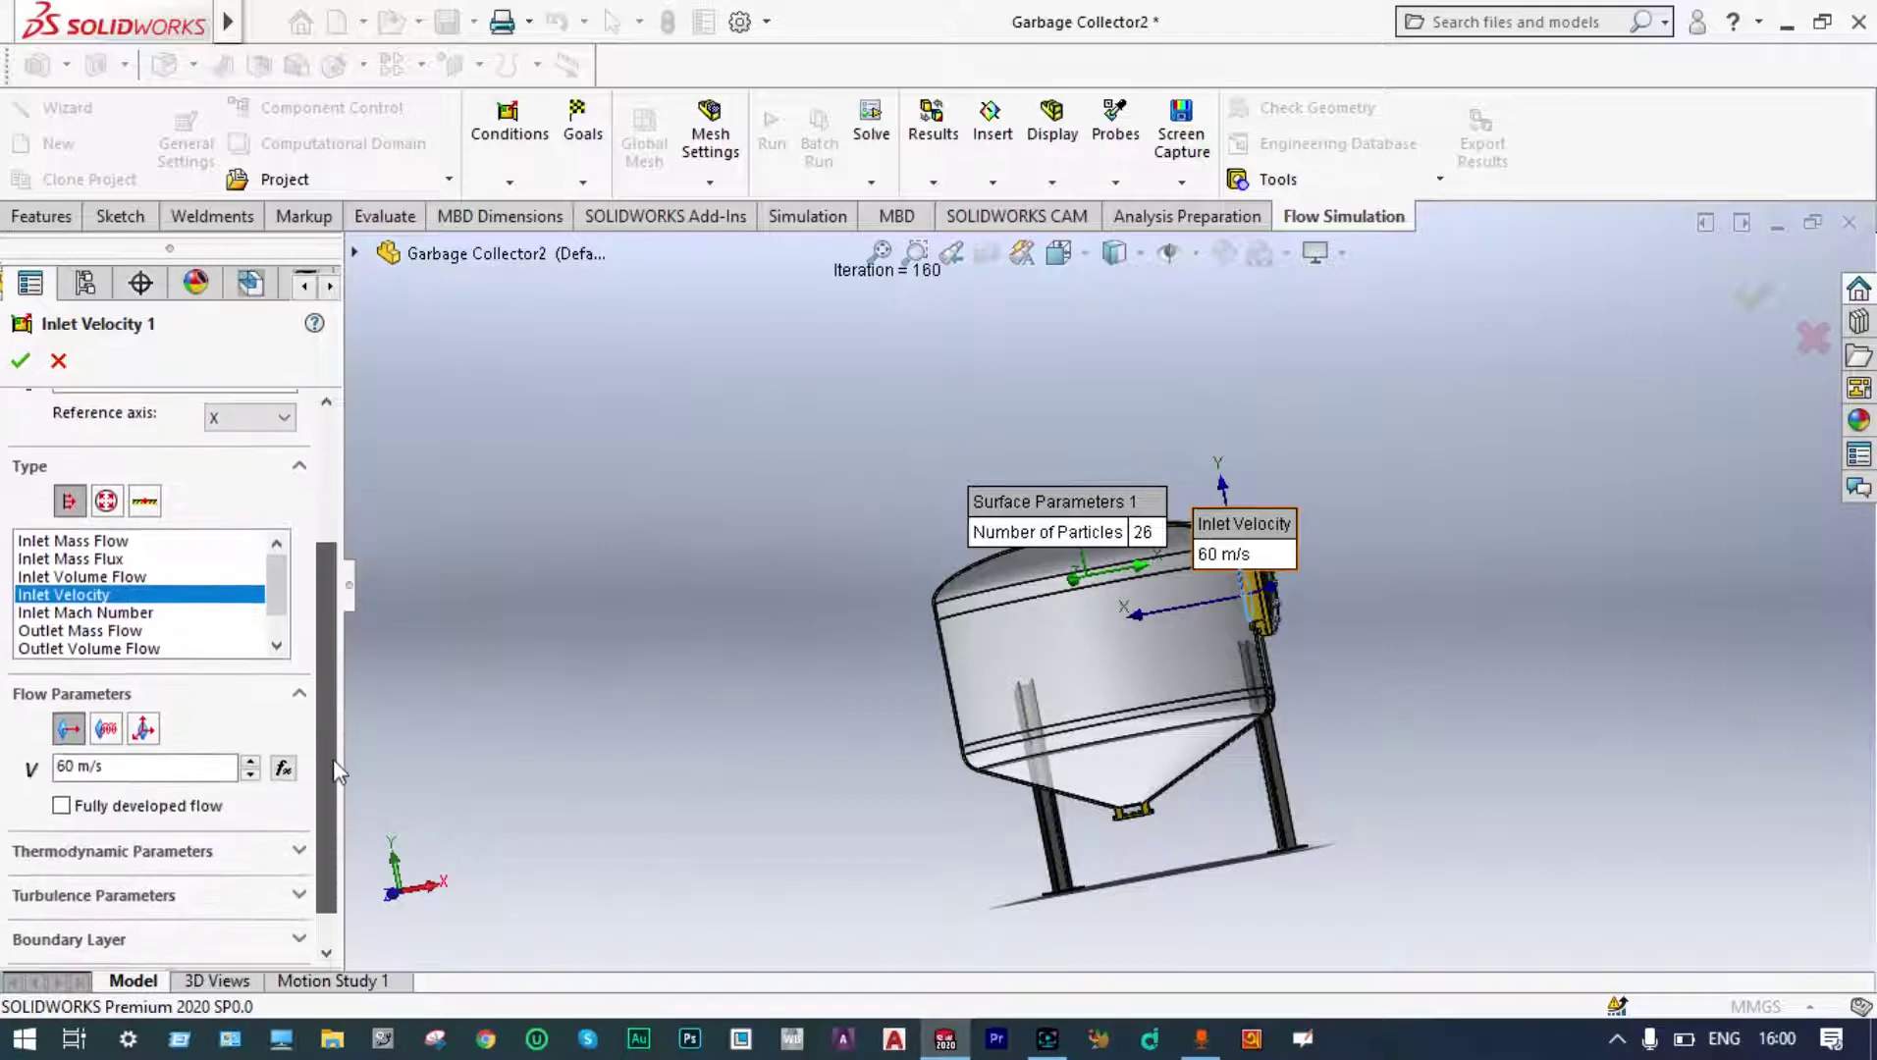
left_click(69, 768)
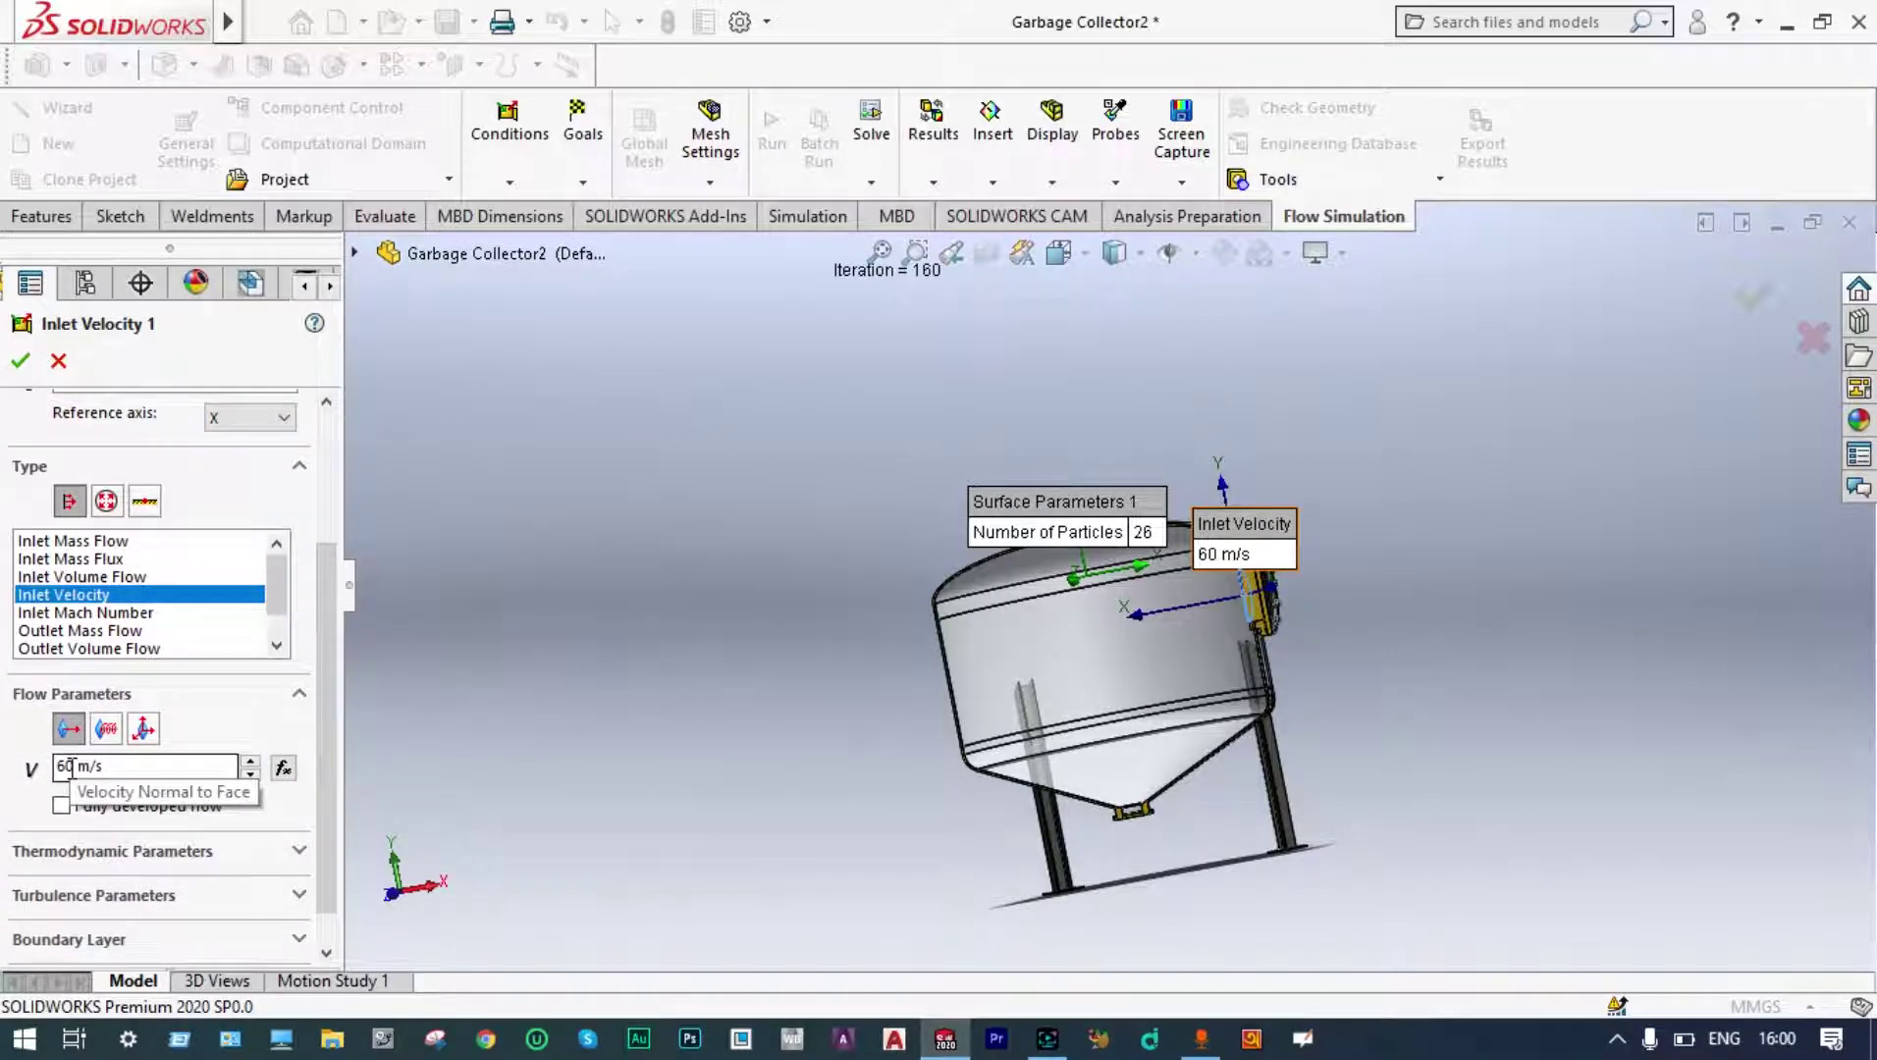
key("BackSpace")
key("BackSpace")
type("50")
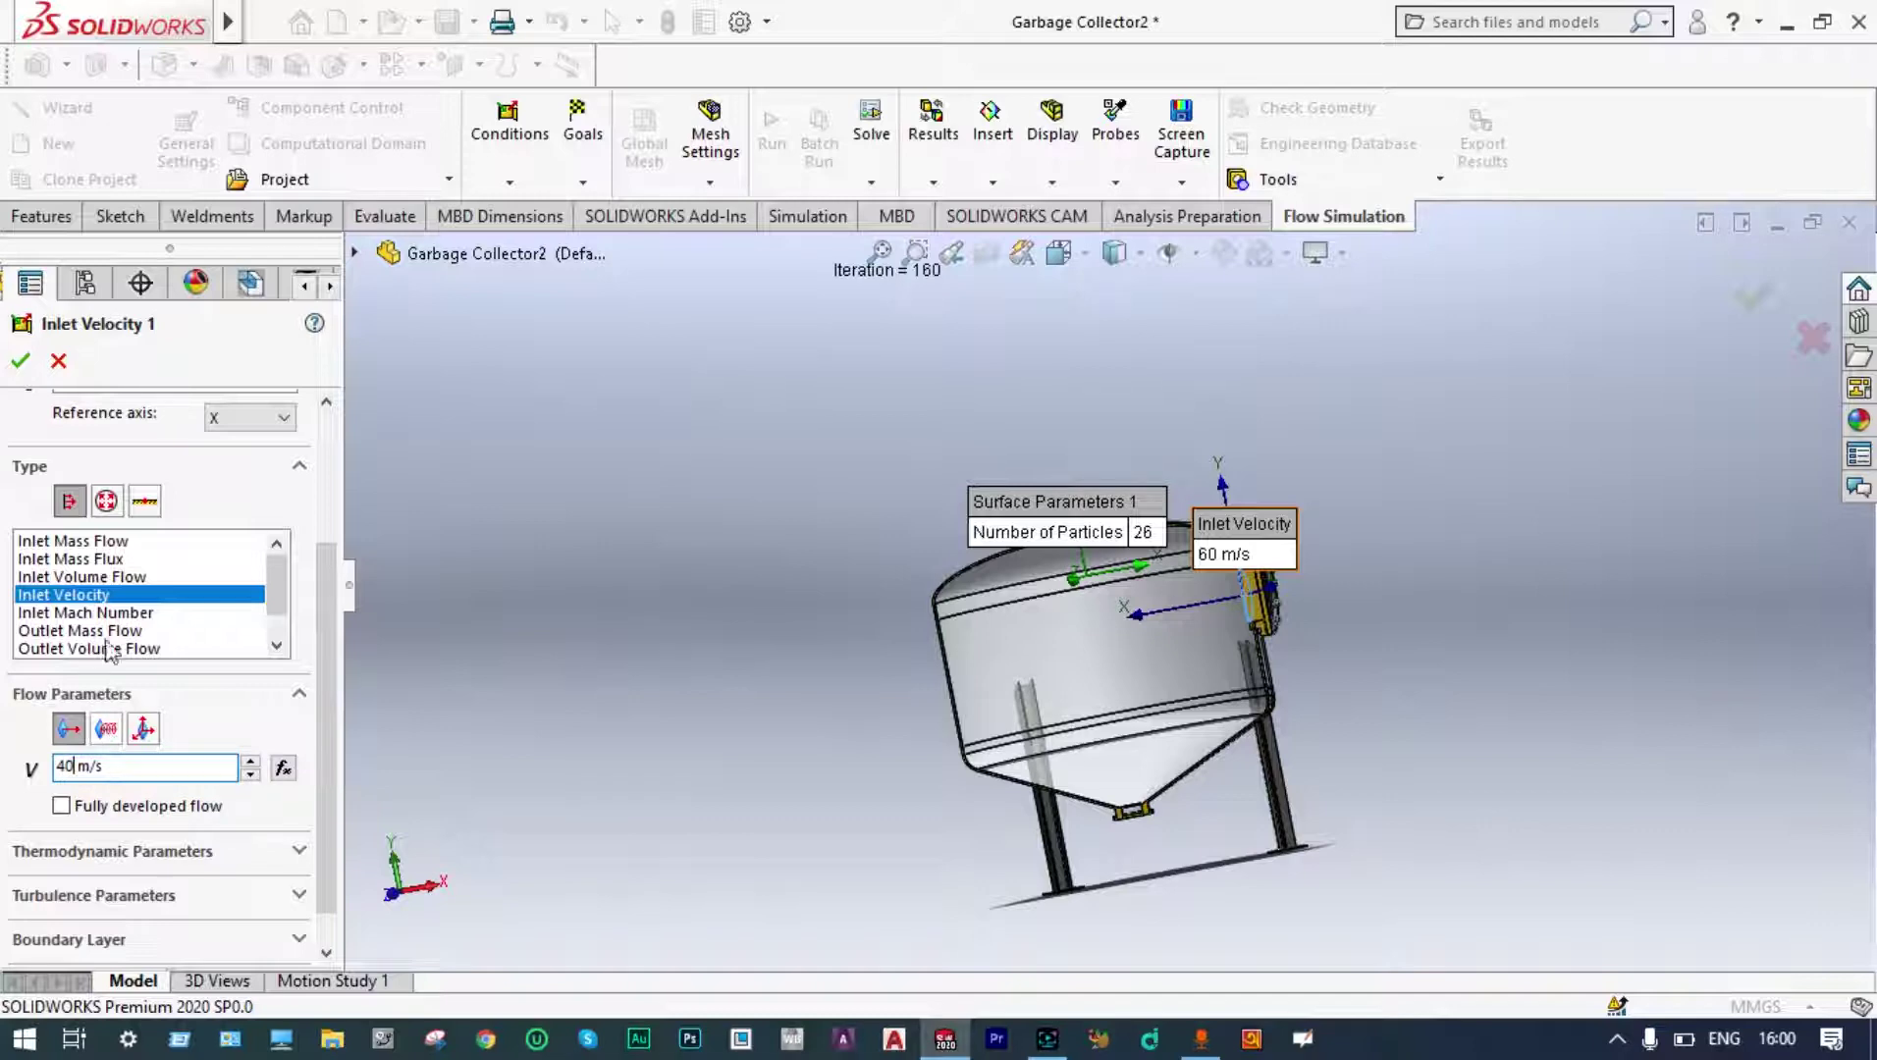
left_click(24, 367)
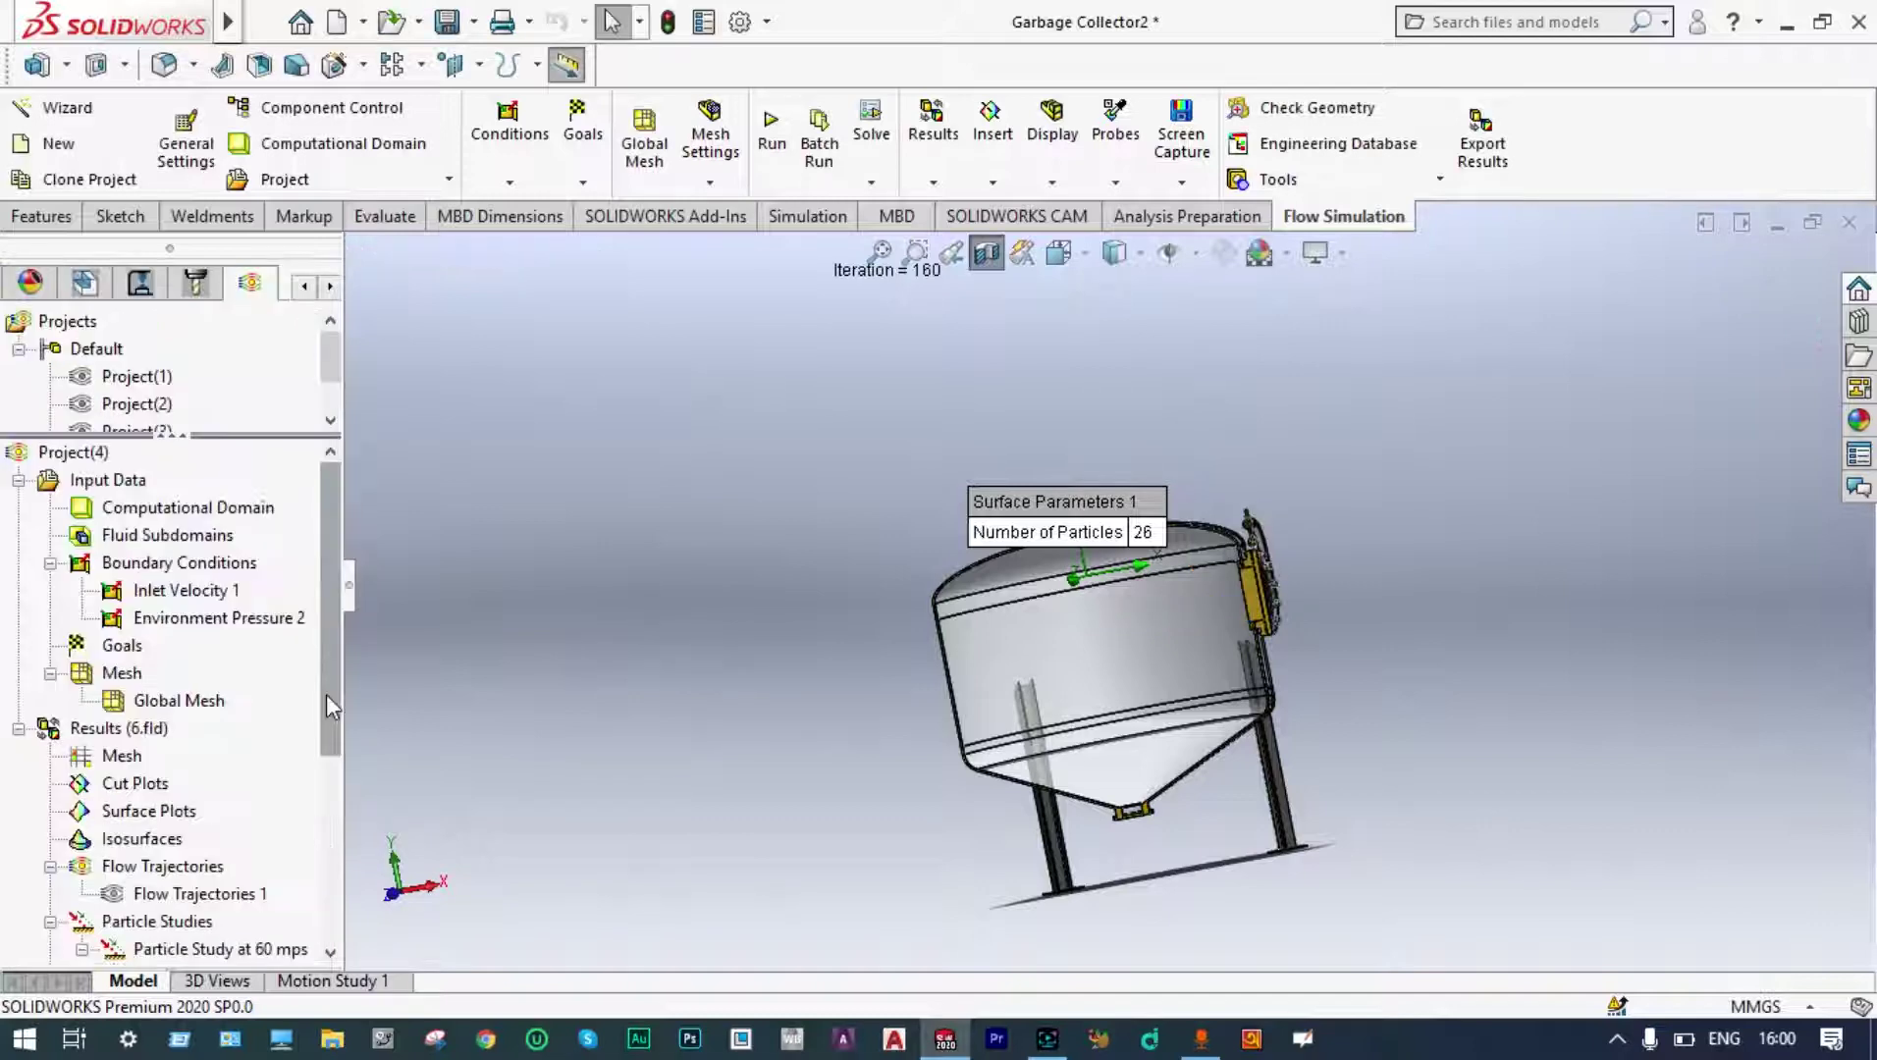
Clear and hide the Surface Parameters 1 result.
scroll(326, 694, "down", 2)
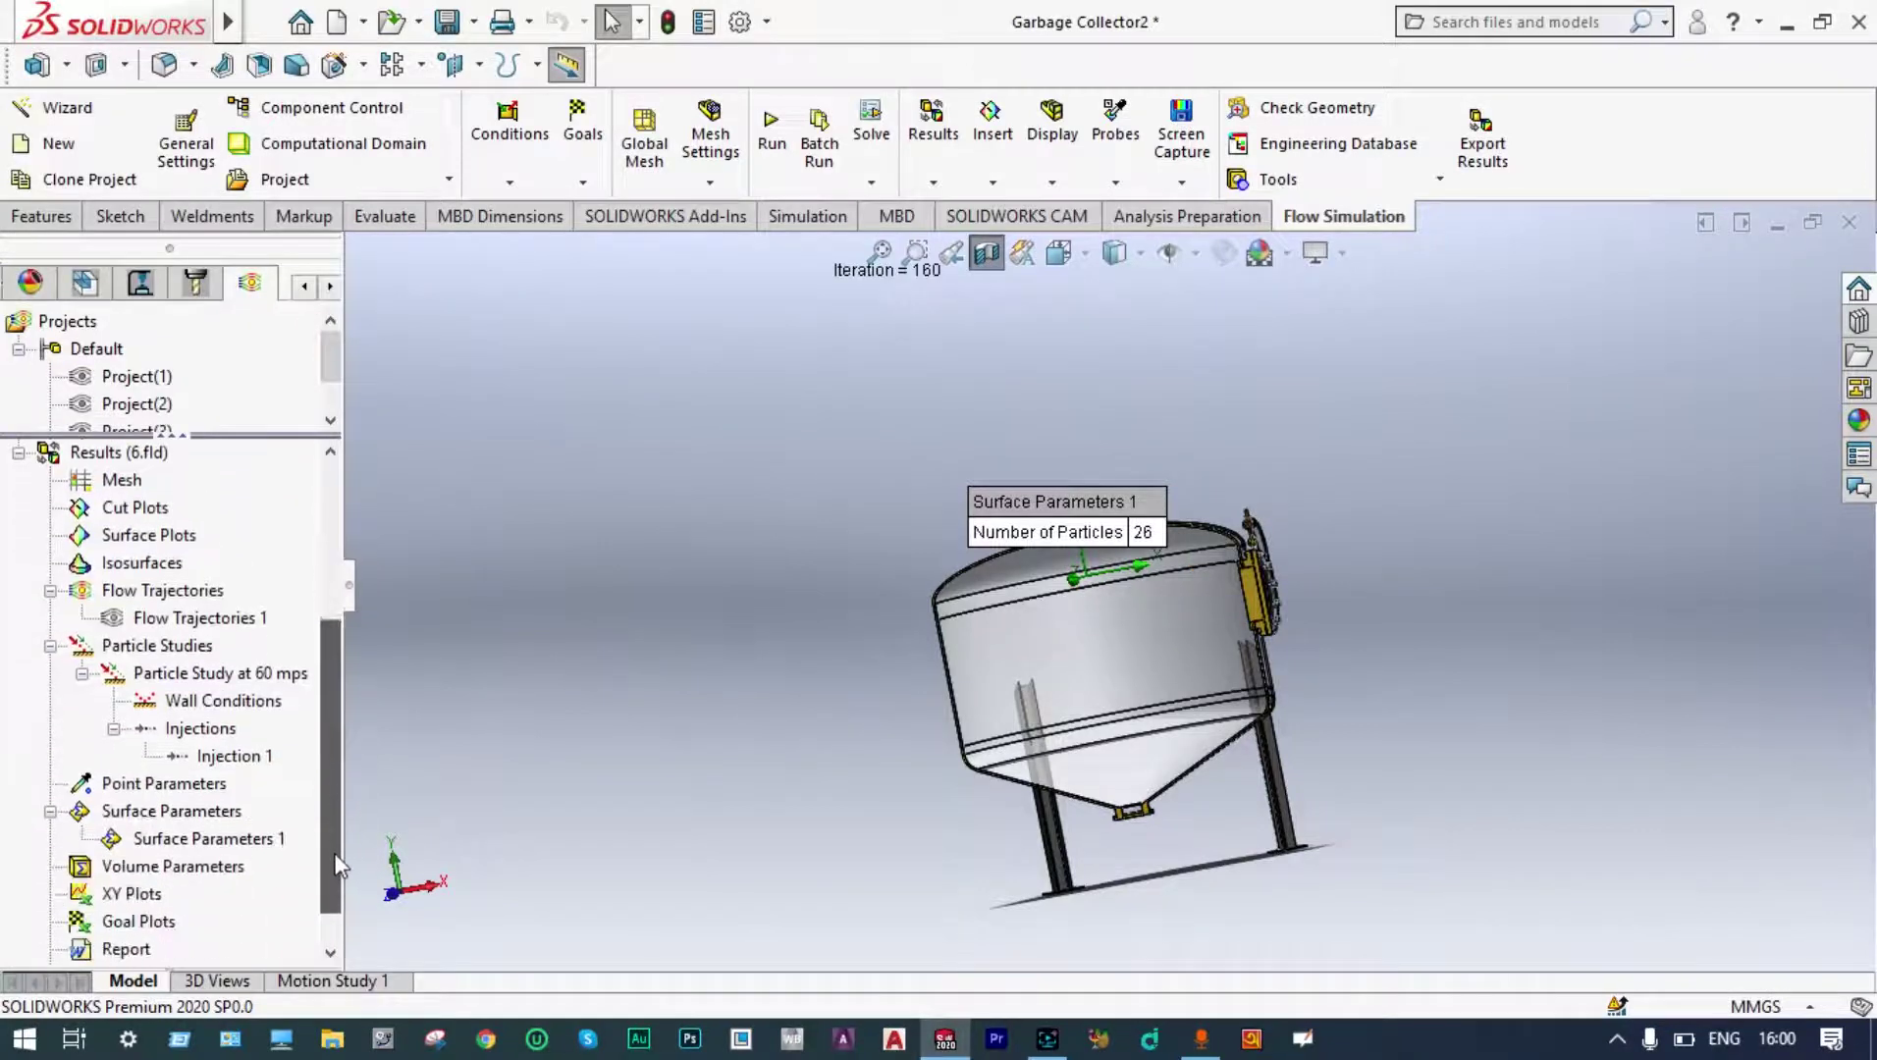
right_click(245, 842)
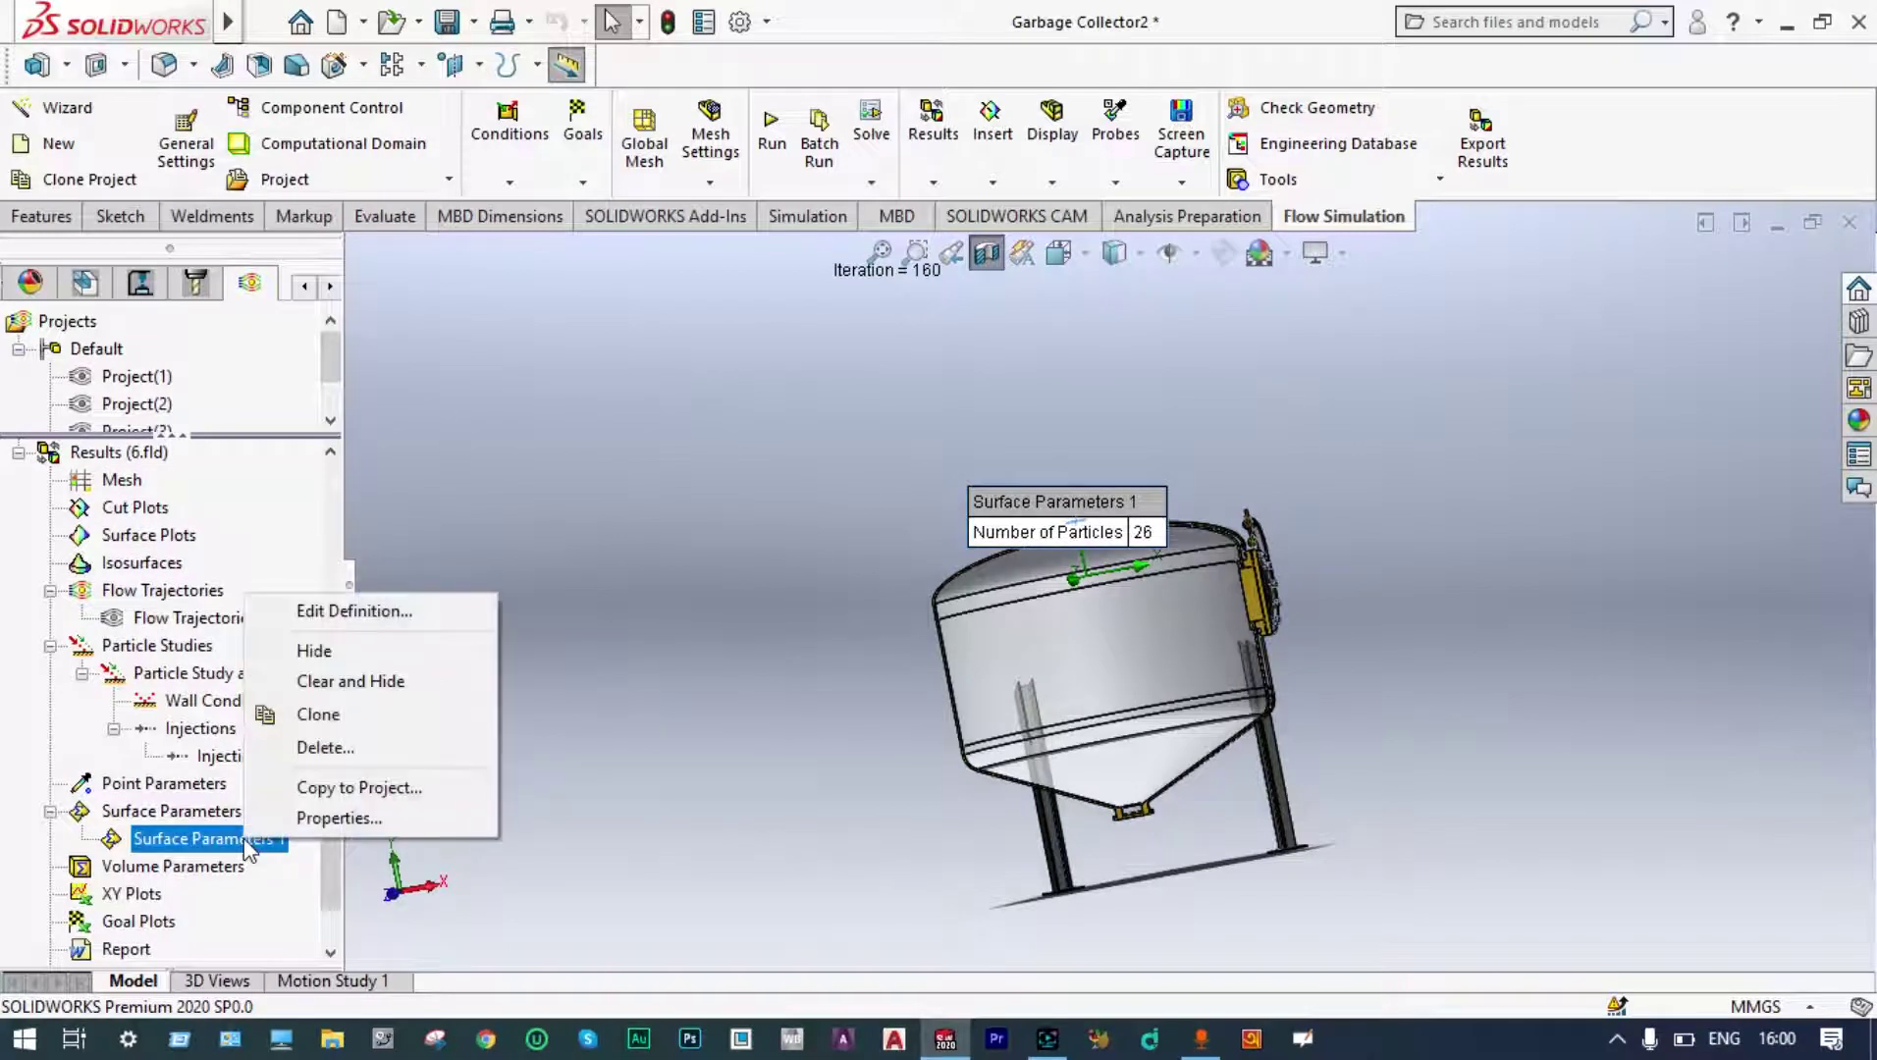
left_click(356, 682)
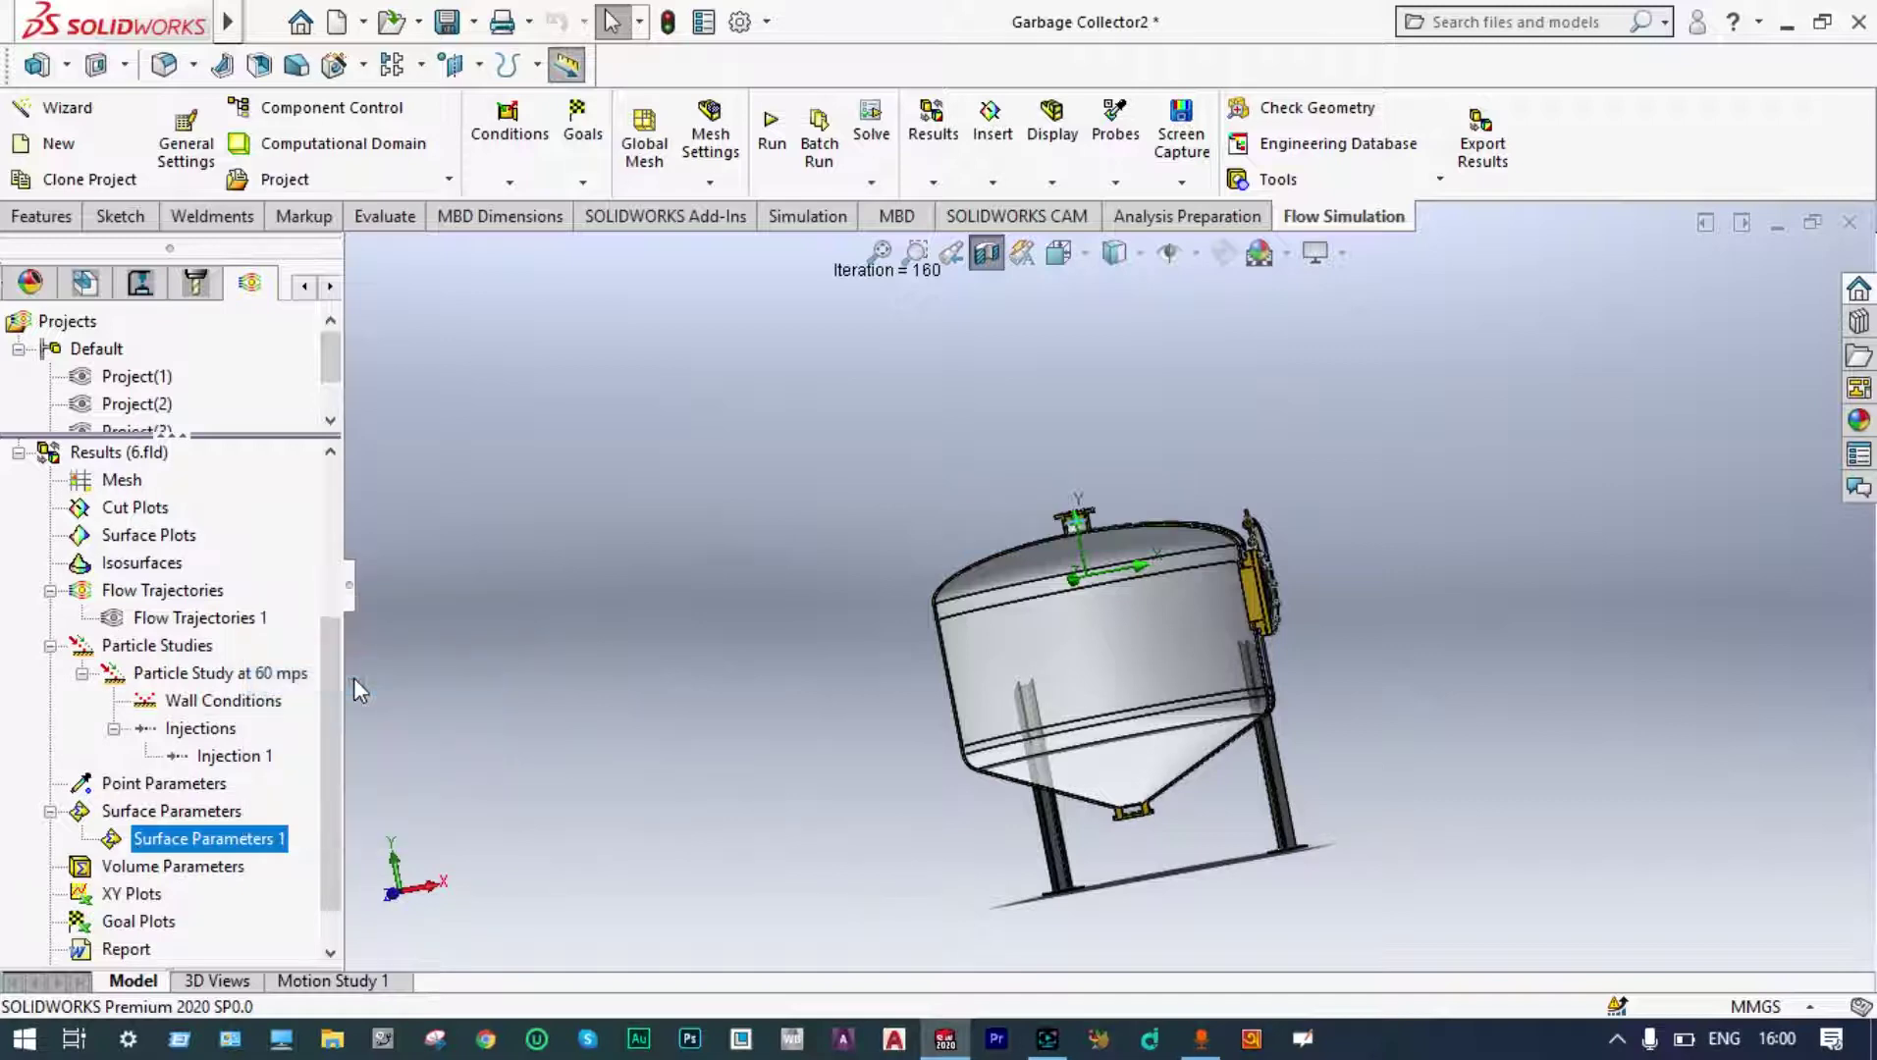
Run the project as a new calculation on this computer and close the solver once it finishes.
left_click_drag(330, 660, 341, 493)
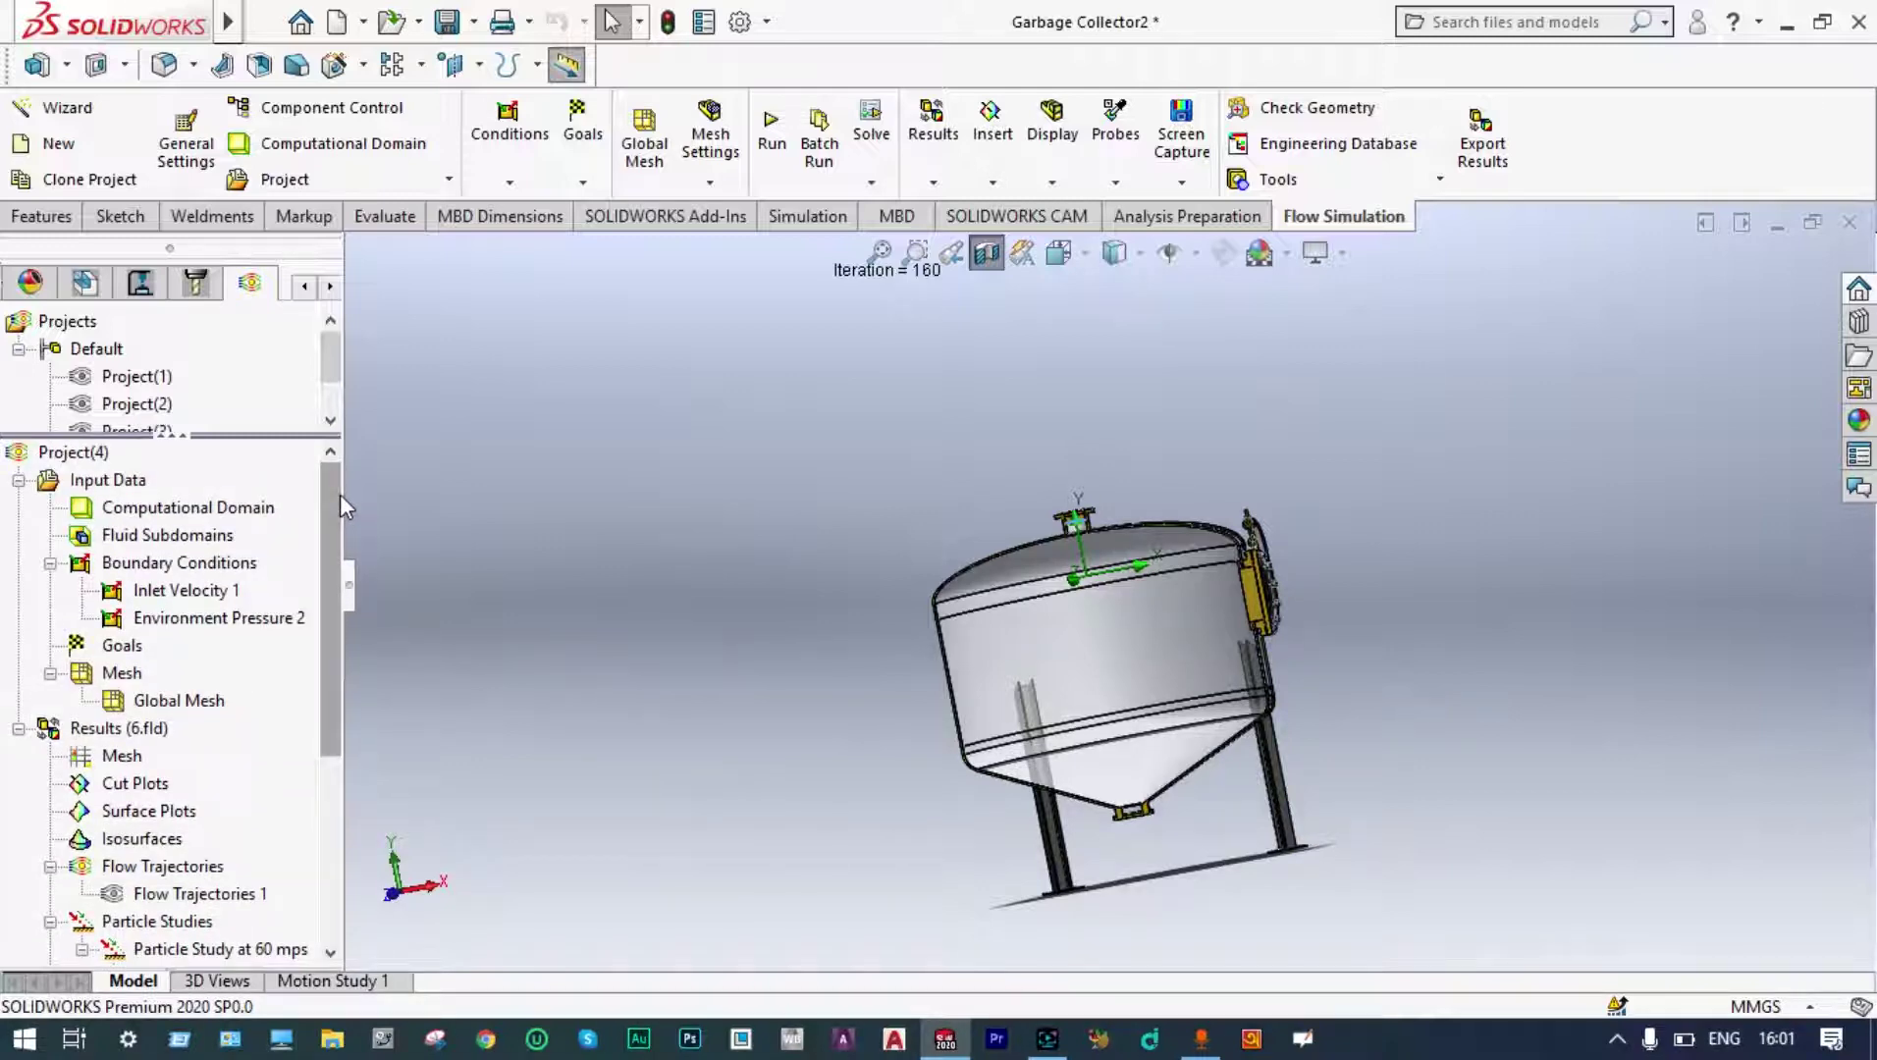
left_click(772, 143)
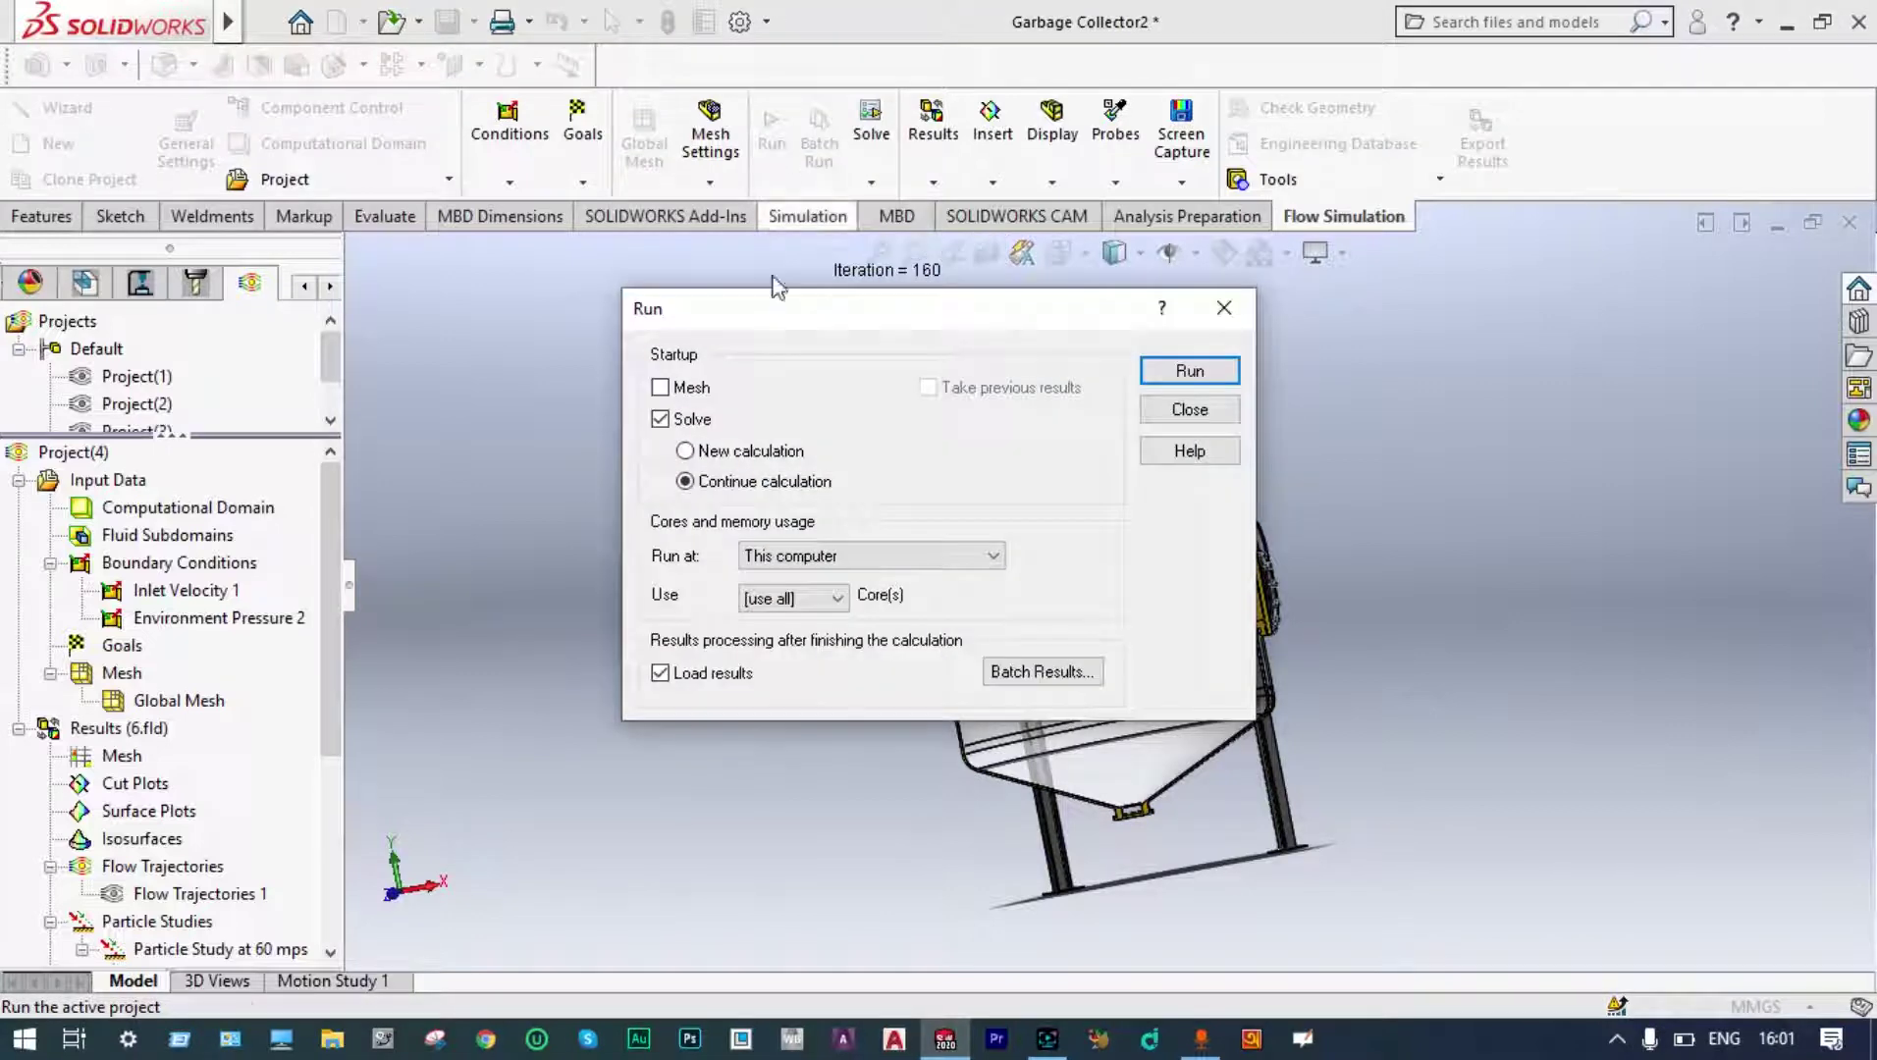
left_click(684, 451)
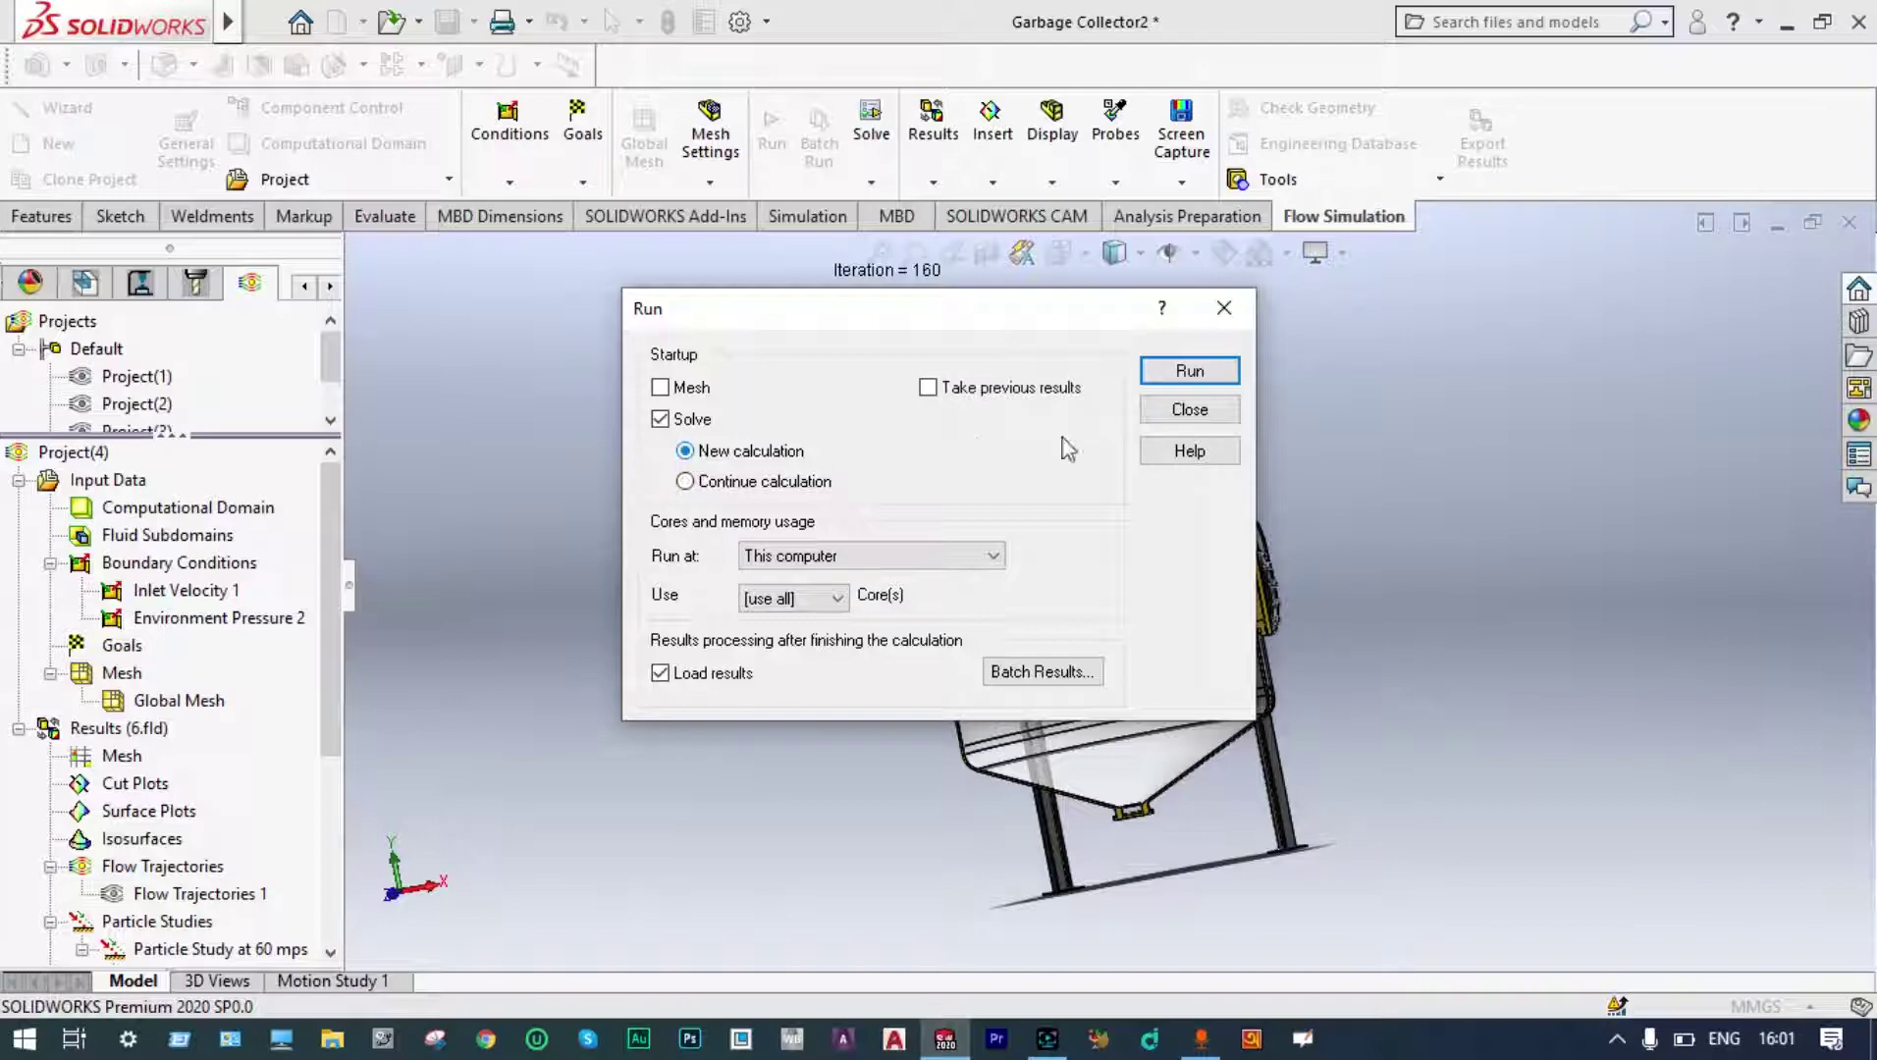
left_click(1190, 371)
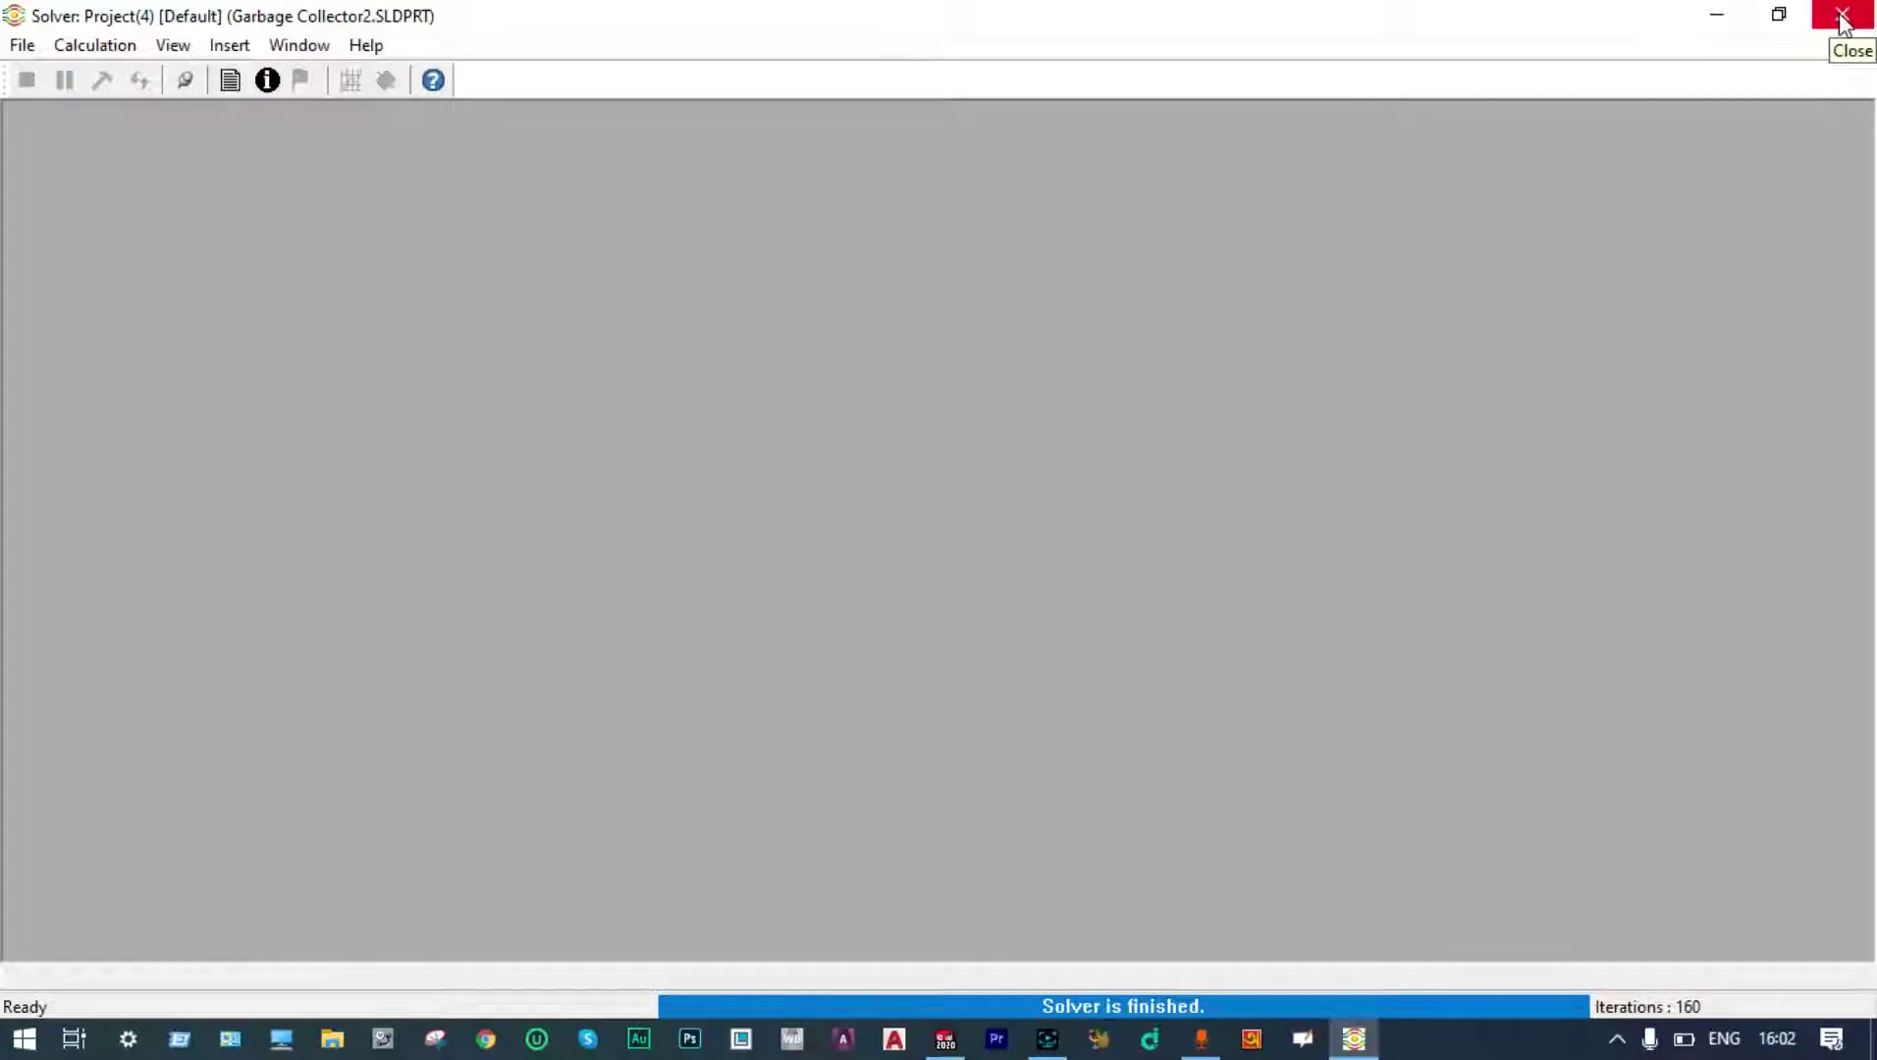
left_click(1842, 18)
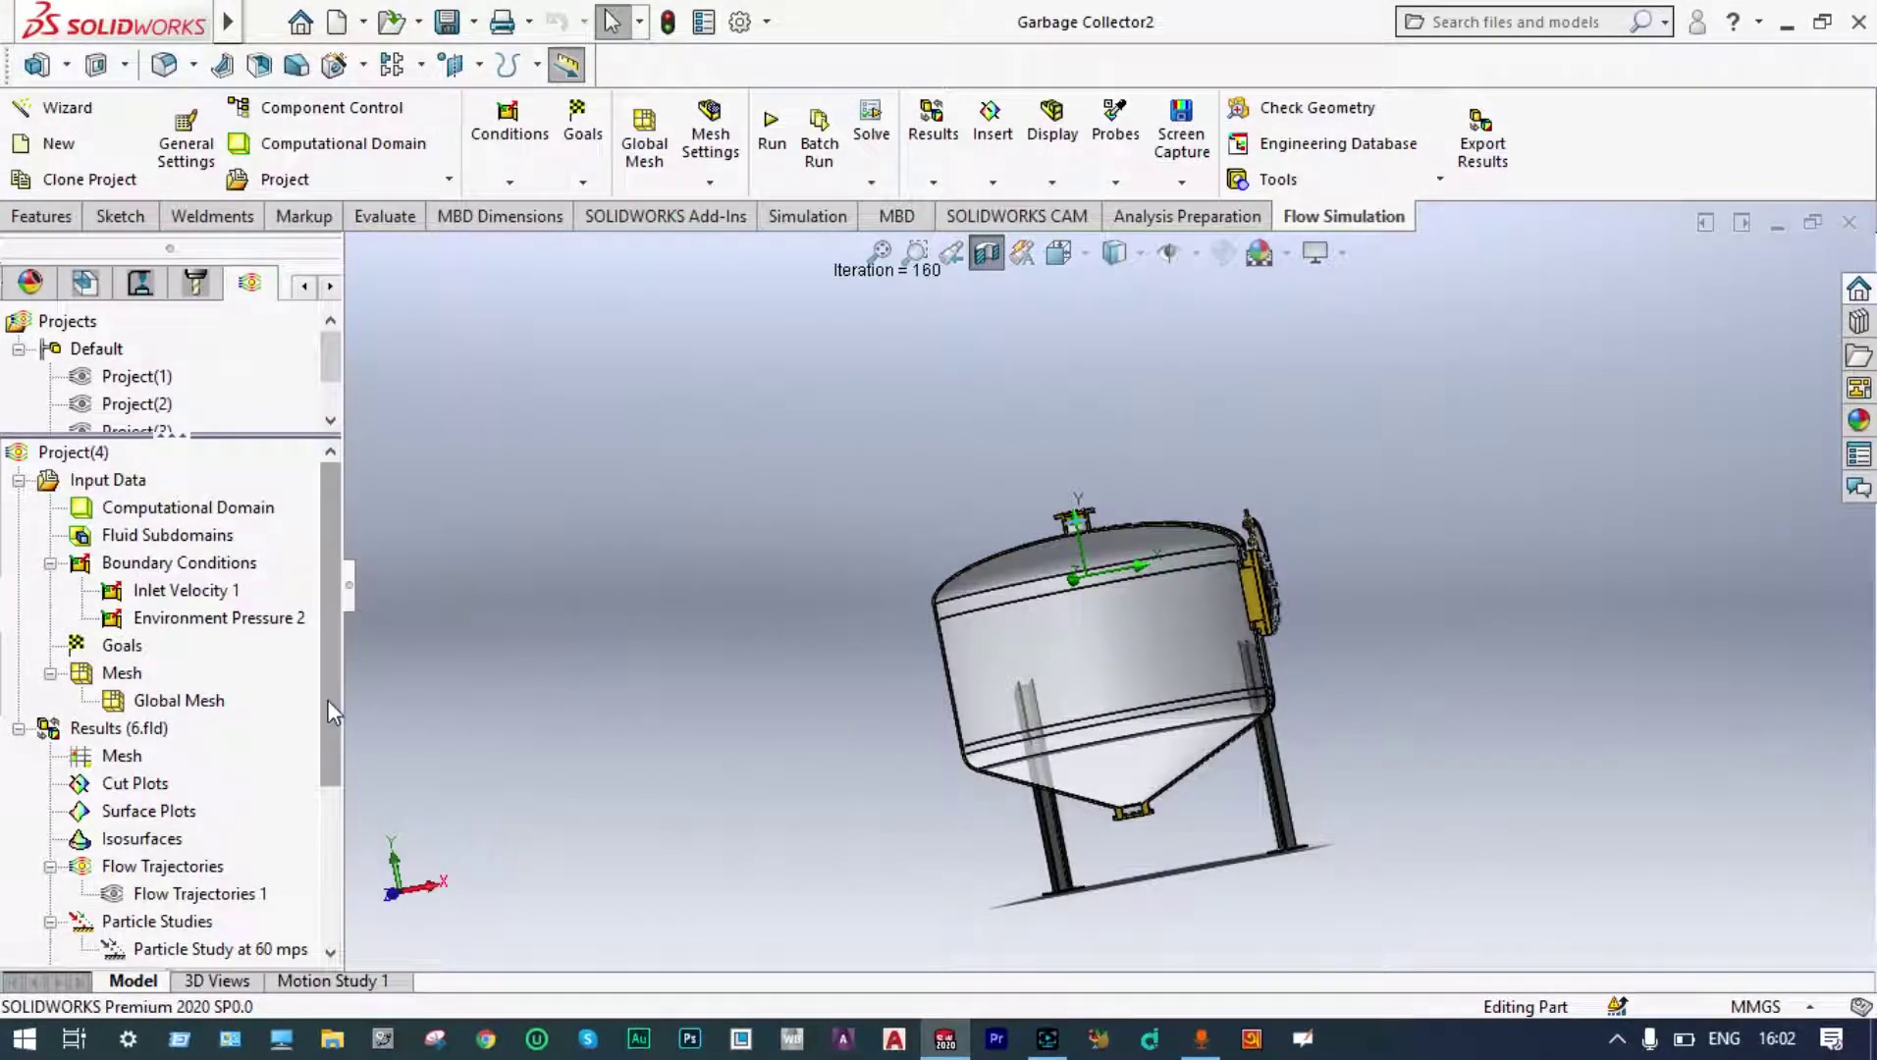
left_click_drag(329, 700, 326, 800)
double_click(199, 728)
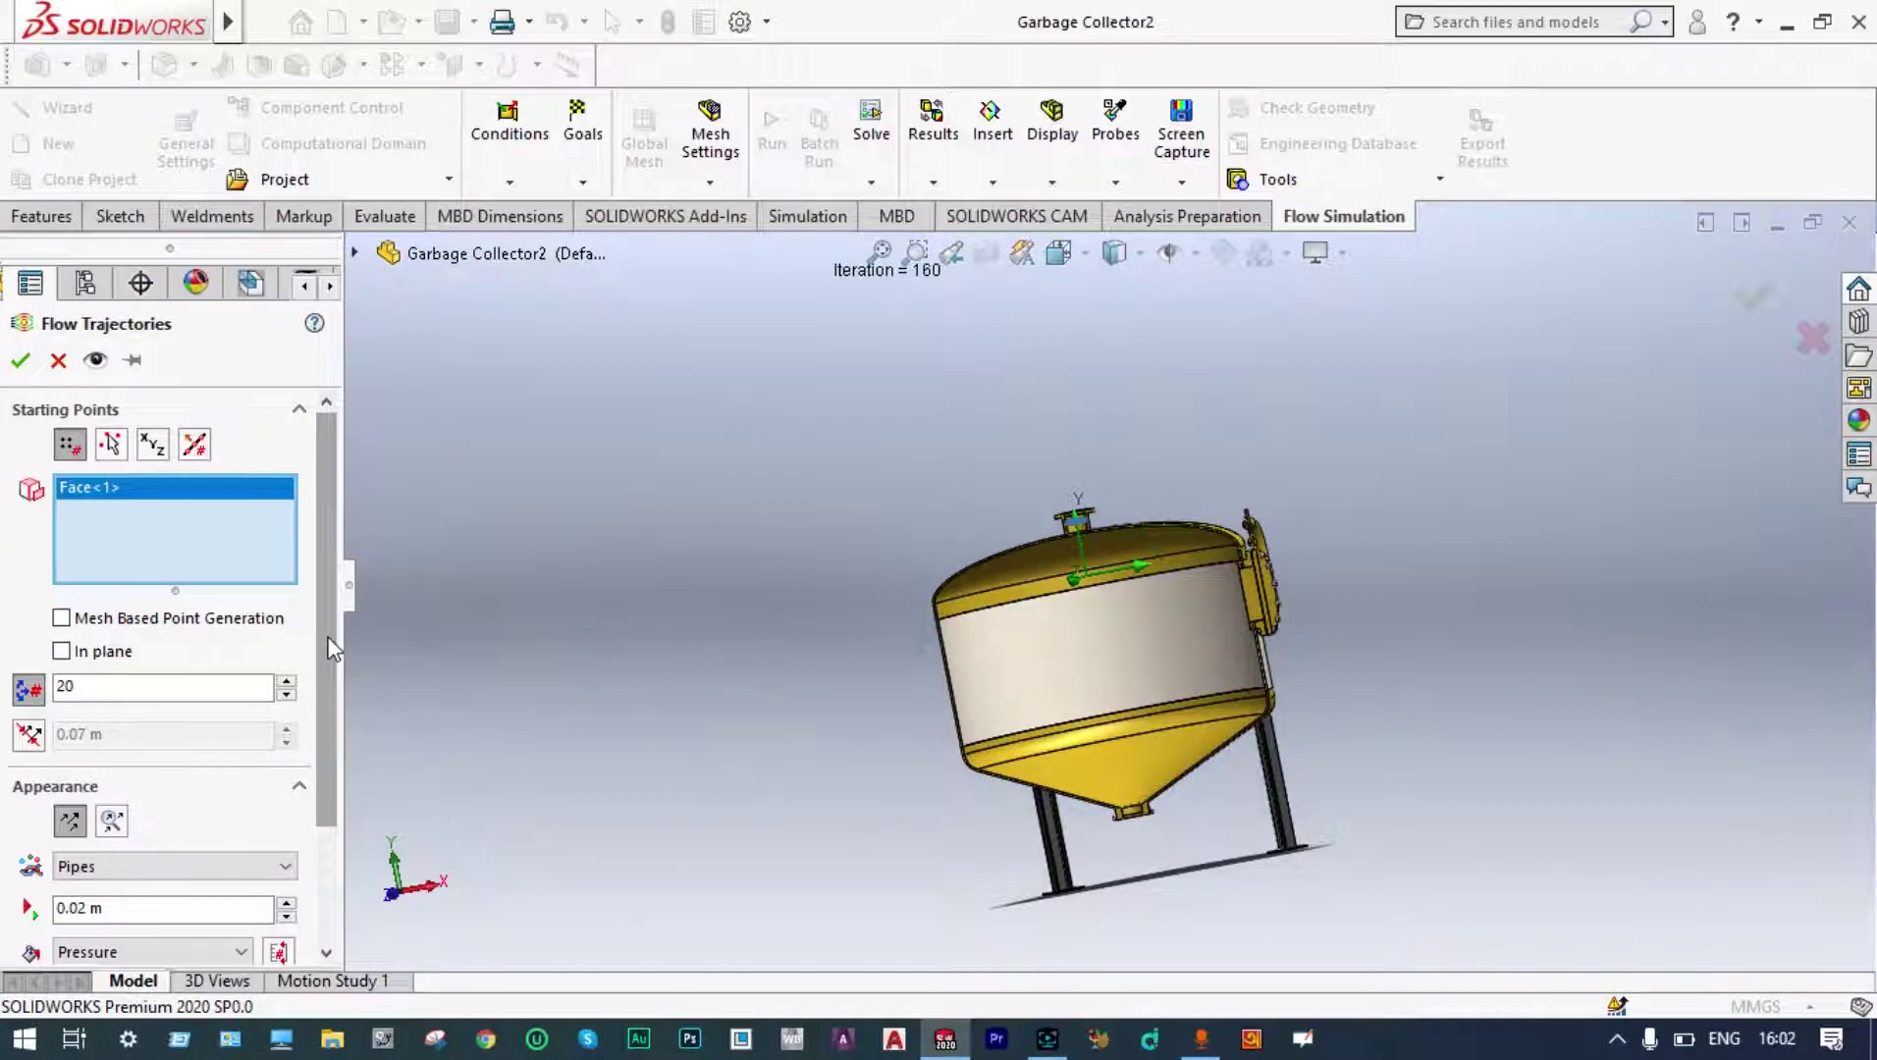
key("Escape")
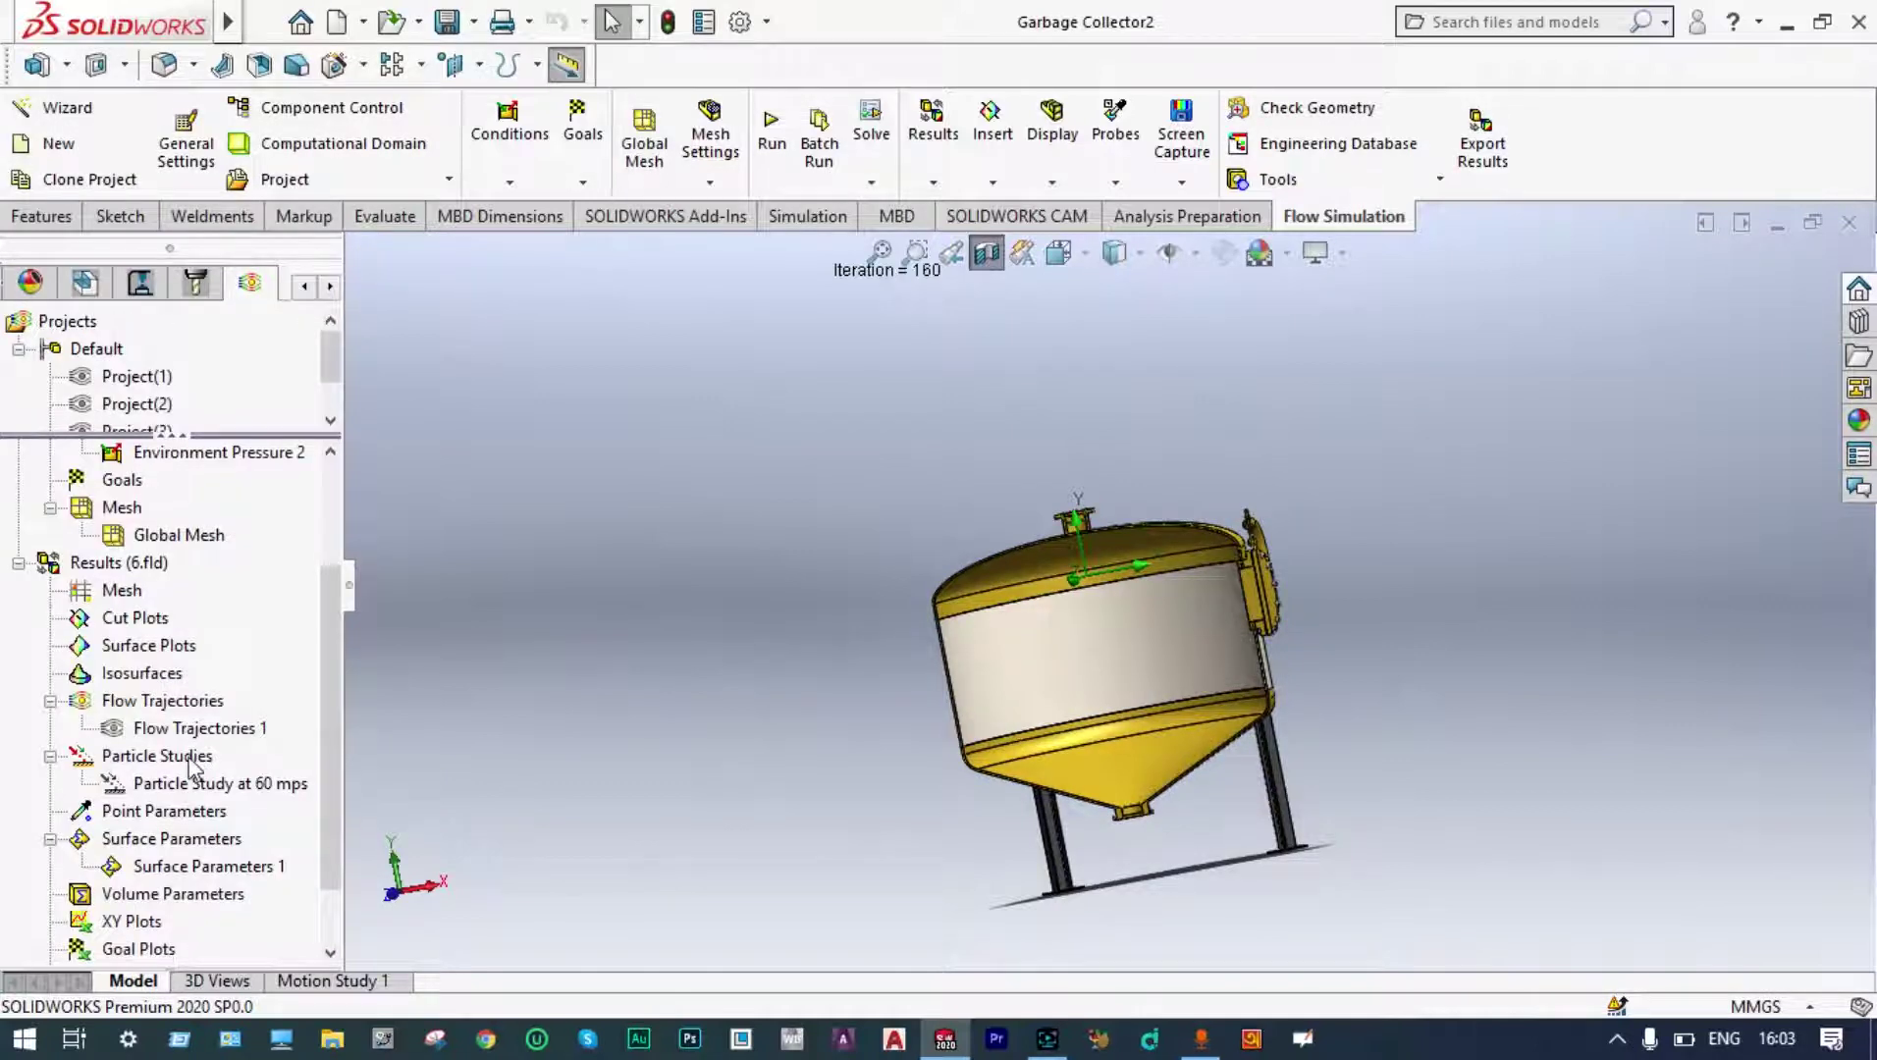
Create a new particle study named "Particle Study at 40 mps".
right_click(189, 765)
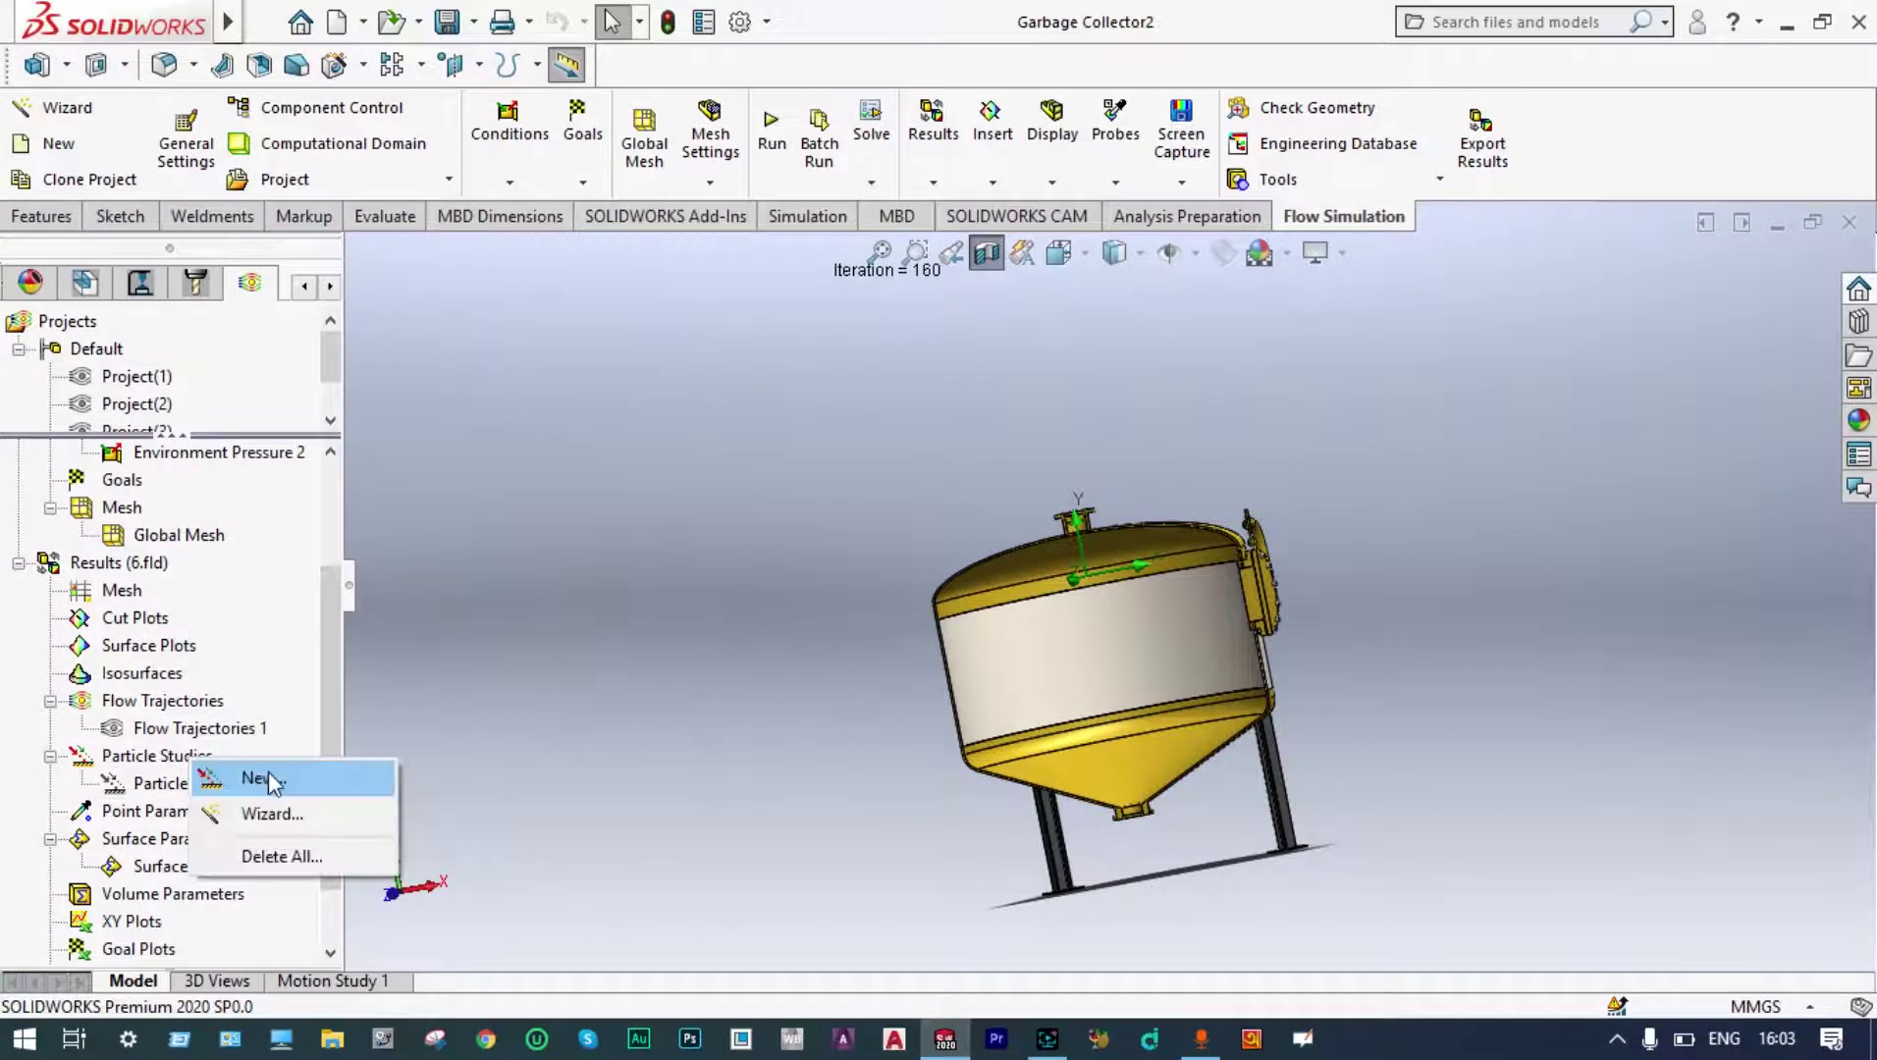
left_click(287, 778)
left_click(154, 679)
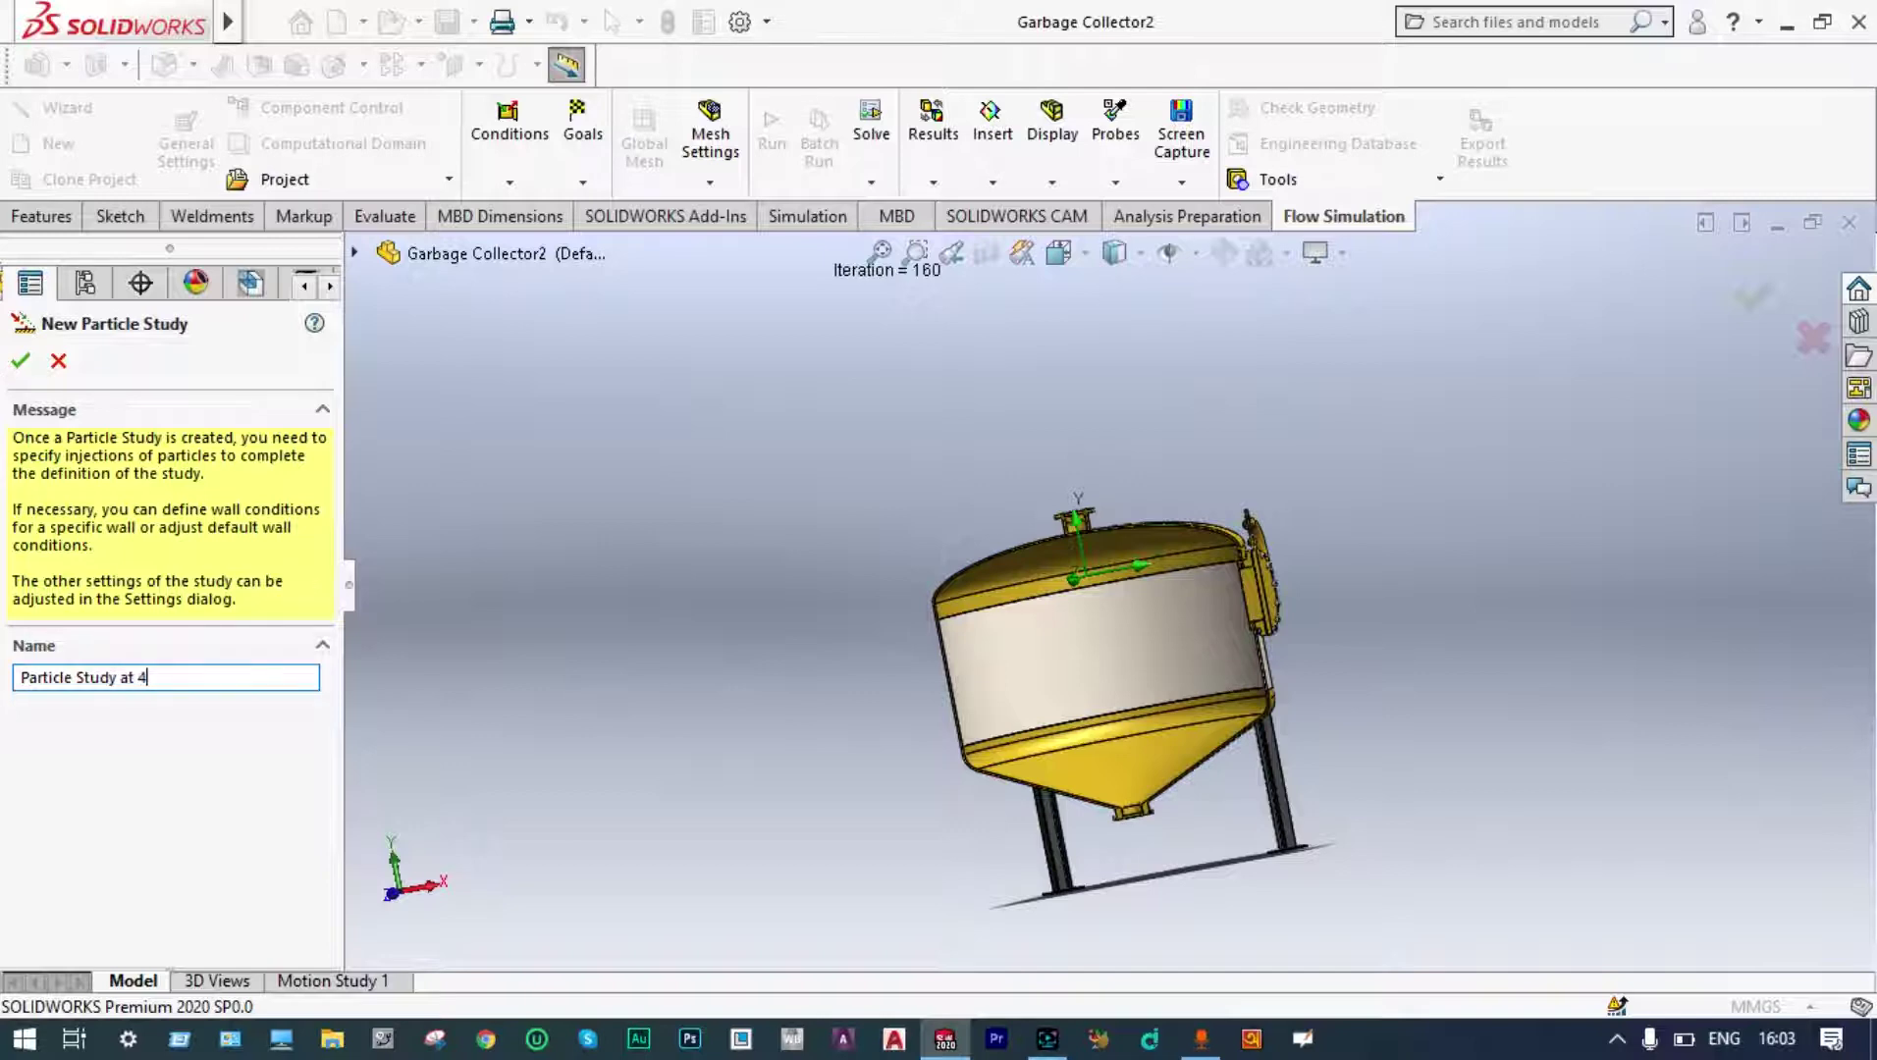
type("at 40 mps")
left_click(20, 360)
Insert an injection in the 40 mps particle study and set its number of starting points to 100.
right_click(209, 731)
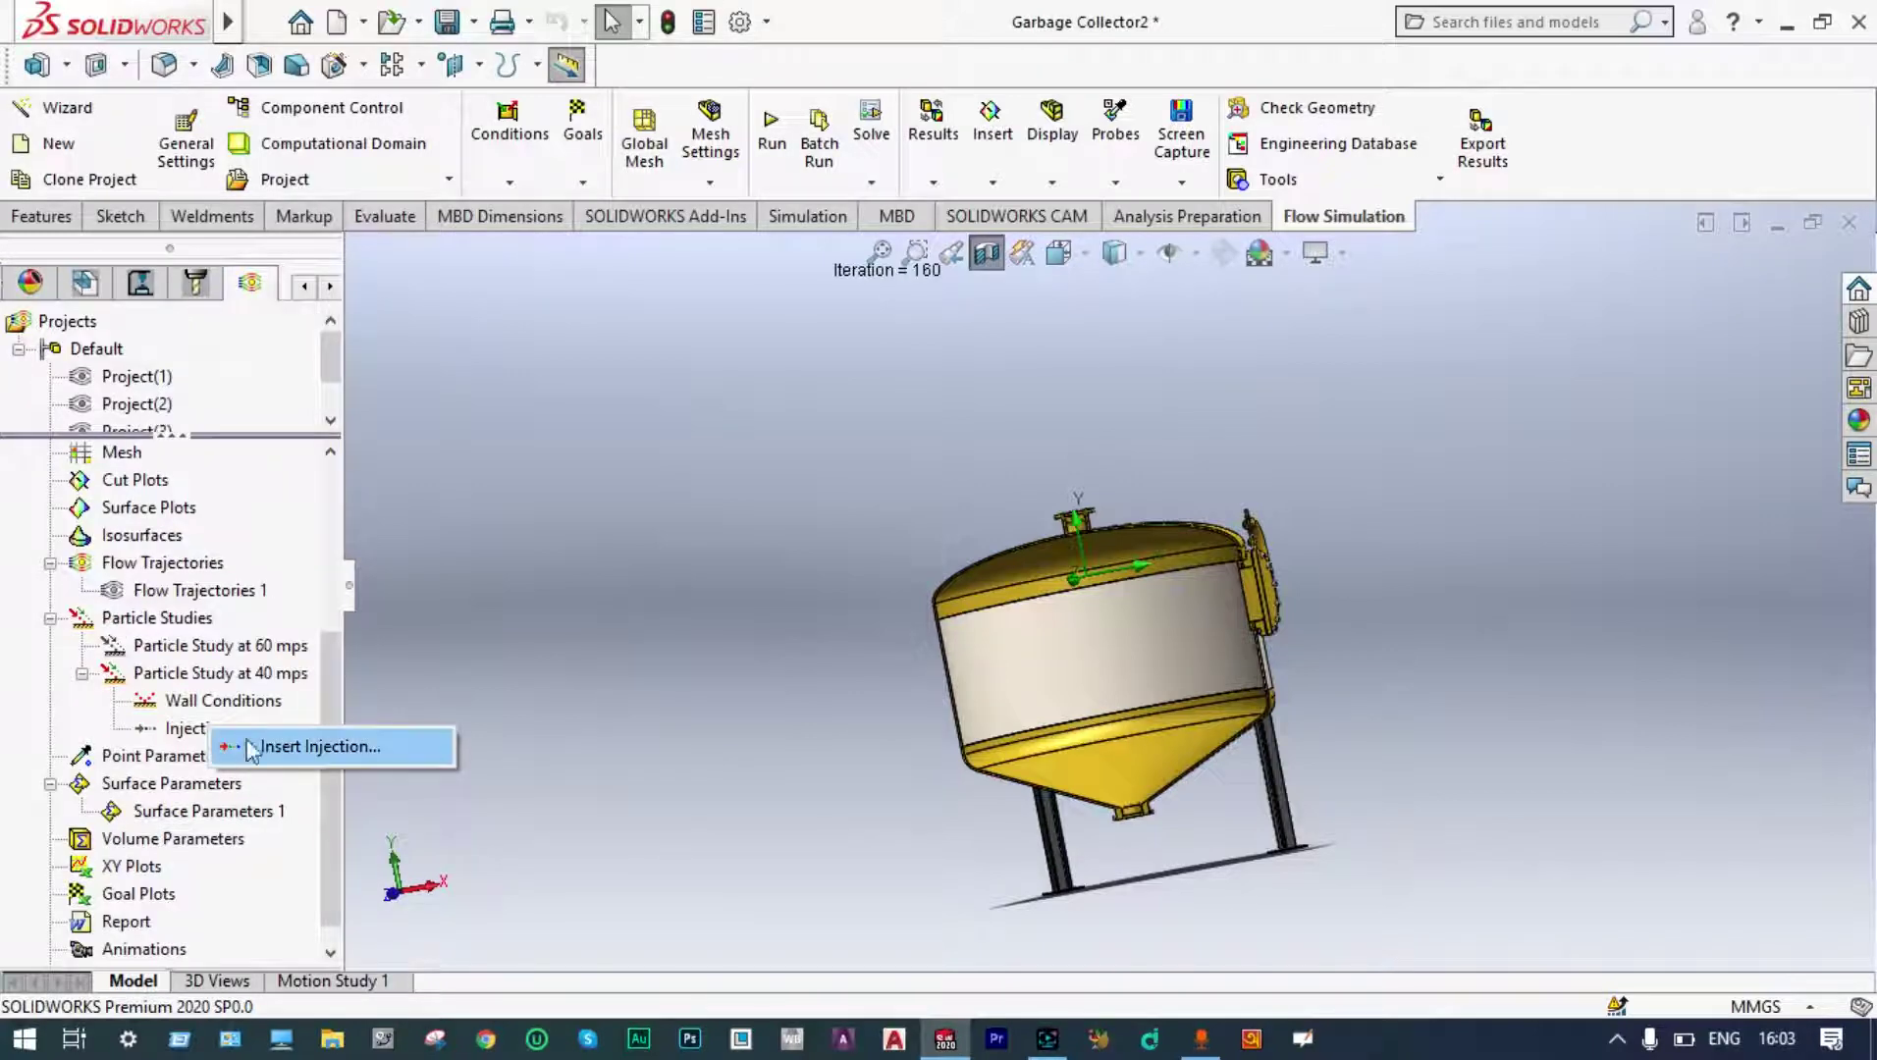
left_click(247, 749)
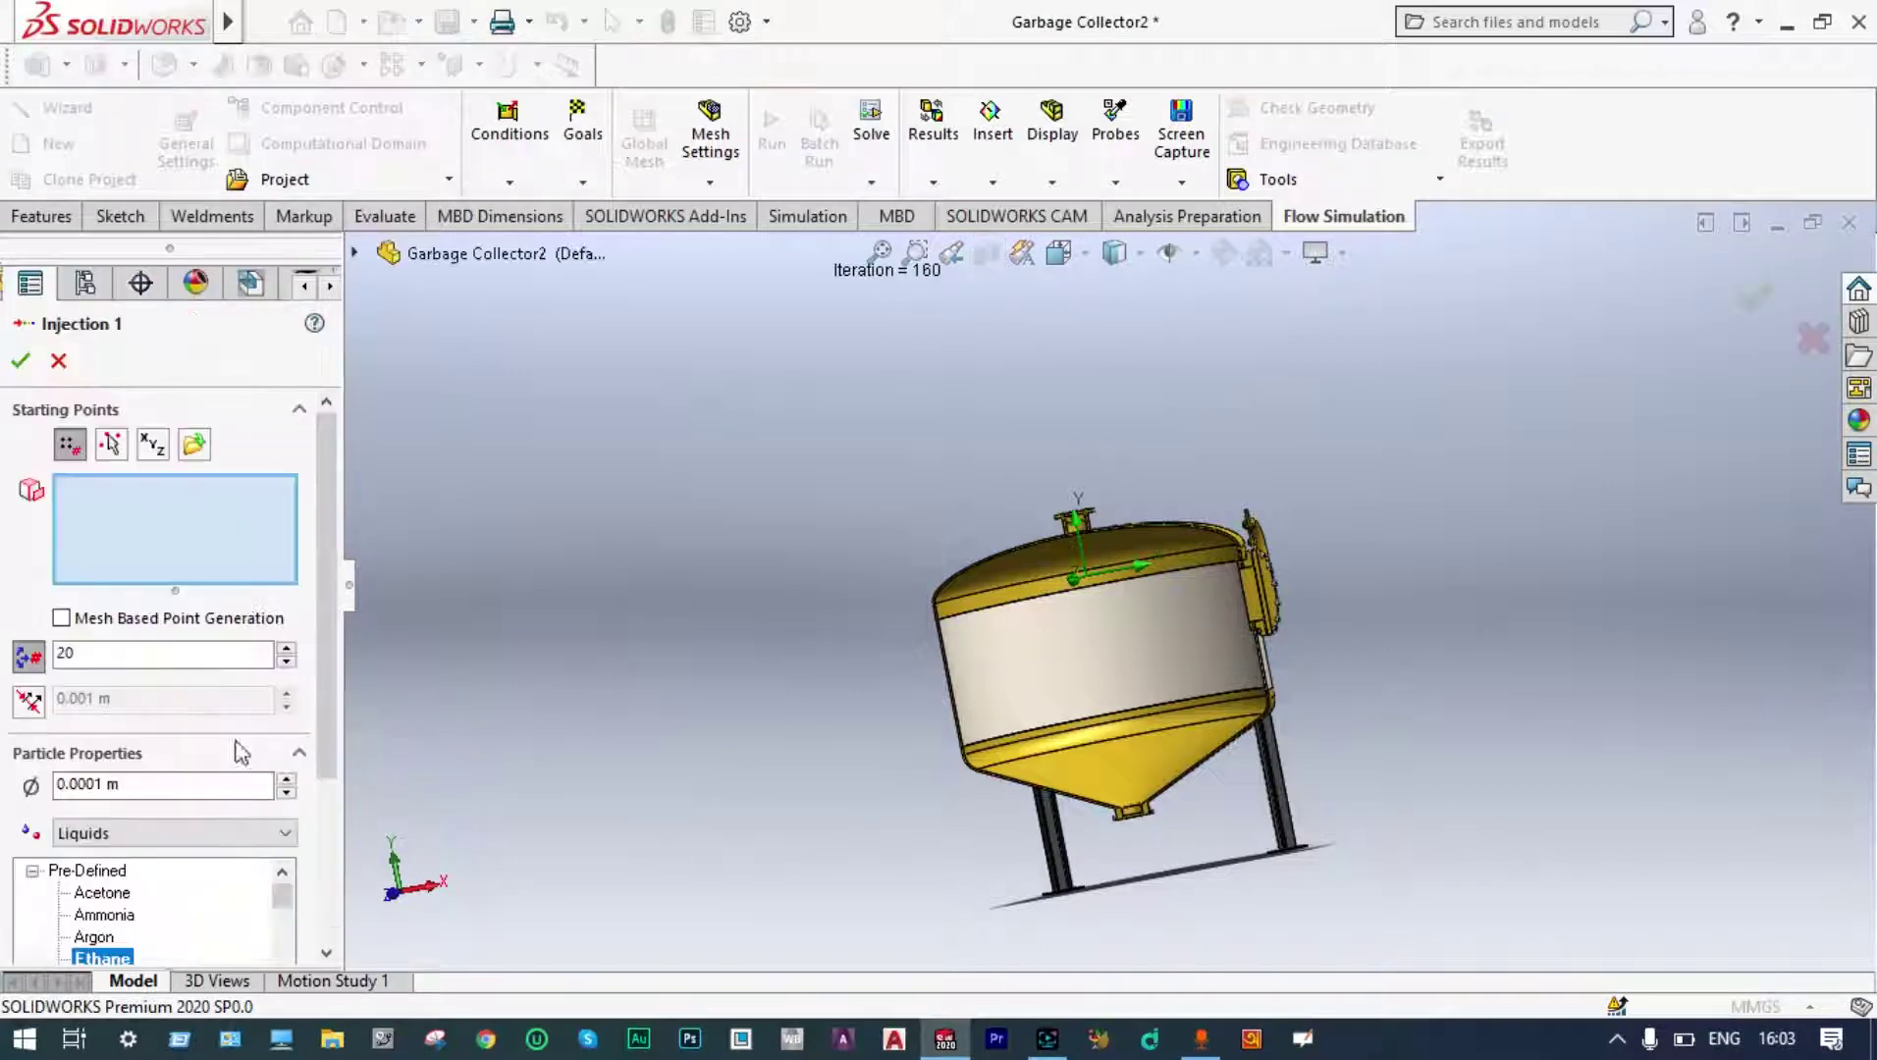
left_click(77, 653)
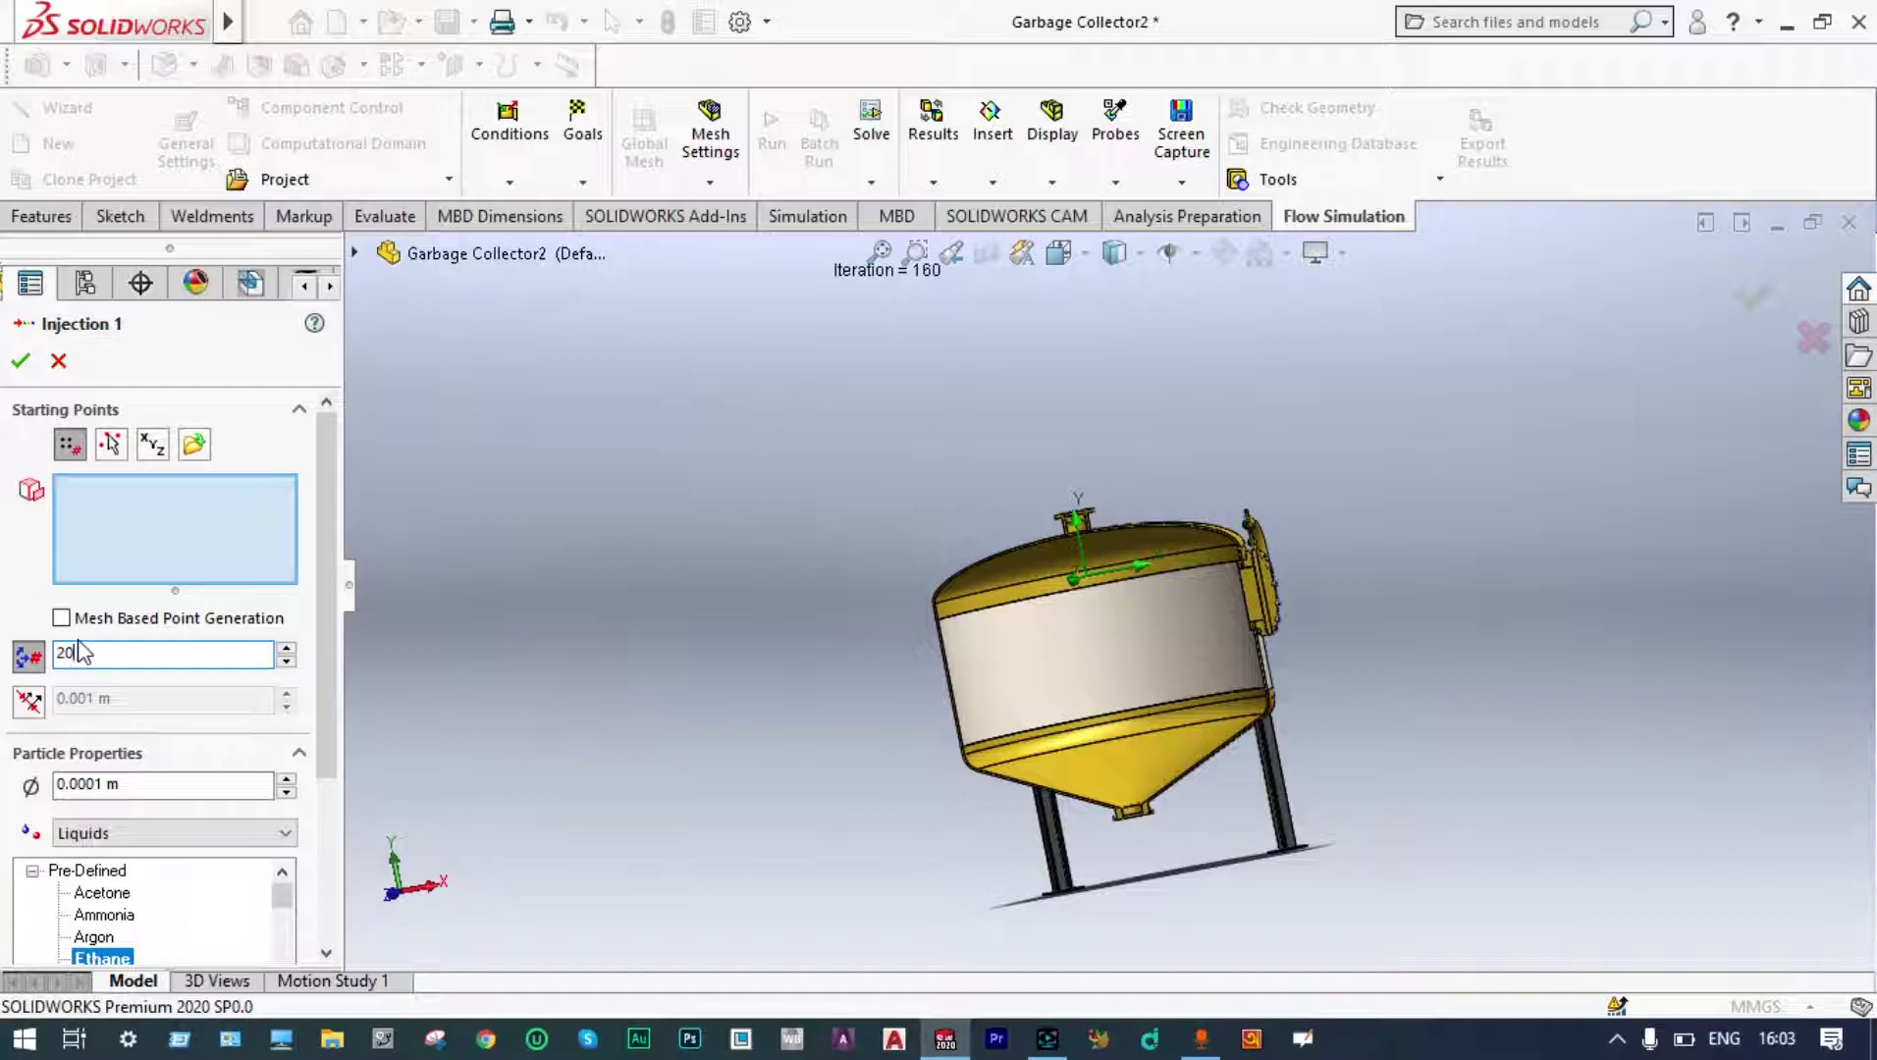
type("100")
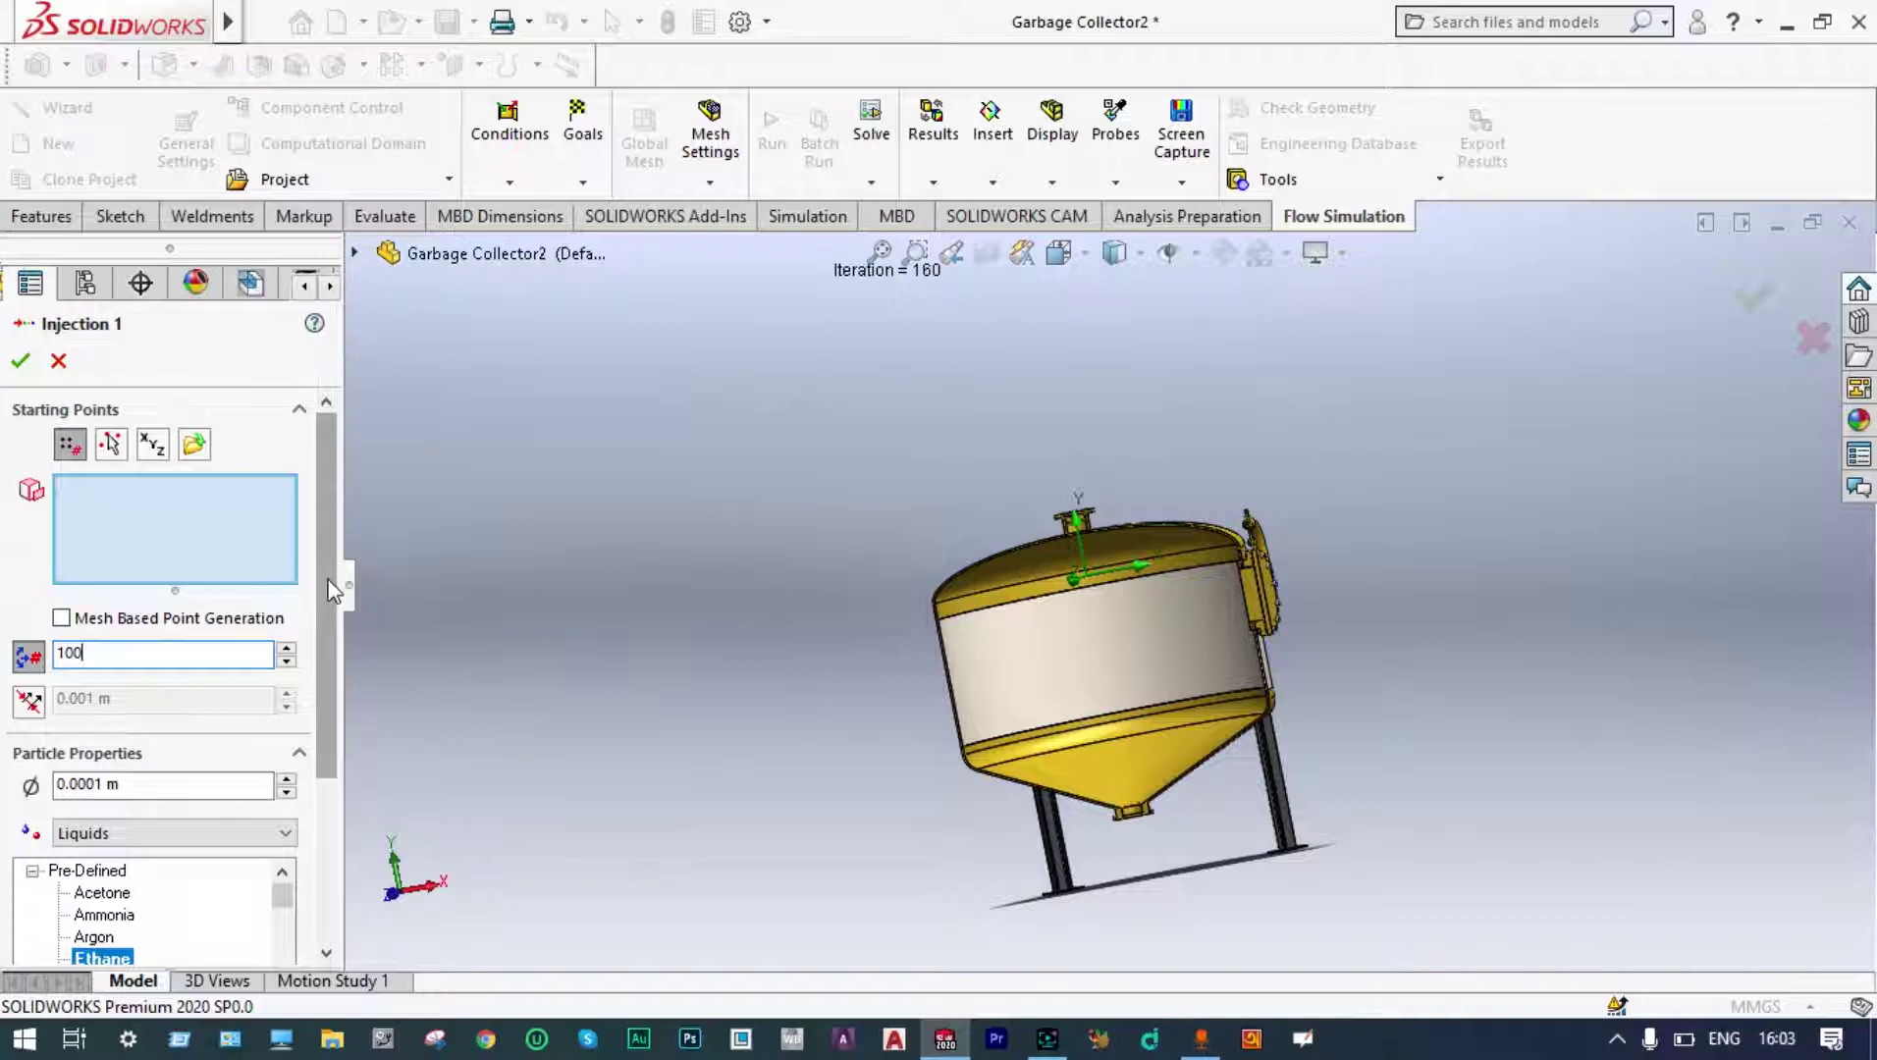
Set the injection's particle material to solid Aluminum and expand its mass flow rate settings.
left_click_drag(334, 589, 329, 705)
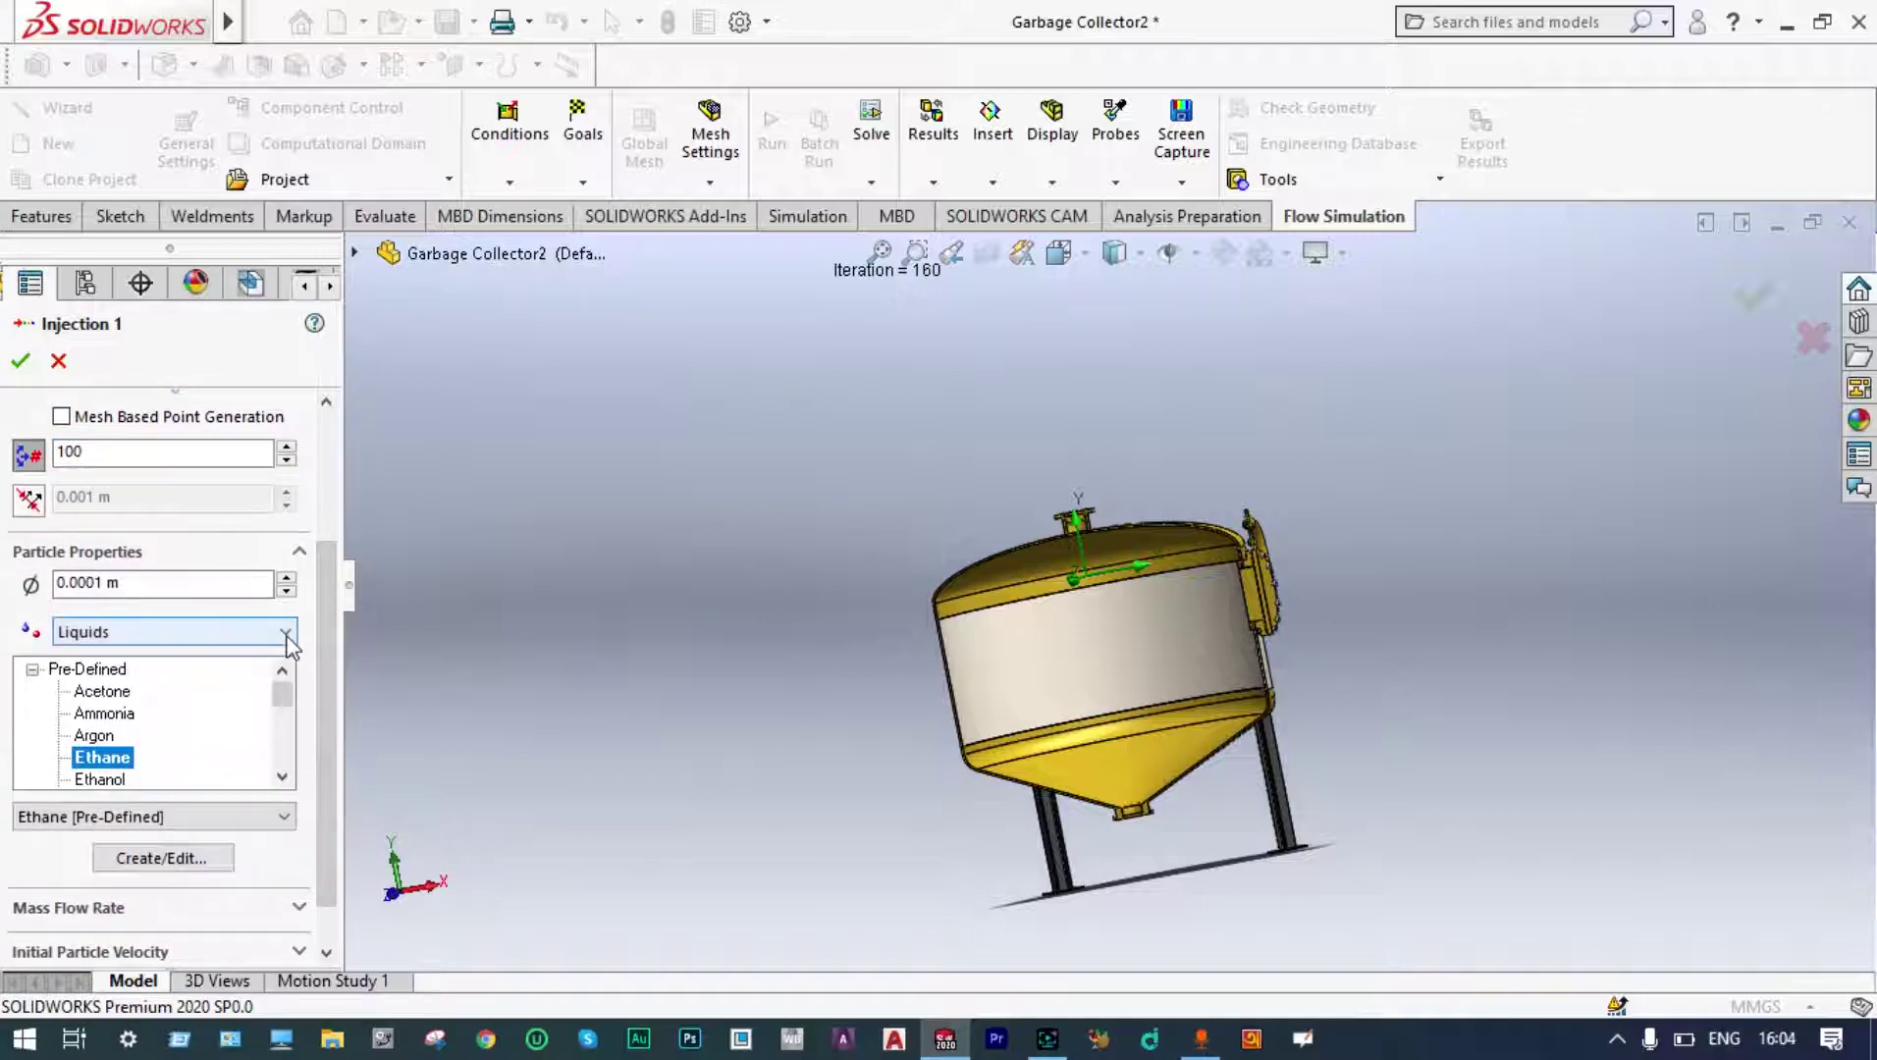
scroll(293, 633, "down", 1)
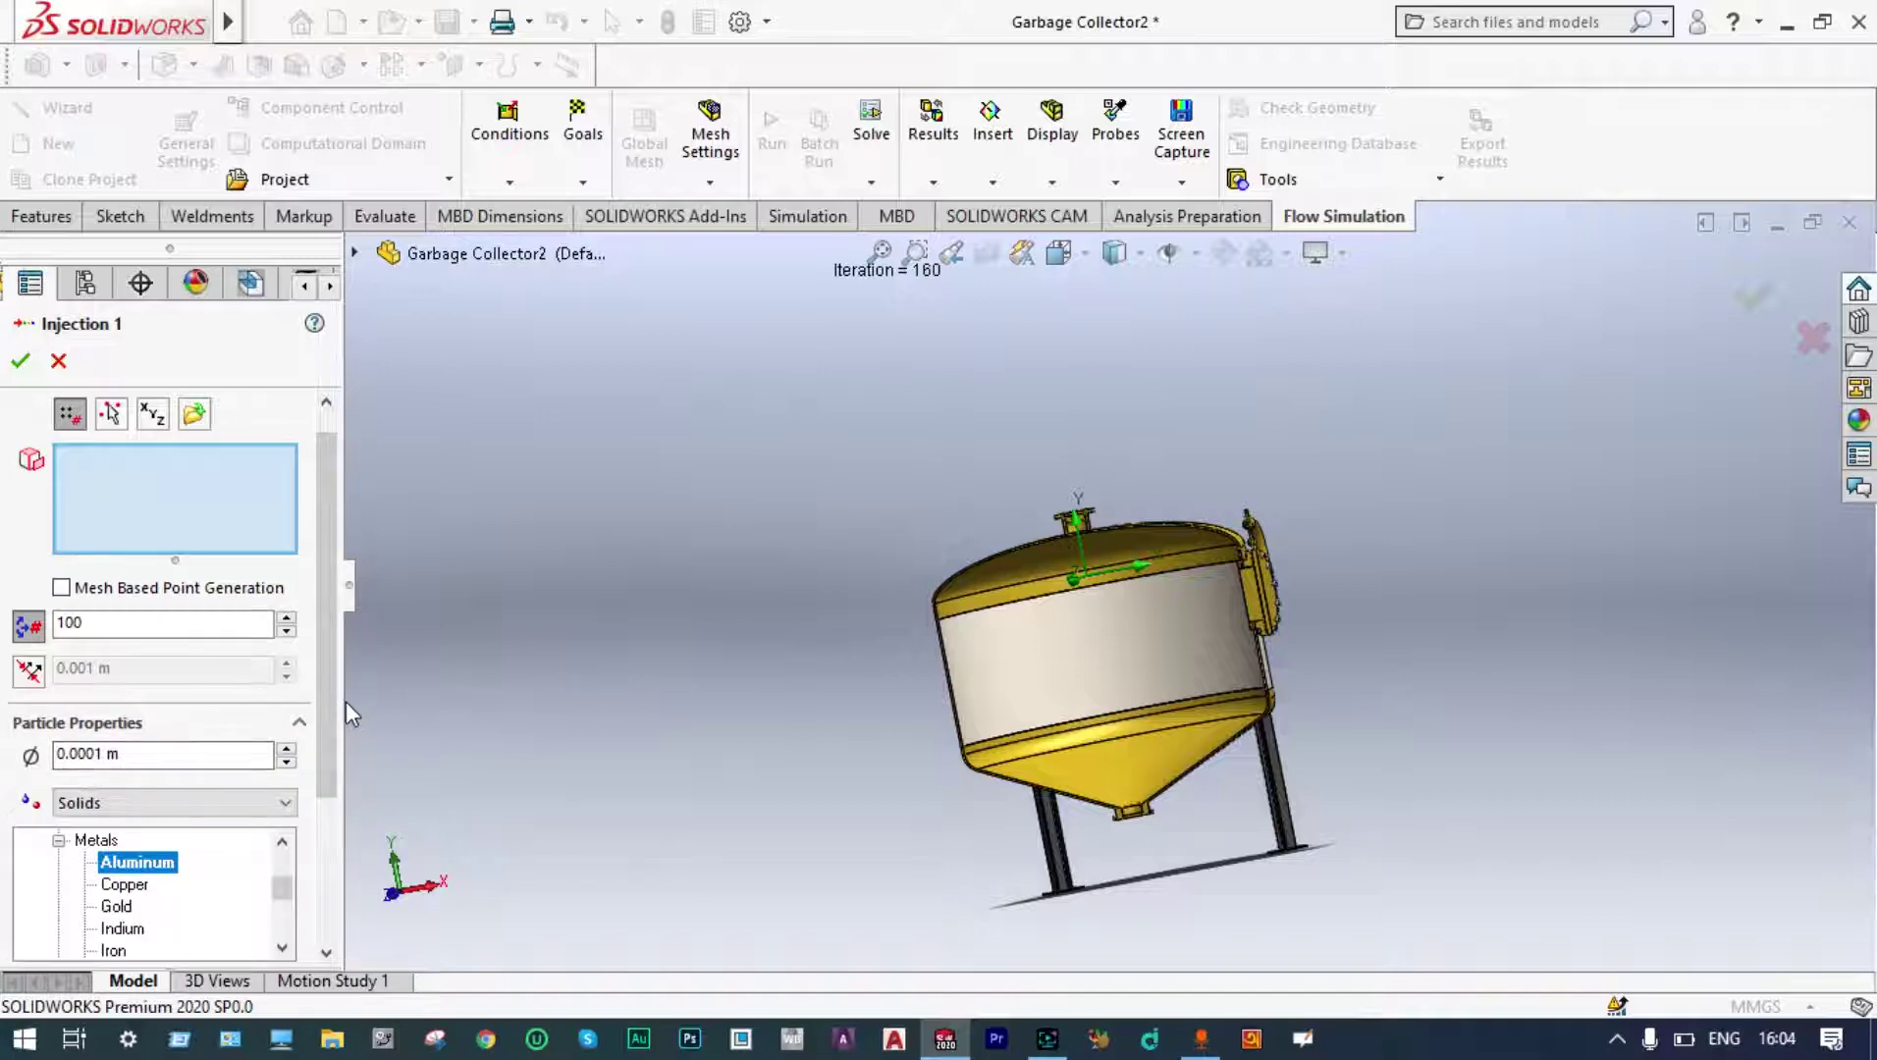
left_click_drag(339, 700, 329, 870)
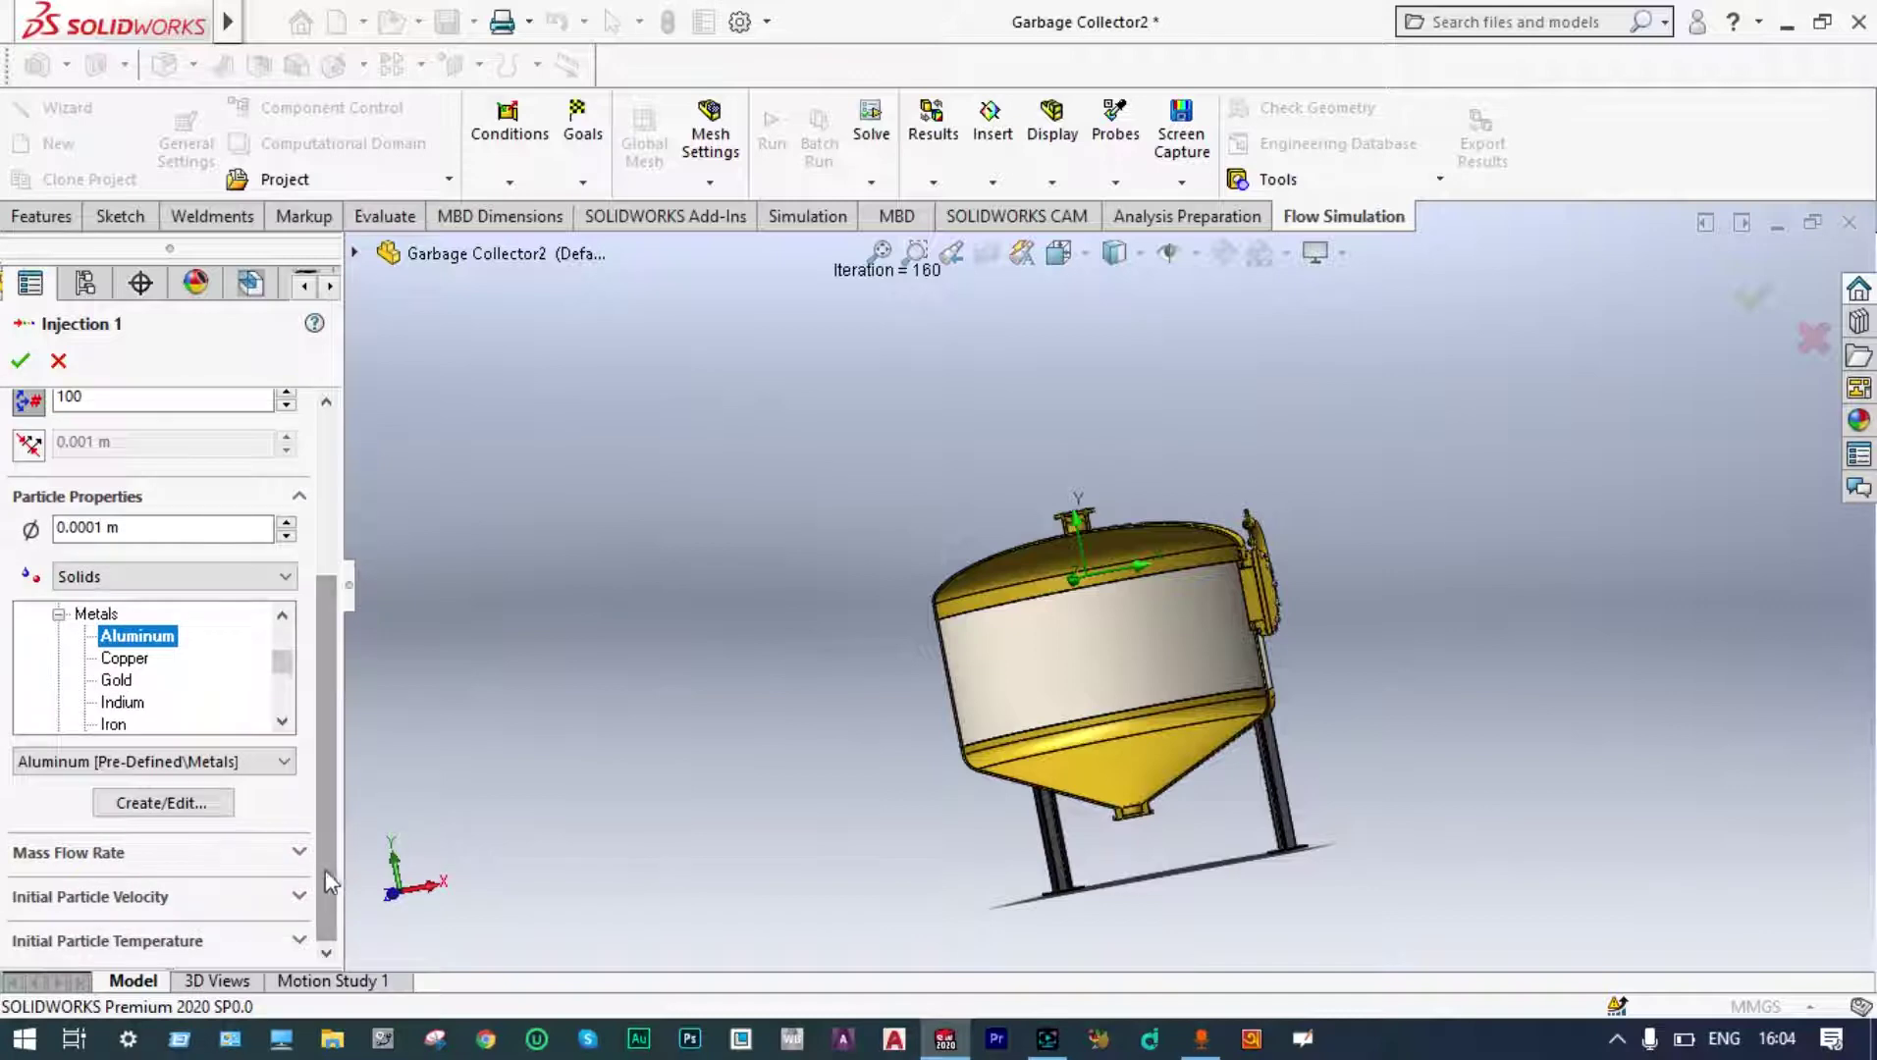
left_click(298, 852)
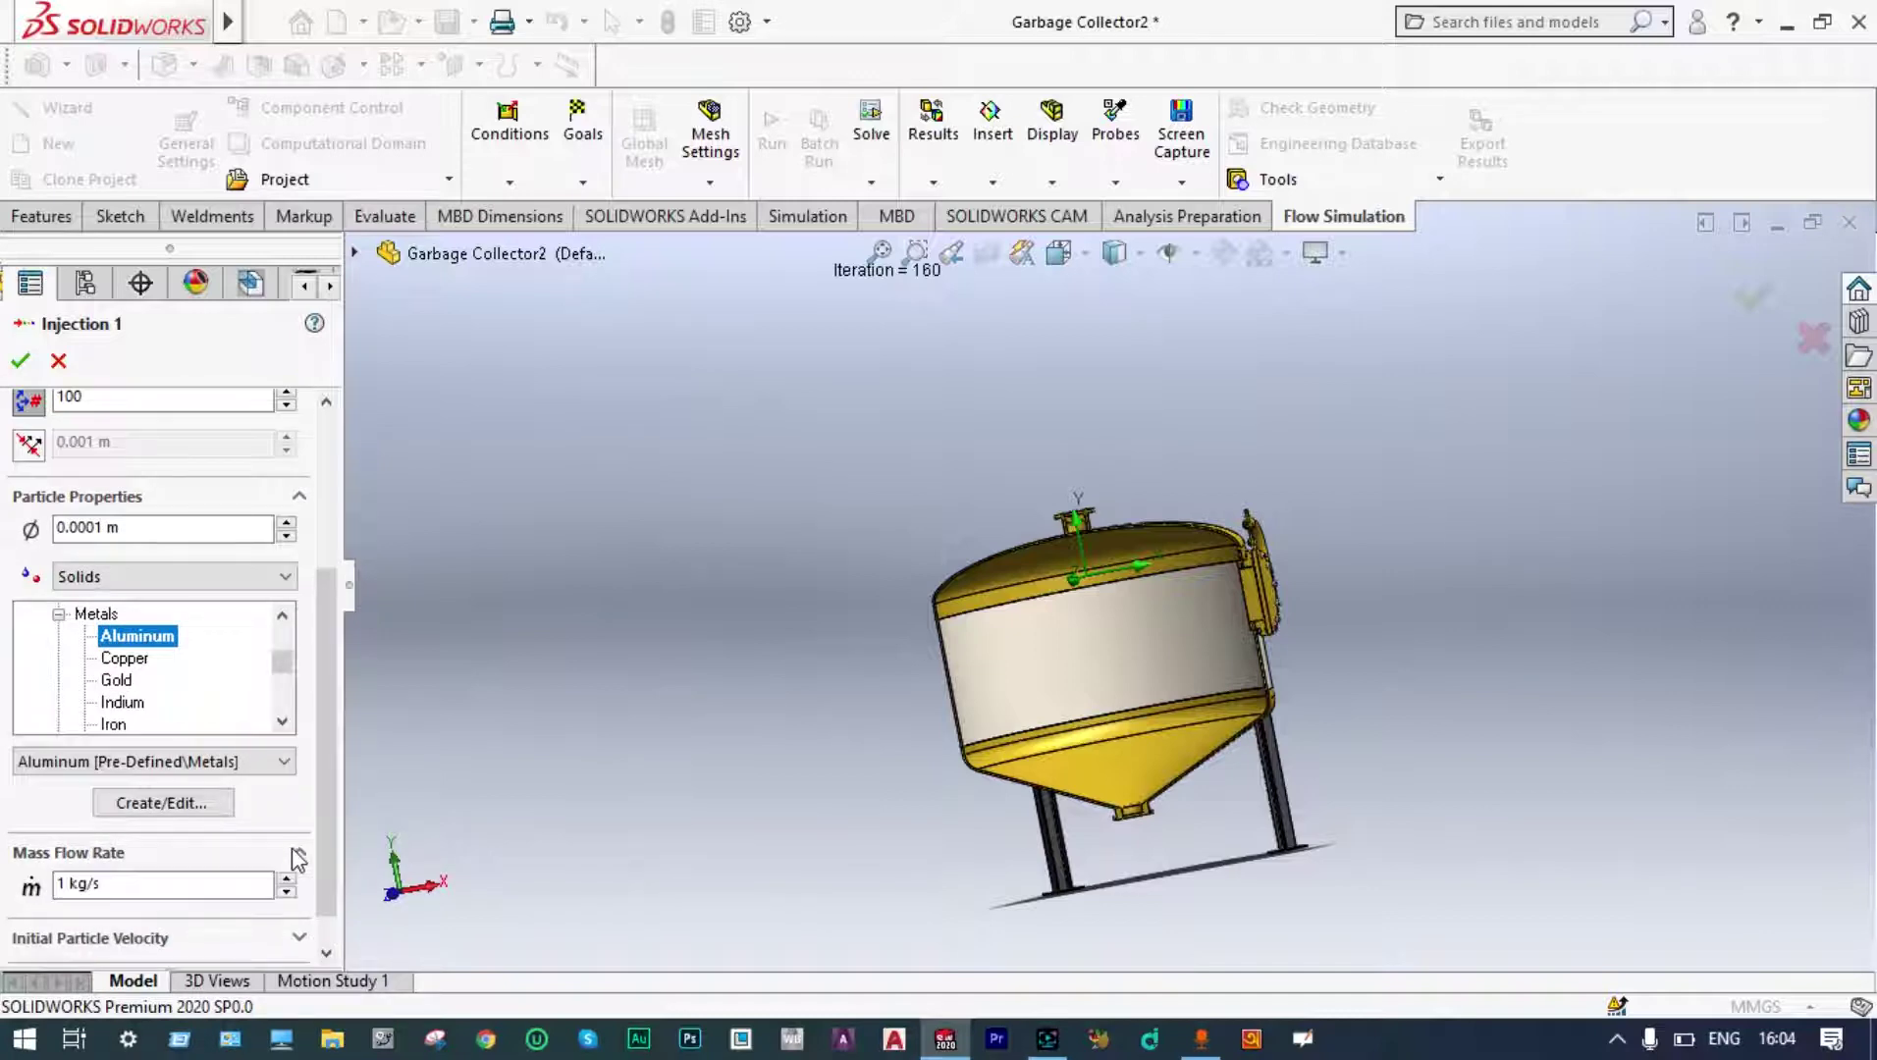
left_click_drag(323, 787, 333, 627)
Use the round inner face of the side inlet cover as the injection's starting surface and accept the injection.
middle_click_drag(783, 637, 857, 623)
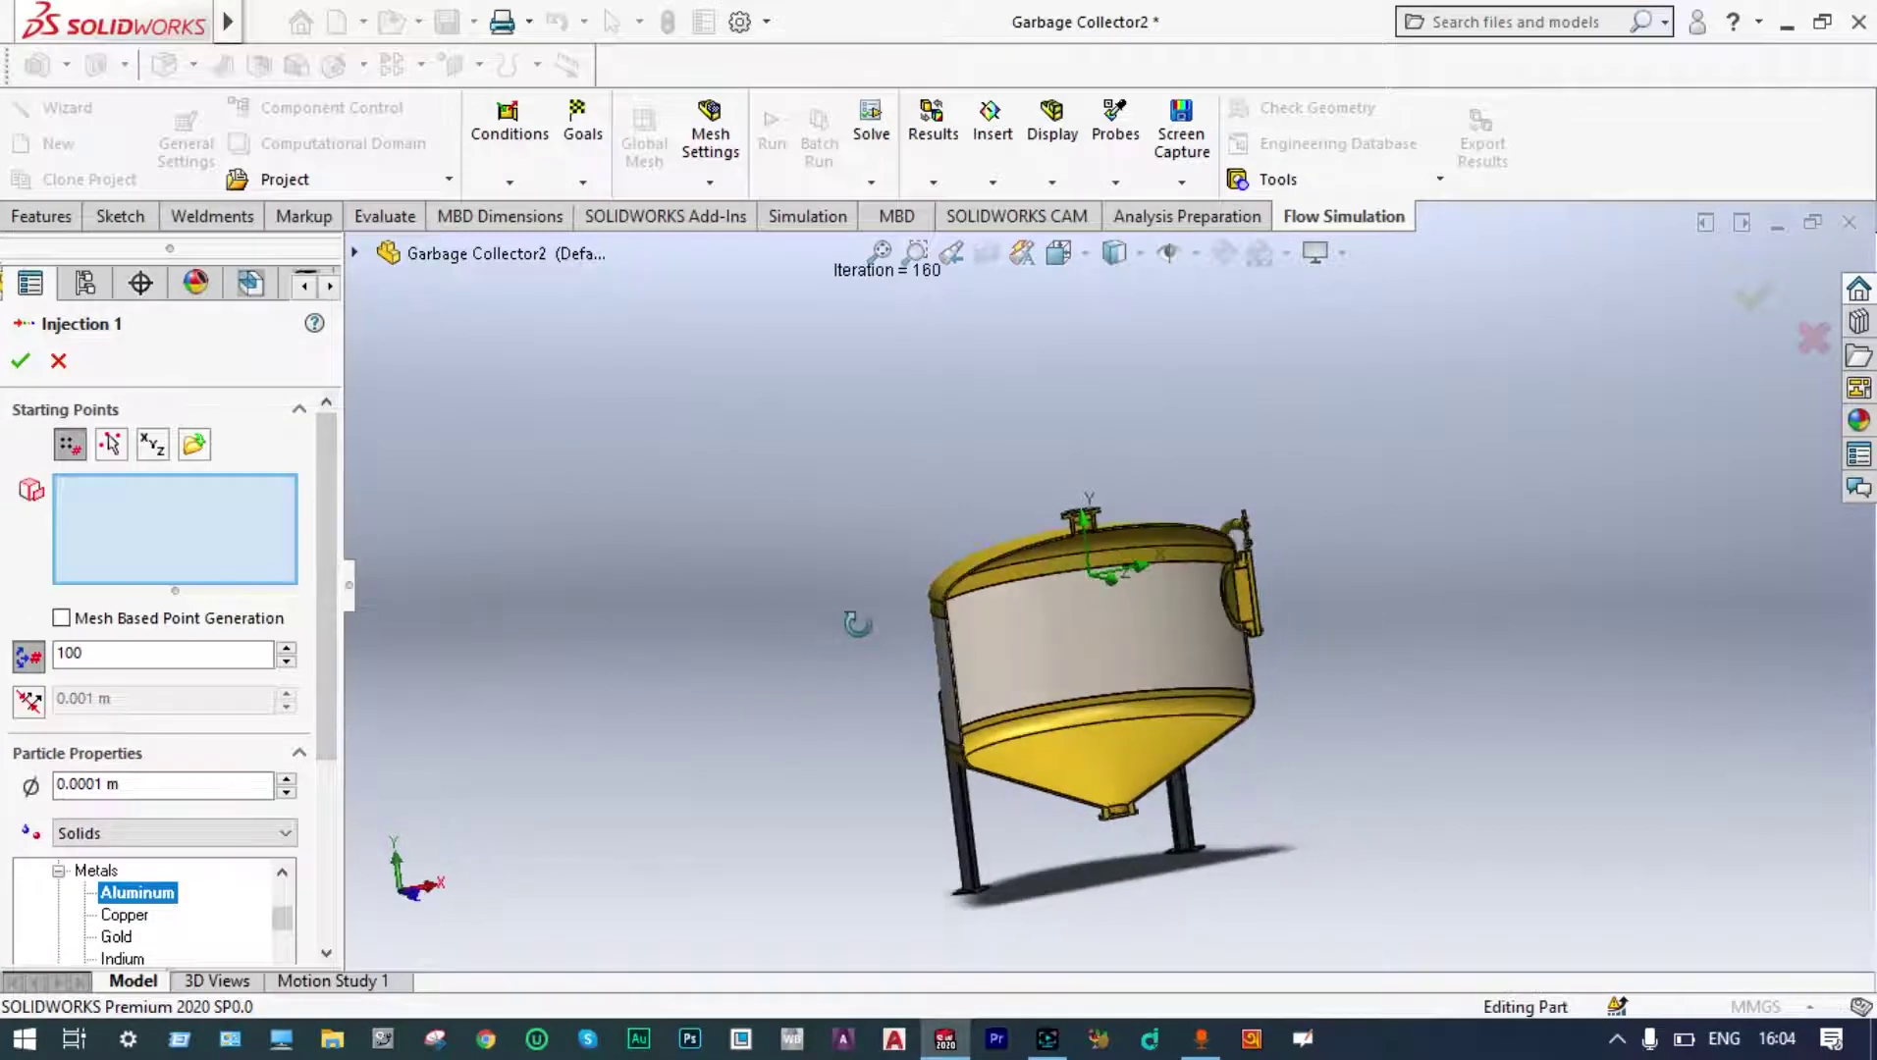
middle_click_drag(1454, 627, 1295, 553)
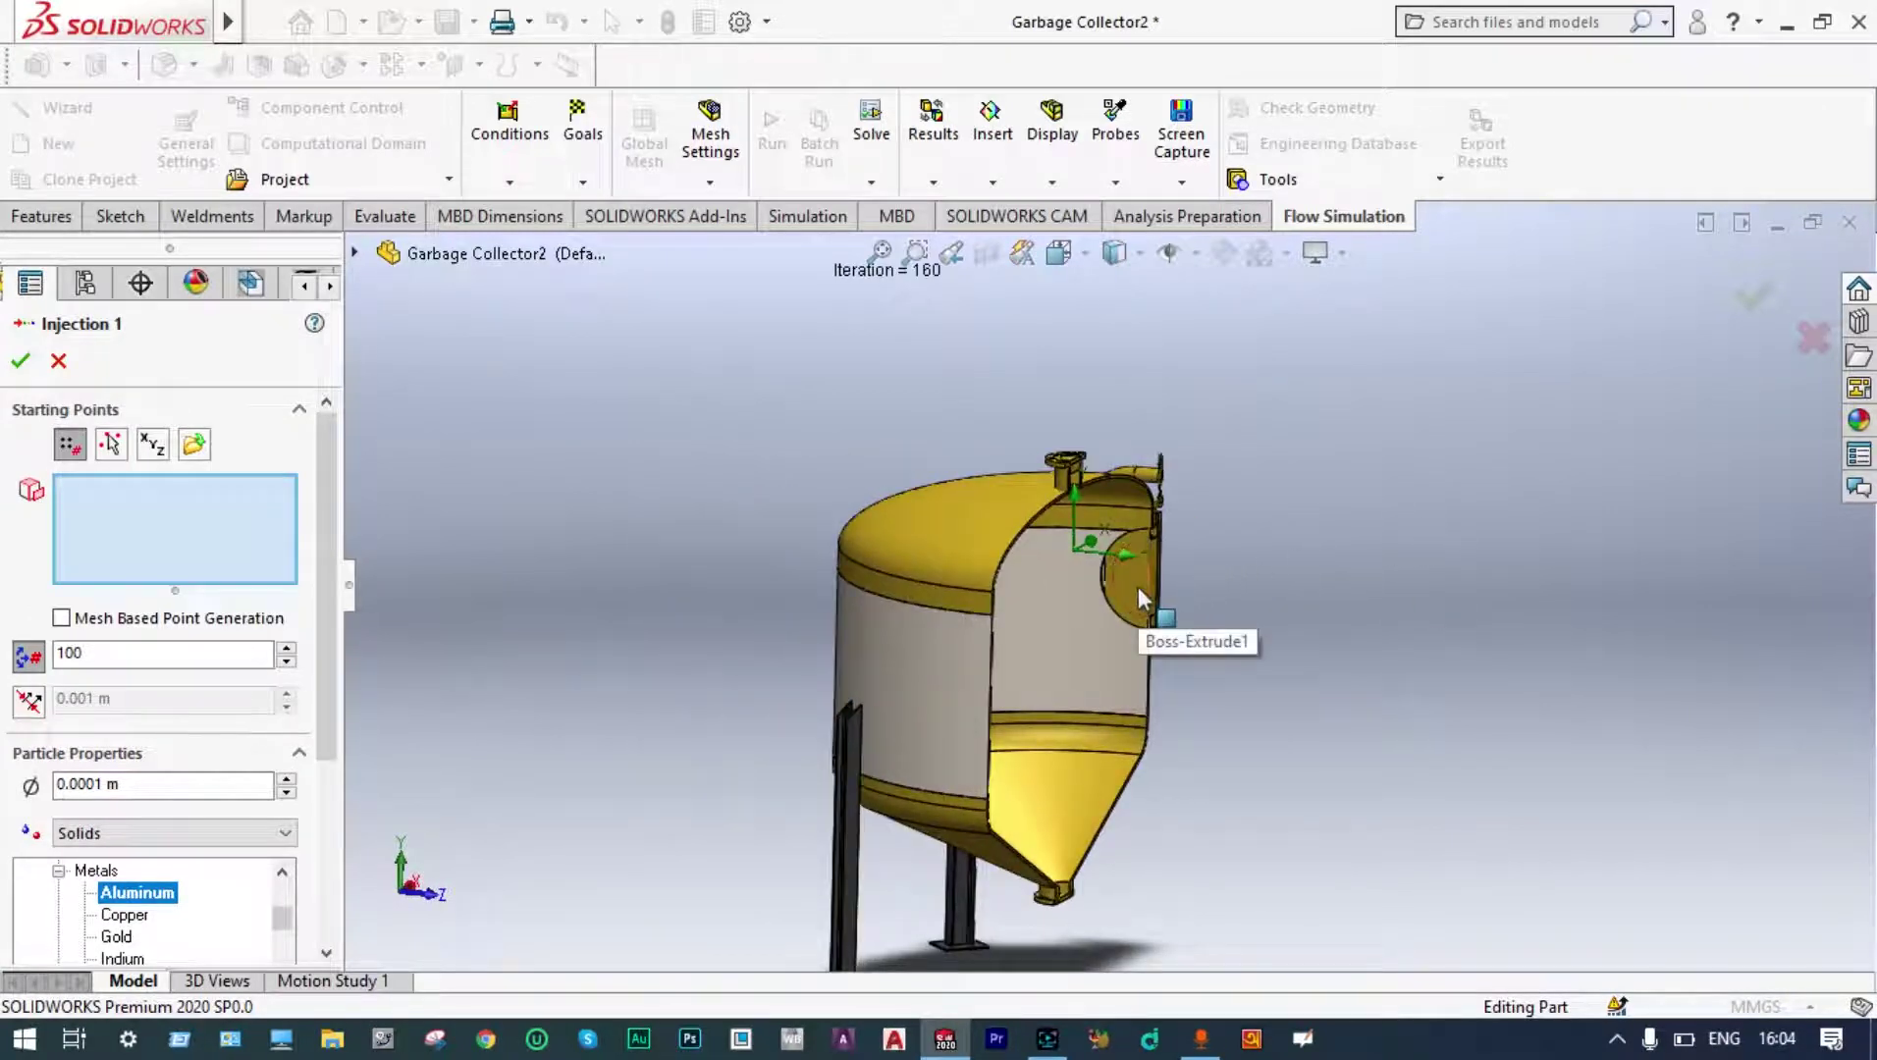
scroll(1139, 588, "down", 2)
scroll(1146, 587, "down", 2)
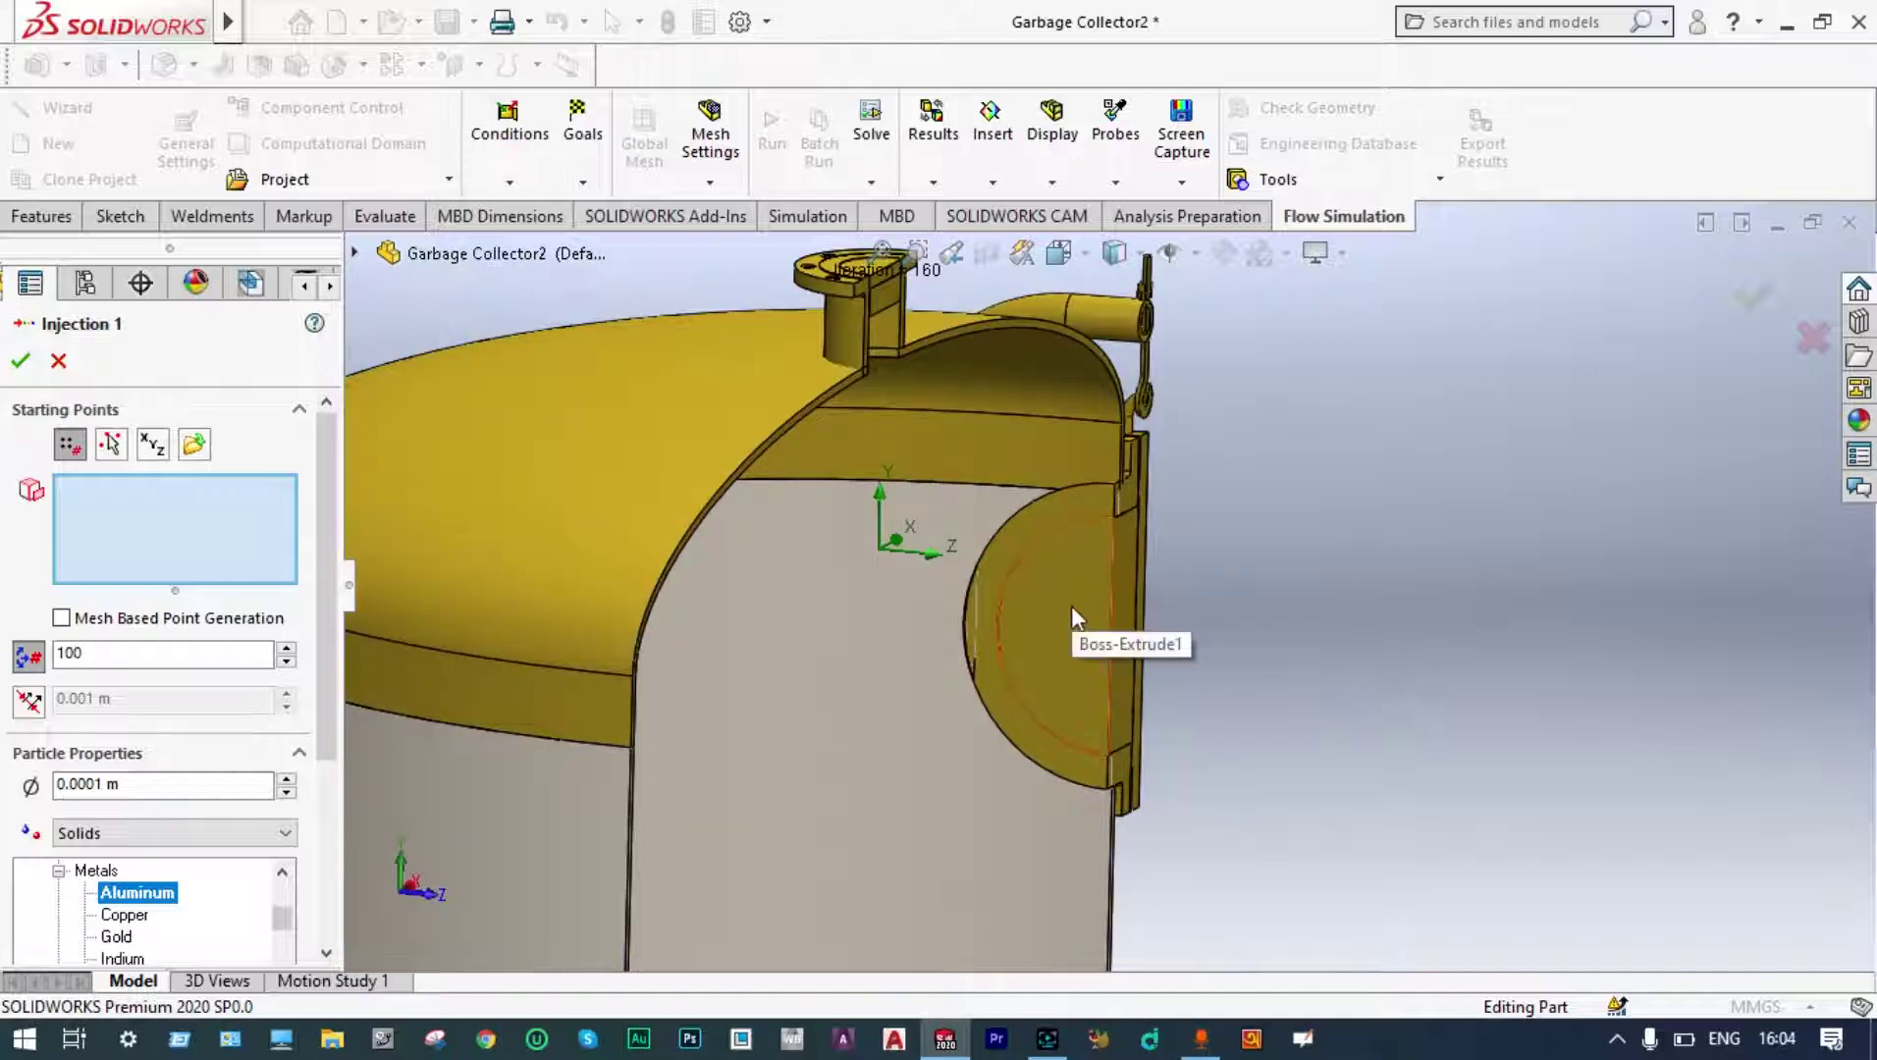
left_click(1071, 608)
scroll(1070, 606, "up", 3)
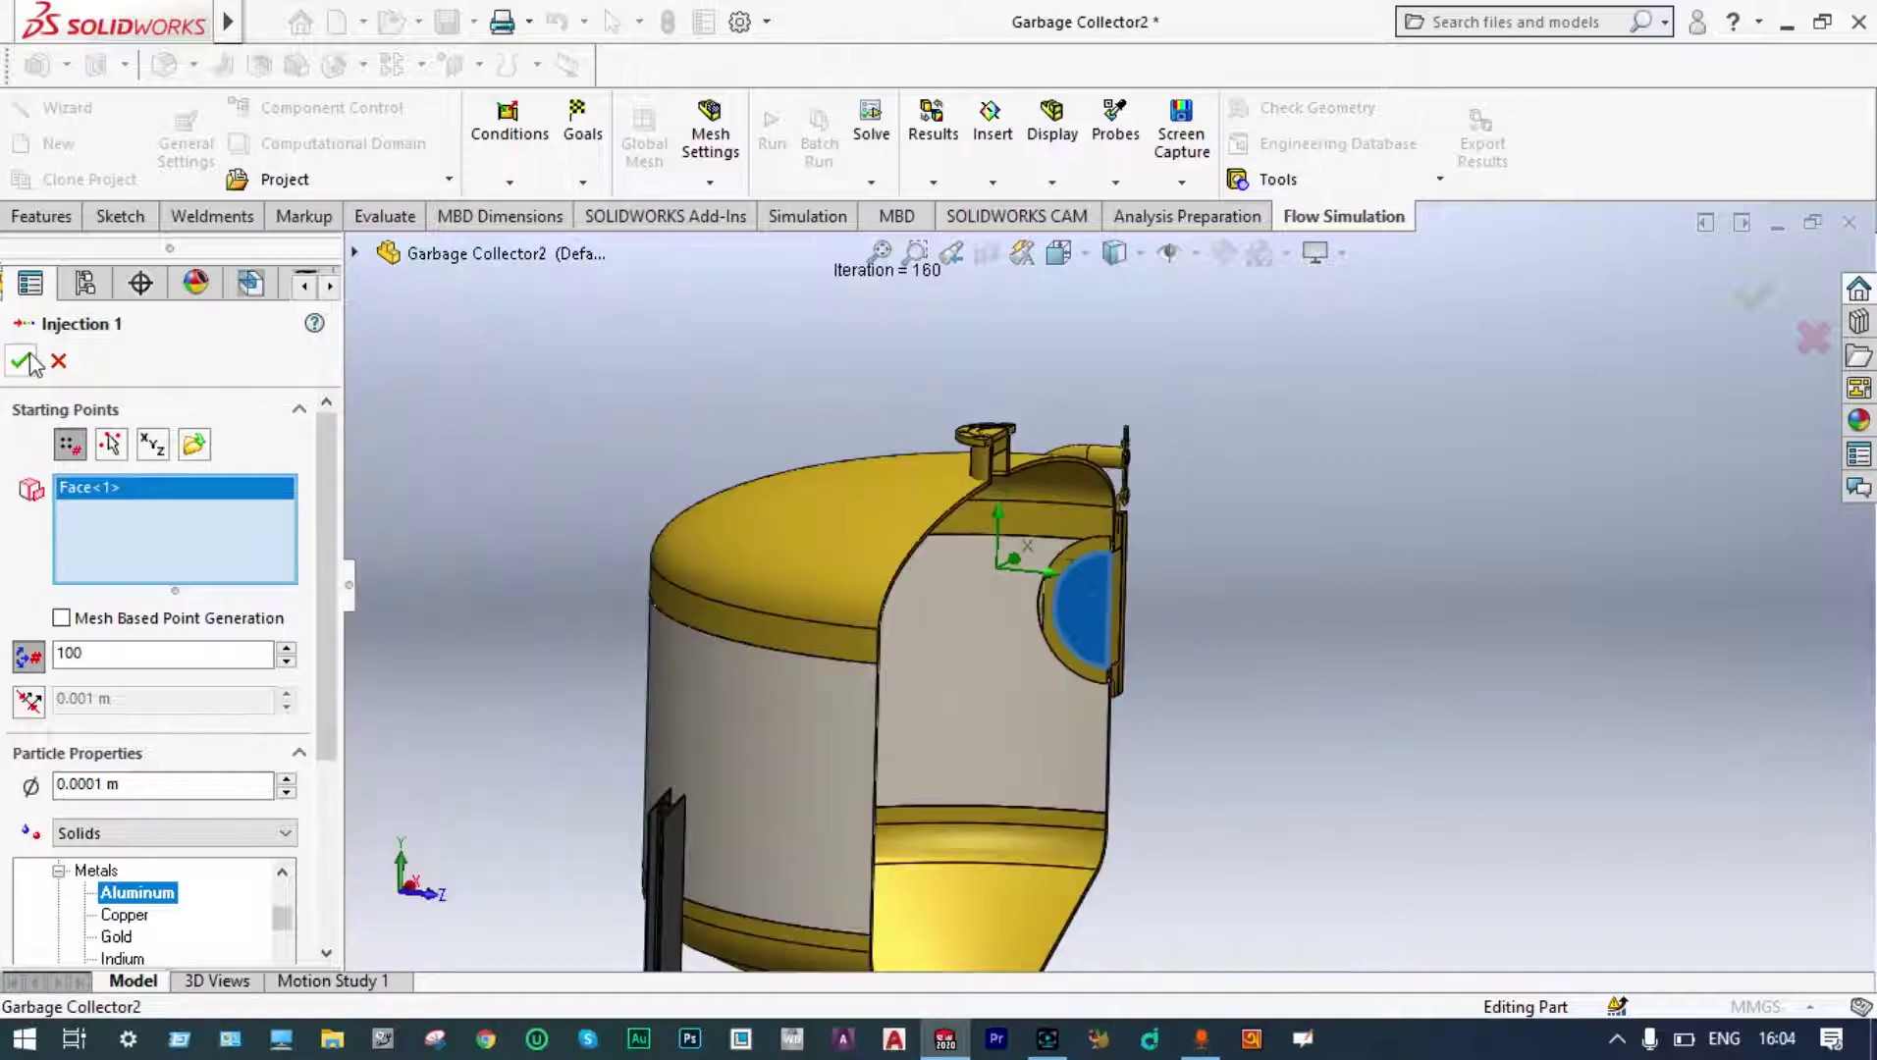
left_click(21, 361)
Run the 40 mps particle study and display its injection to inspect the particle paths around the top nozzle.
right_click(244, 821)
key("Escape")
right_click(232, 738)
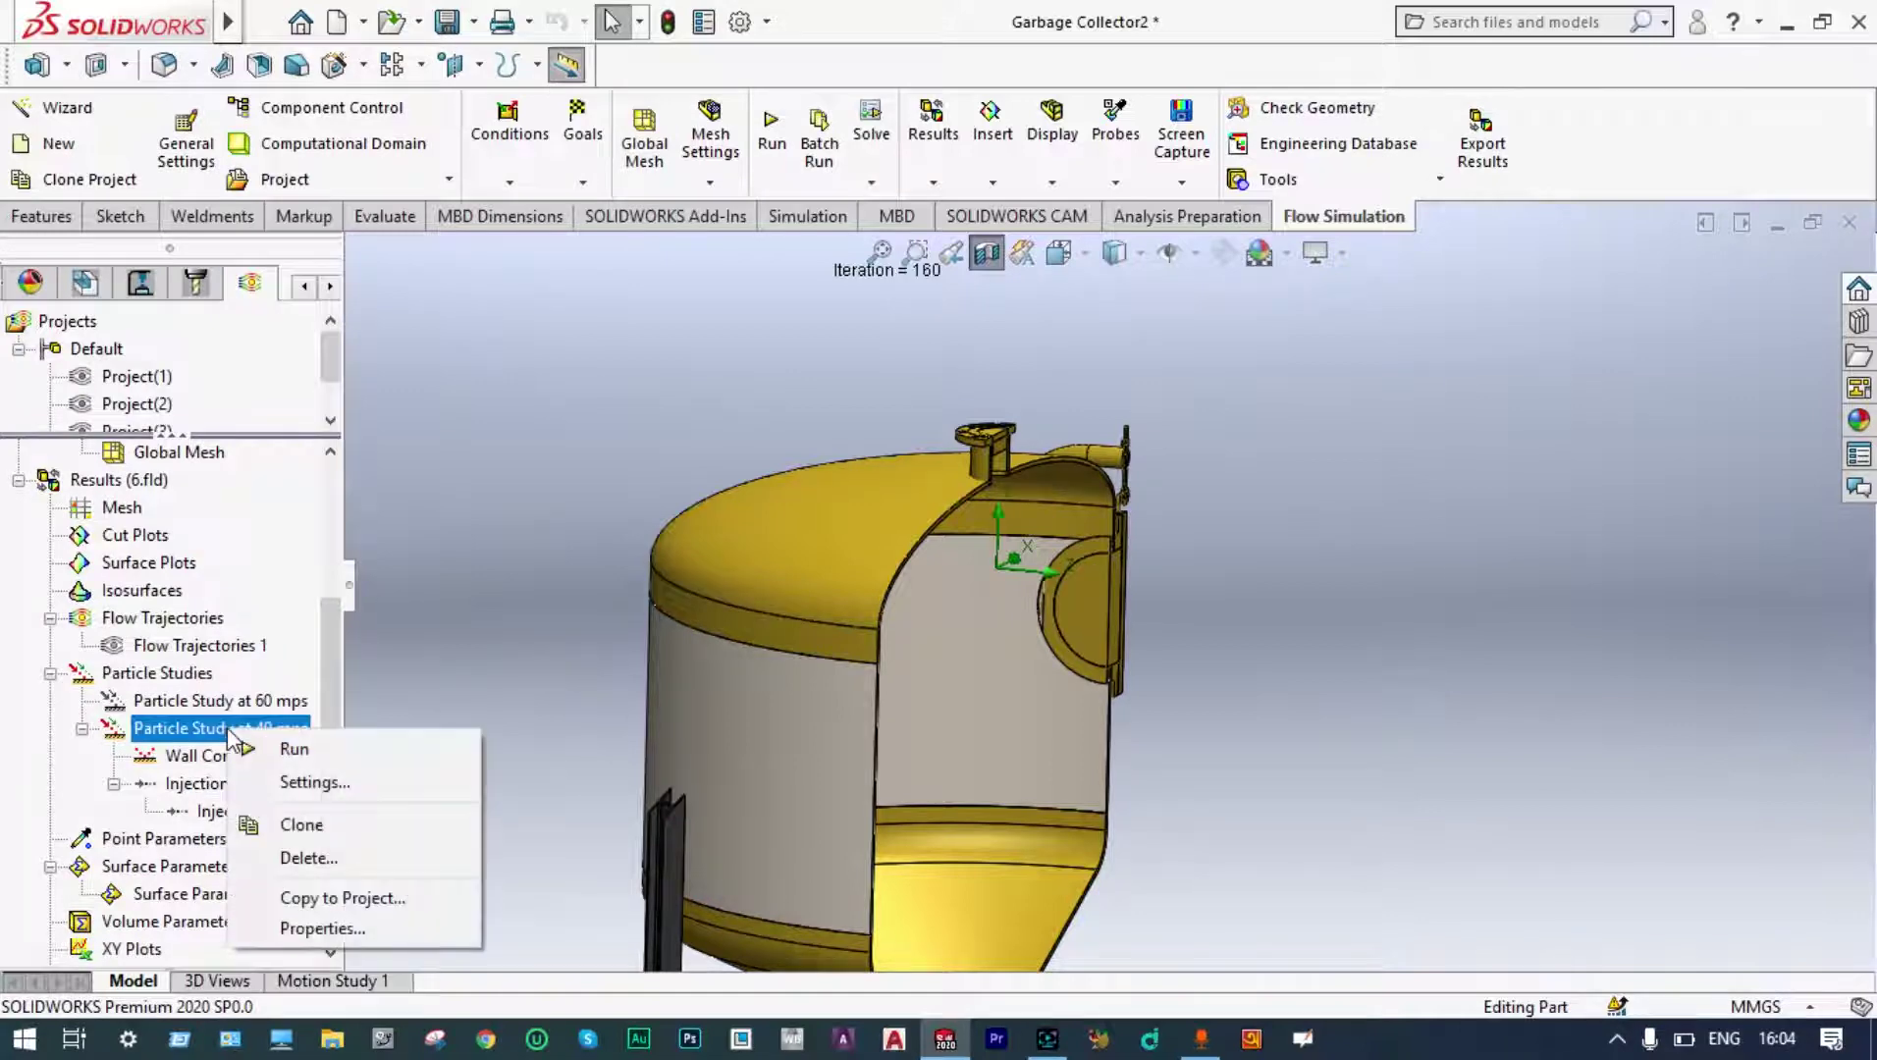
left_click(285, 748)
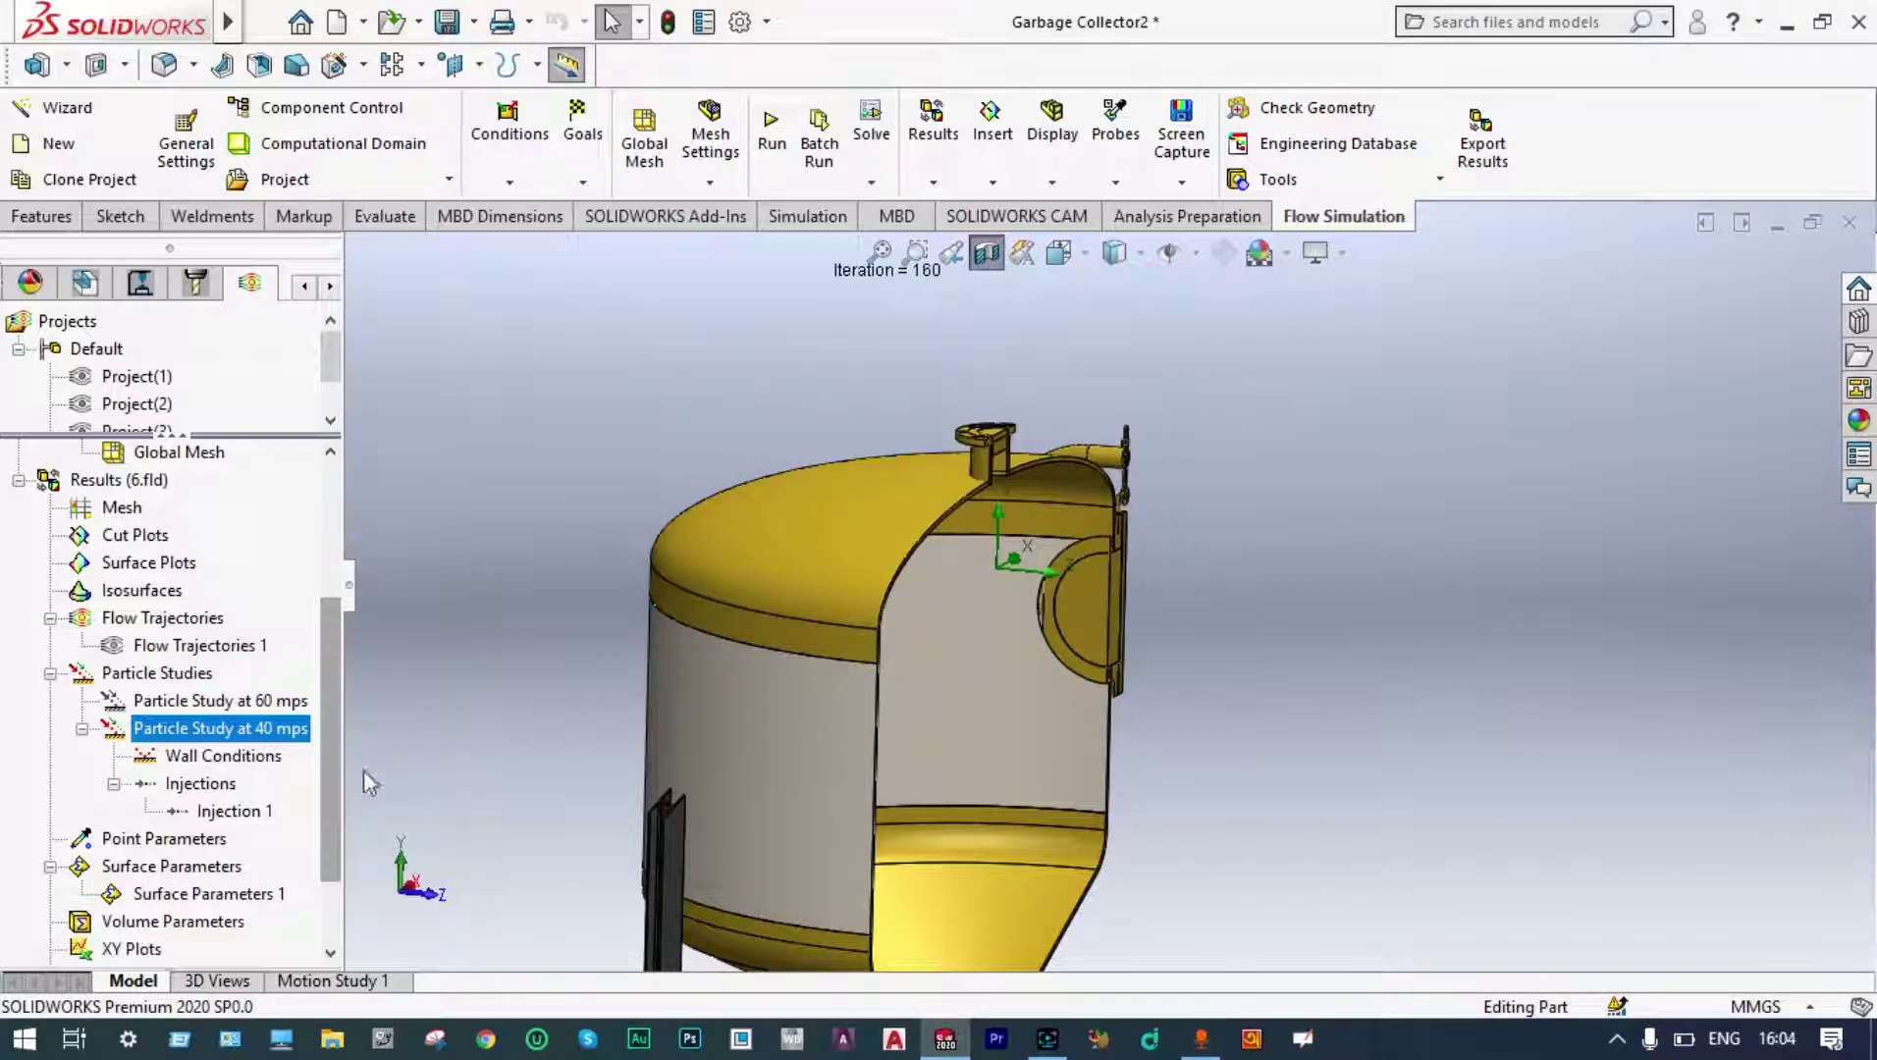
left_click(244, 814)
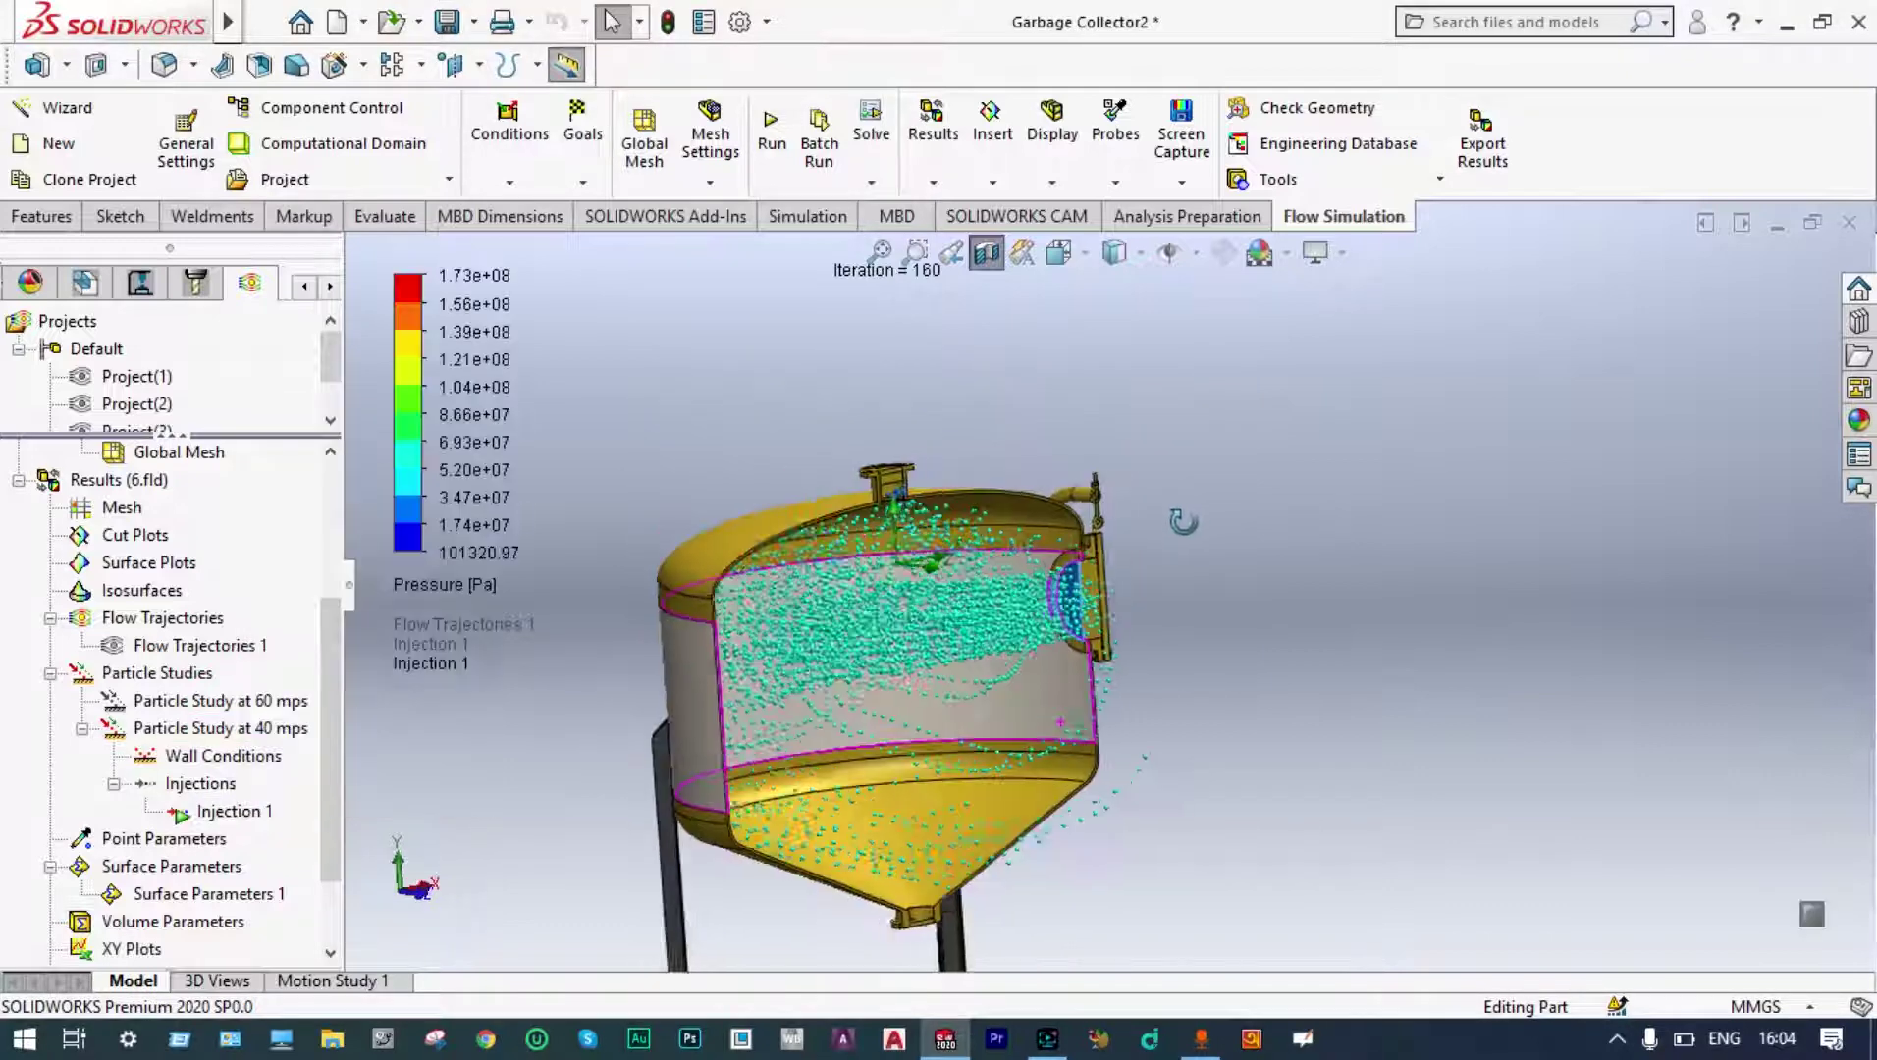
middle_click_drag(785, 550, 815, 561)
scroll(814, 562, "down", 4)
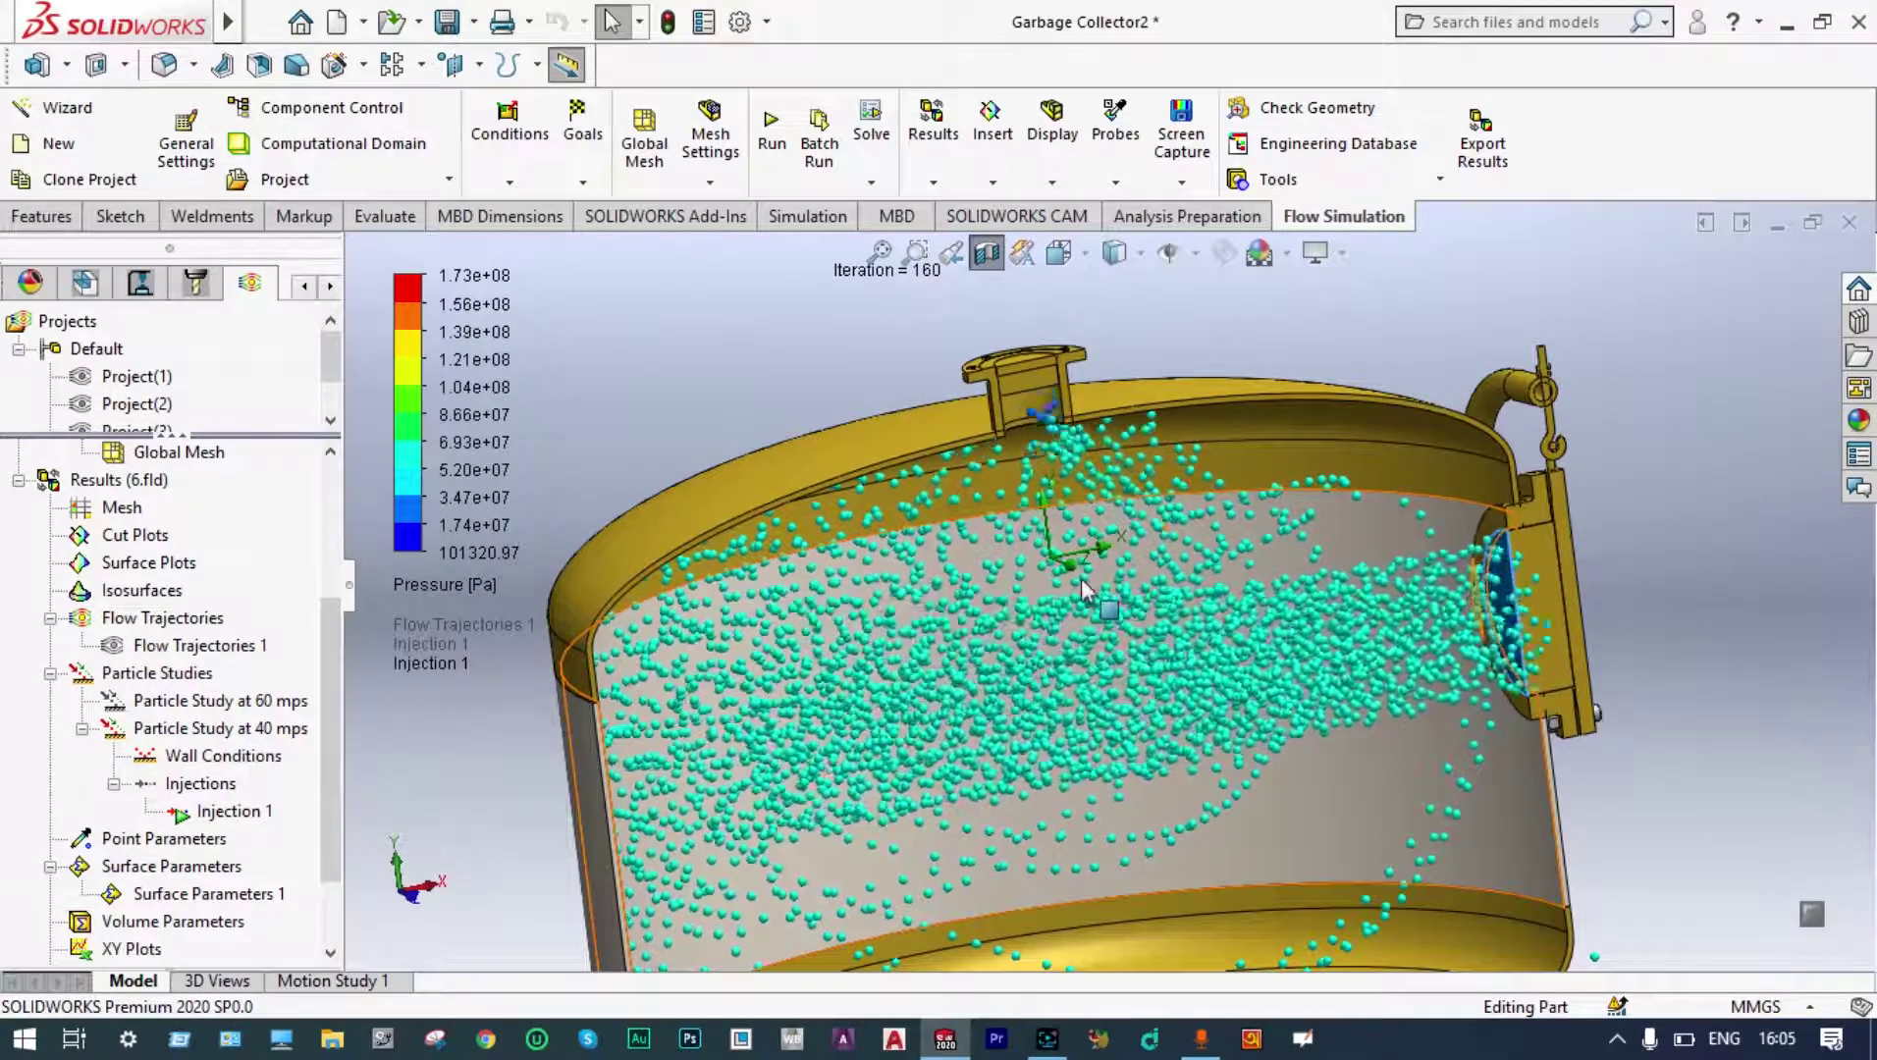
scroll(1079, 591, "up", 2)
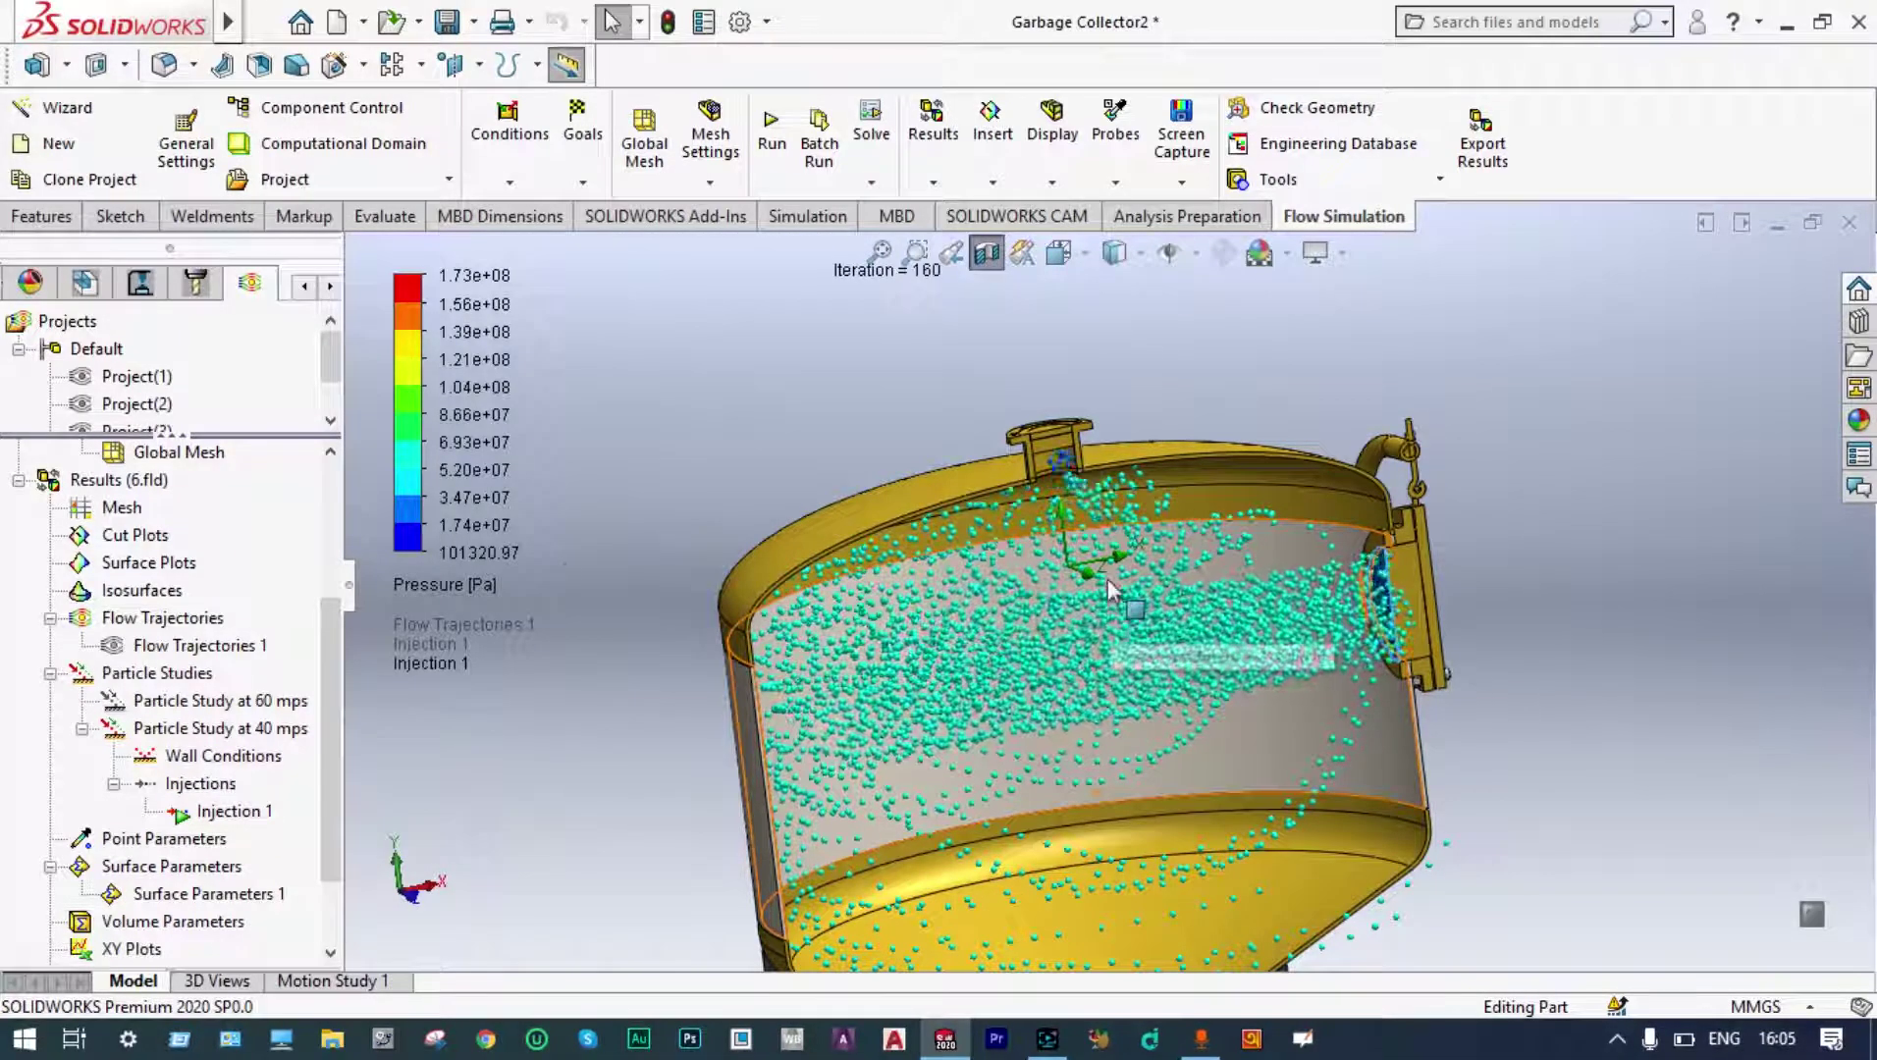
scroll(1110, 589, "down", 4)
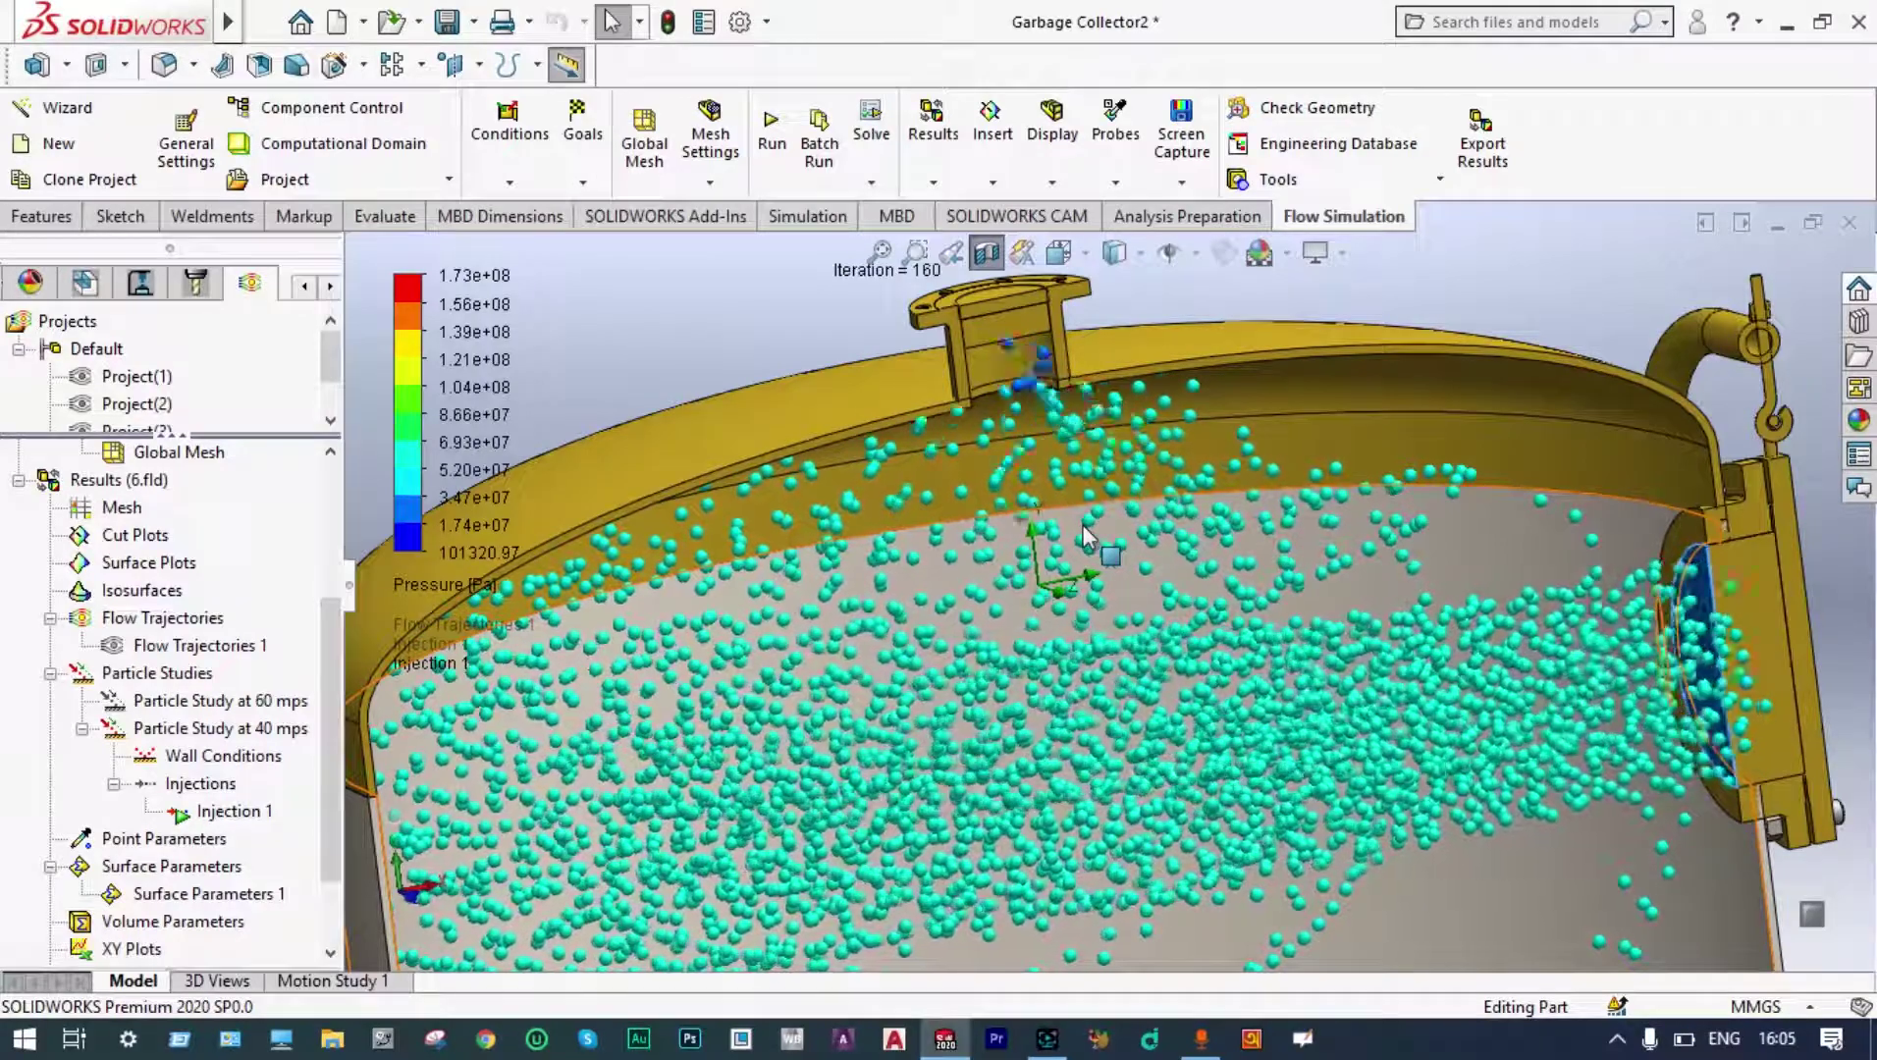
scroll(1084, 535, "up", 2)
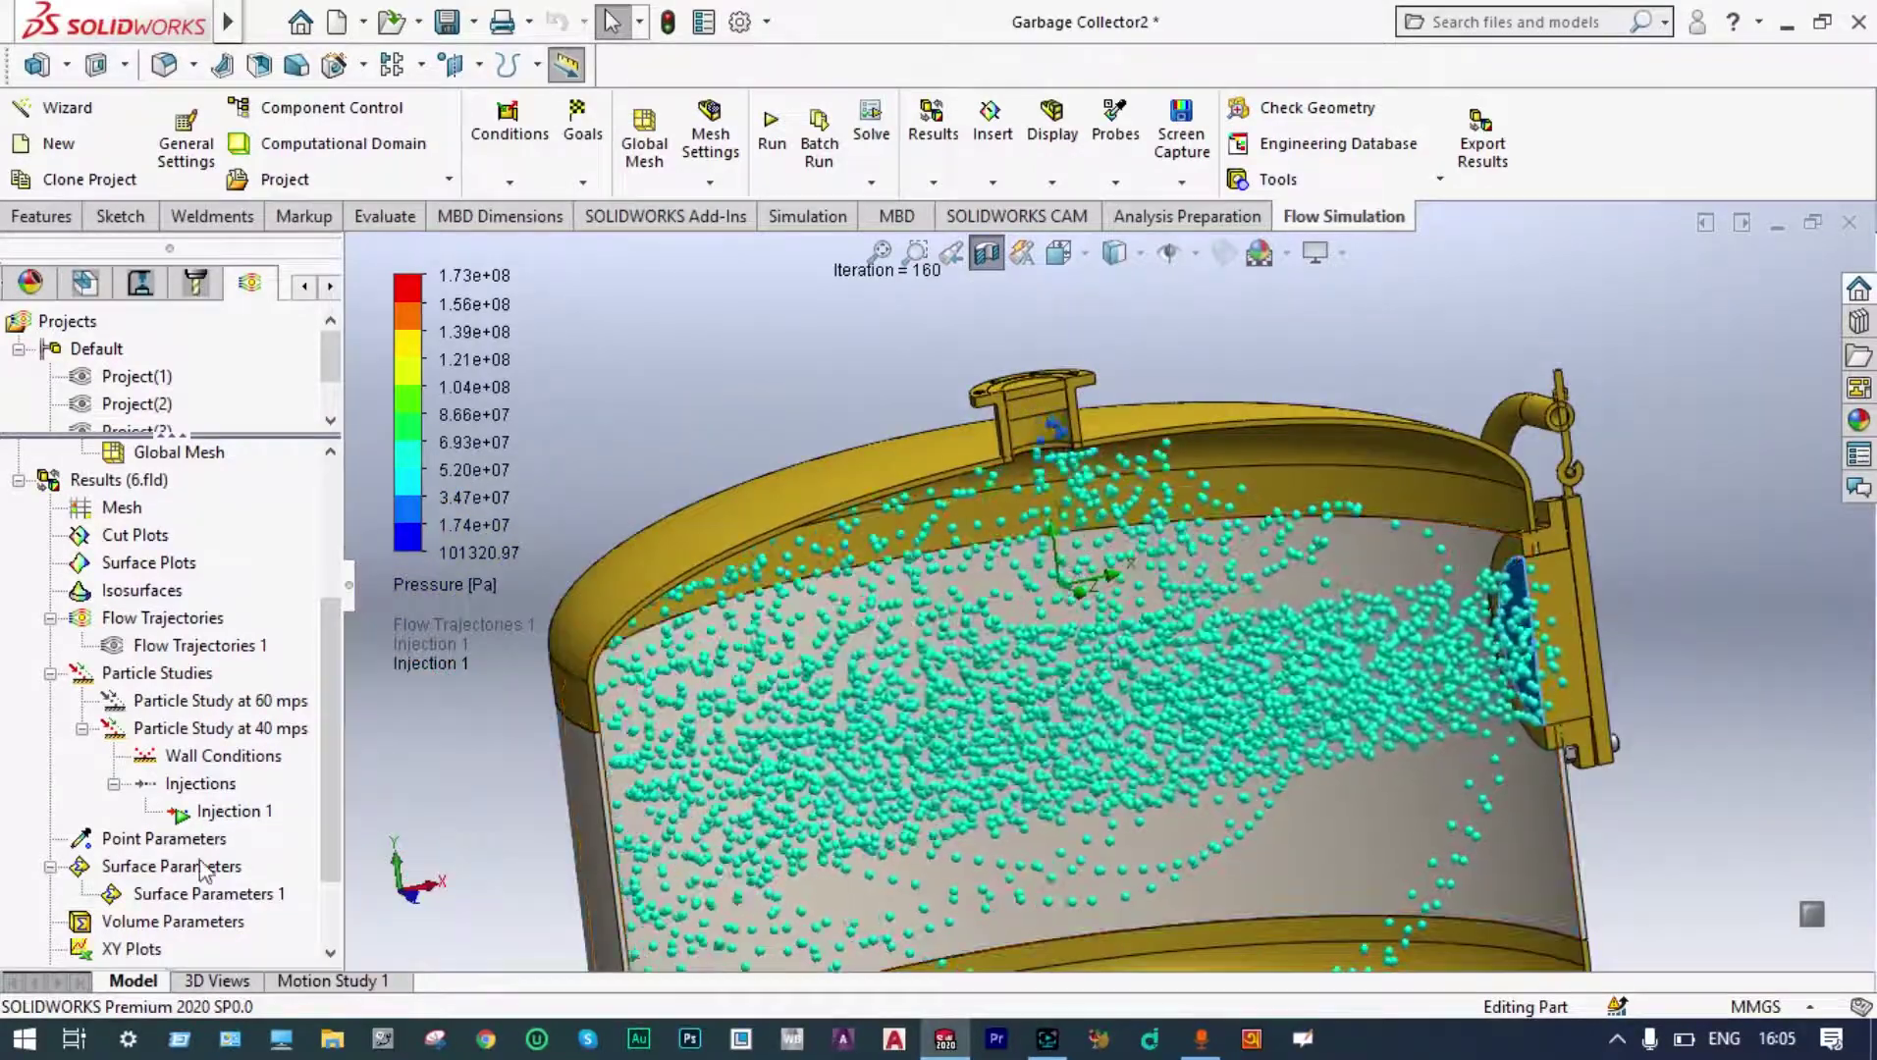
Insert a new surface parameters result and replace its preselected face with the inner lid face of the top nozzle.
right_click(202, 868)
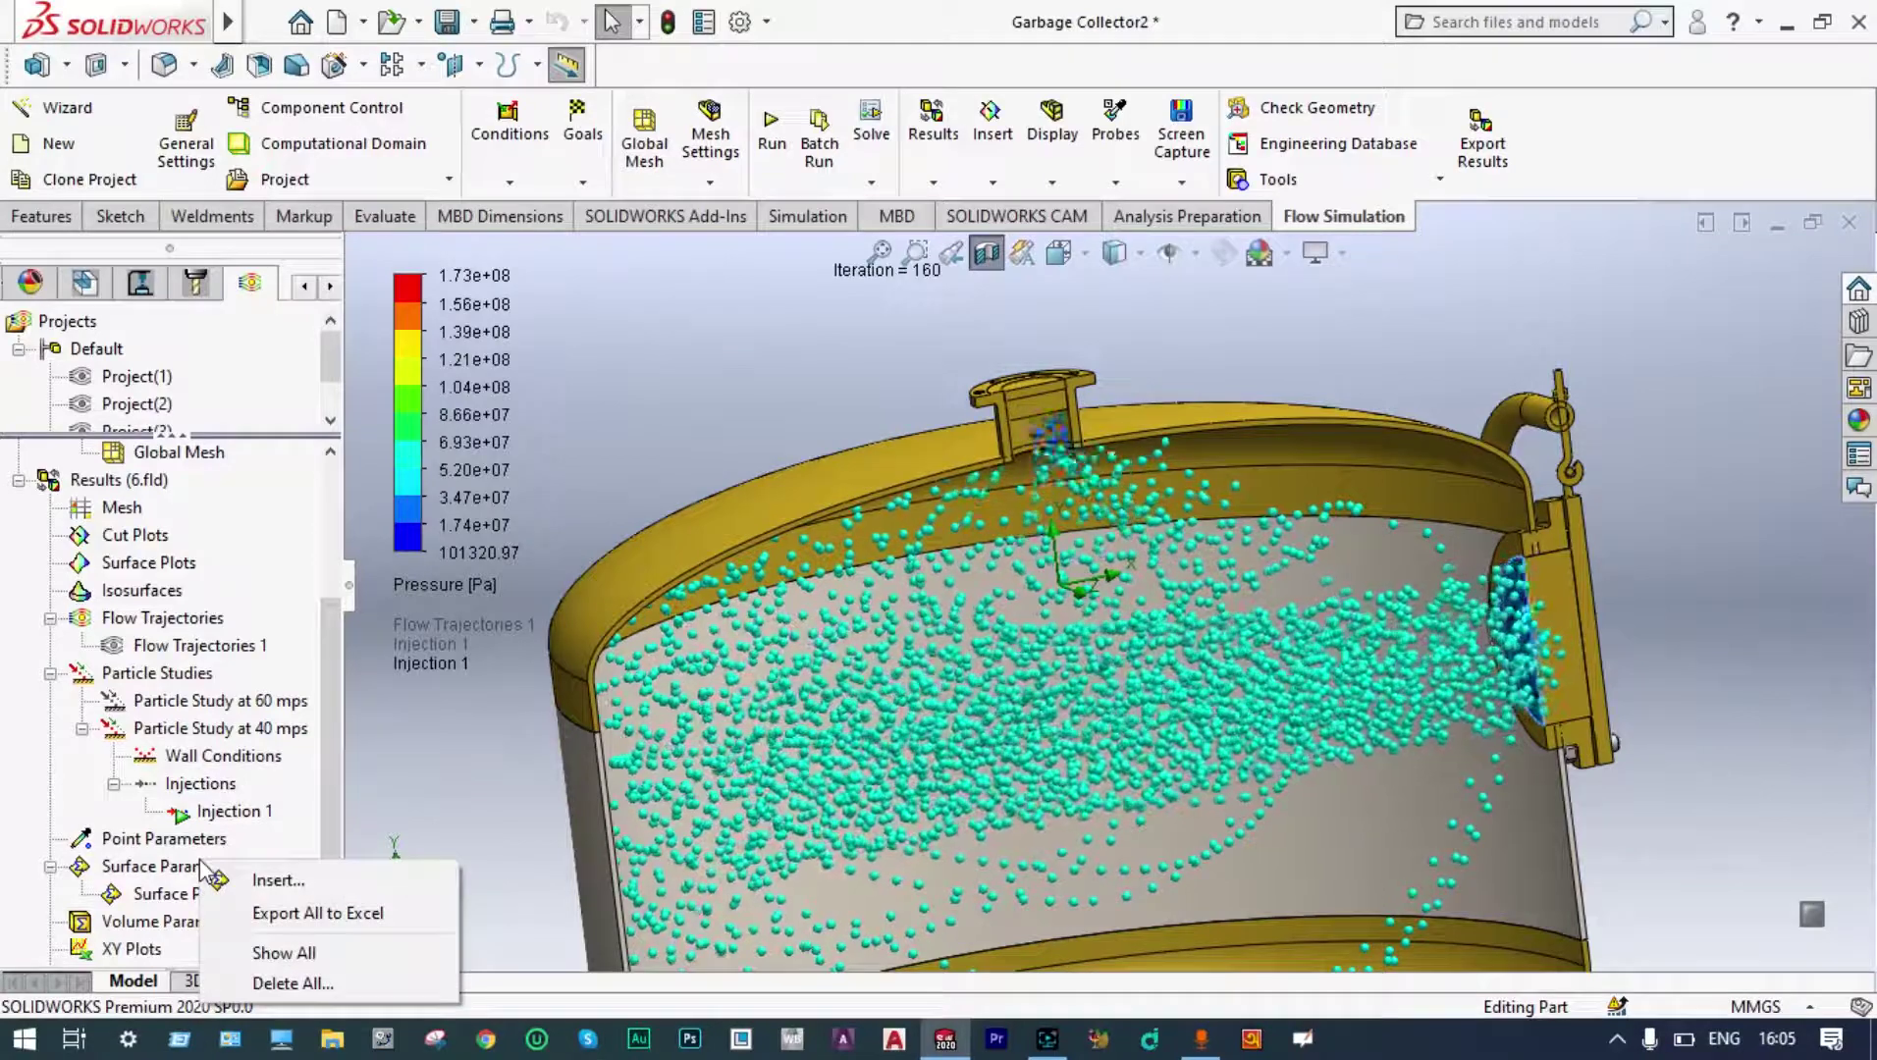
left_click(245, 880)
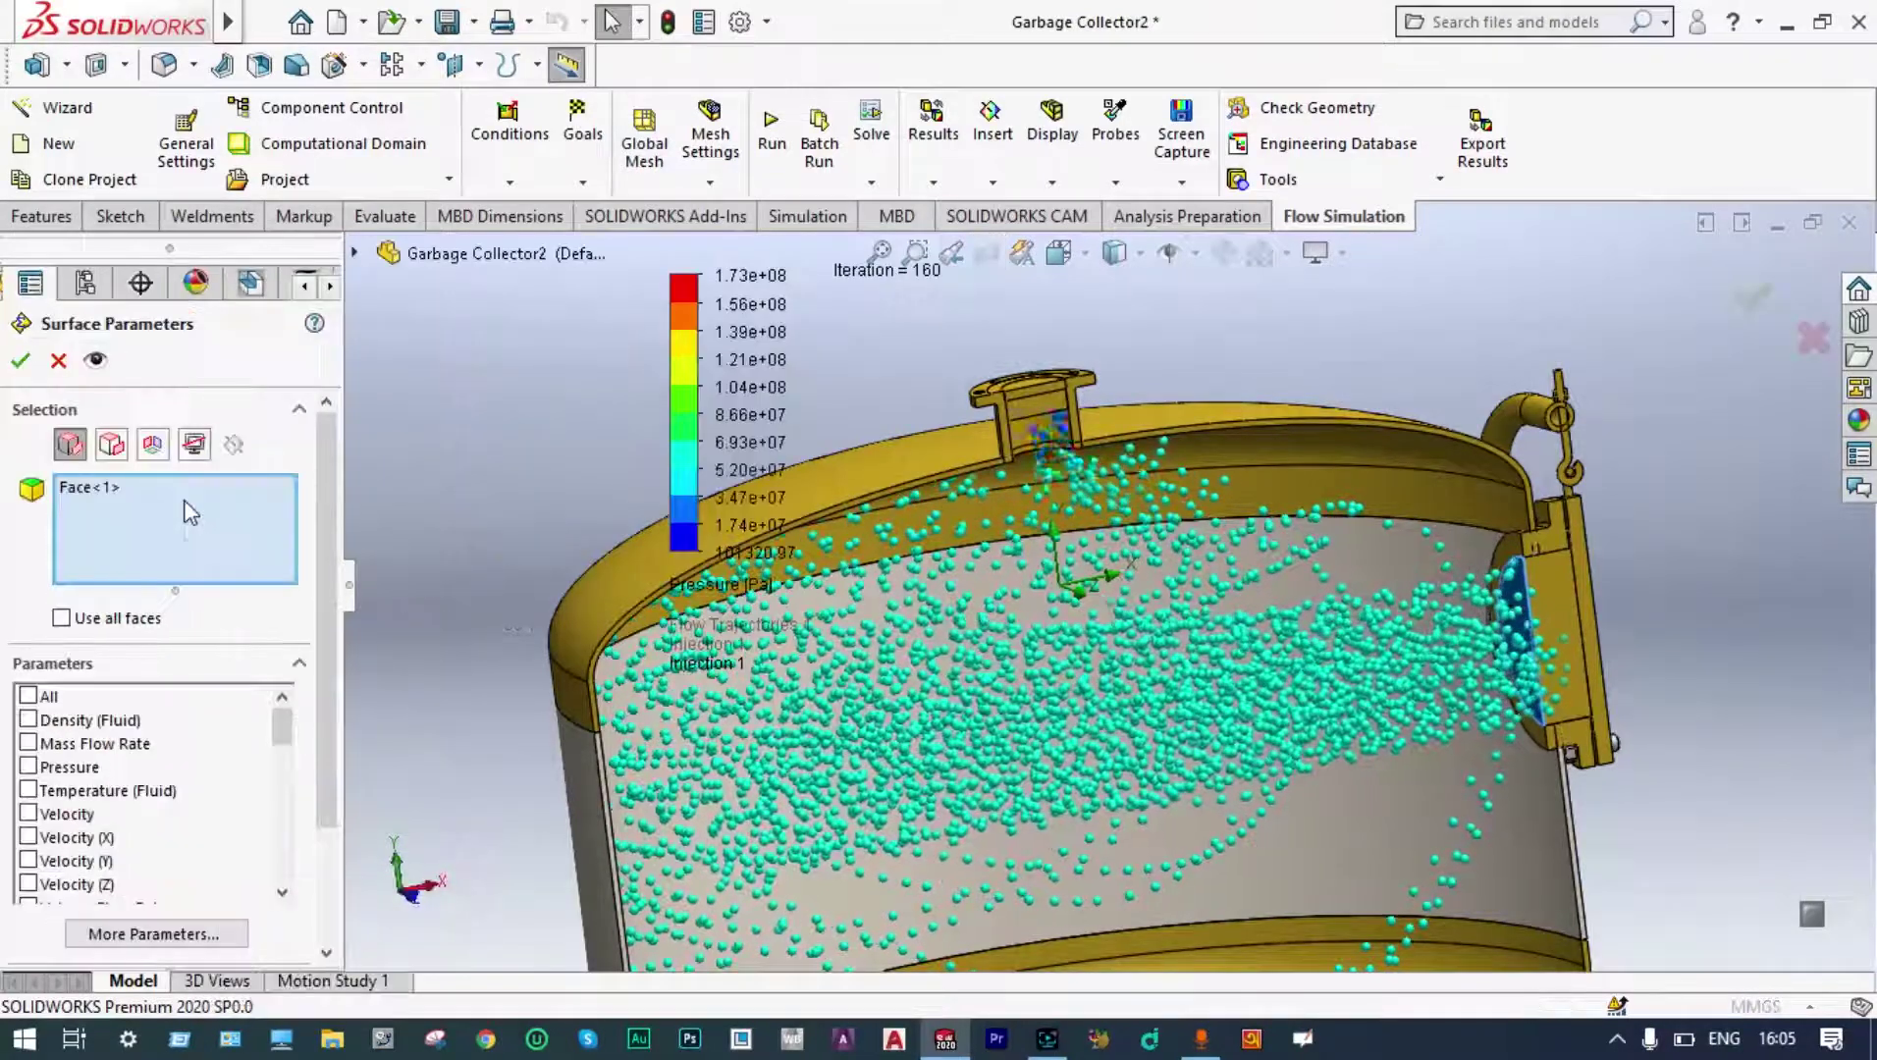
right_click(190, 512)
left_click(214, 528)
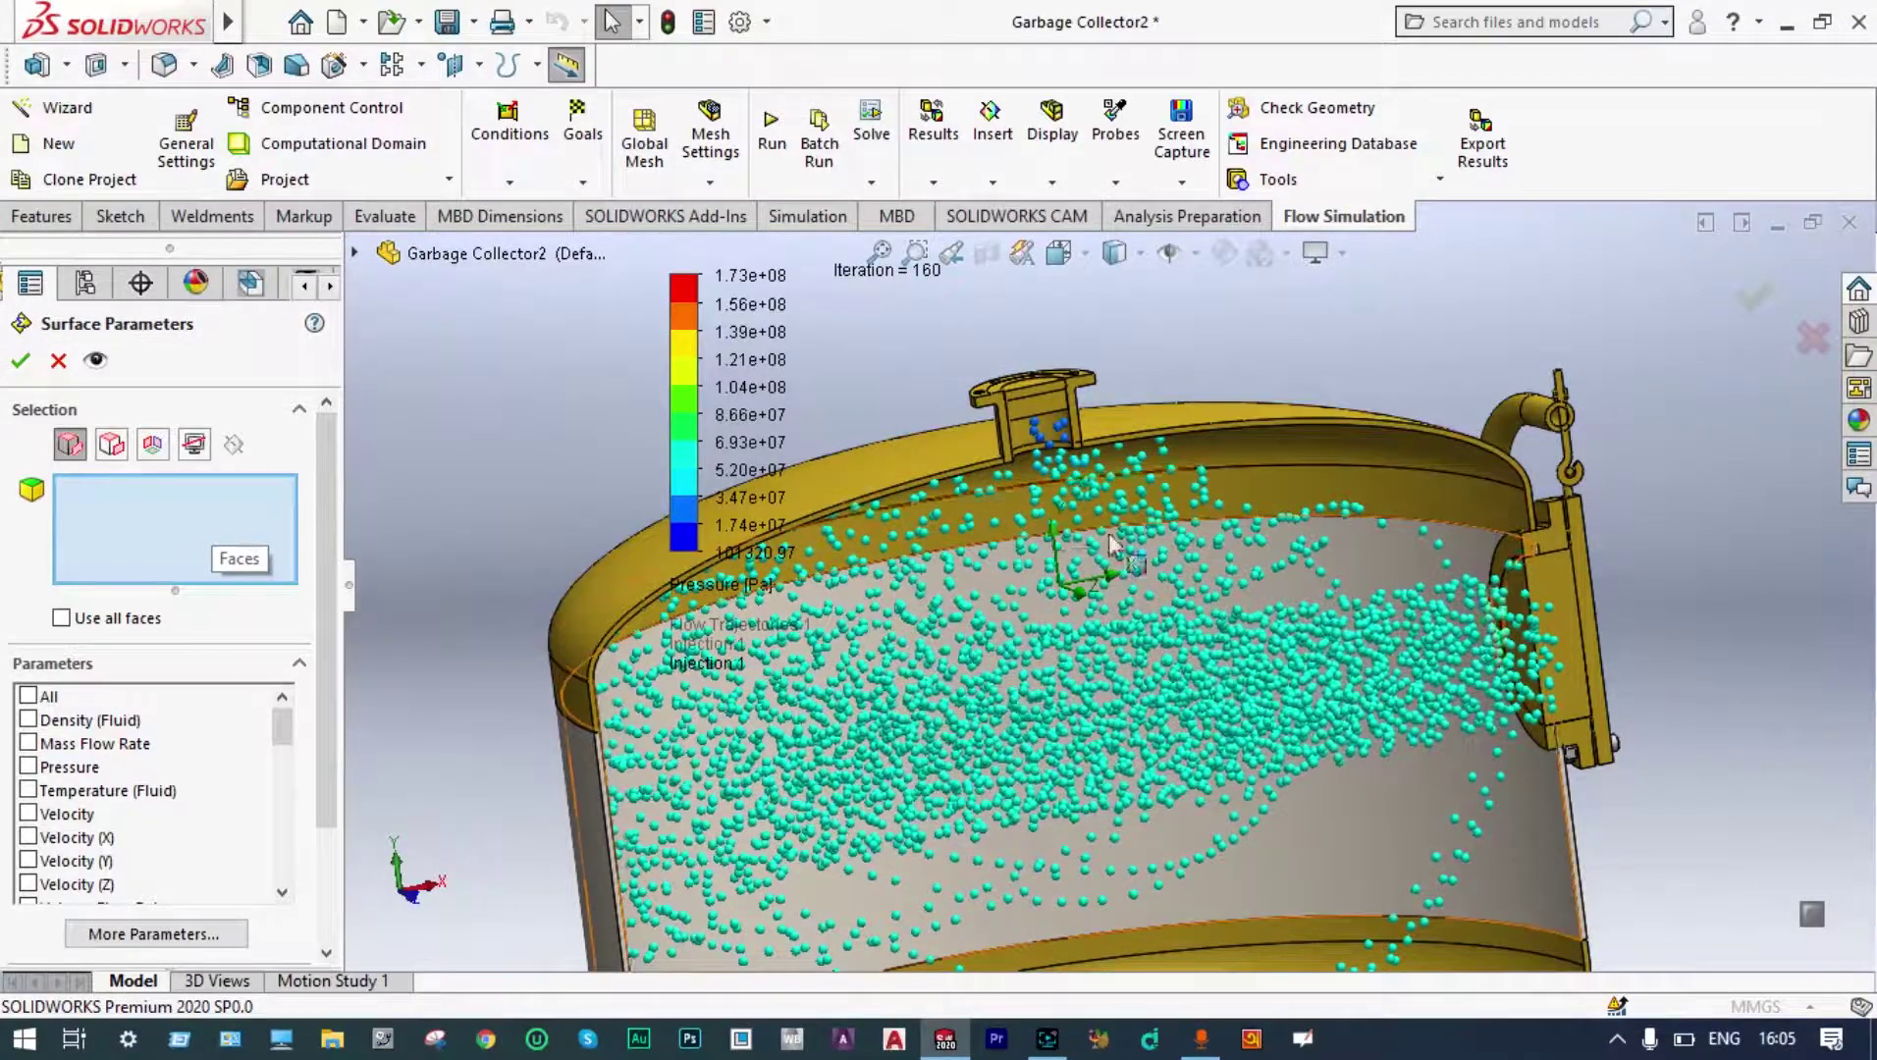
scroll(1098, 539, "up", 5)
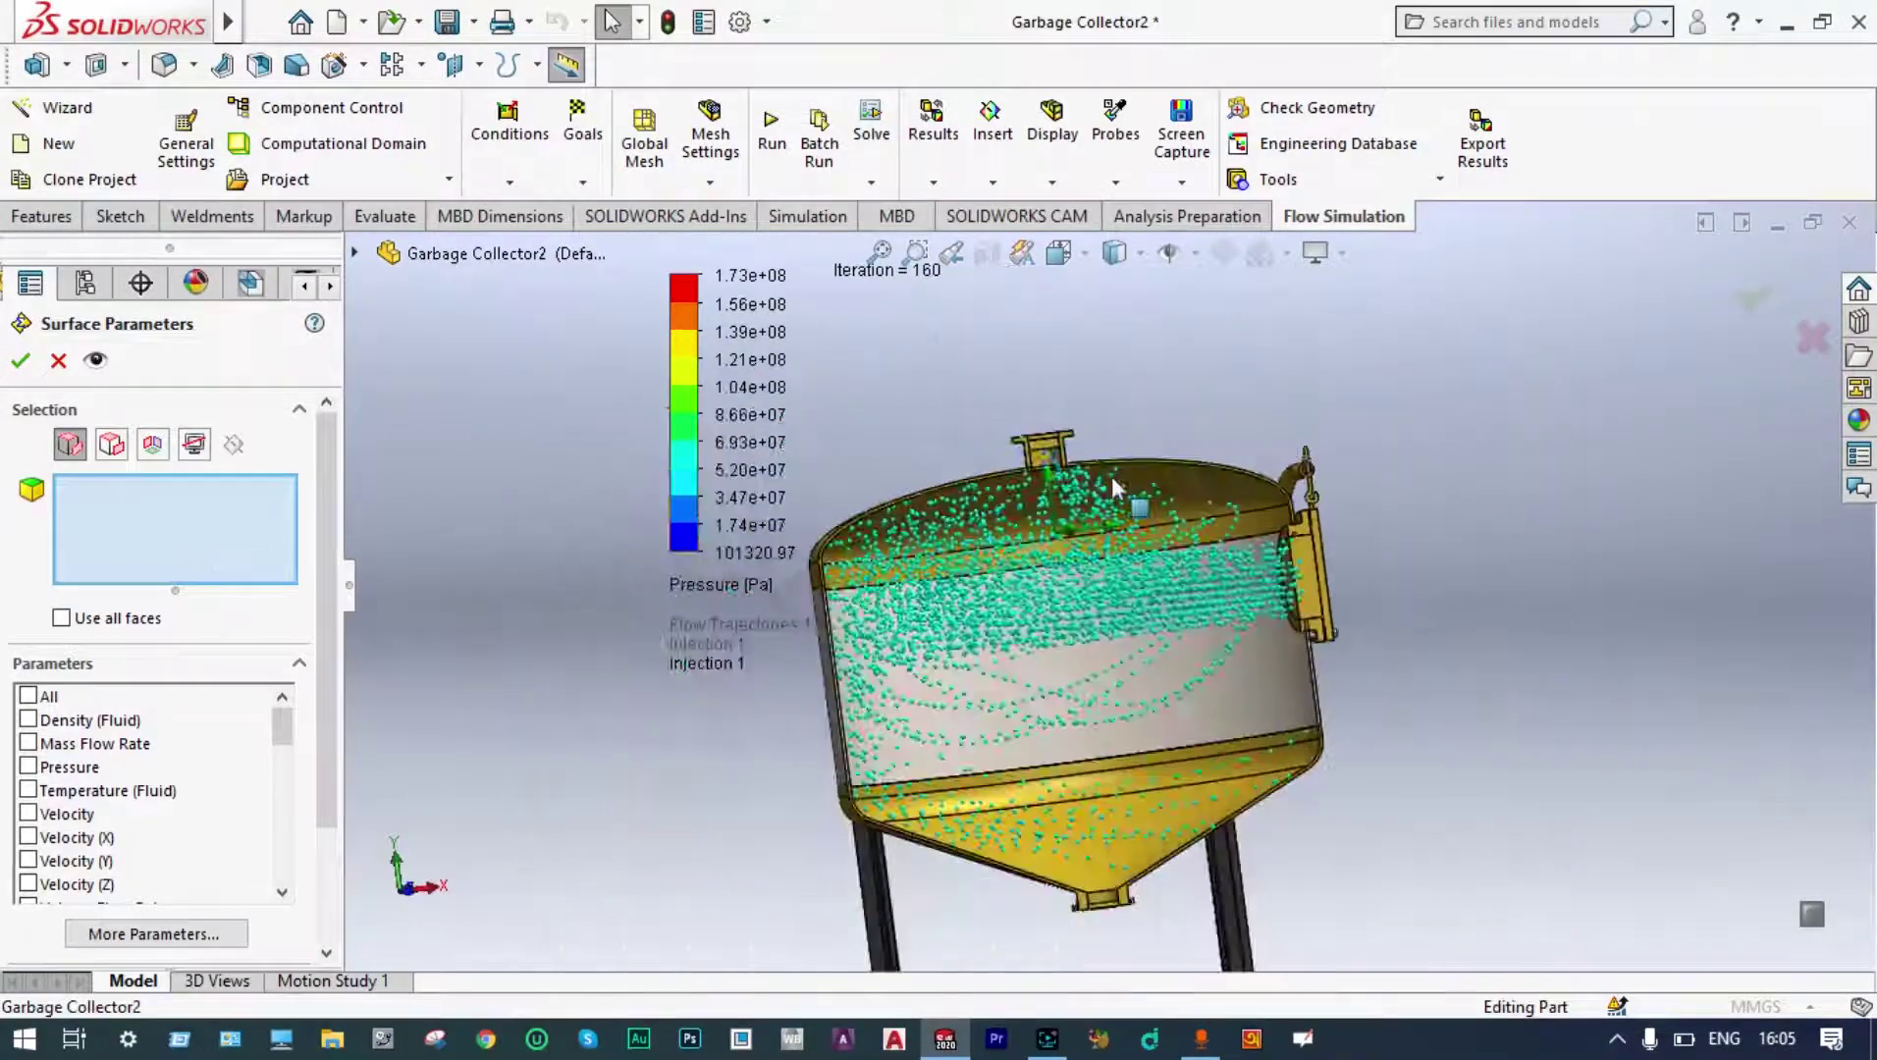
scroll(1060, 482, "down", 5)
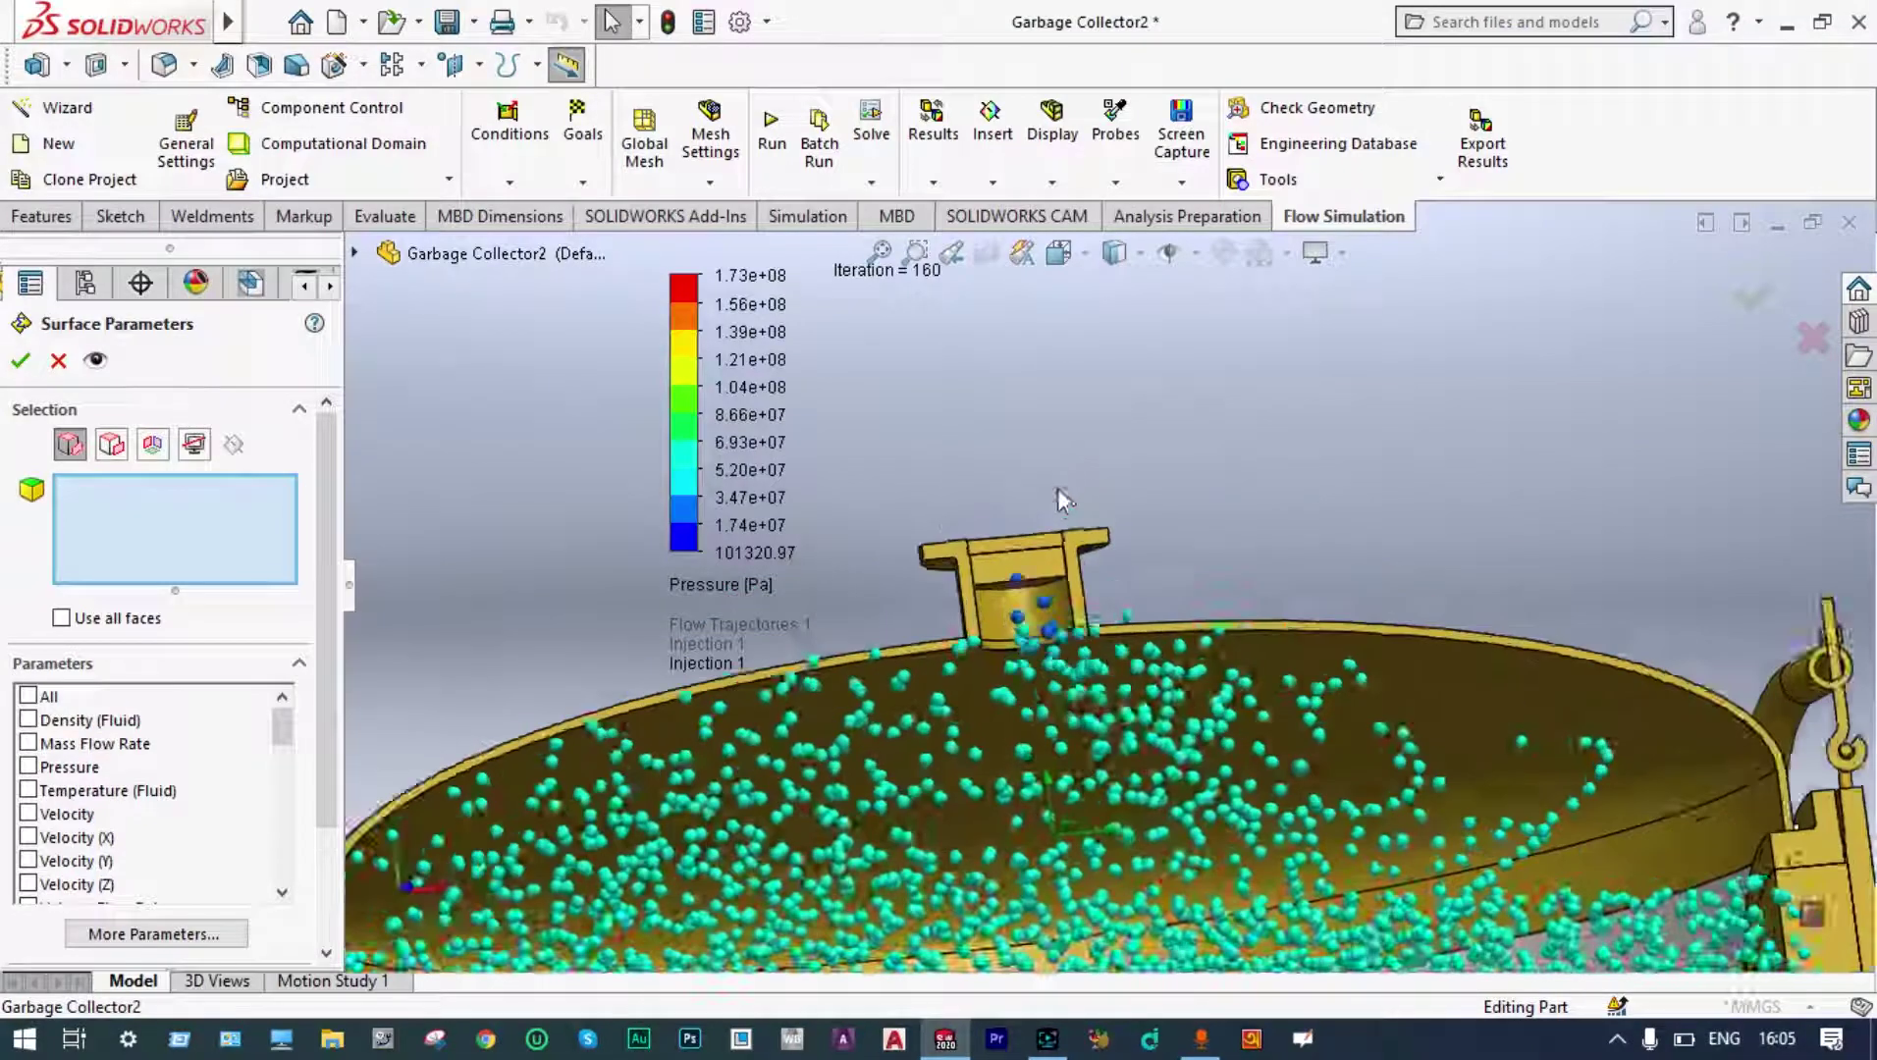
scroll(1060, 483, "down", 5)
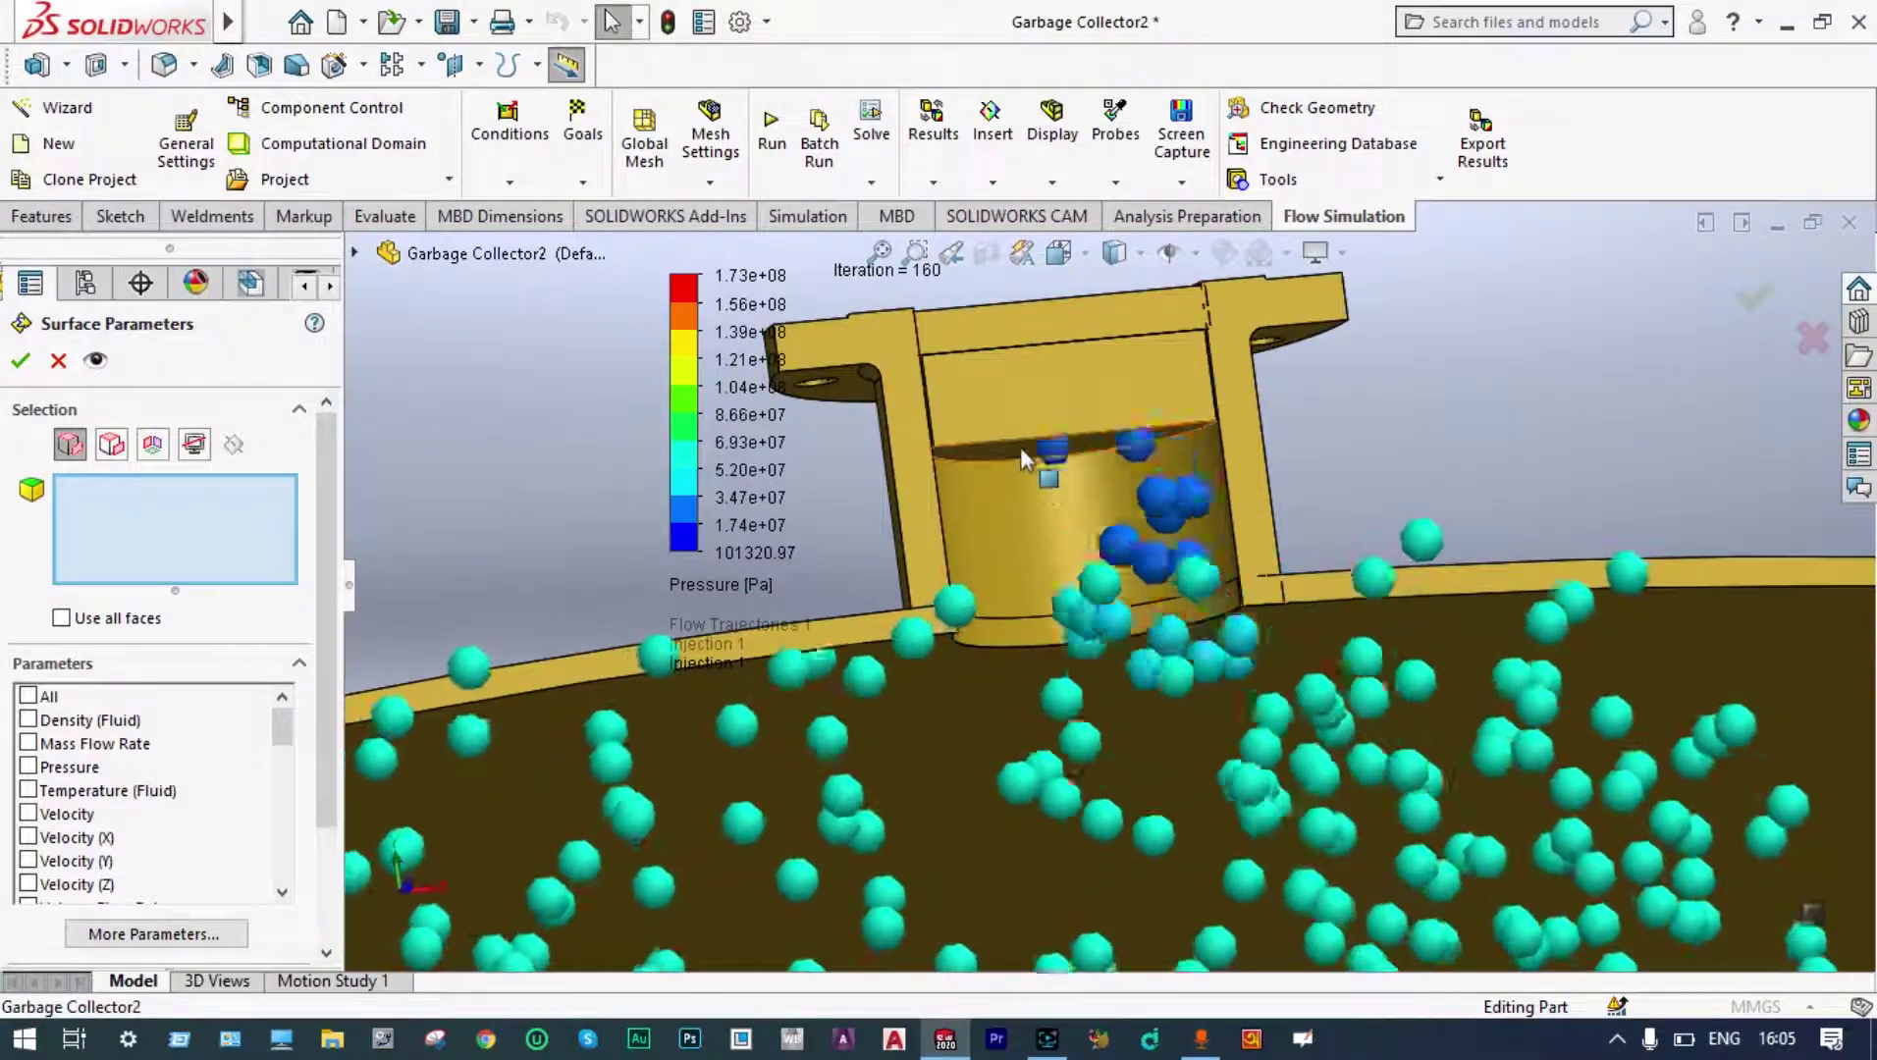
left_click(1021, 448)
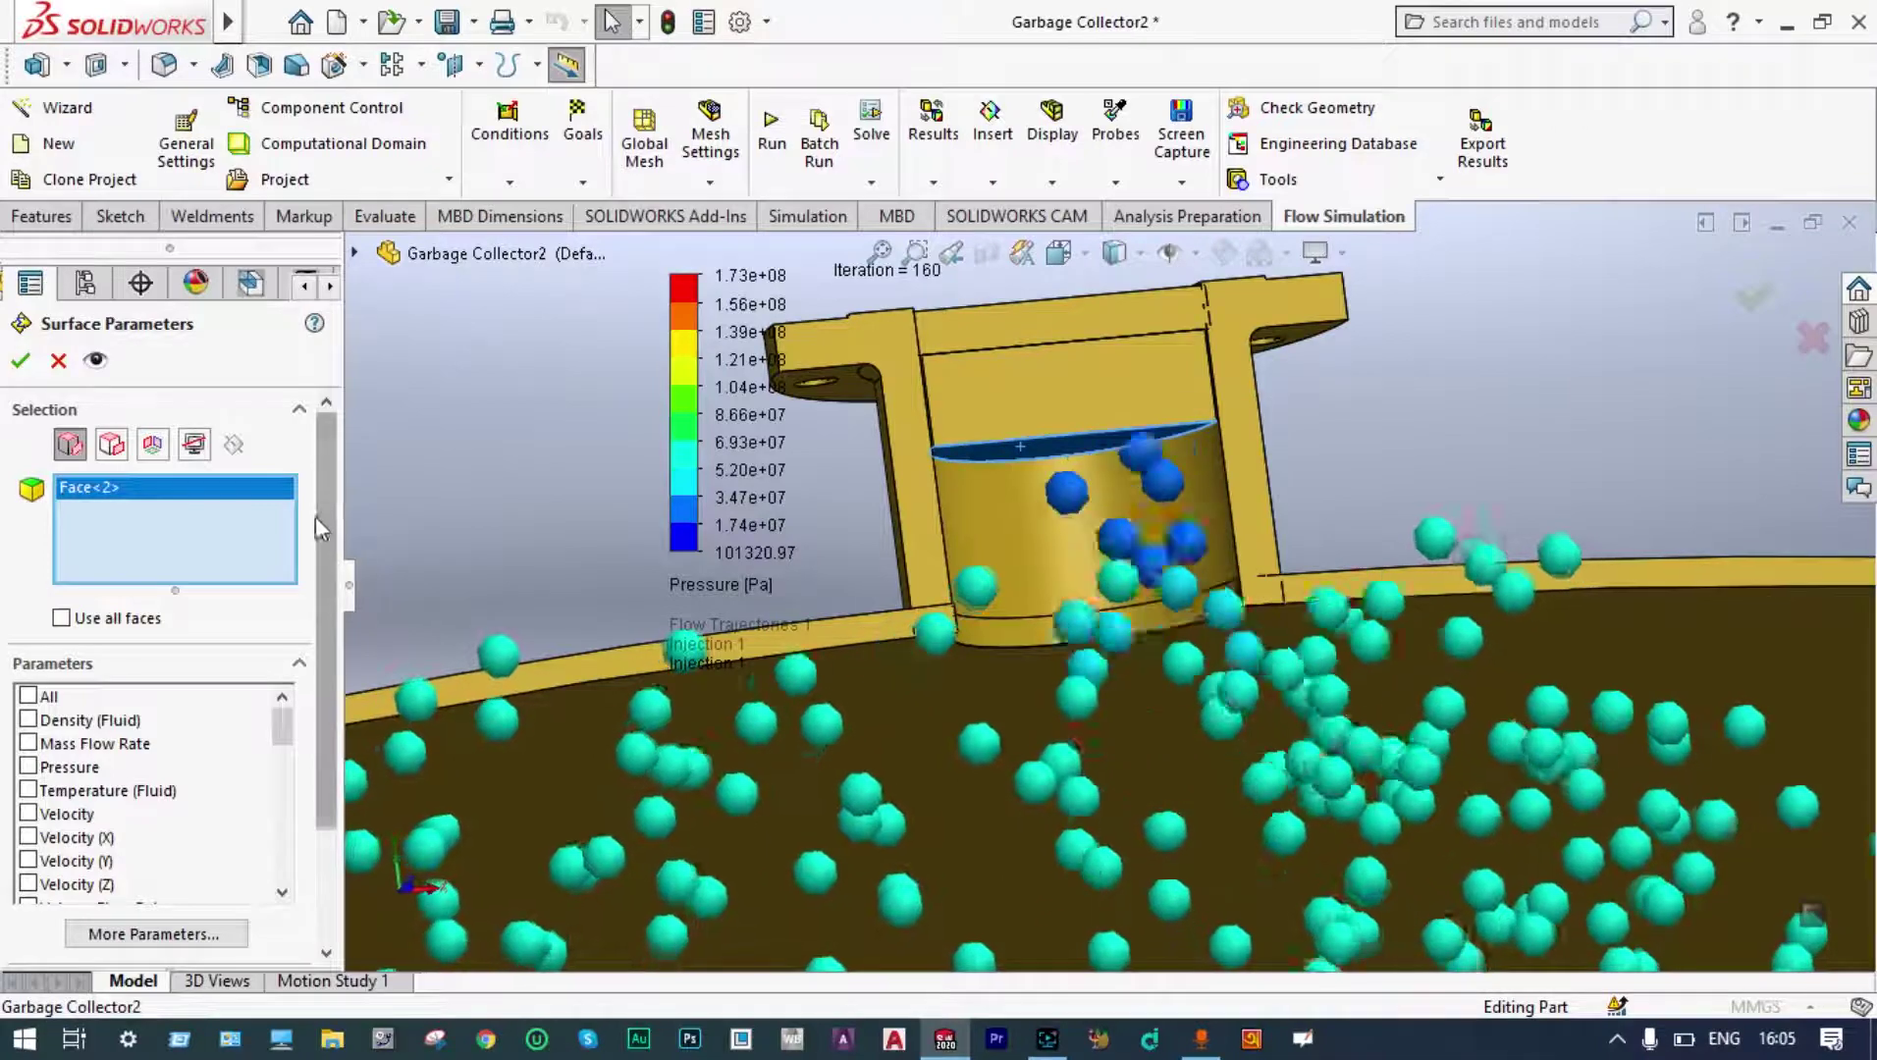
Show the Number of Particles parameter for the nozzle face and accept the surface parameters.
left_click_drag(318, 501, 292, 728)
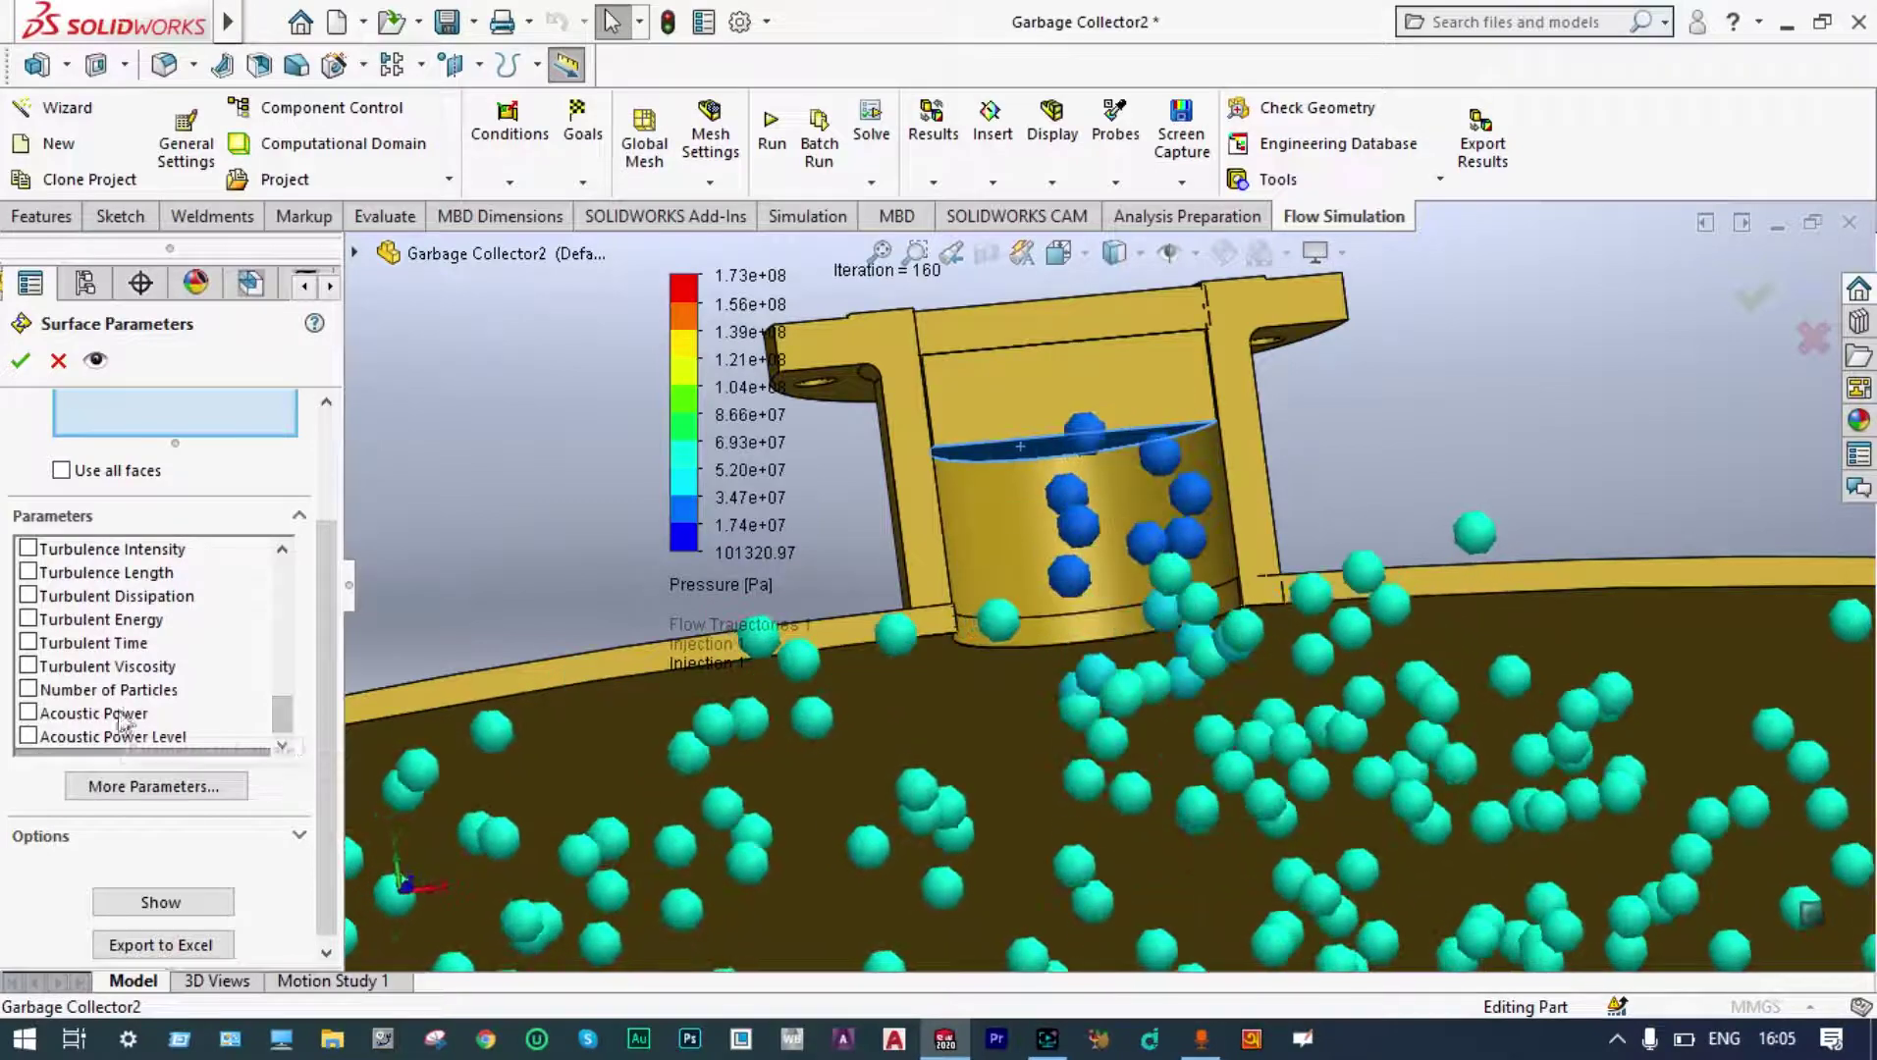
left_click(28, 690)
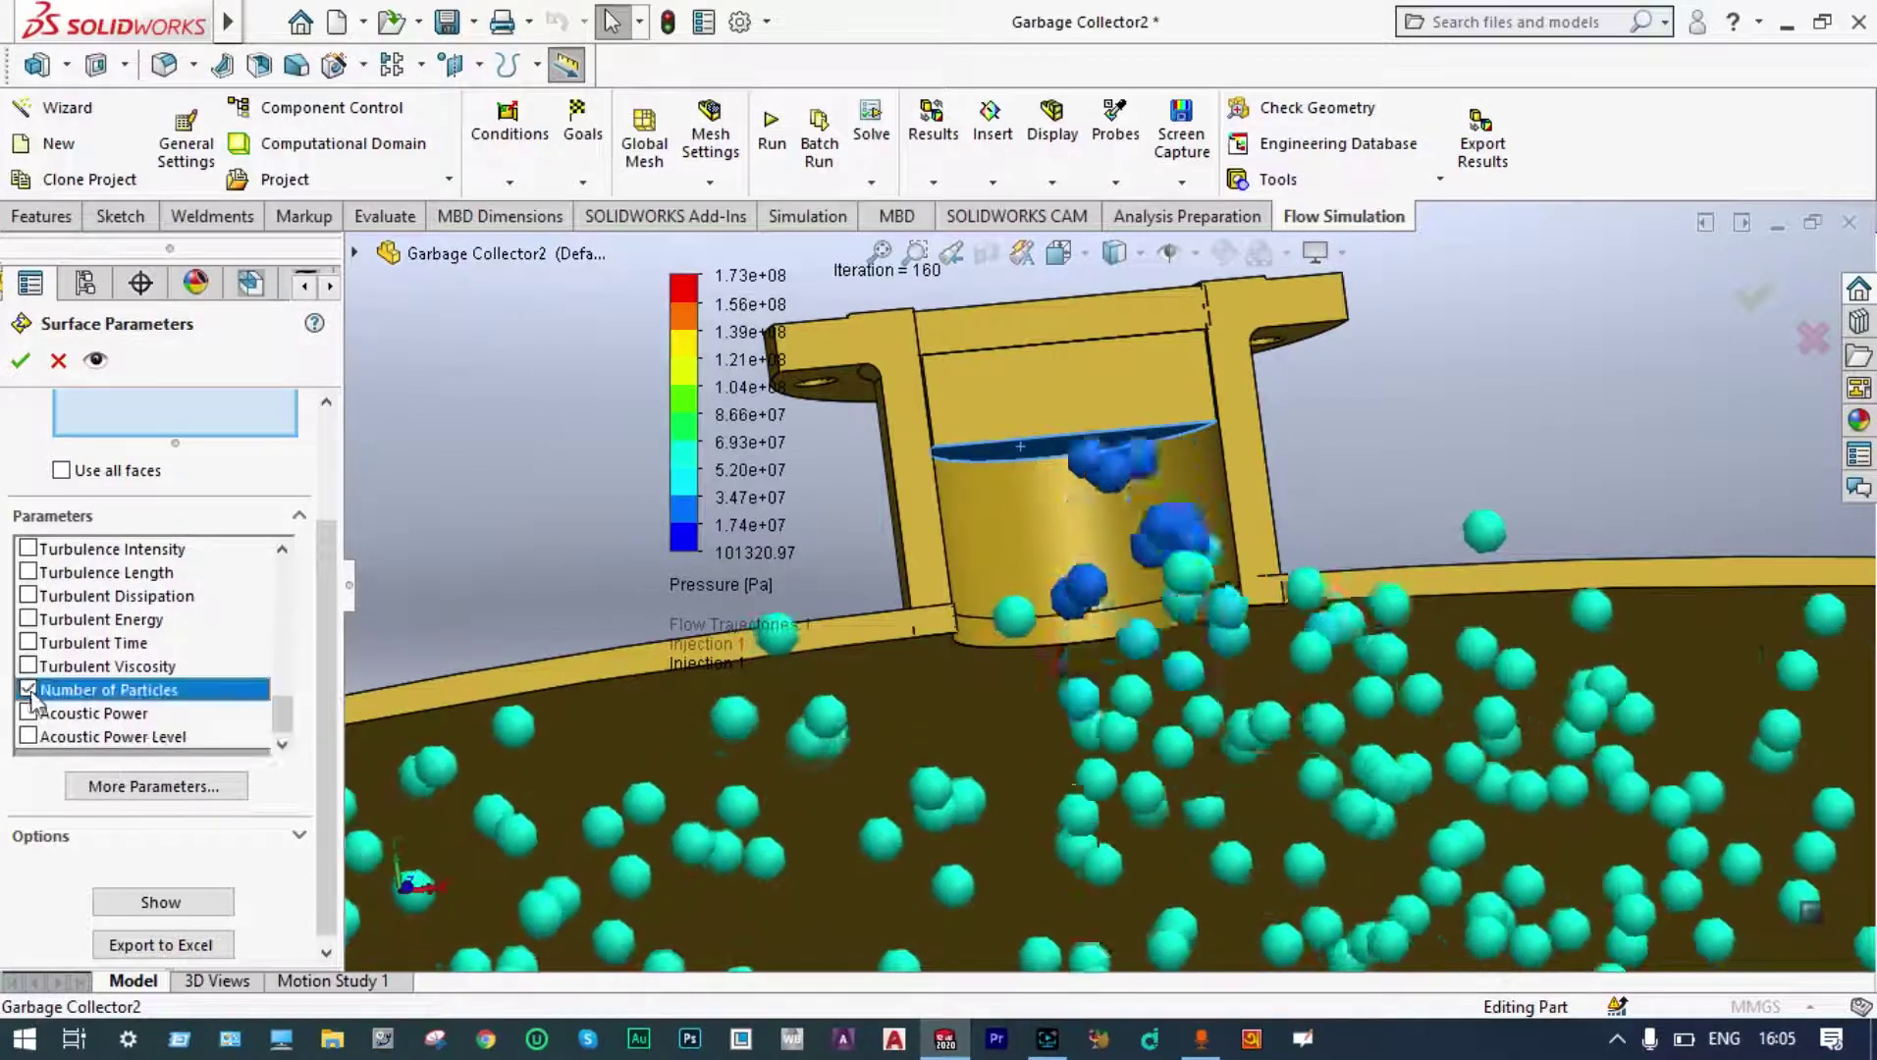
left_click(192, 903)
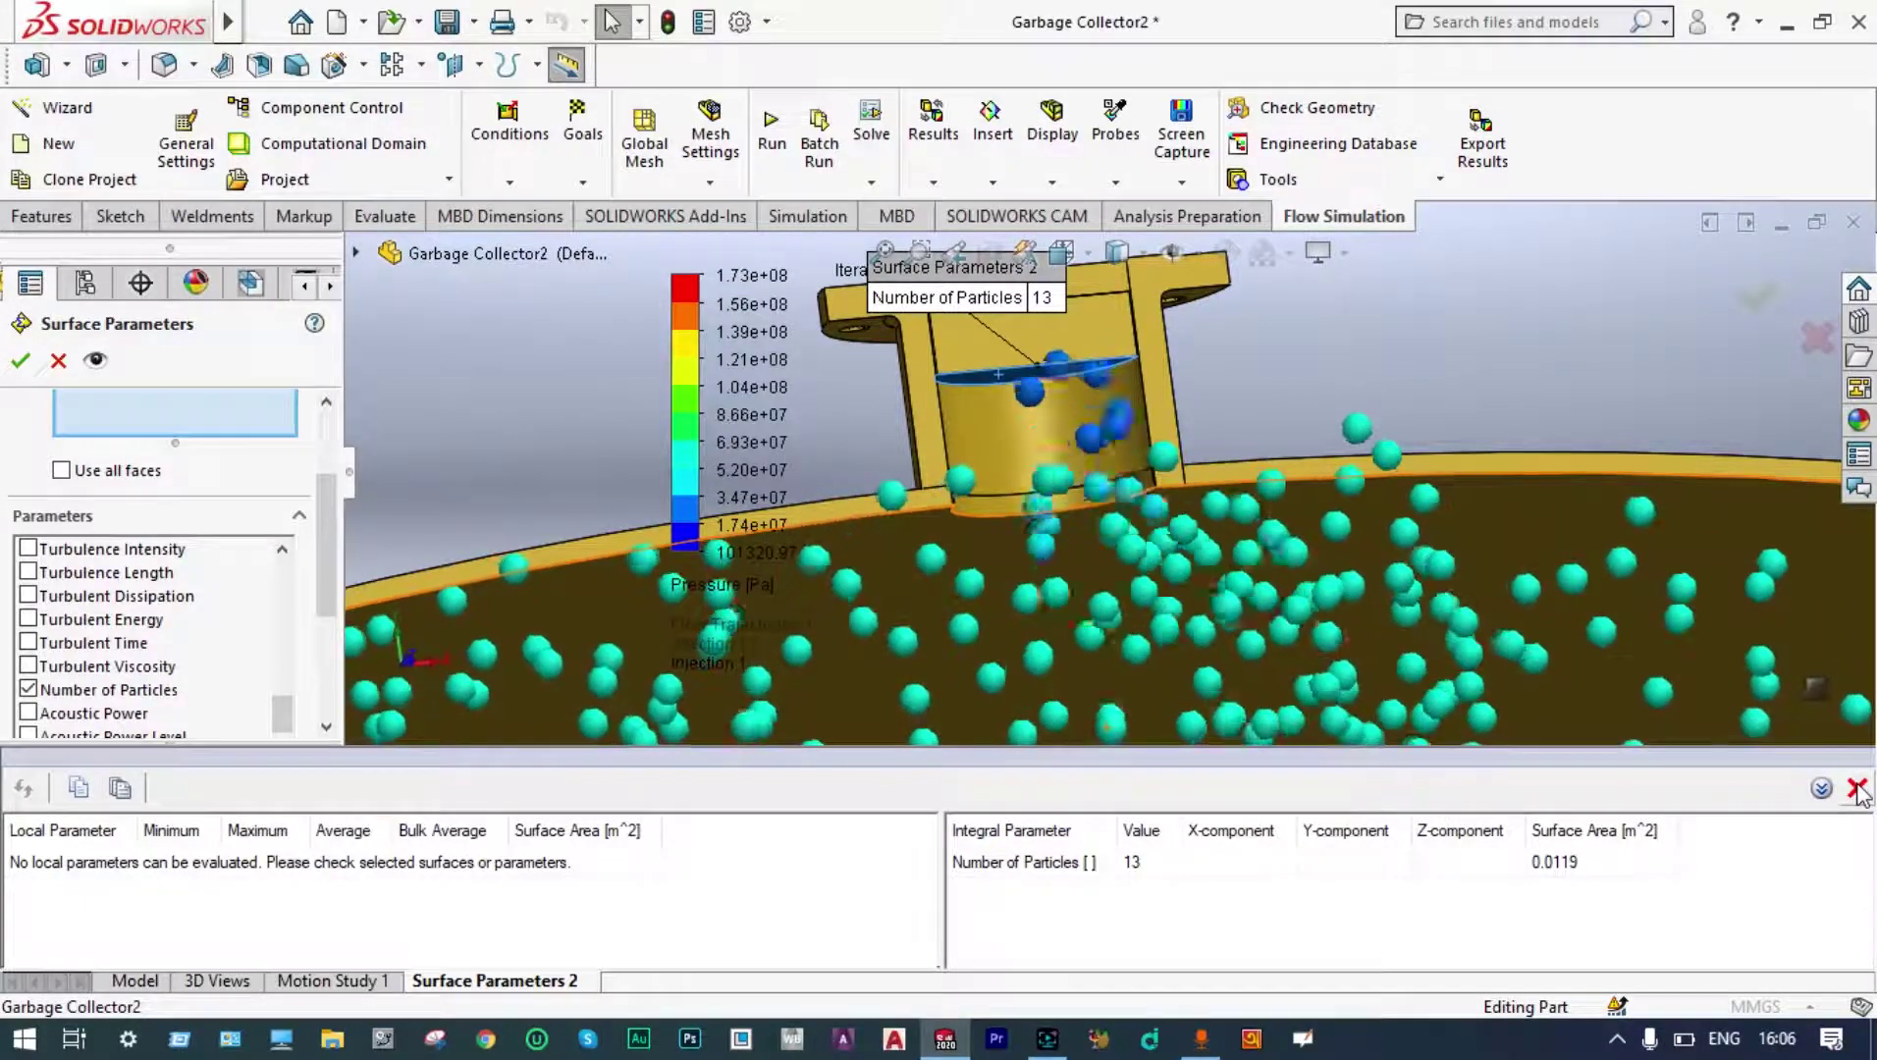
left_click(1757, 294)
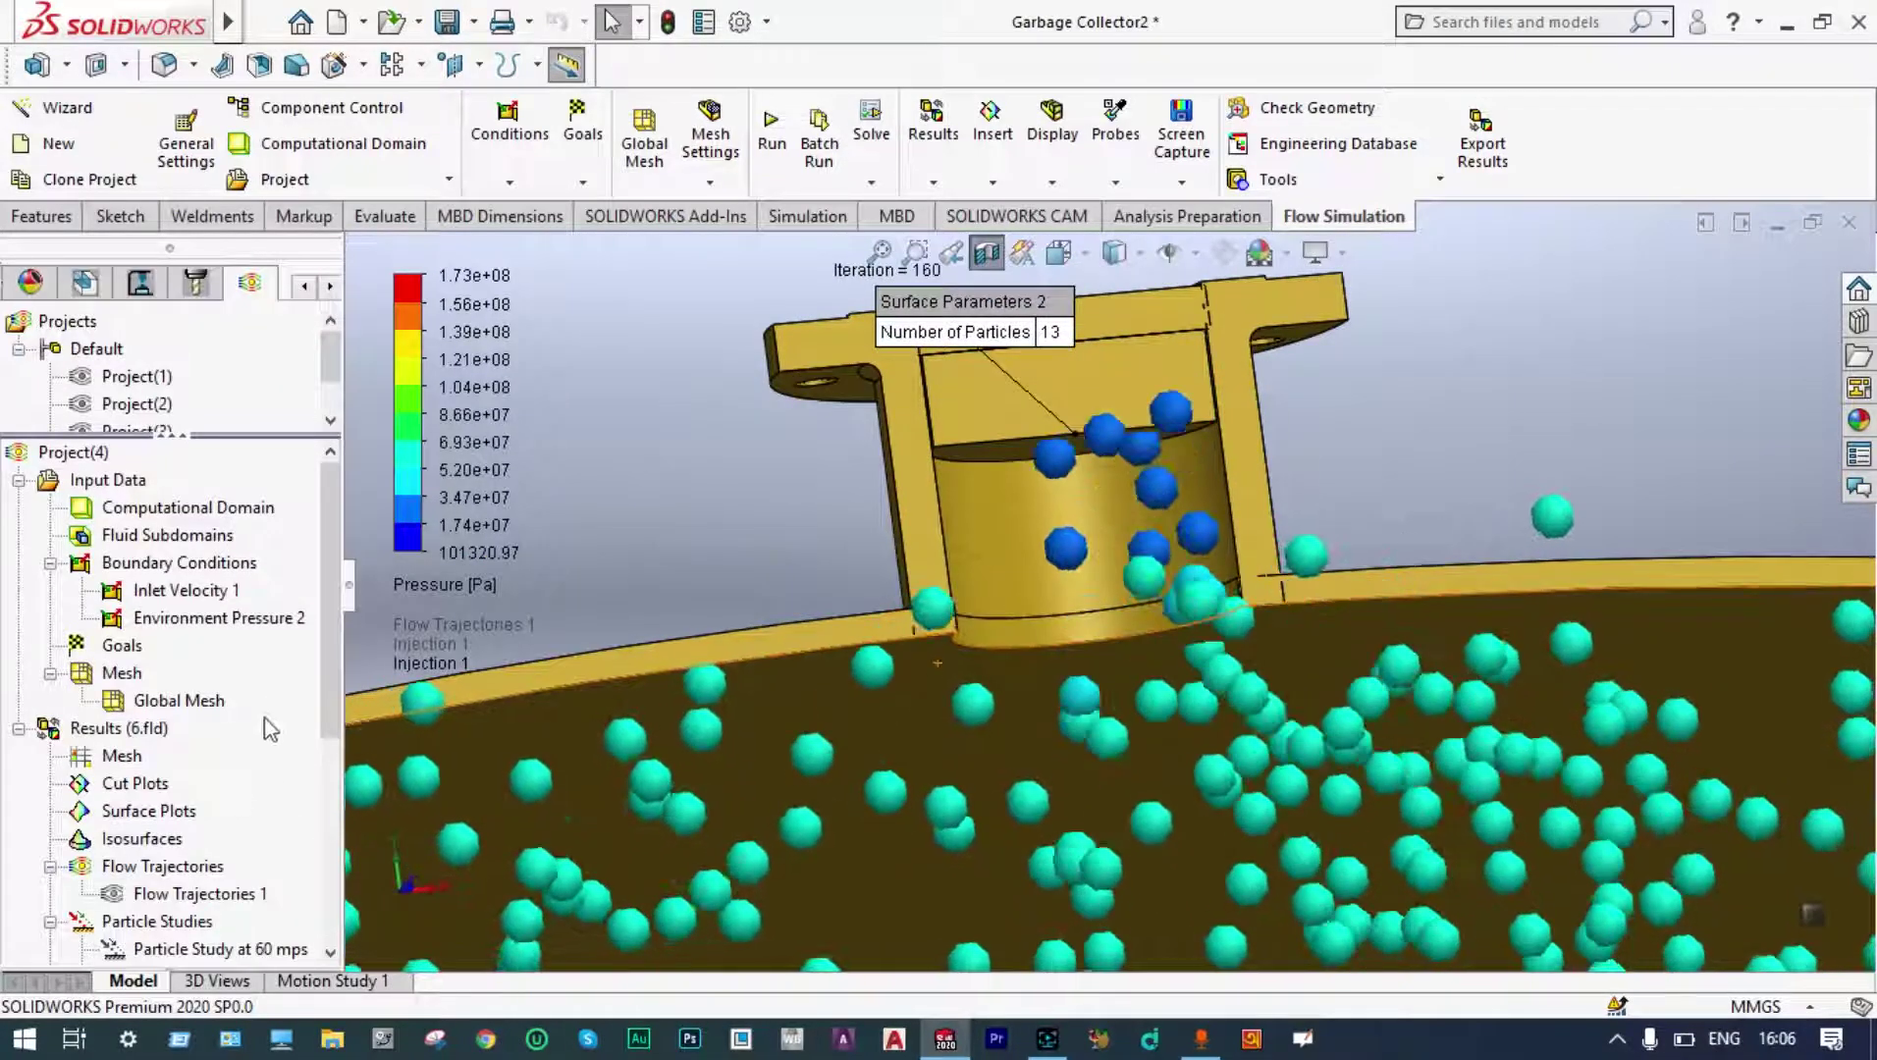
Clear and hide the 40 mps study's Injection 1 and the Surface Parameters 2 result.
left_click_drag(334, 642, 339, 730)
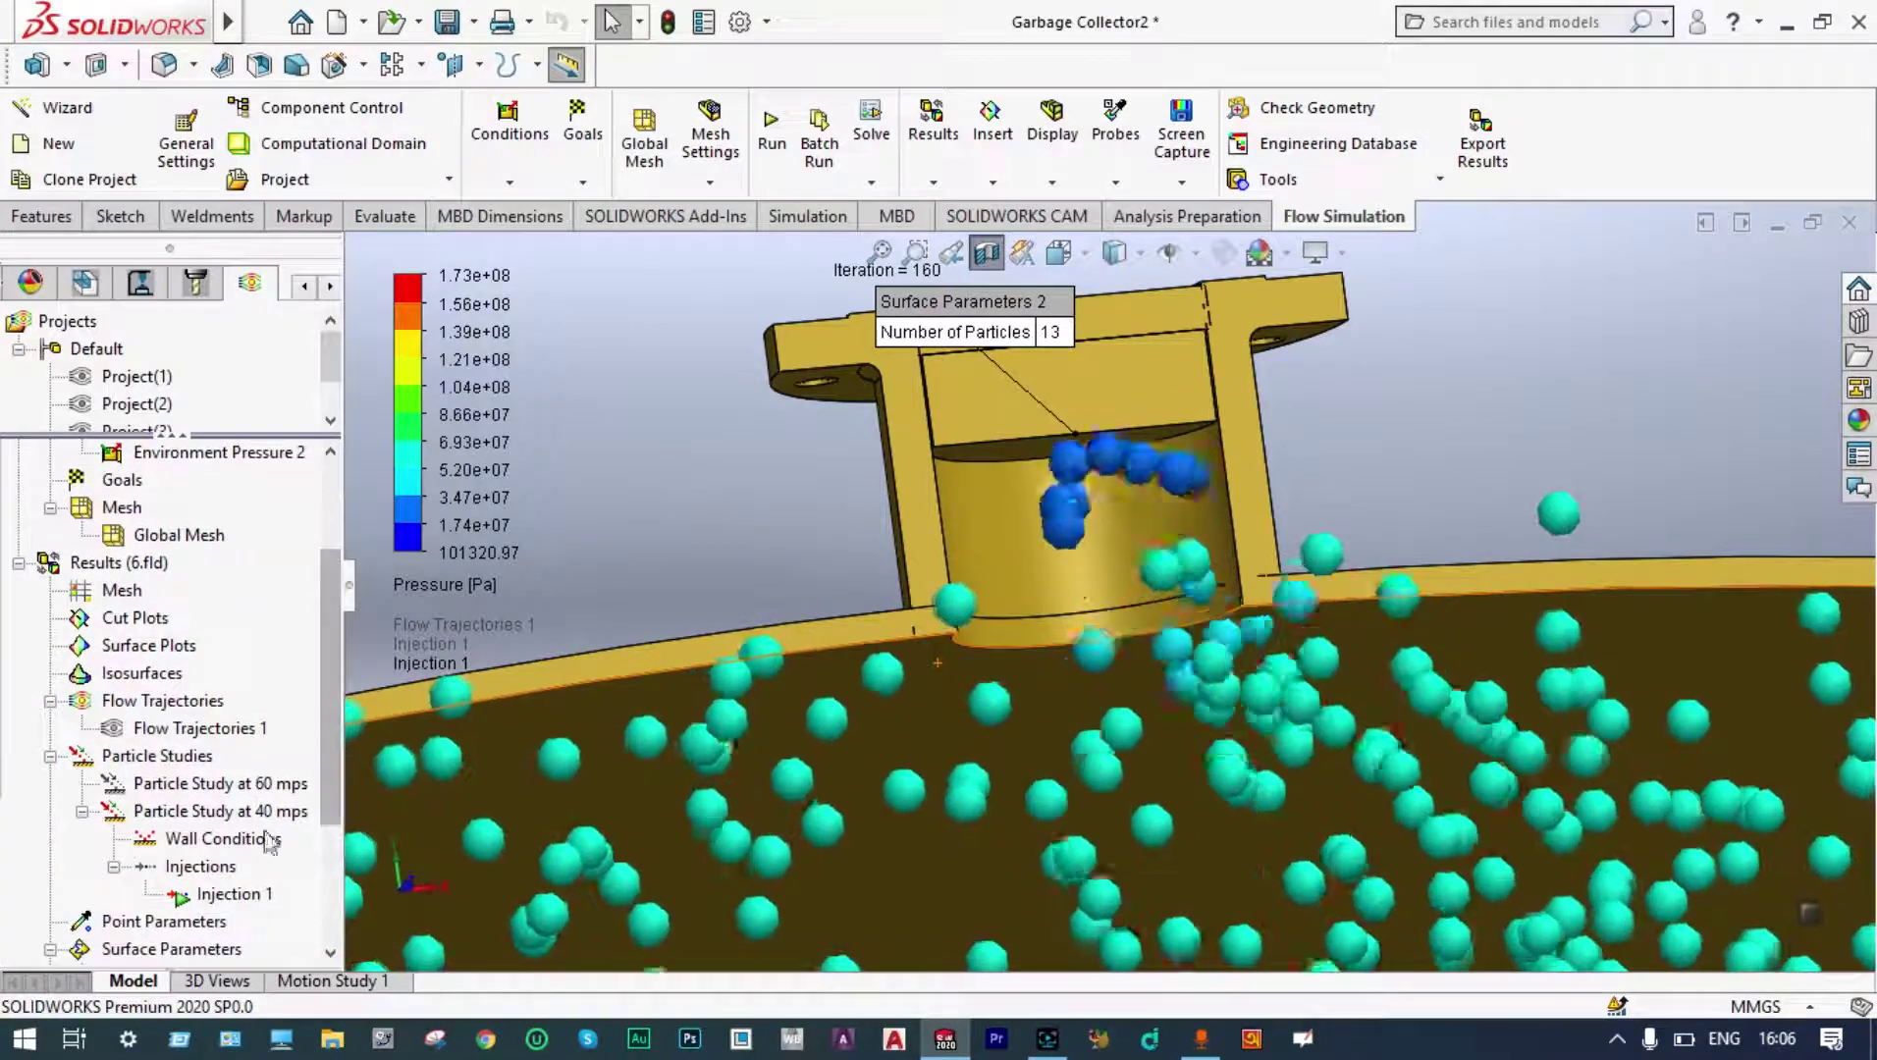
right_click(250, 895)
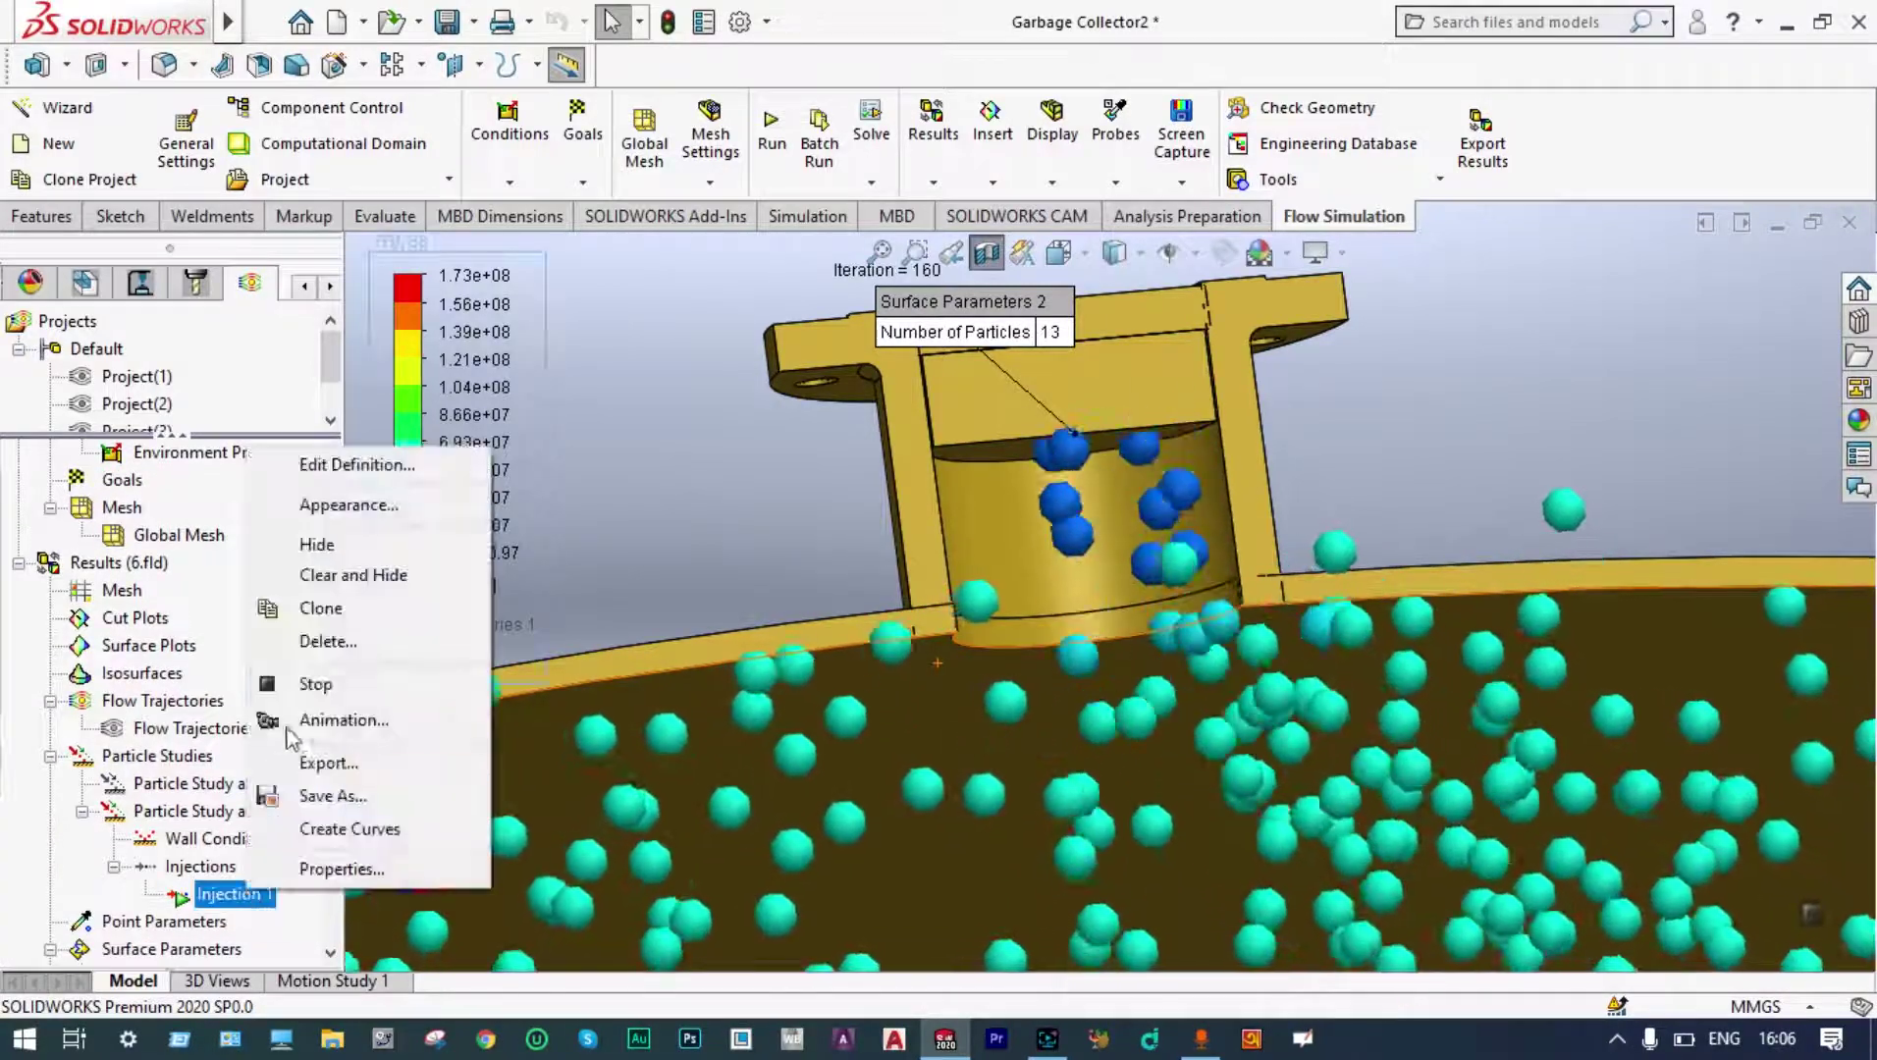
left_click(335, 574)
left_click_drag(332, 587, 333, 639)
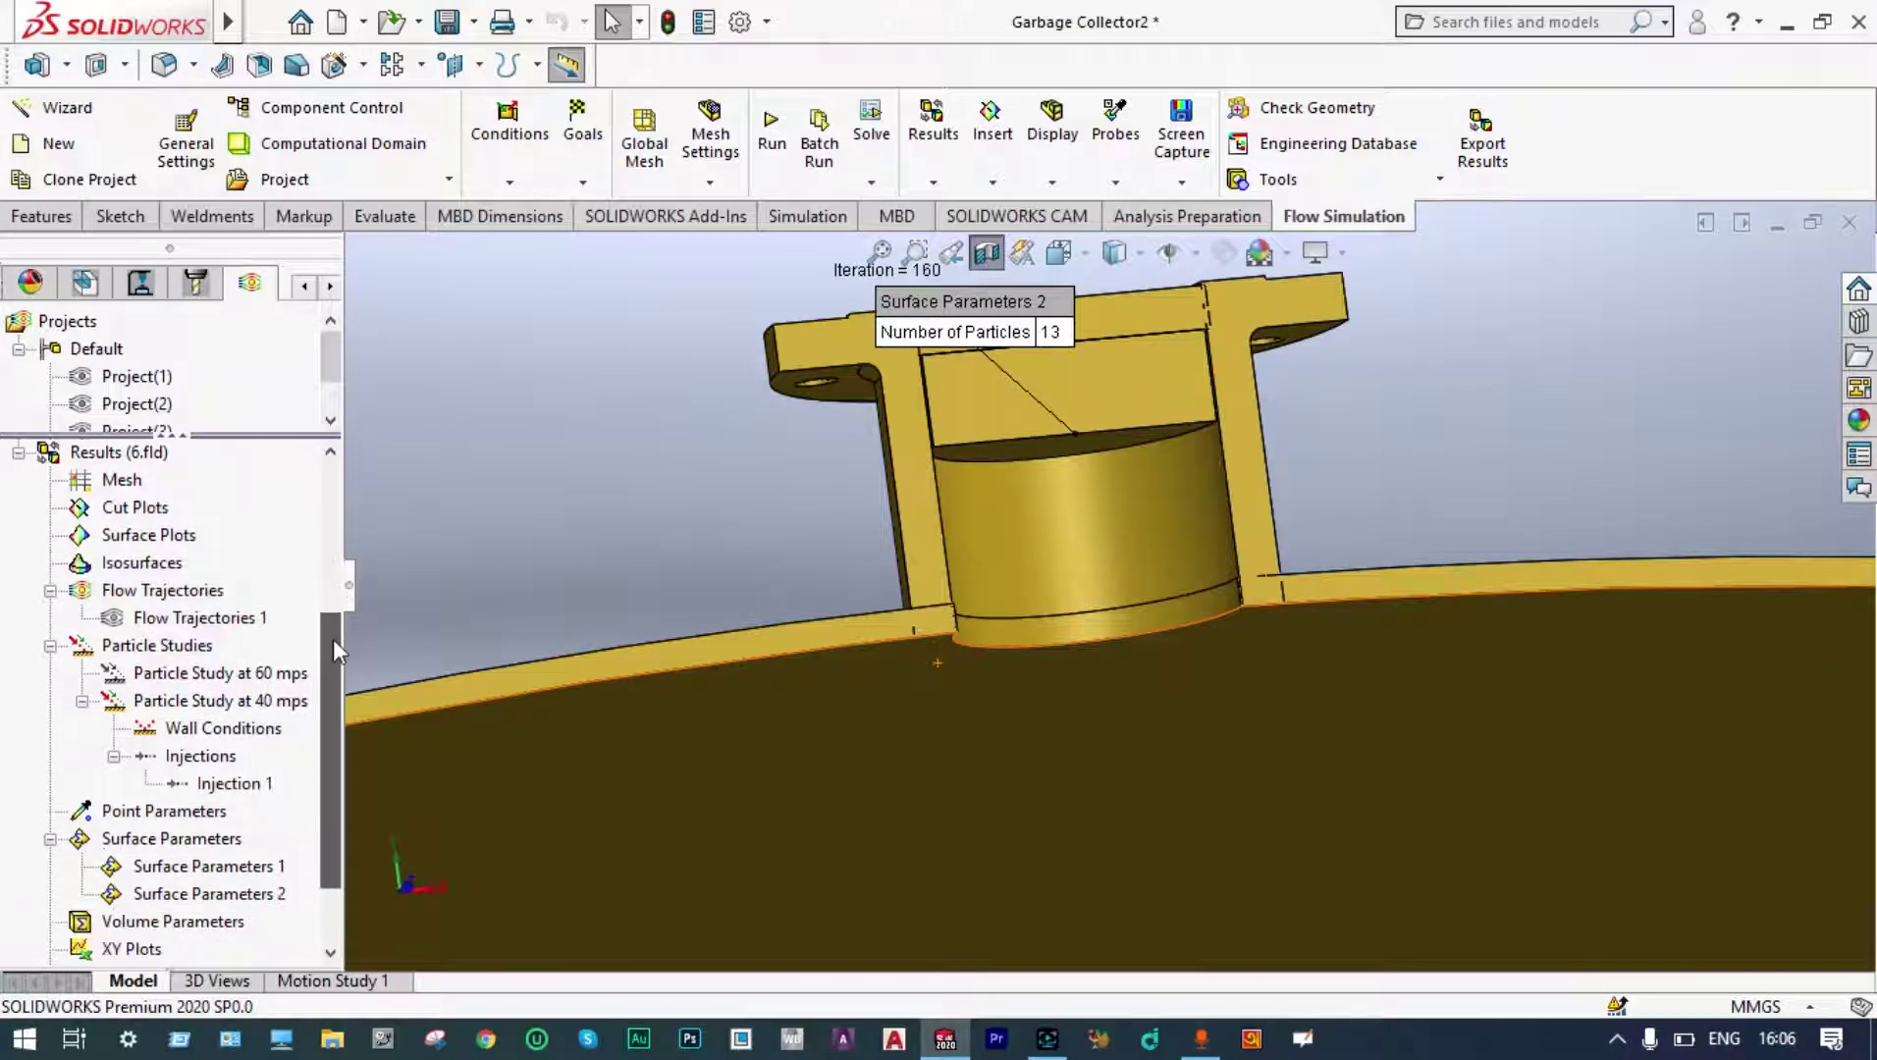
right_click(257, 895)
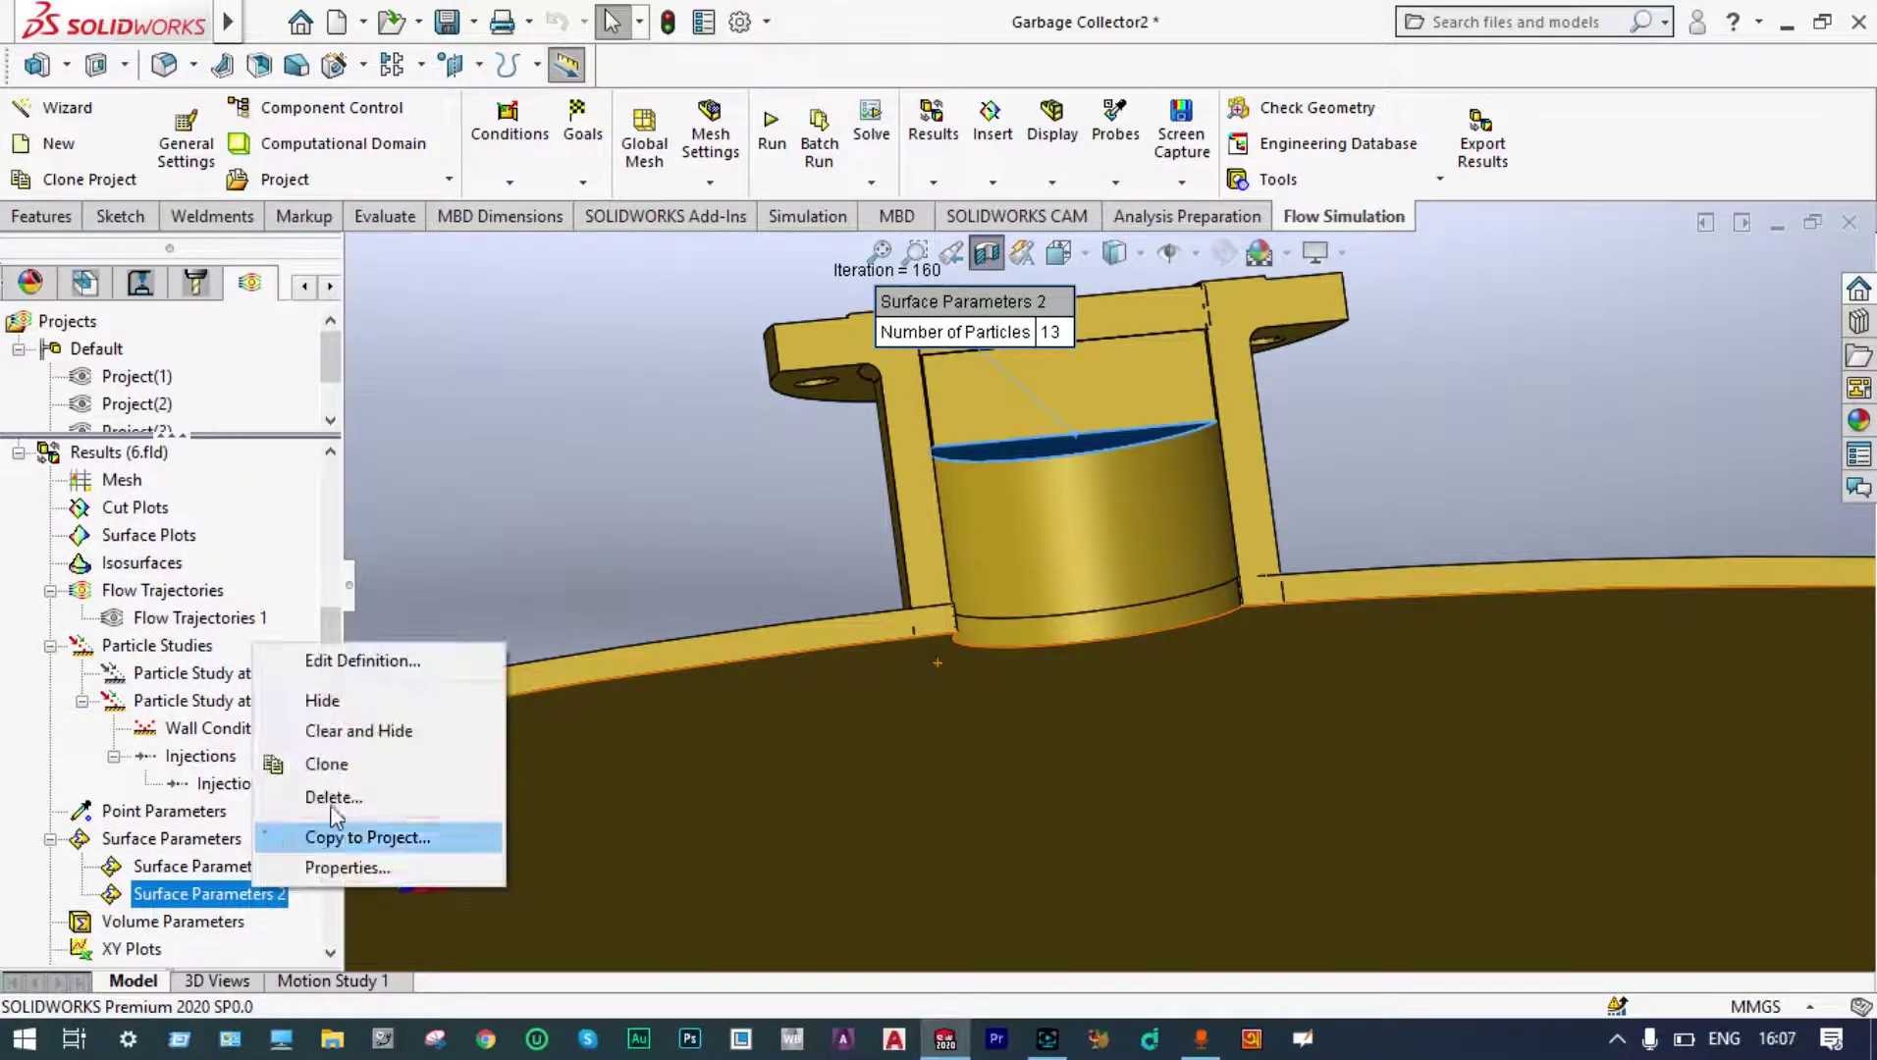
left_click(358, 733)
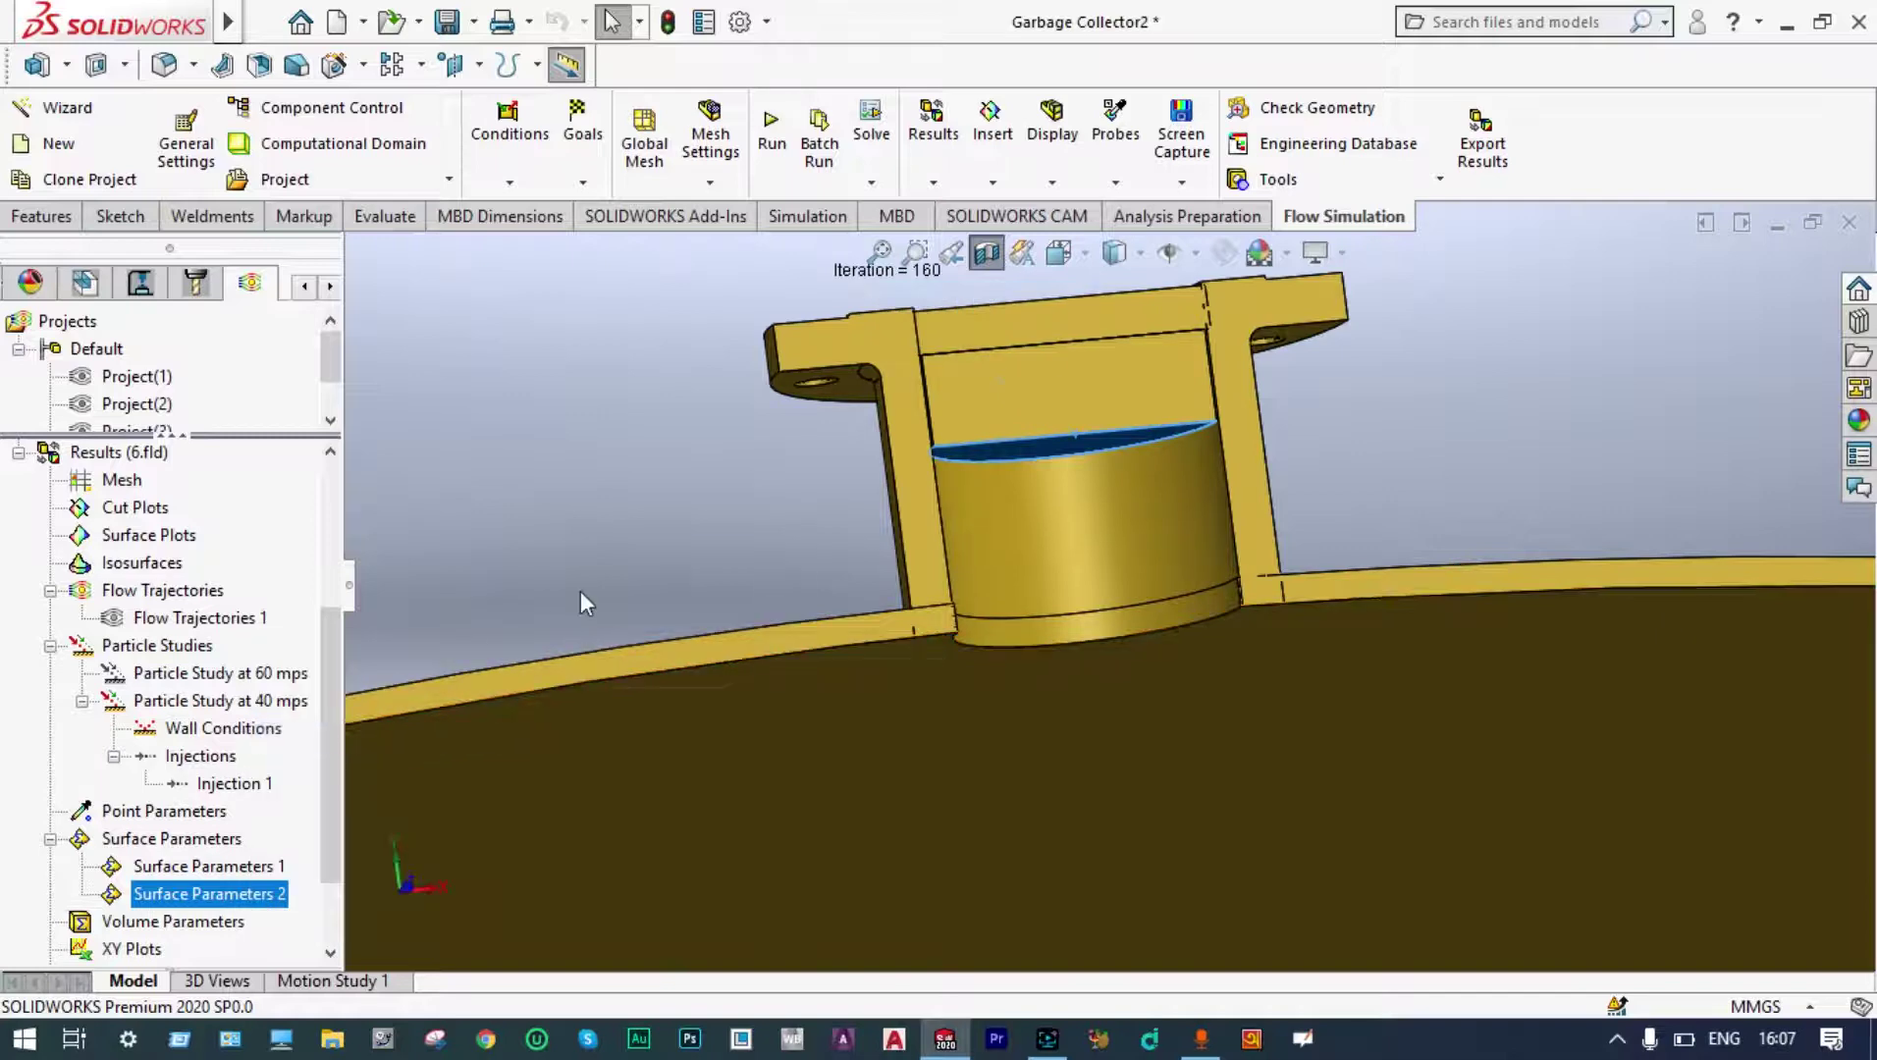
Set the Inlet Velocity 1 boundary condition to 20 m/s.
scroll(581, 591, "up", 5)
scroll(592, 565, "up", 4)
middle_click_drag(597, 552, 1430, 749)
scroll(1051, 668, "up", 3)
scroll(332, 535, "up", 3)
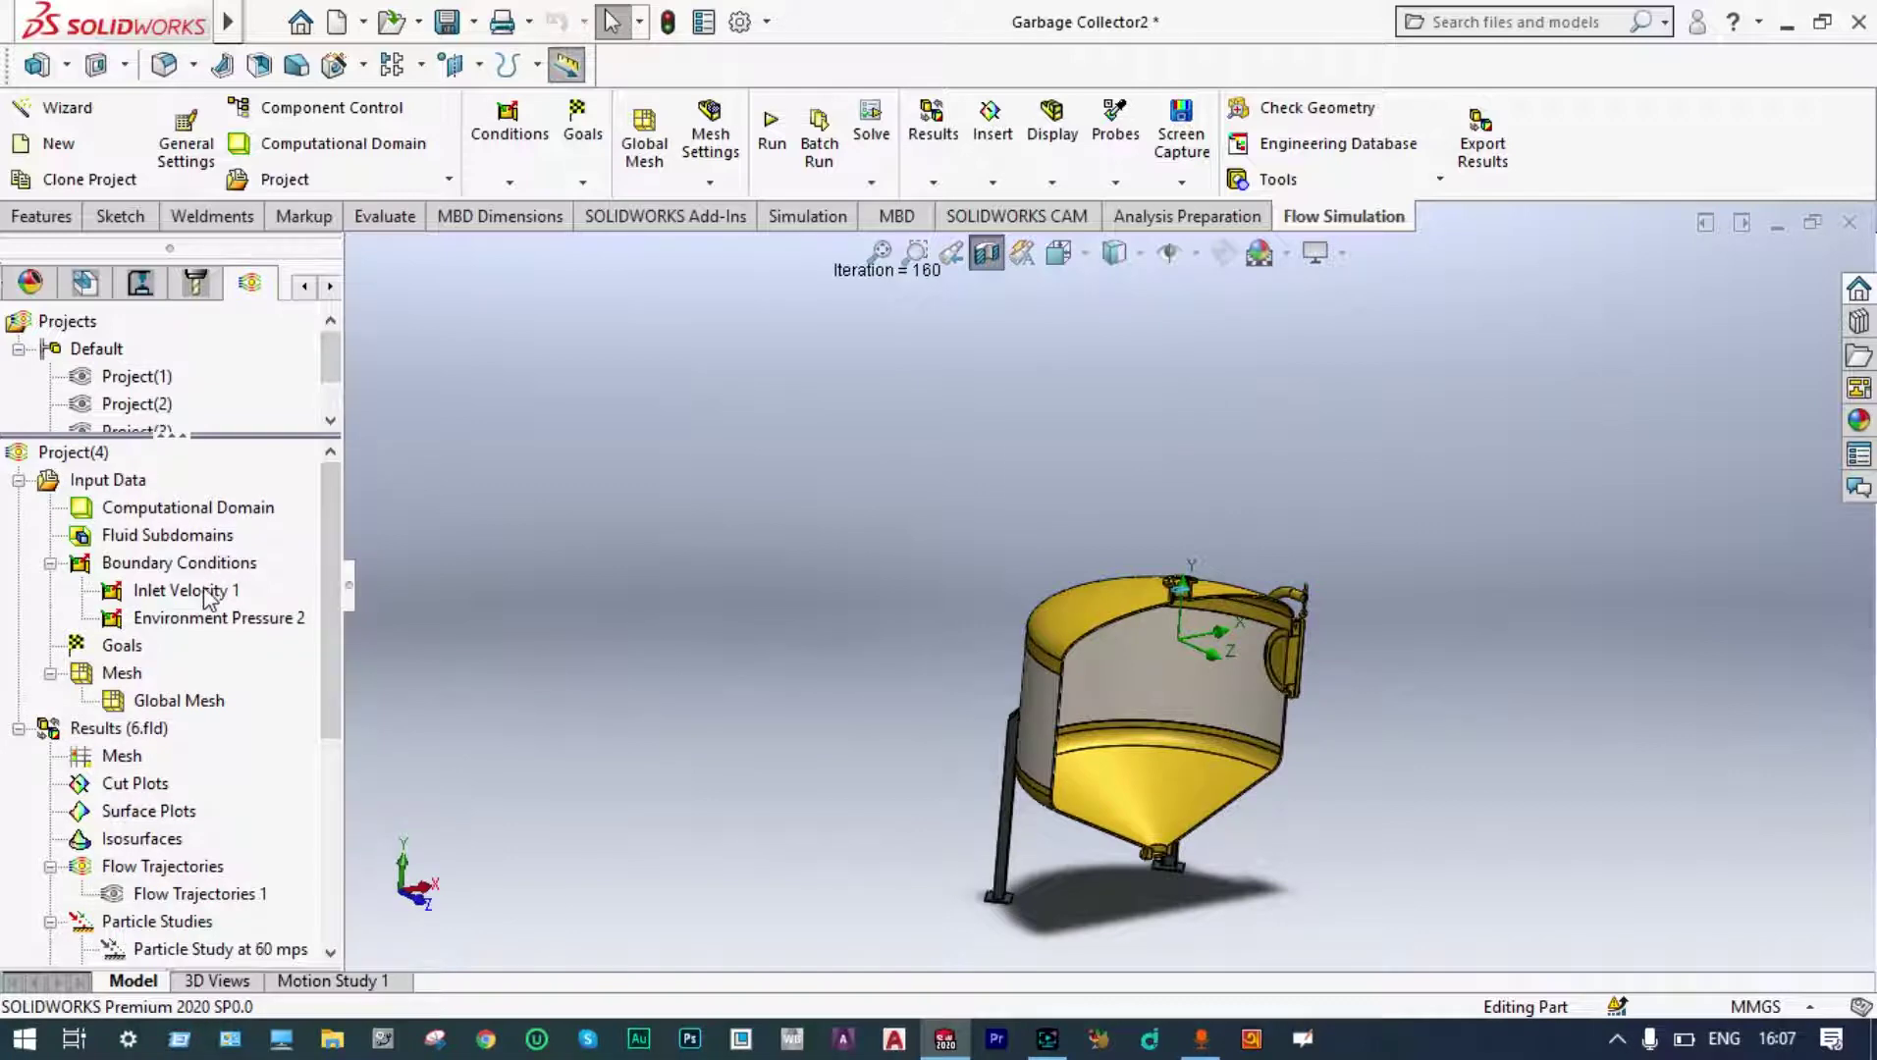
right_click(206, 592)
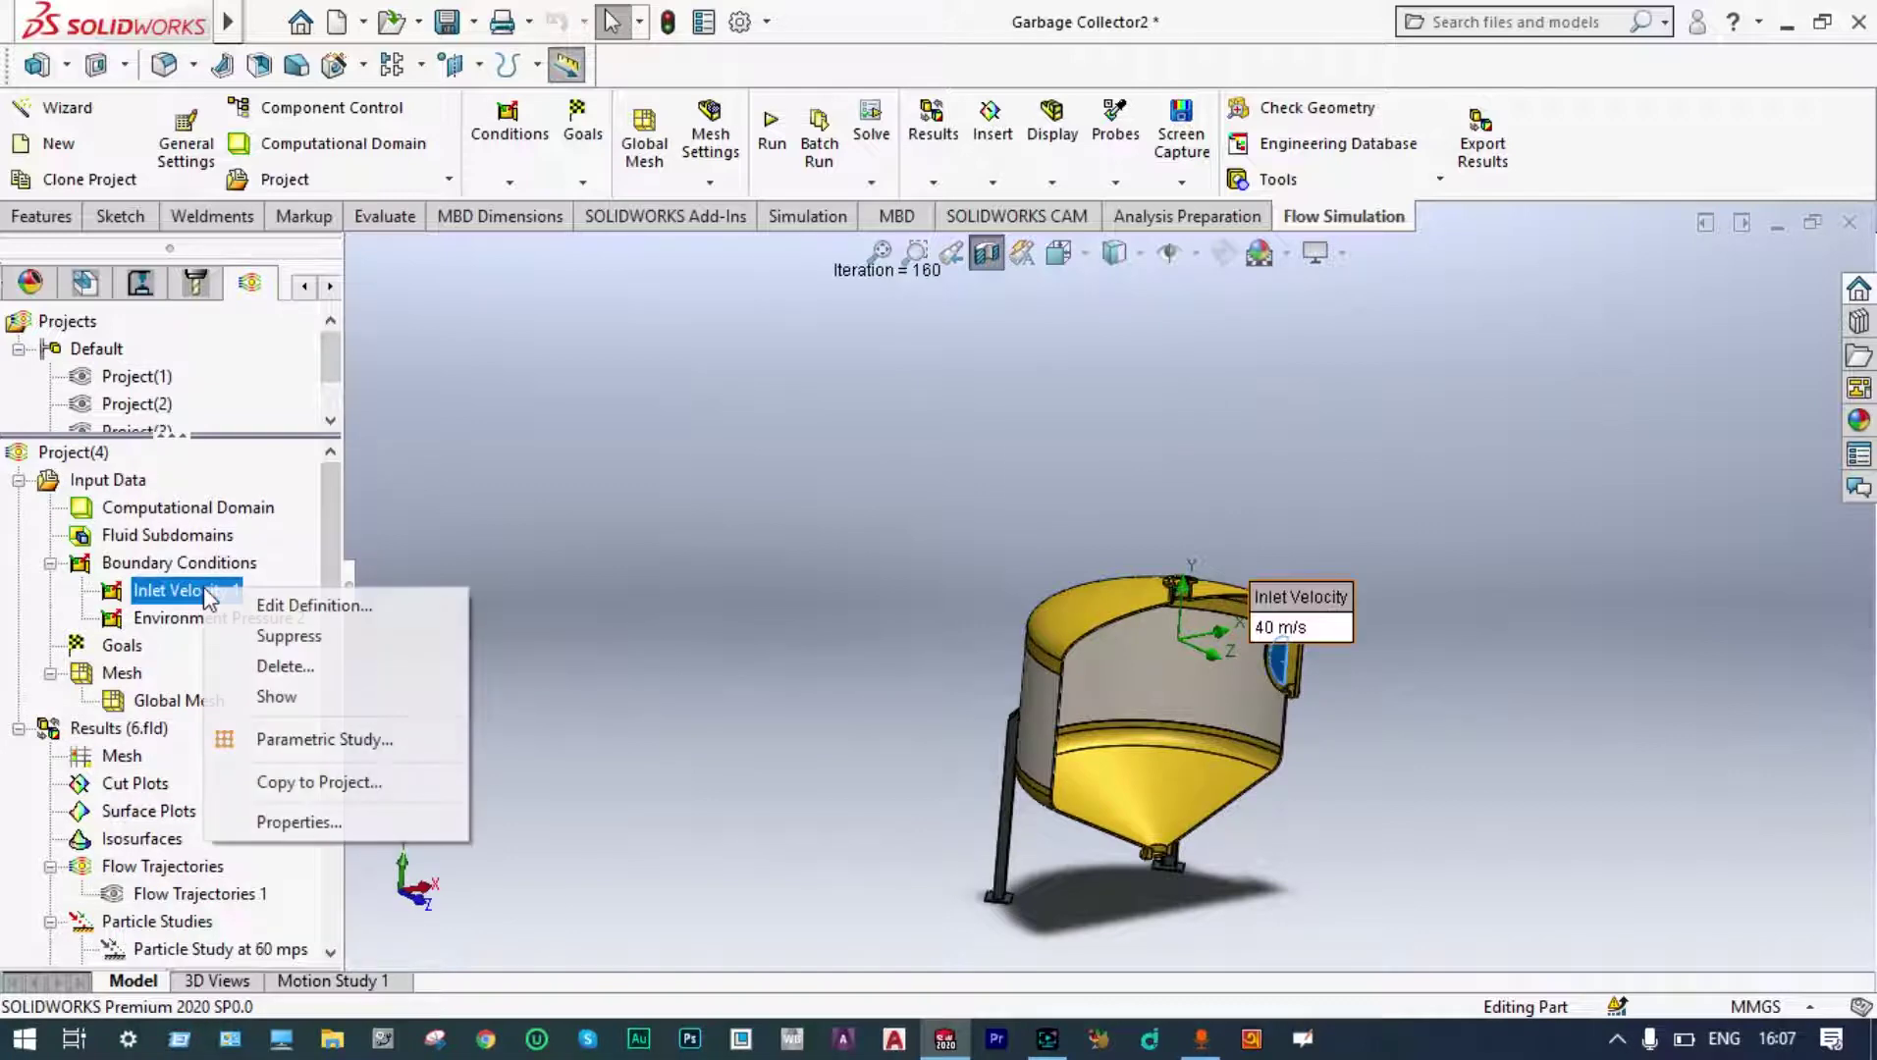
left_click(274, 606)
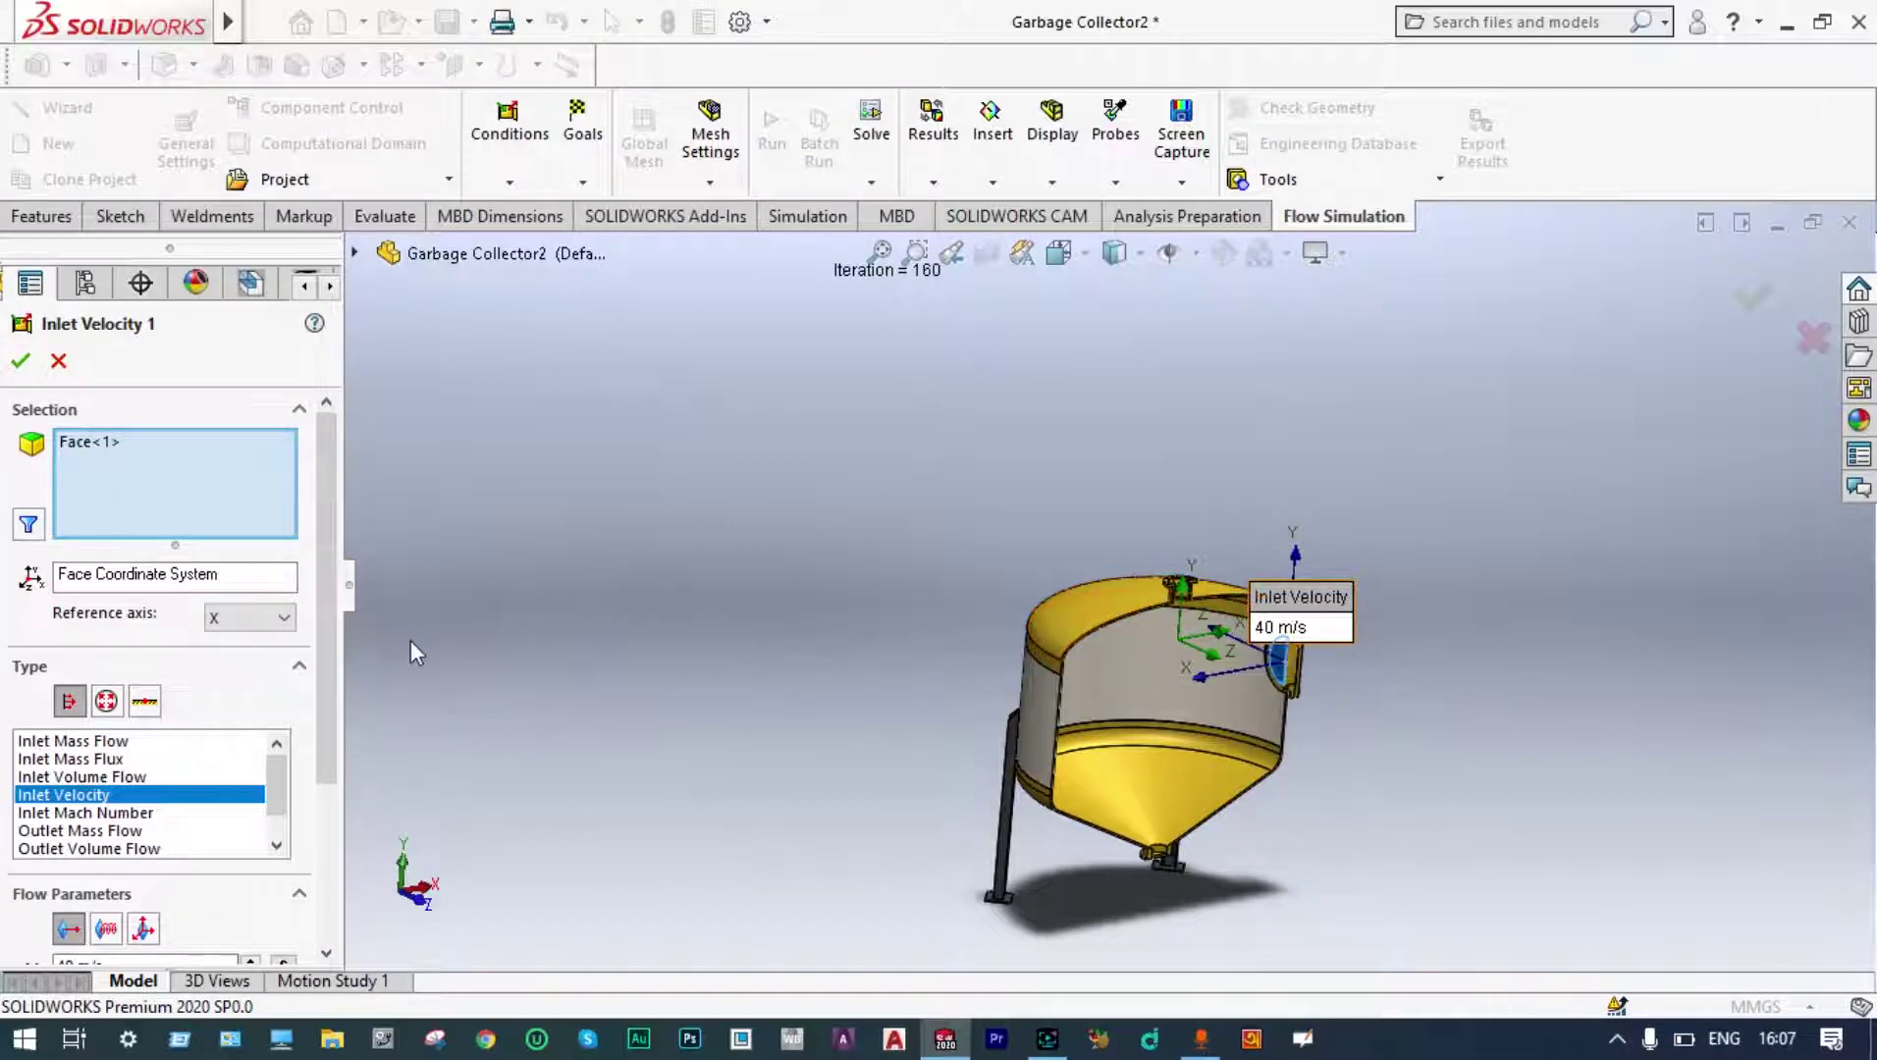
left_click_drag(326, 624, 326, 769)
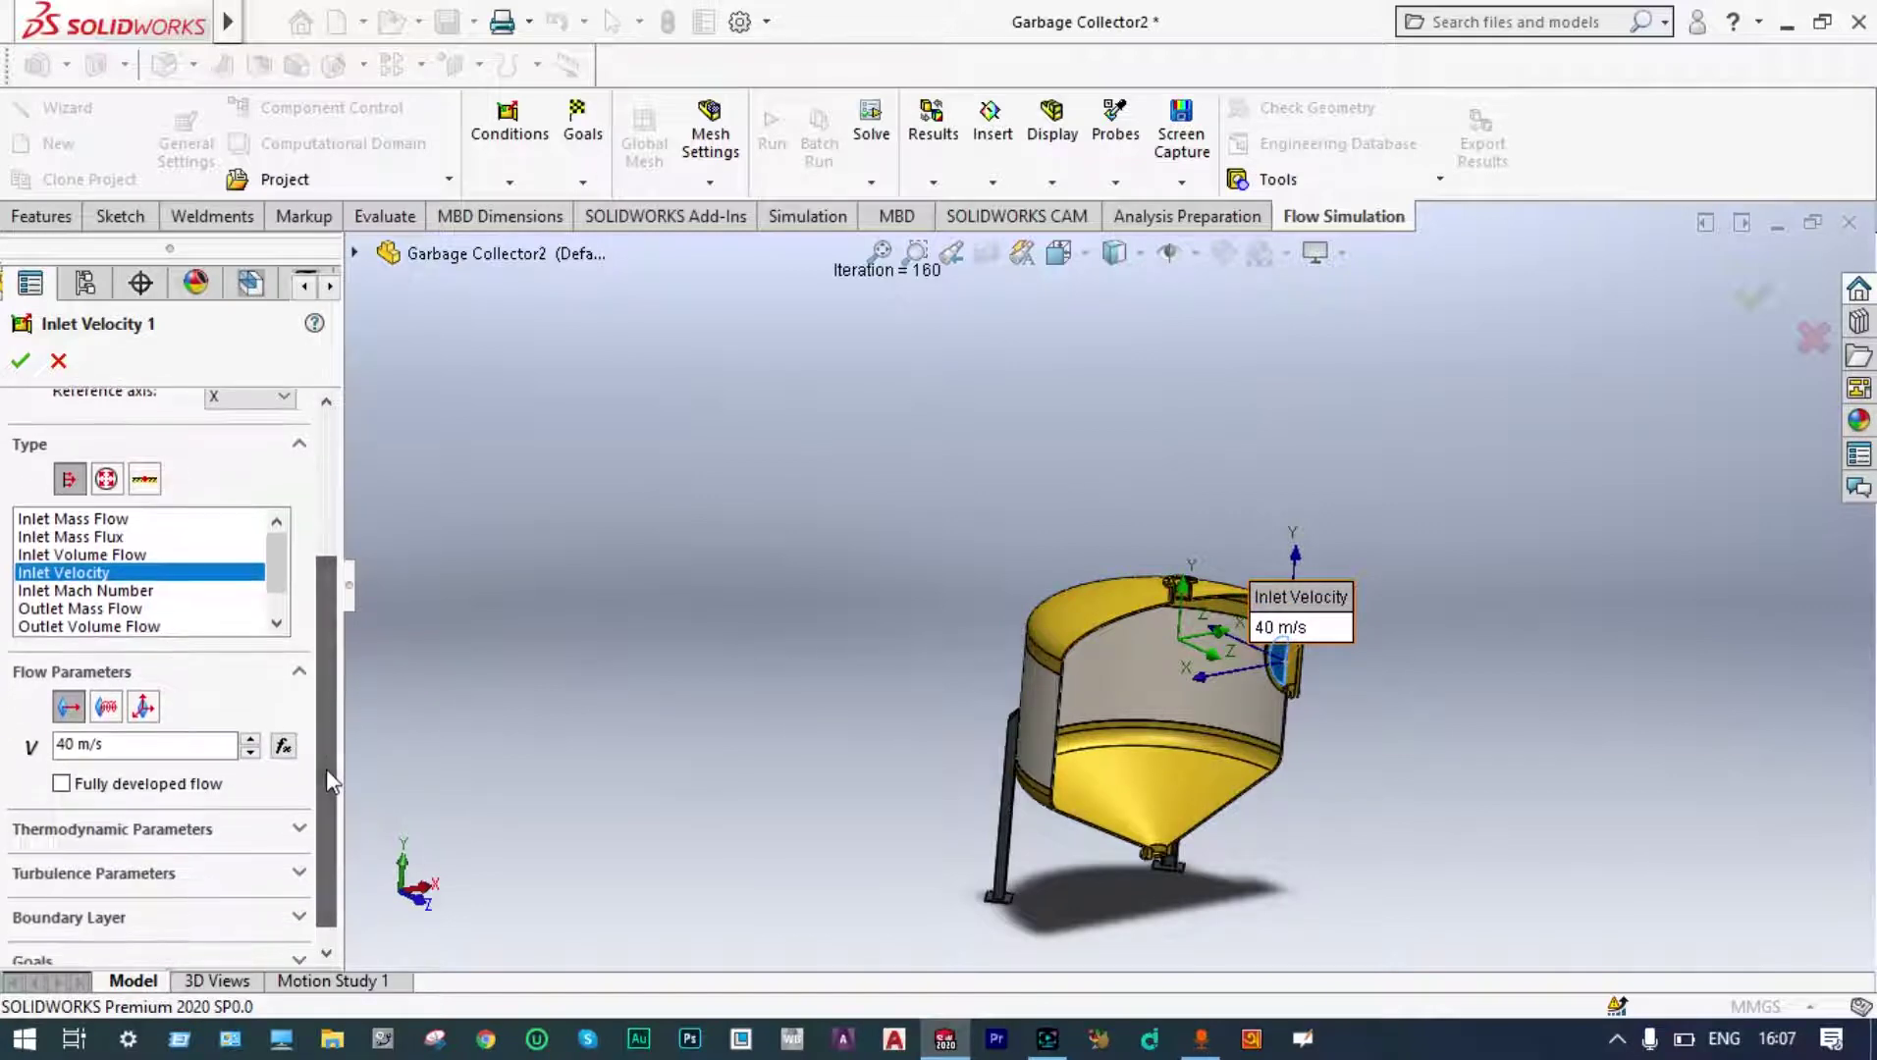
left_click(72, 746)
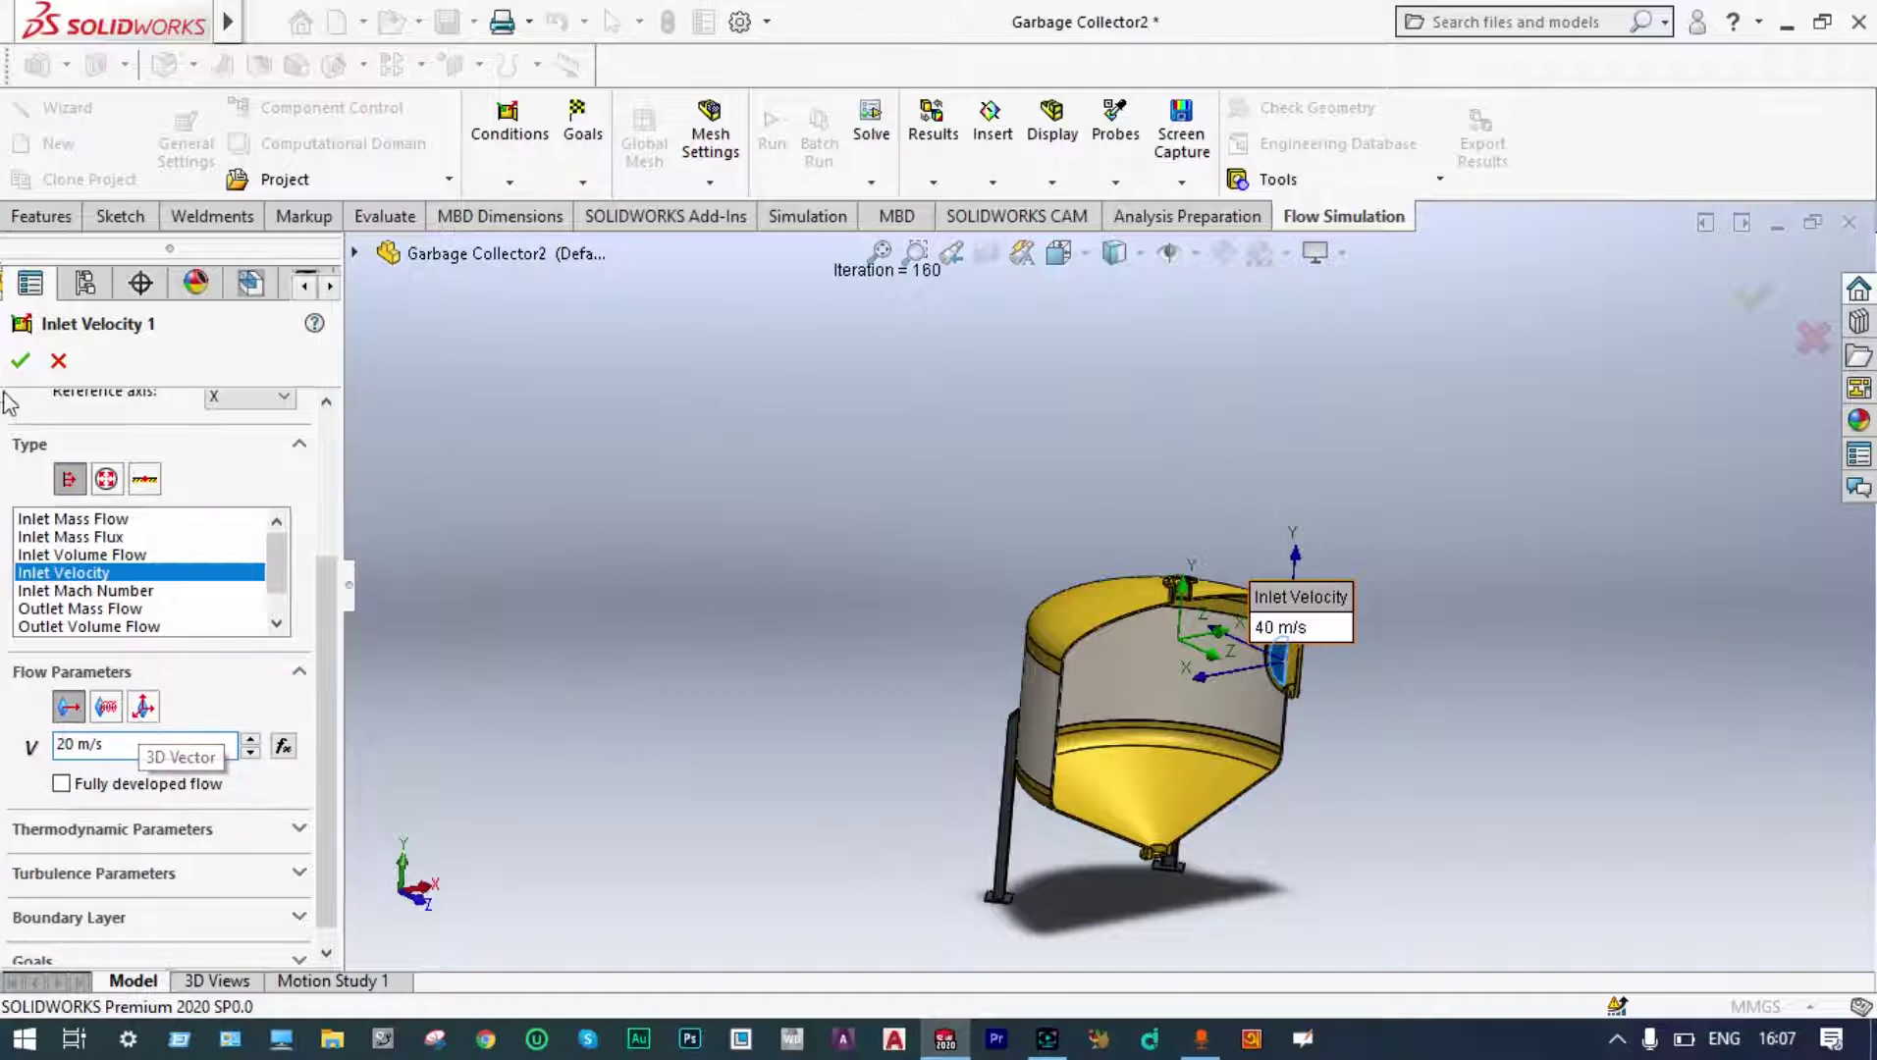
left_click(21, 363)
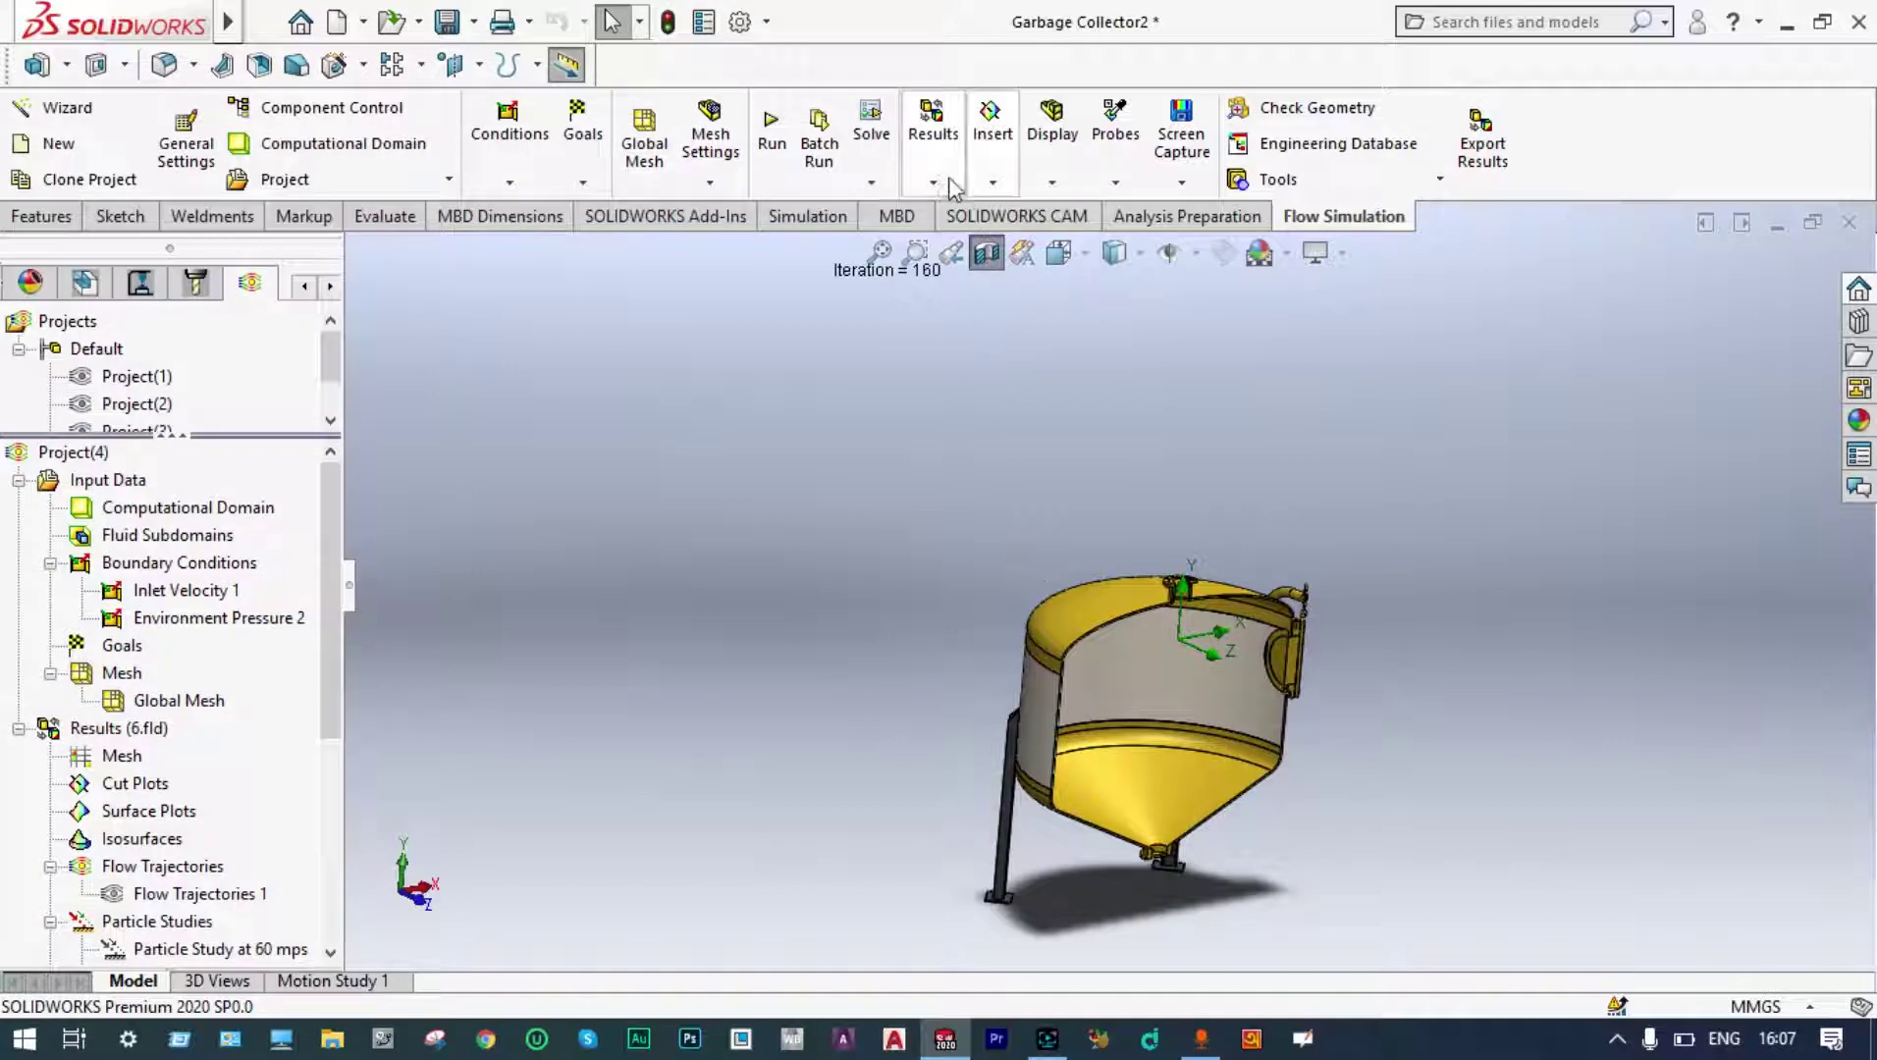
Run the project as a new calculation on this computer using all cores, with results loaded on completion.
left_click(771, 135)
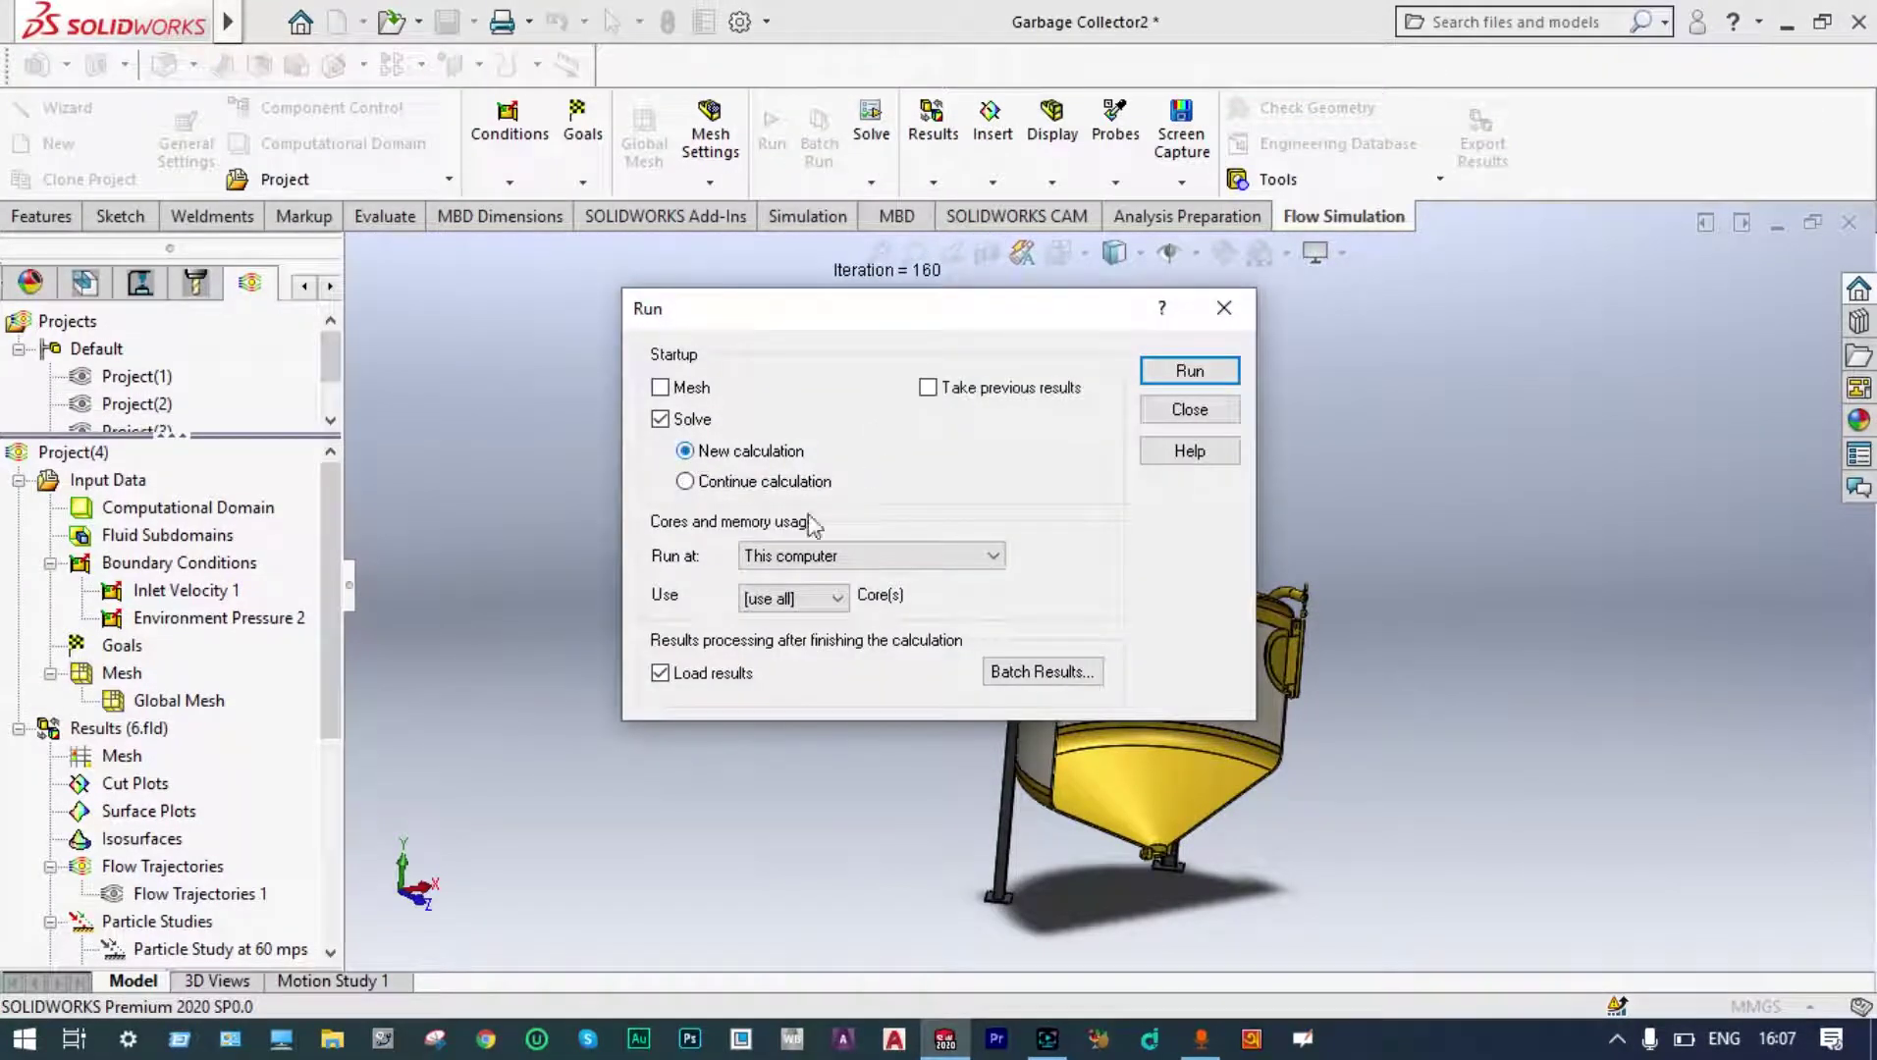
left_click(1184, 372)
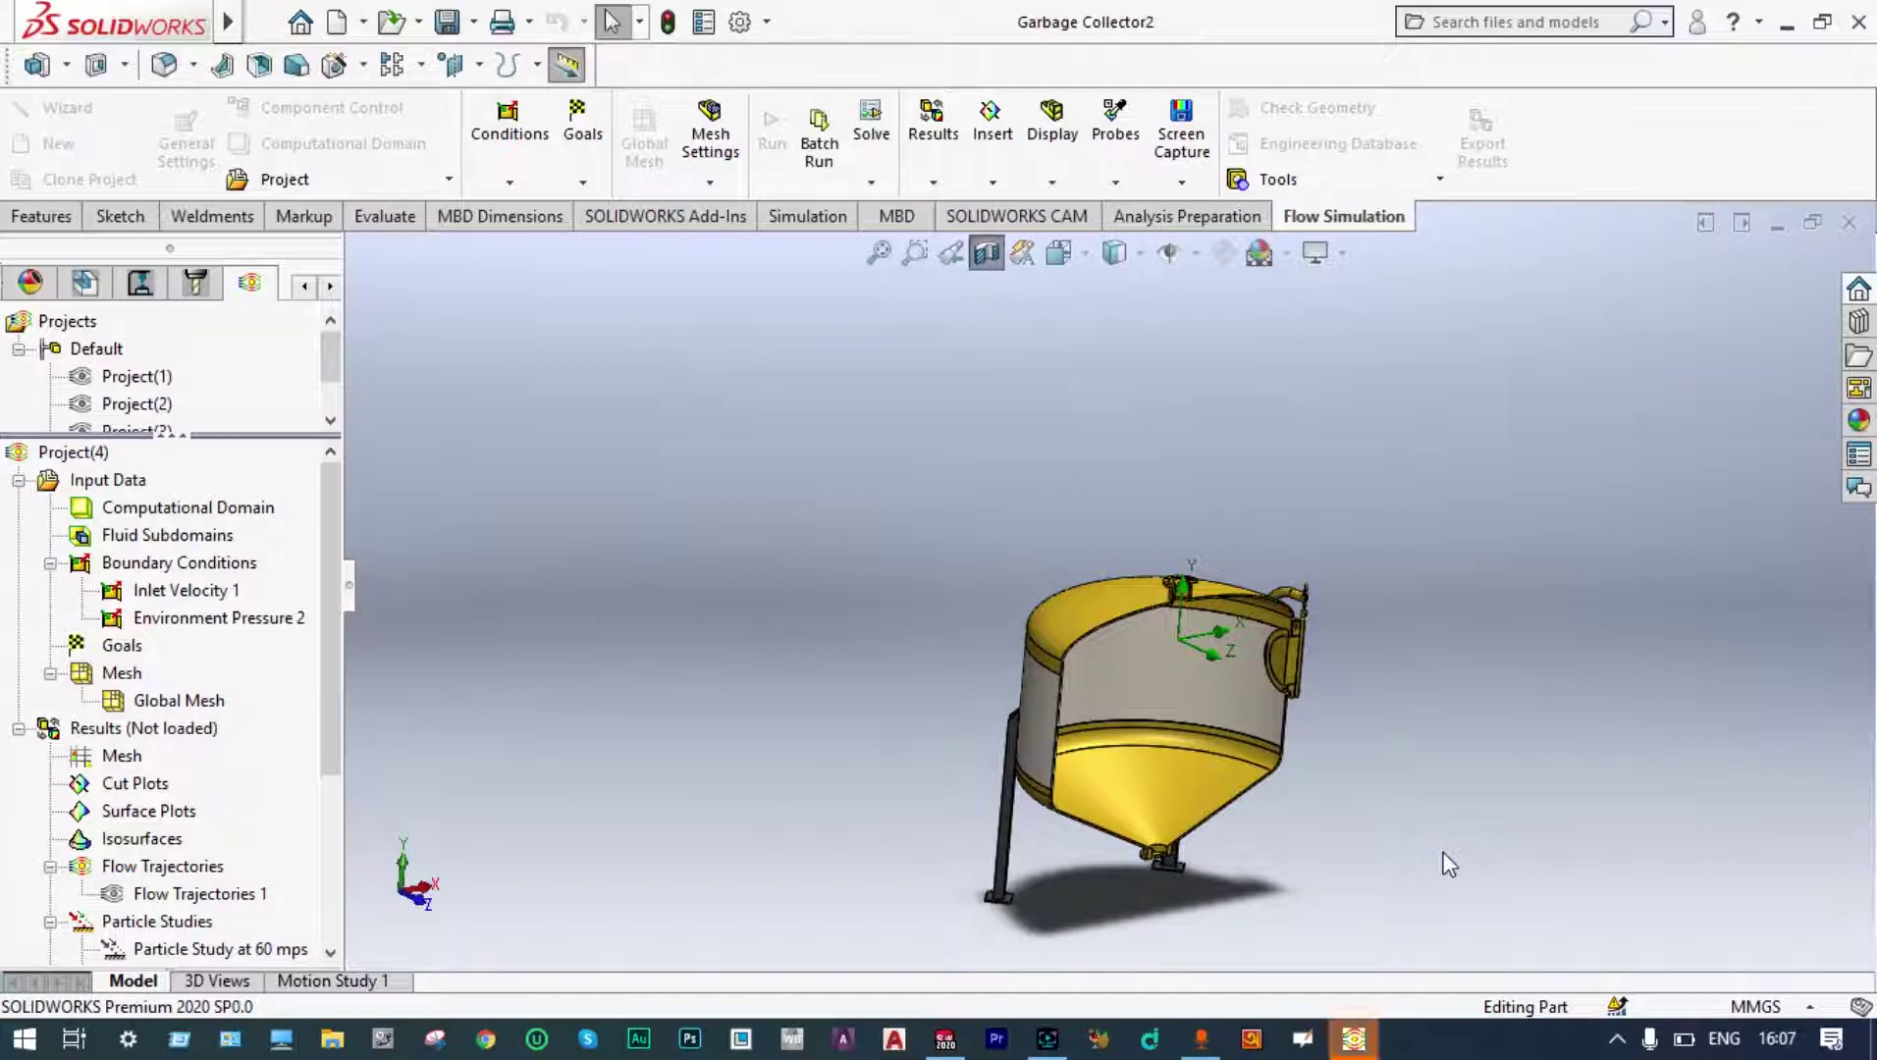
Switch to the solver window for Project(4) and close it once the calculation has finished.
mouse_move(1355, 1038)
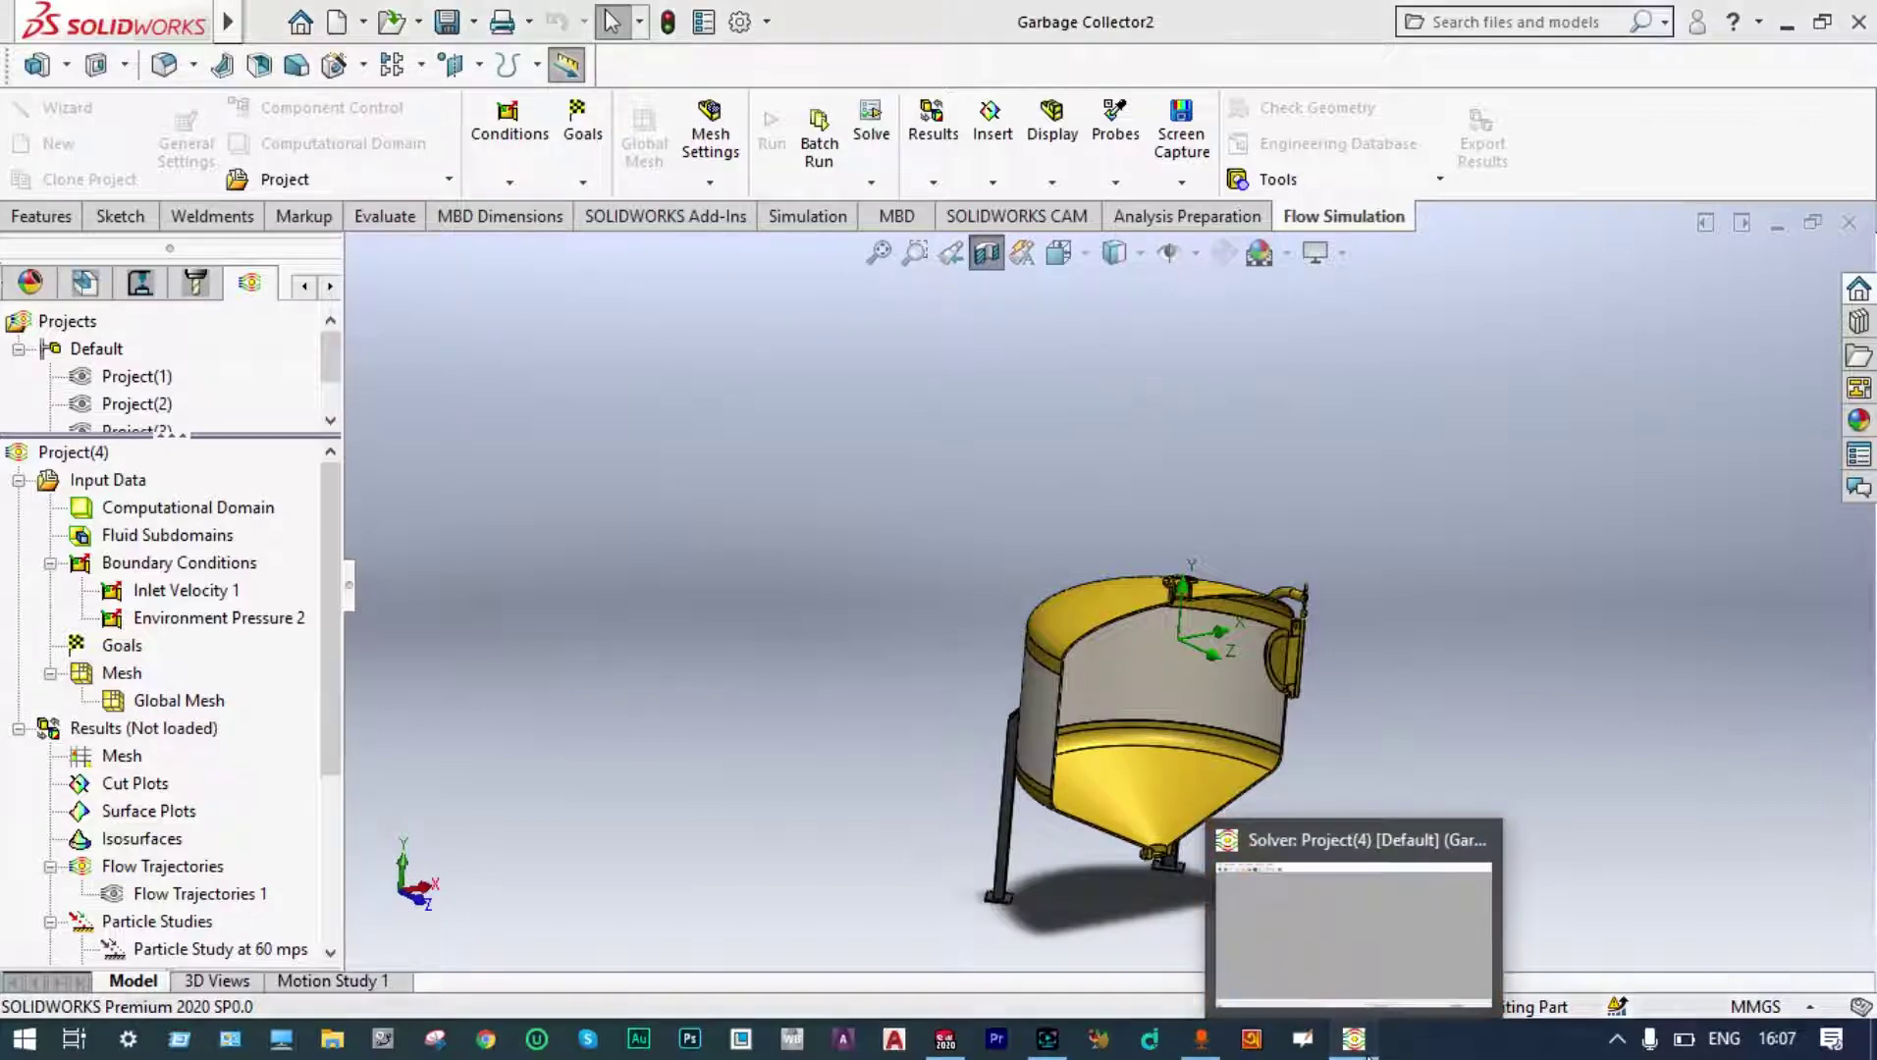
left_click(1367, 950)
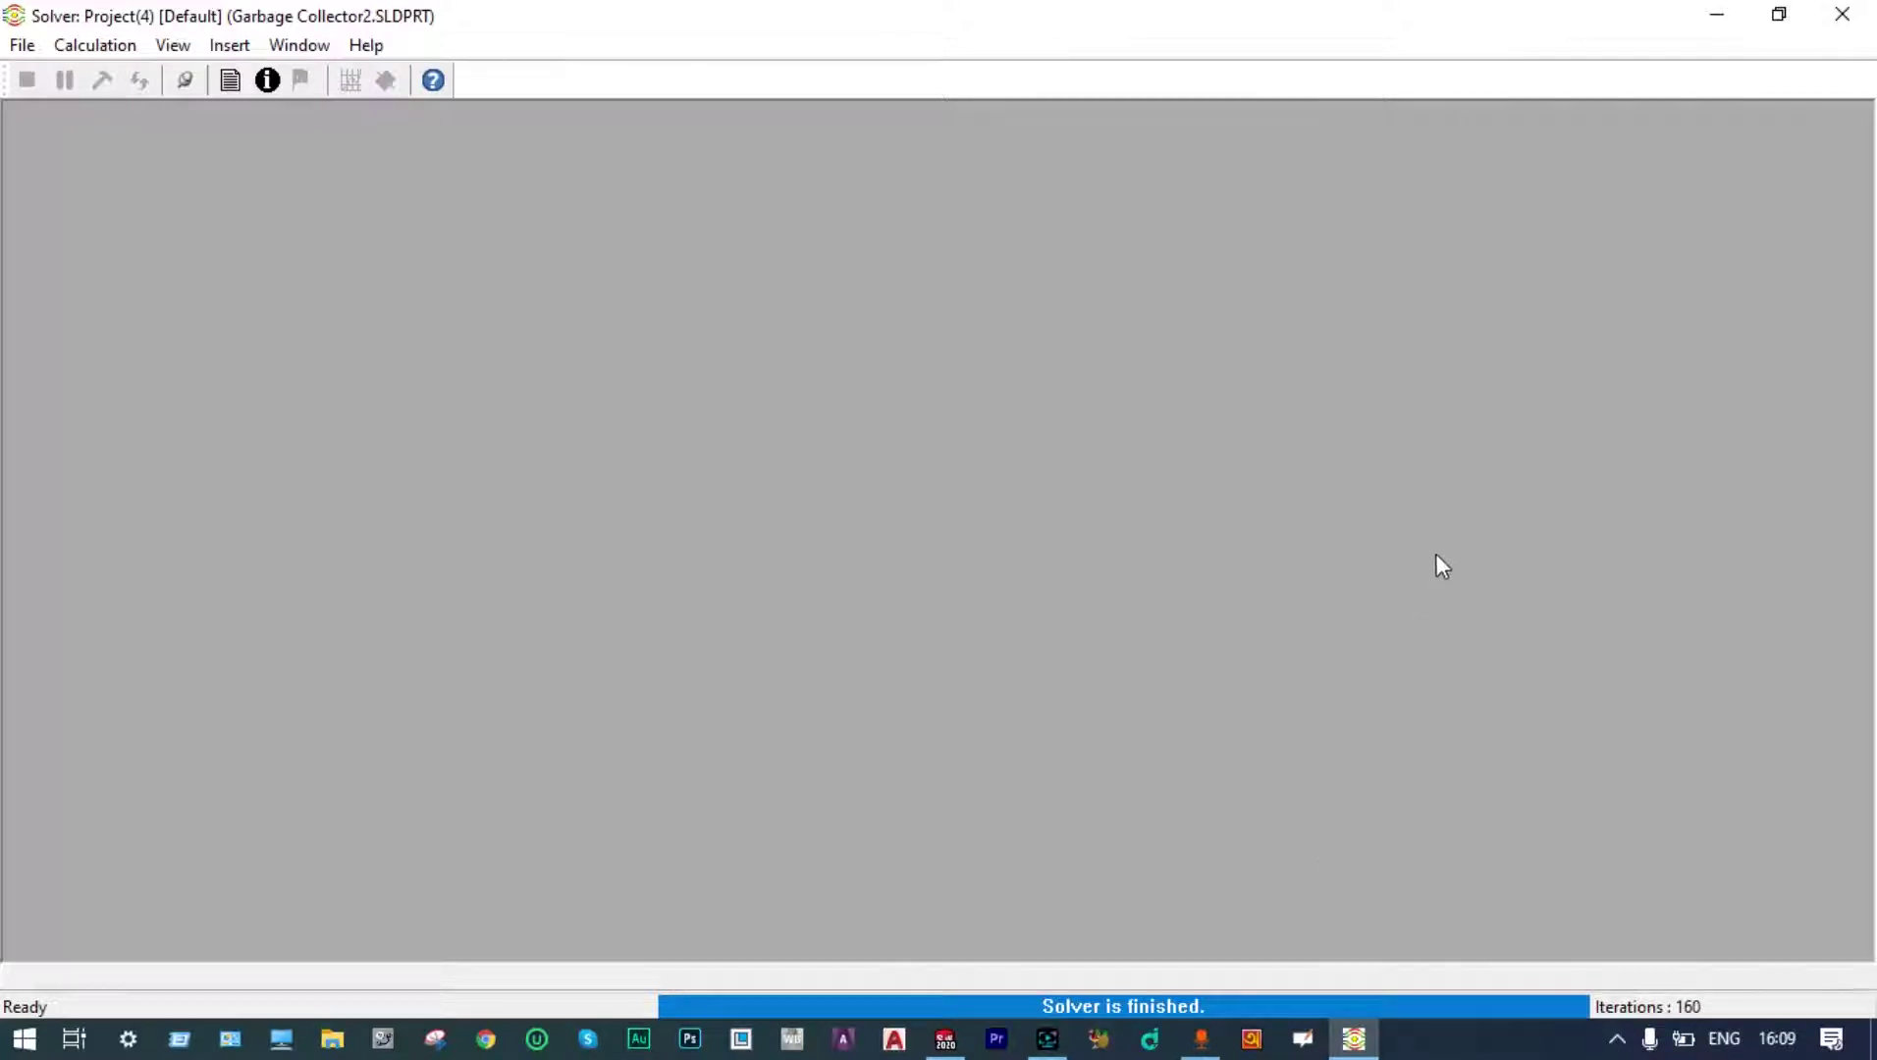
left_click(1840, 14)
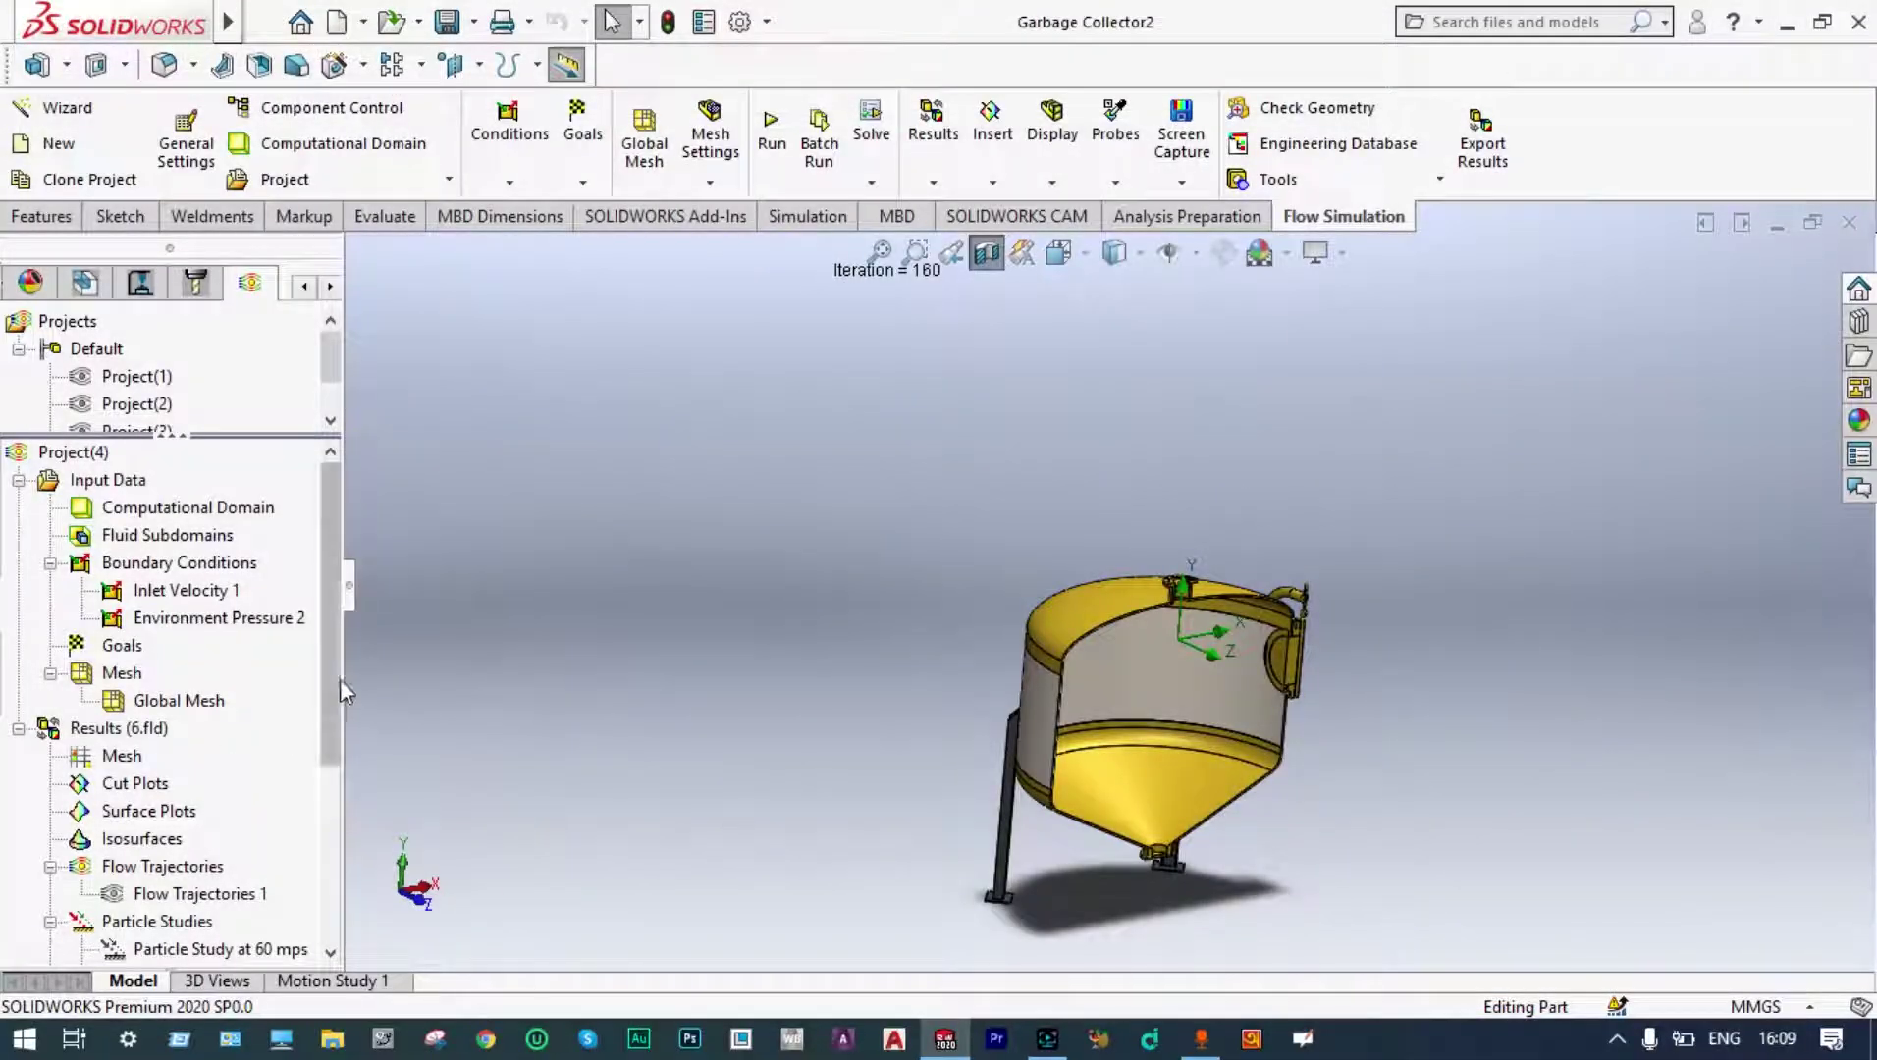
Create a new particle study named Particle Study at 20 mps.
scroll(334, 706, "down", 3)
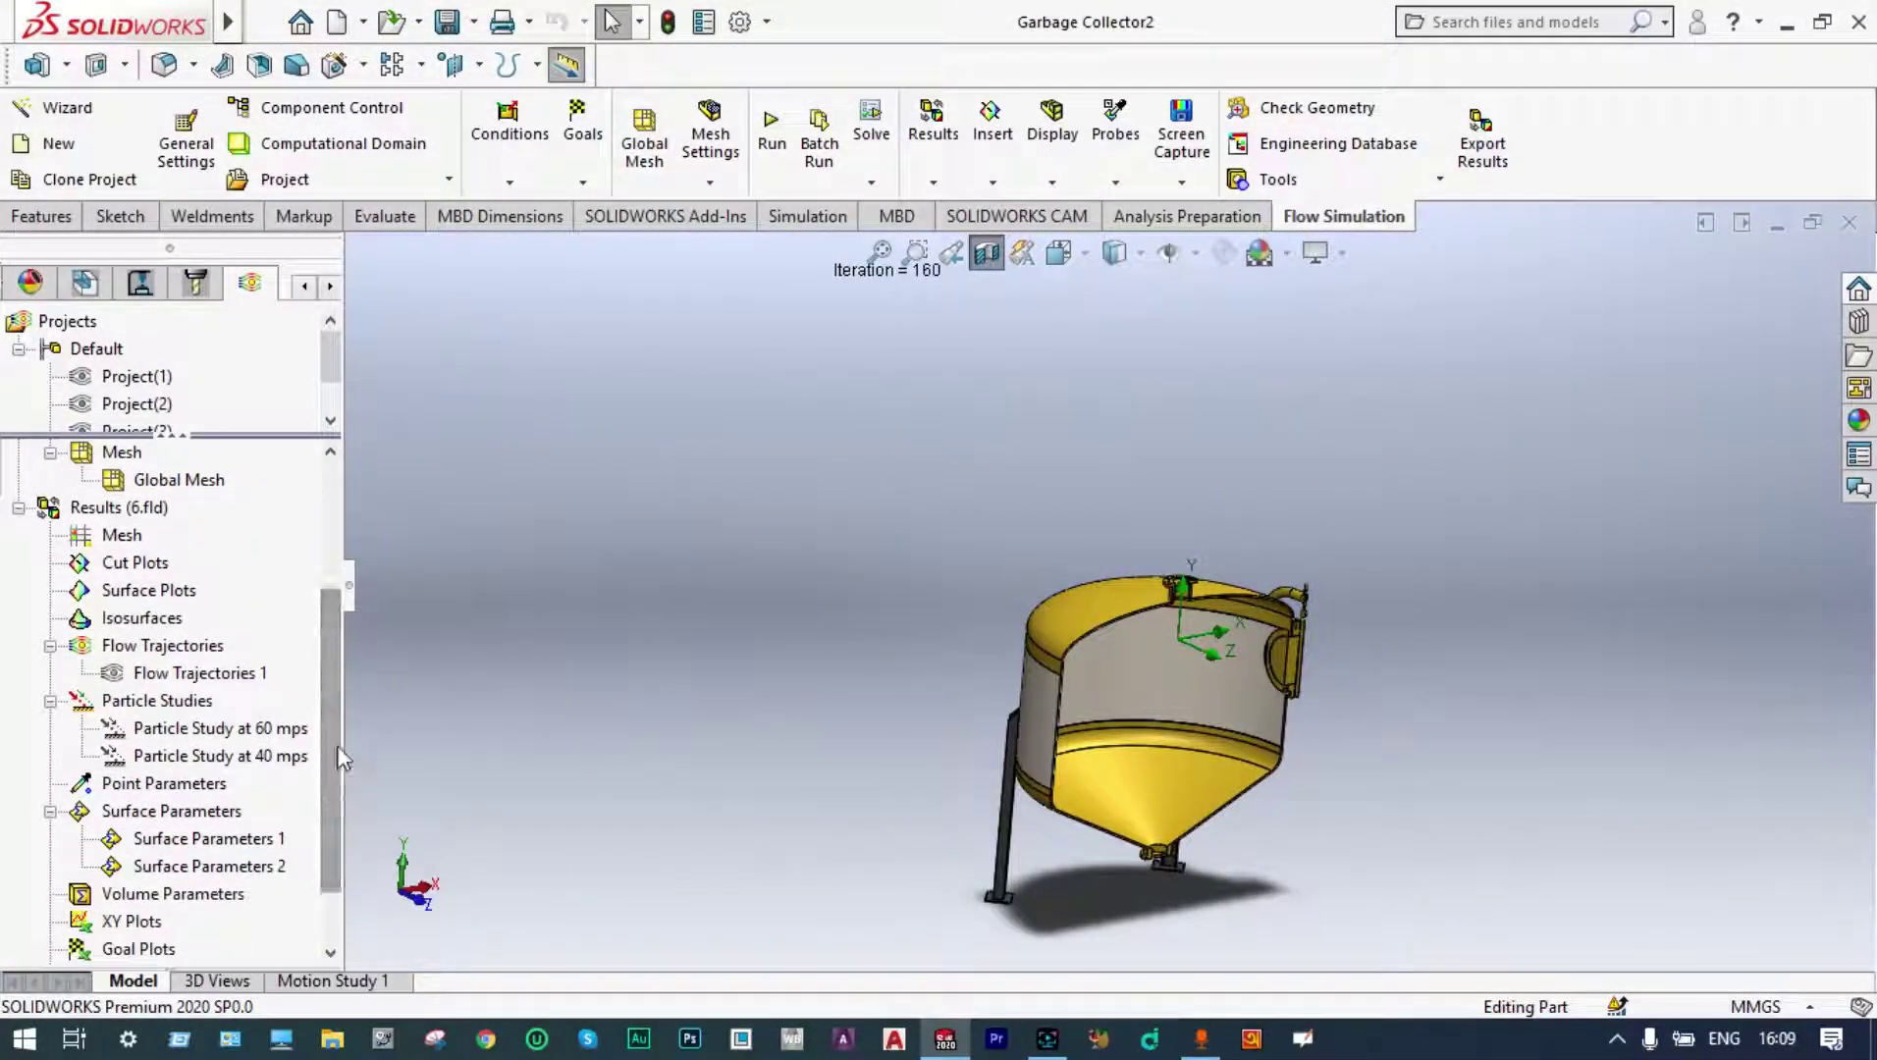
right_click(152, 714)
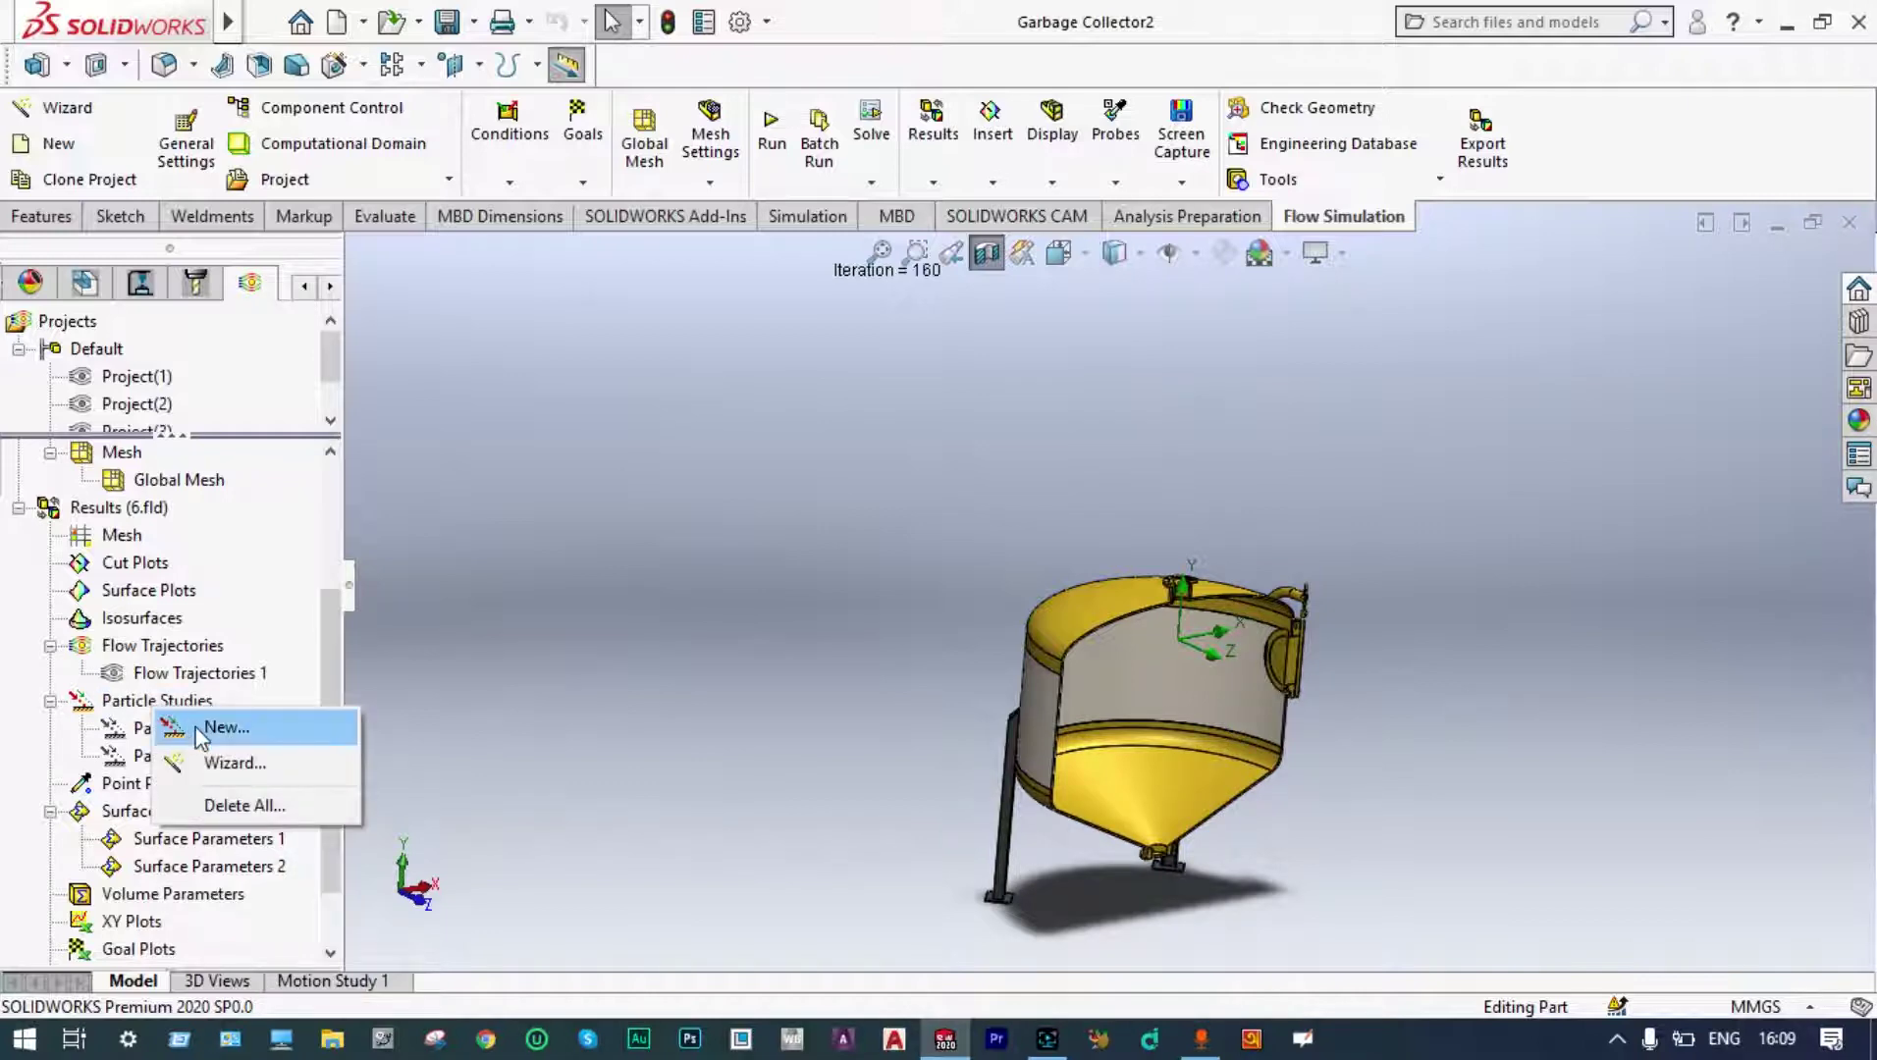
left_click(196, 727)
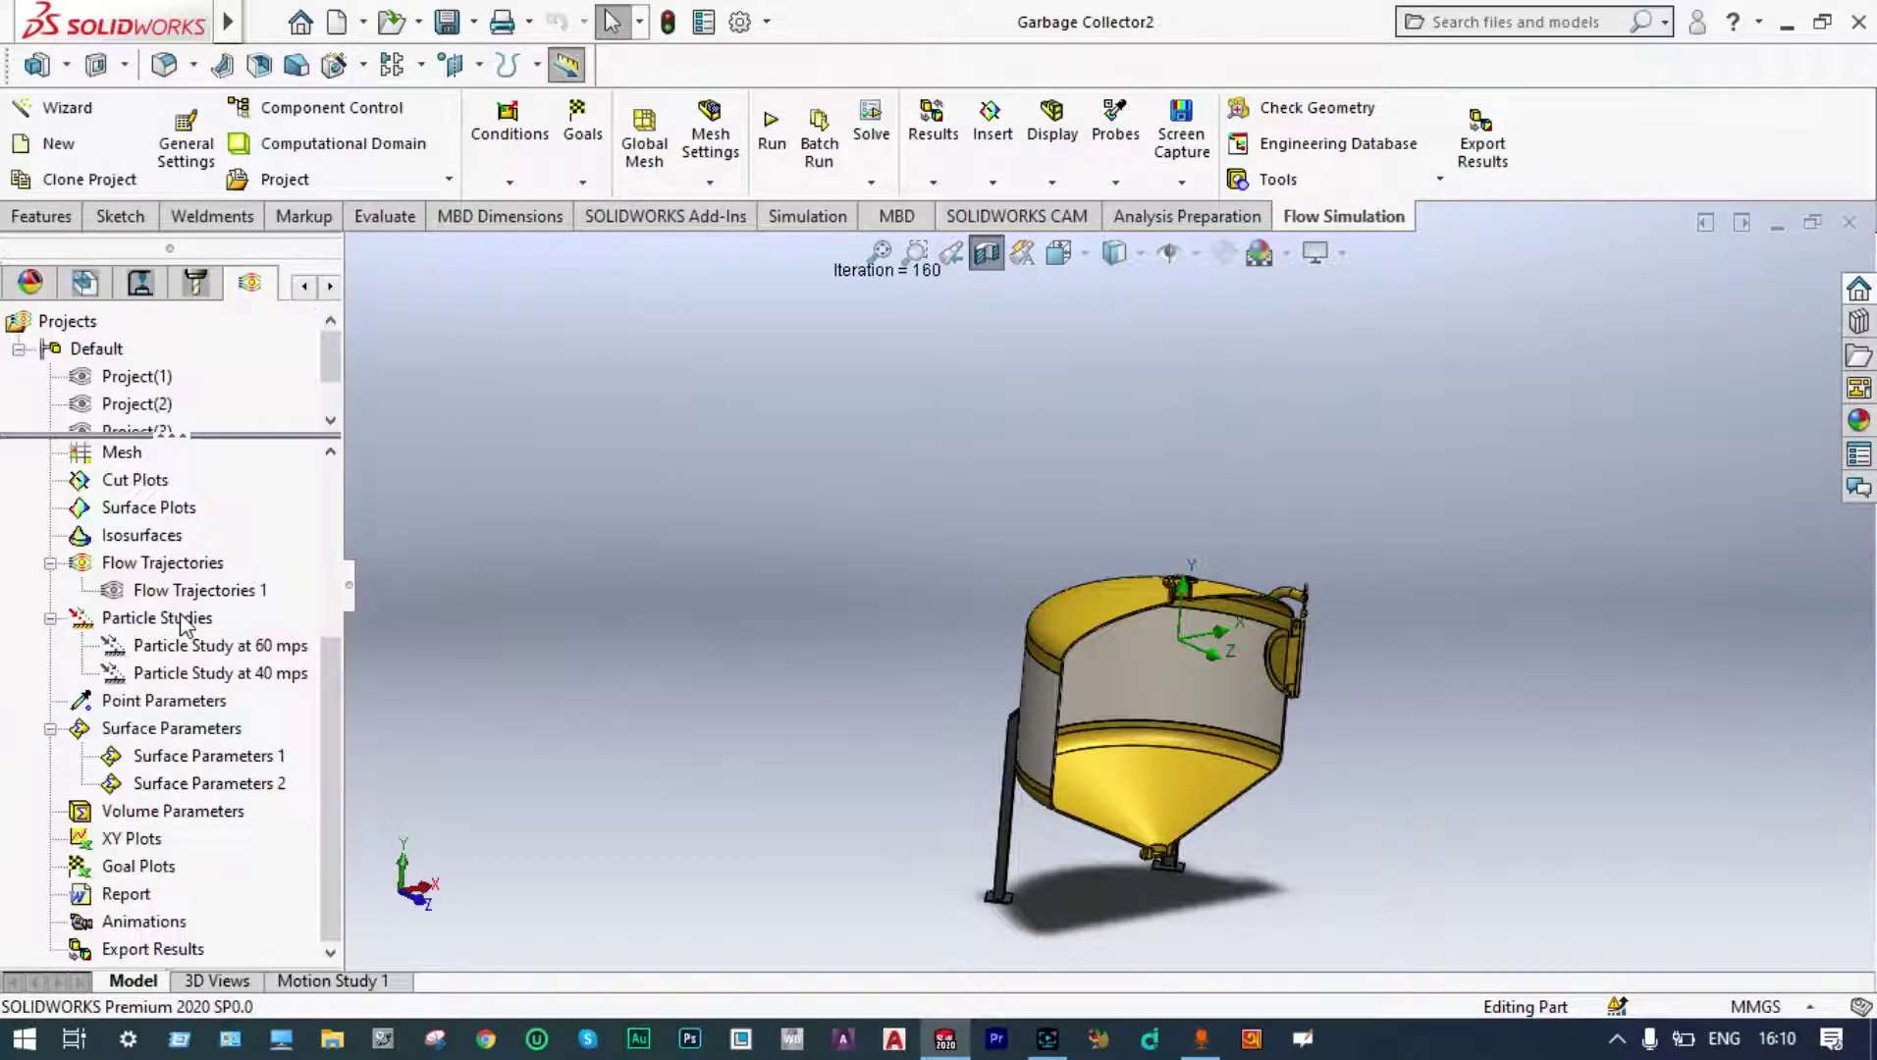
right_click(179, 617)
left_click(240, 638)
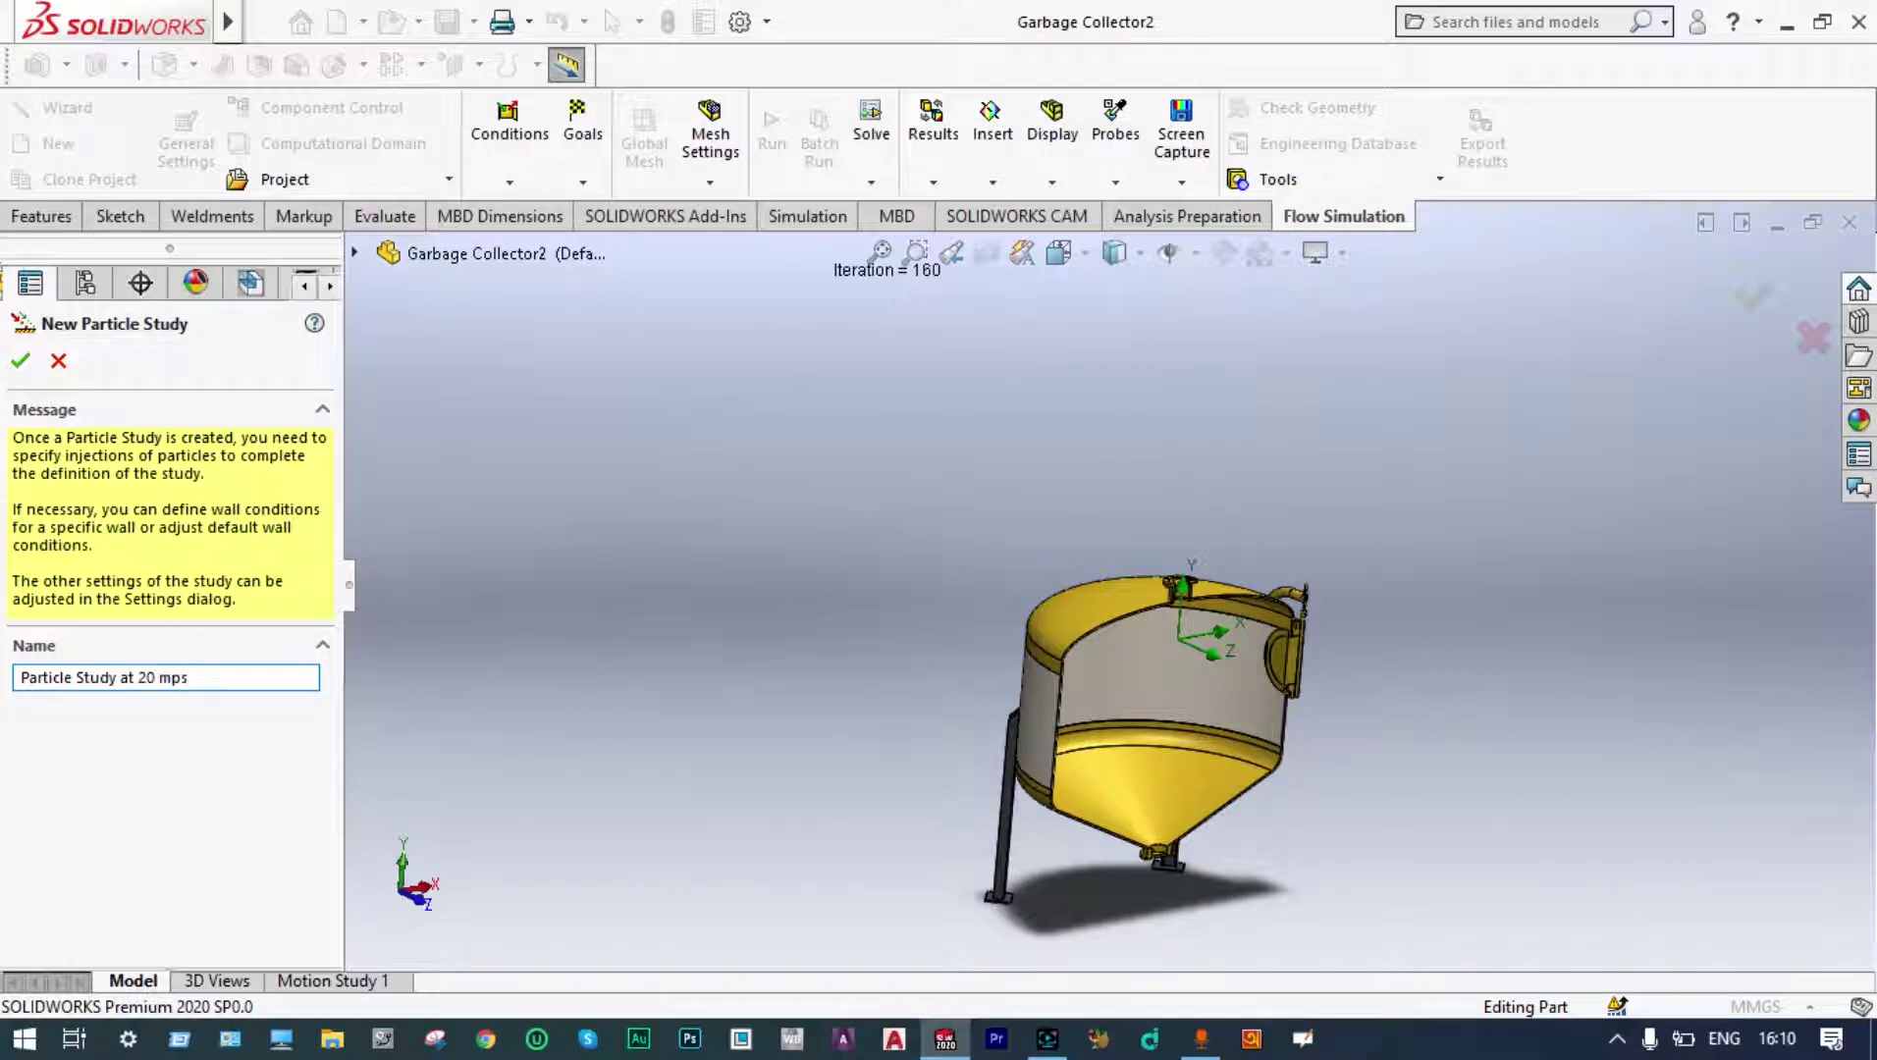
left_click(21, 361)
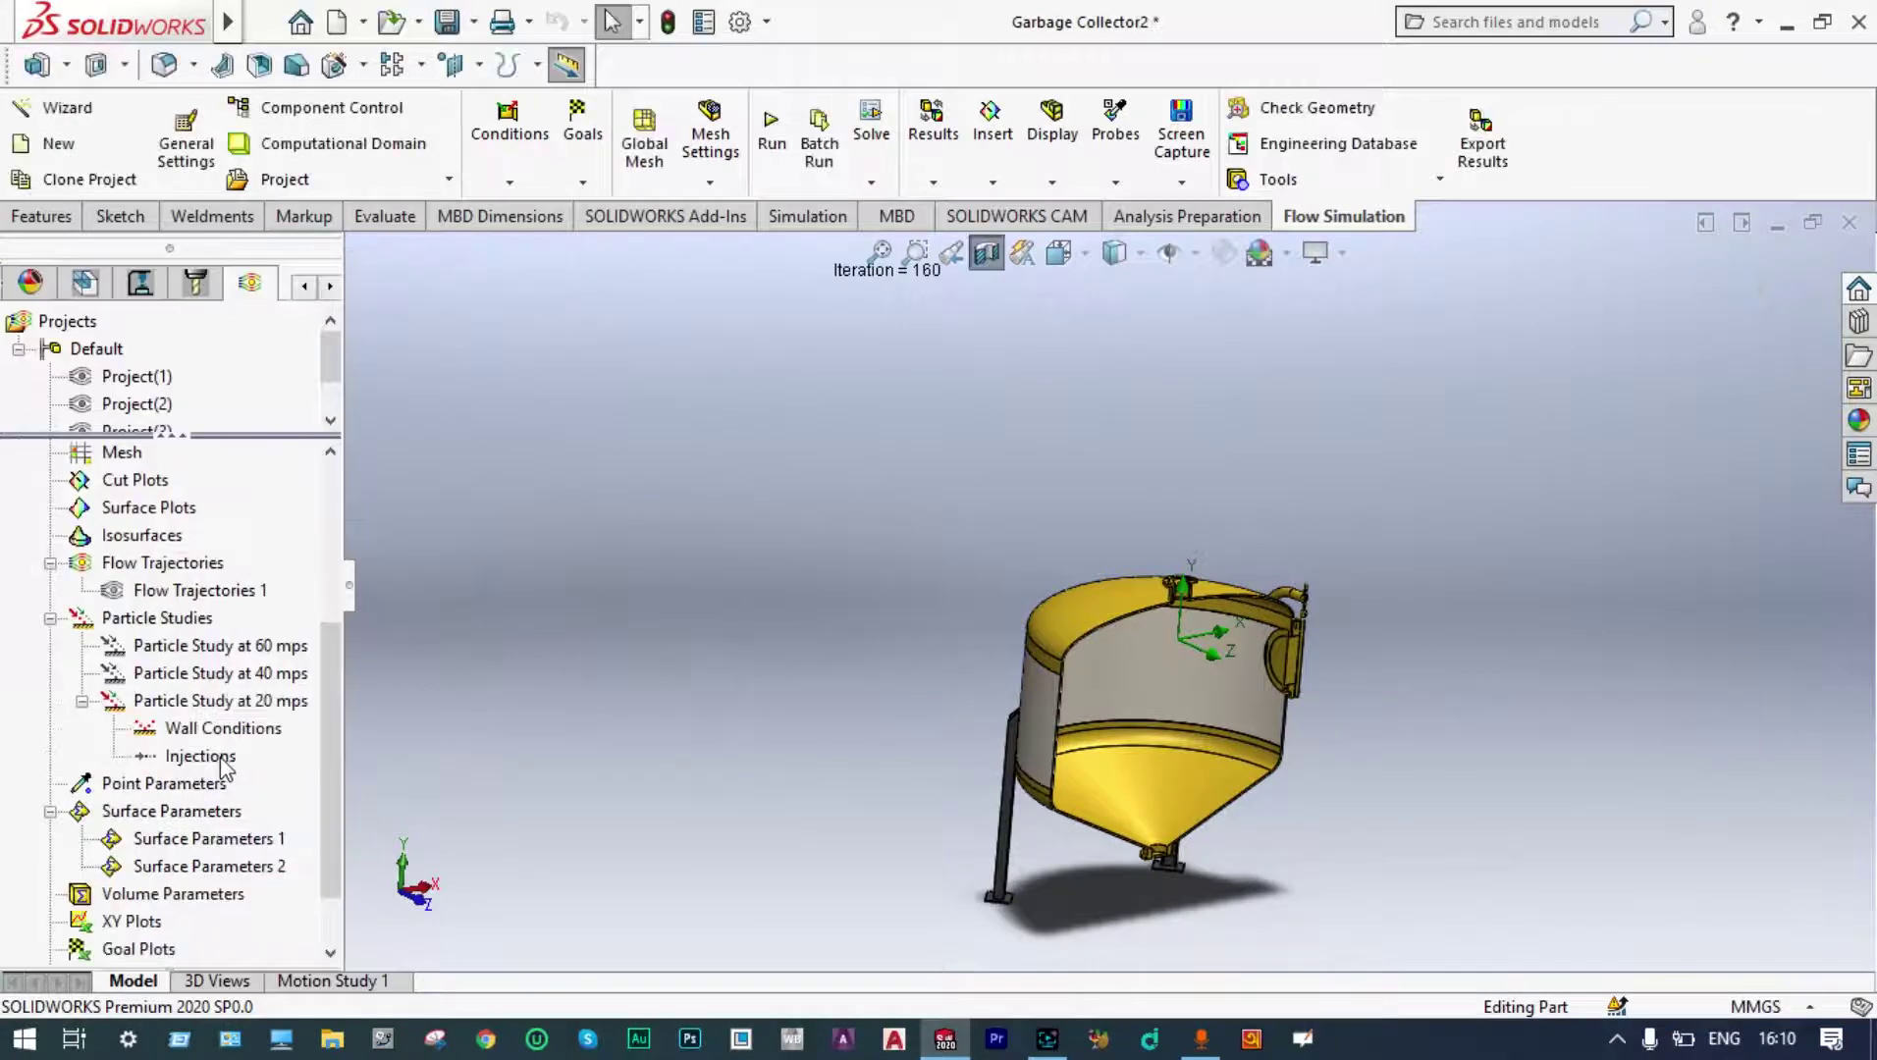
Start an injection in the 20 mps study with 100 points and solid aluminum particles, and expand its mass flow rate settings.
right_click(224, 769)
left_click(294, 781)
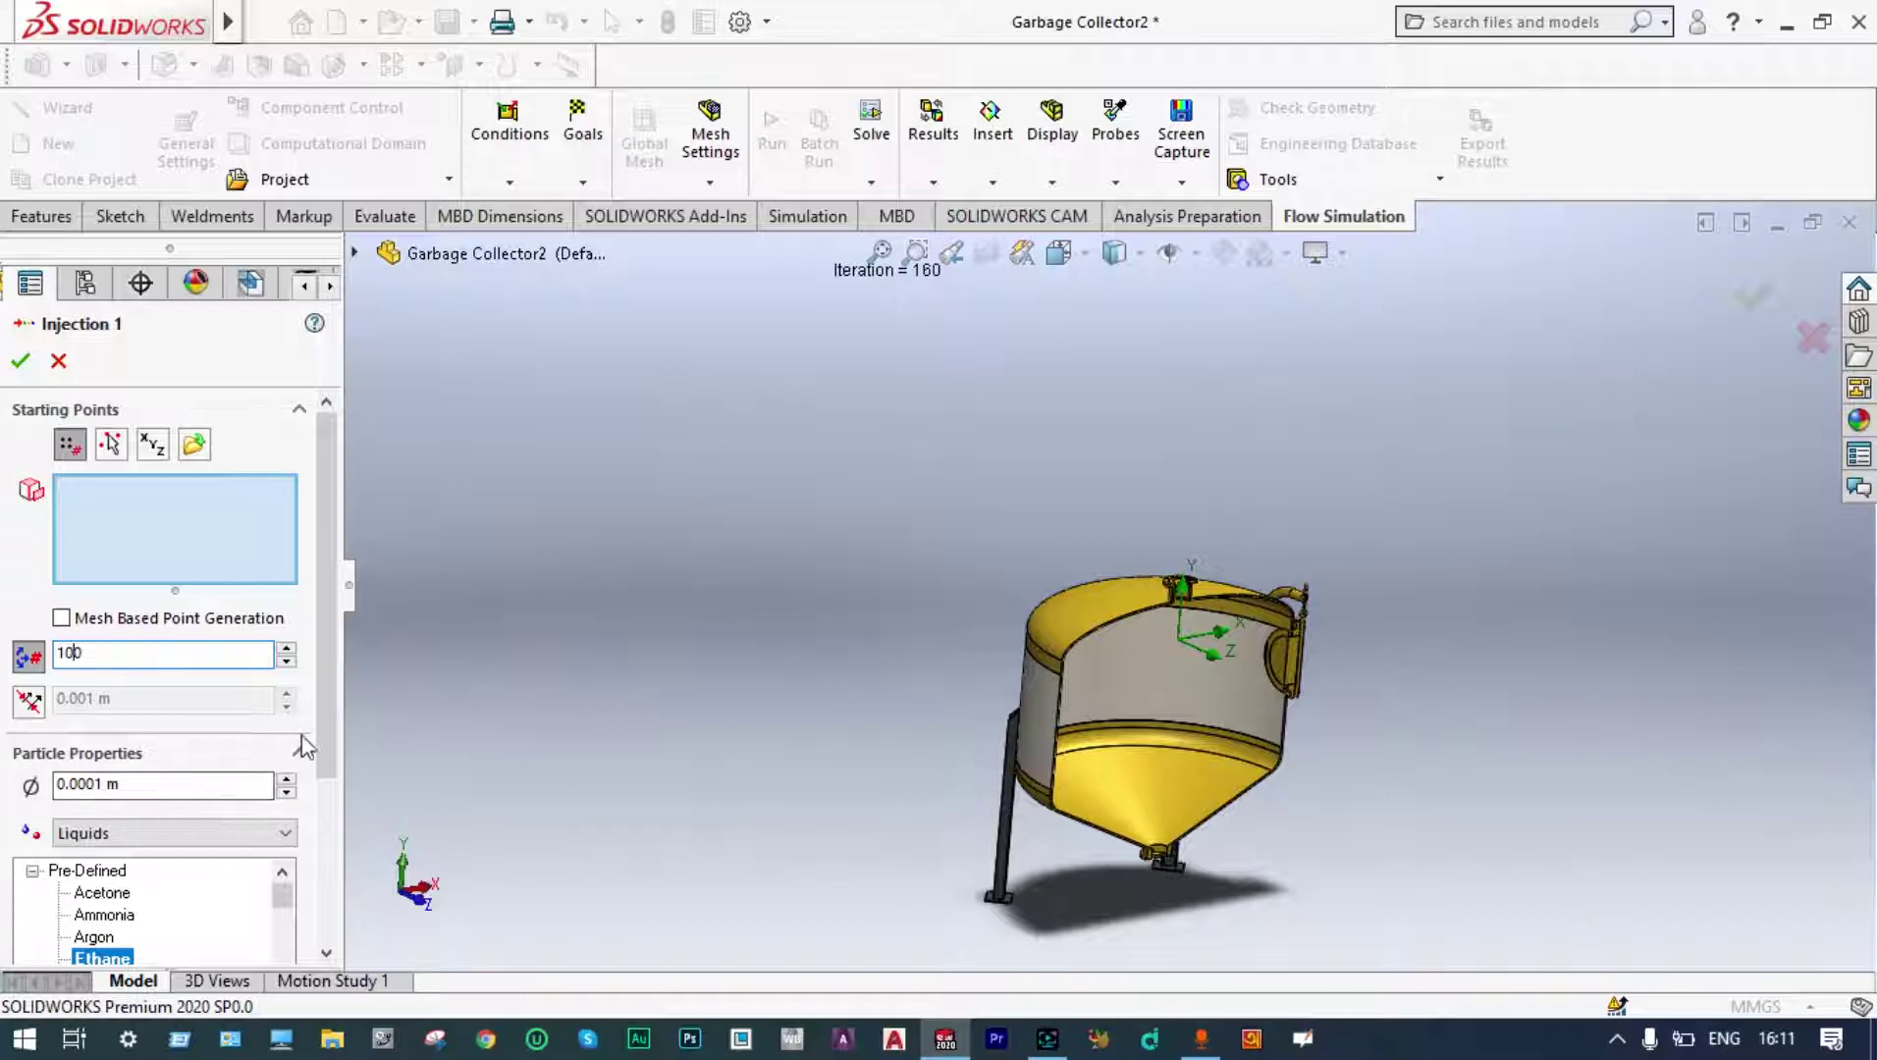
left_click_drag(326, 708, 332, 803)
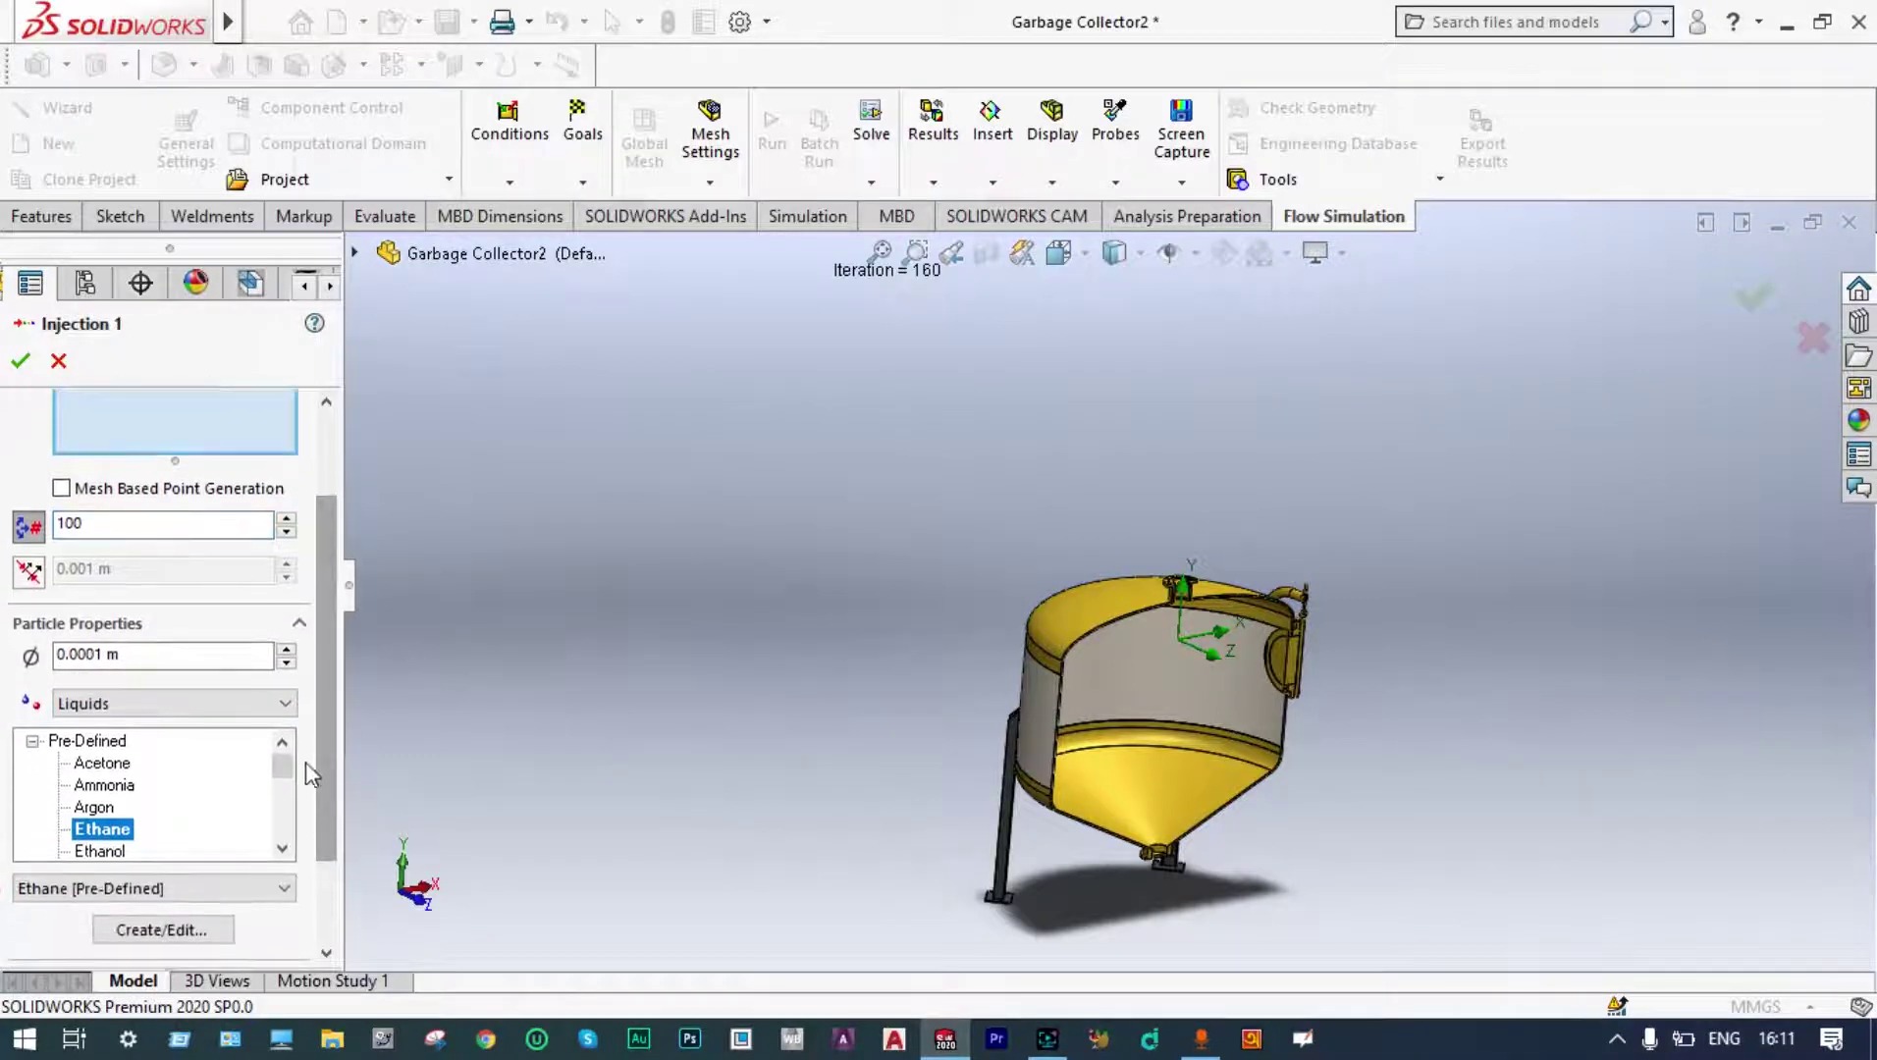
left_click(285, 703)
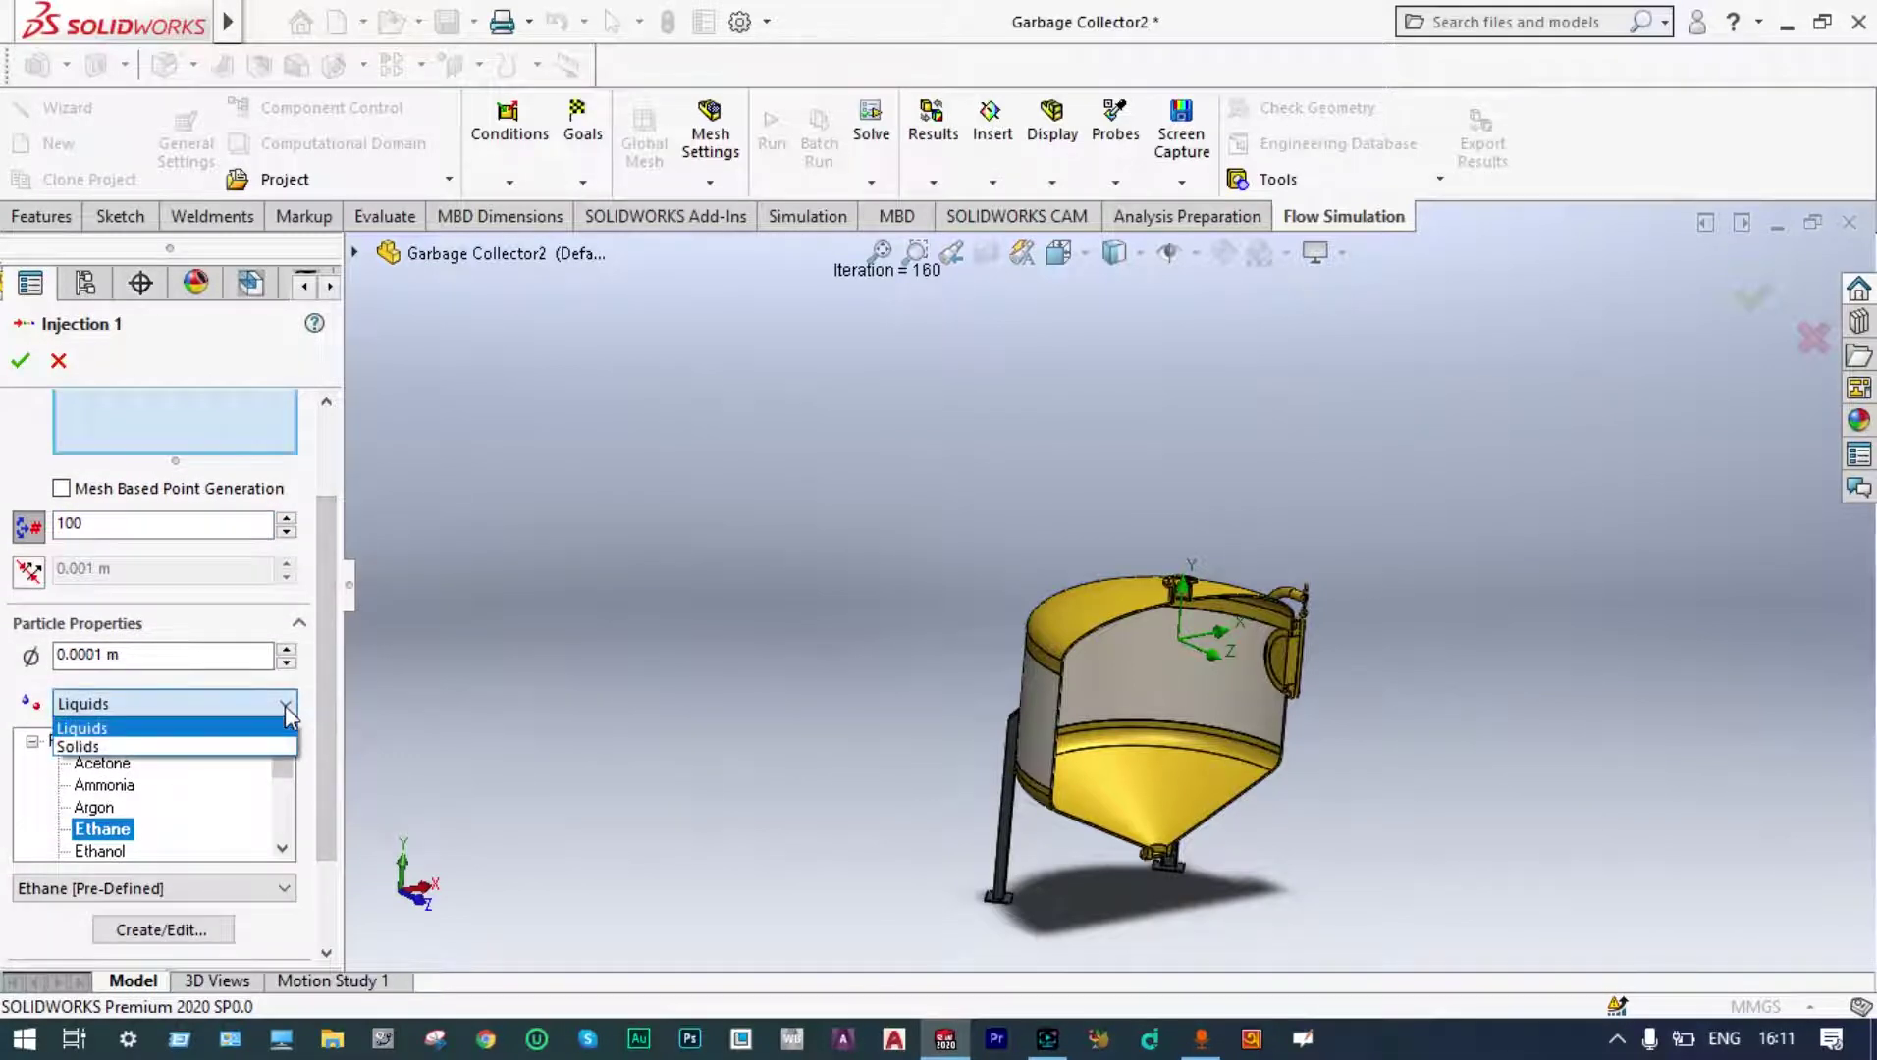
left_click(222, 747)
left_click_drag(333, 749, 339, 920)
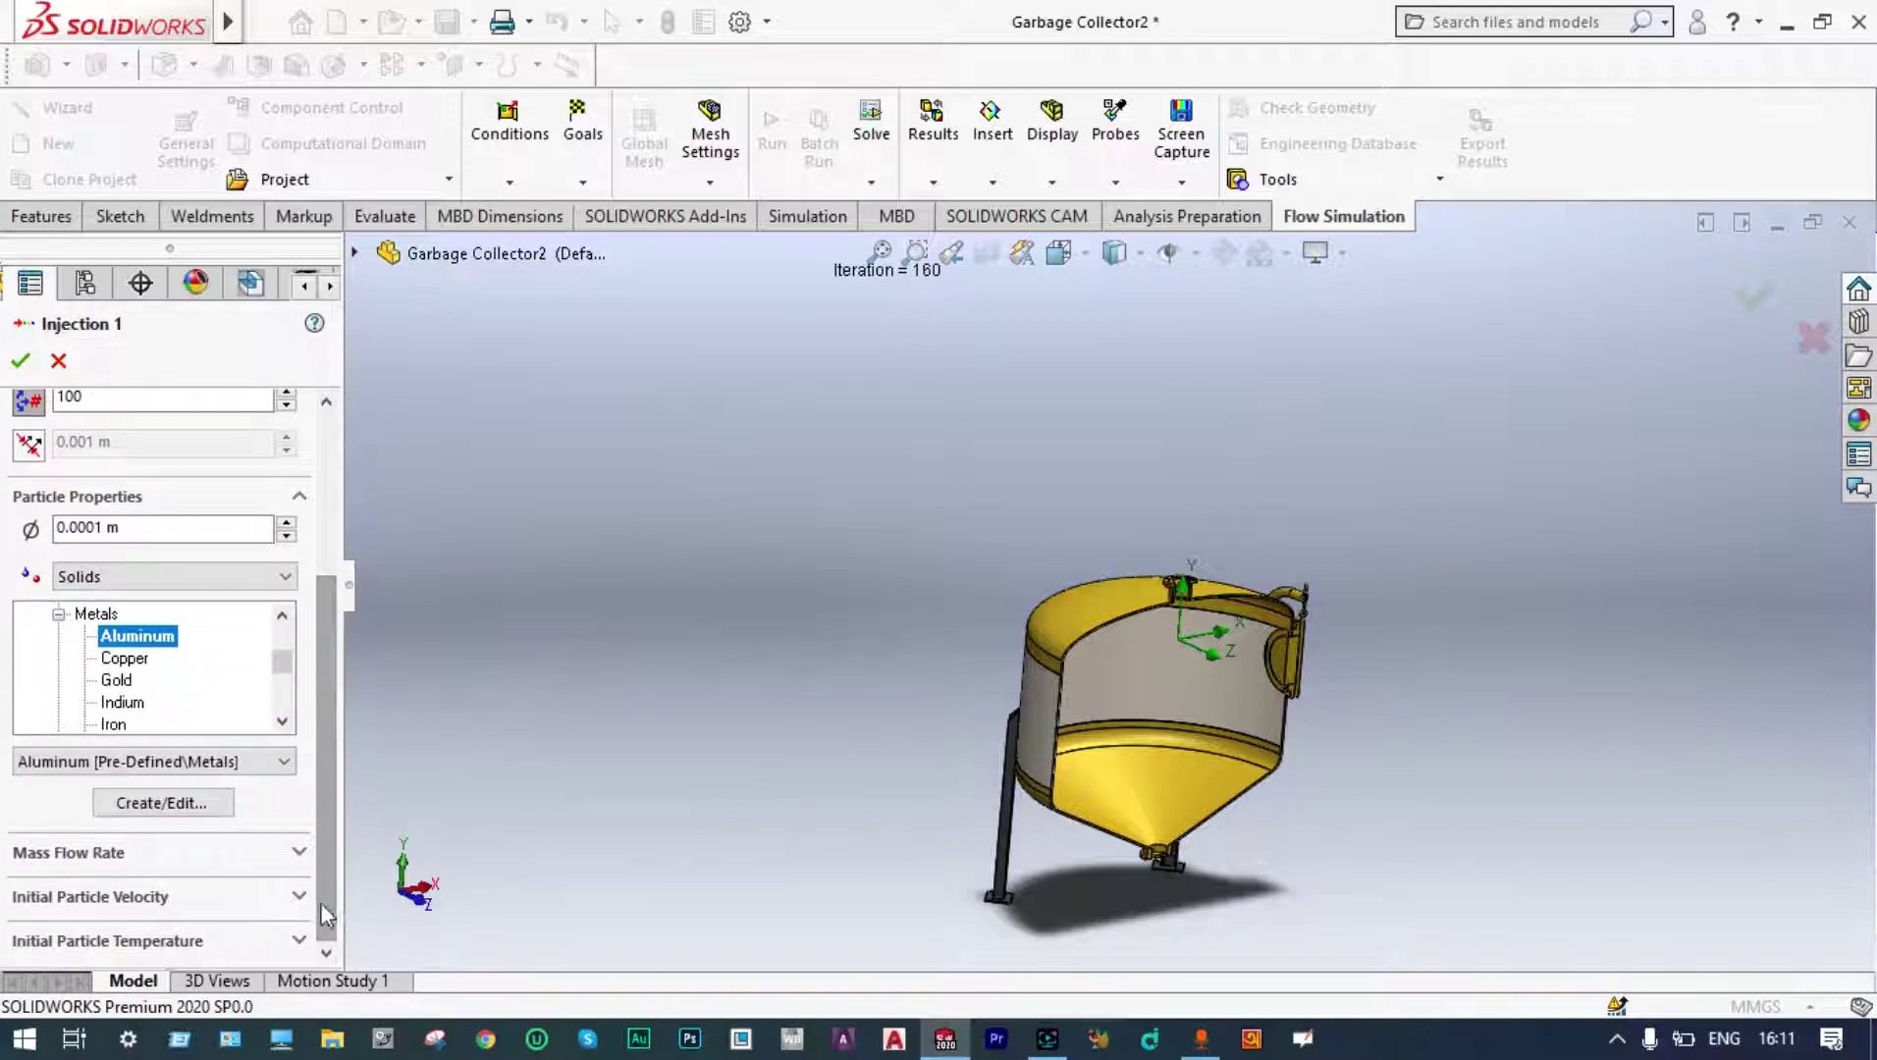
left_click(300, 853)
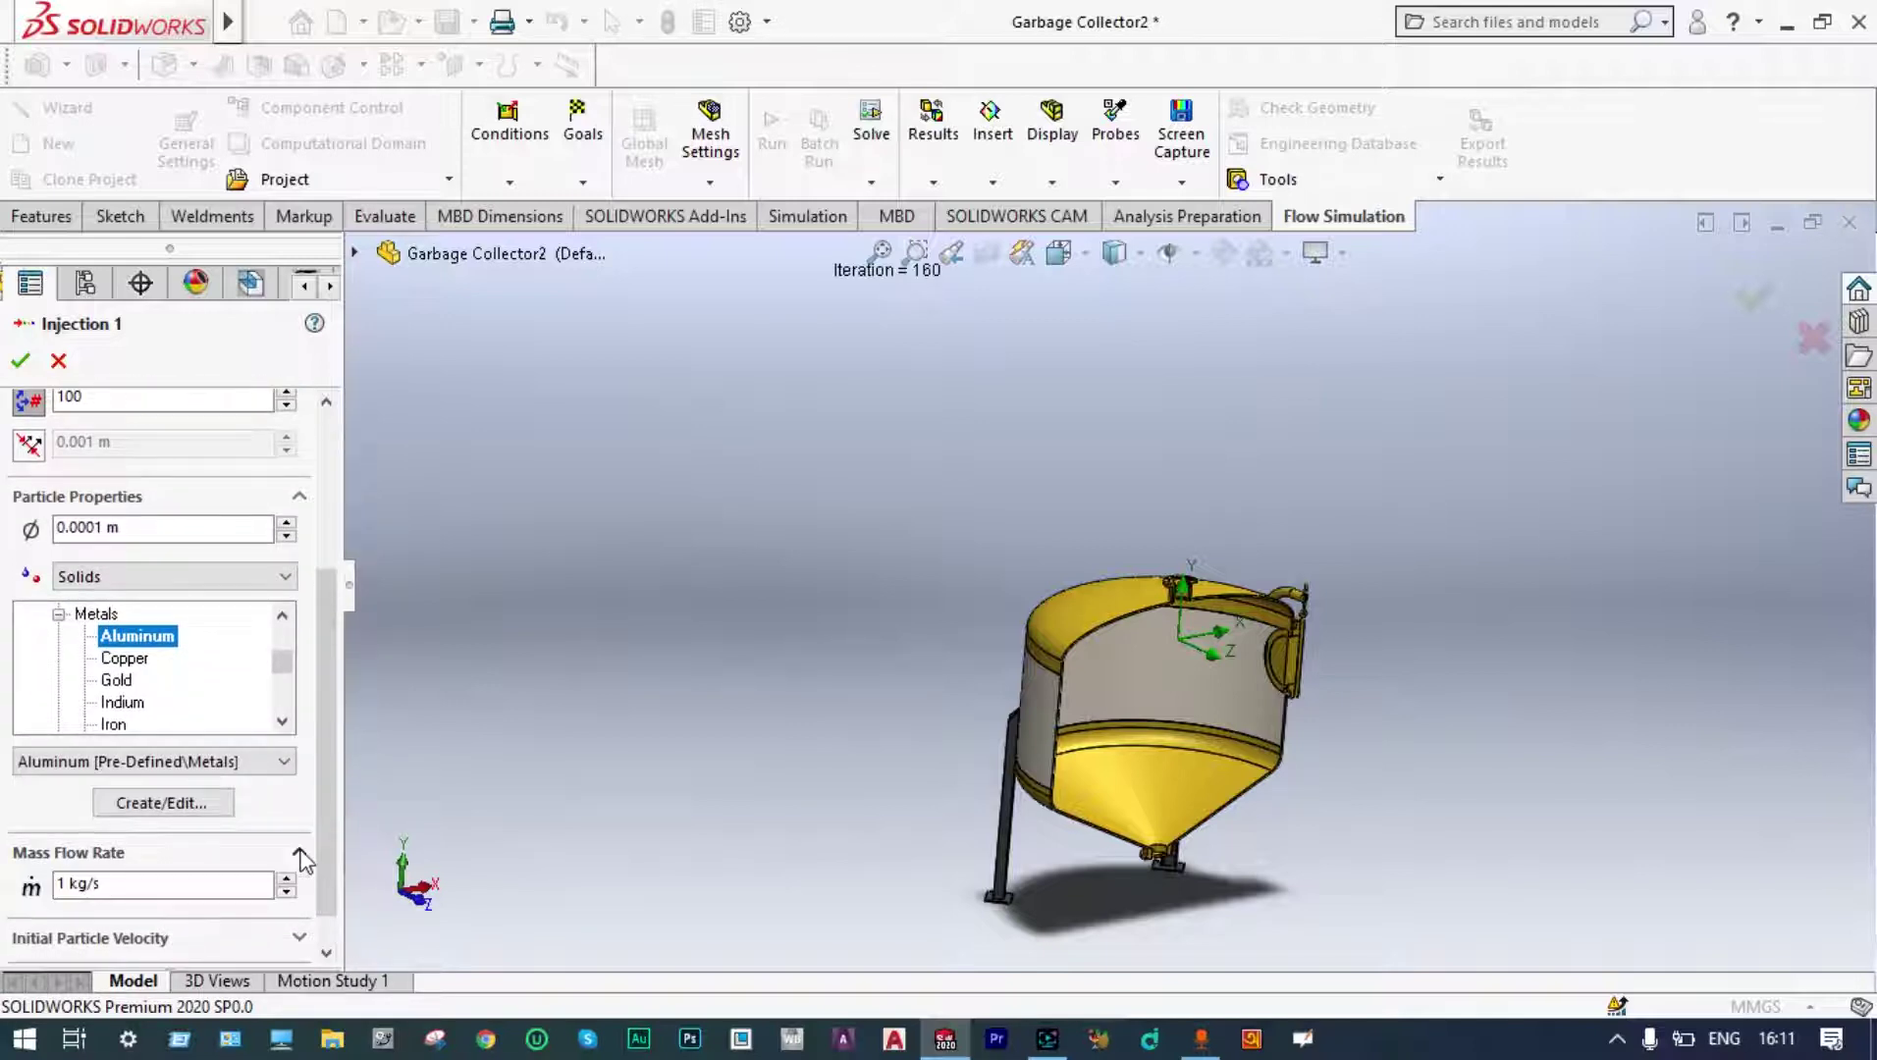
Assign the round inner face of the side inlet cover as the injection's starting face and accept the injection.
left_click_drag(318, 796, 338, 604)
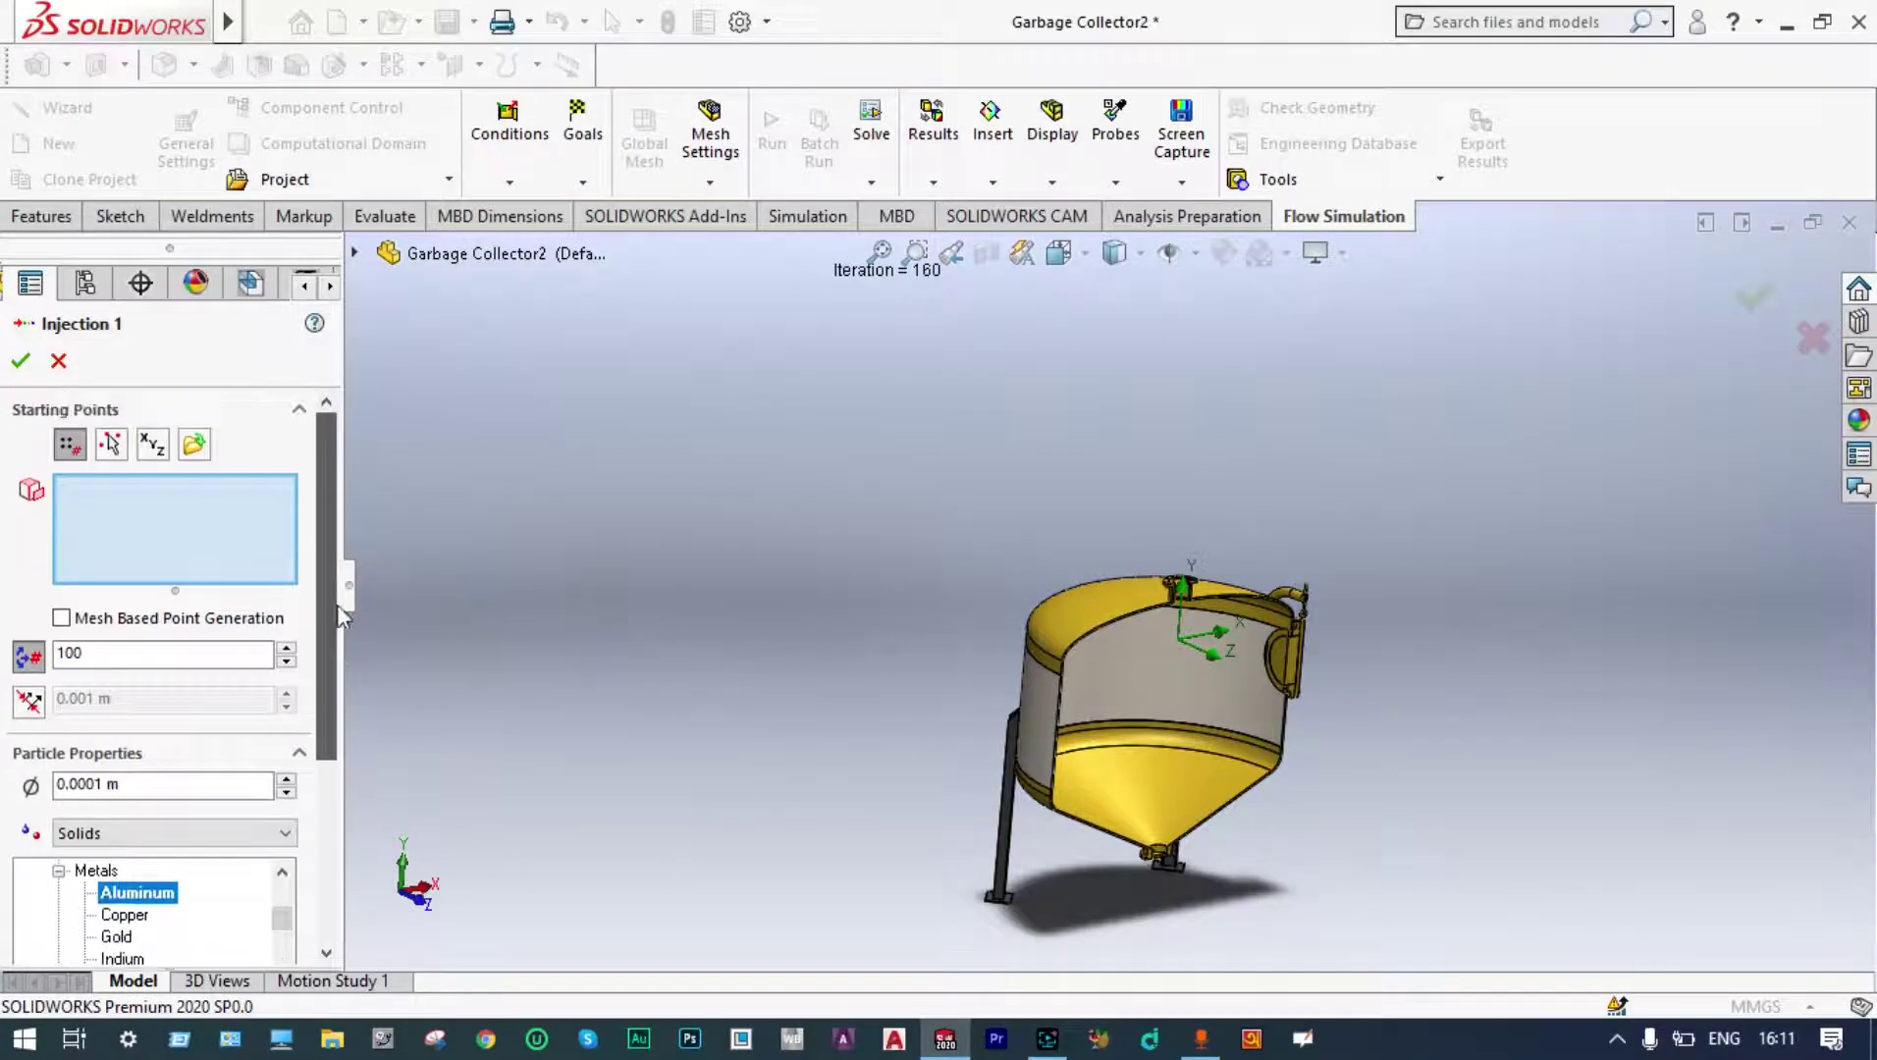
scroll(1210, 674, "down", 5)
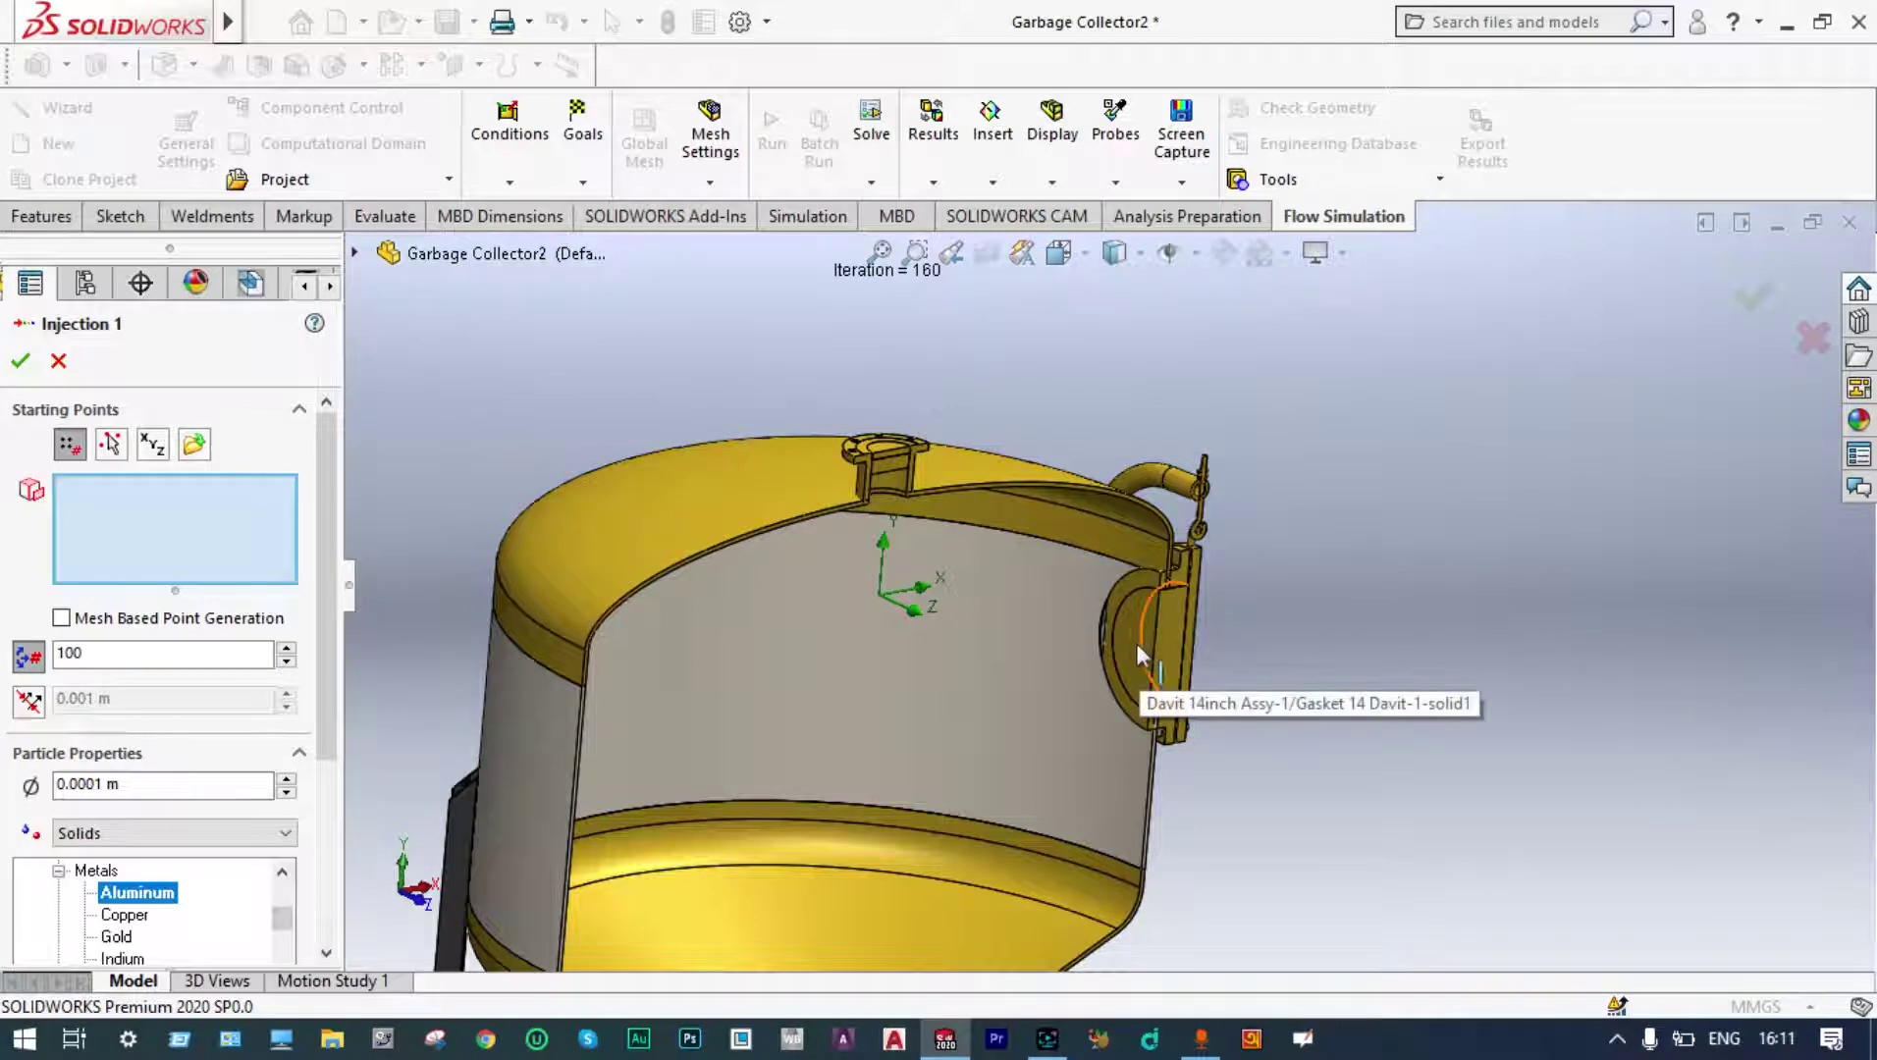
middle_click_drag(1295, 641, 1316, 658)
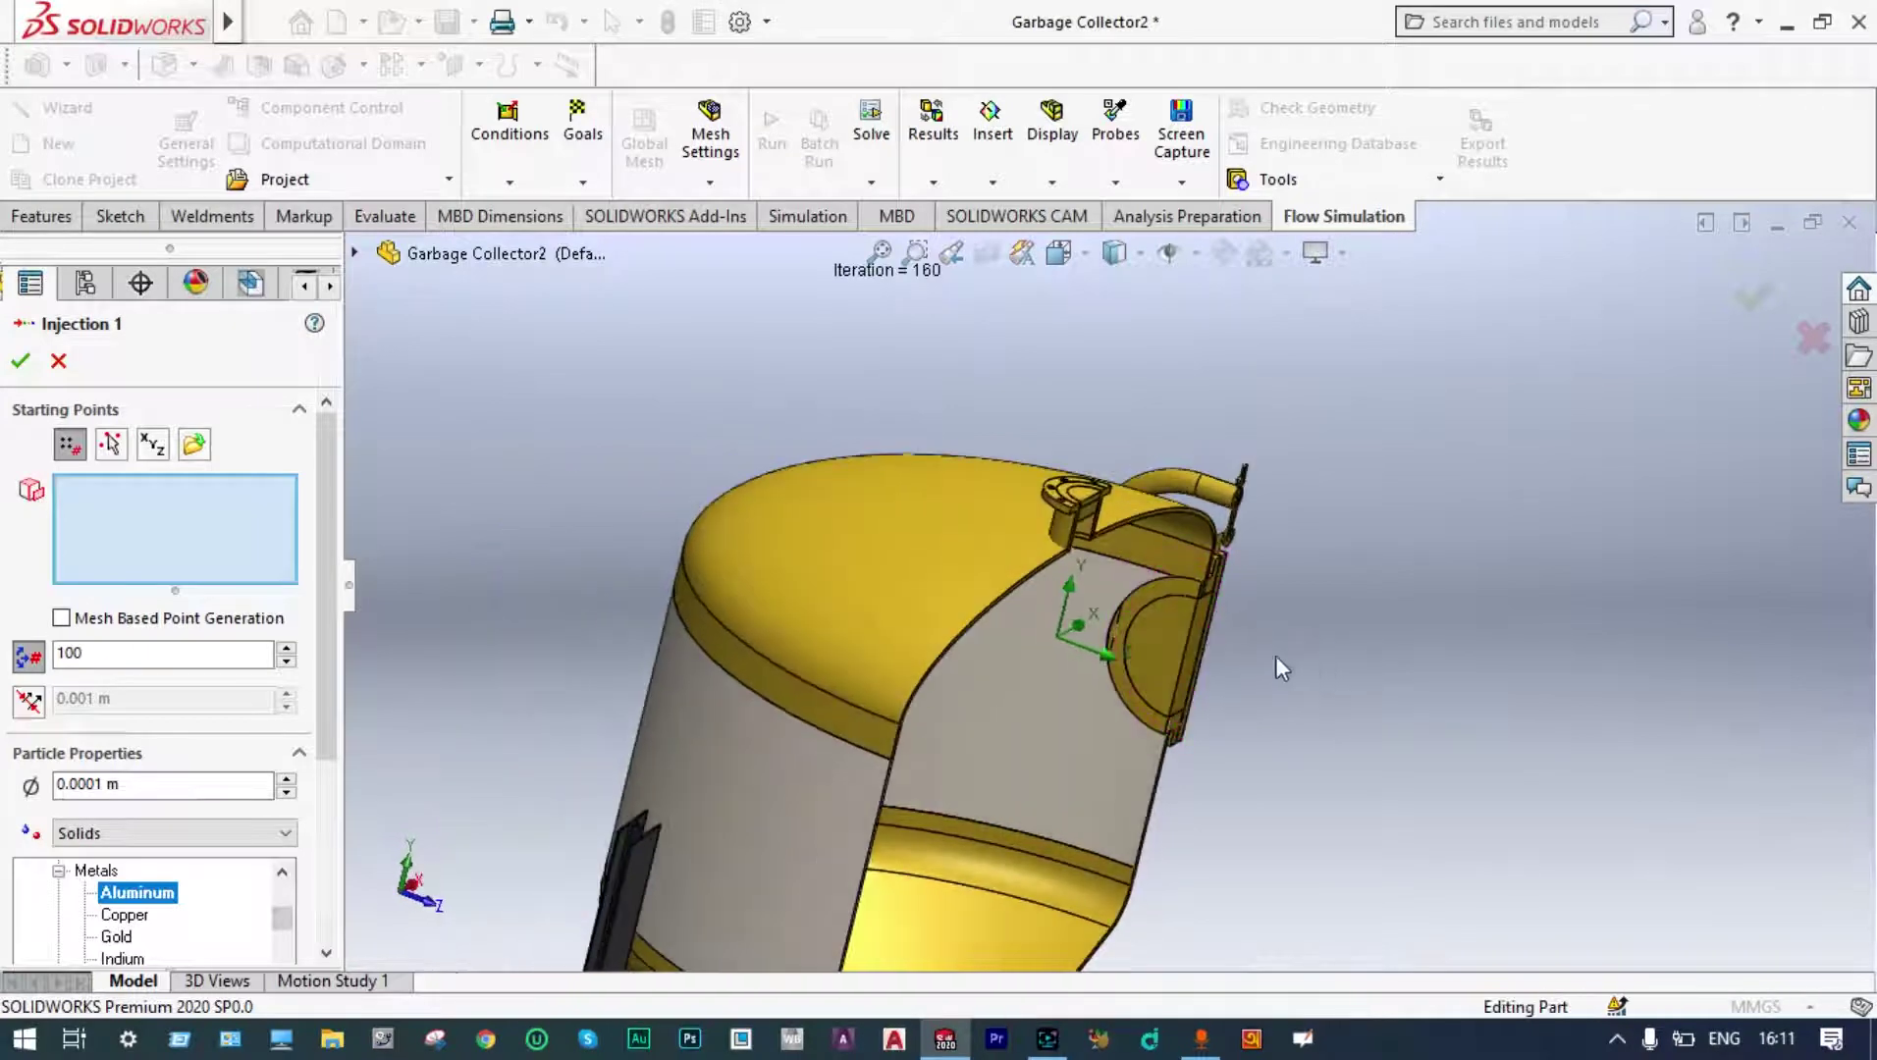
left_click(1172, 650)
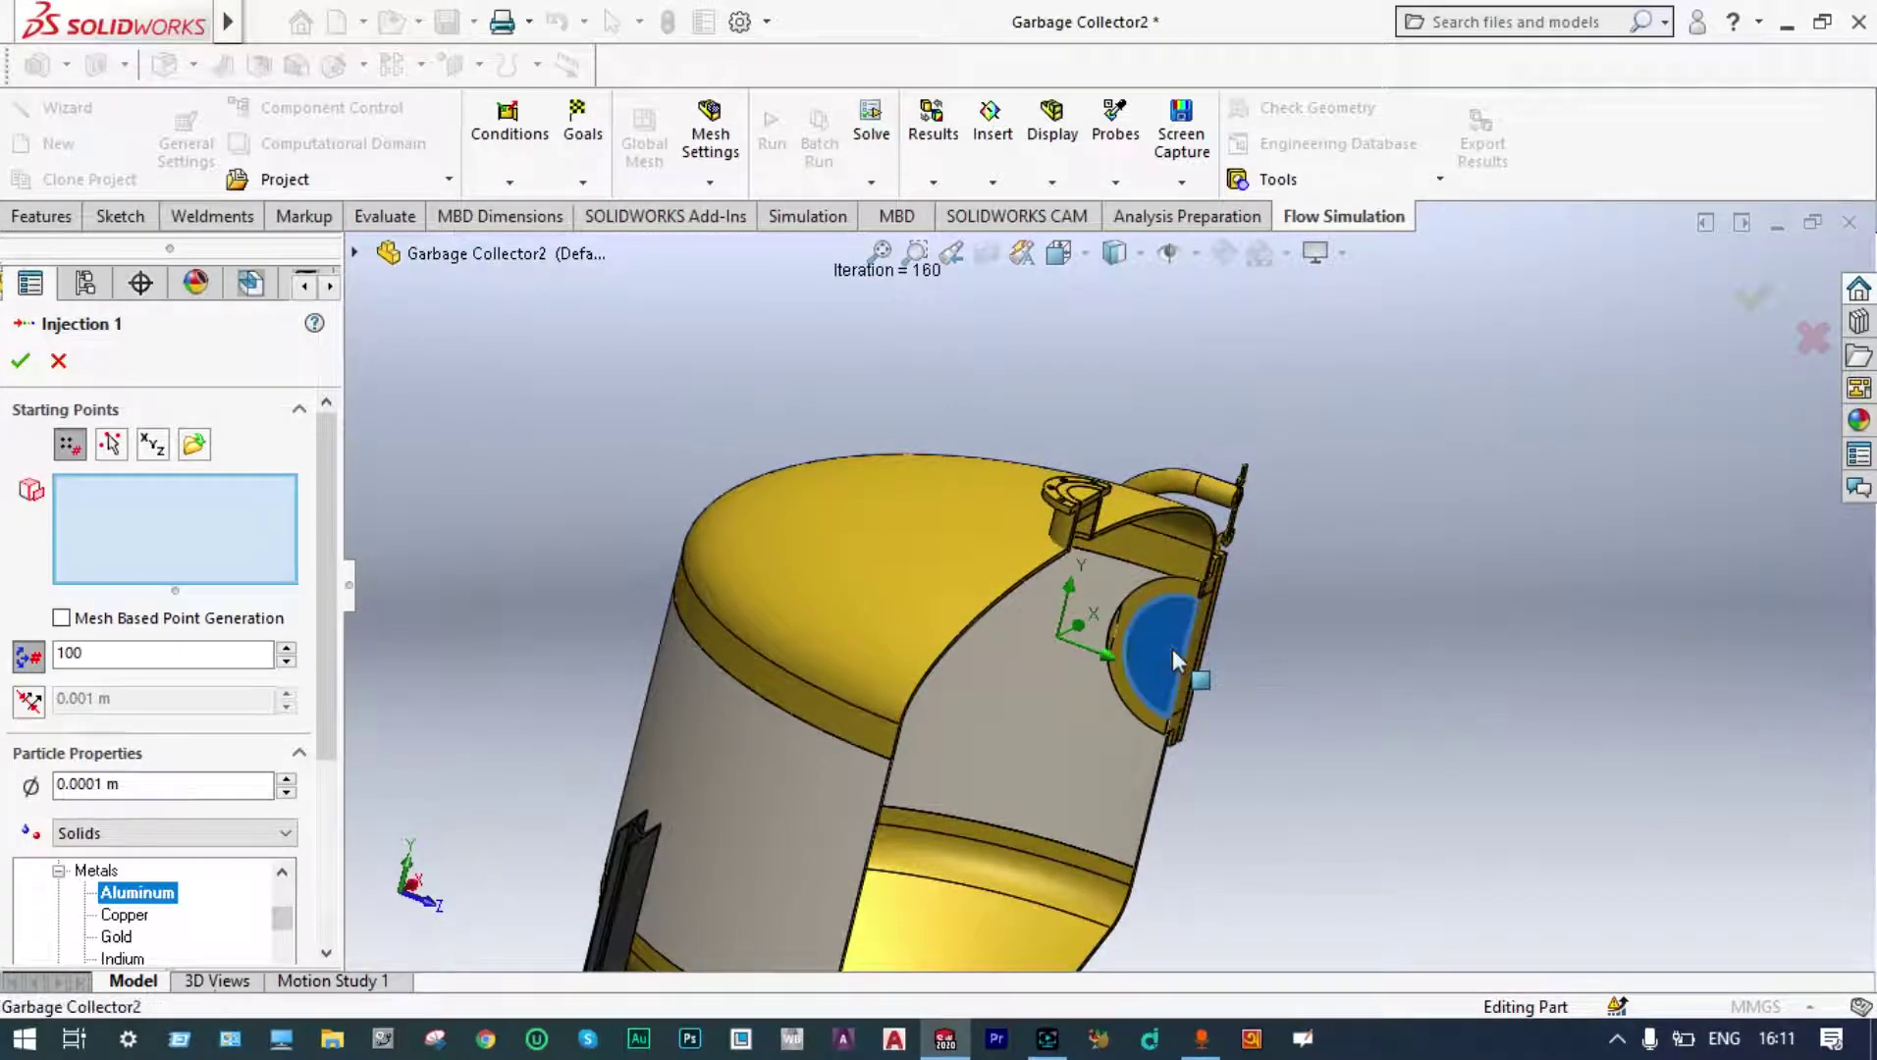
left_click(22, 362)
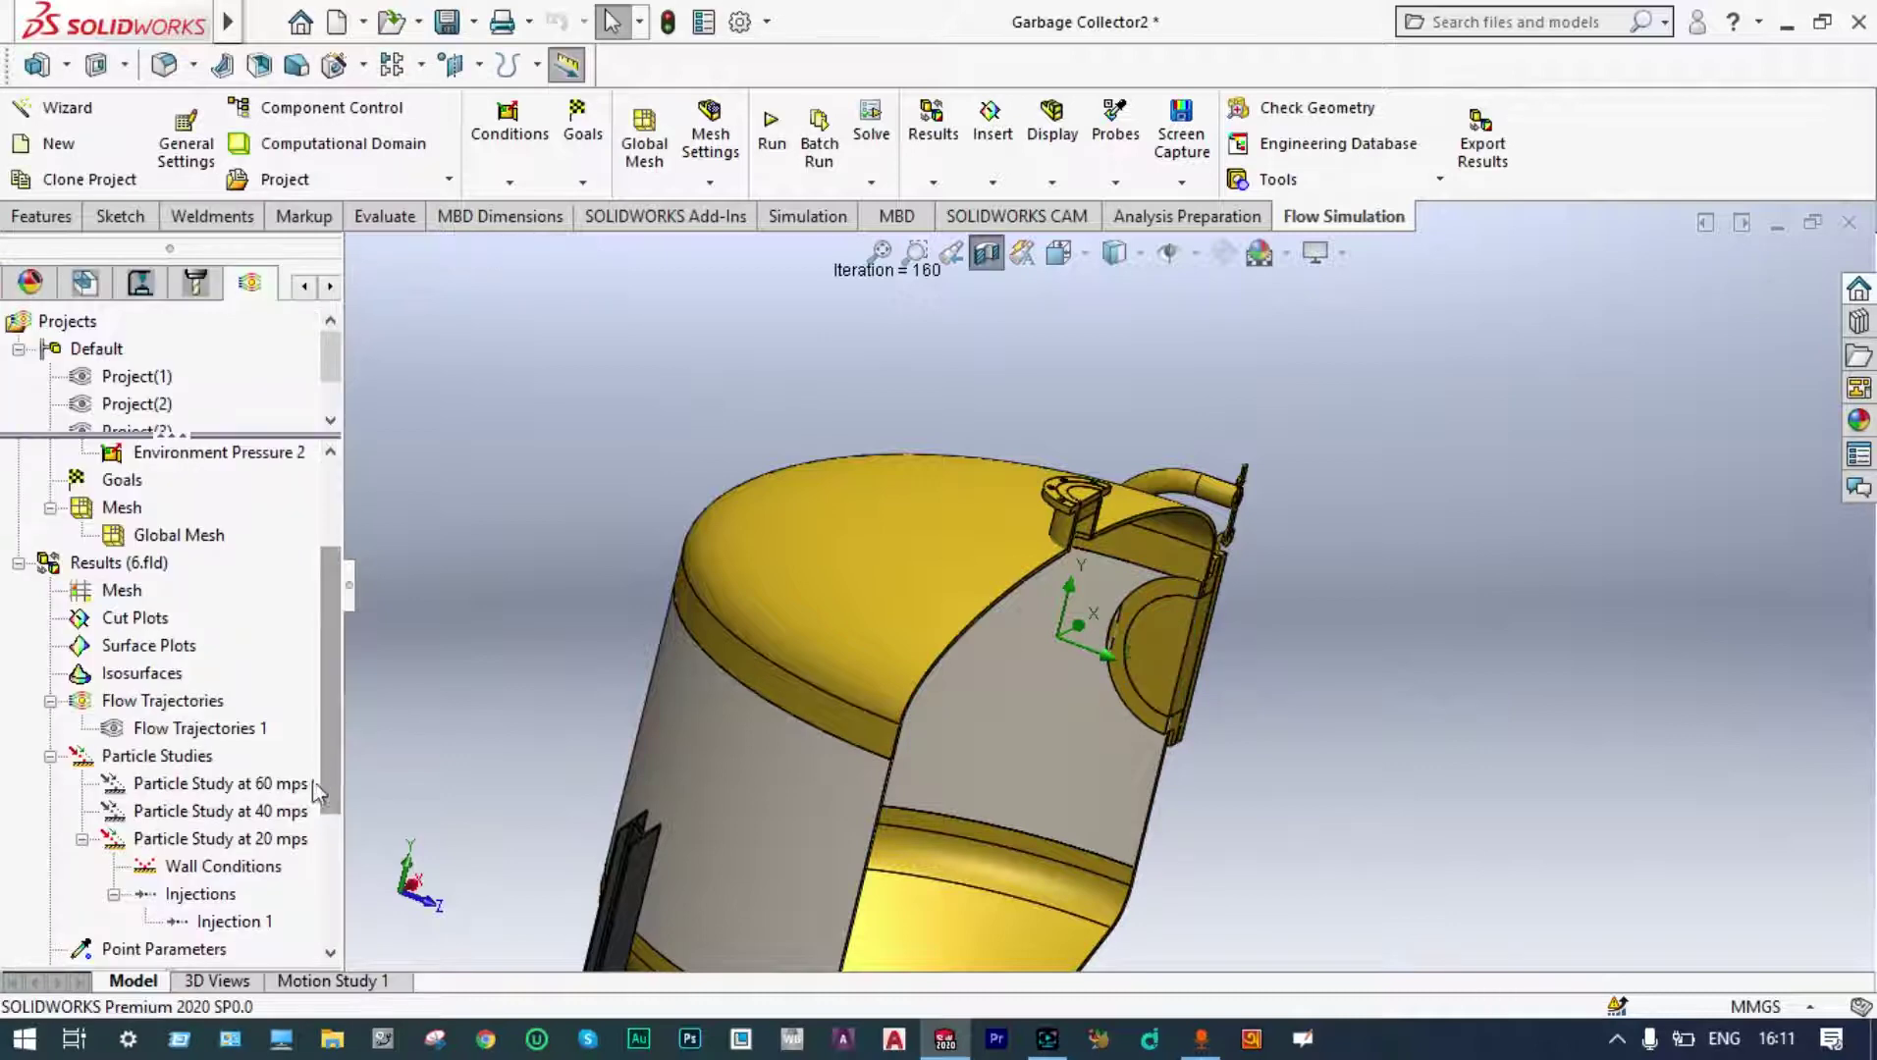
Run the Particle Study at 20 mps and play the animation of its Injection 1 inside the tank.
right_click(228, 841)
left_click(309, 647)
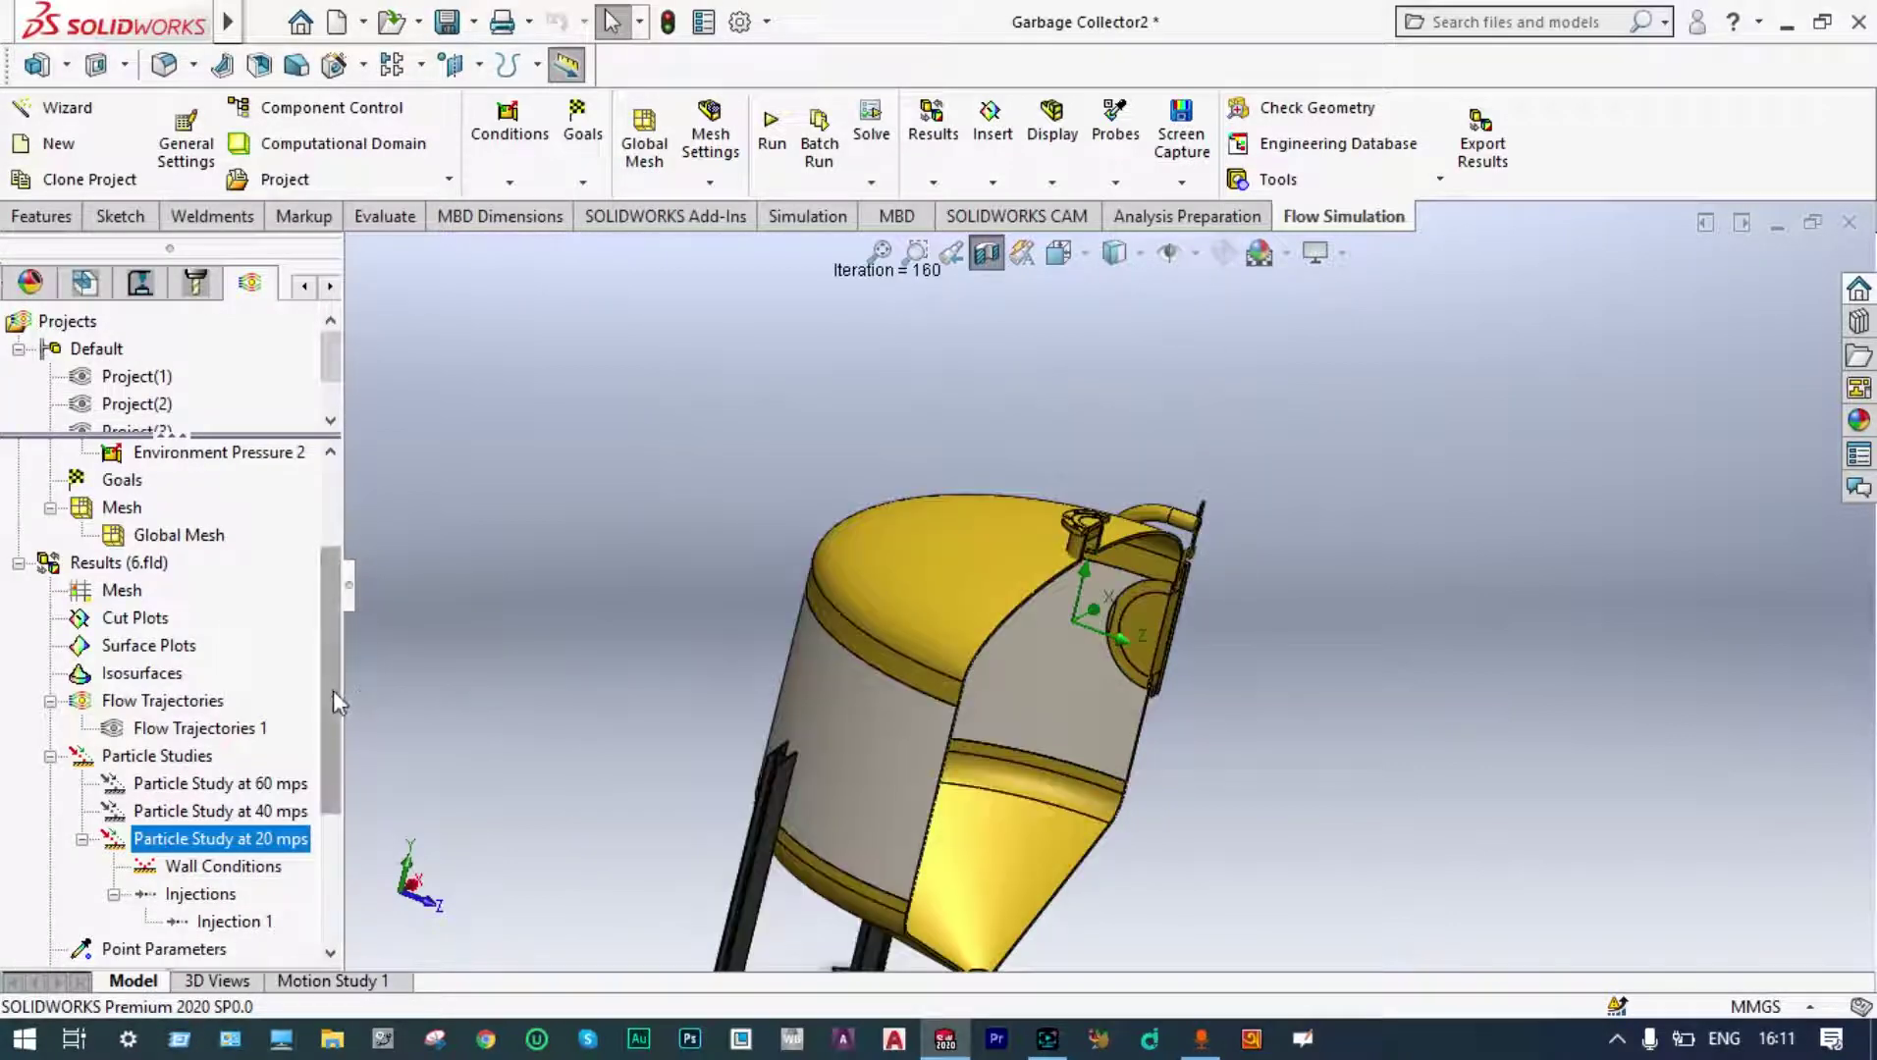
scroll(253, 767, "down", 2)
right_click(253, 766)
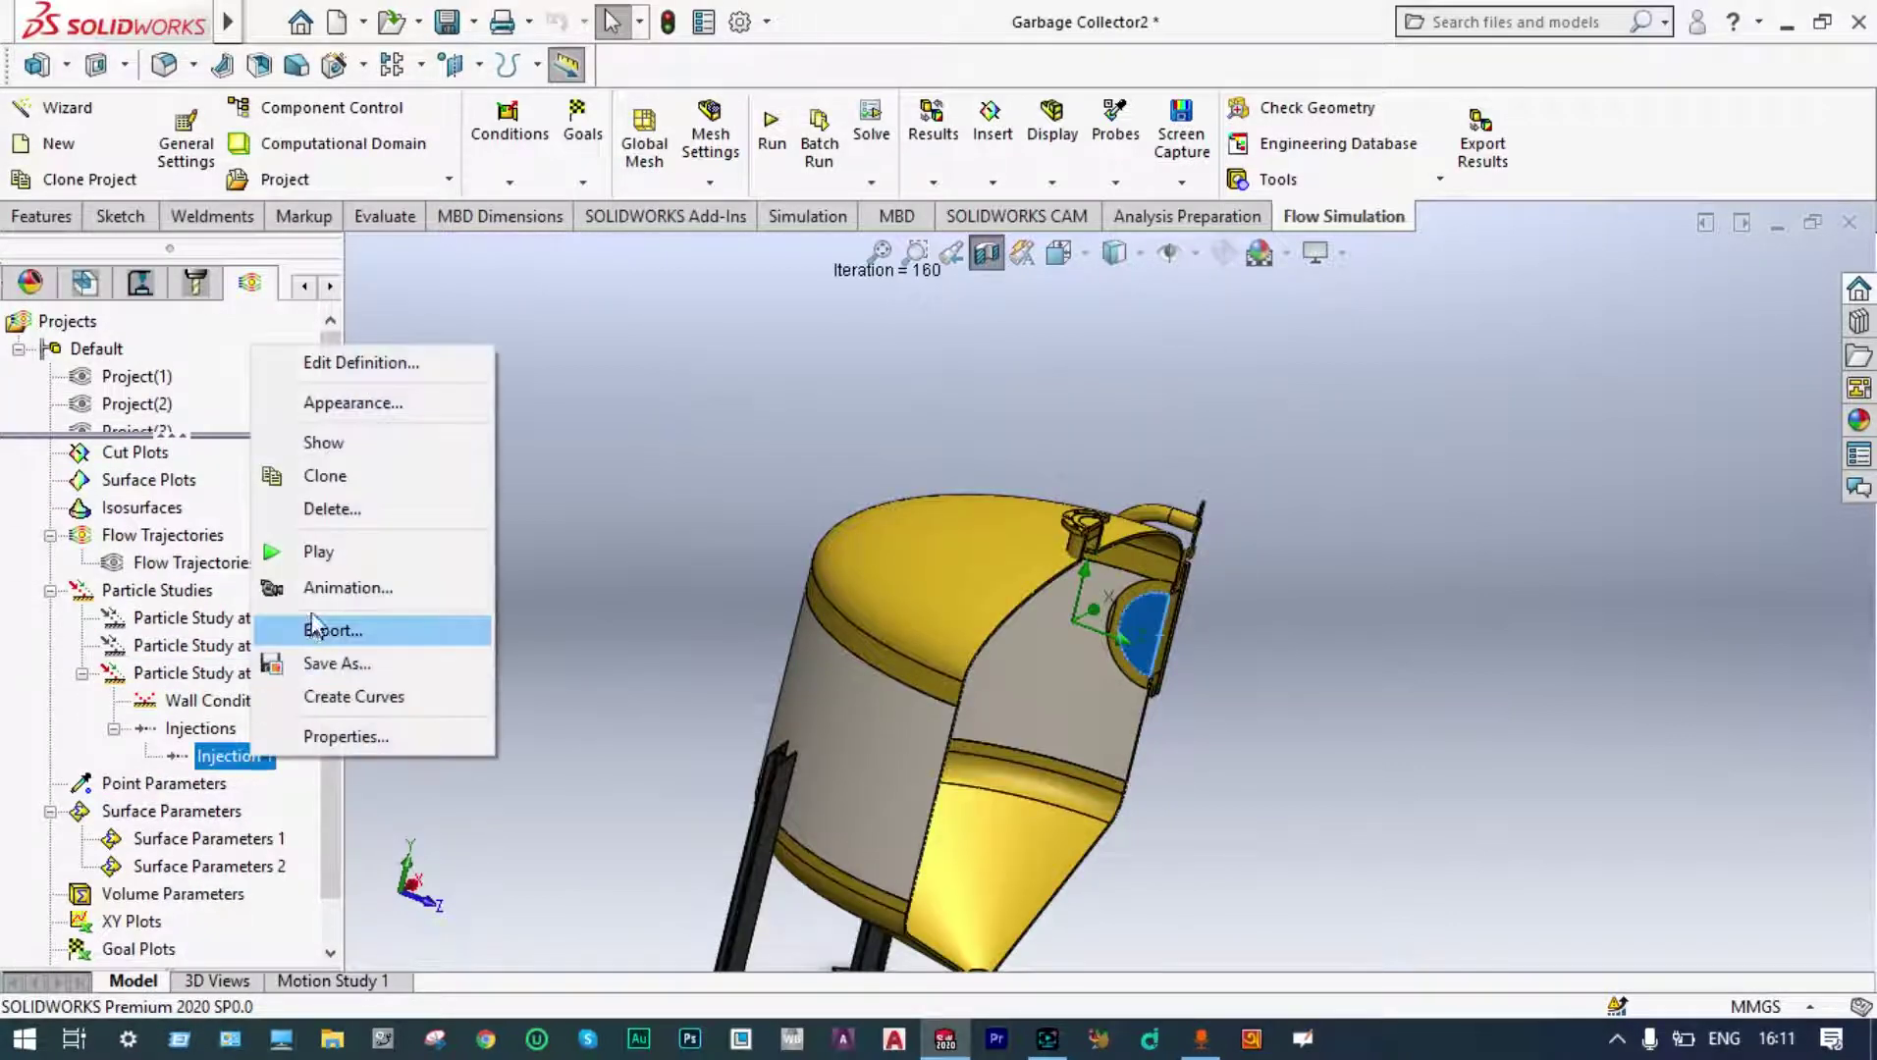
left_click(326, 552)
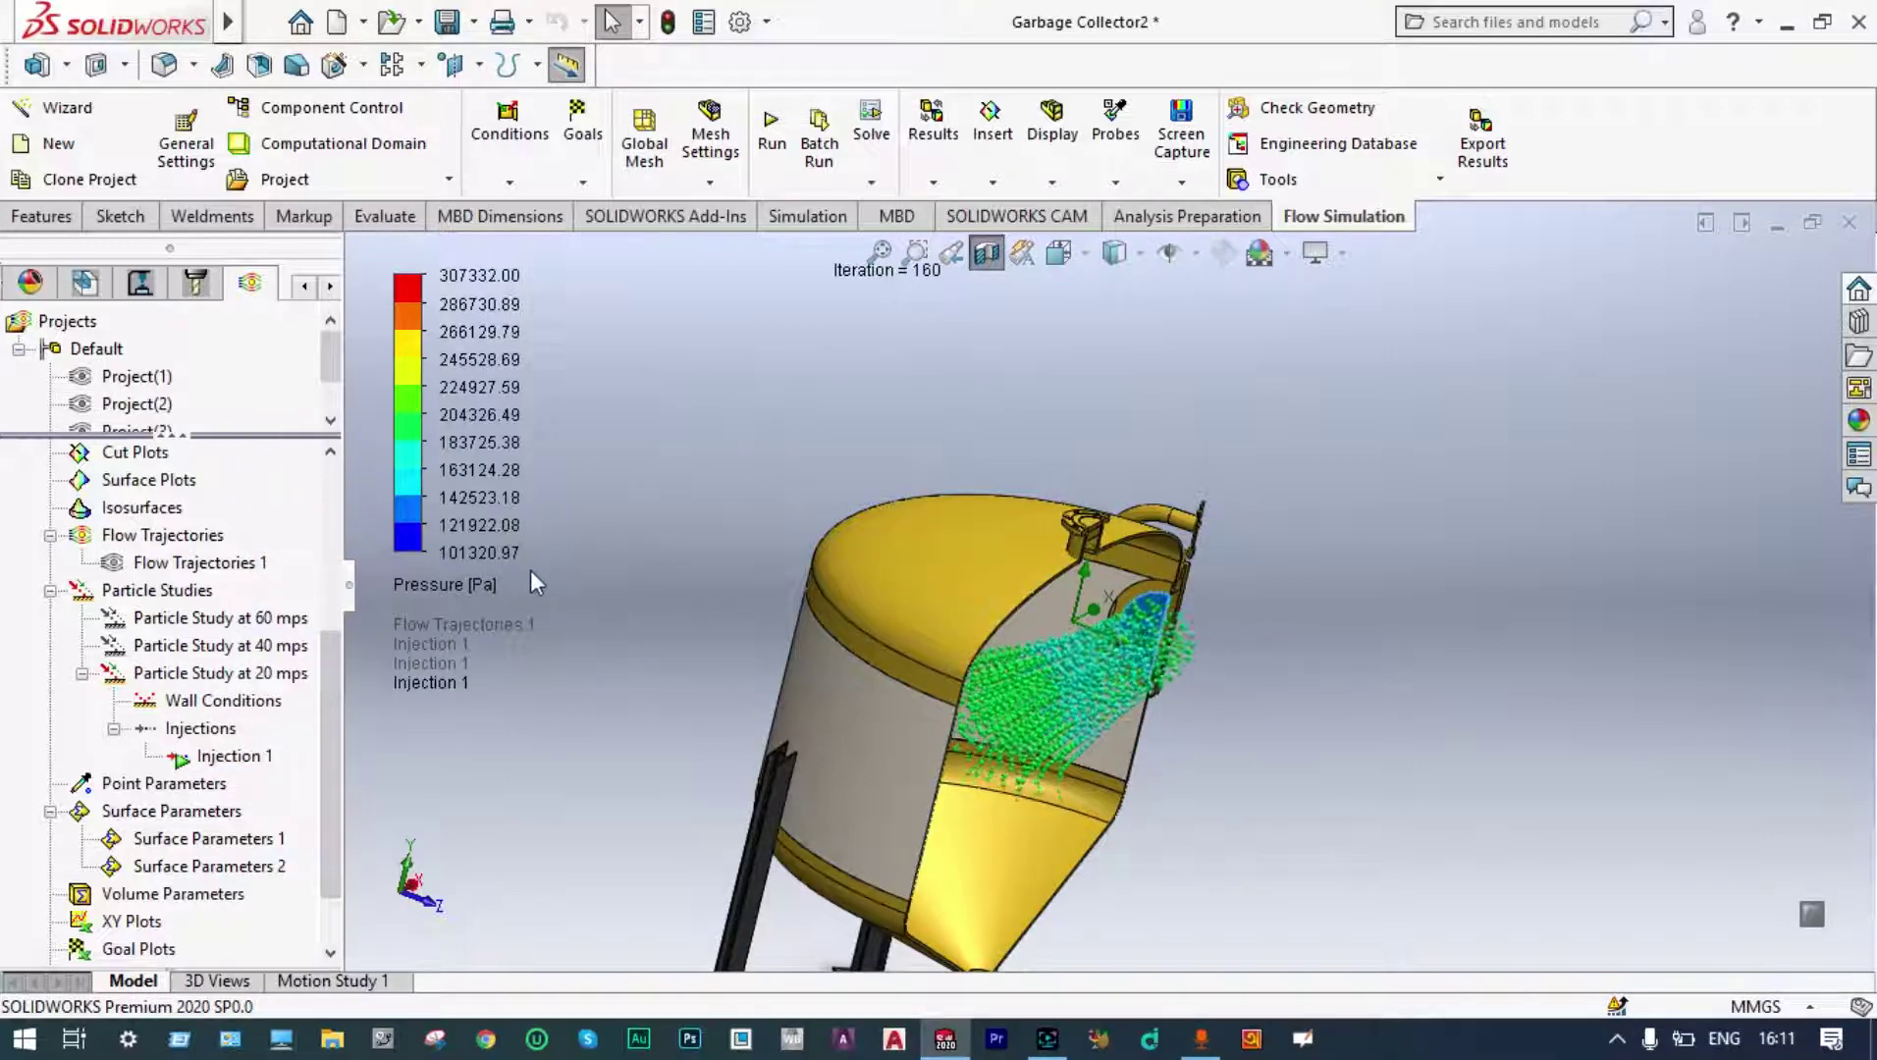
middle_click_drag(633, 578, 530, 483)
scroll(540, 561, "down", 2)
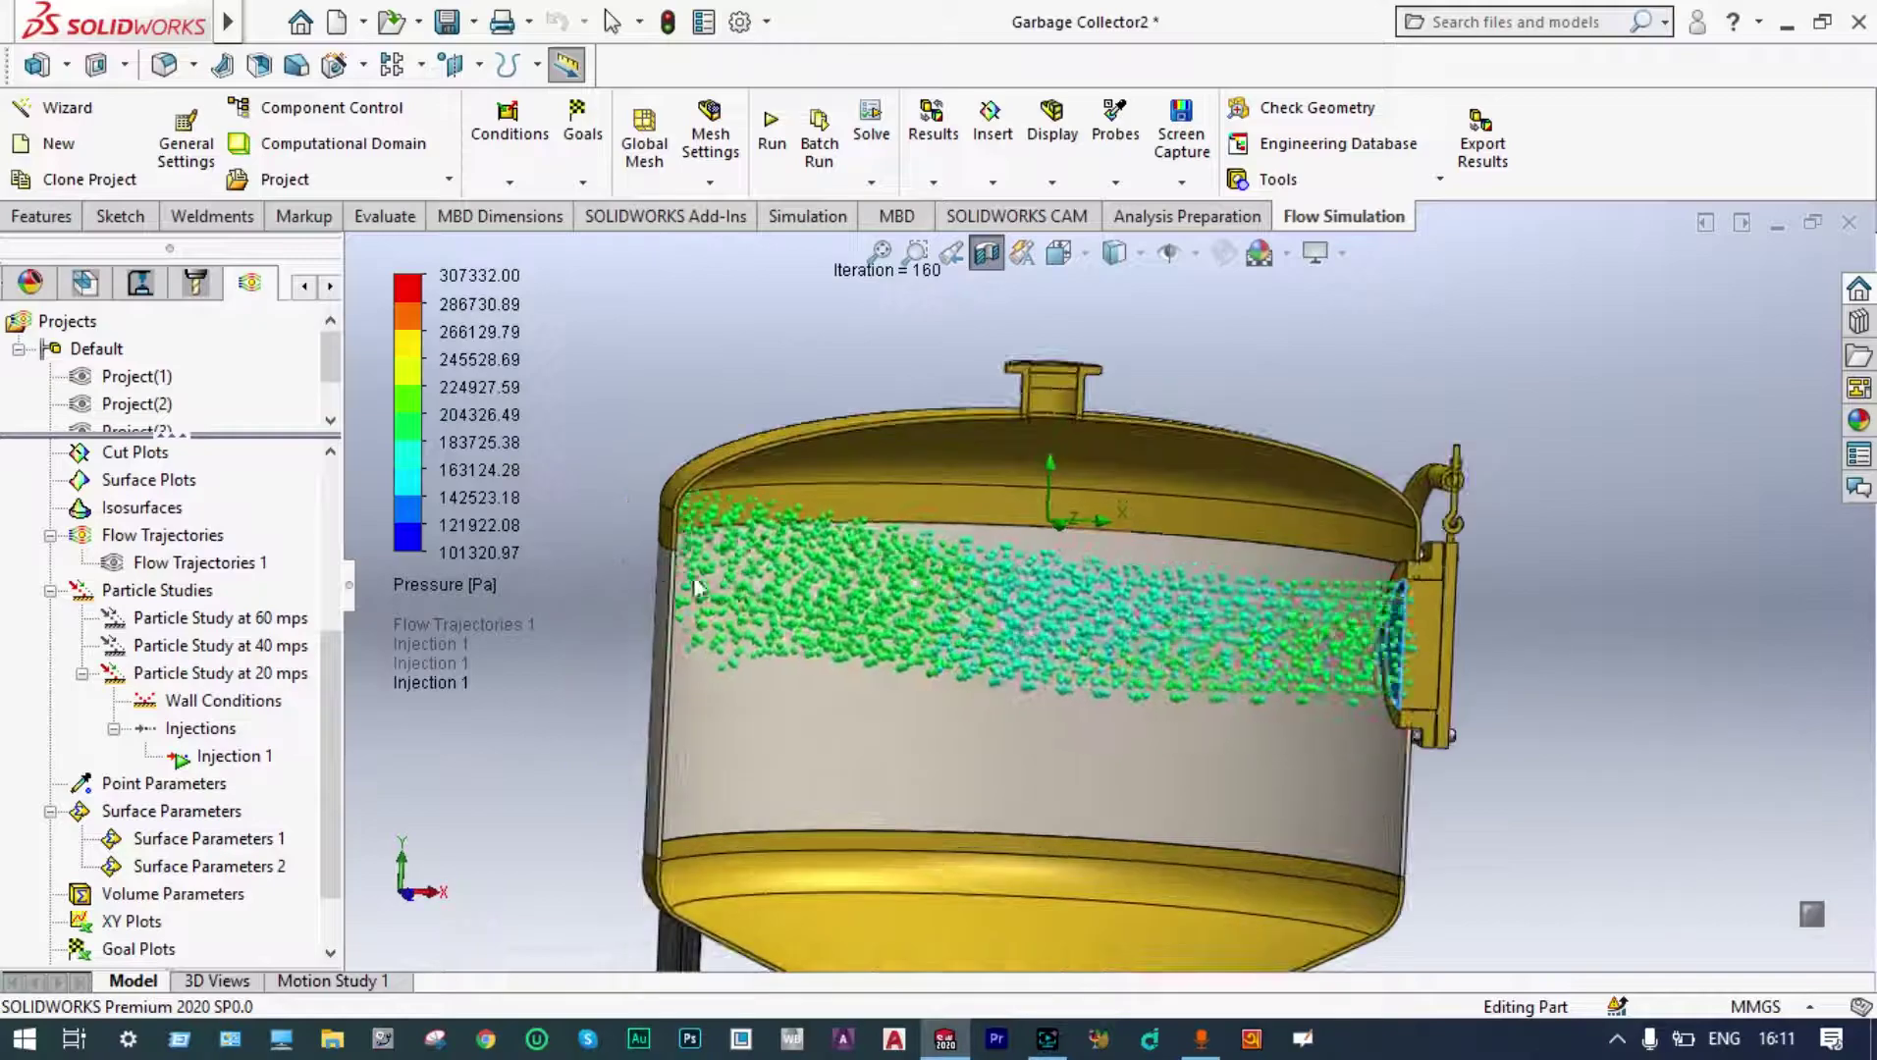
scroll(827, 662, "down", 1)
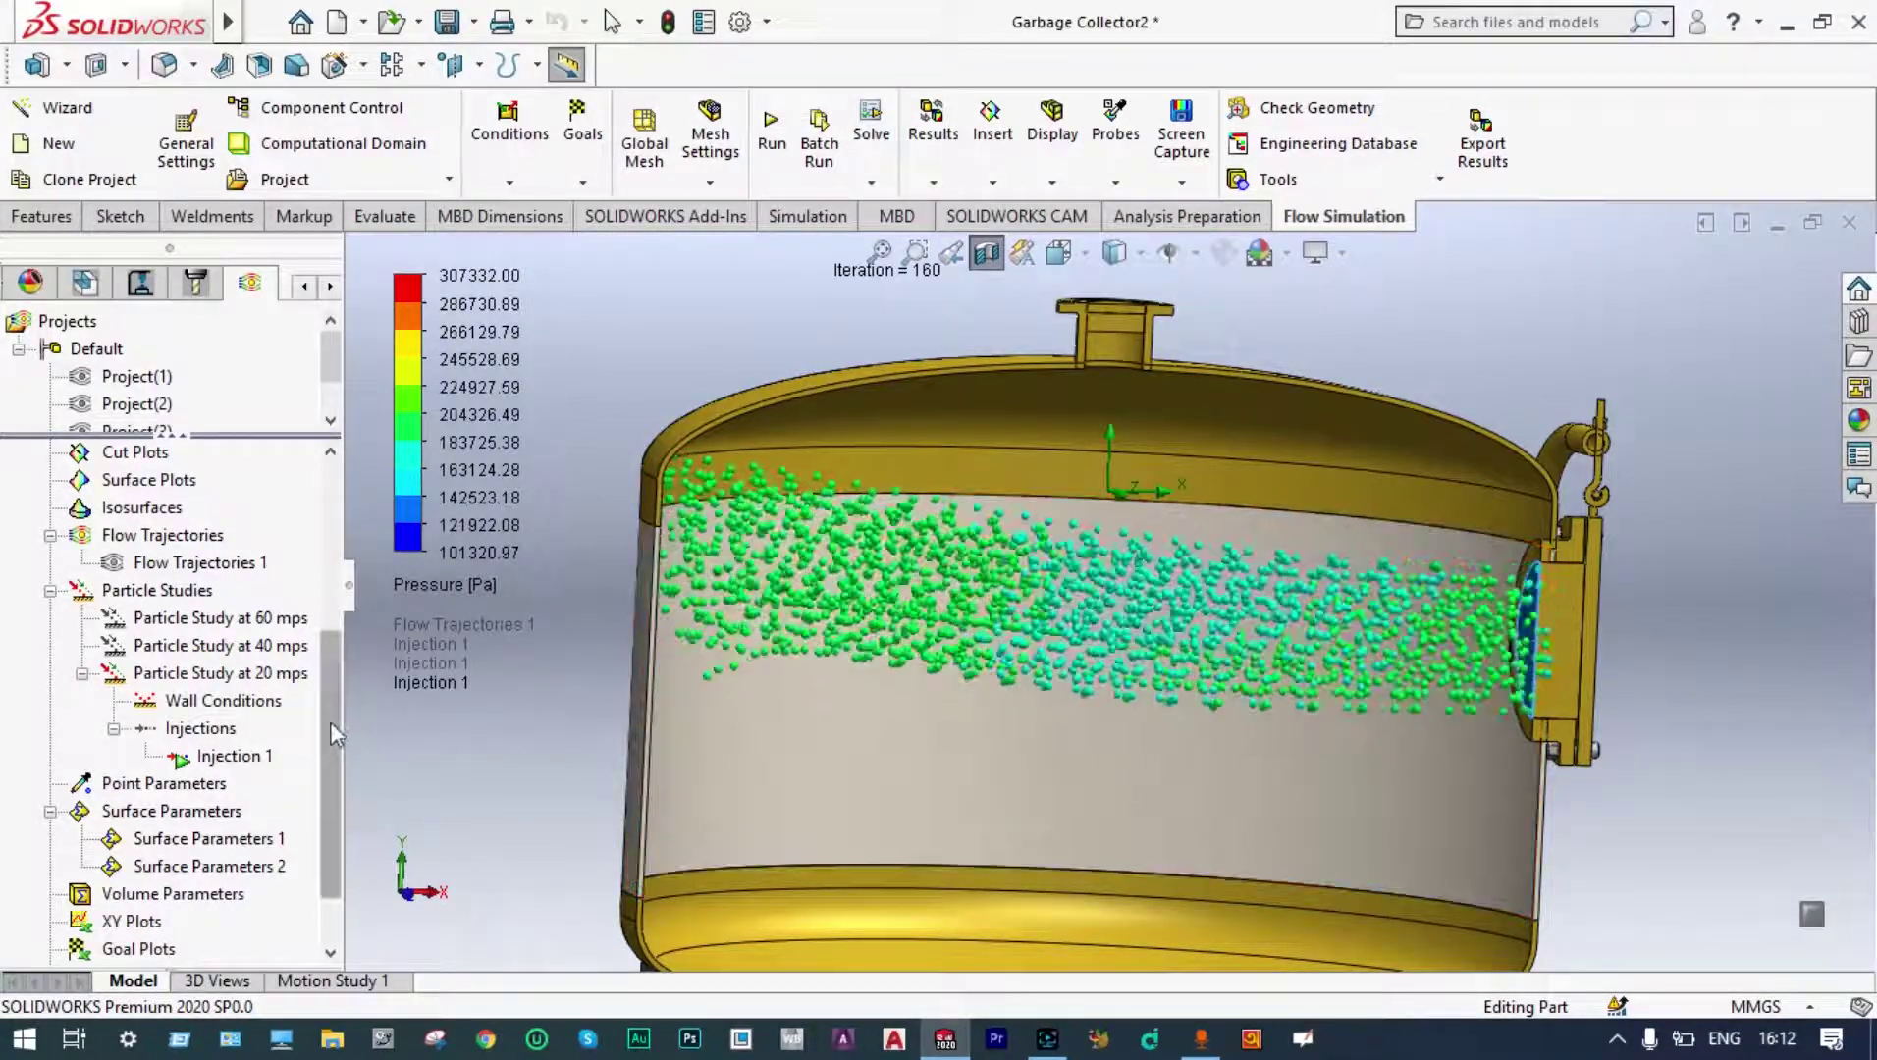
Insert a new surface parameters result with Number of Particles as the evaluated parameter.
left_click_drag(330, 721, 329, 821)
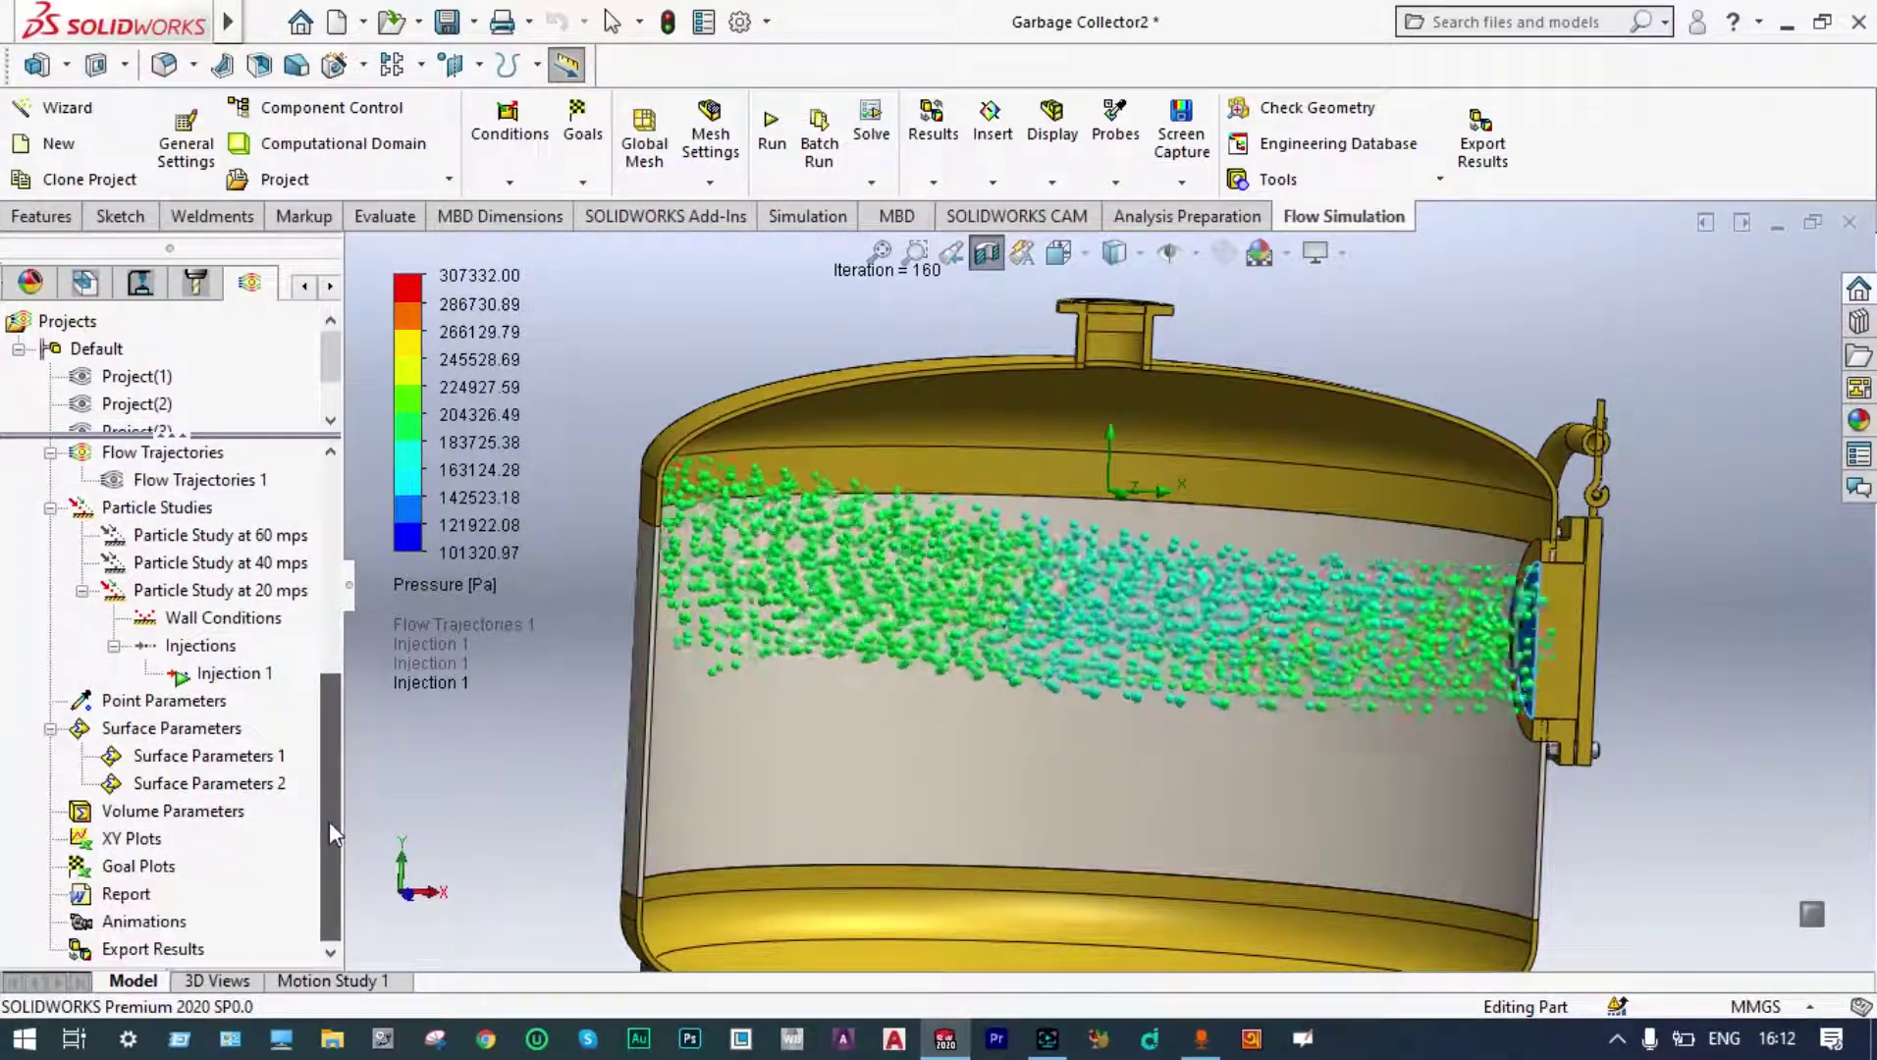
right_click(215, 736)
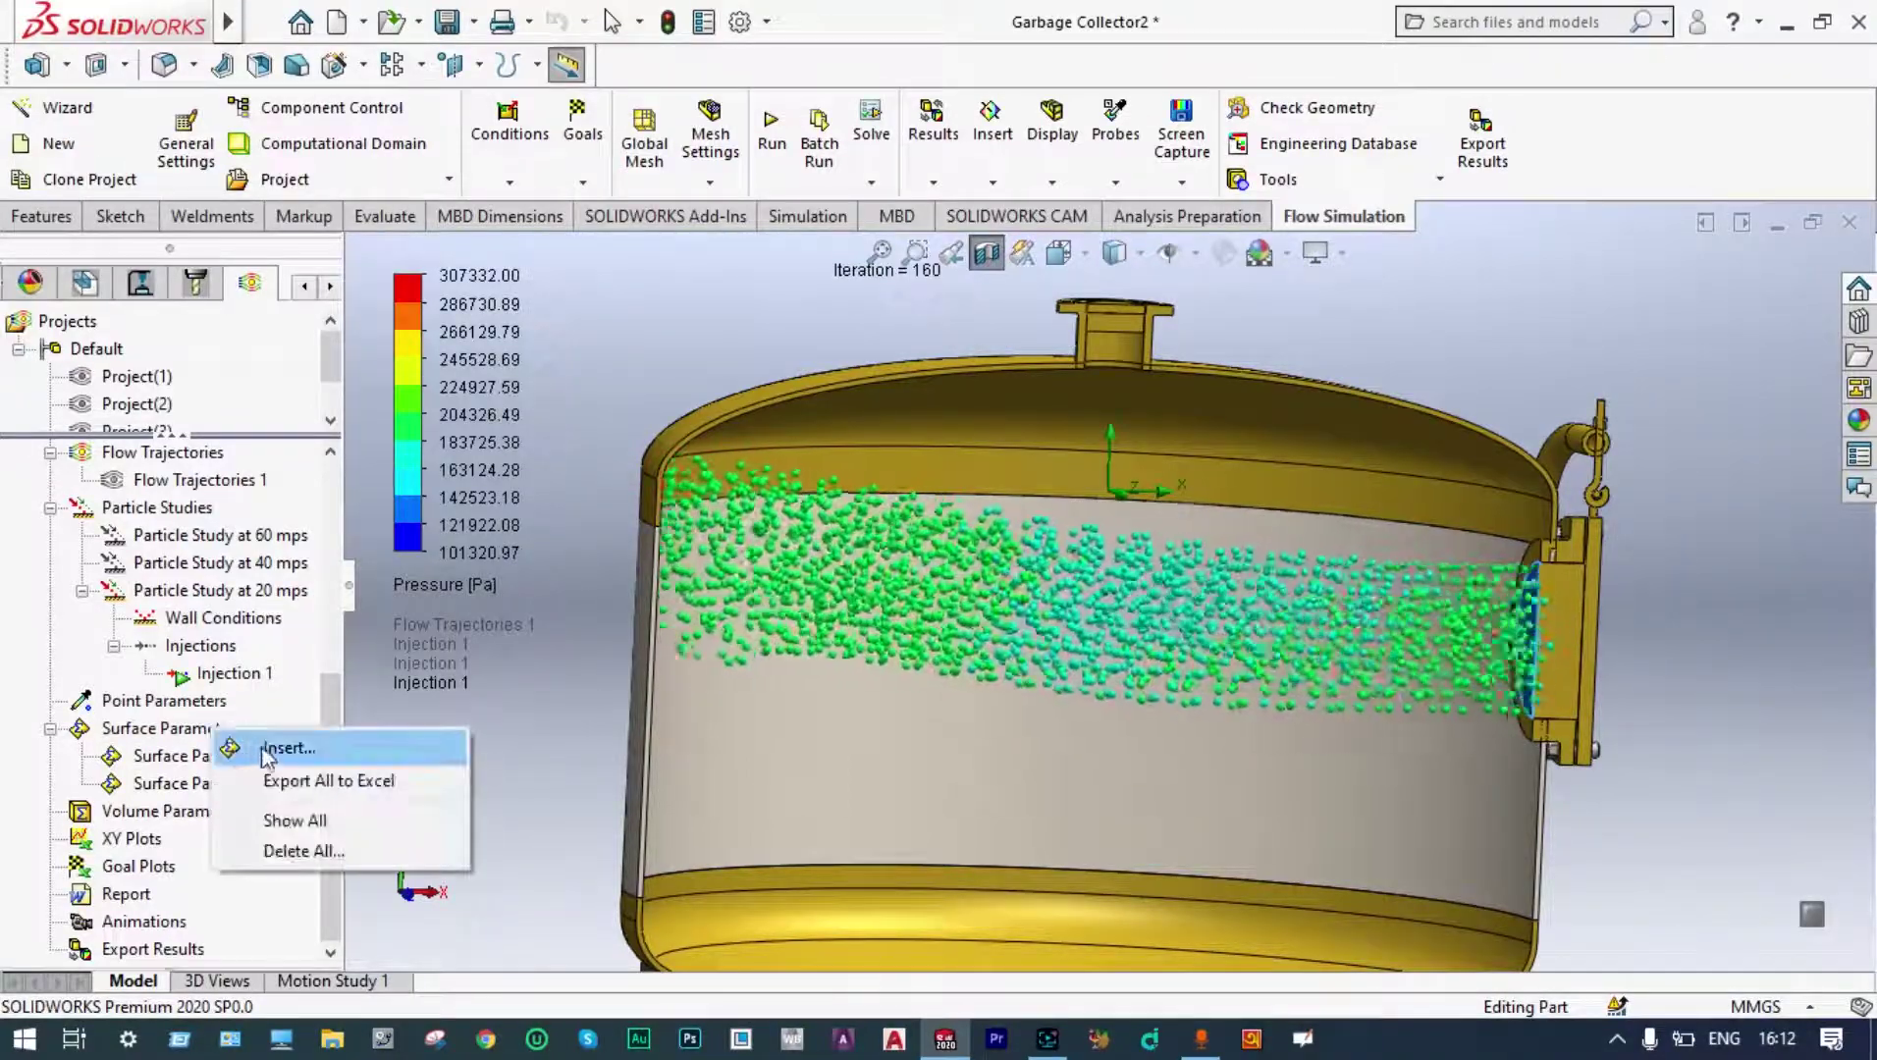
left_click(261, 745)
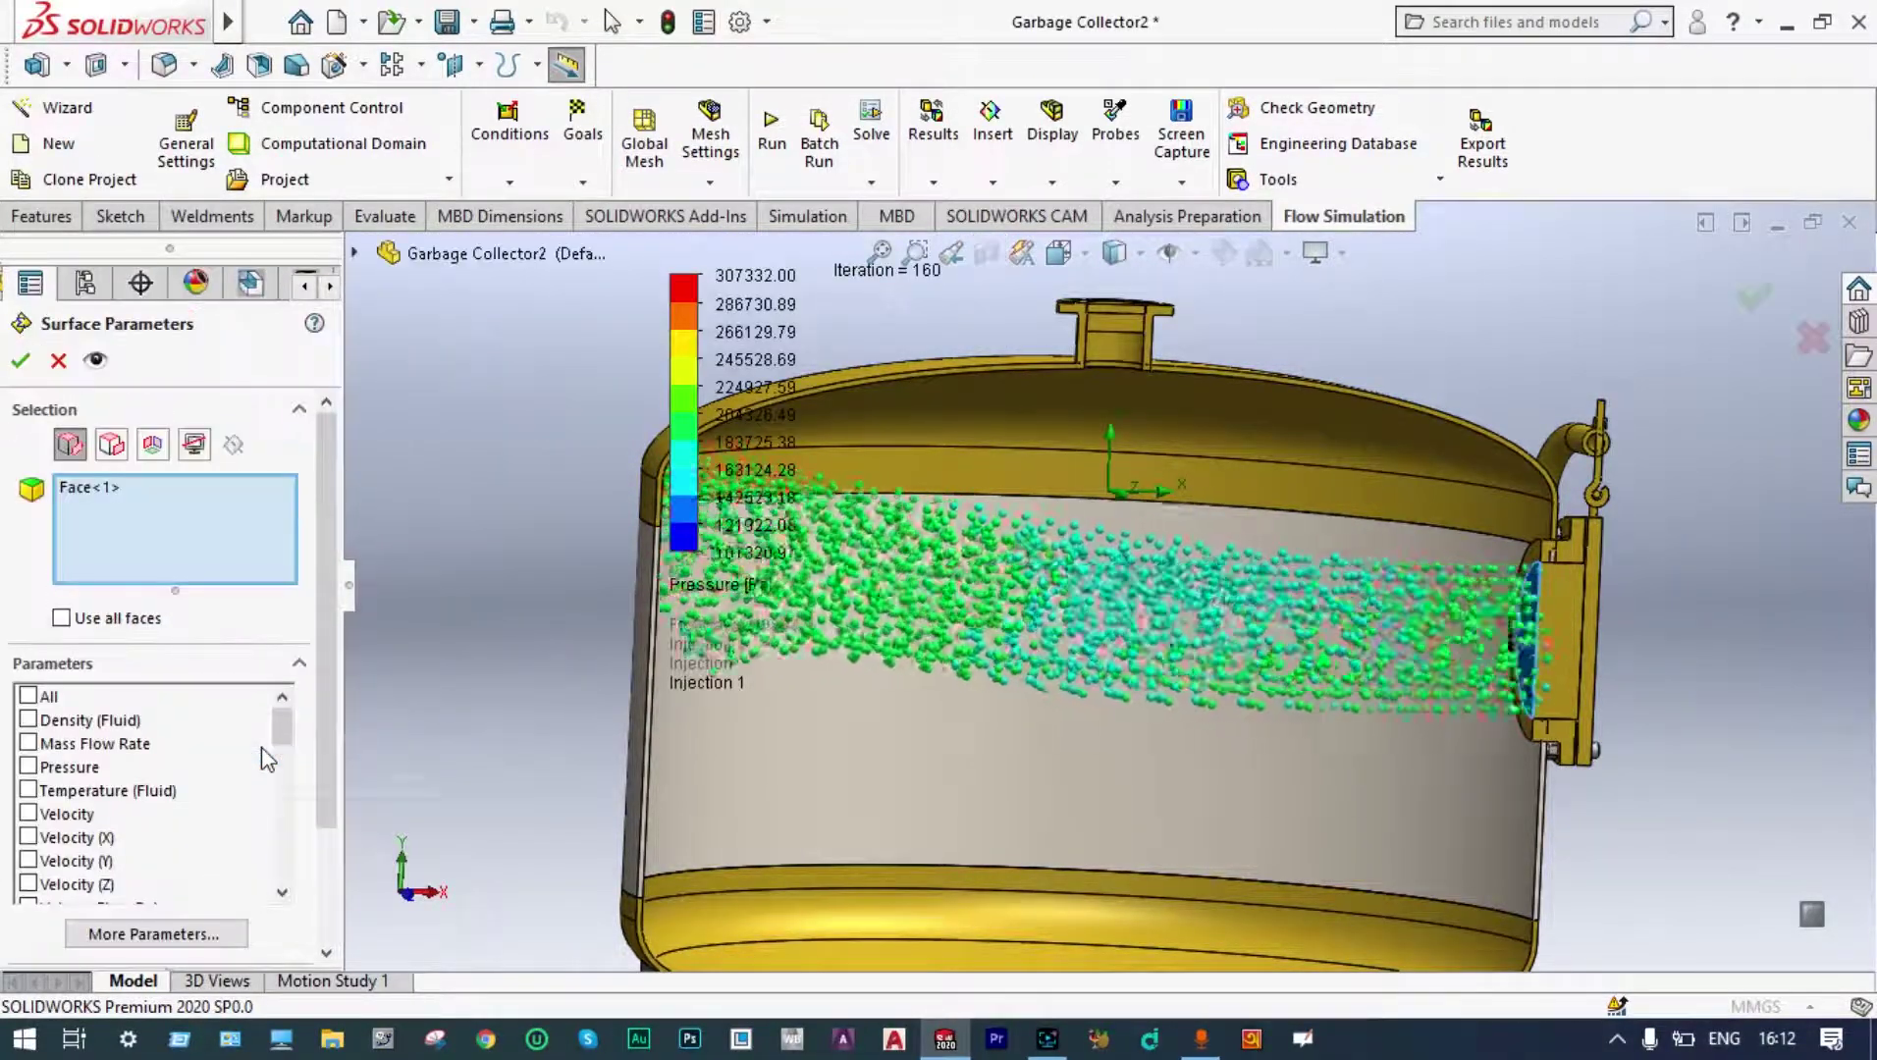
left_click_drag(285, 718, 285, 864)
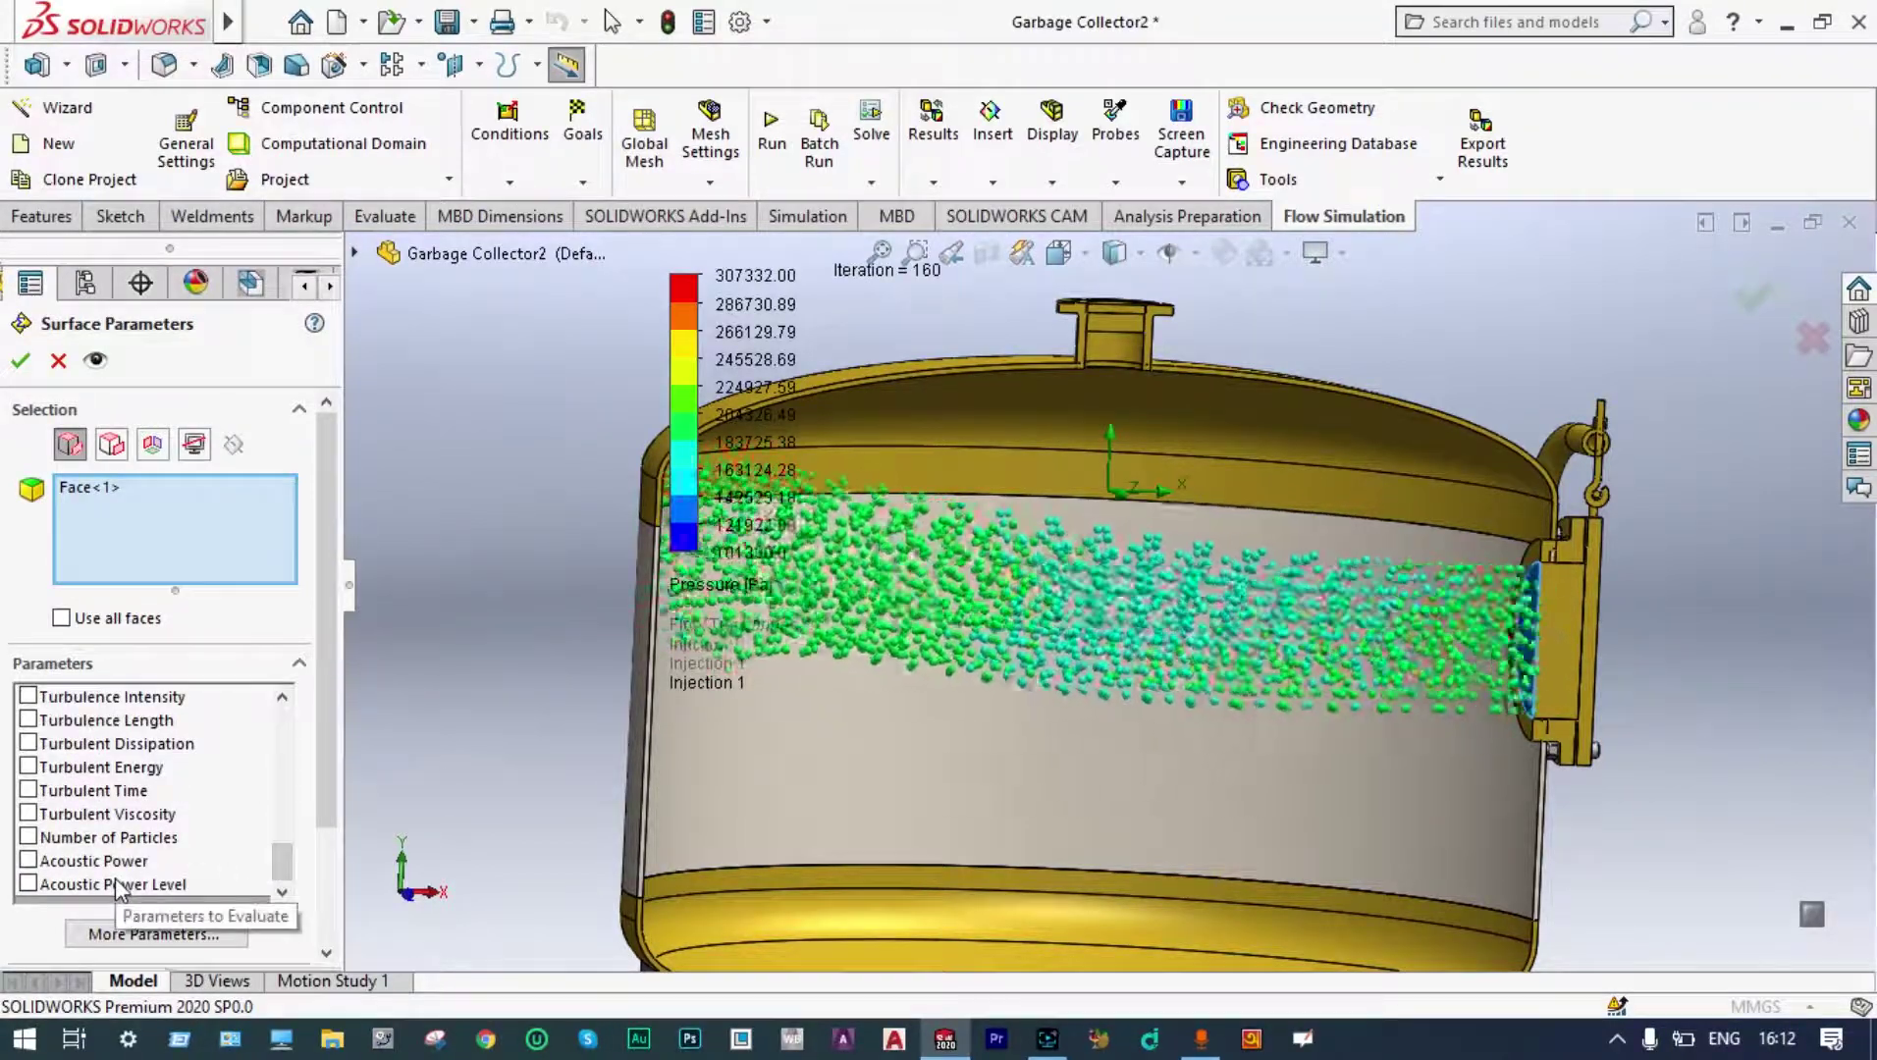
left_click(29, 838)
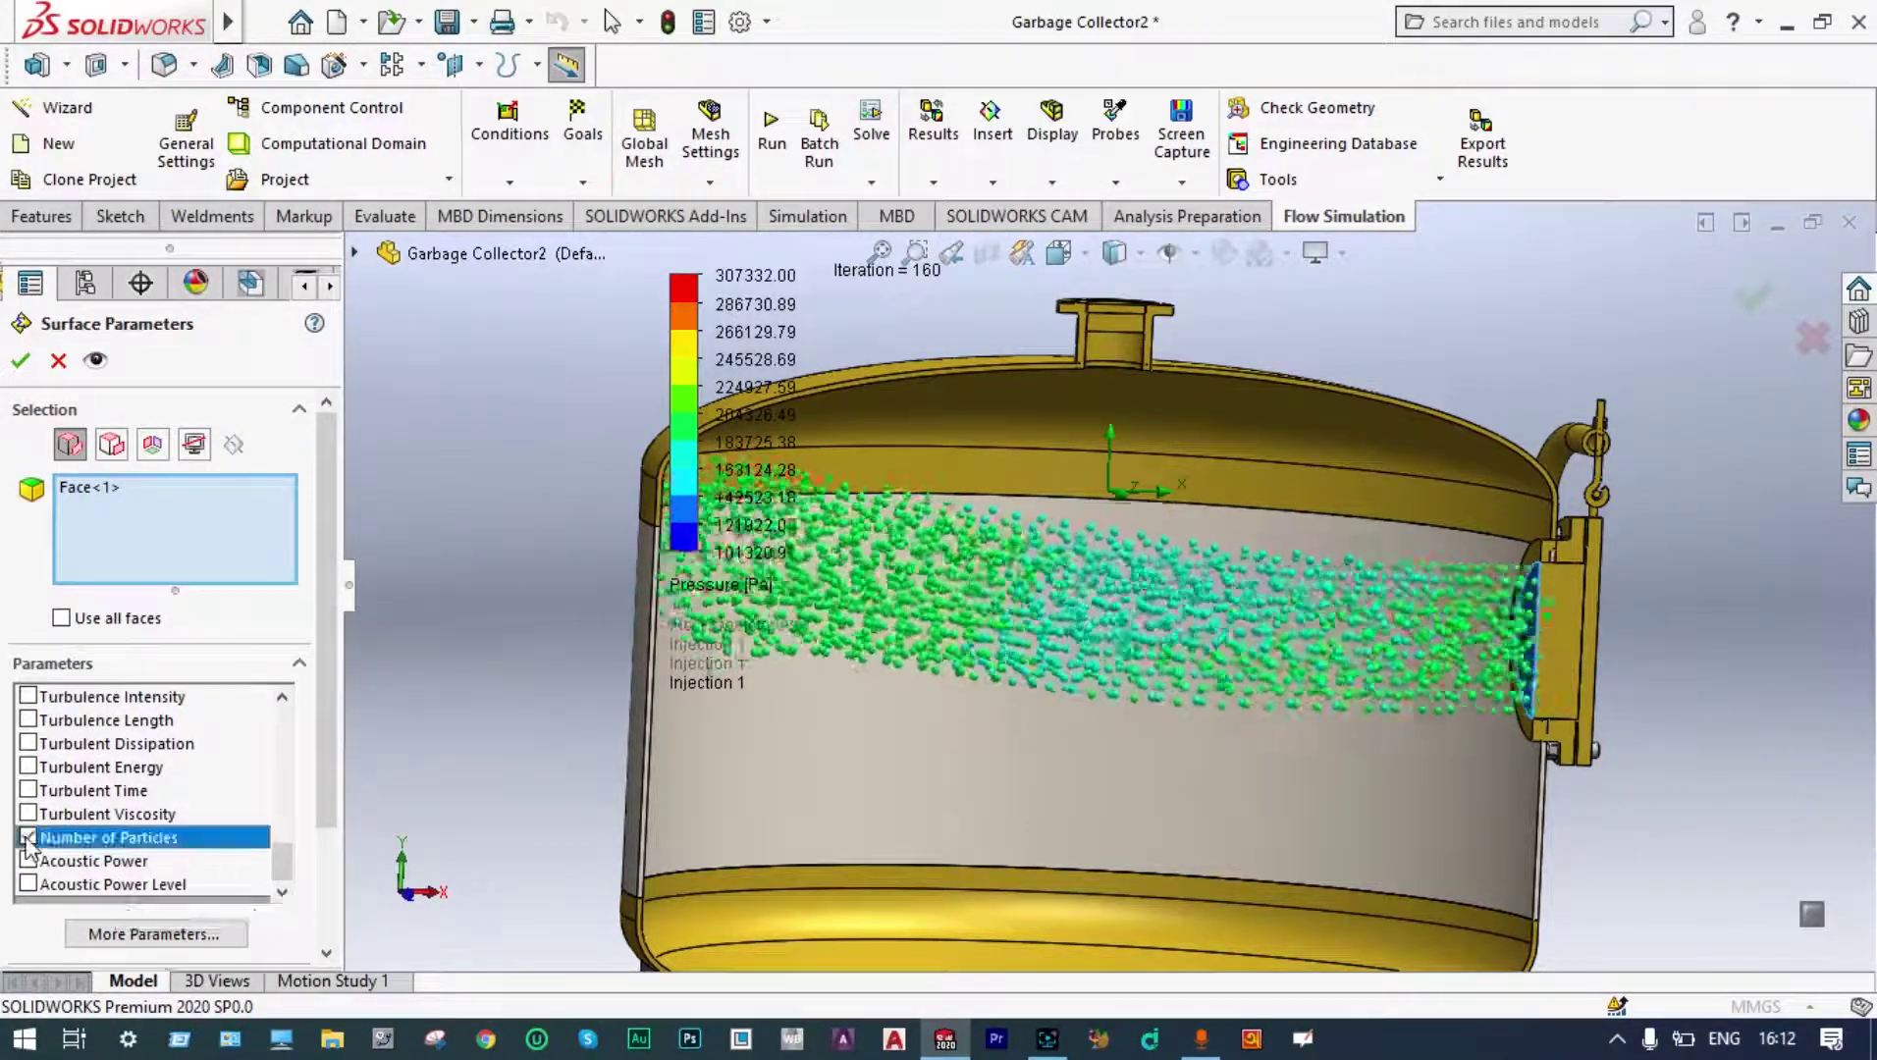
Show the Number of Particles for the inner face of the top nozzle and accept the surface parameters.
middle_click_drag(506, 606, 883, 491)
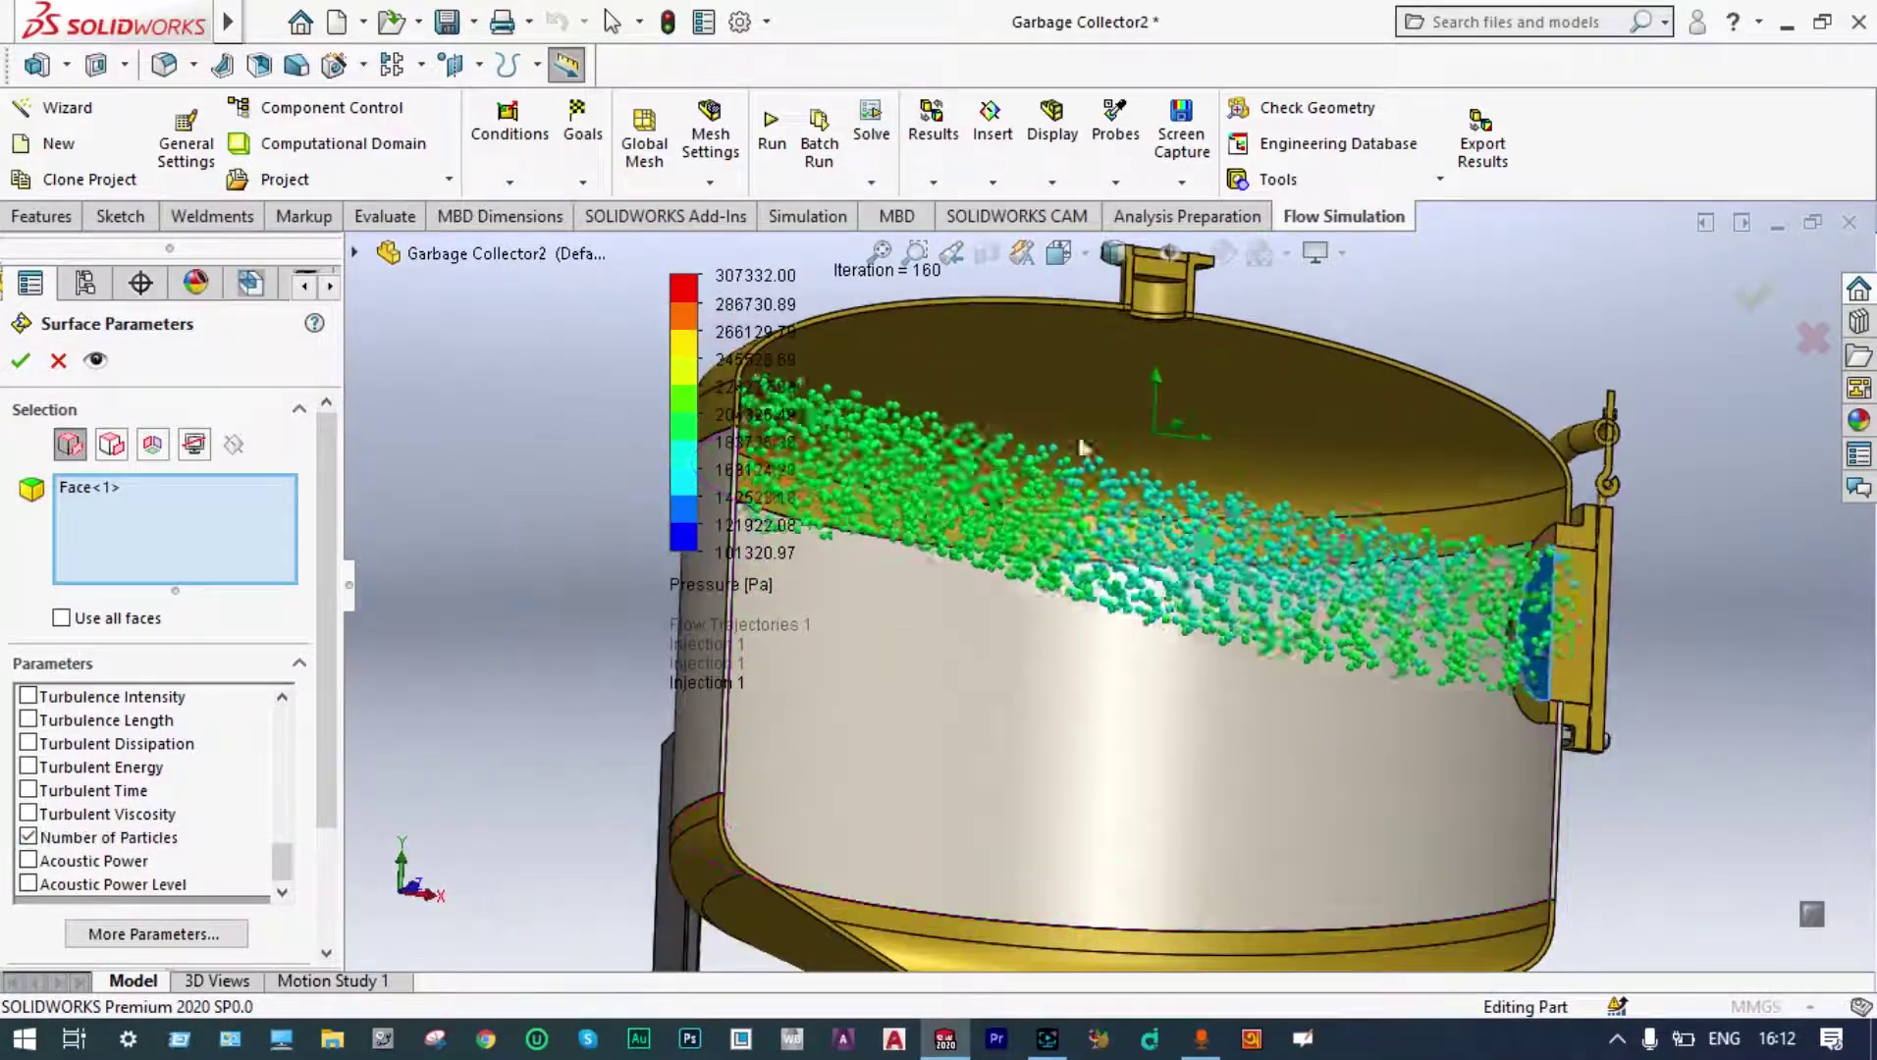
scroll(981, 452, "up", 3)
middle_click_drag(982, 452, 1215, 392)
scroll(1215, 393, "down", 10)
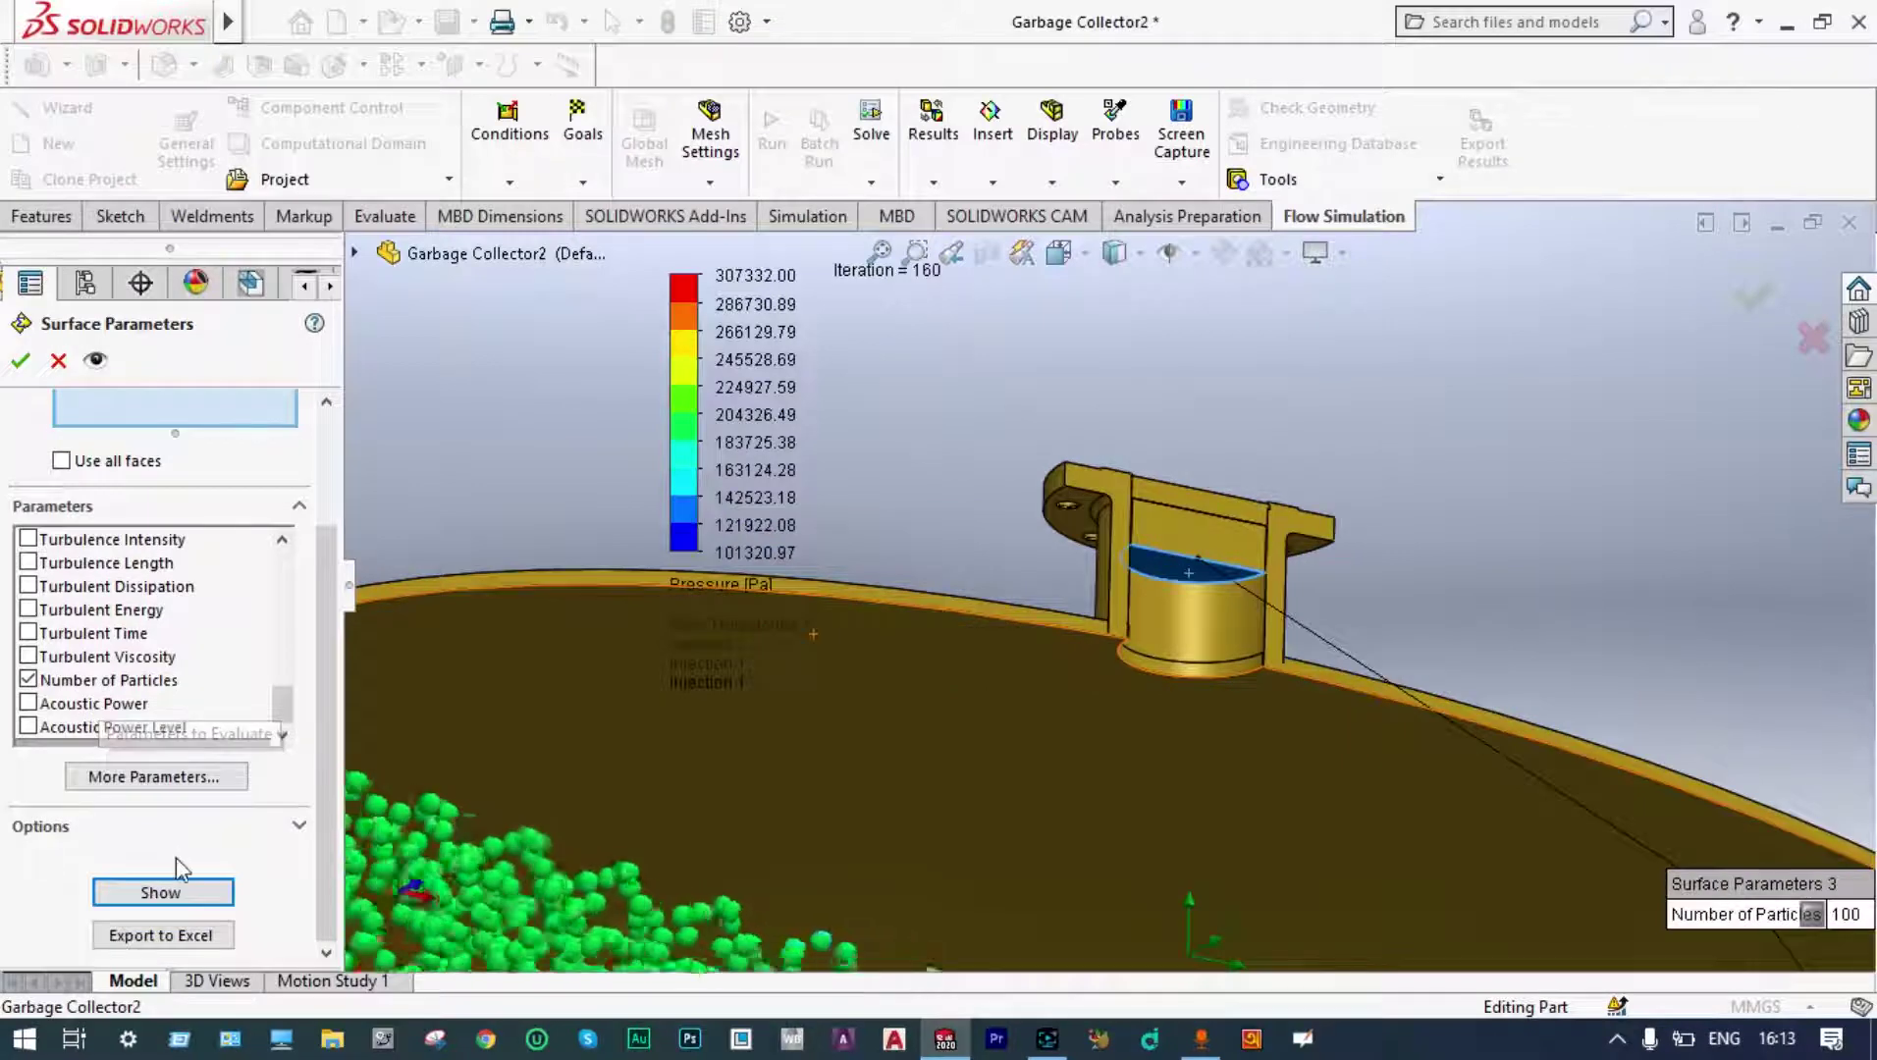
left_click(182, 897)
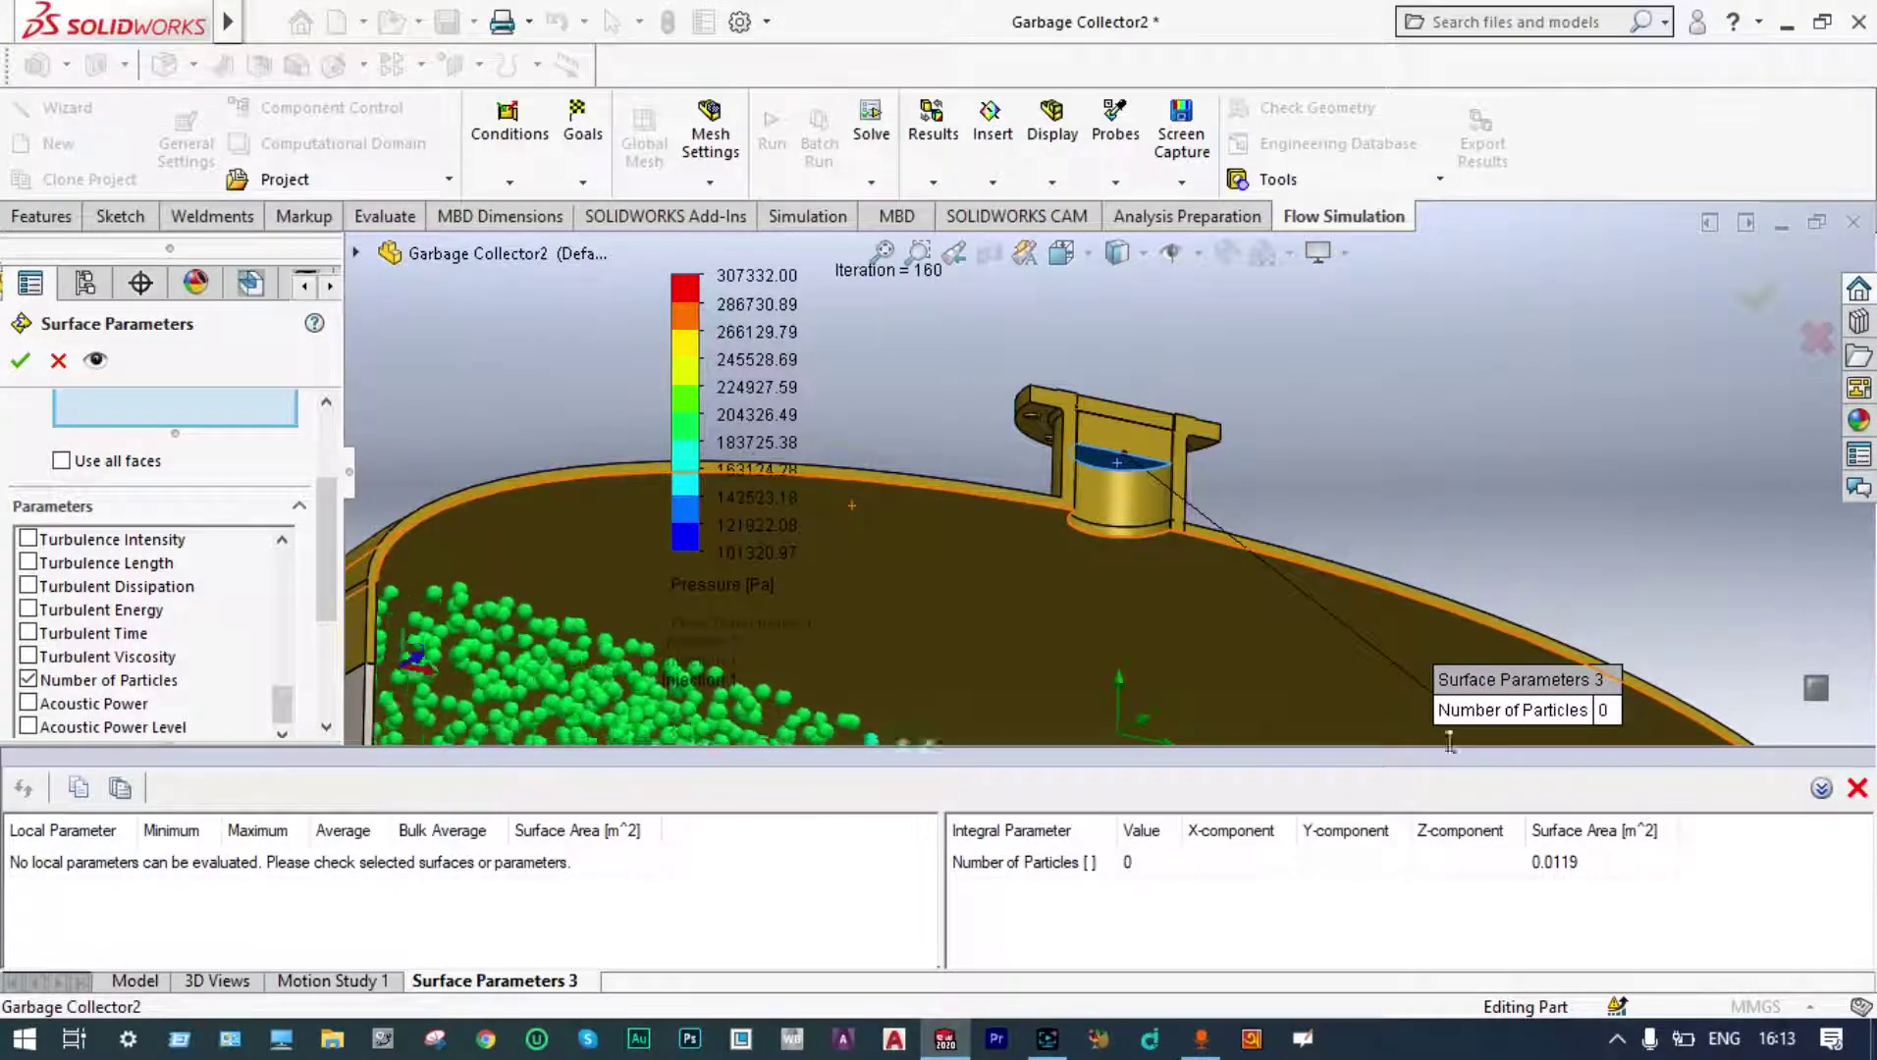
left_click(1758, 304)
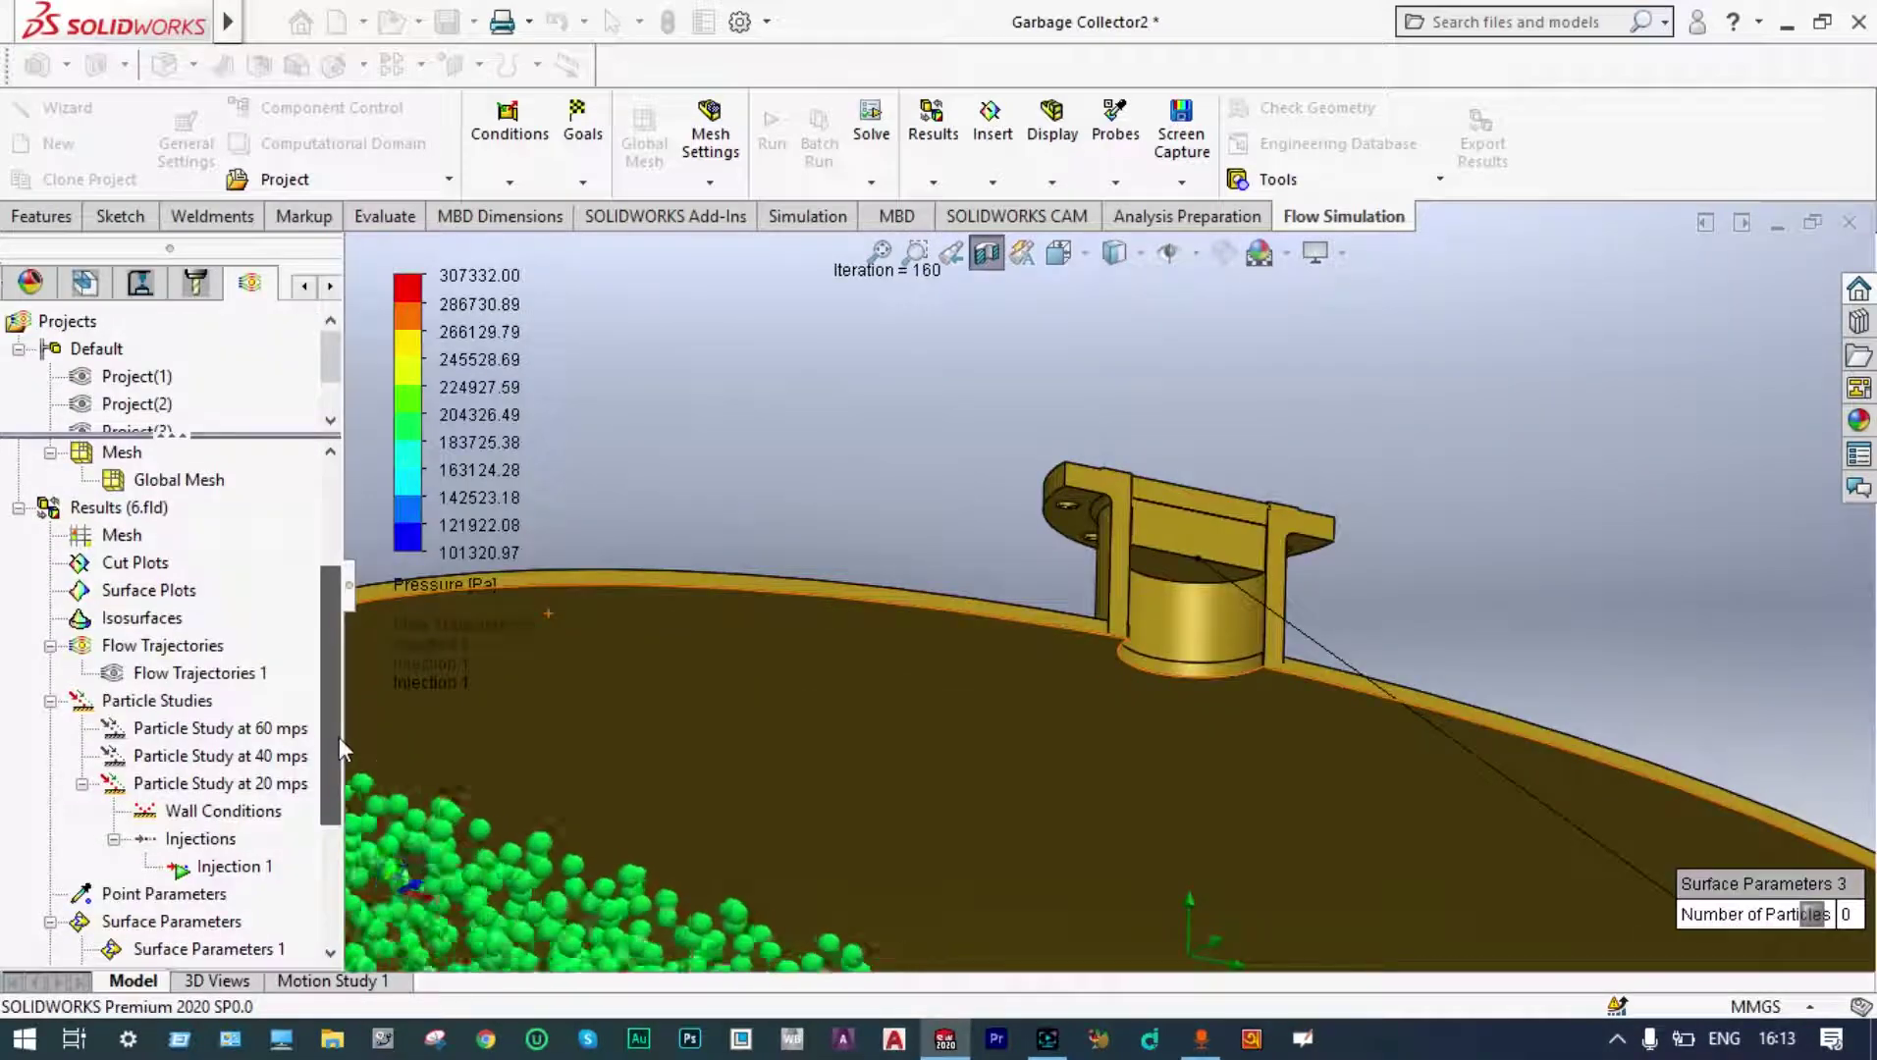
Clear and hide the 20 mps study's Injection 1 and hide the Surface Parameters 3 result.
right_click(233, 864)
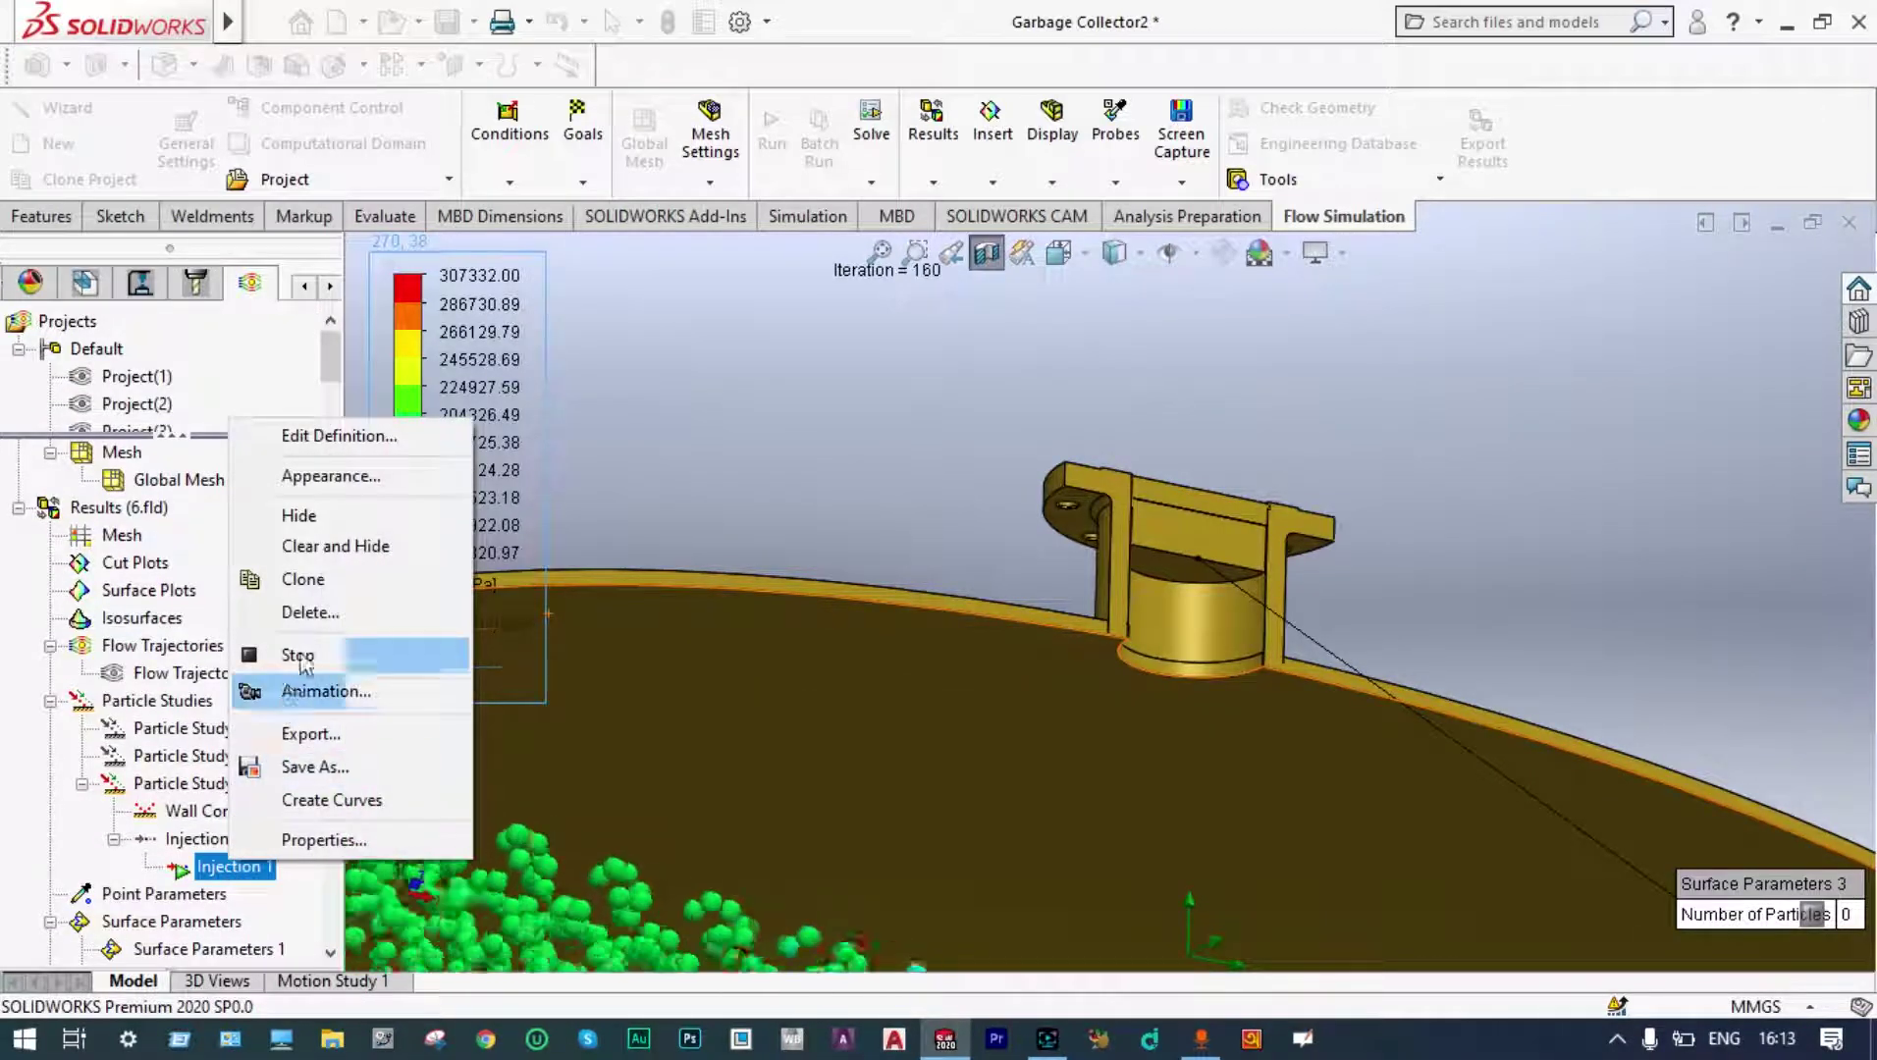
left_click(358, 546)
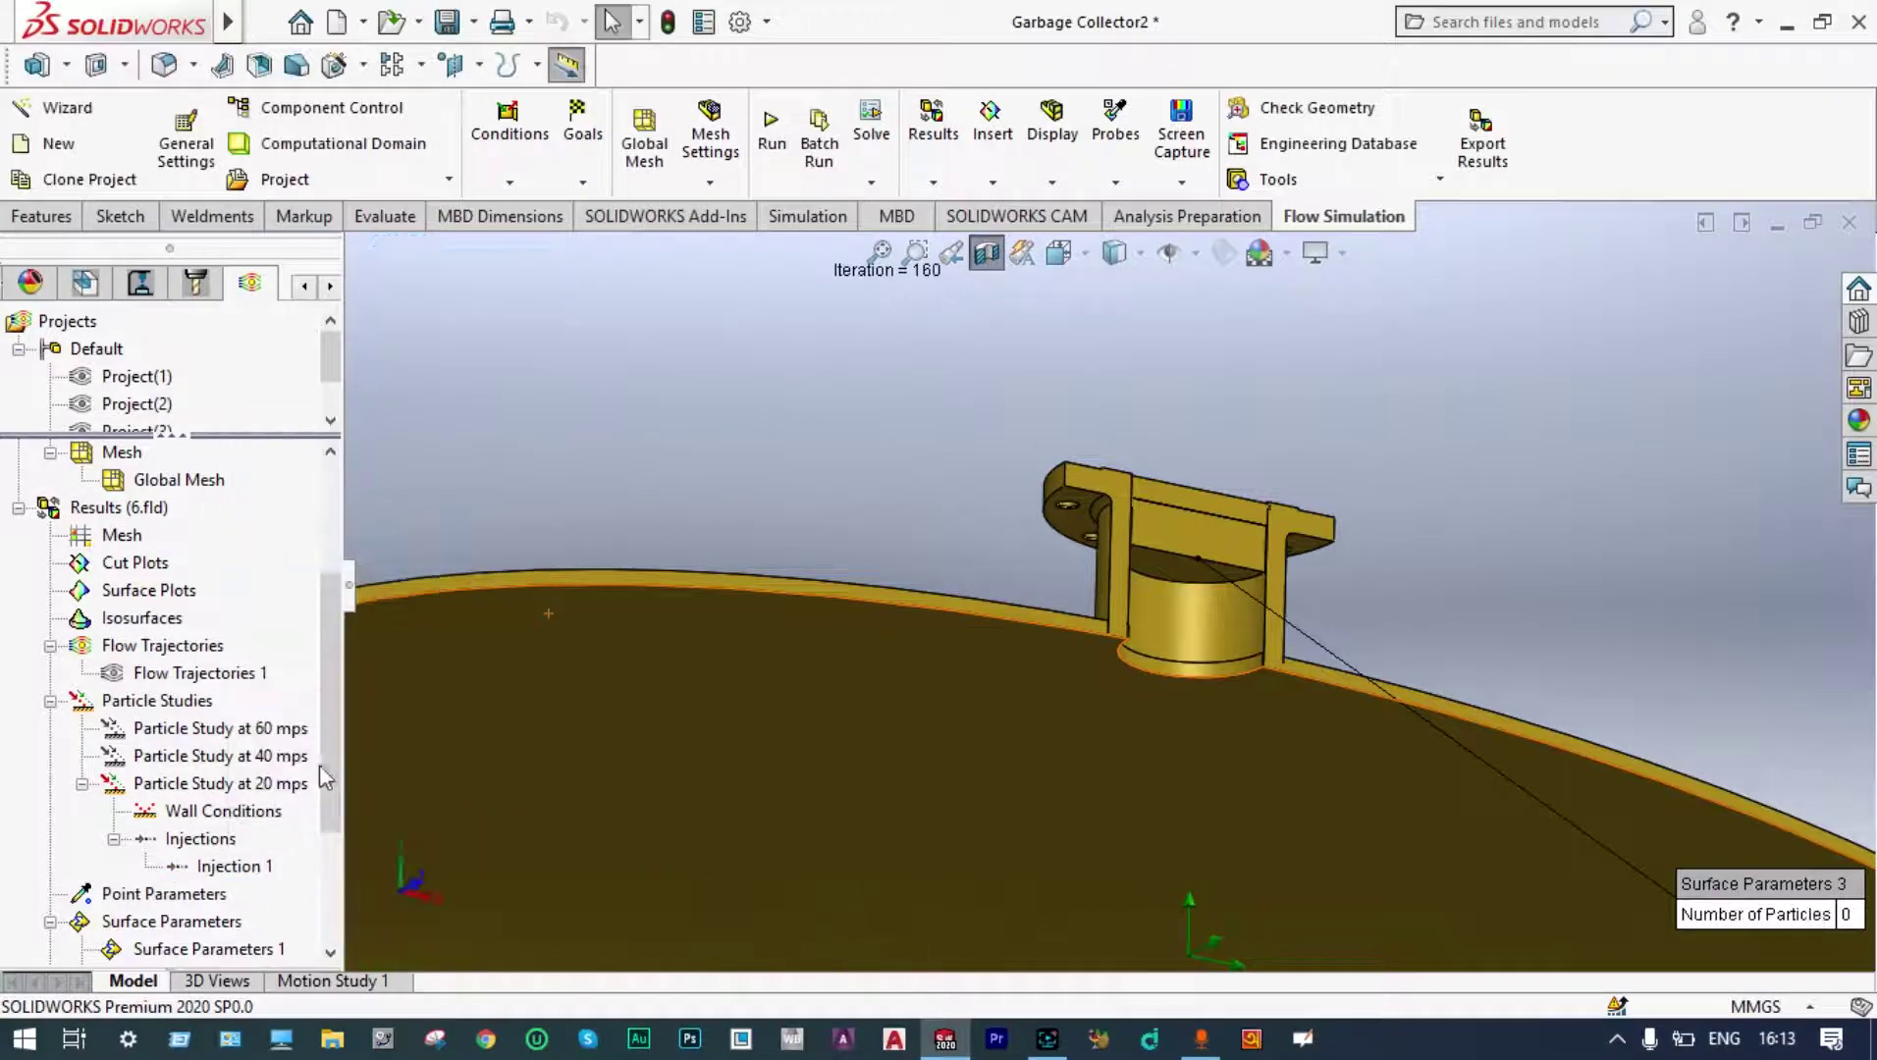
scroll(321, 786, "down", 2)
left_click(209, 837)
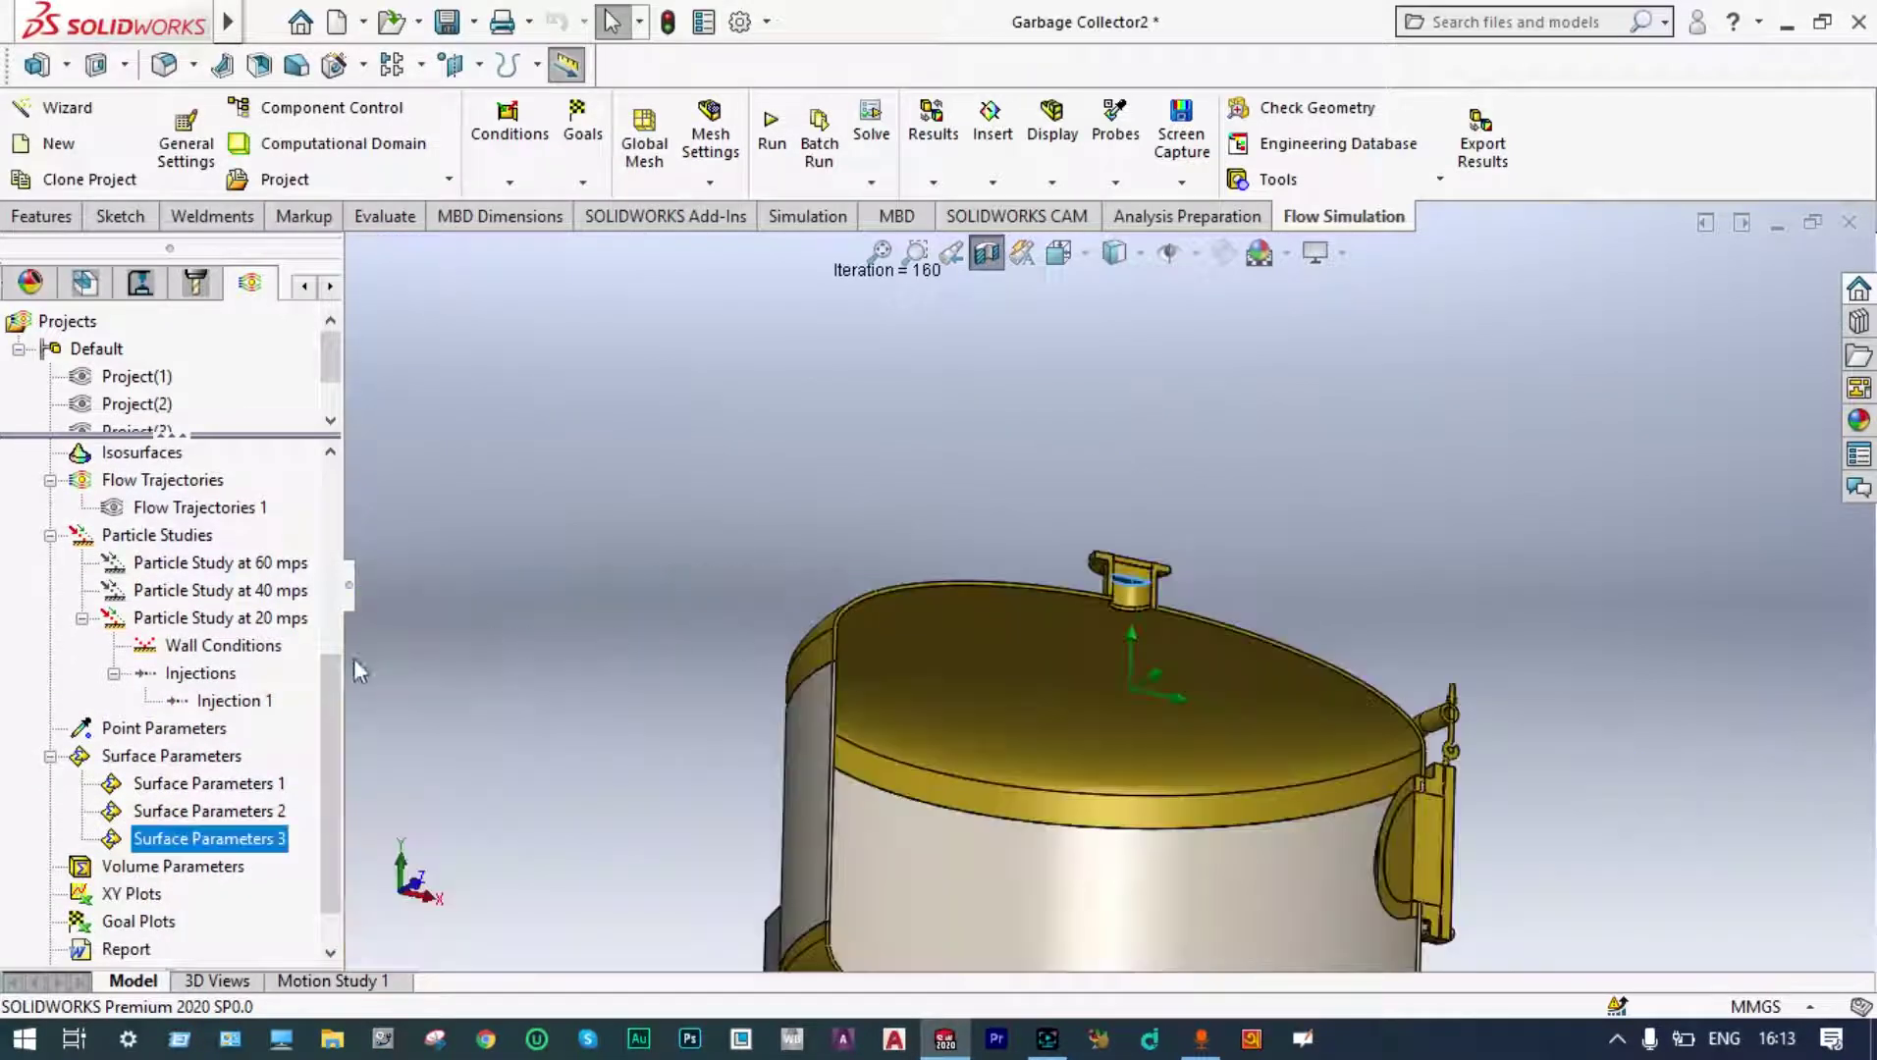
Edit the Inlet Velocity 1 boundary condition, run a new flow calculation, and close the solver once it finishes.
scroll(334, 629, "up", 5)
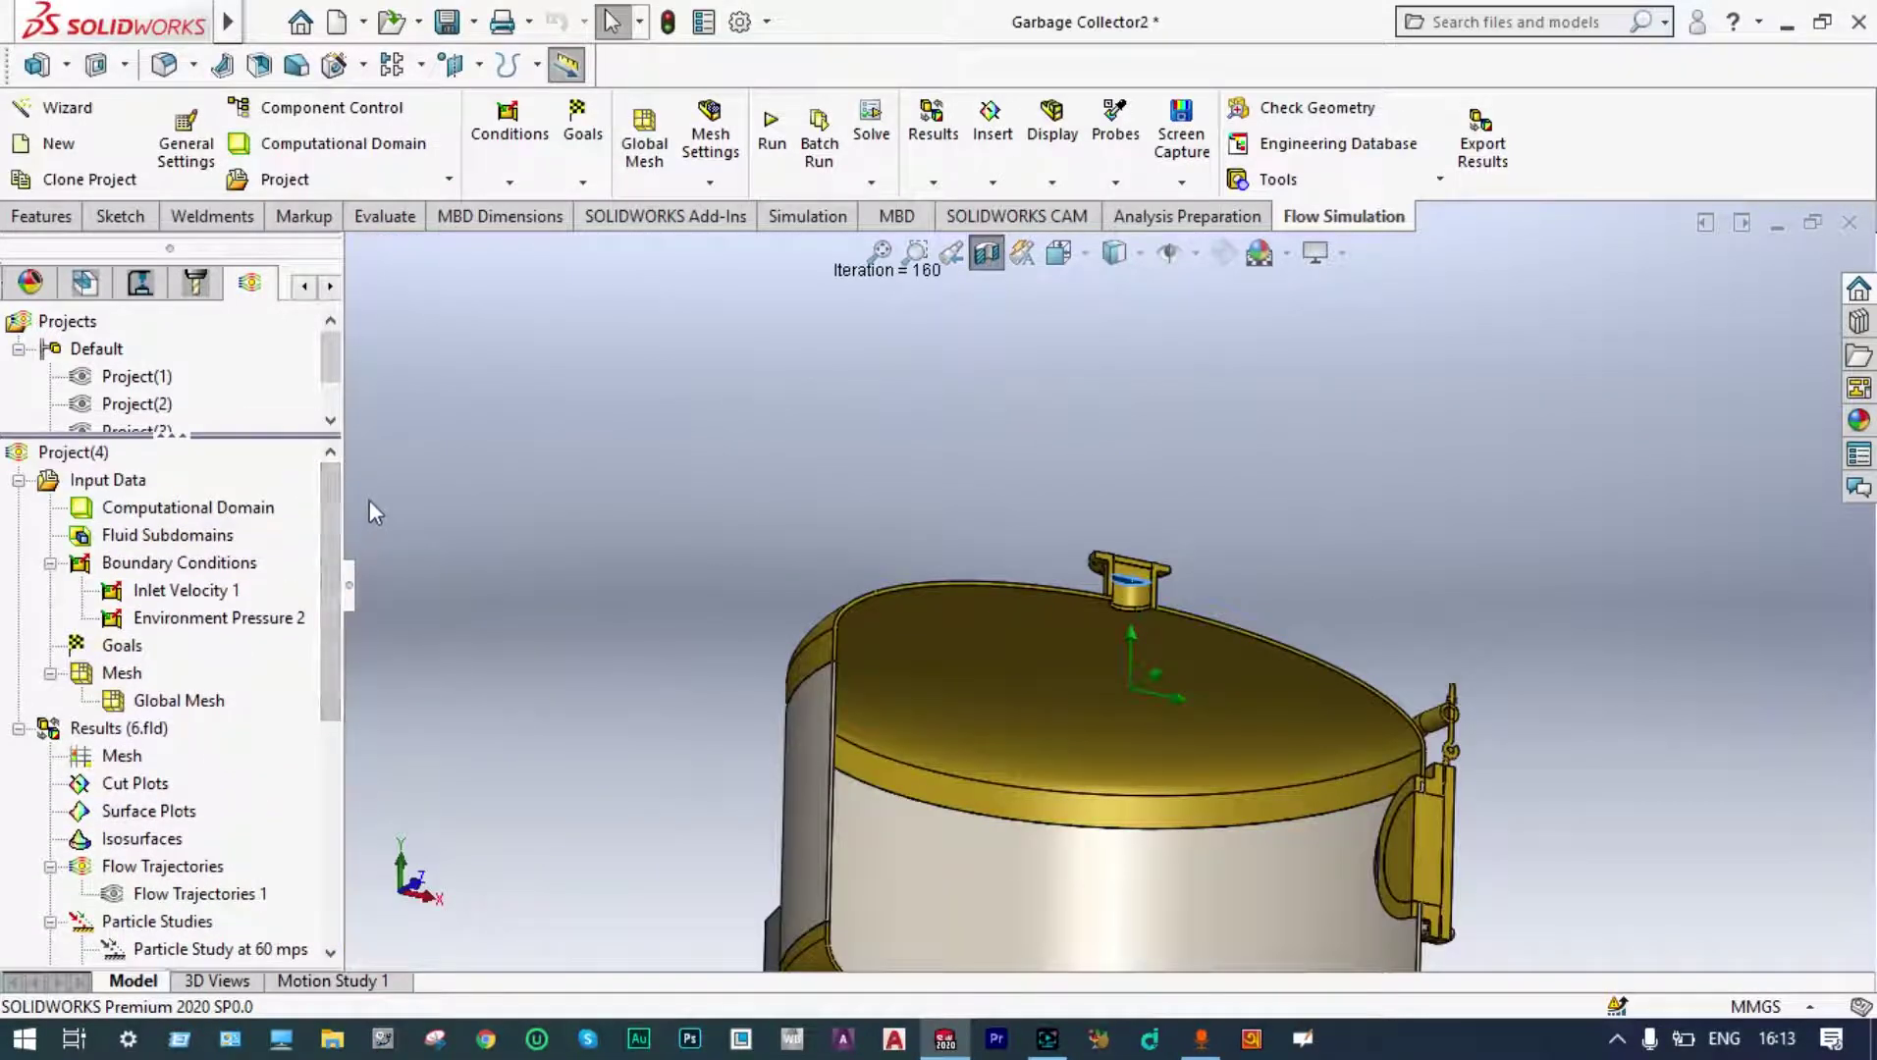
right_click(222, 595)
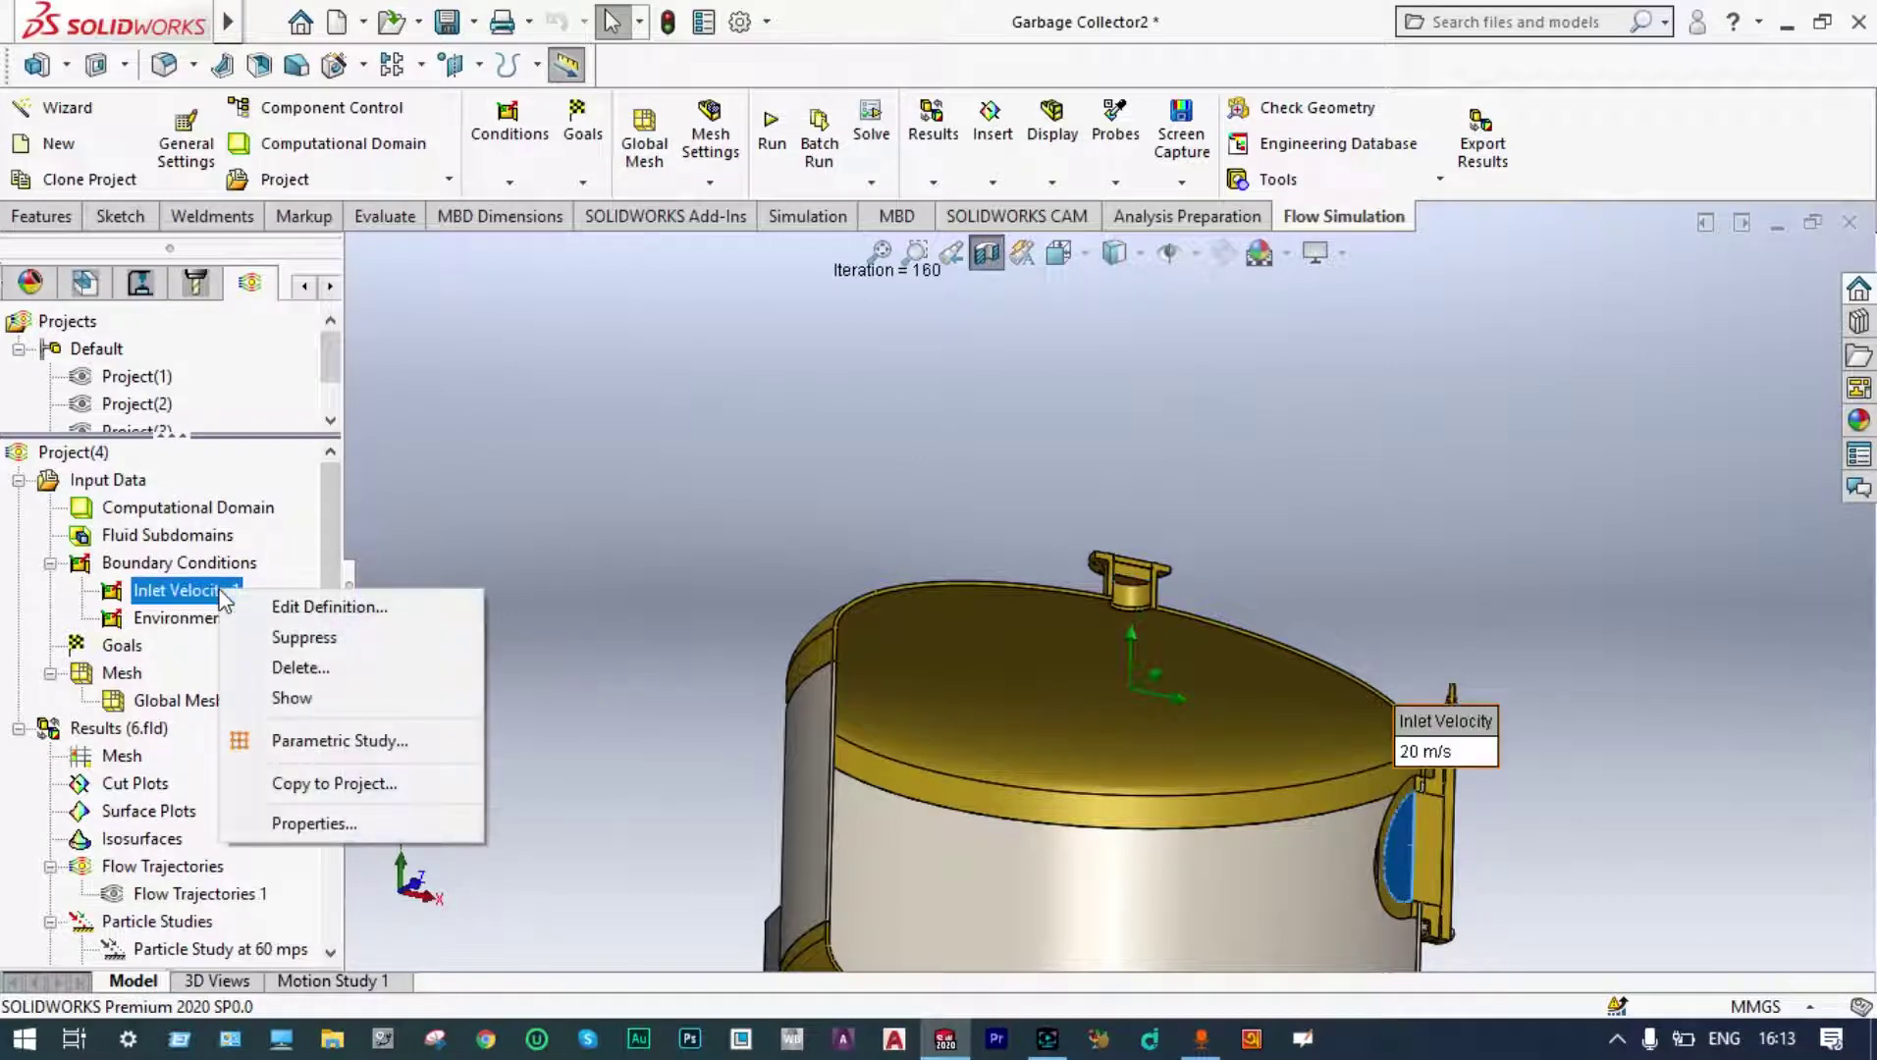
left_click(276, 608)
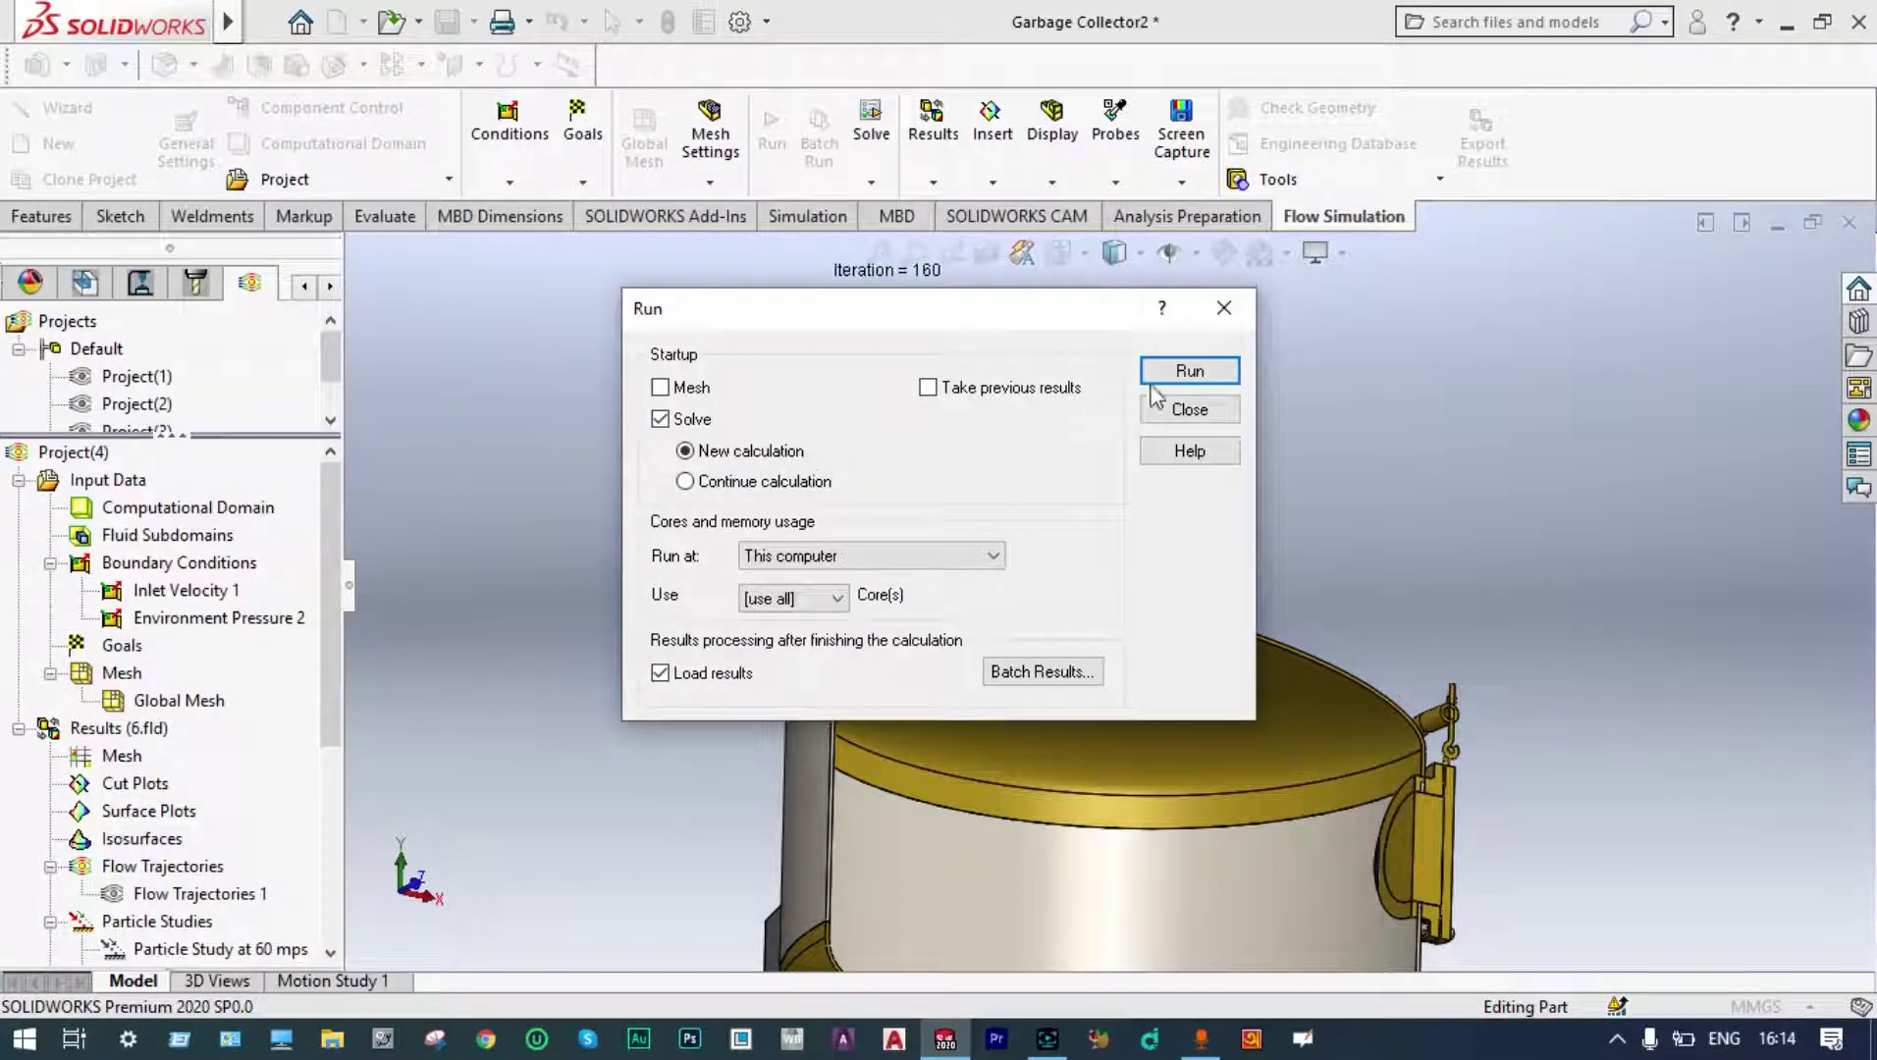
left_click(1185, 374)
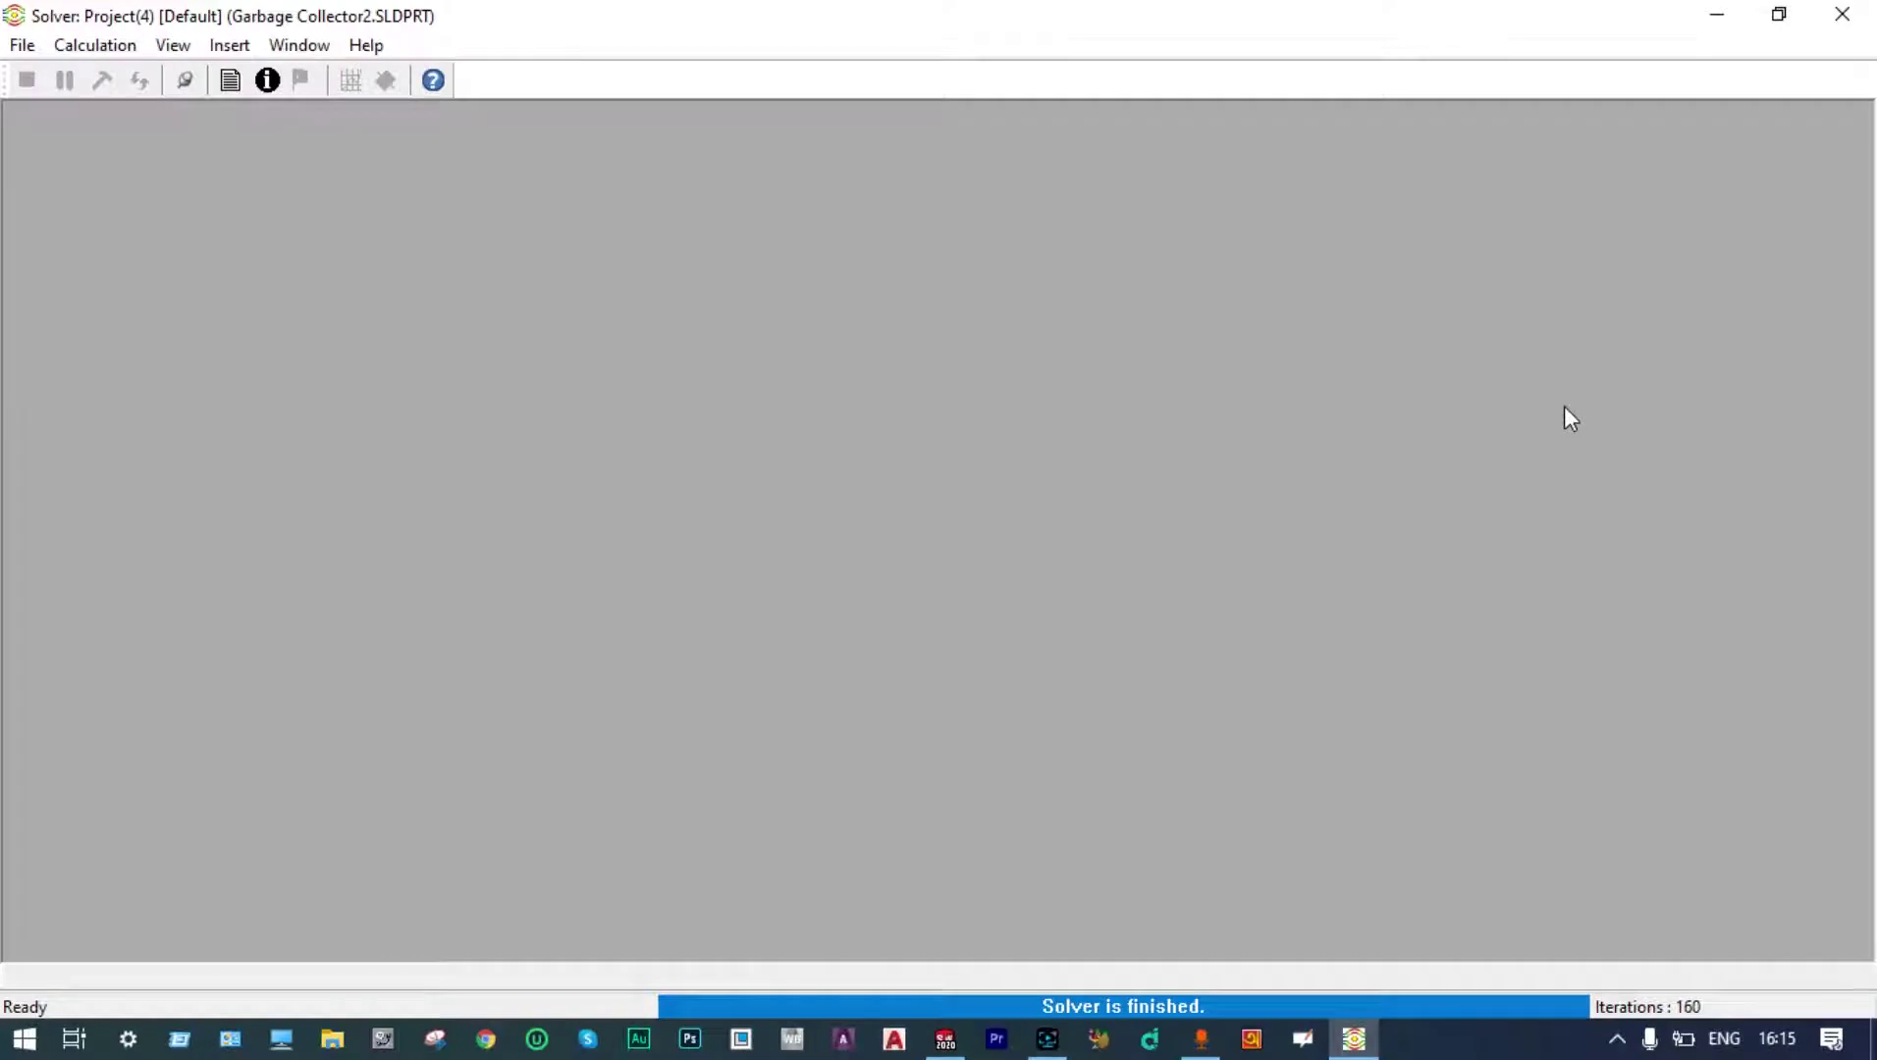
left_click(1842, 14)
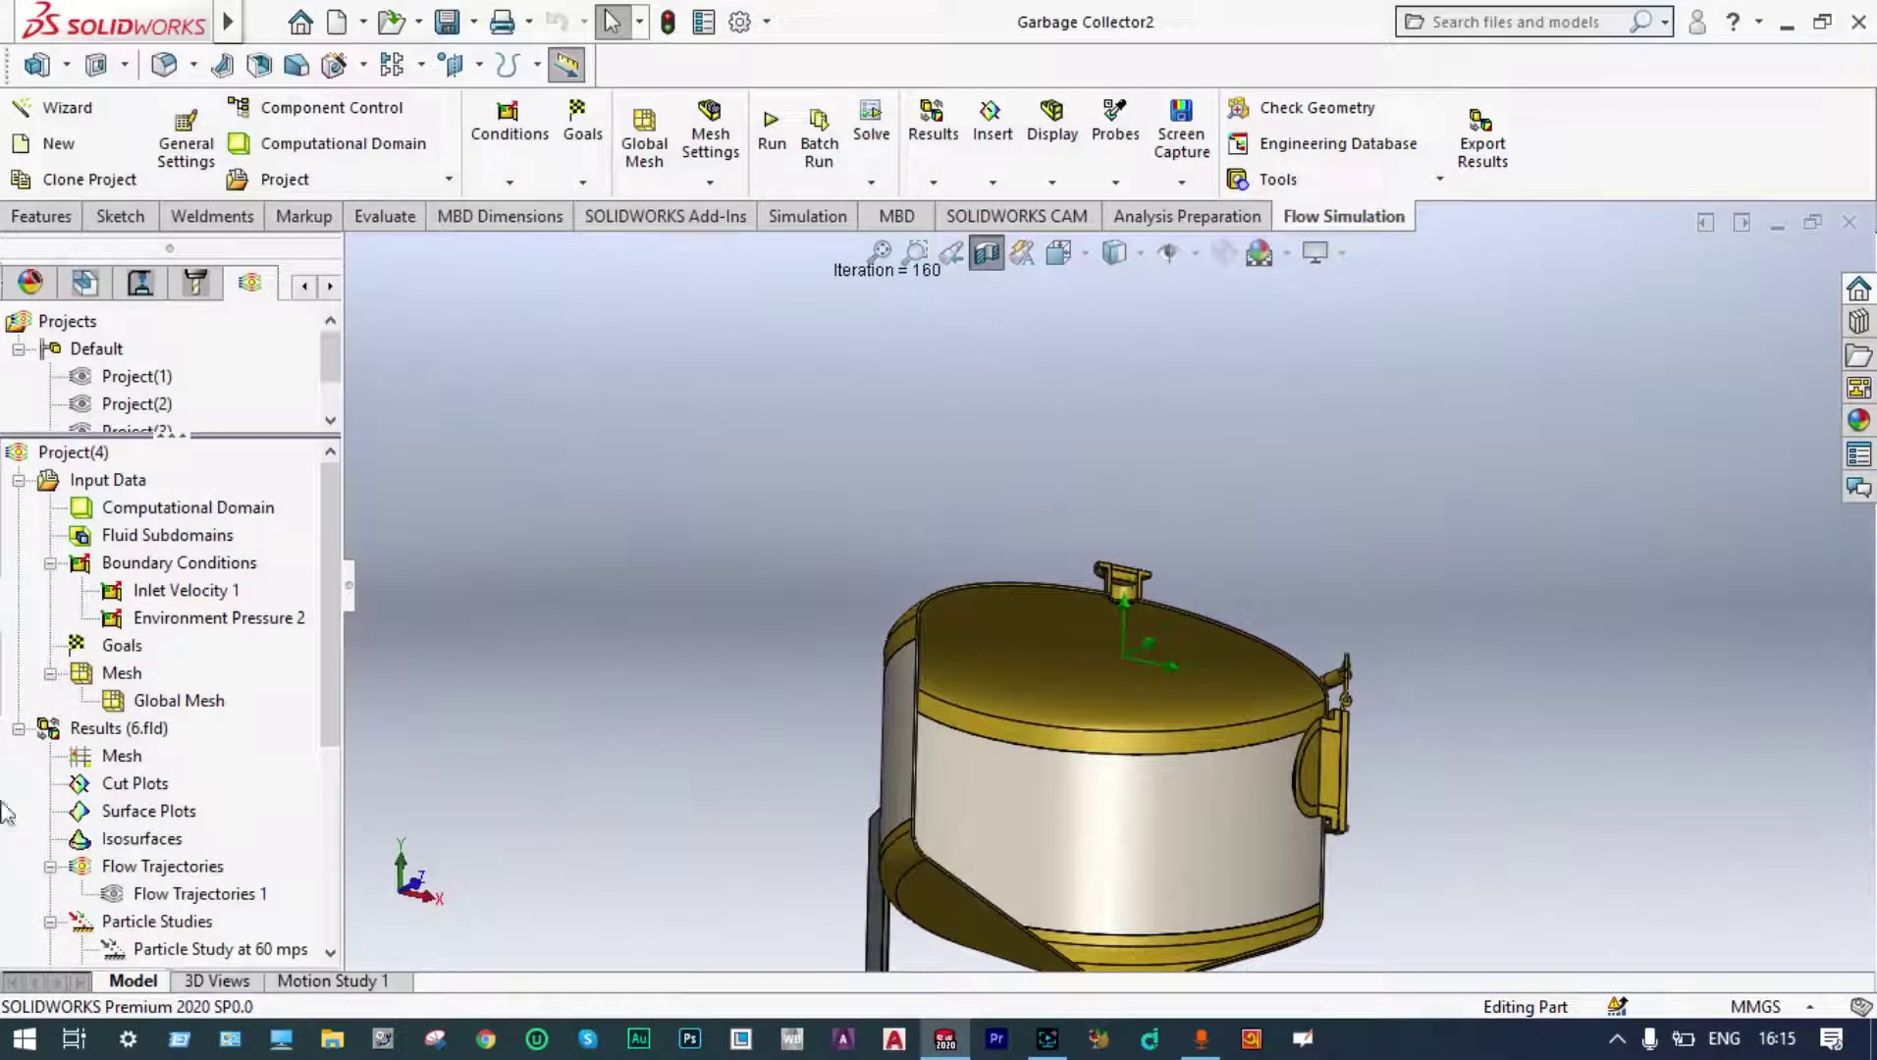
Create a new particle study named "Particle Study at 30 mps".
left_click_drag(330, 656, 356, 825)
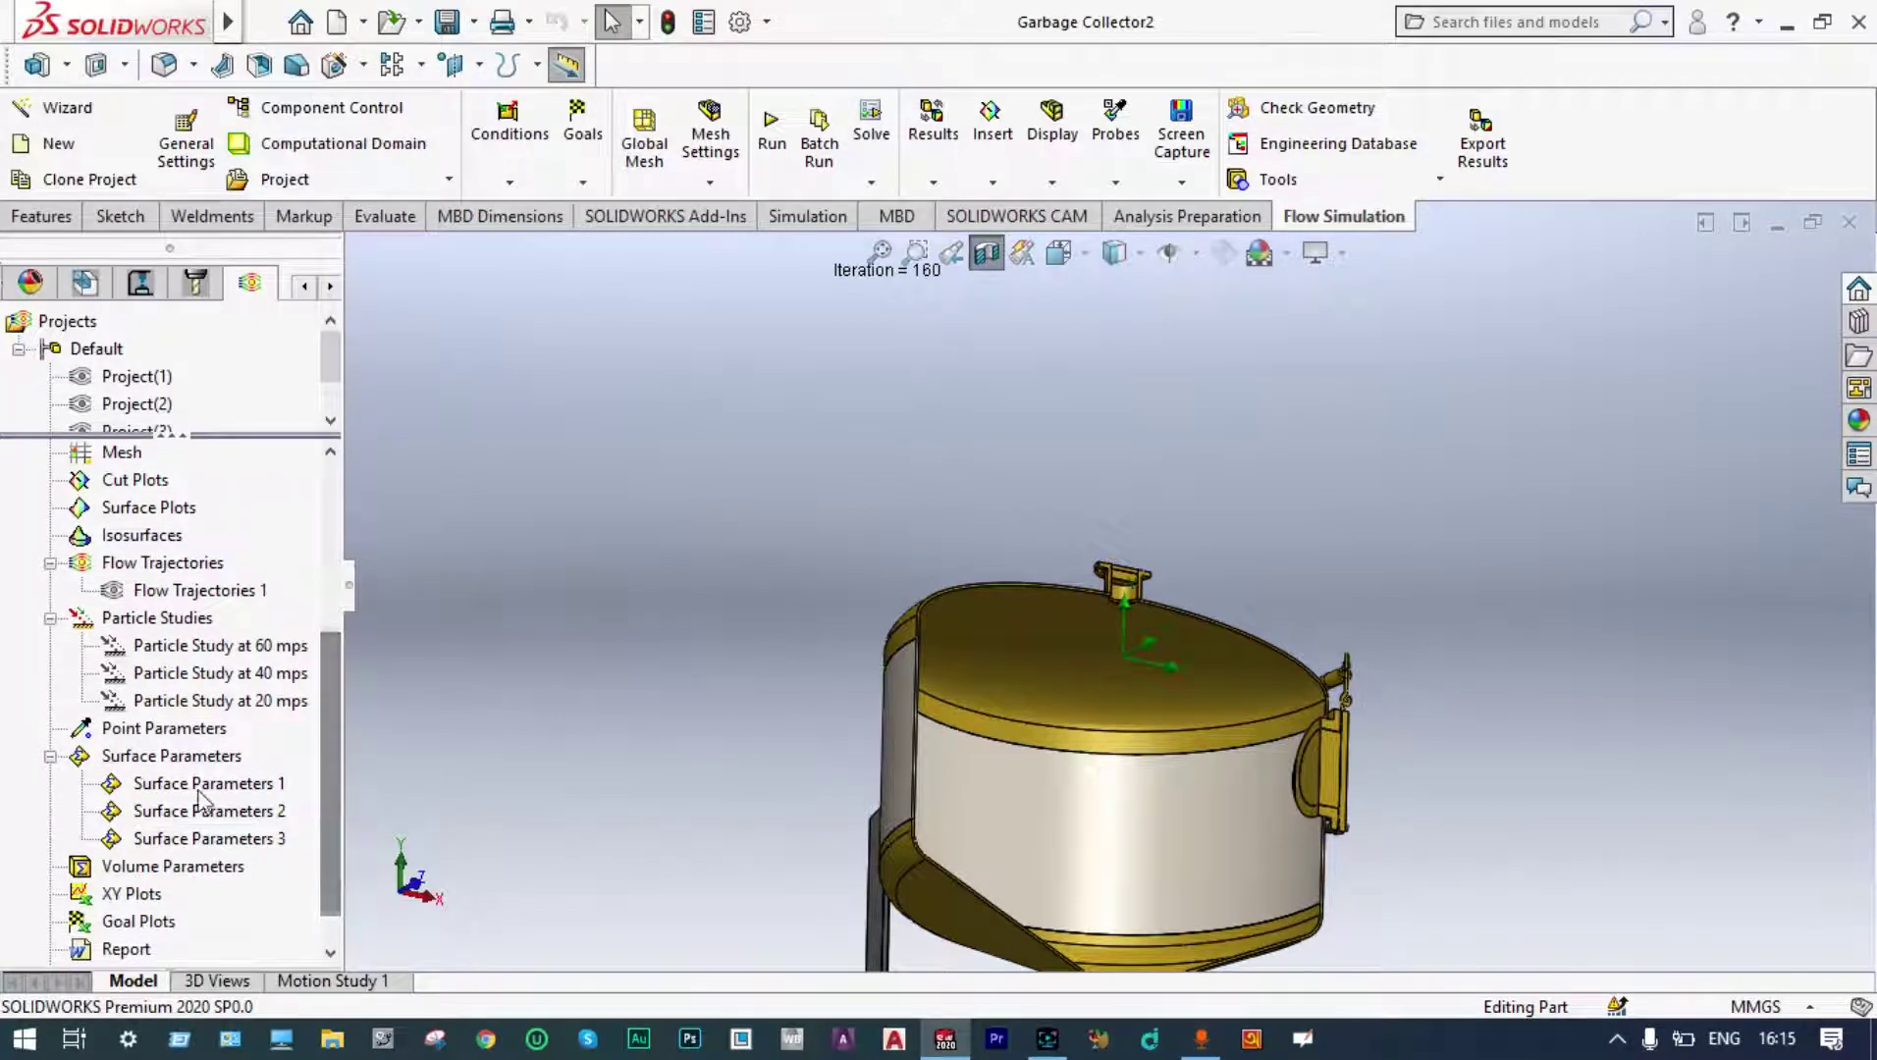
right_click(180, 627)
left_click(204, 639)
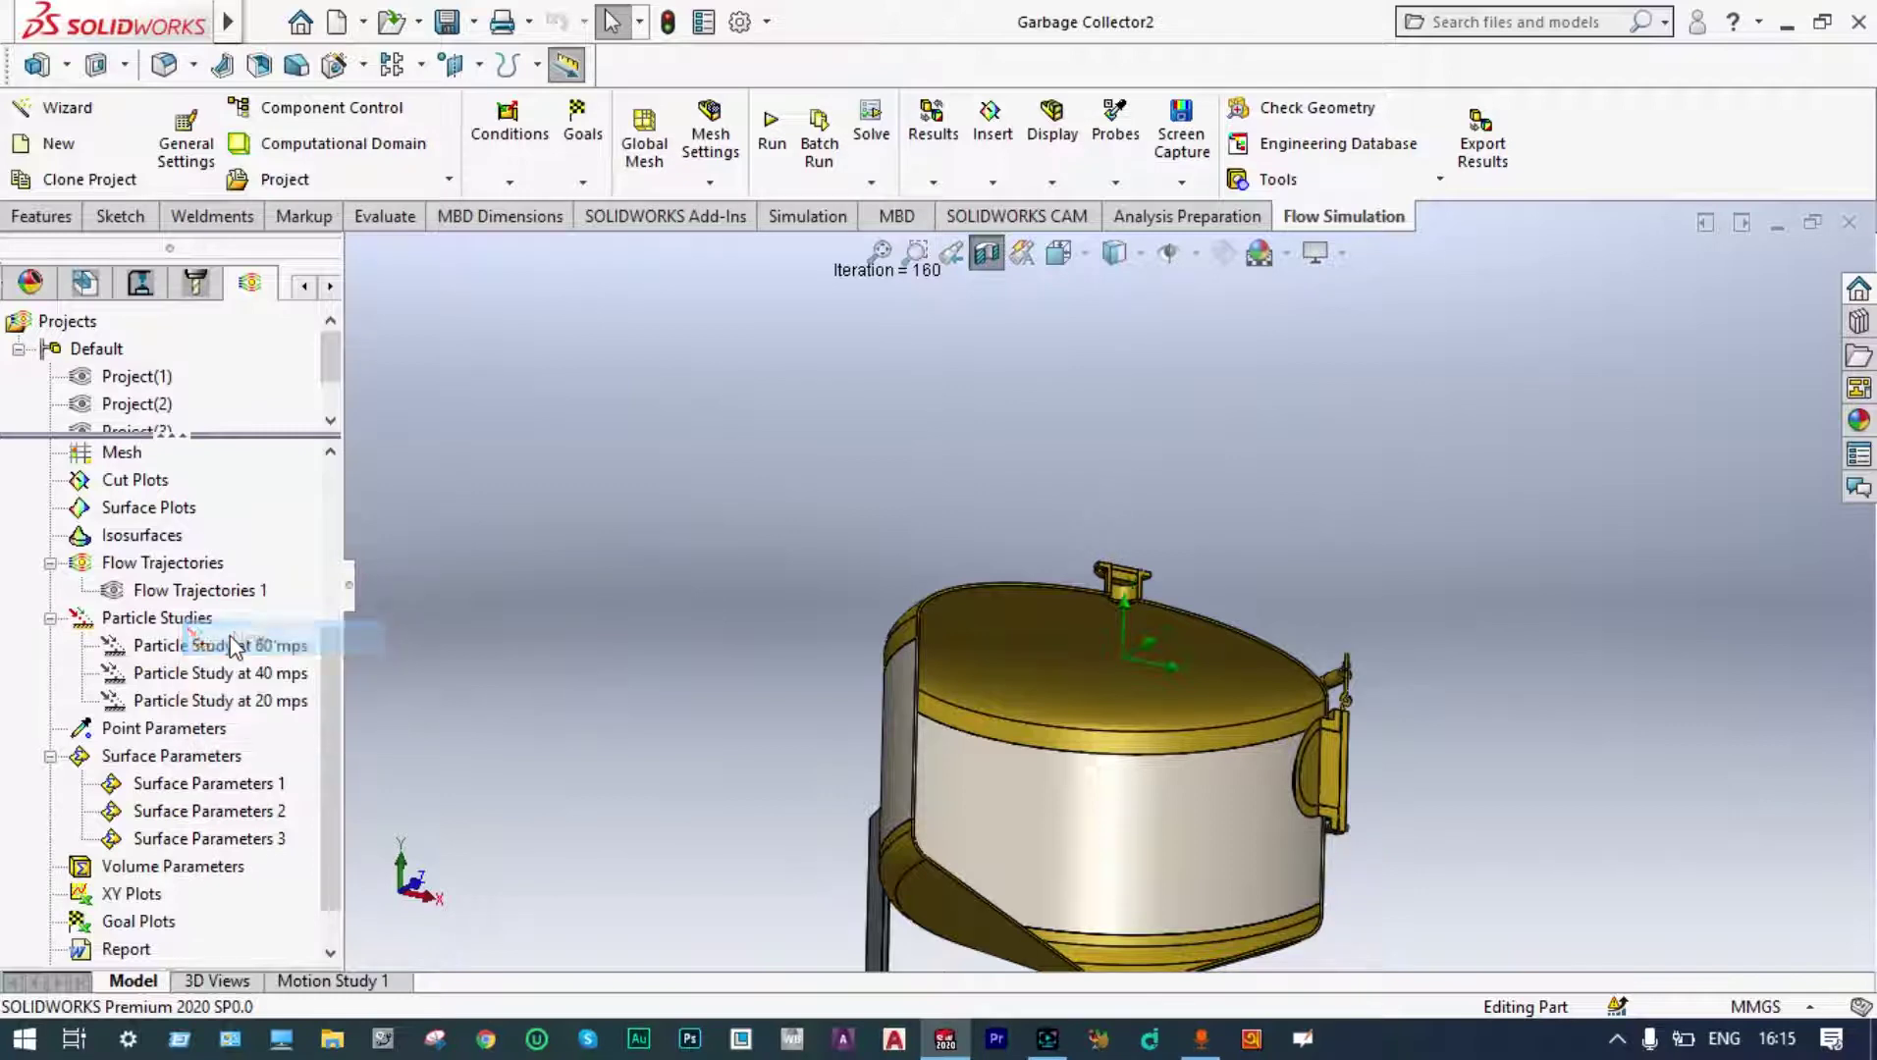
left_click(143, 678)
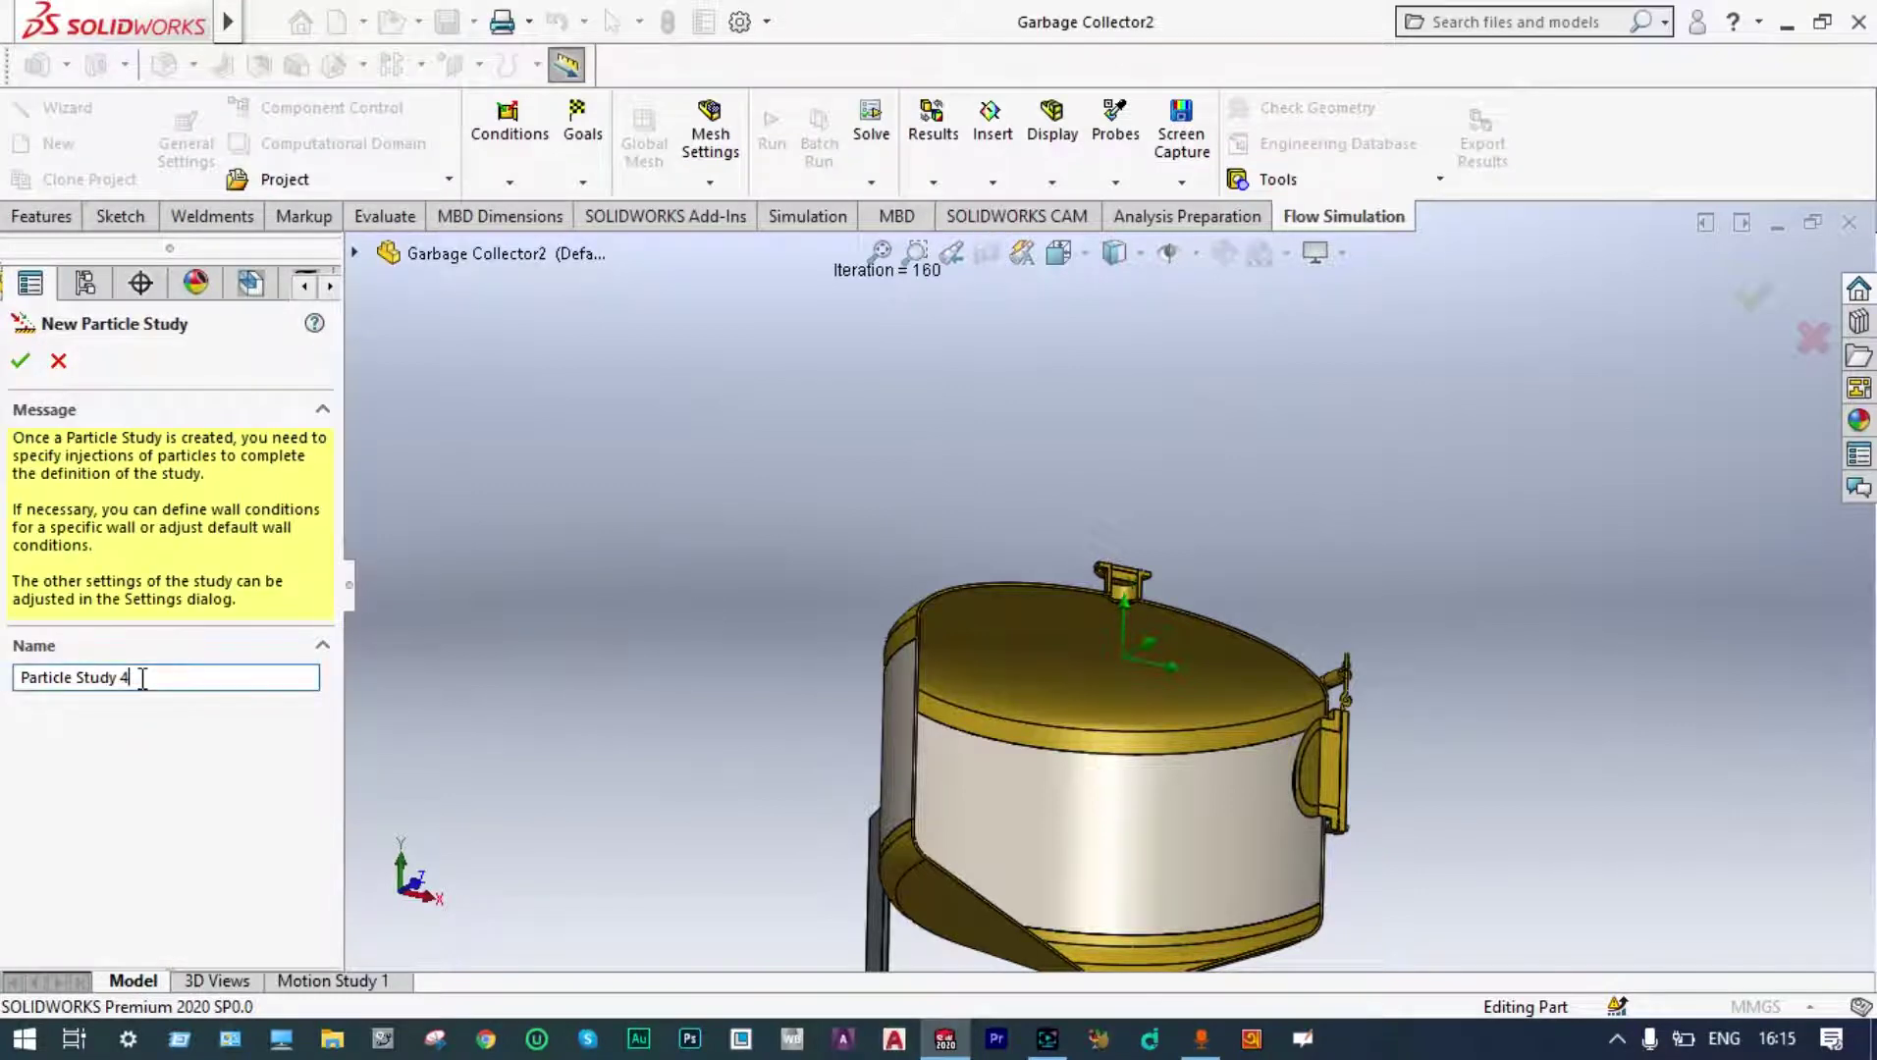
type("at 30 mps")
key("Return")
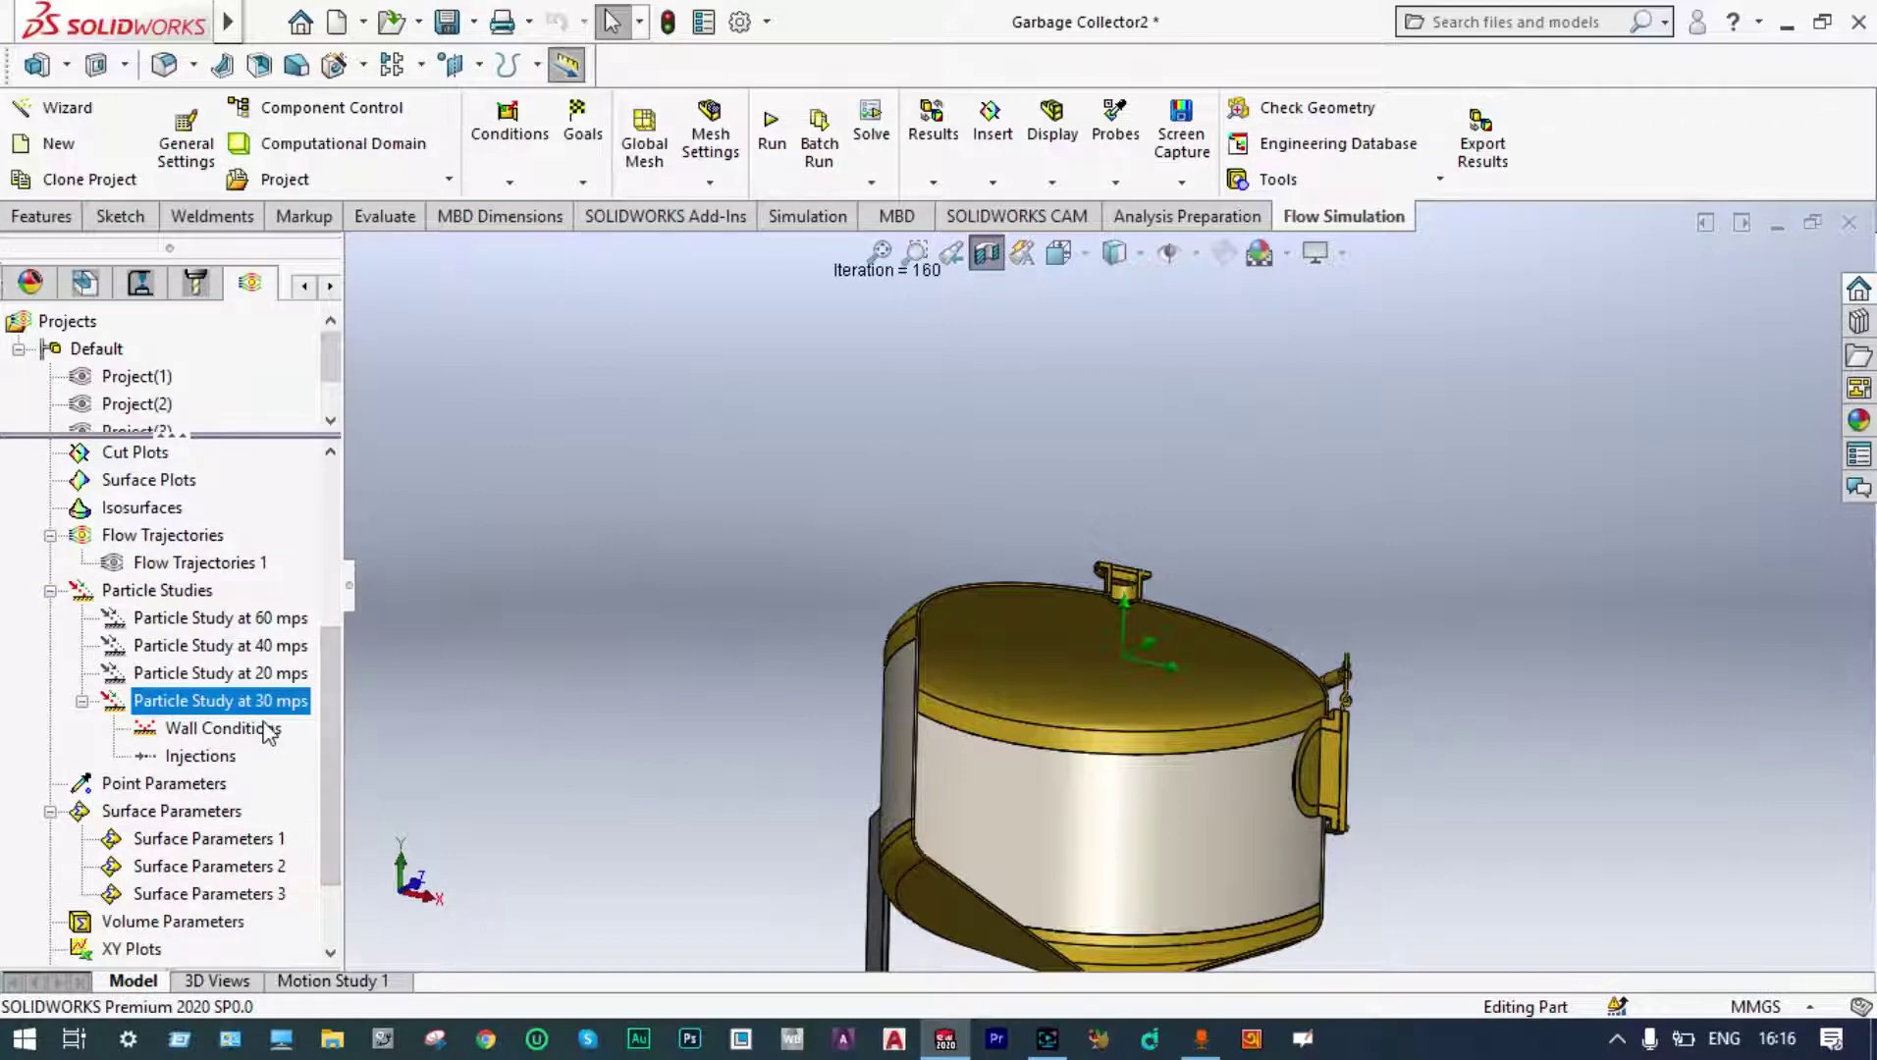
Start a new injection in the 30 mps study with 100 points and solid Aluminum particles.
right_click(209, 764)
left_click(285, 770)
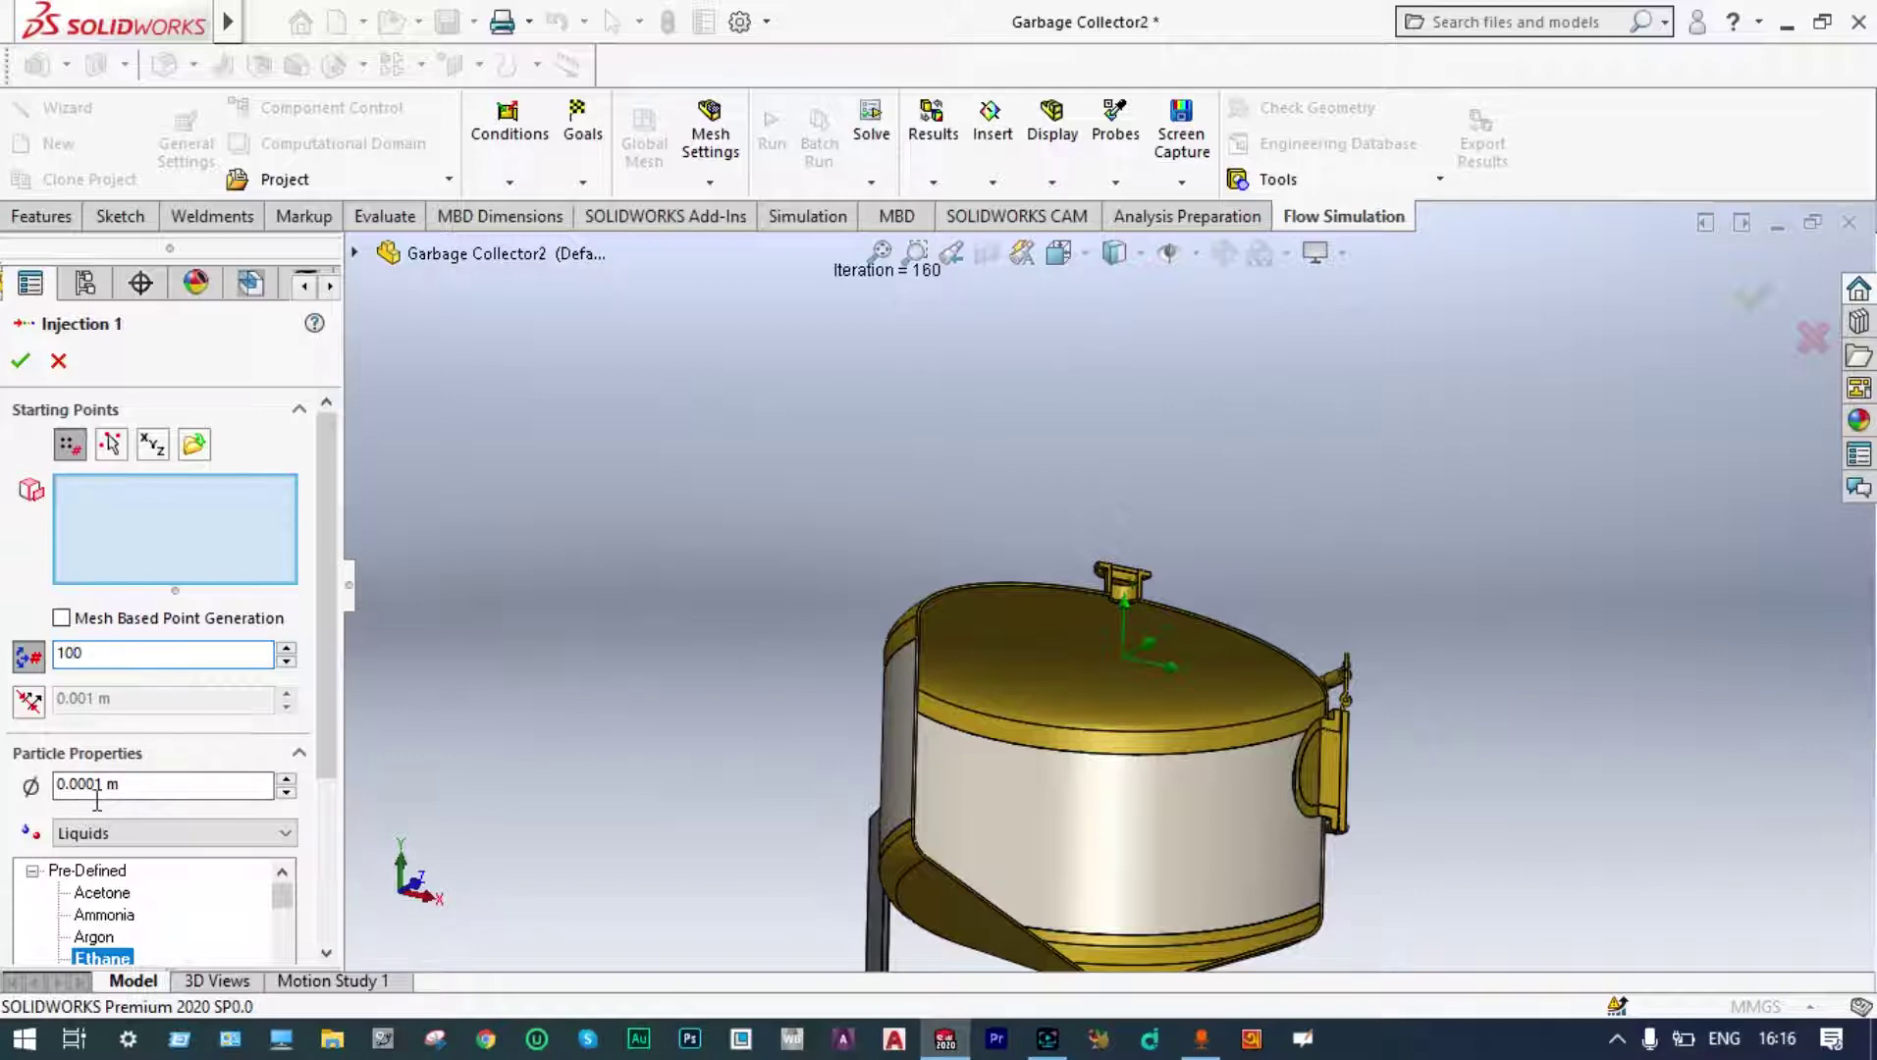
left_click_drag(323, 720, 323, 807)
left_click(263, 699)
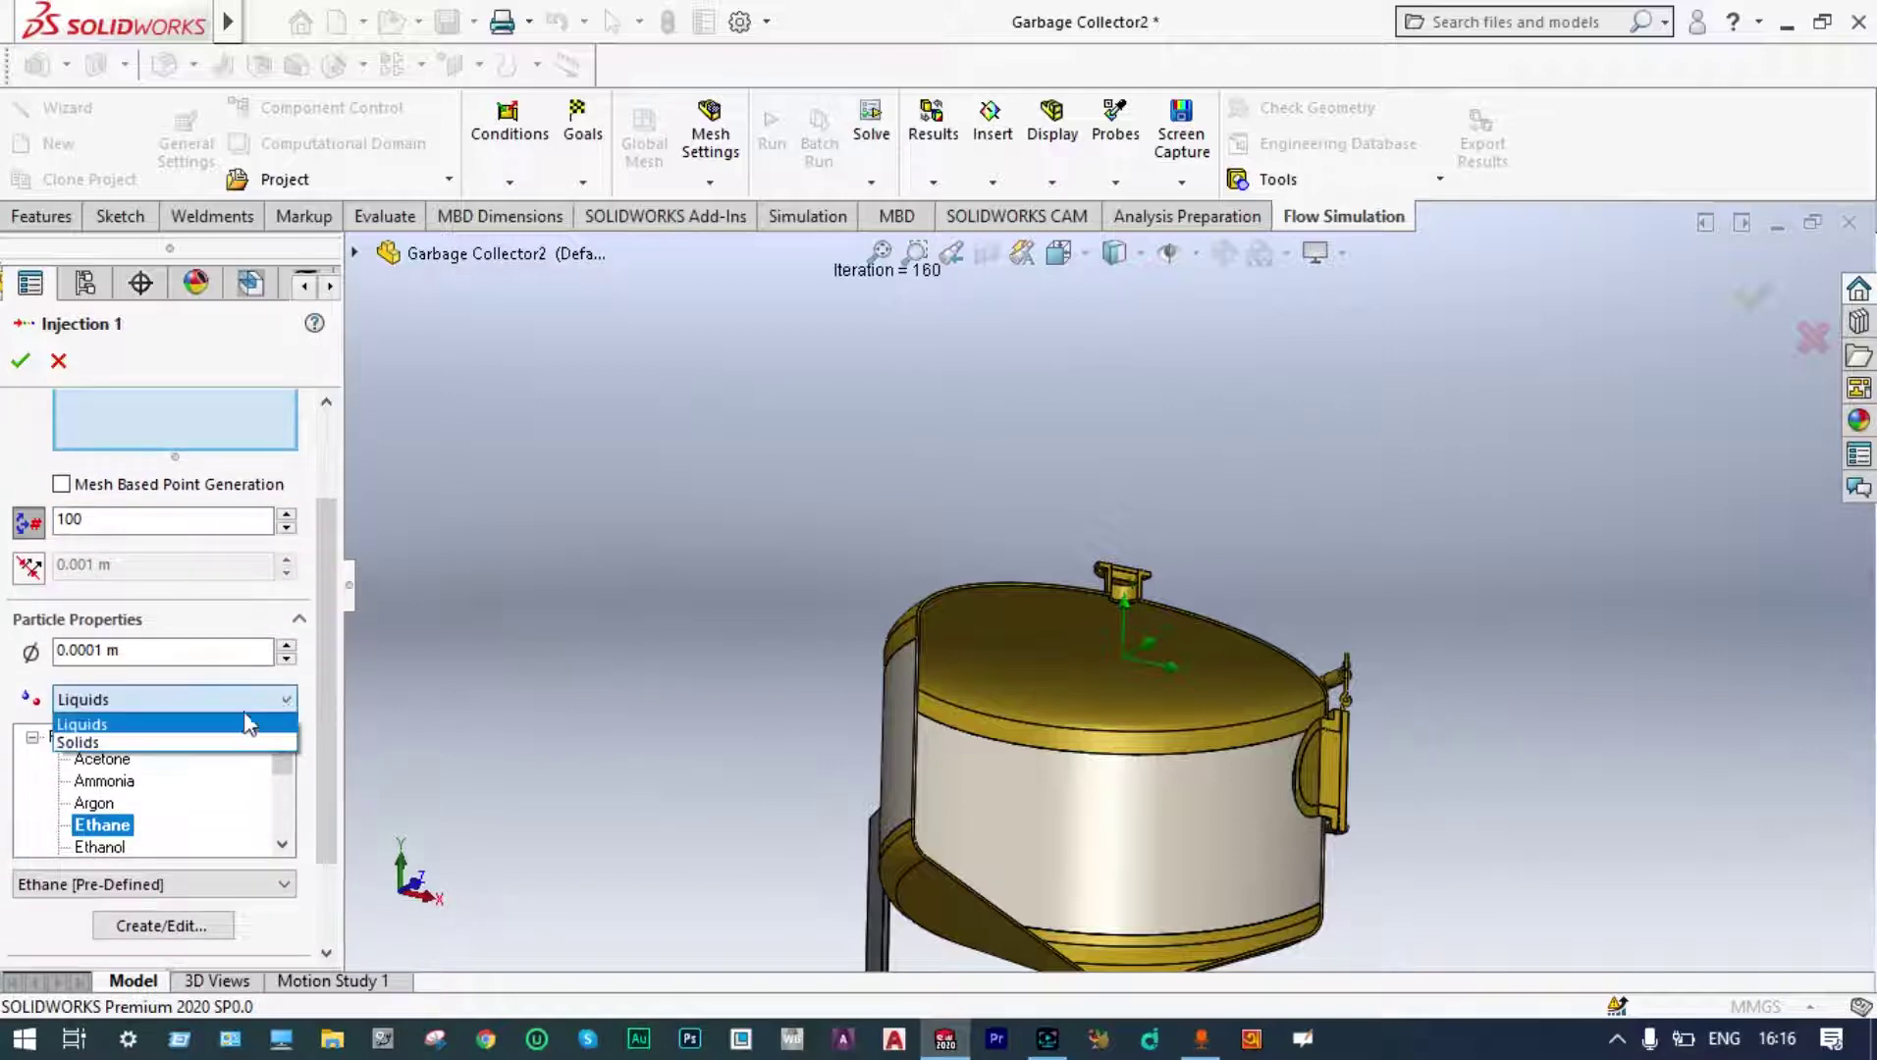
left_click(196, 745)
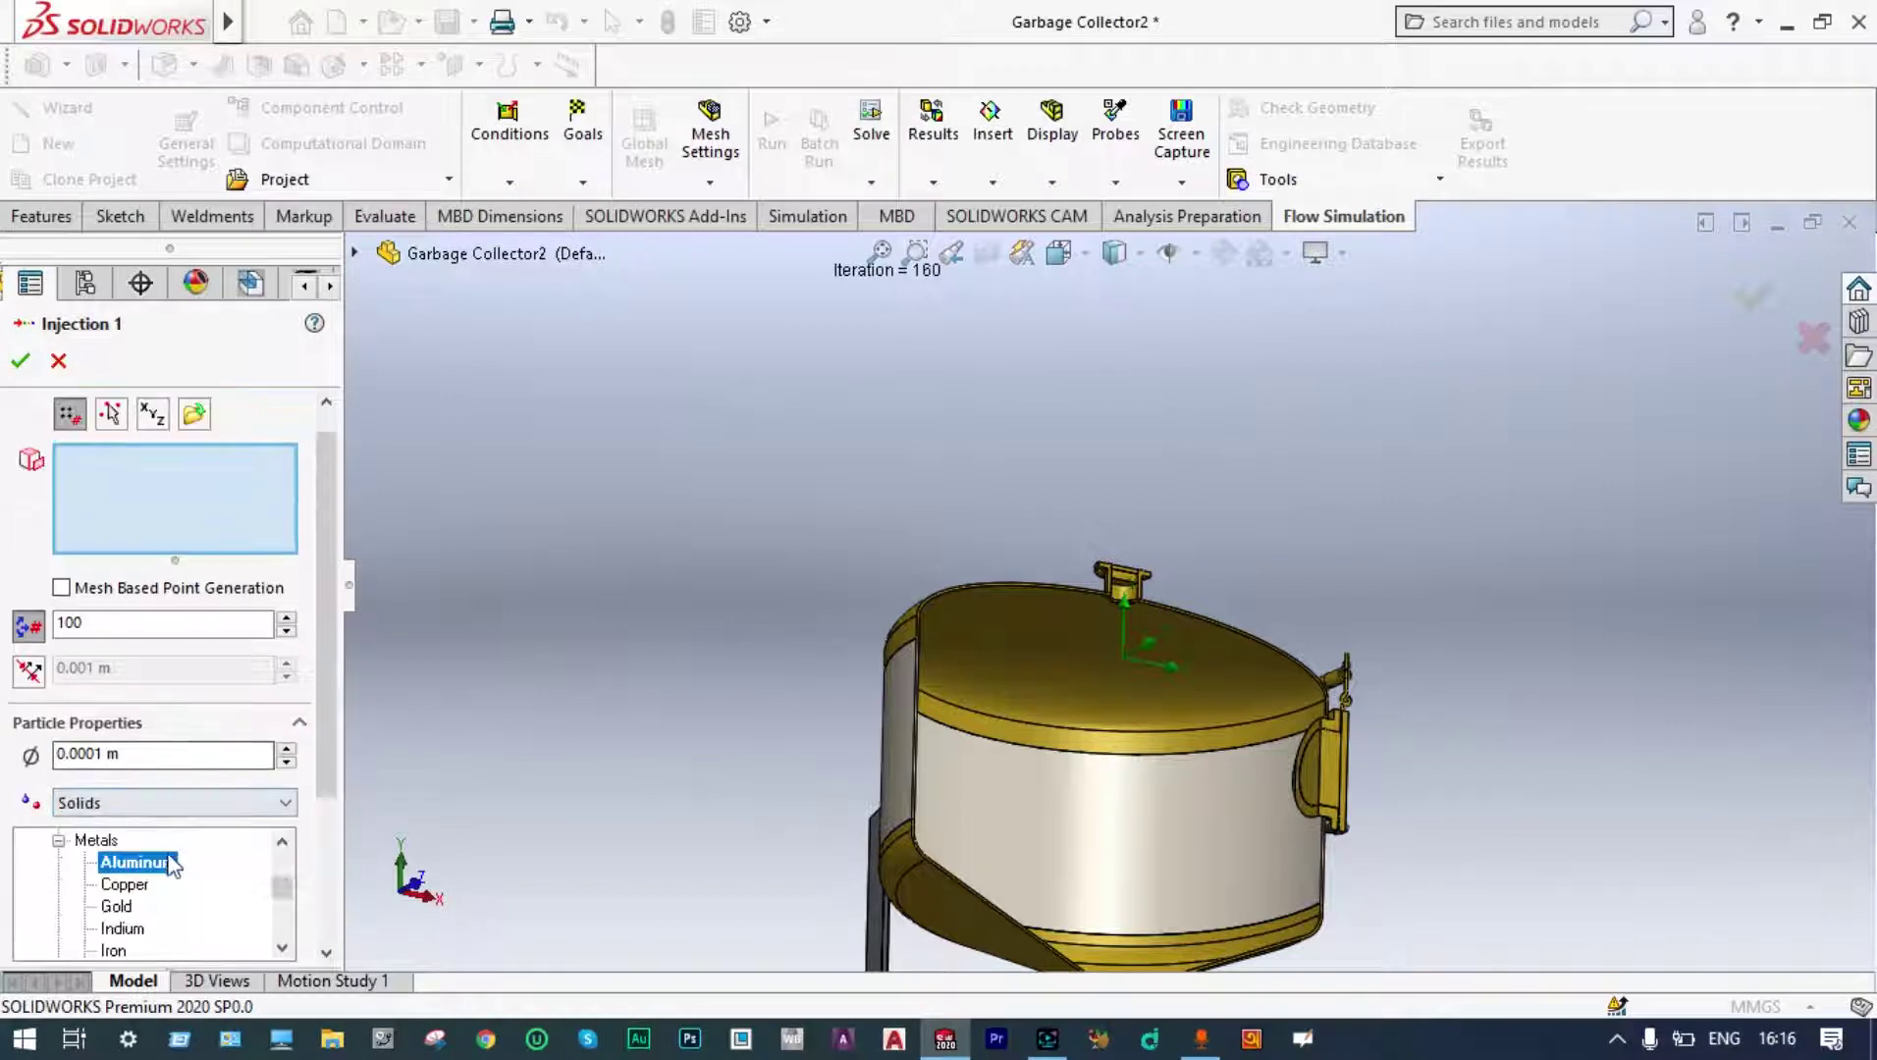
left_click_drag(329, 746, 320, 898)
left_click(299, 858)
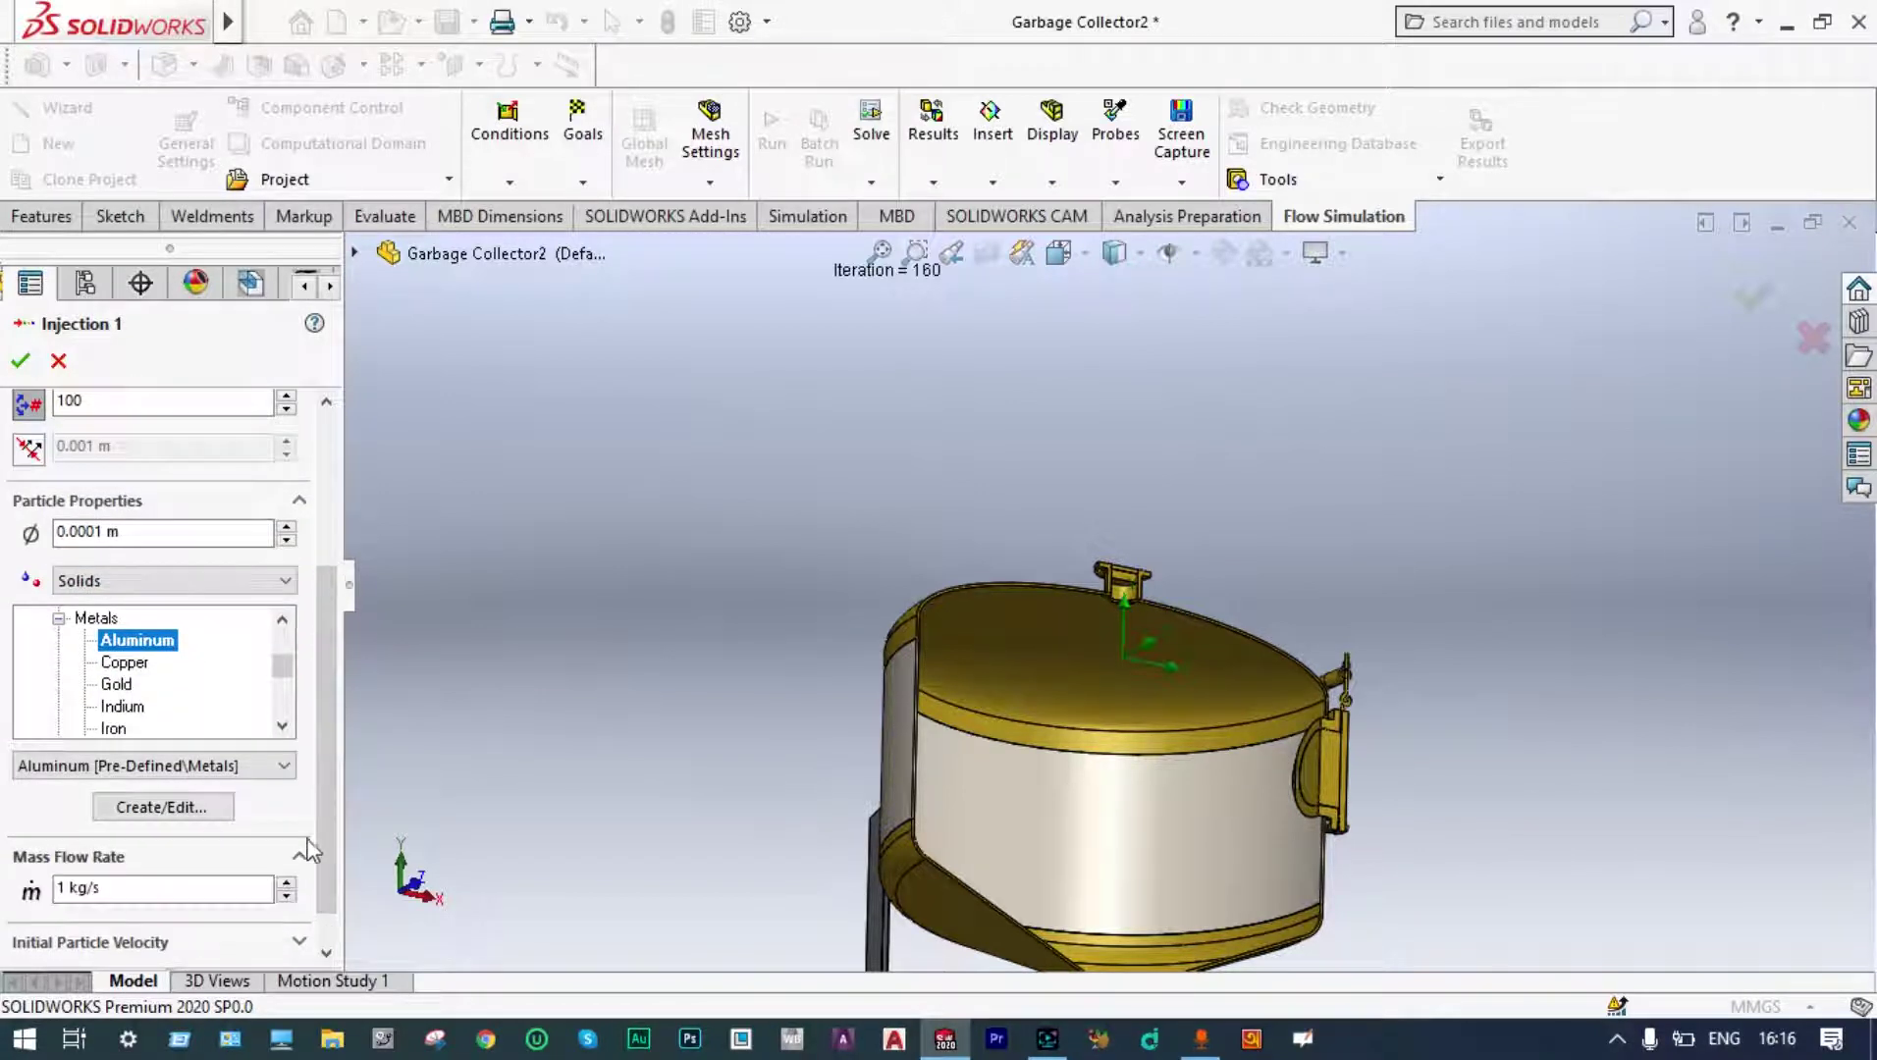
mouse_move(323, 802)
left_mouse_down()
mouse_move(323, 838)
mouse_move(318, 779)
left_mouse_up()
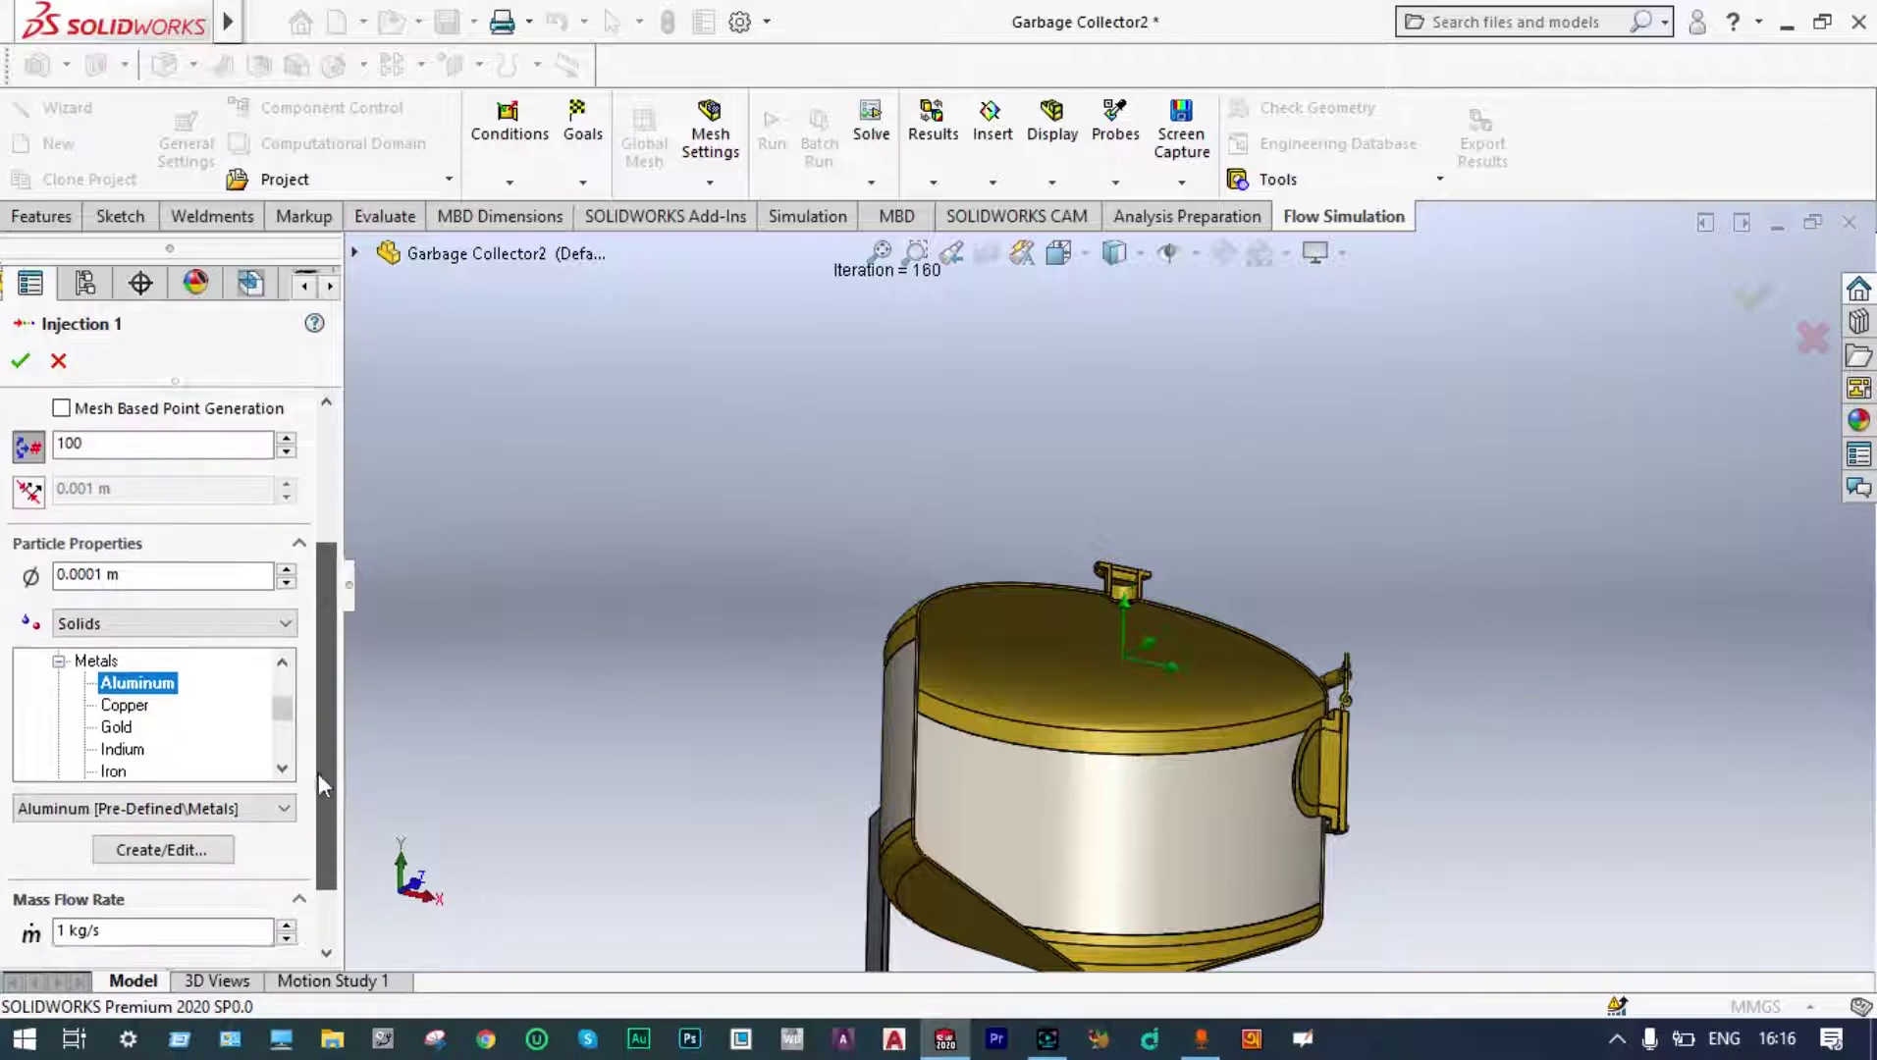
Assign the inlet face inside the tank's side manhole as the injection's starting surface and accept the injection.
left_click(1067, 561)
middle_click_drag(703, 640, 1260, 697)
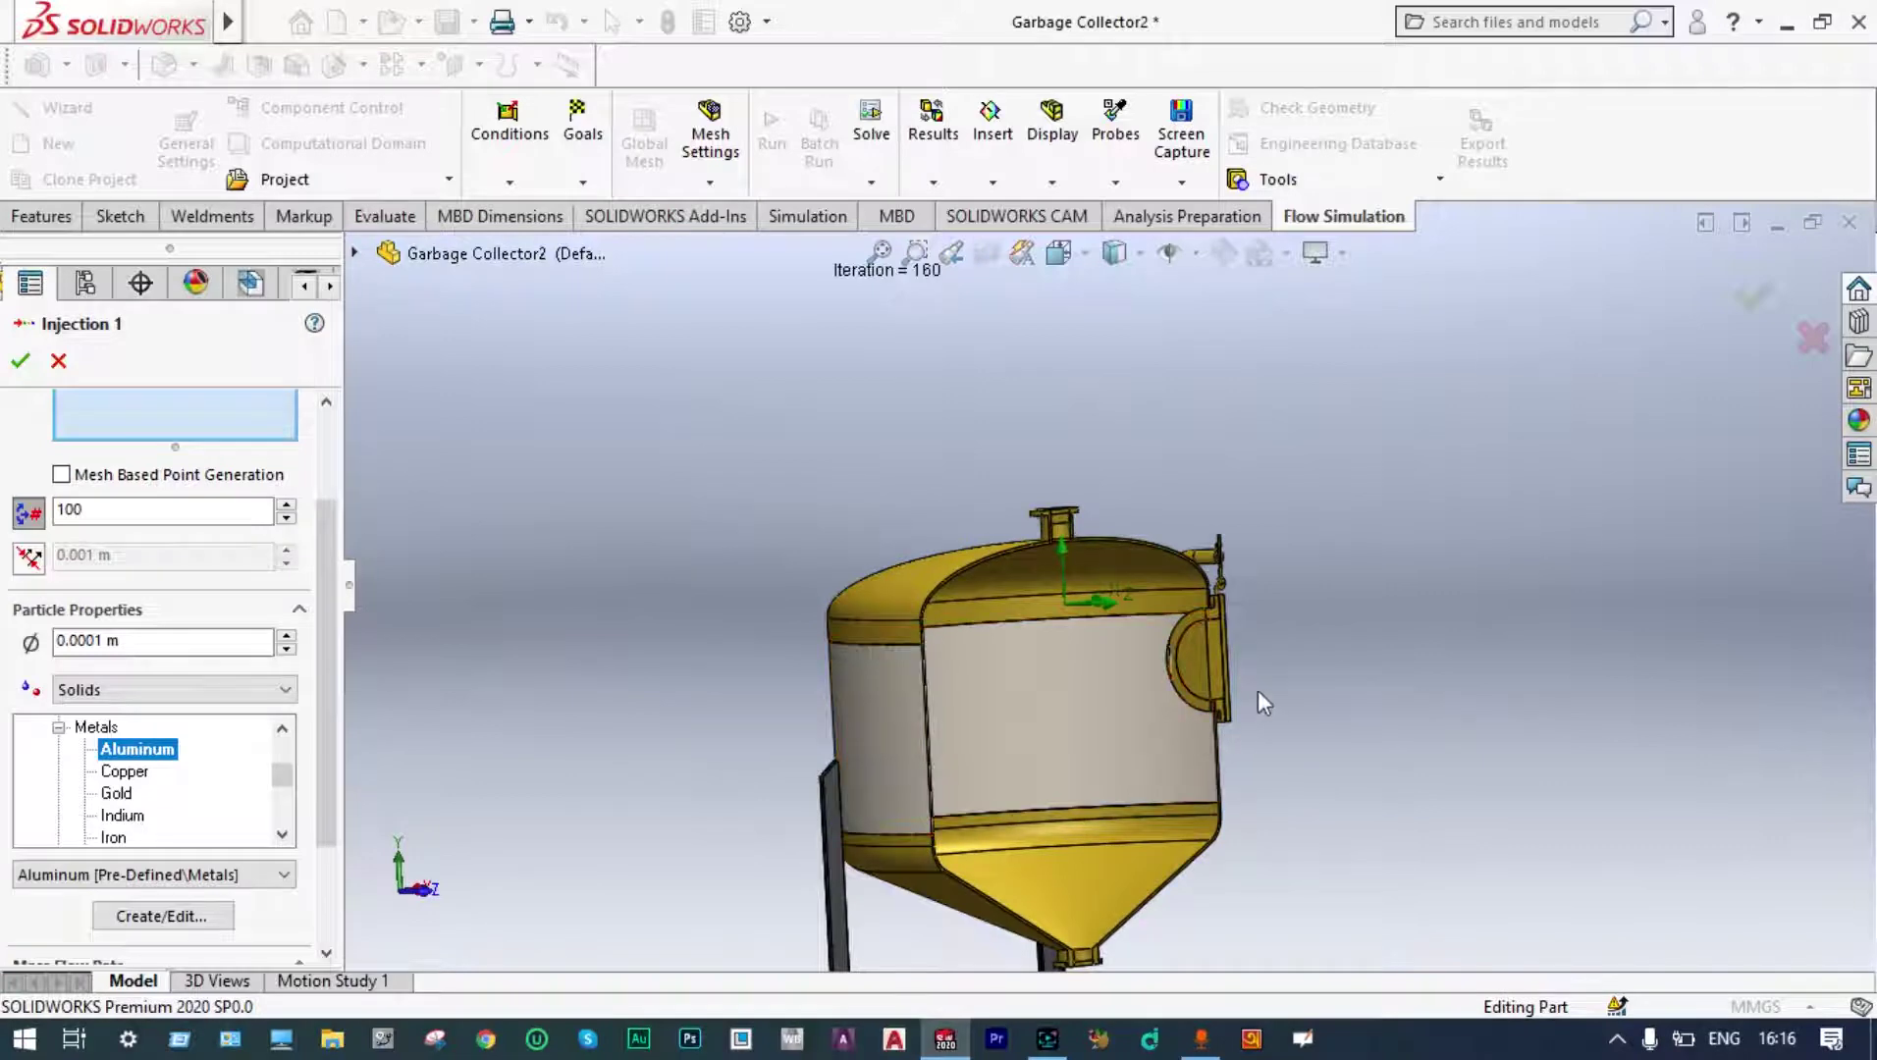
left_click(1198, 659)
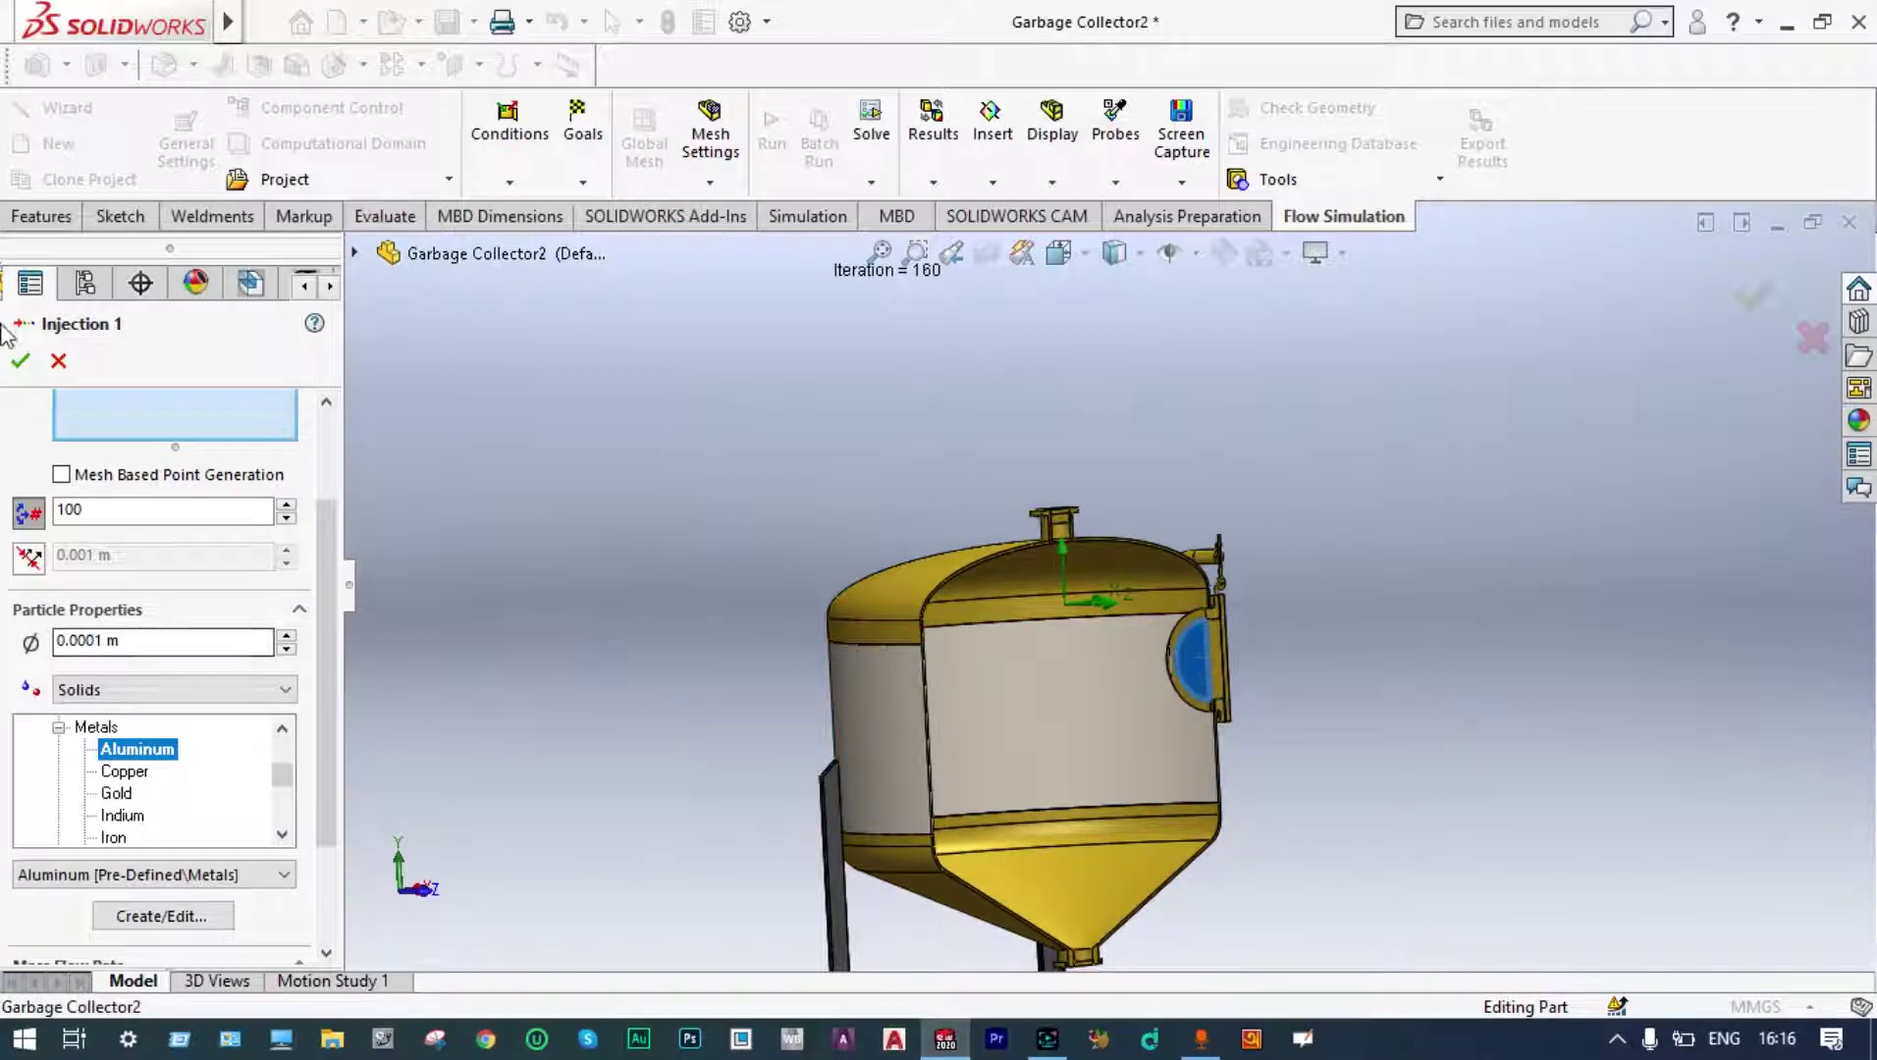
left_click(21, 363)
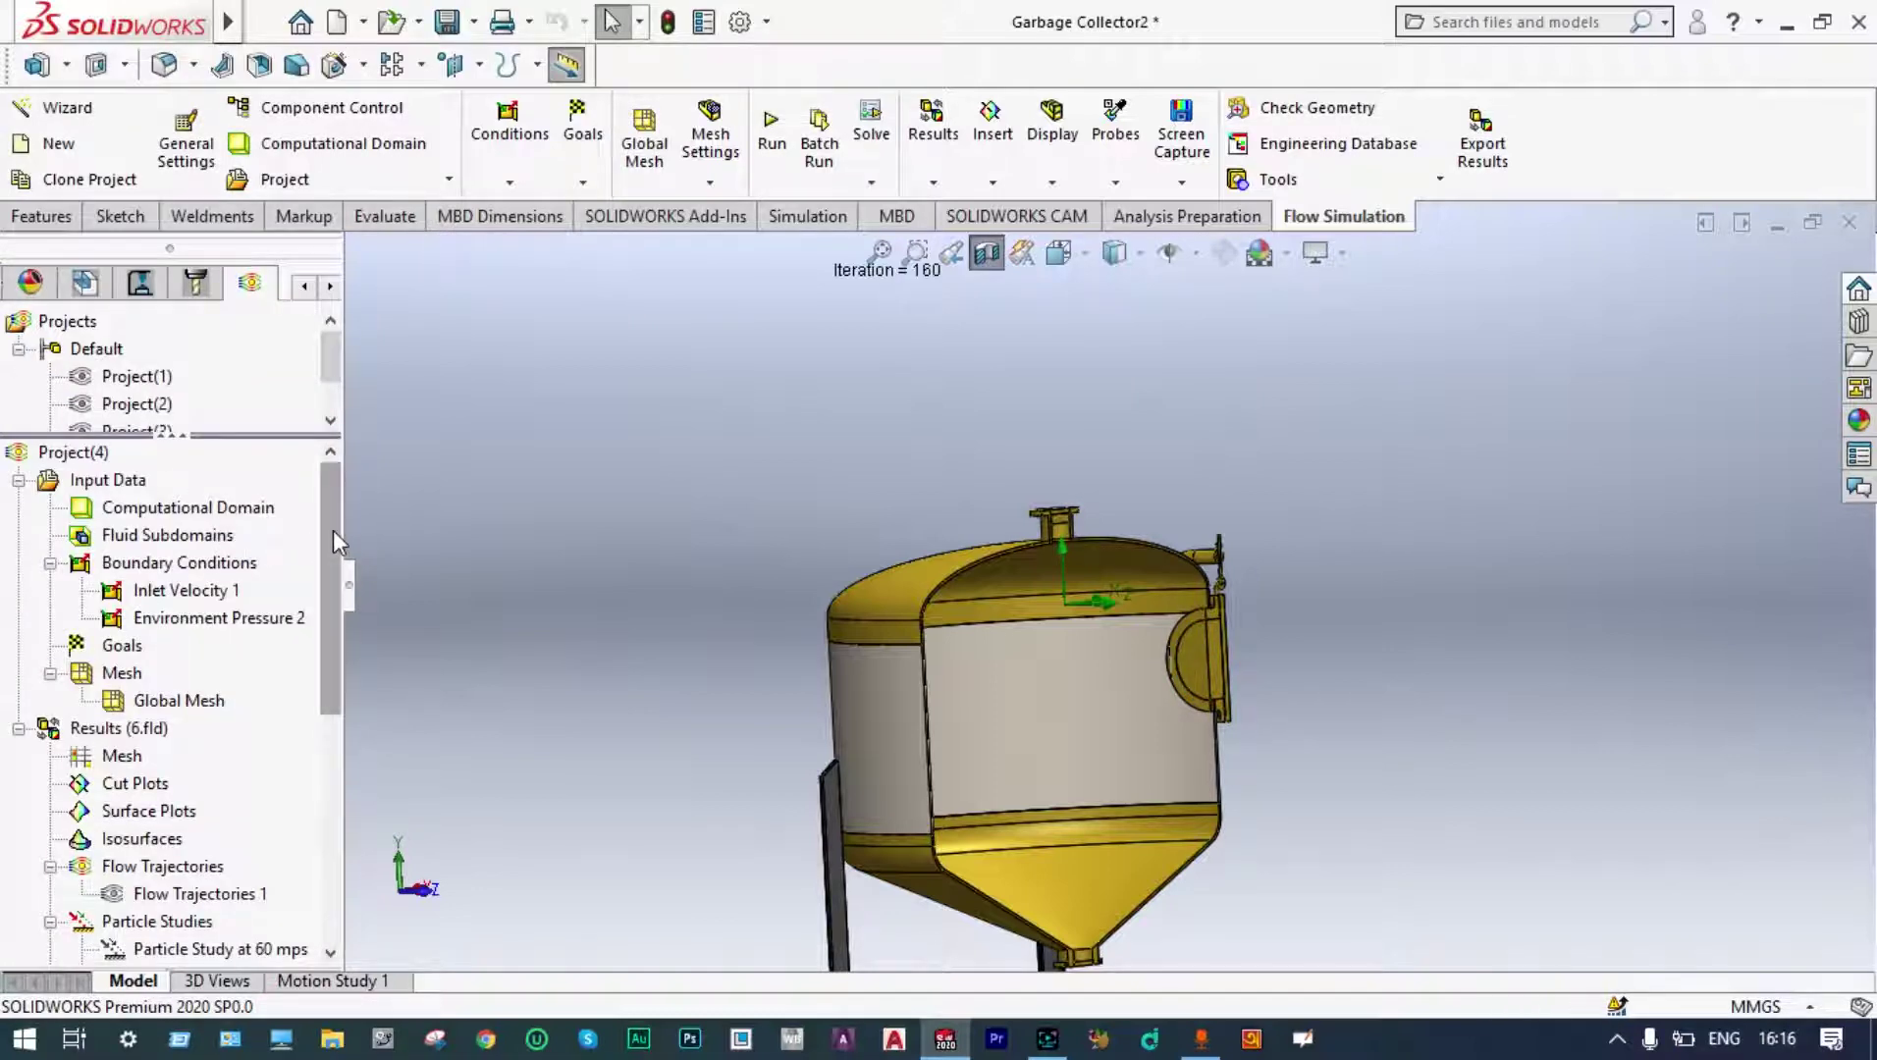
Run the Particle Study at 30 mps and play the animation of its Injection 1 inside the tank.
scroll(332, 531, "down", 3)
left_click(241, 815)
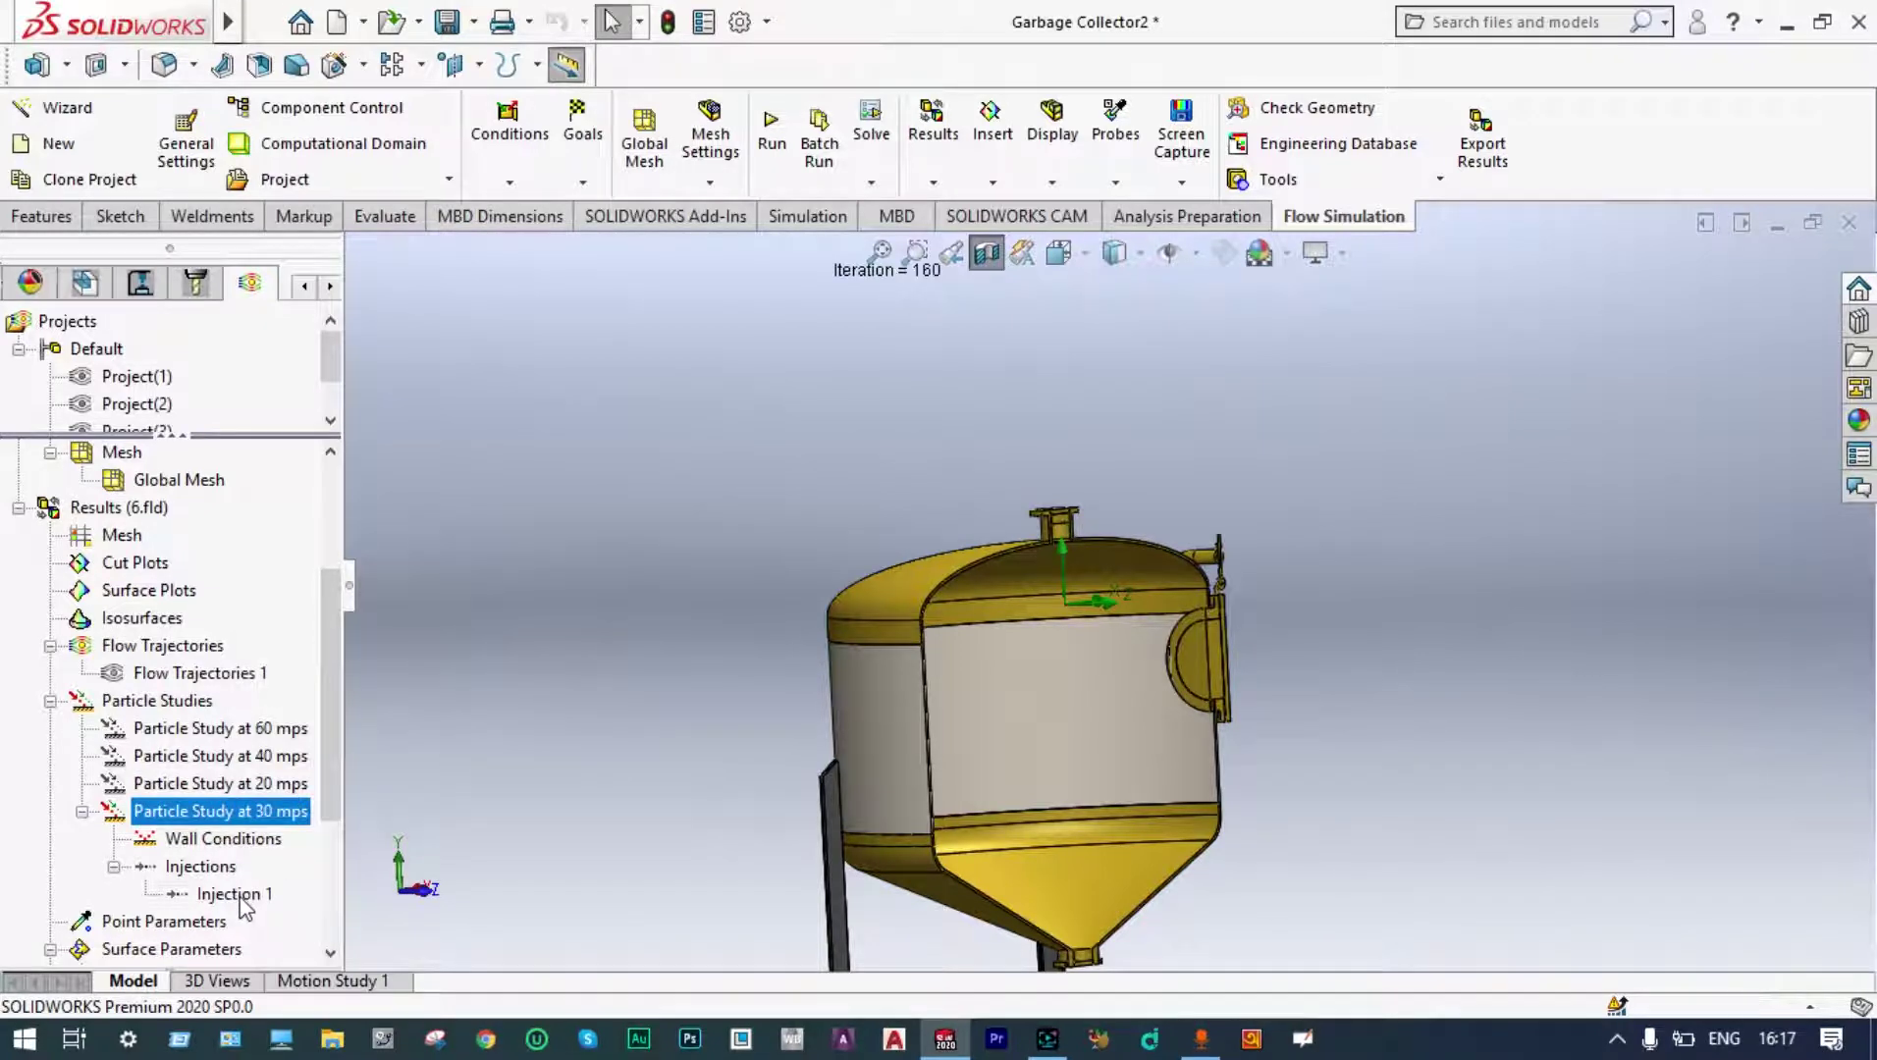
right_click(245, 908)
left_click(292, 695)
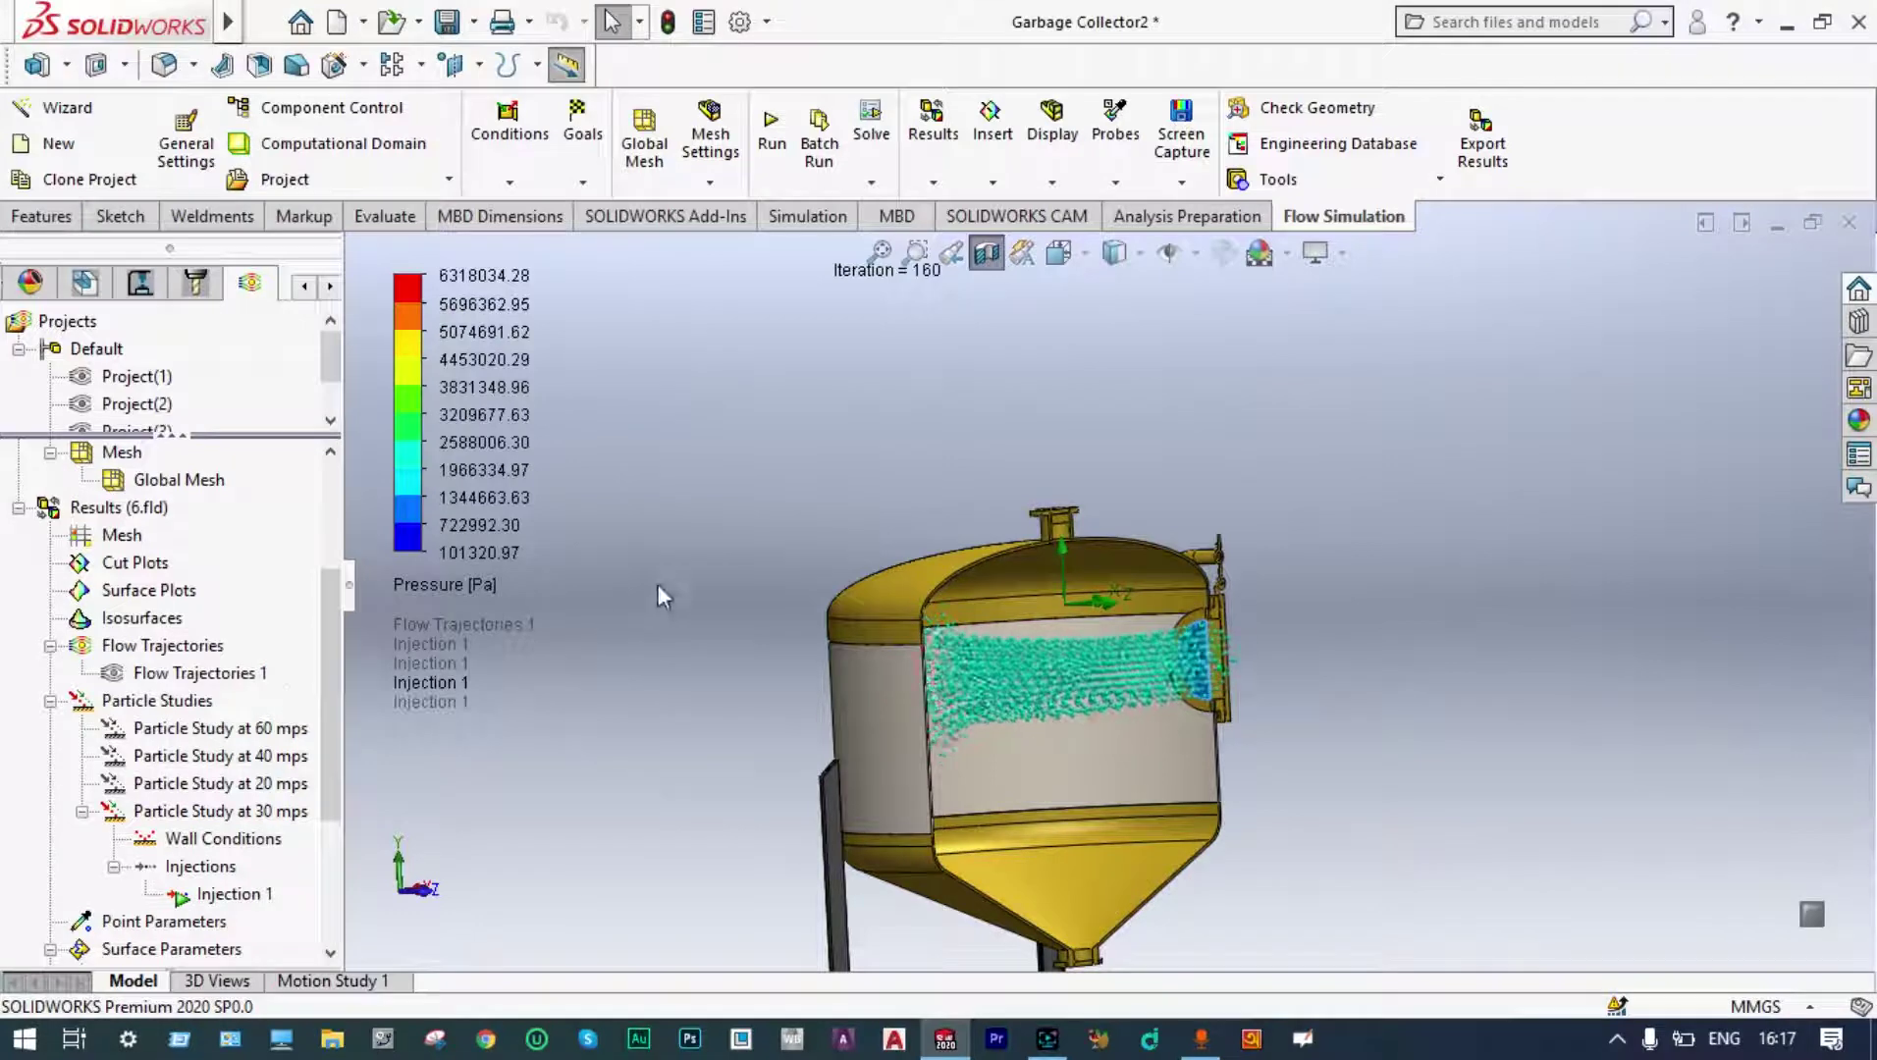
middle_click_drag(683, 581, 599, 599)
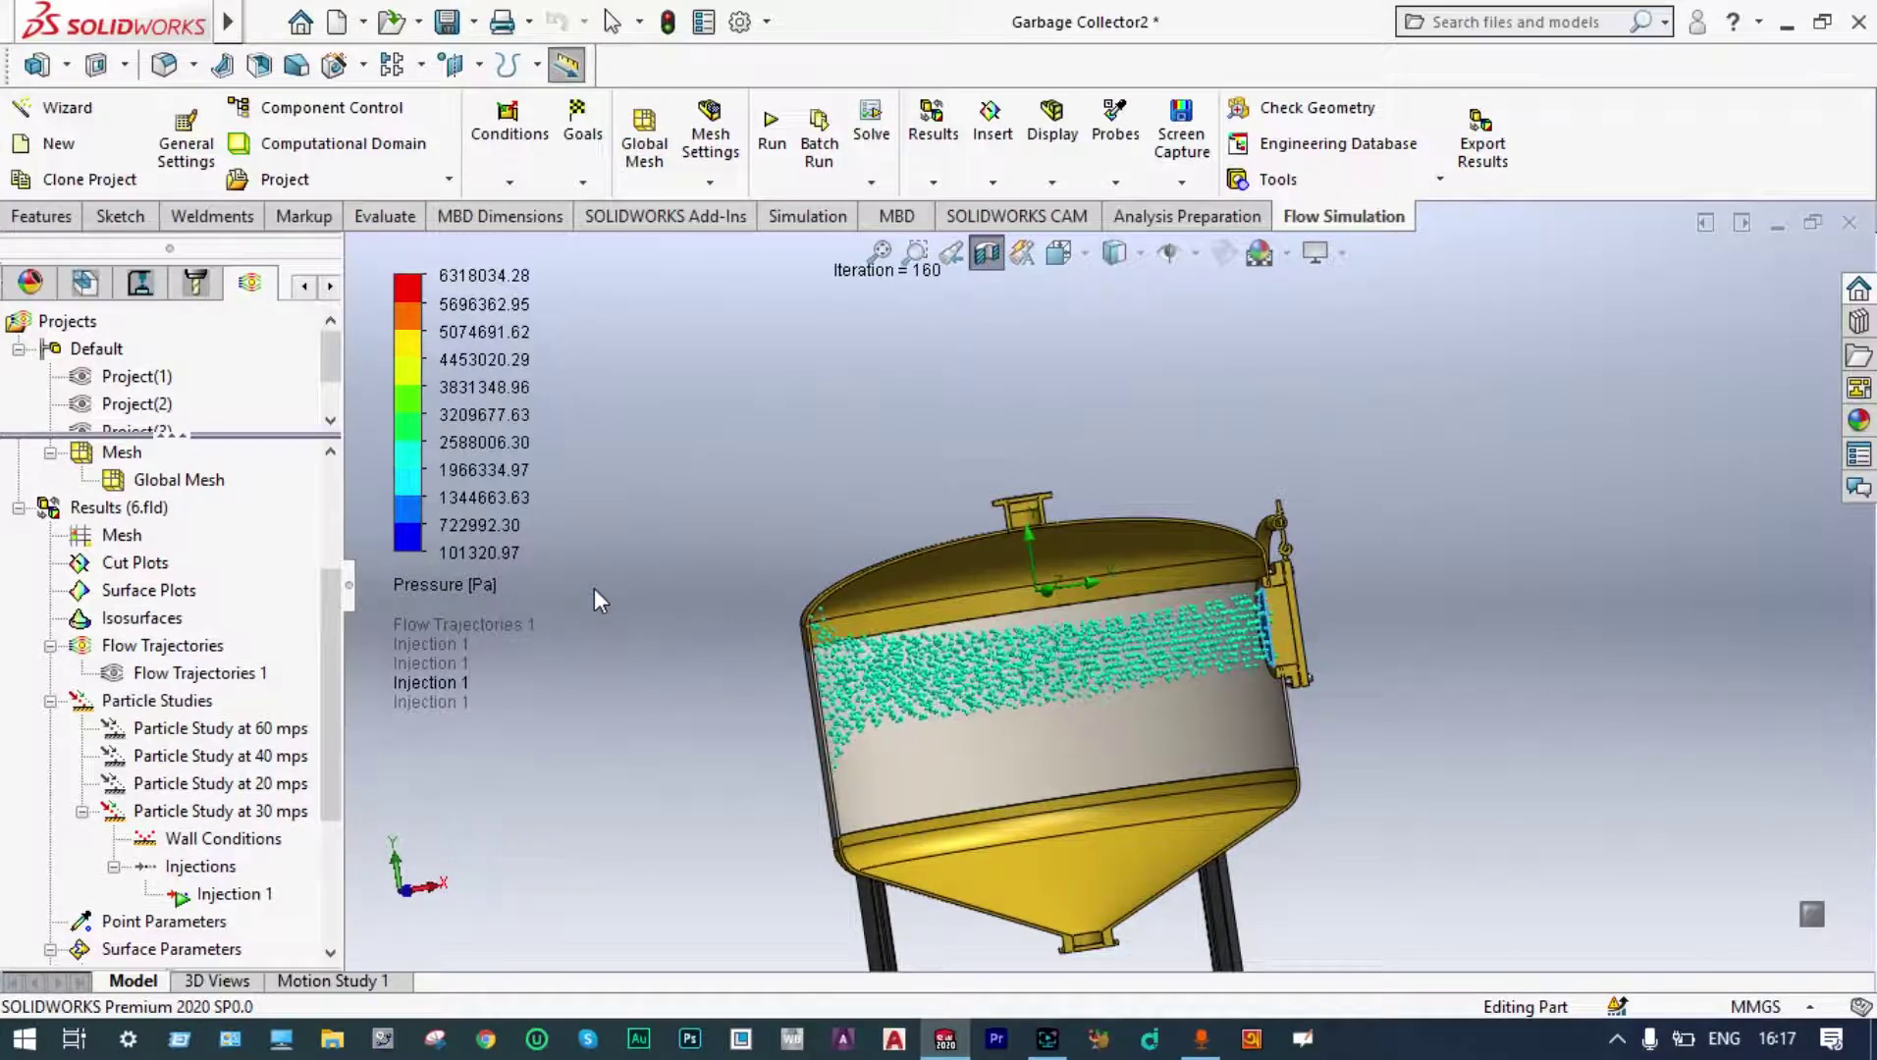
Insert another surface parameters result and choose Number of Particles as the parameter to evaluate.
scroll(295, 728, "down", 2)
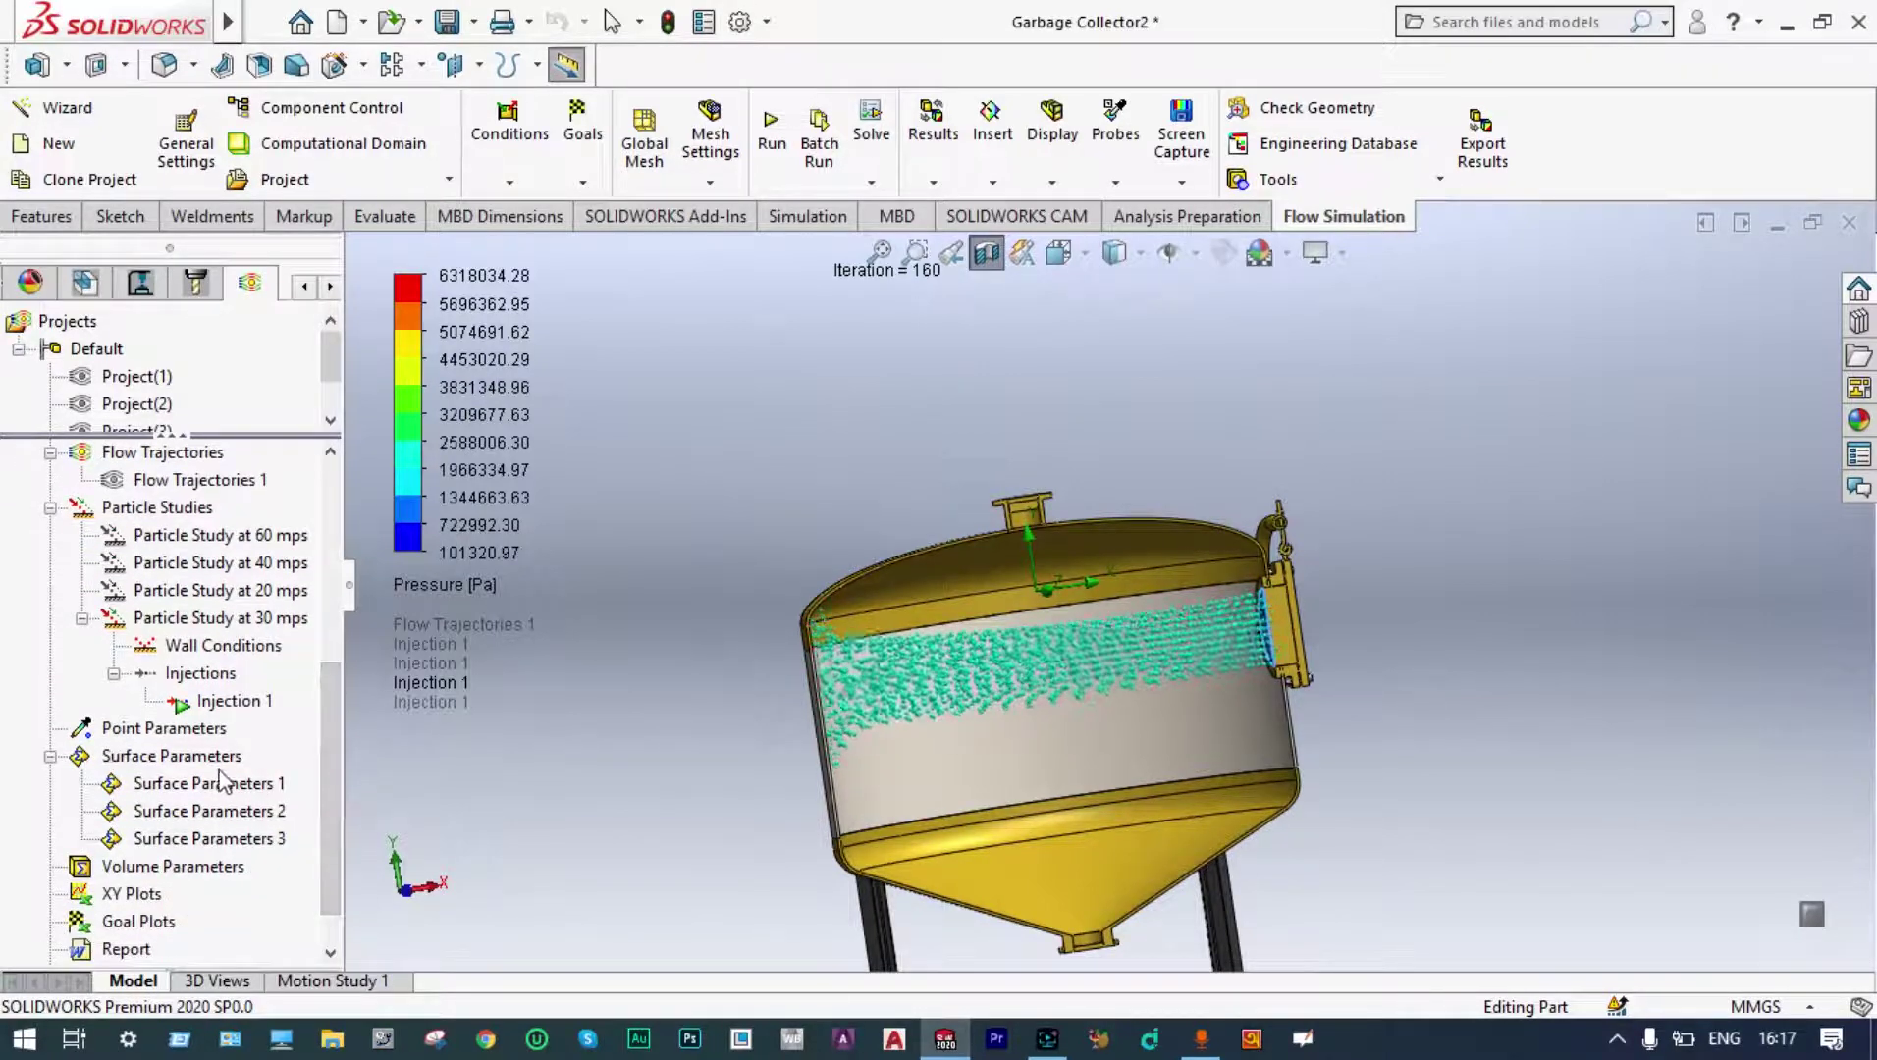
left_click(181, 766)
right_click(184, 764)
left_click(239, 781)
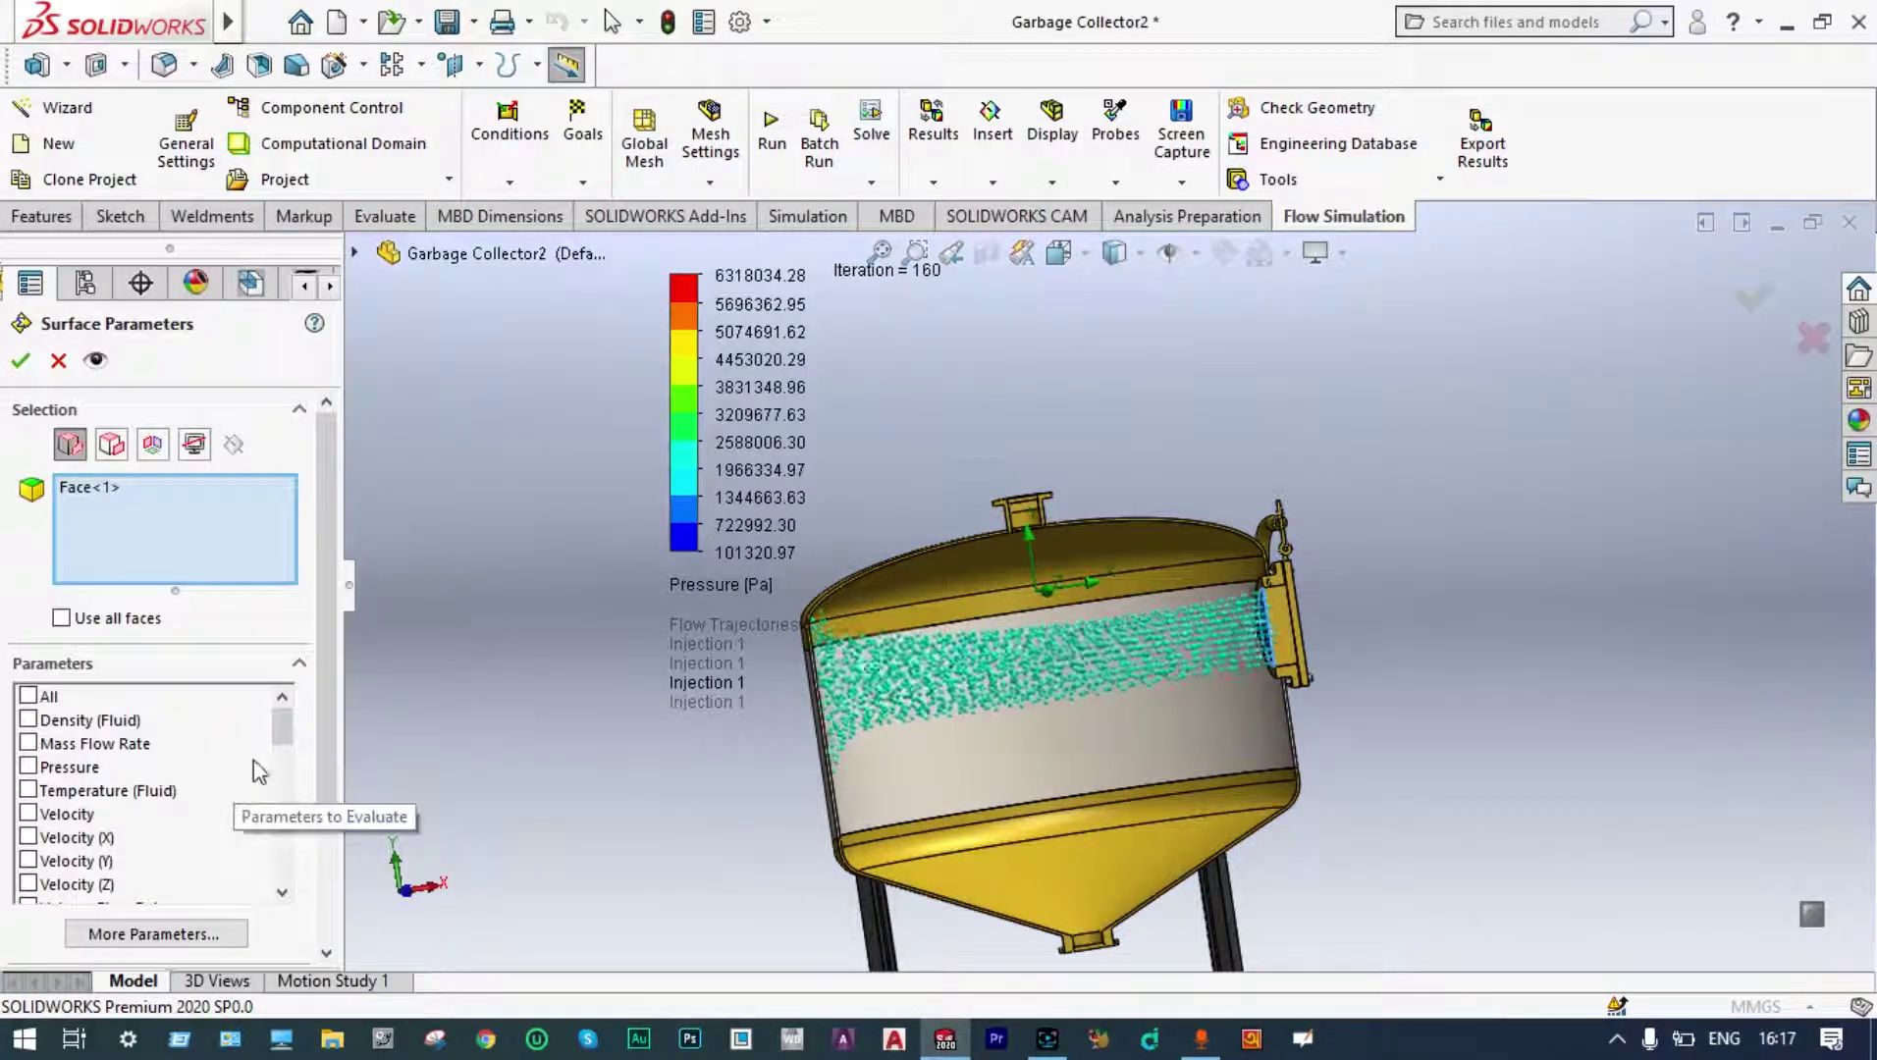
left_click_drag(280, 722, 283, 866)
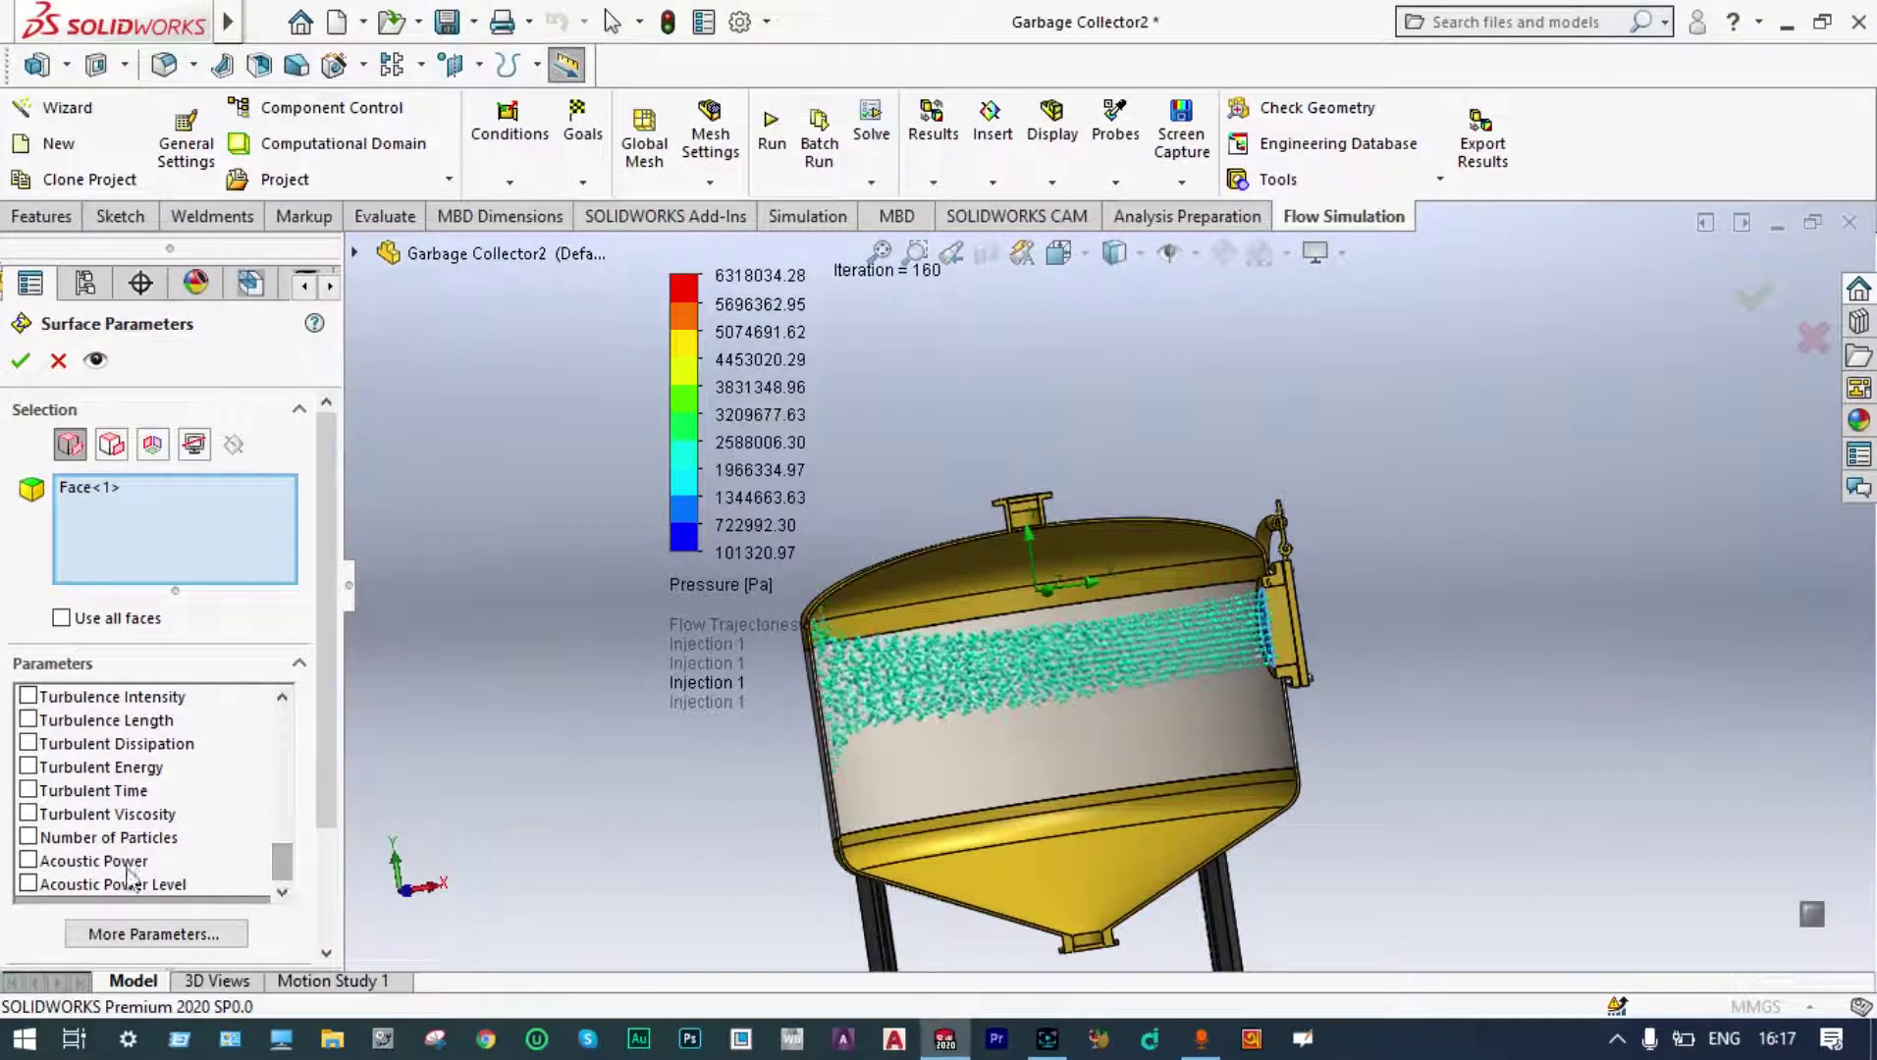
left_click(27, 837)
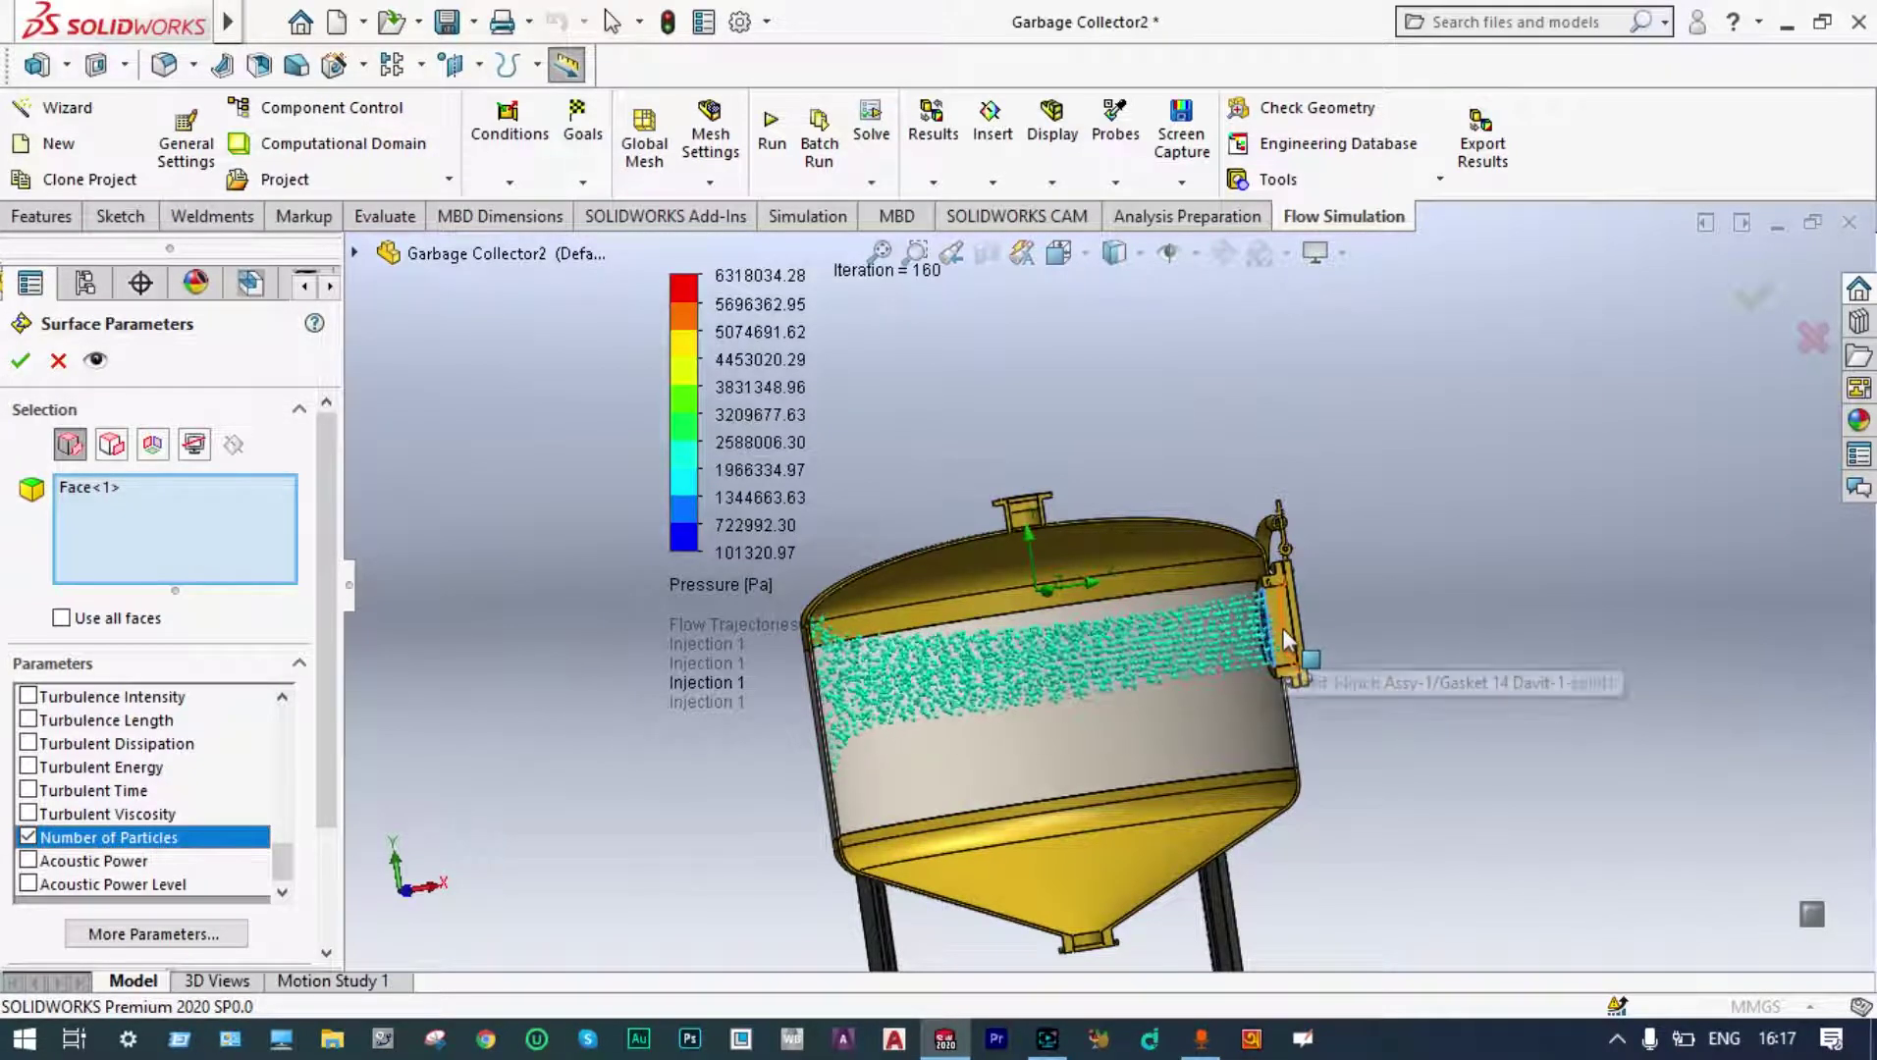
Replace the preselected face in the surface parameters with the inner face of the top nozzle.
right_click(132, 519)
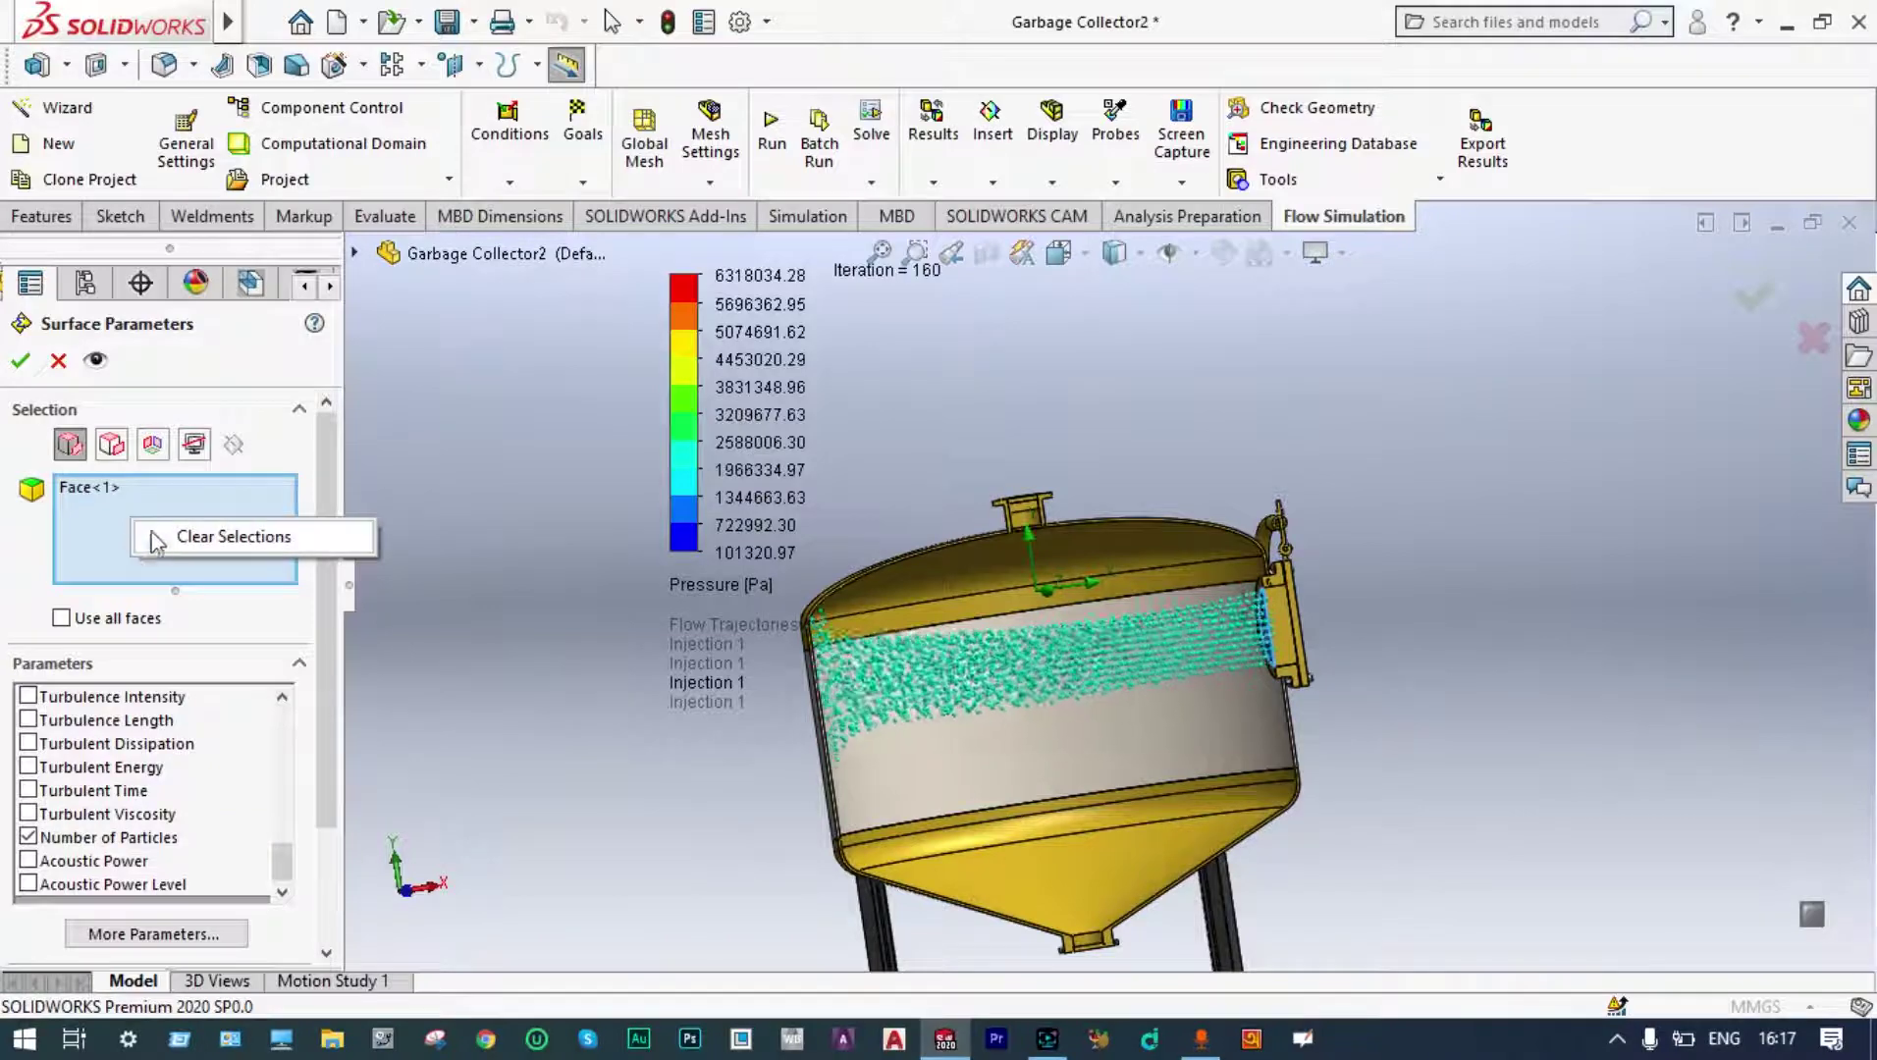
left_click(158, 537)
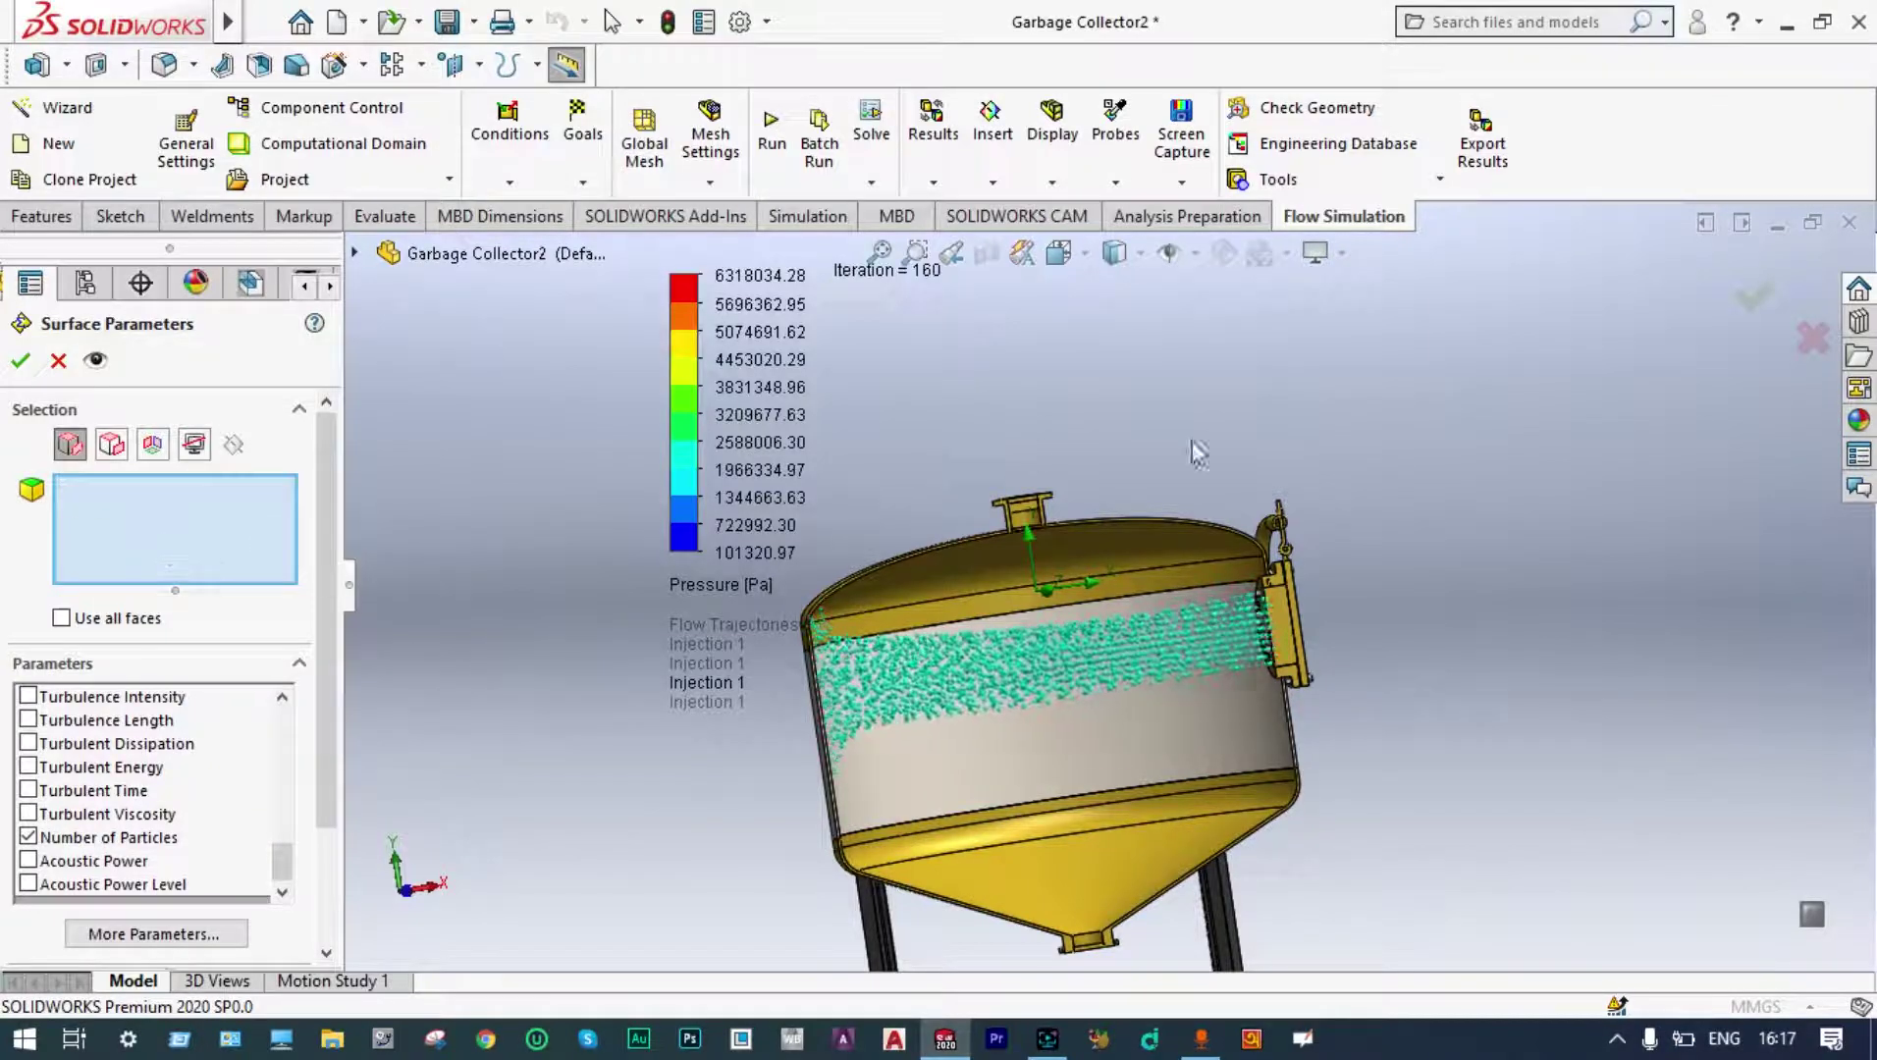
scroll(1036, 462, "down", 8)
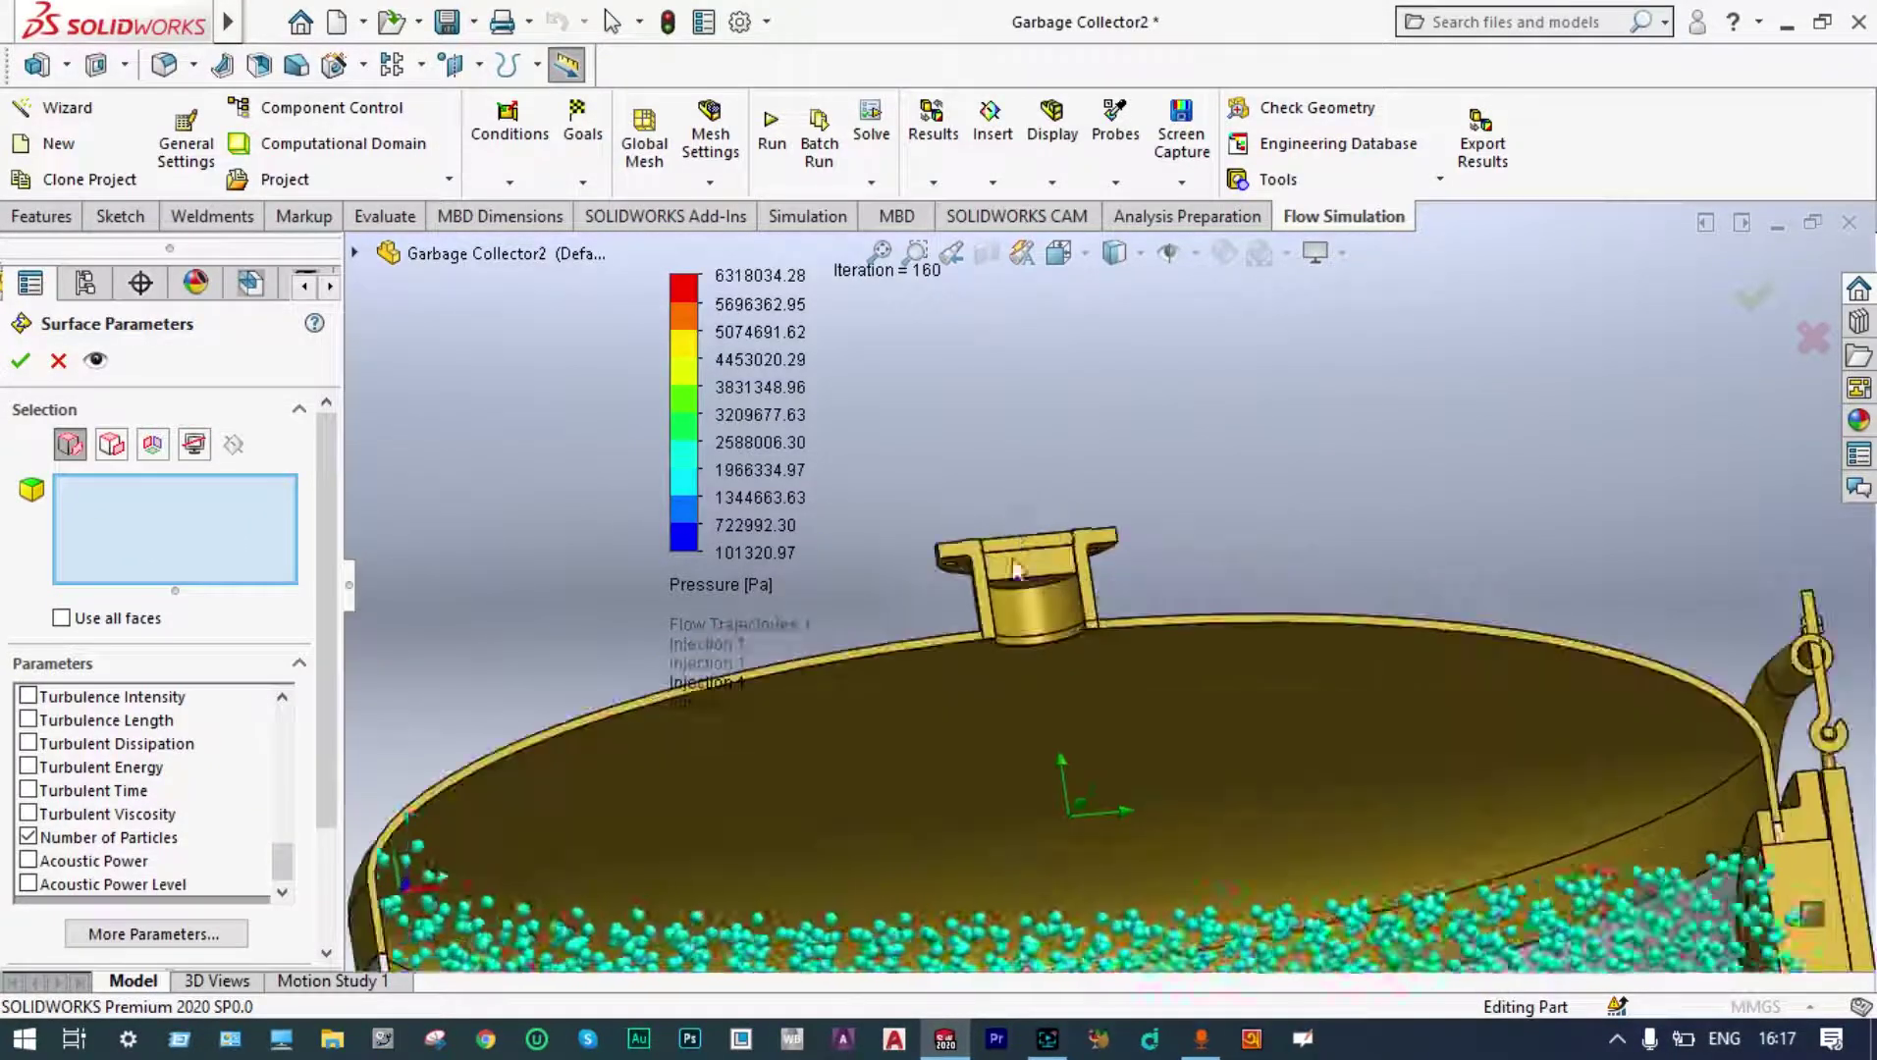
scroll(1014, 550, "down", 4)
left_click(1047, 601)
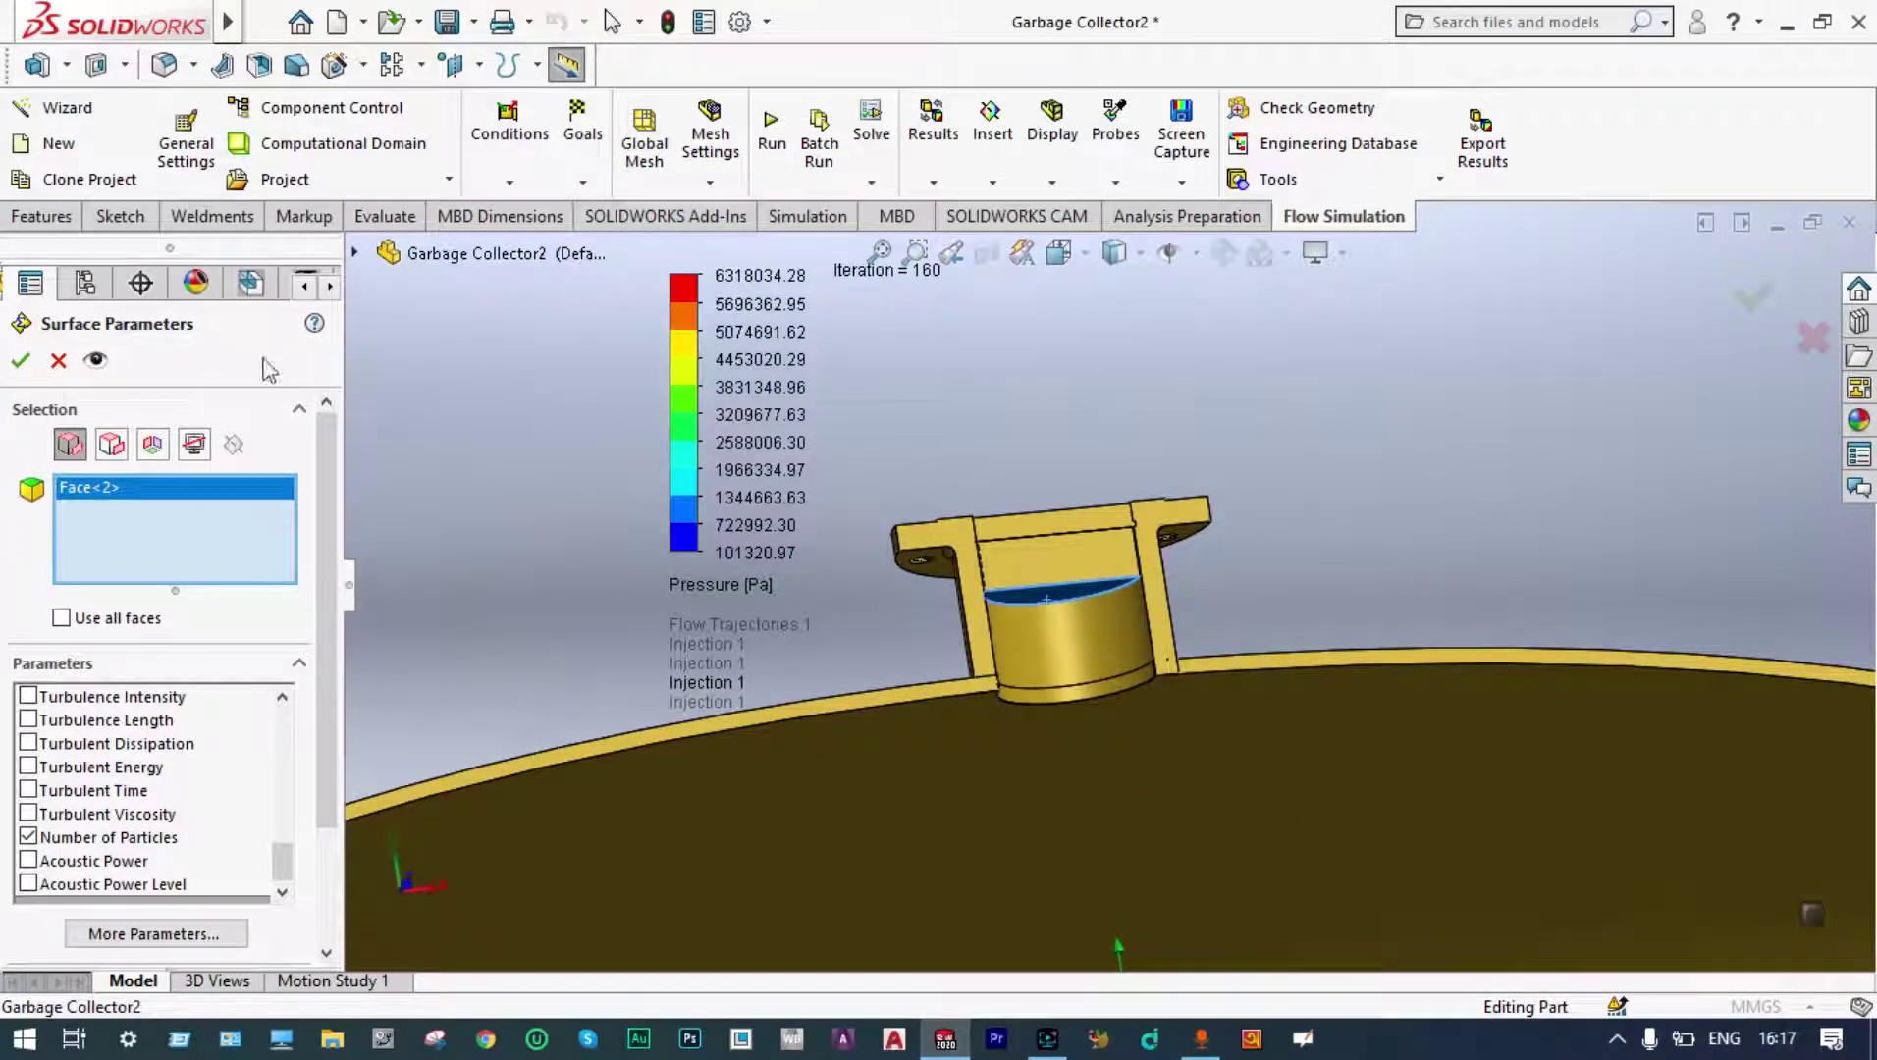
Show the Number of Particles evaluated on the nozzle face and accept the surface parameters.
scroll(346, 567, "down", 3)
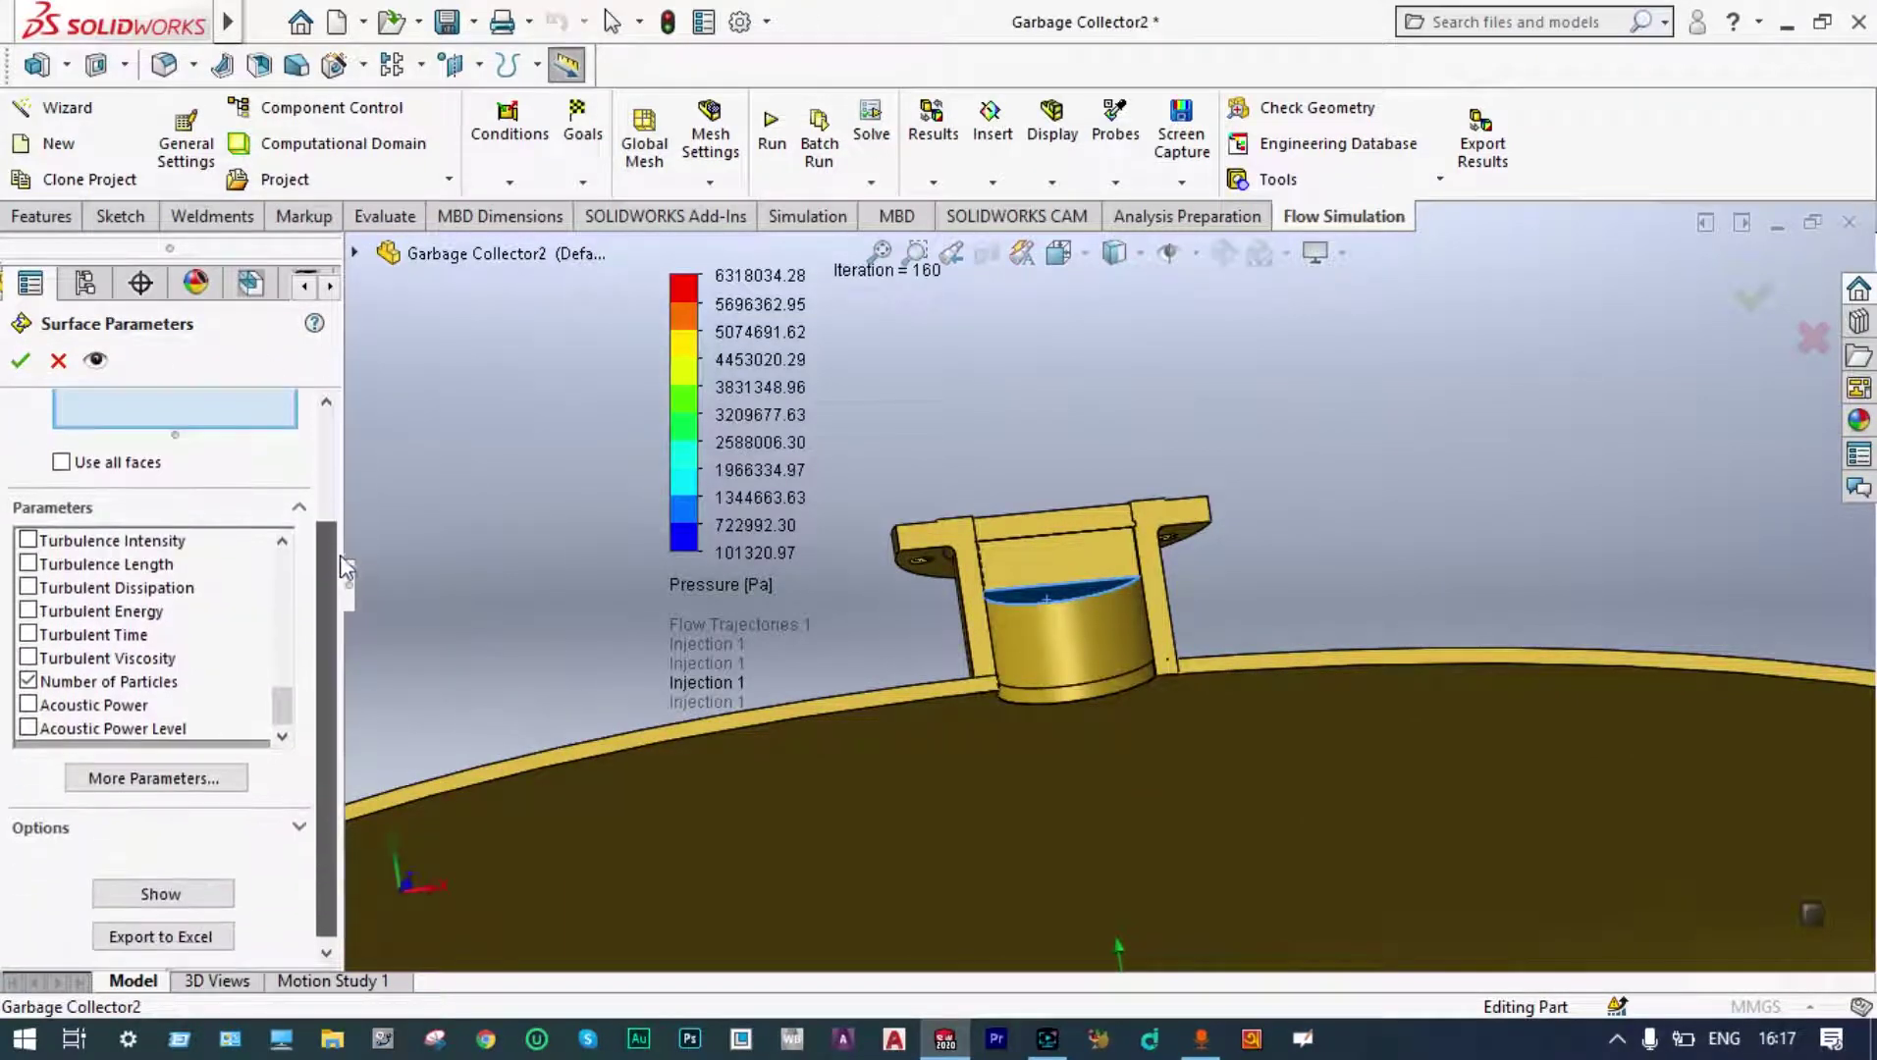
left_click(176, 897)
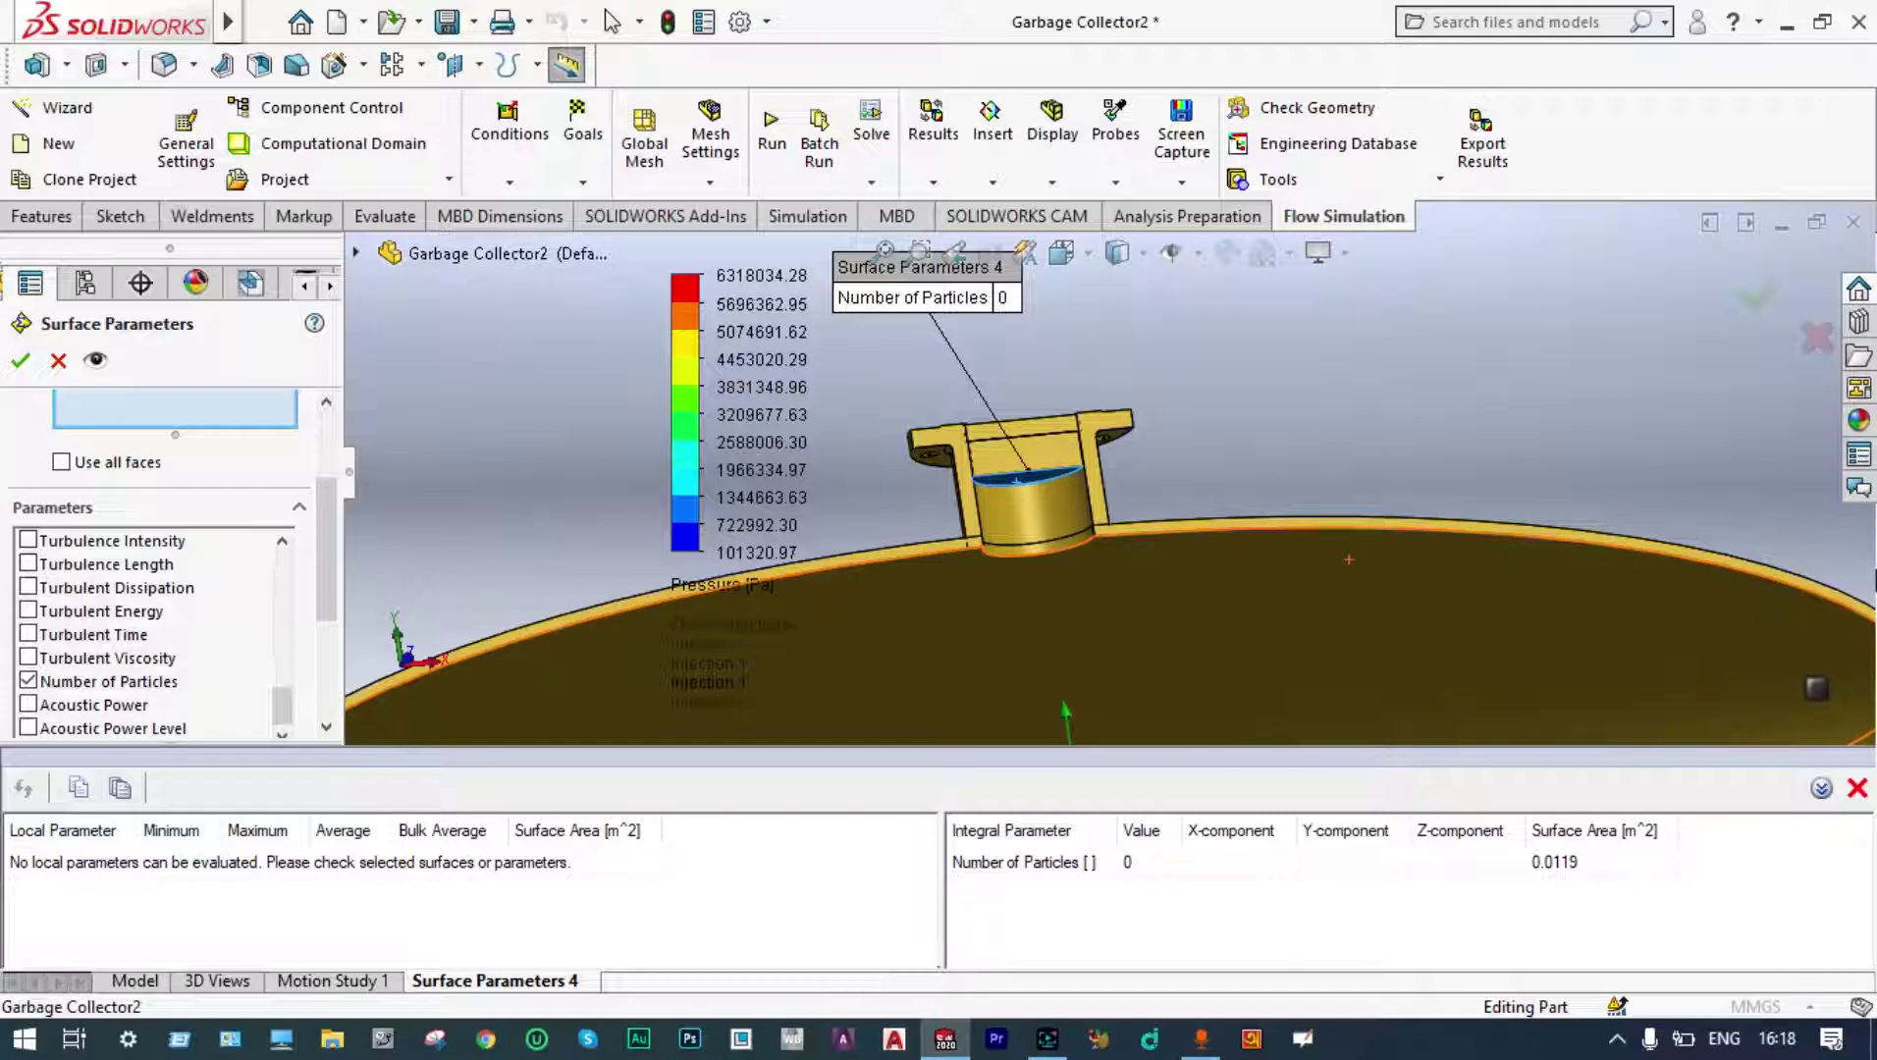
left_click(1755, 304)
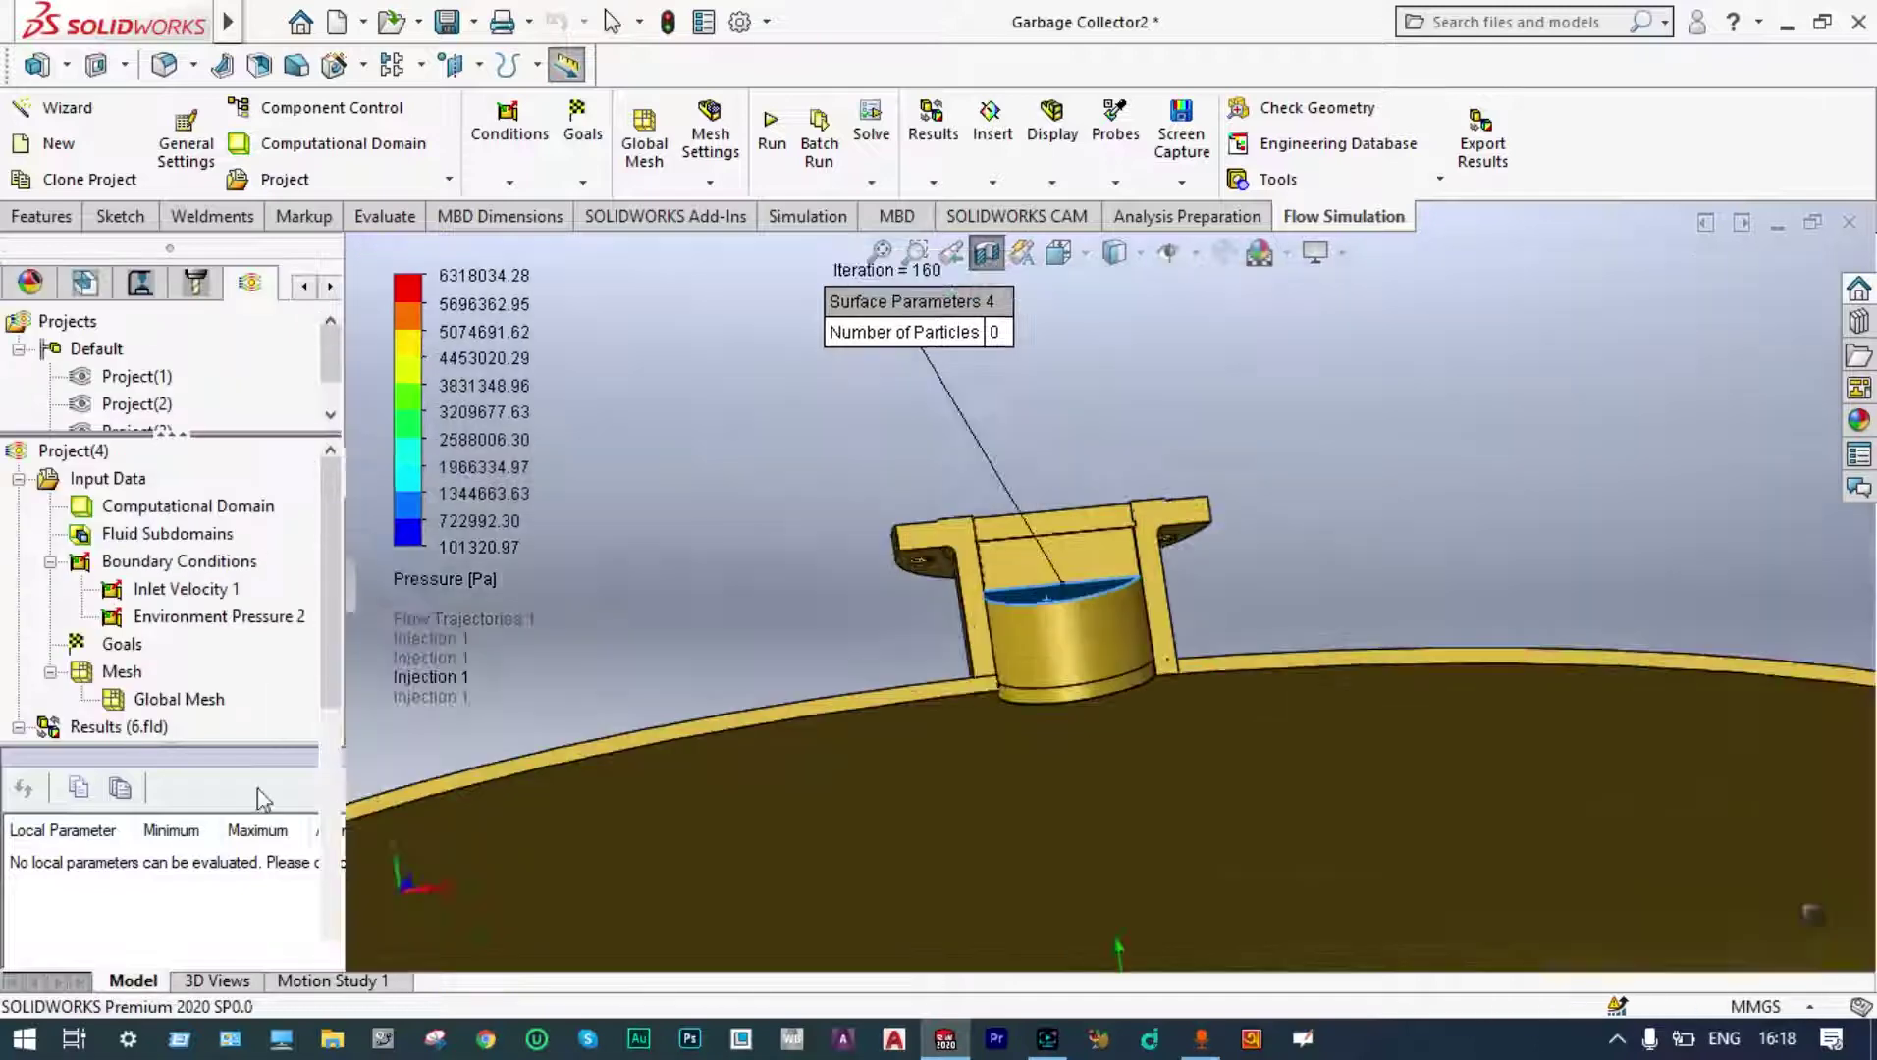
Hide the particle trajectories of Injection 1 in the 30 mps study, and clear and hide Surface Parameters 4.
scroll(135, 849, "down", 2)
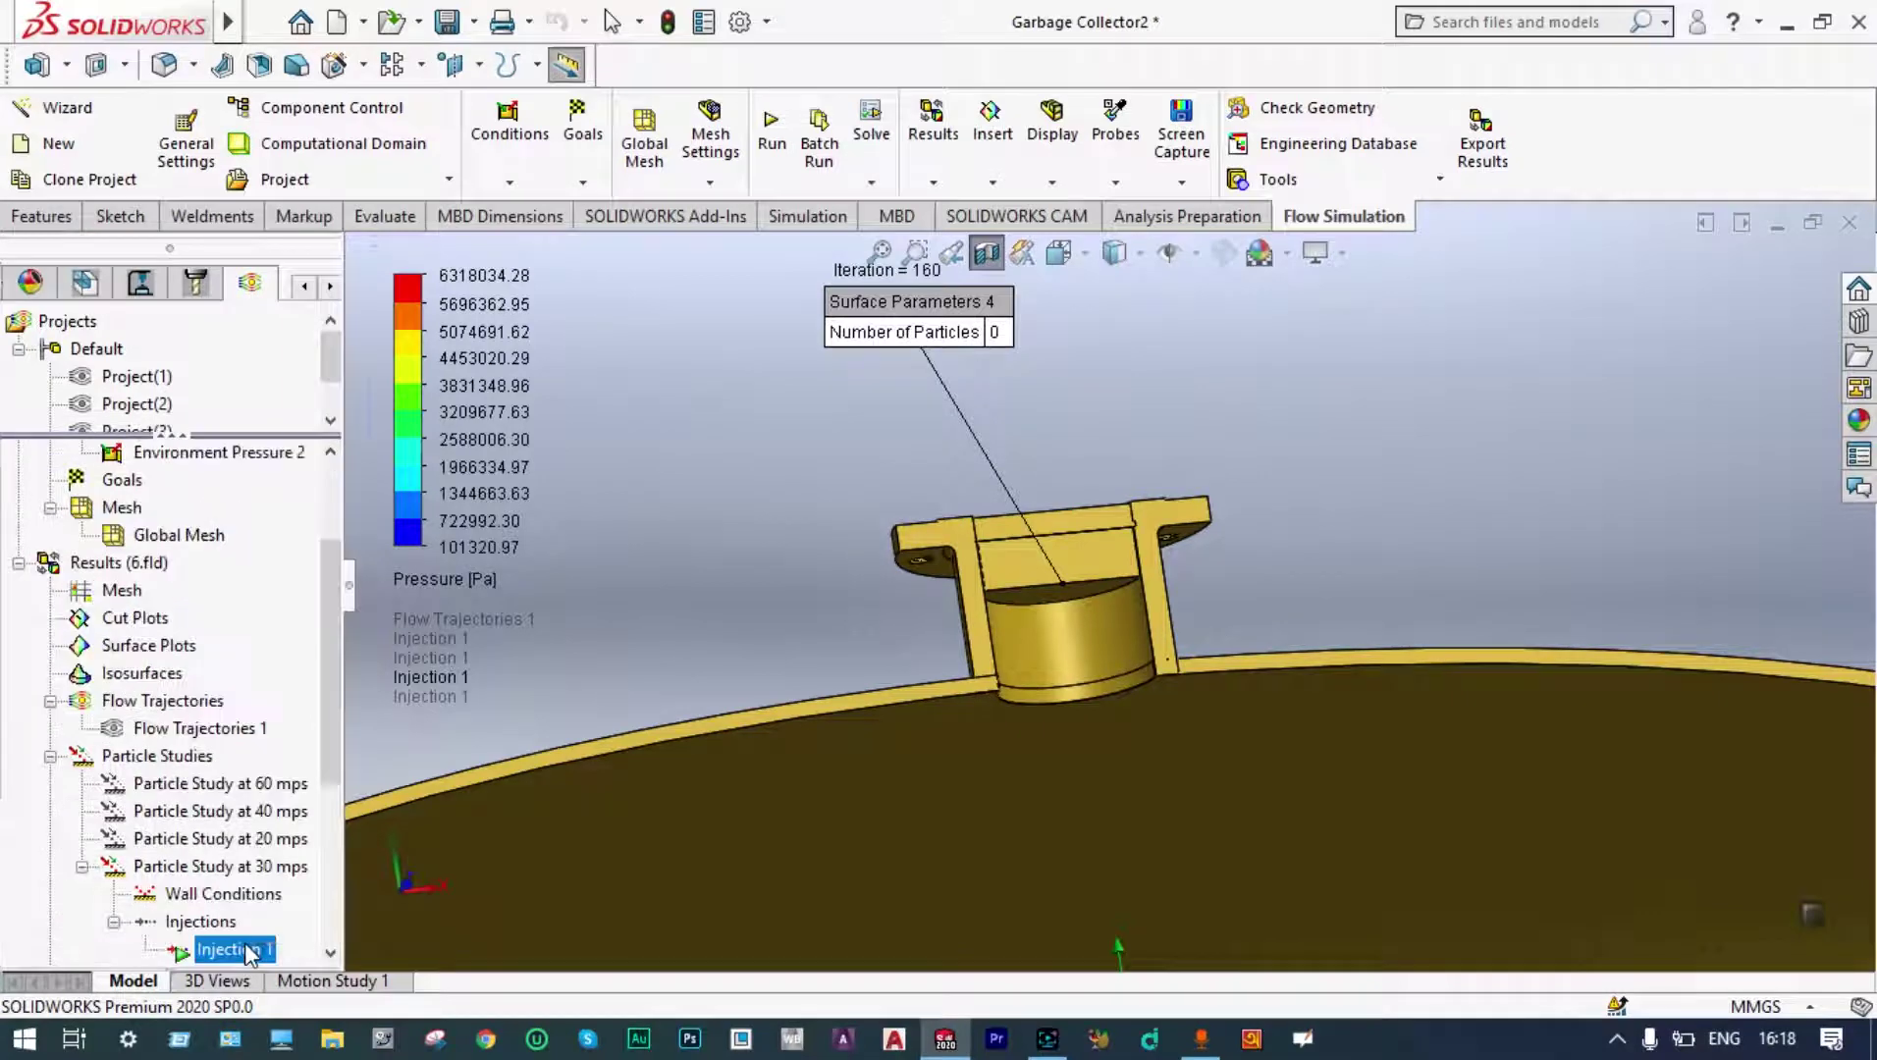
right_click(232, 949)
left_click(351, 630)
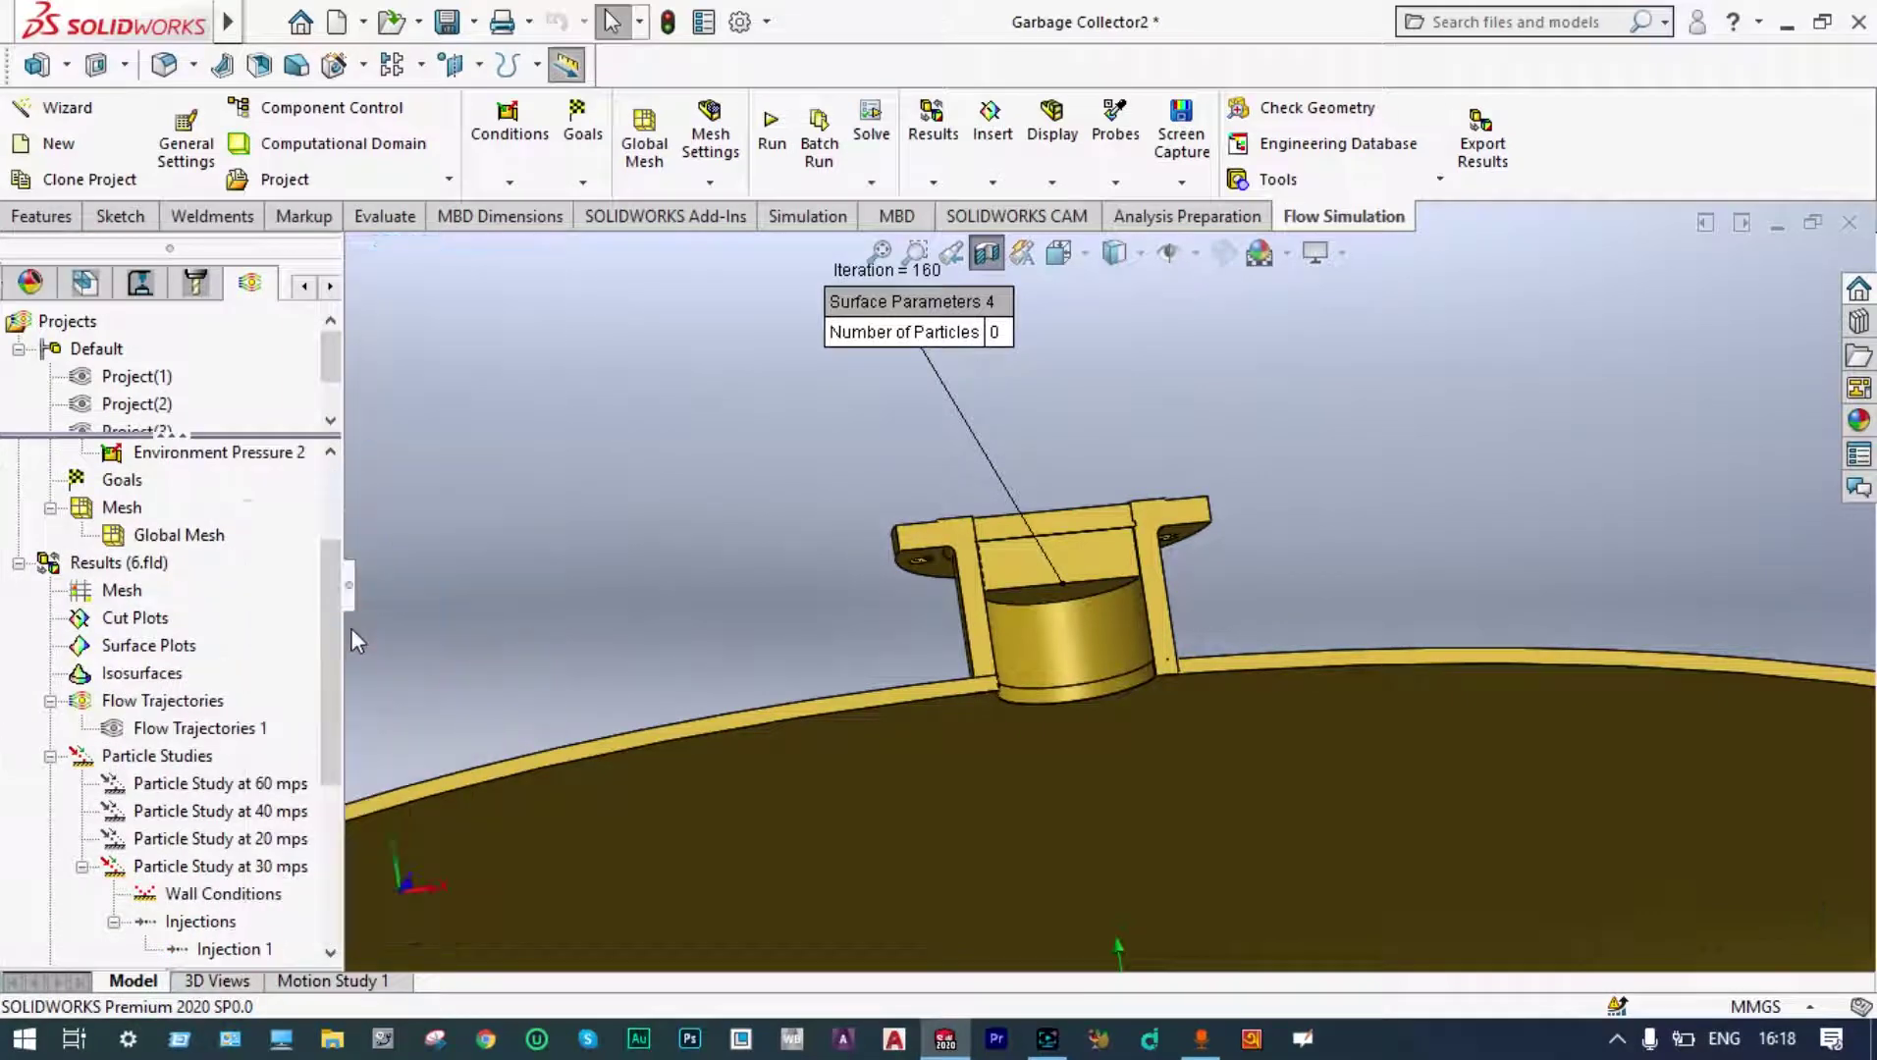
left_click_drag(333, 635, 330, 792)
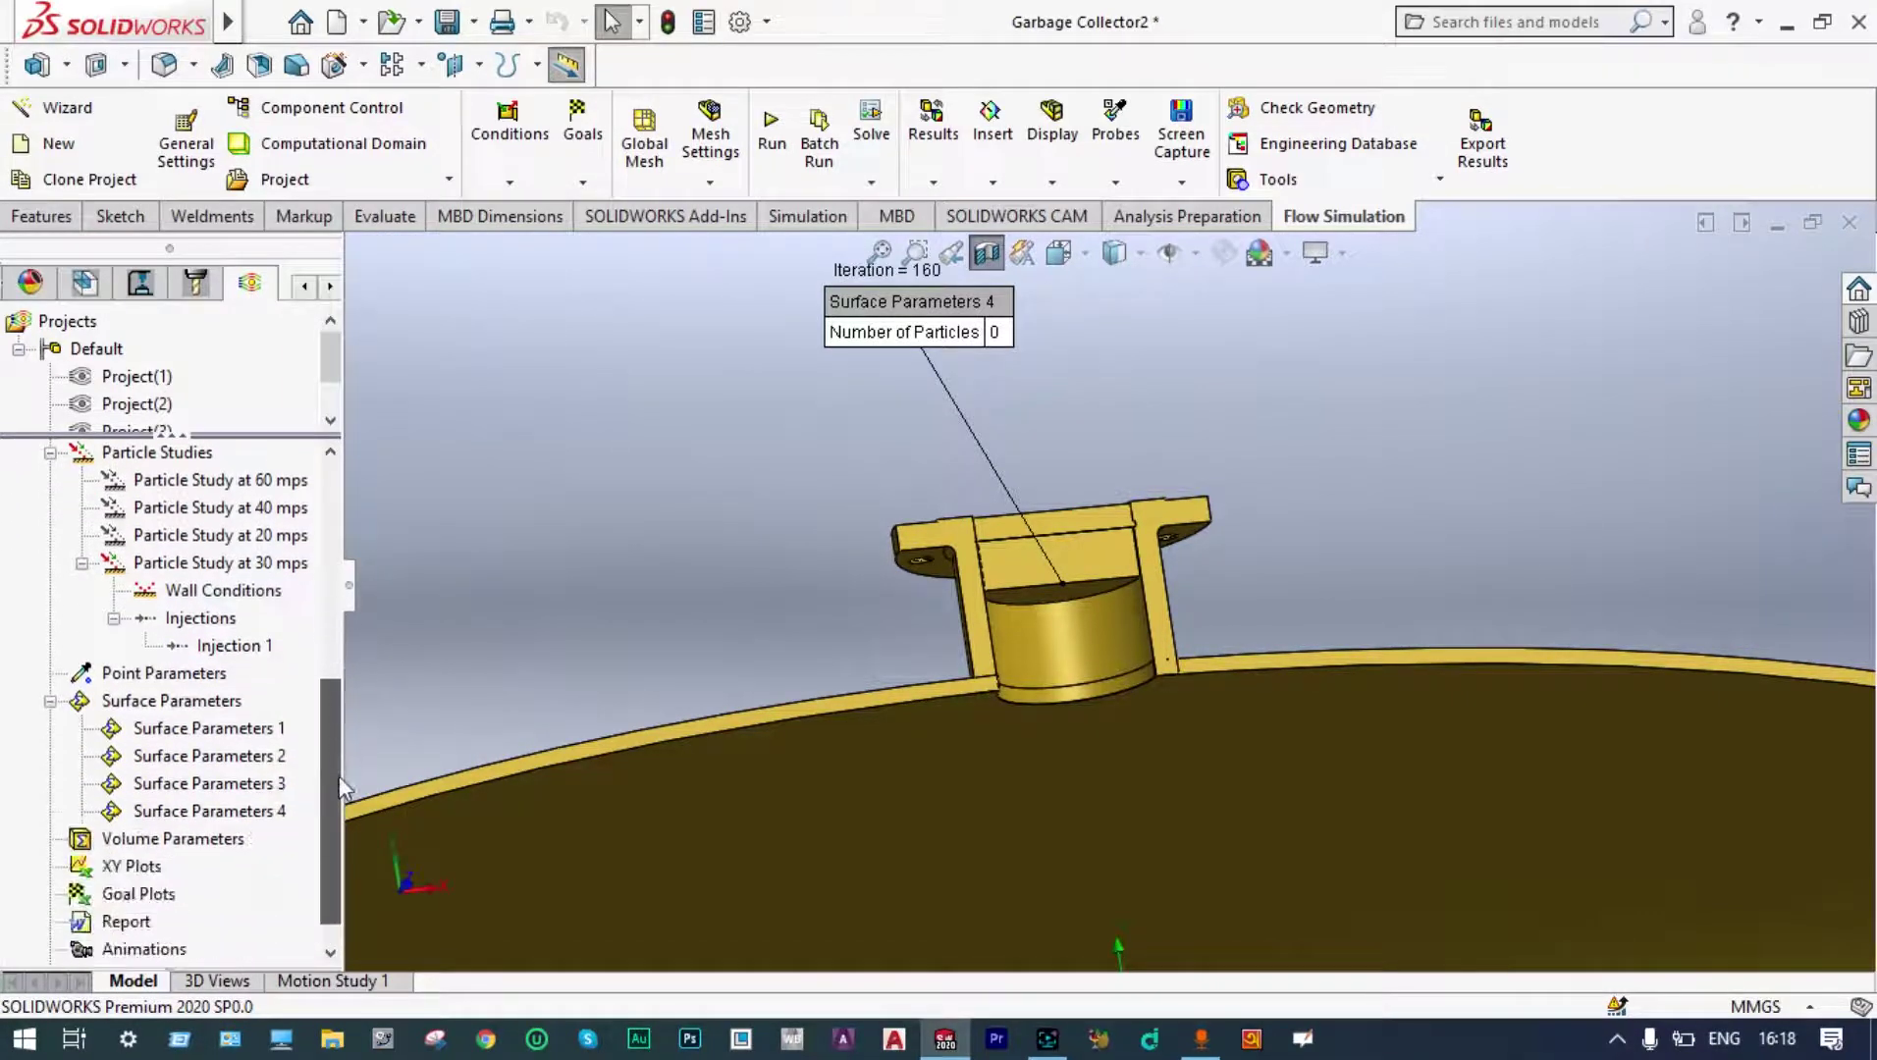
right_click(263, 821)
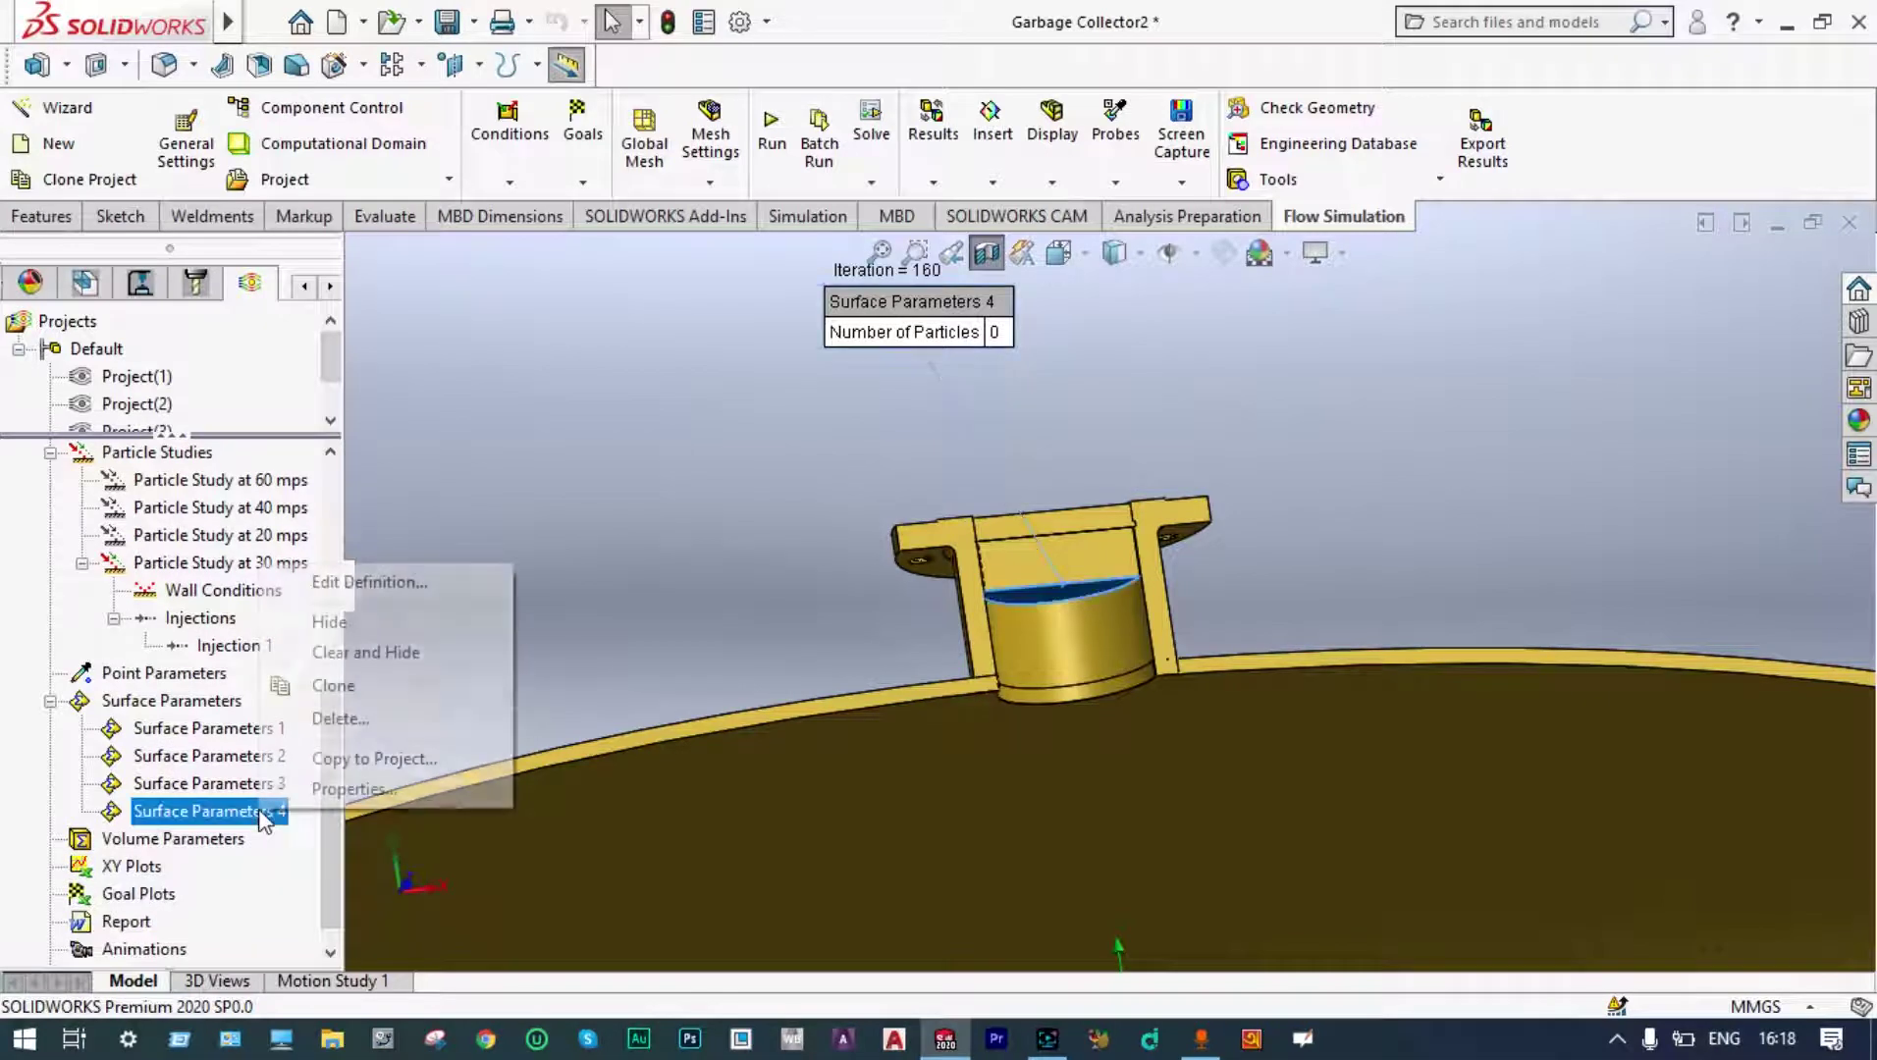
left_click(324, 651)
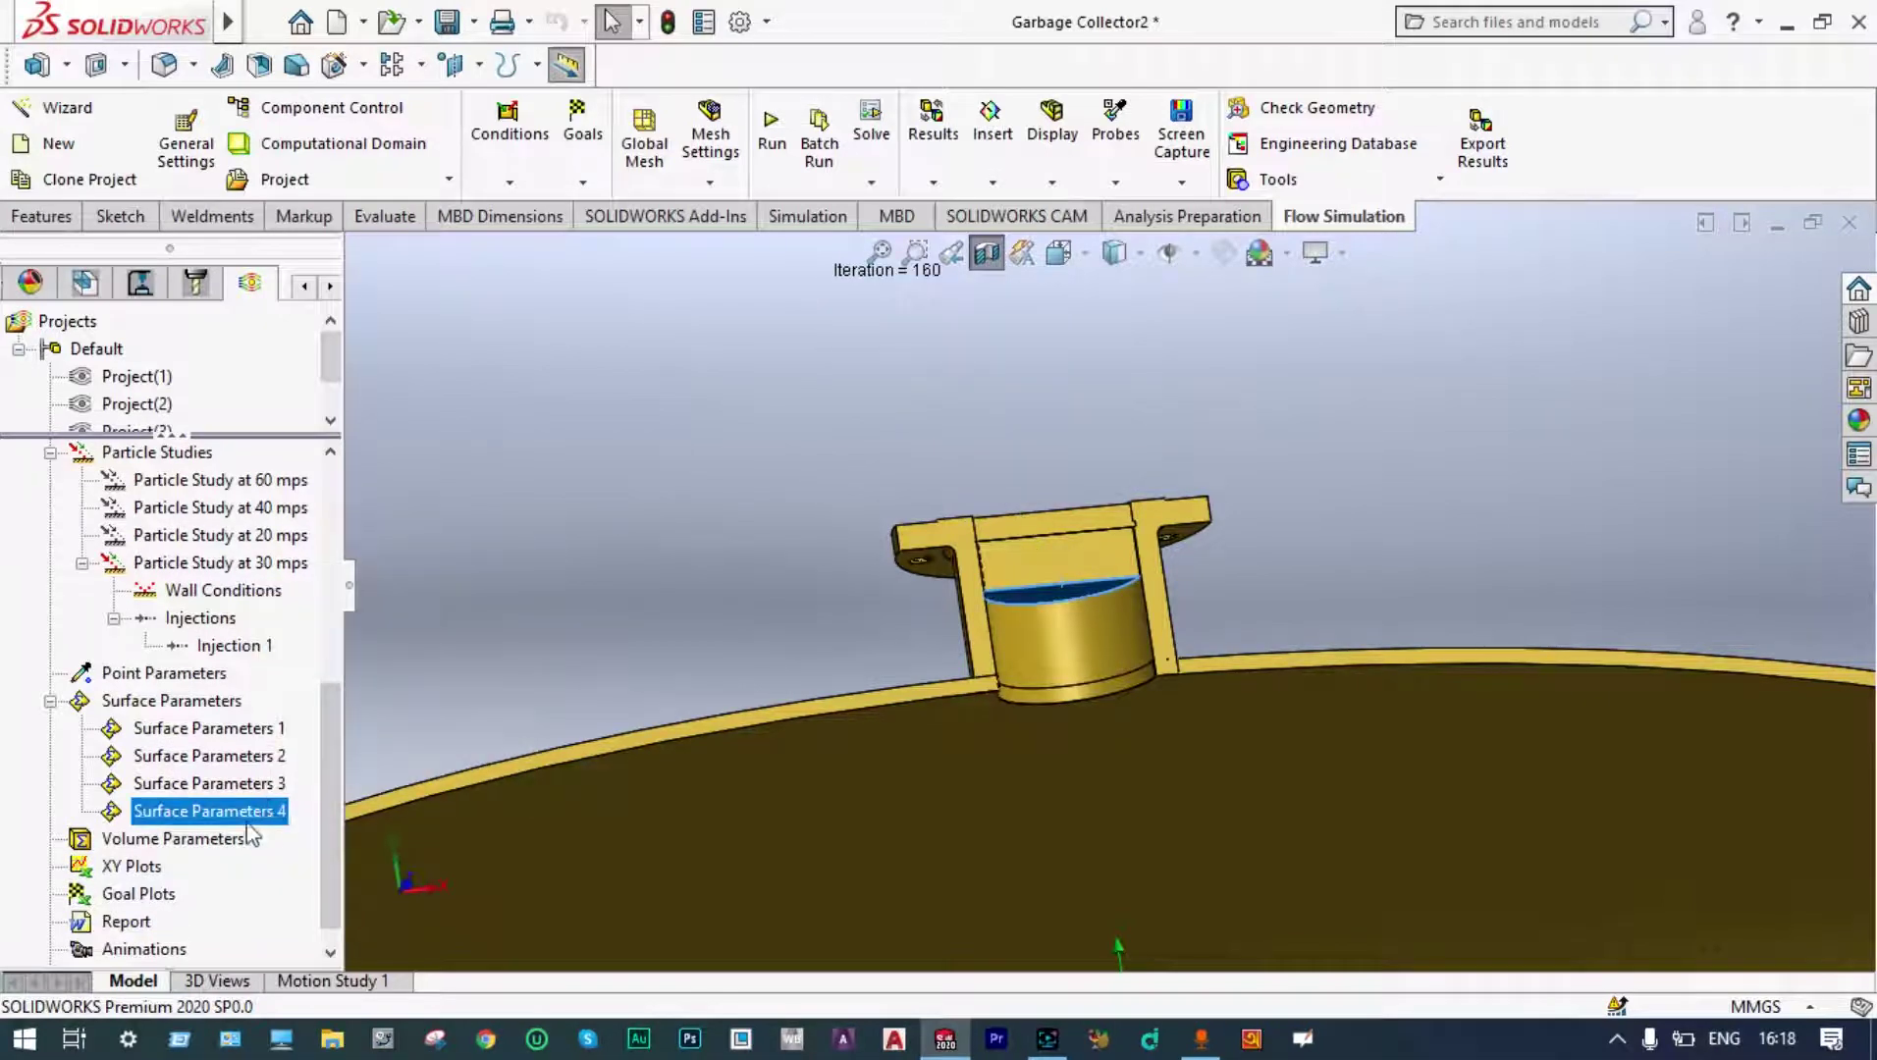
Set the Inlet Velocity 1 boundary condition of Project(4) to 35 m/s and accept it.
left_click_drag(330, 805, 326, 470)
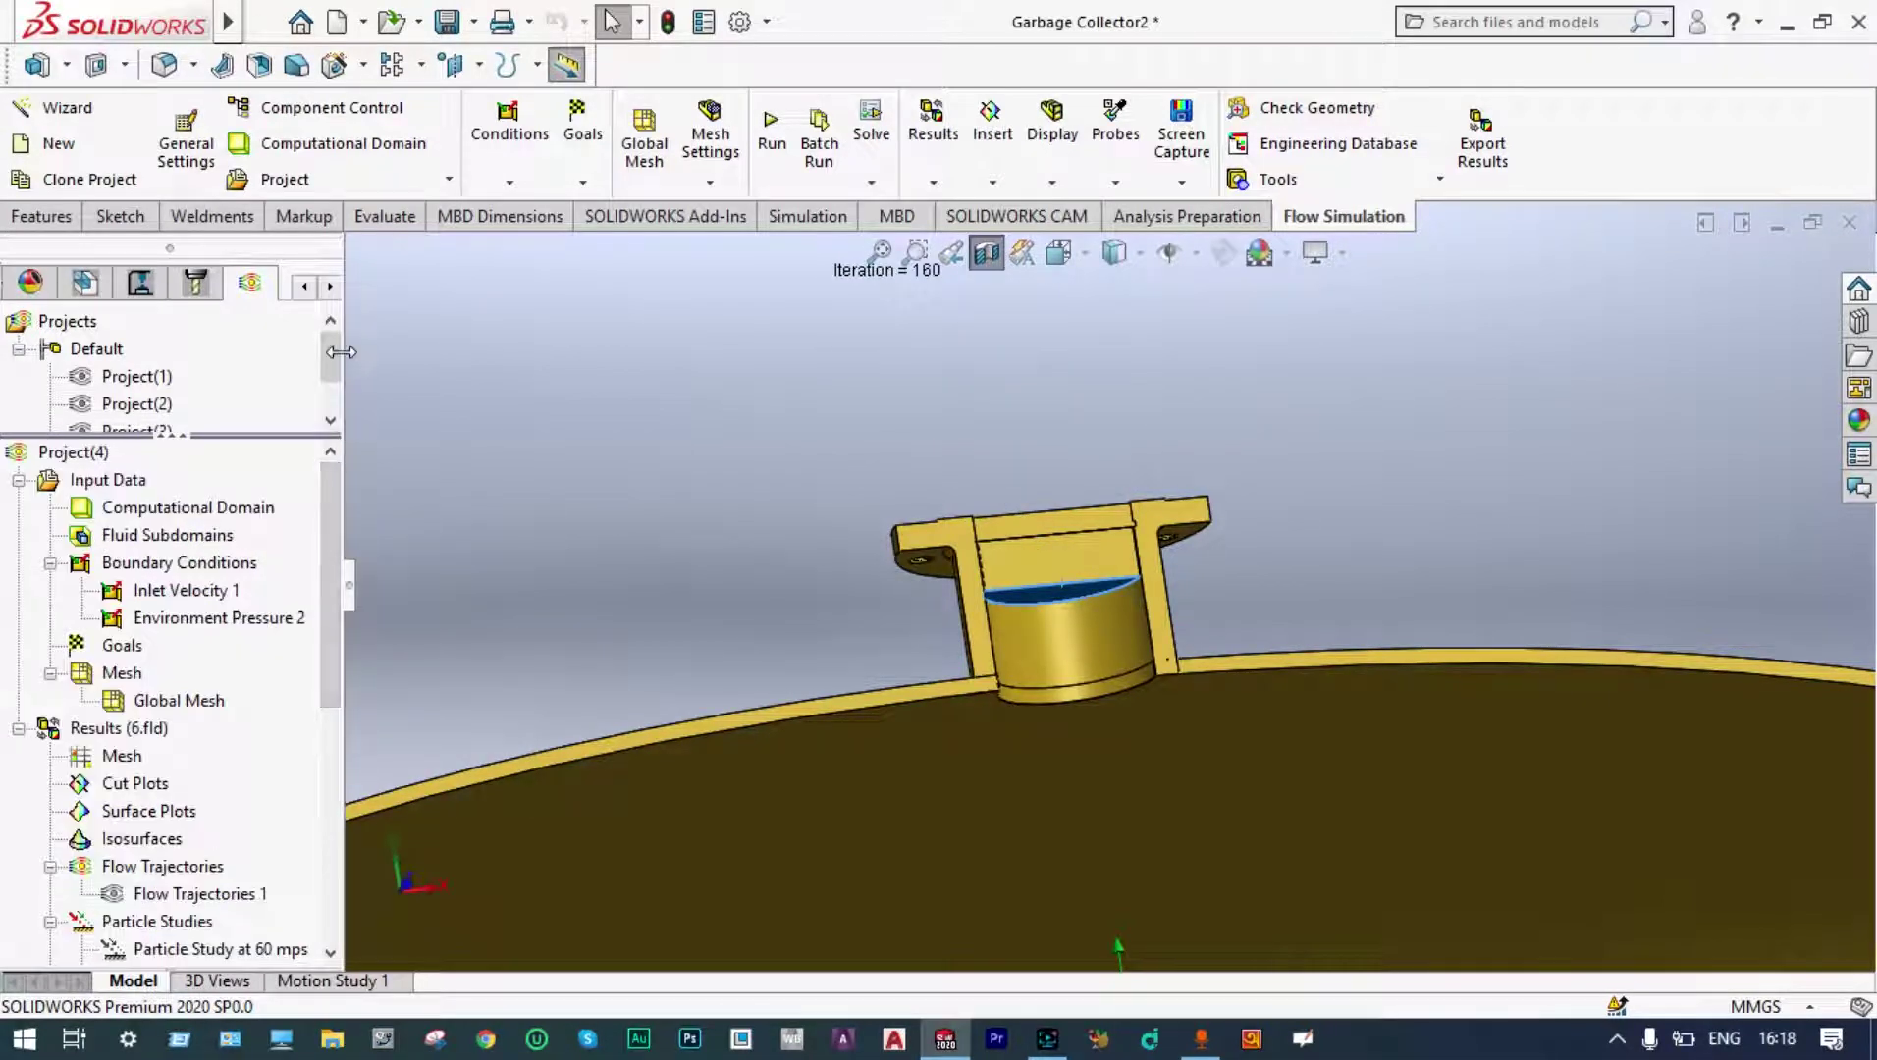
scroll(659, 578, "up", 5)
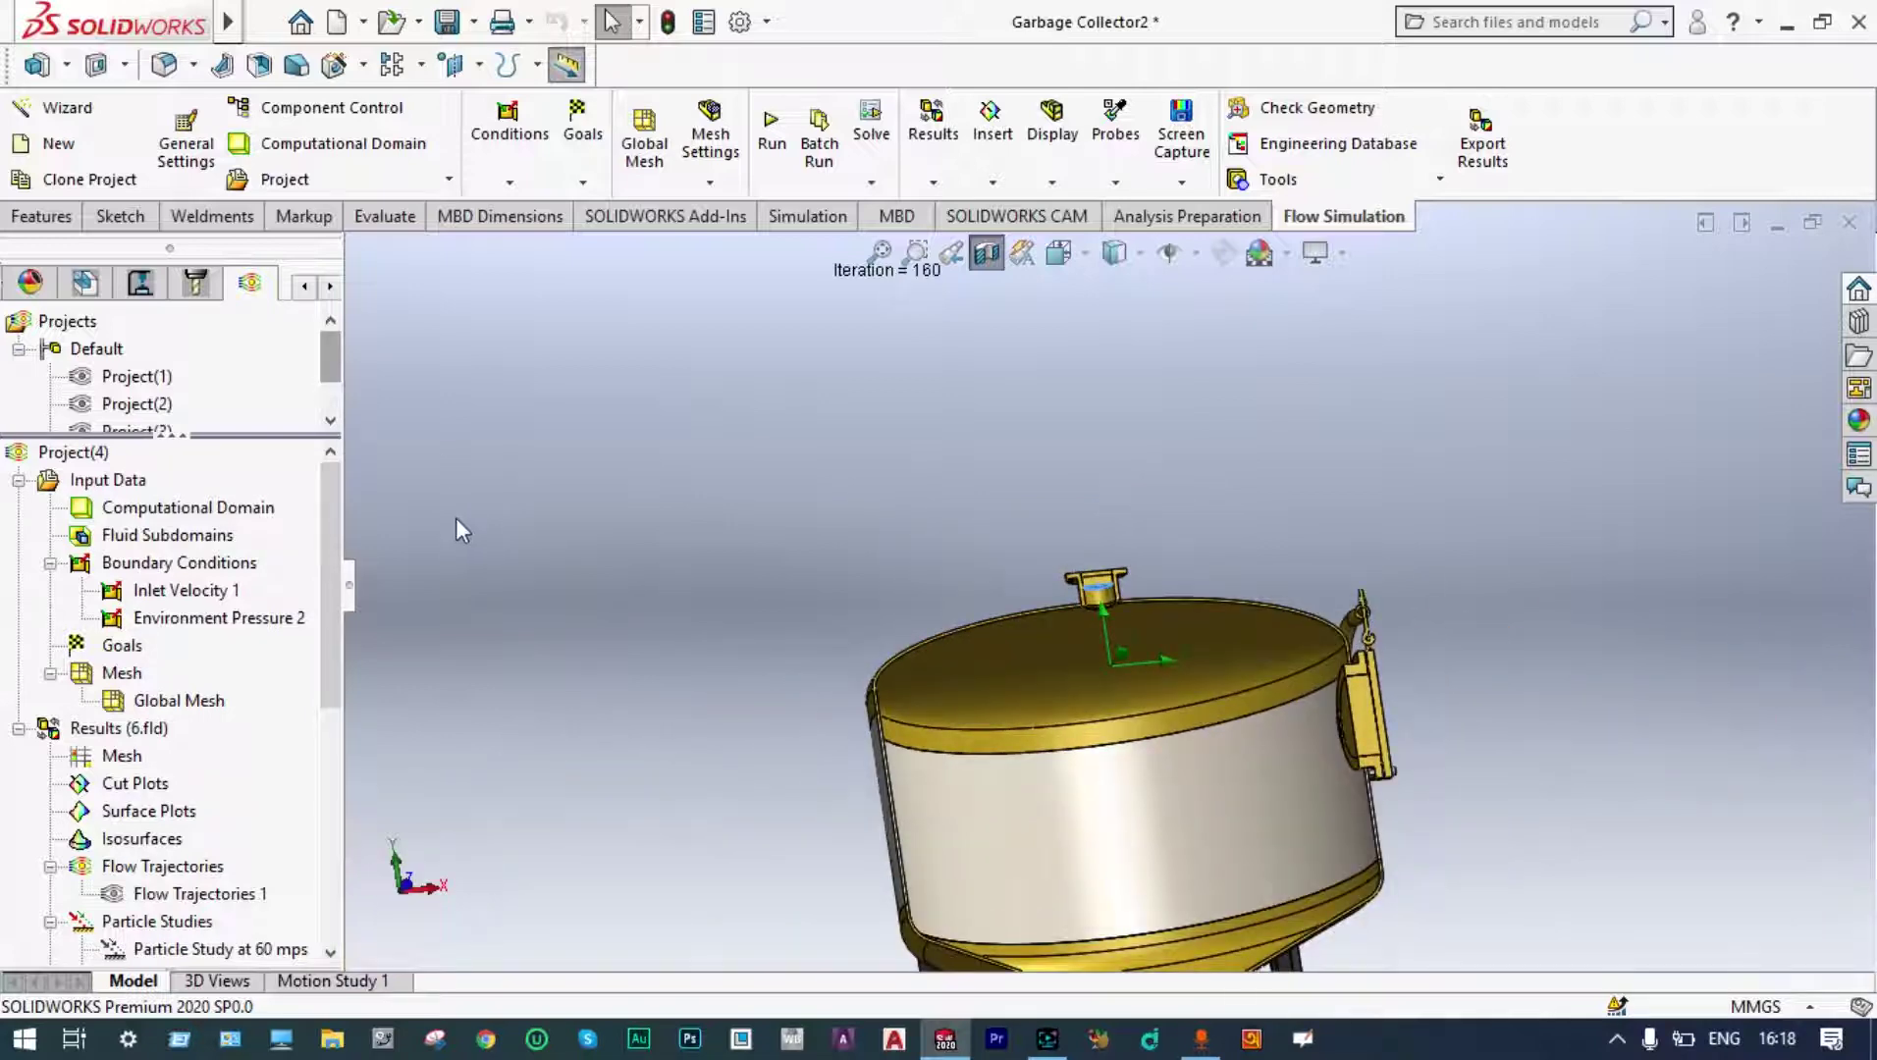
mouse_move(329, 350)
left_mouse_down()
mouse_move(327, 378)
mouse_move(338, 329)
left_mouse_up()
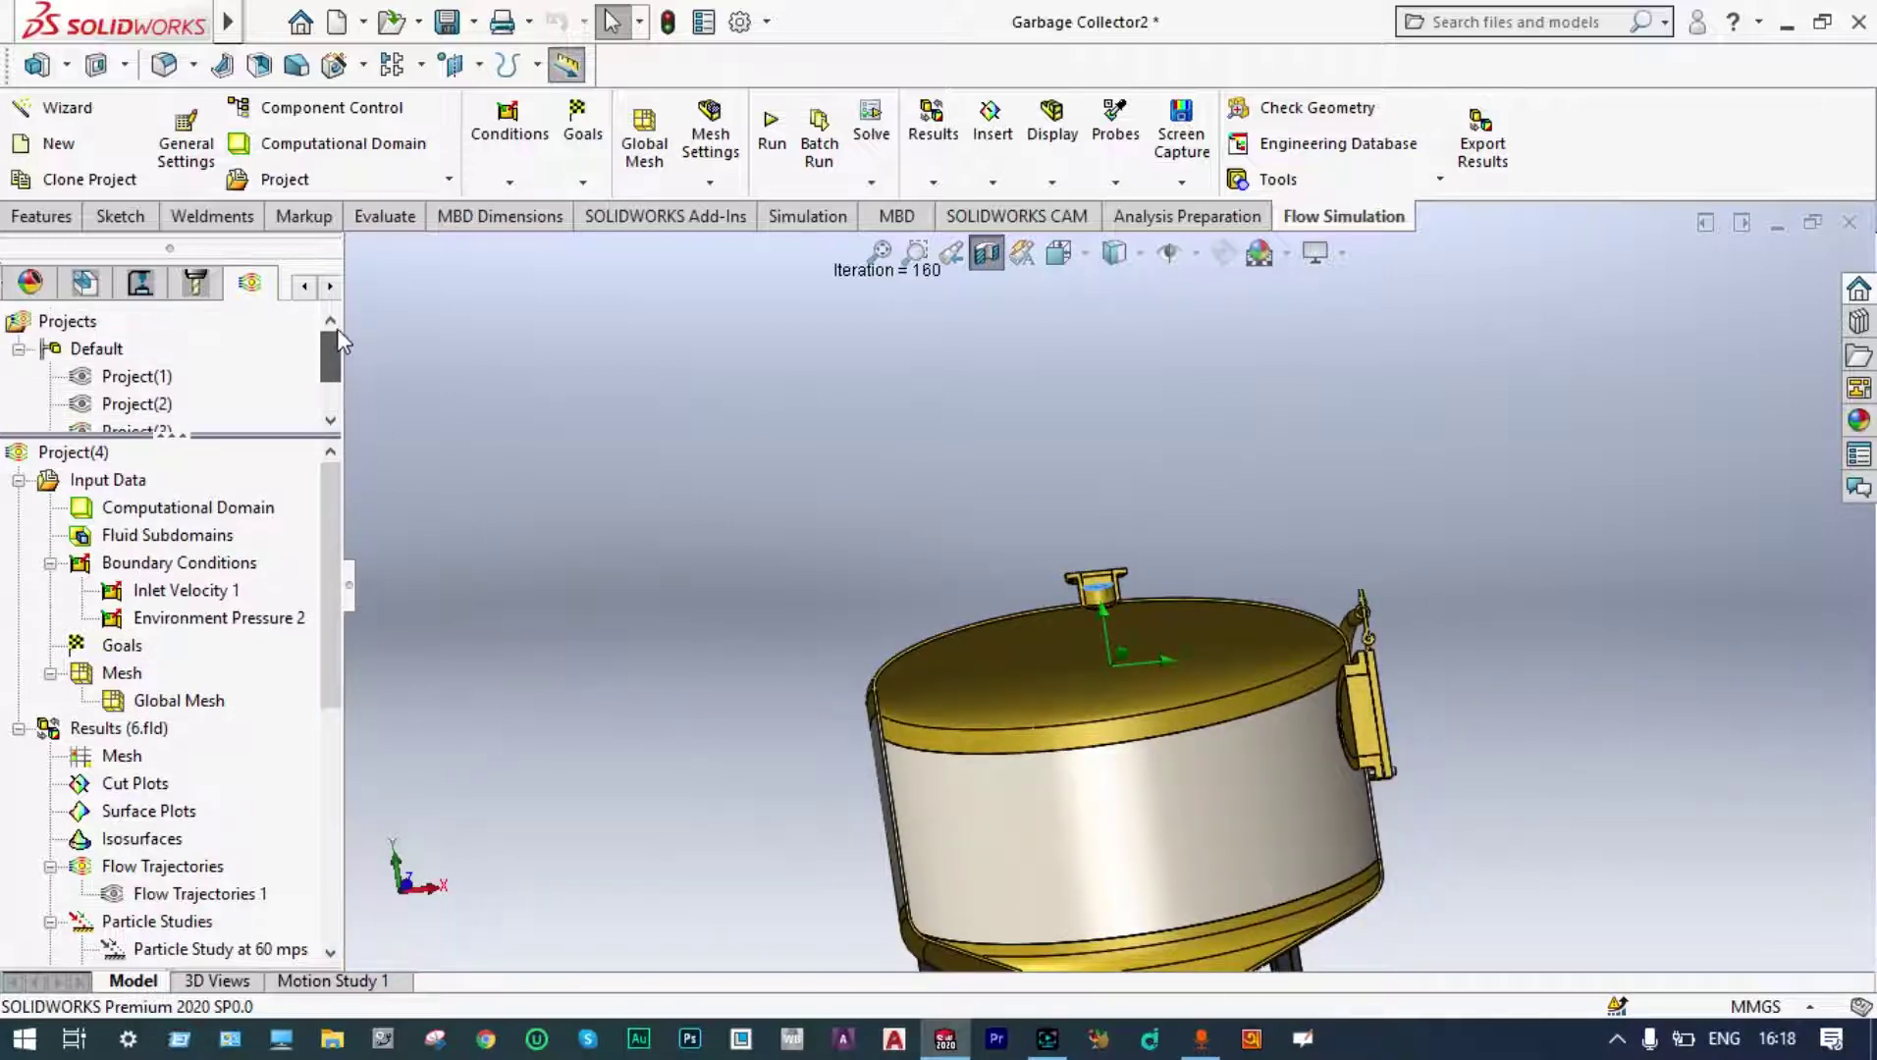
right_click(213, 590)
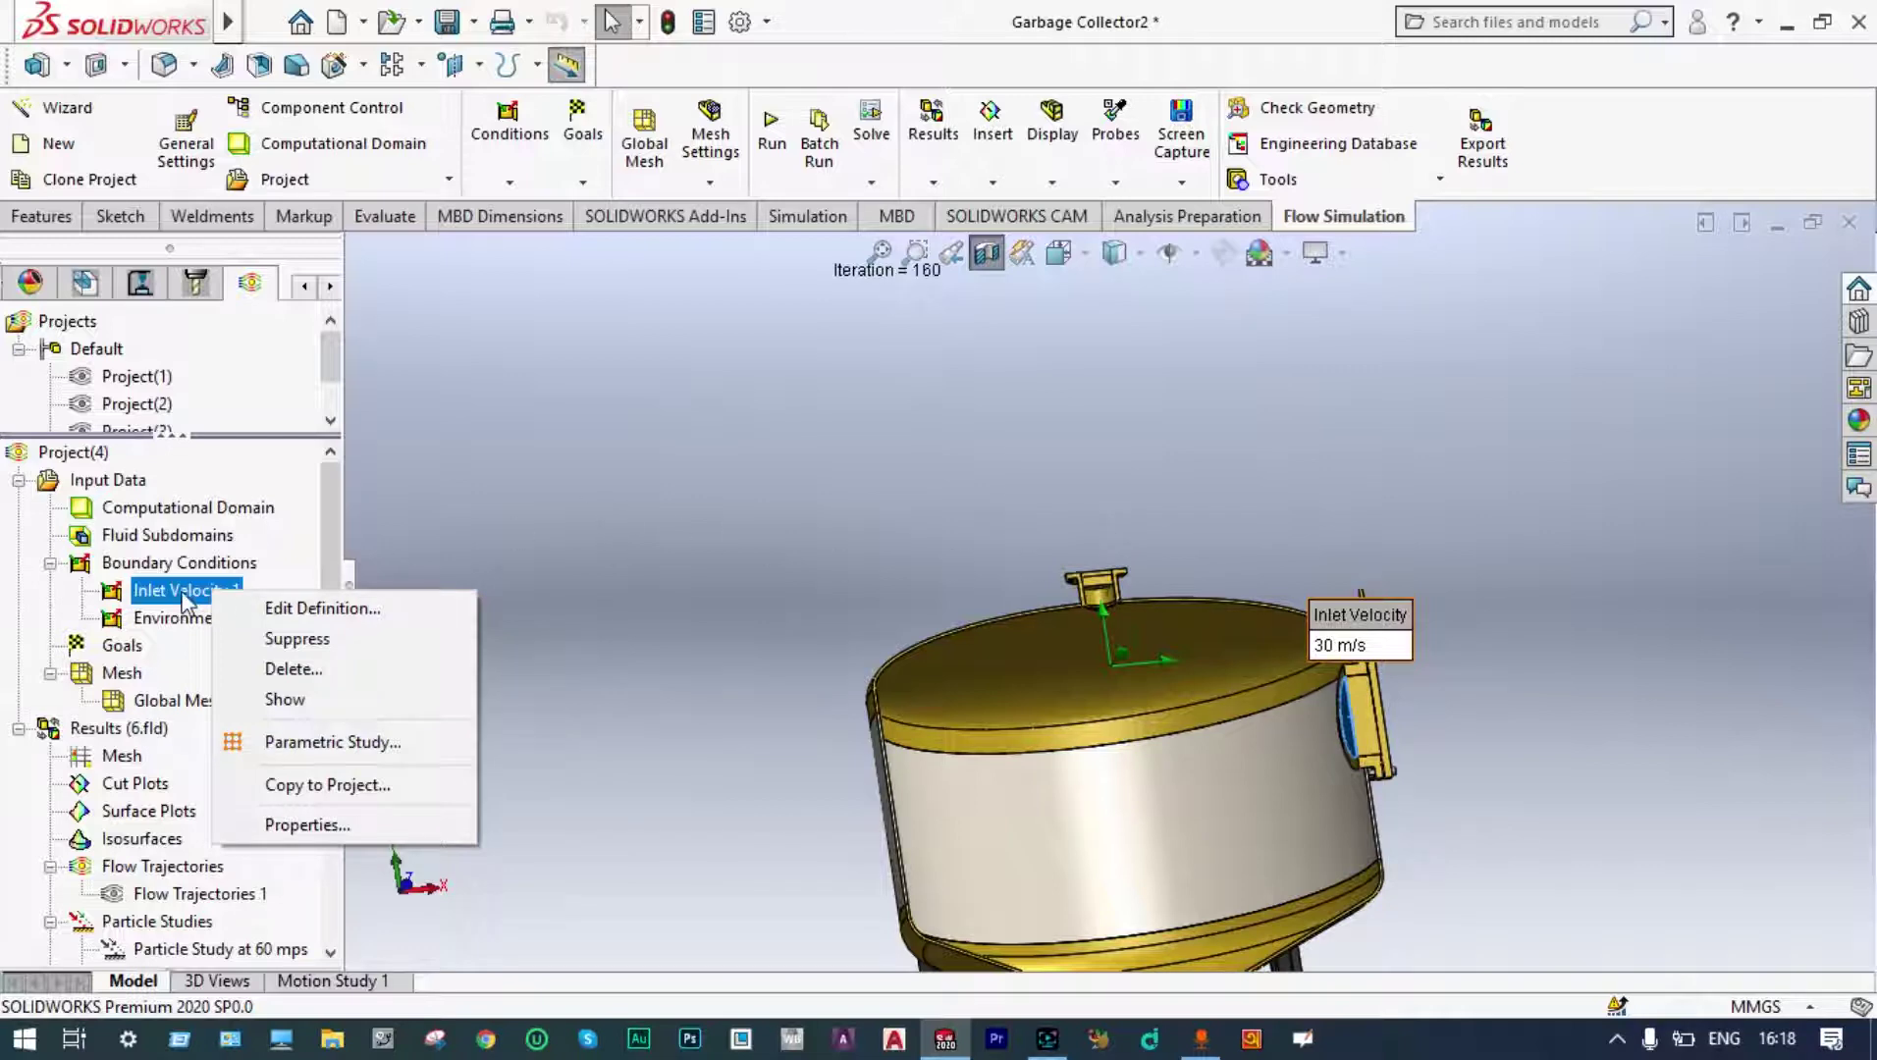
left_click(278, 609)
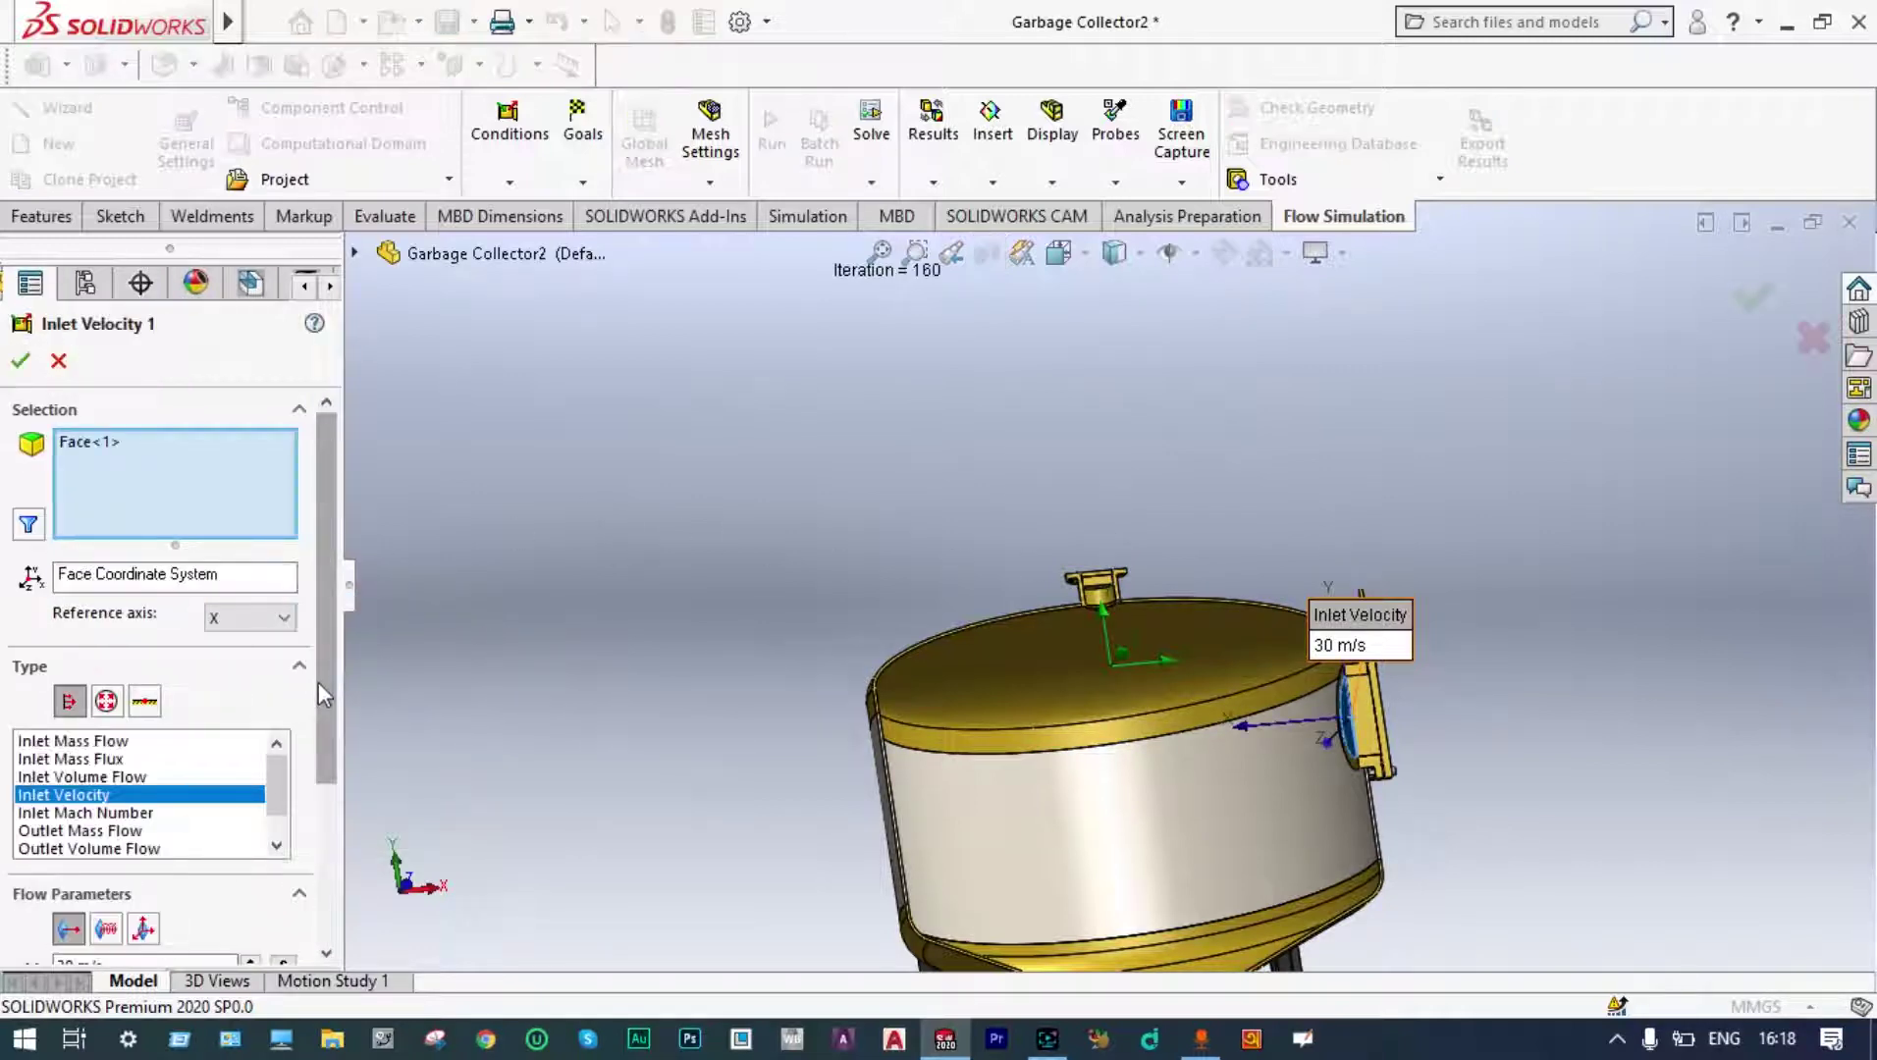
scroll(318, 682, "down", 3)
left_click(74, 722)
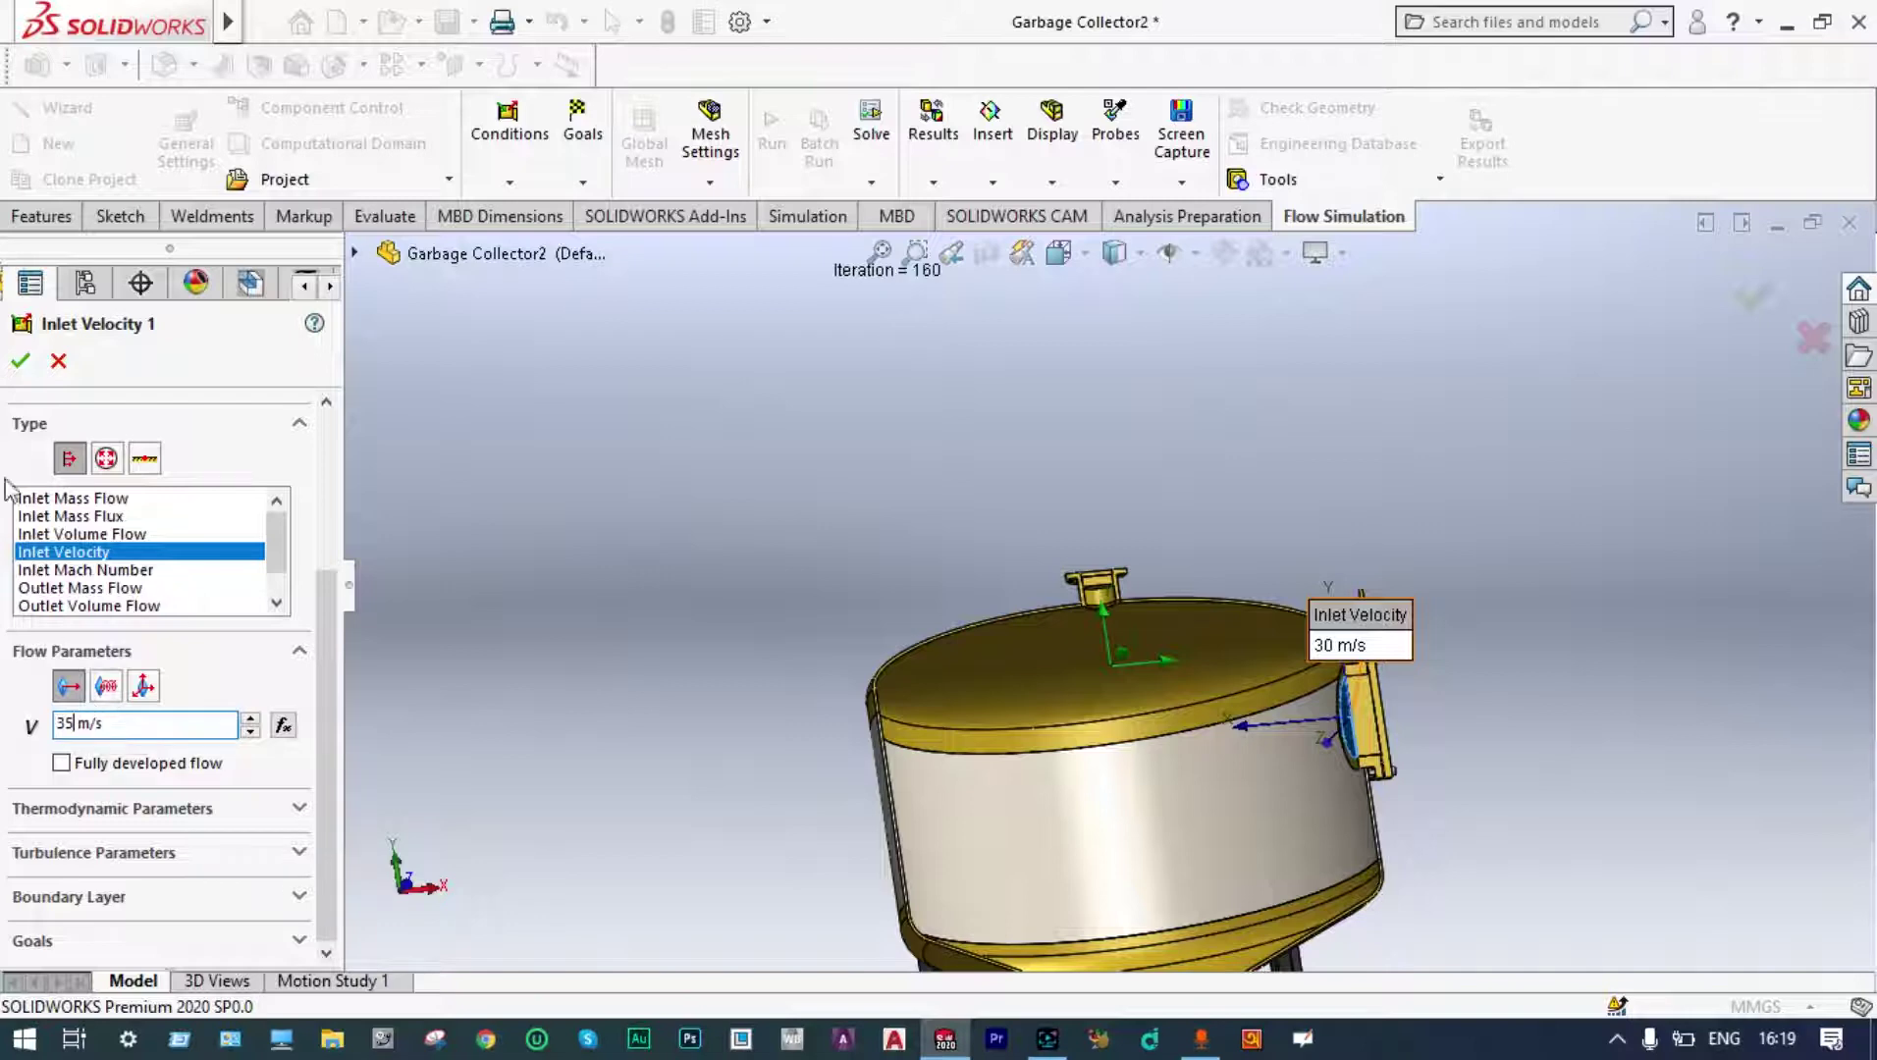
left_click(20, 363)
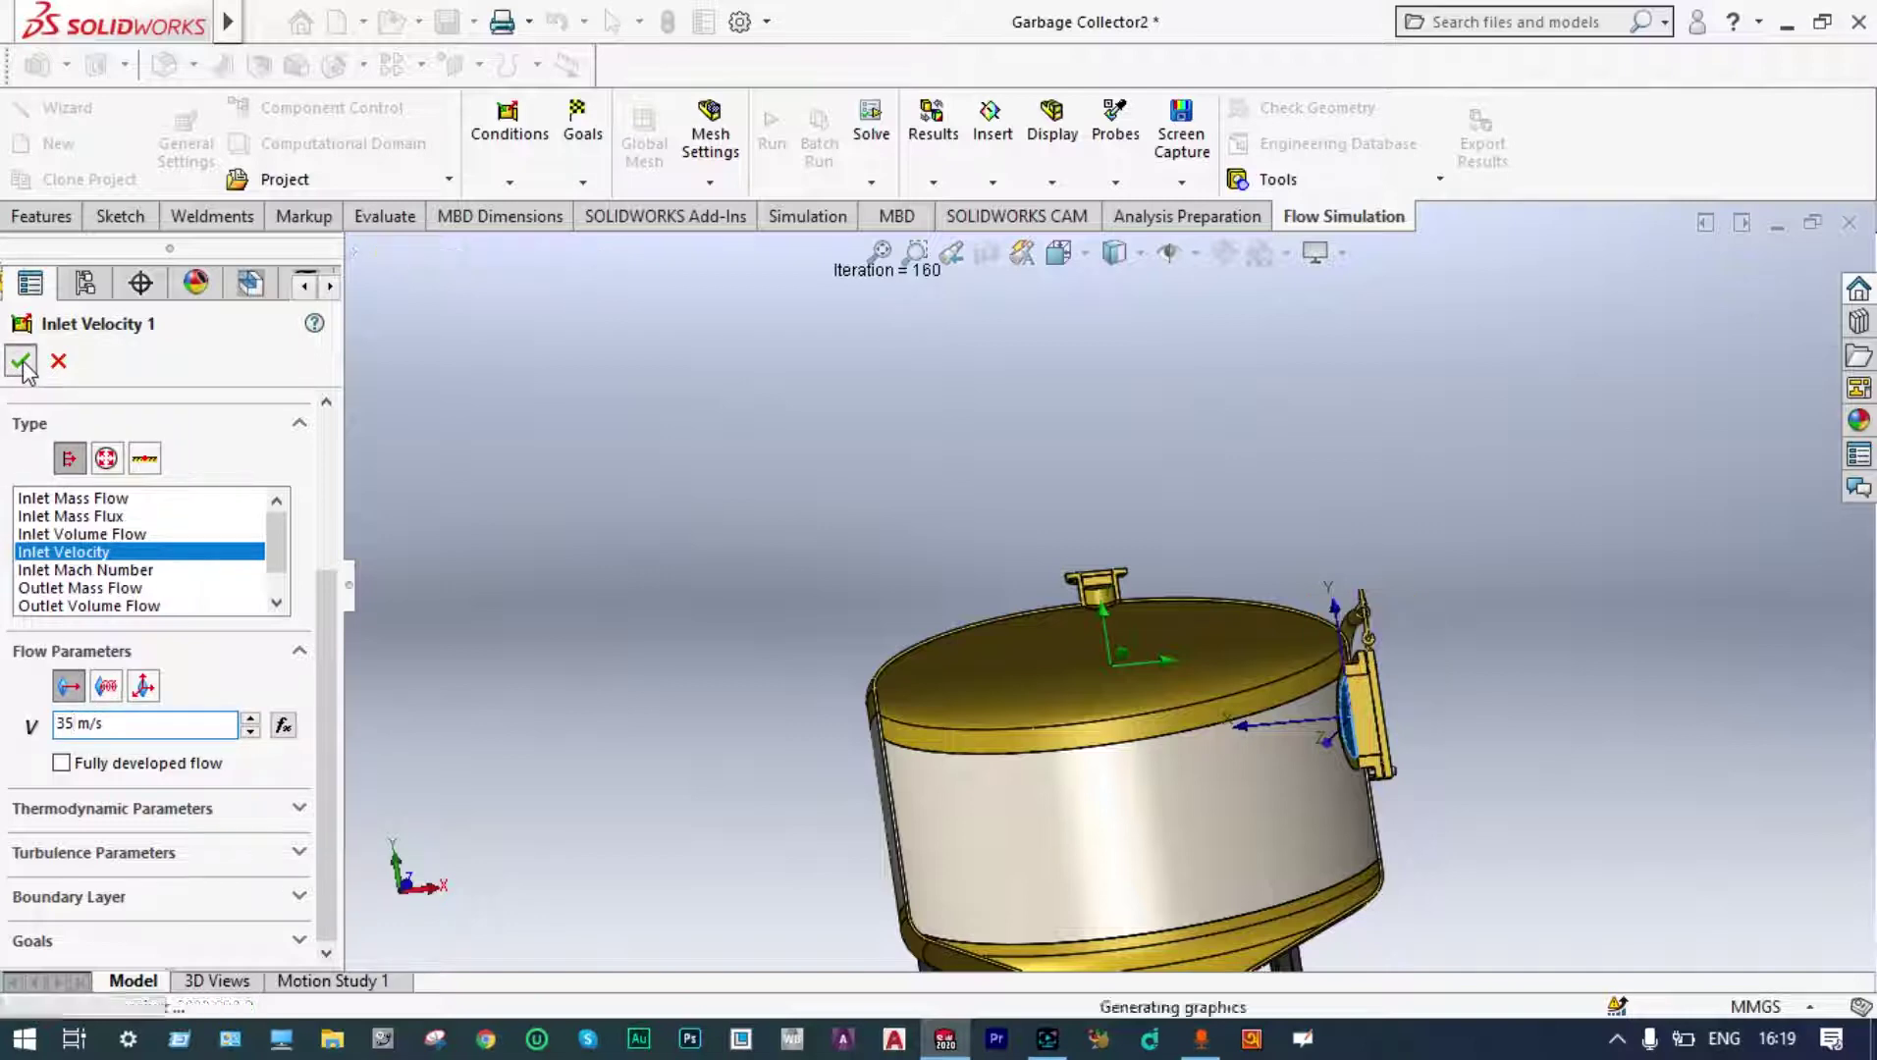
Run the solver as a new calculation and close the solver window when it finishes.
left_click(771, 138)
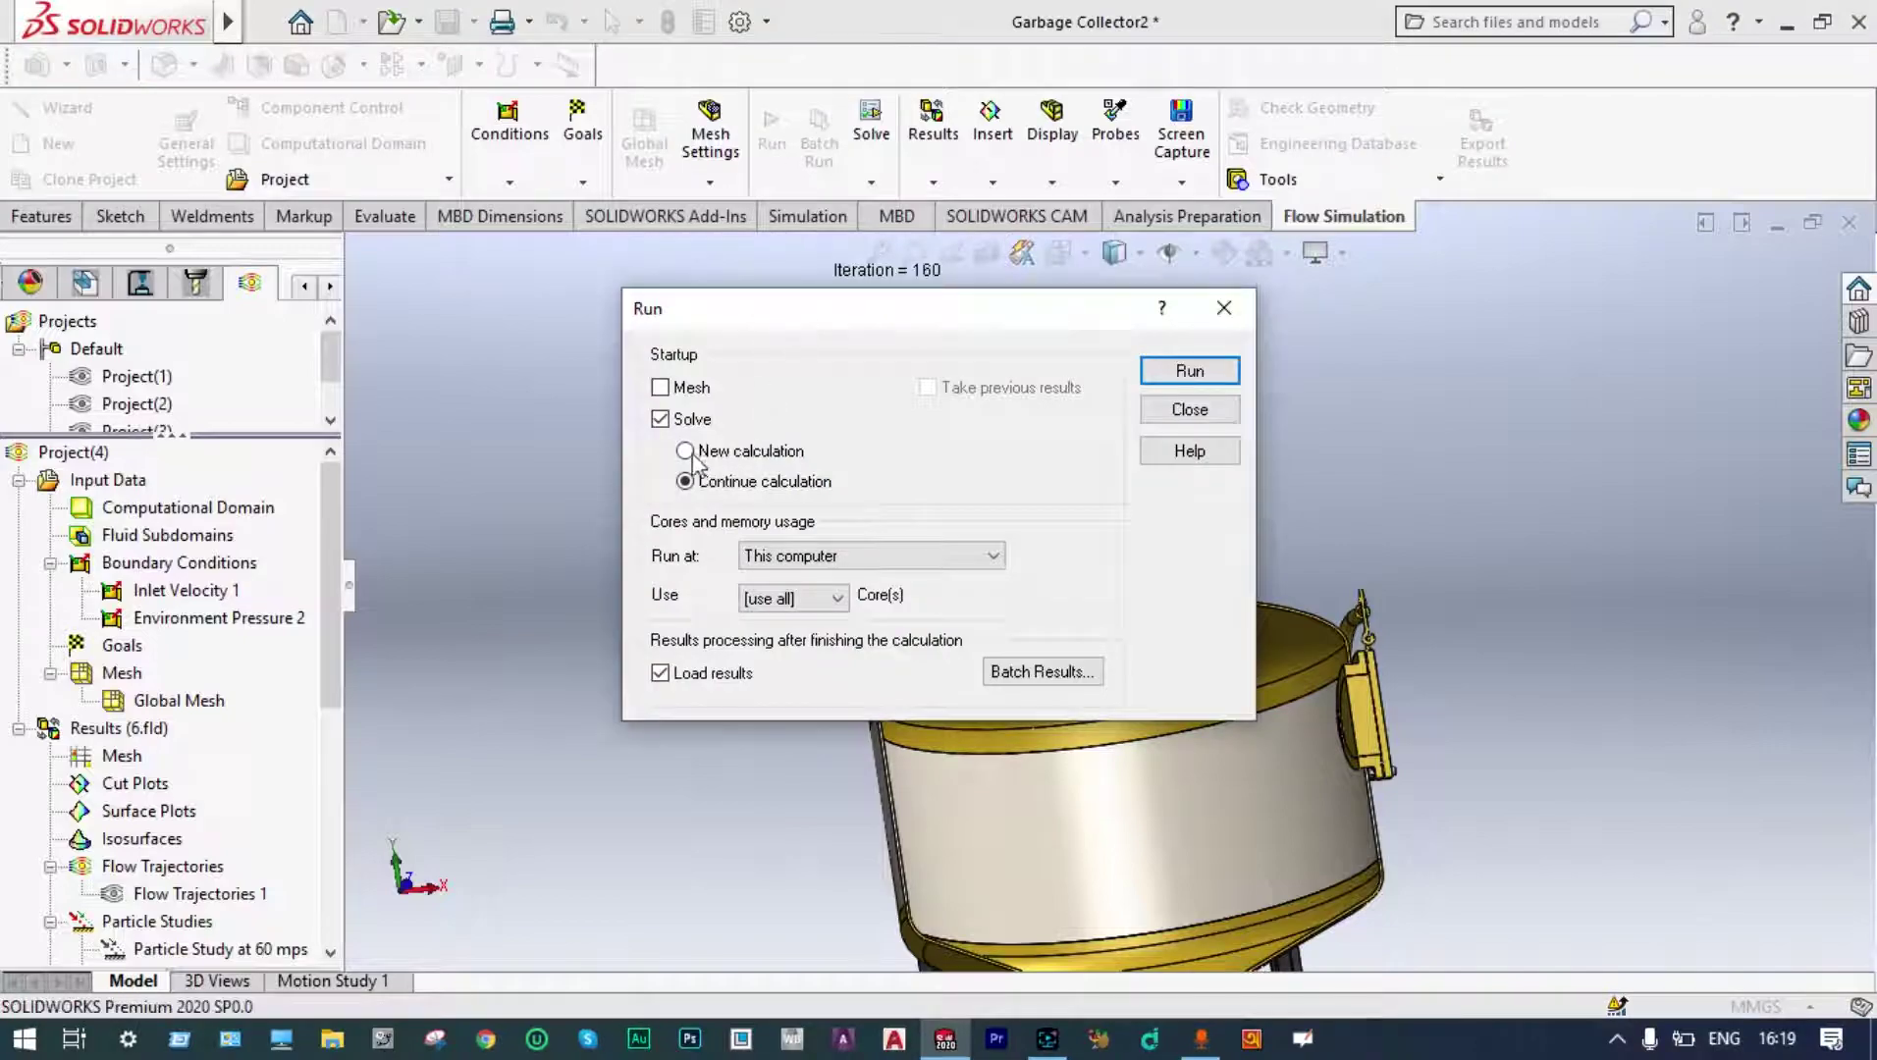
left_click(686, 452)
key("Return")
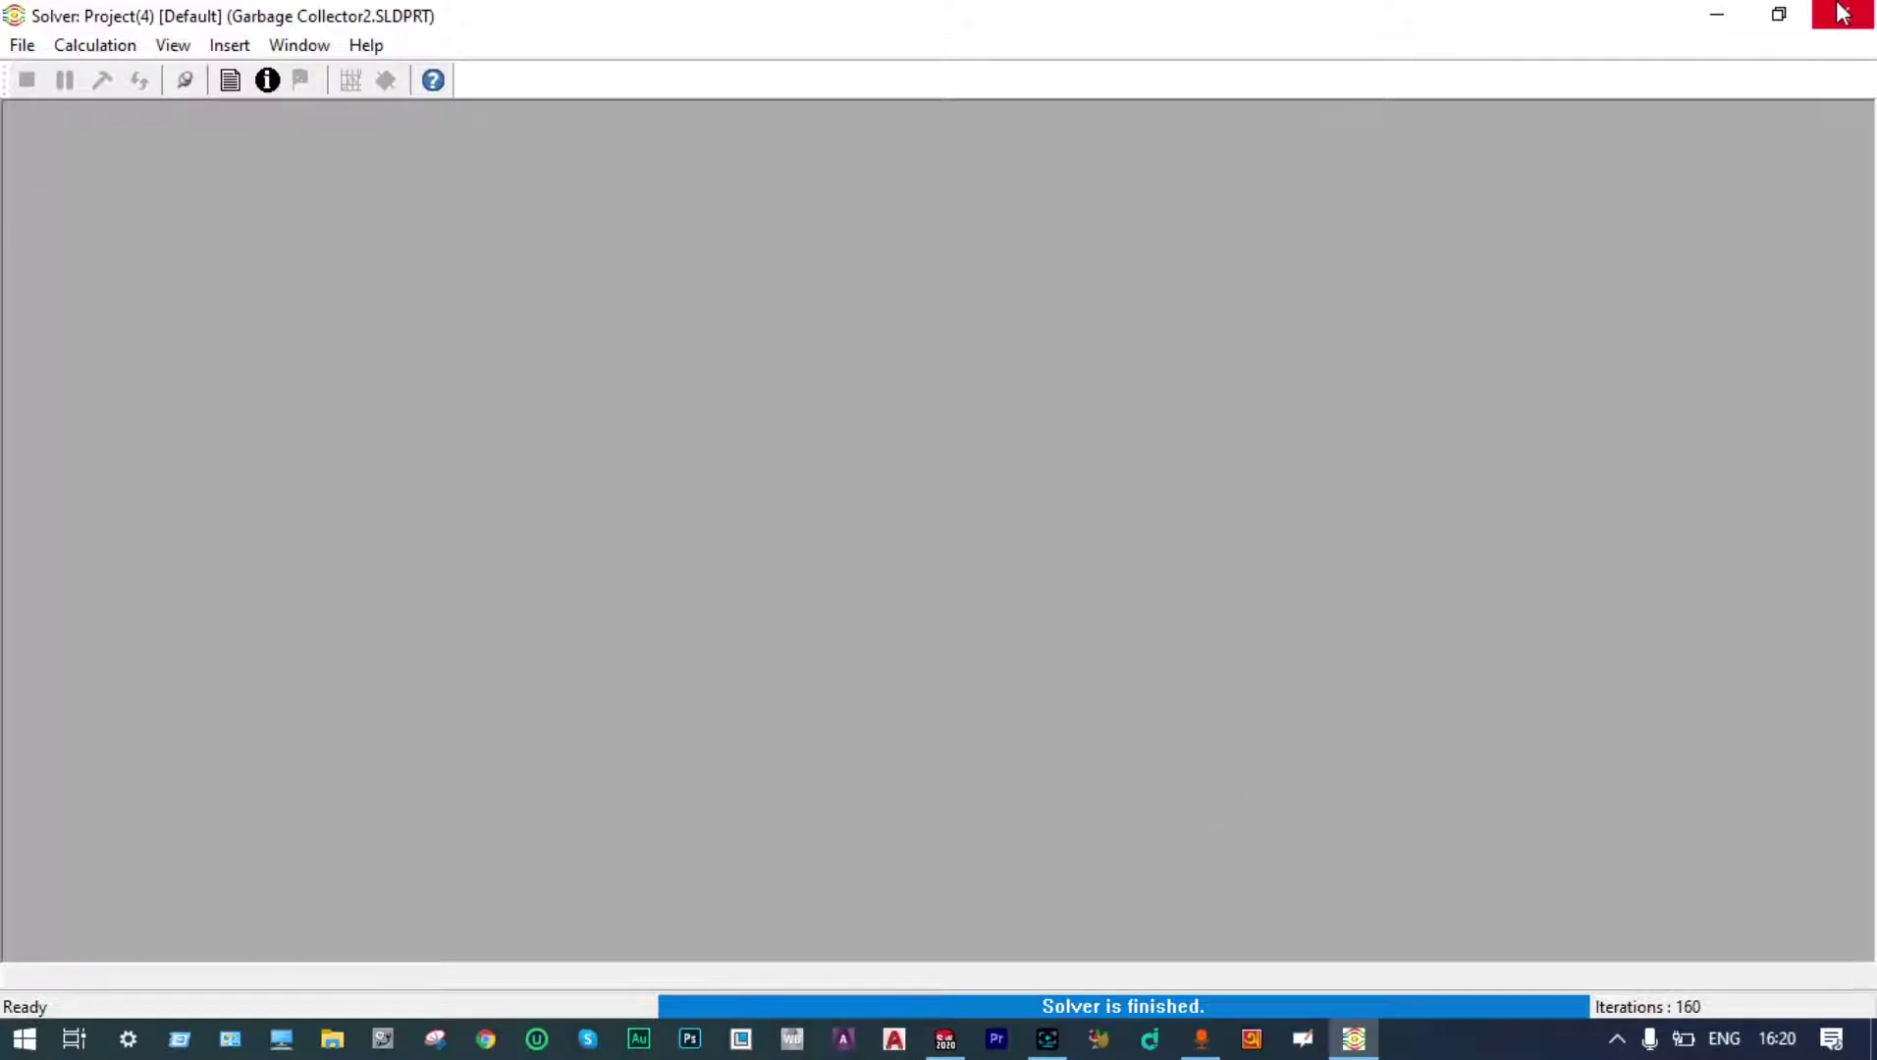
left_click(1839, 11)
Create a new particle study named Particle Study at 35 mps.
left_click_drag(336, 612, 337, 797)
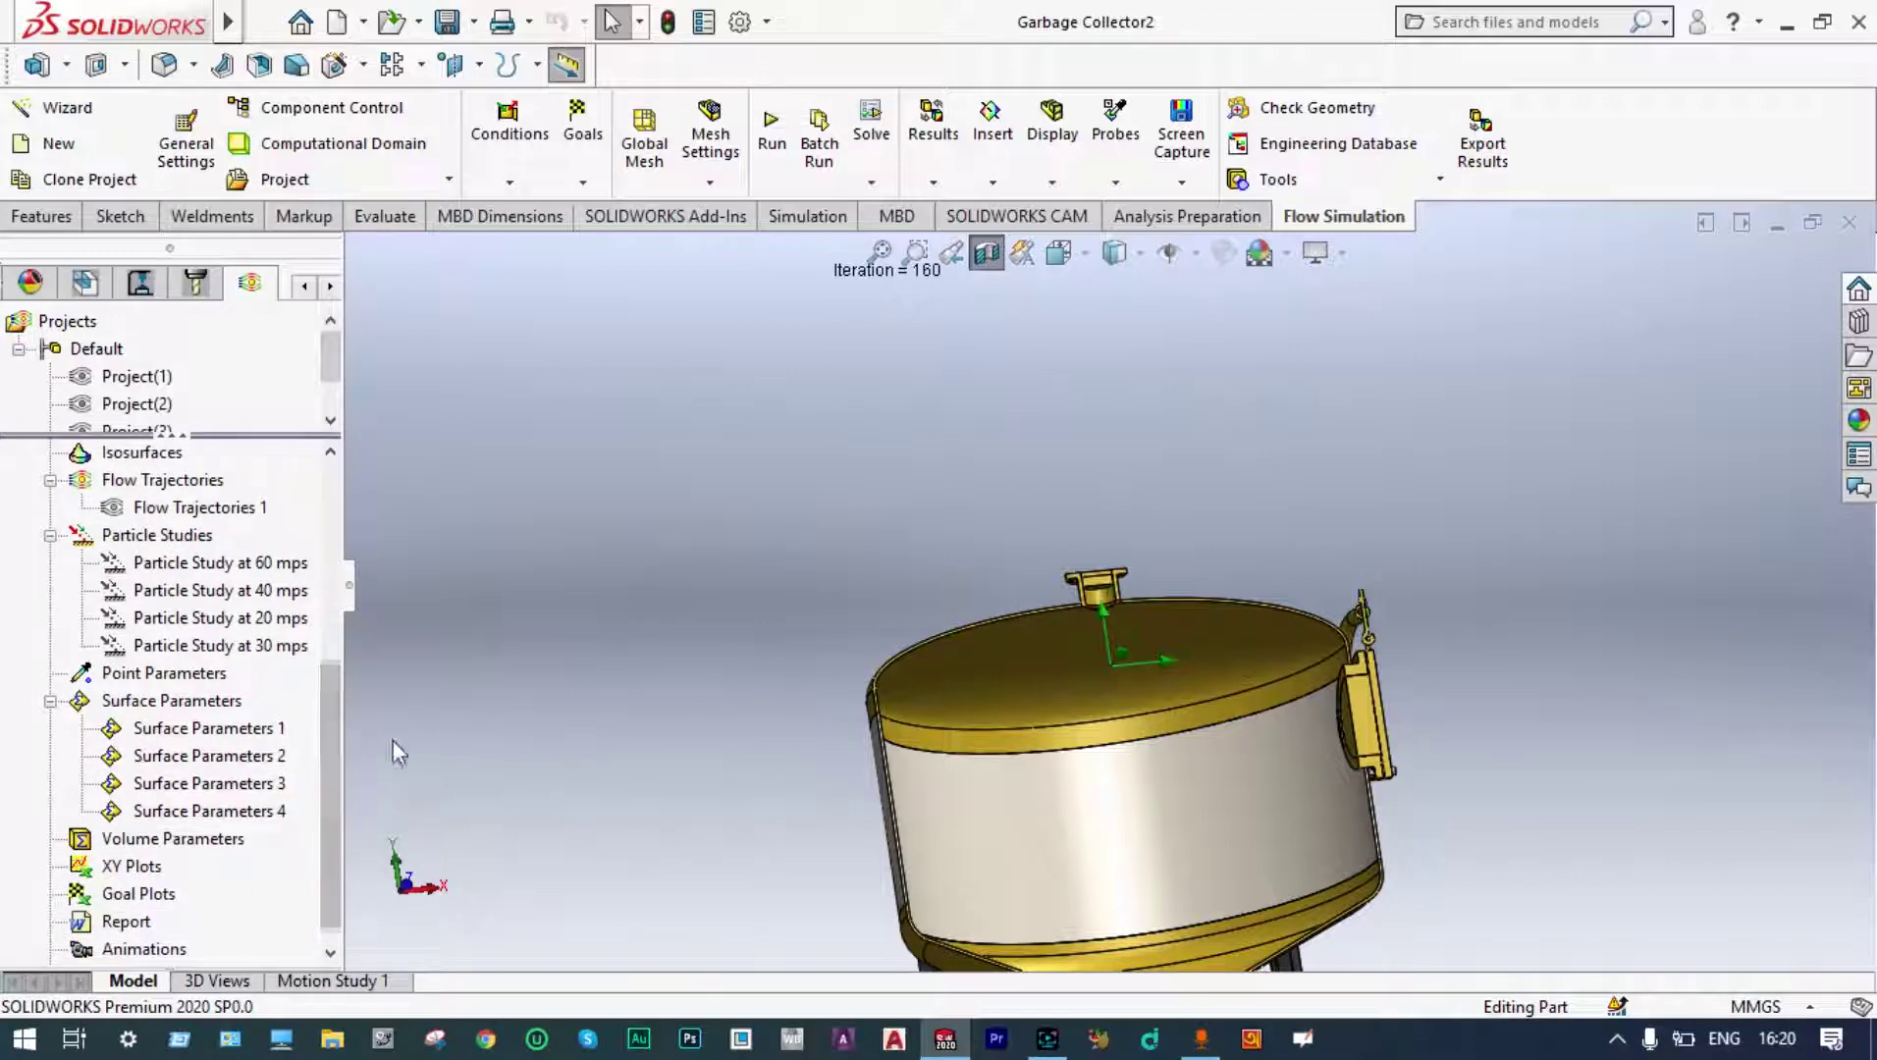
right_click(183, 546)
left_click(222, 555)
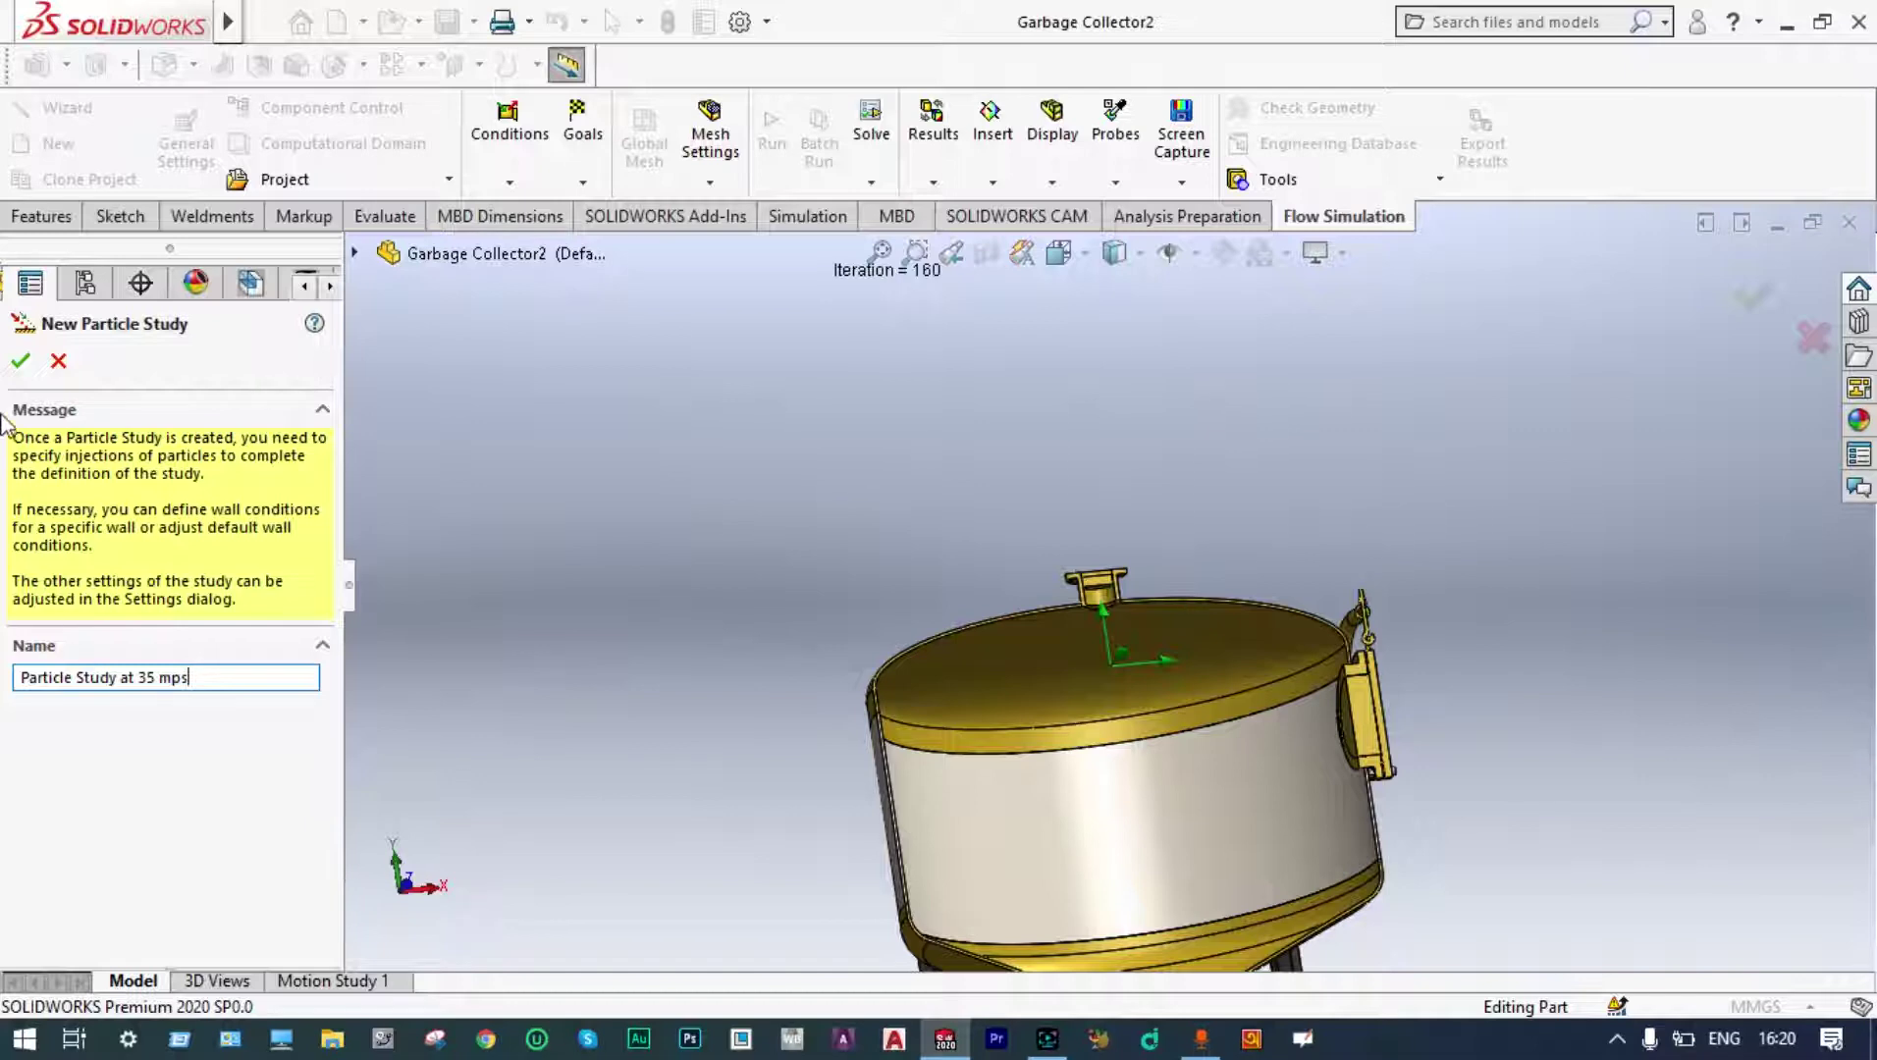
left_click(21, 362)
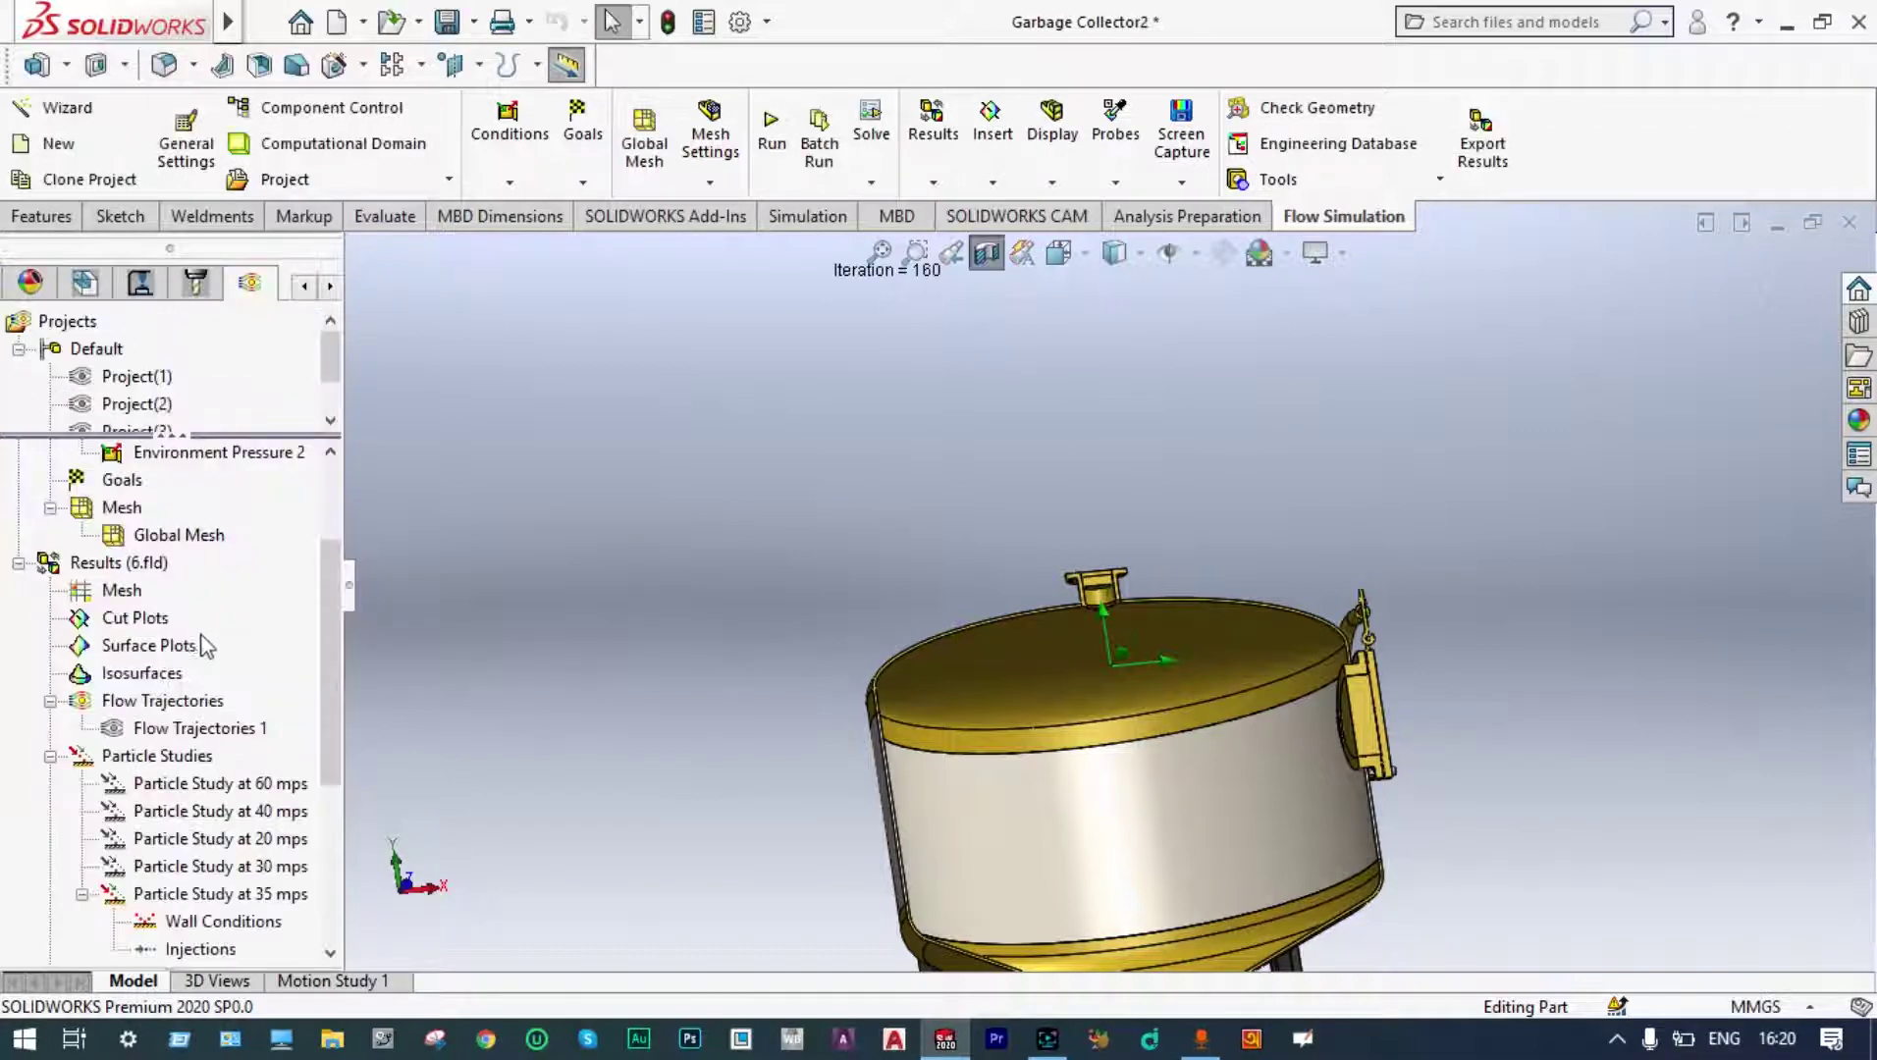
Add an injection to the 35 mps study with 100 points, solid Aluminum particles and a 1 kg/s mass flow rate.
left_click_drag(323, 622, 332, 716)
right_click(228, 736)
left_click(278, 752)
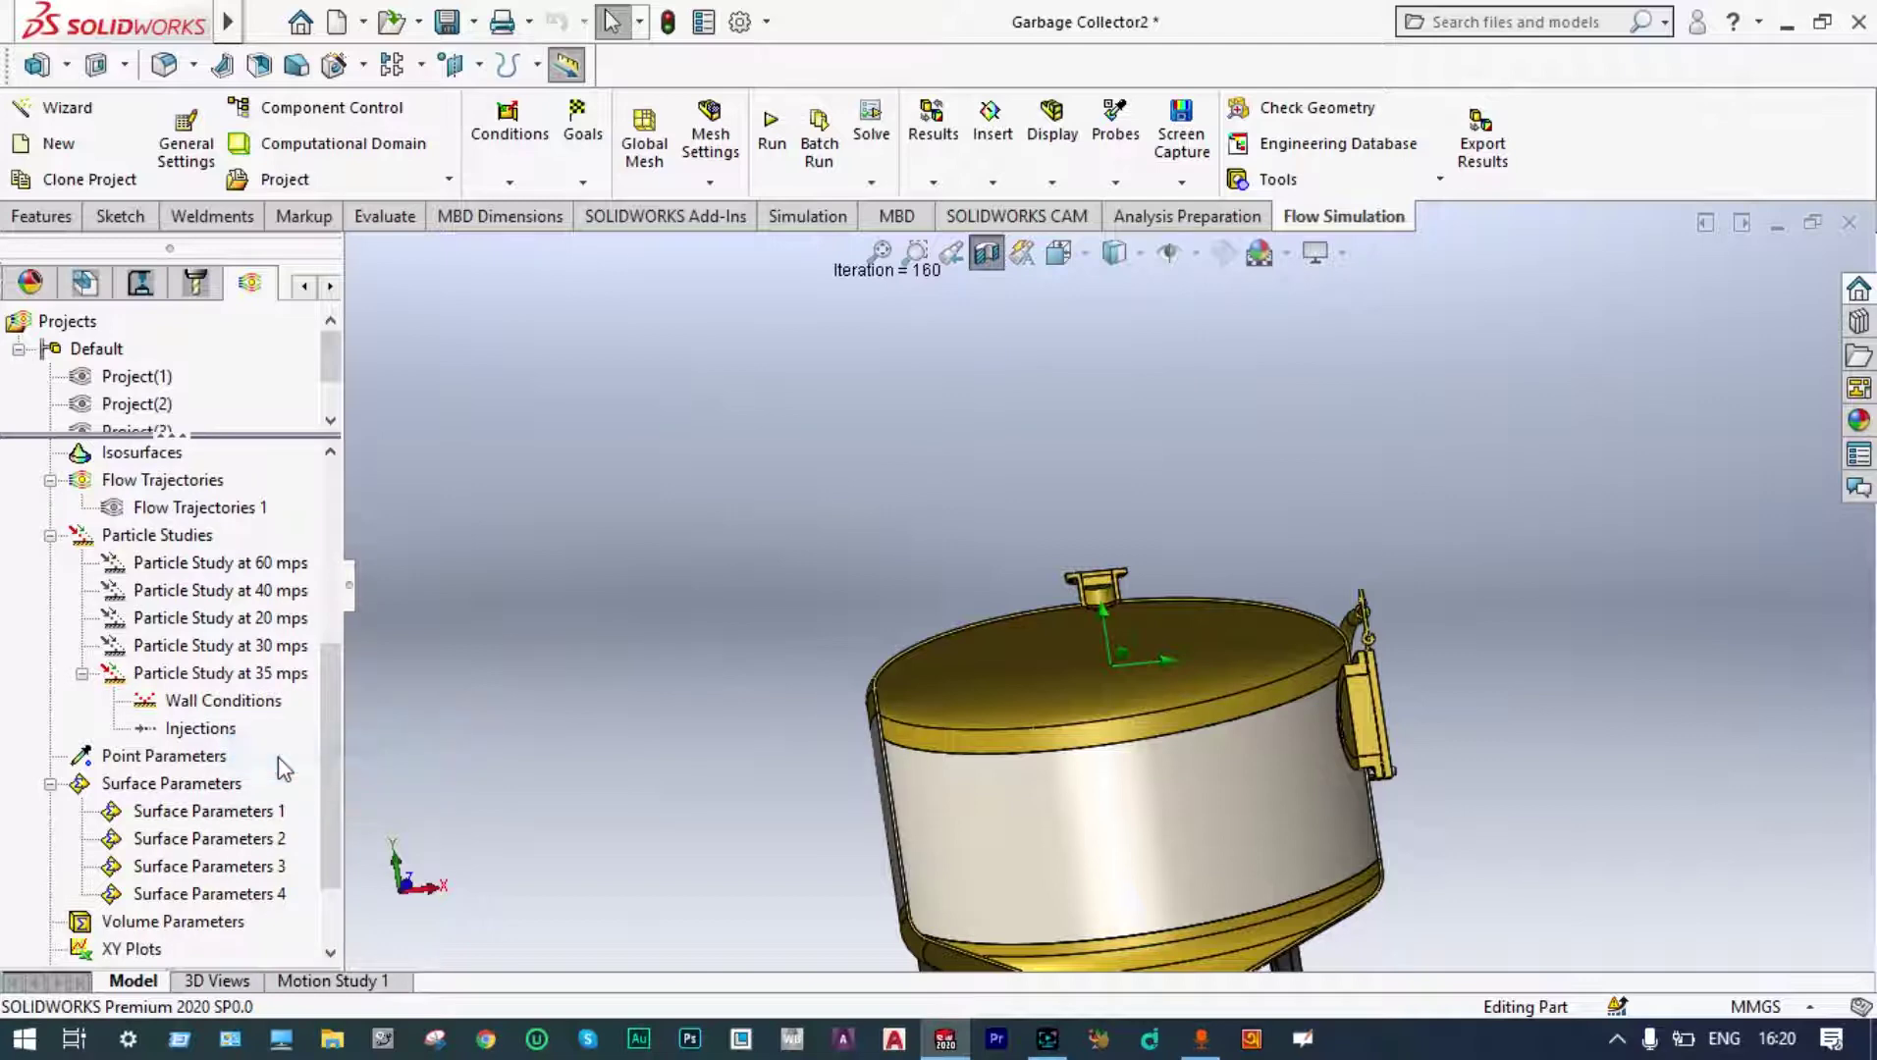
left_click(64, 656)
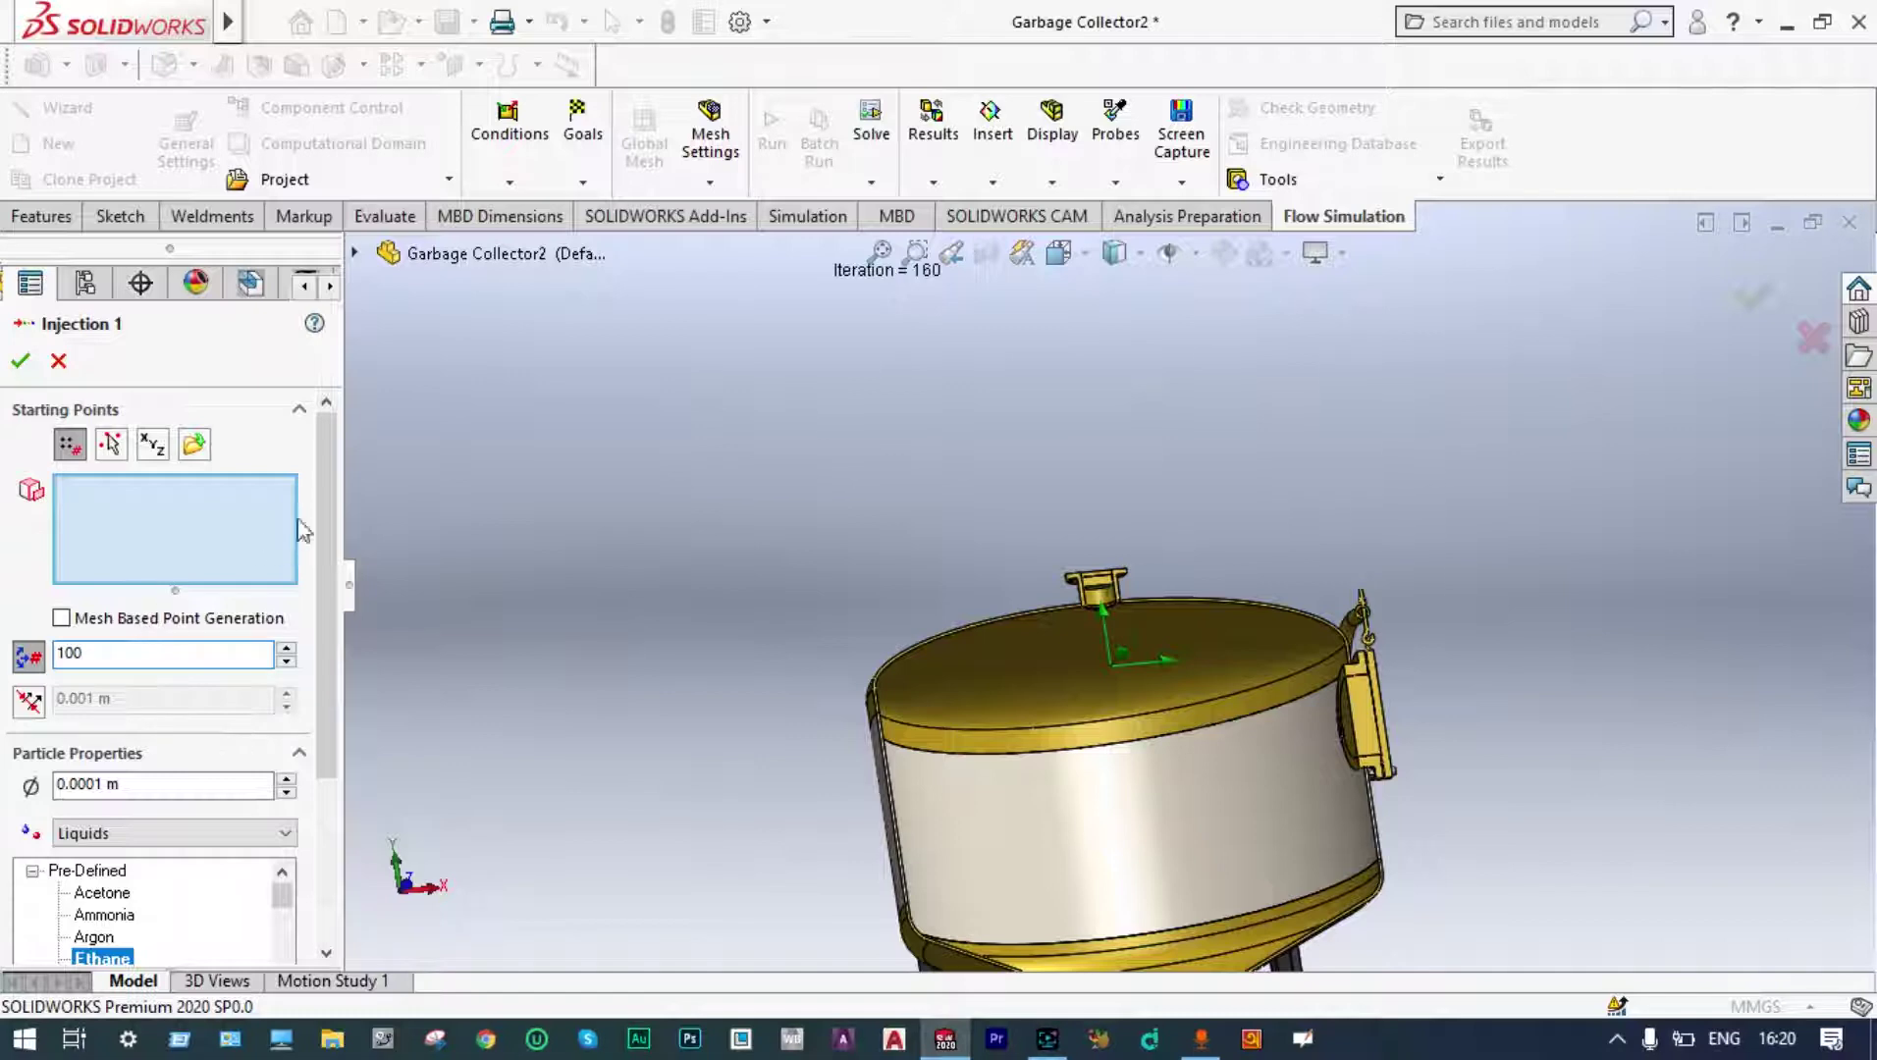
left_click_drag(330, 491, 335, 611)
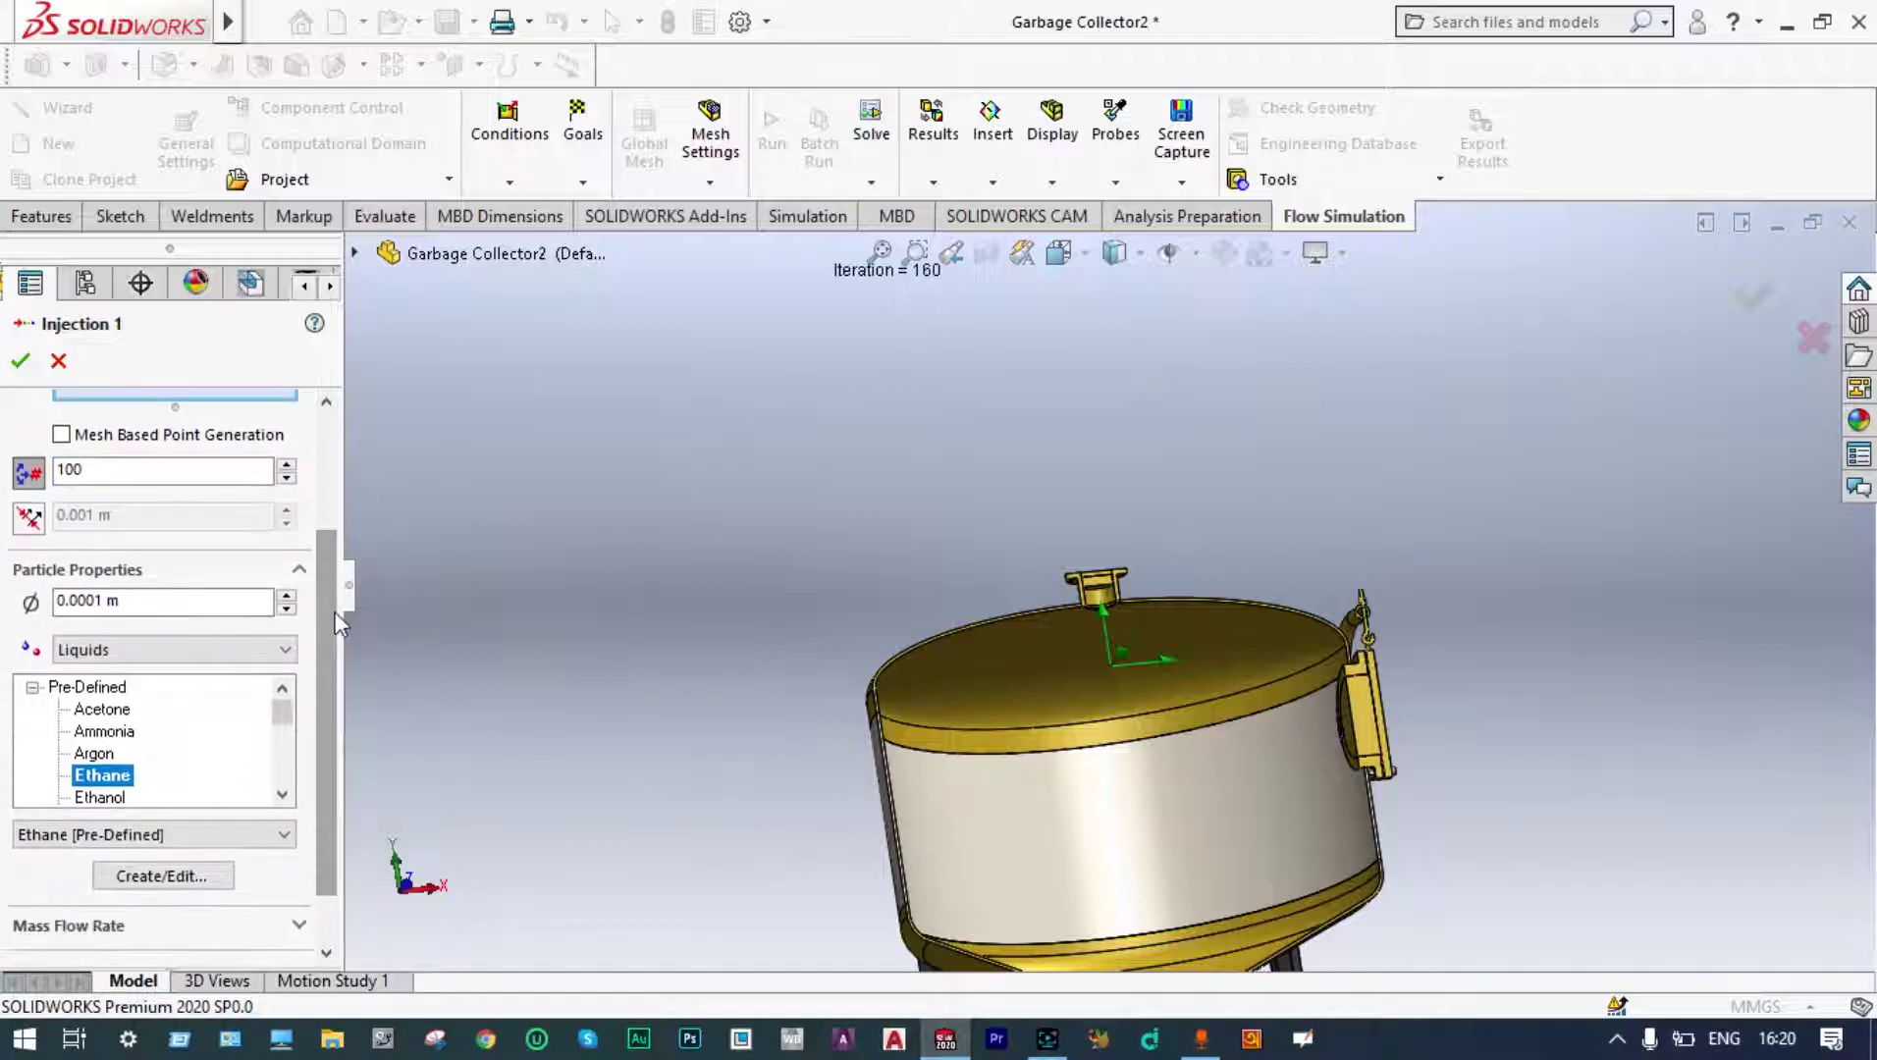
left_click(285, 649)
left_click(147, 702)
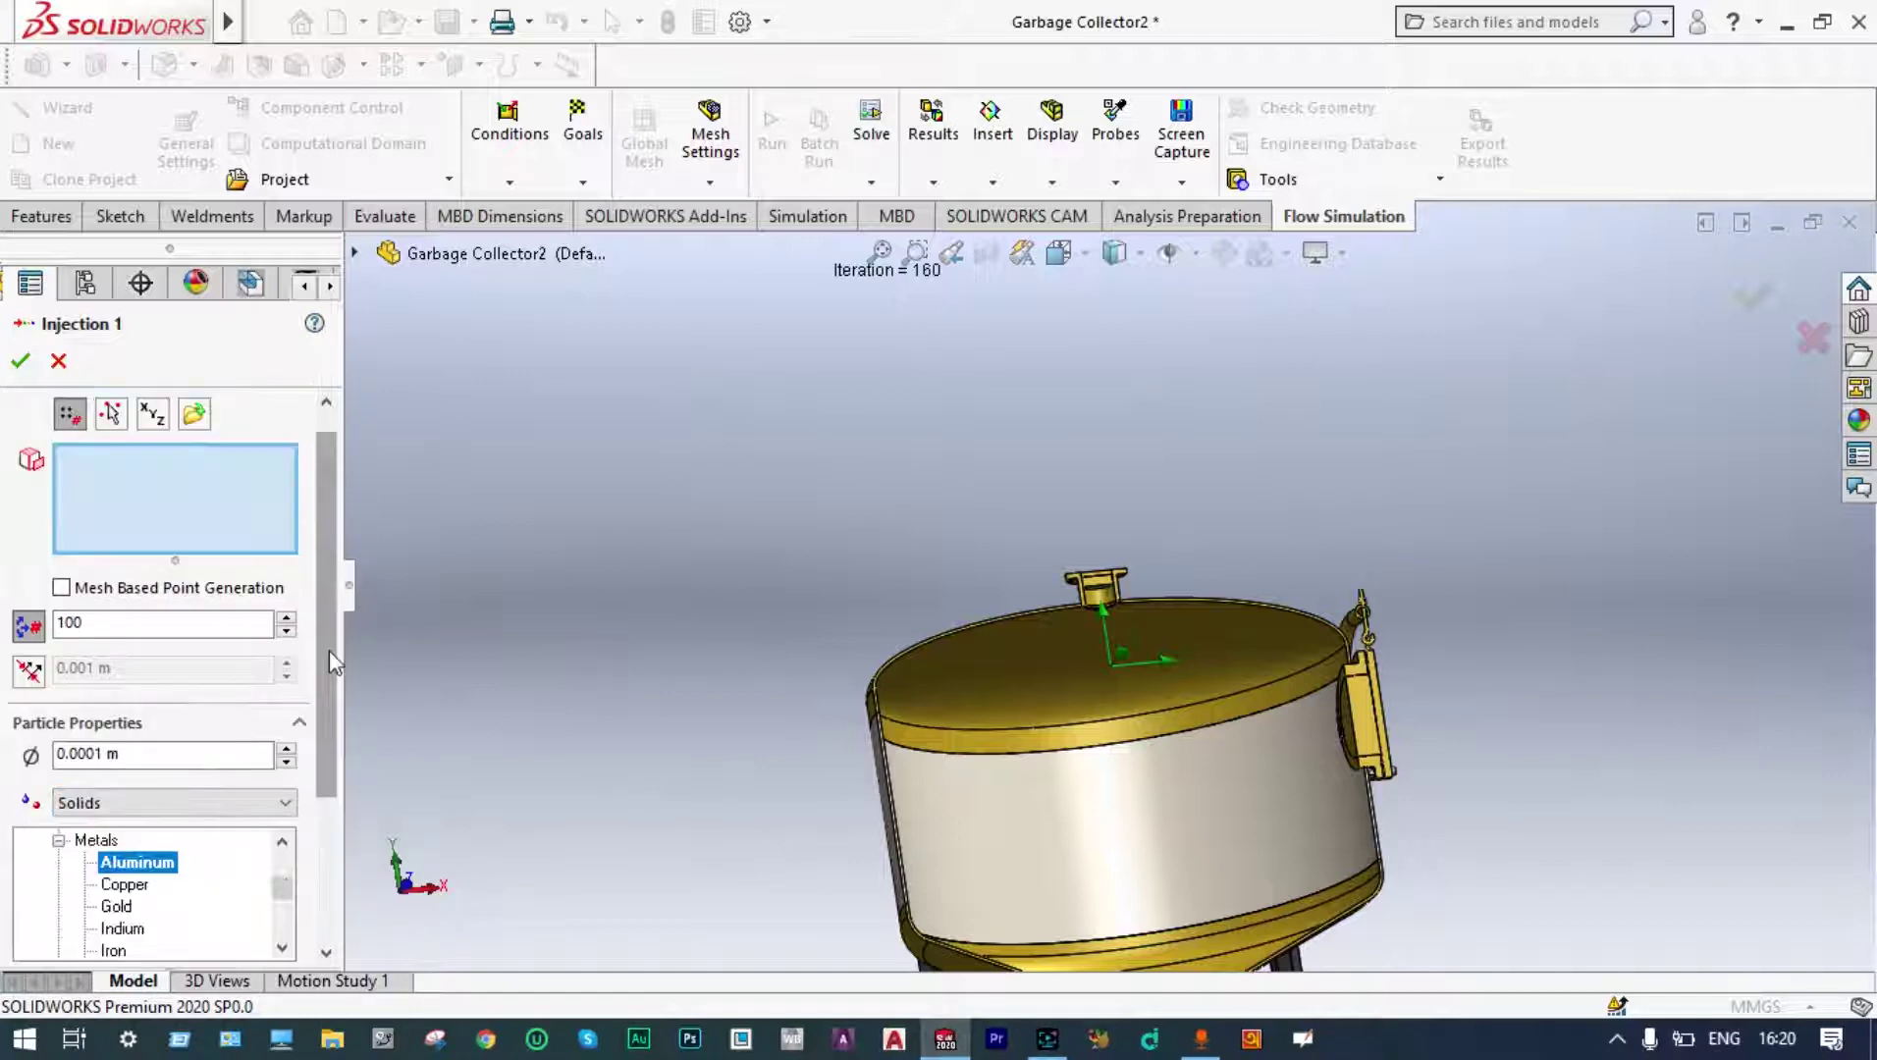
left_click_drag(326, 694, 329, 853)
left_click(300, 853)
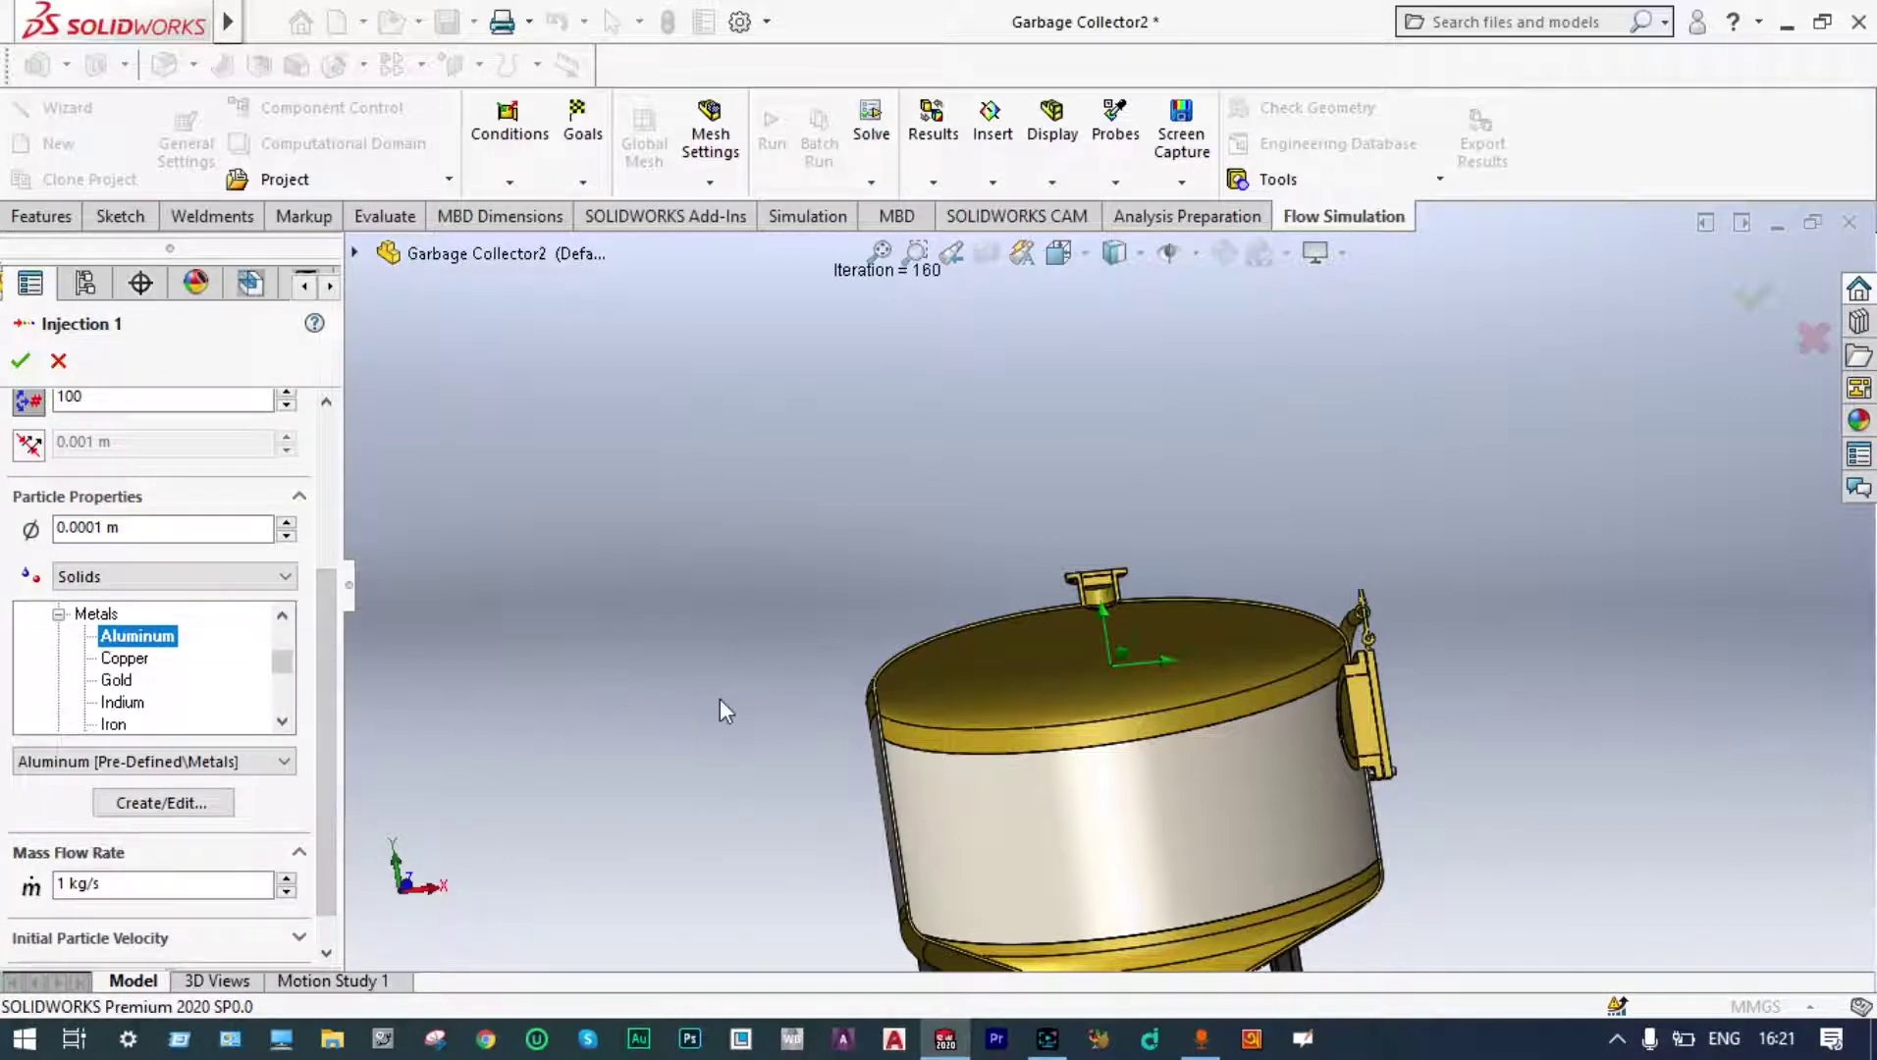
Pick the inner face of the side inlet's cover as the injection's starting face and accept the injection.
middle_click_drag(717, 694, 1401, 726)
scroll(1401, 736, "down", 2)
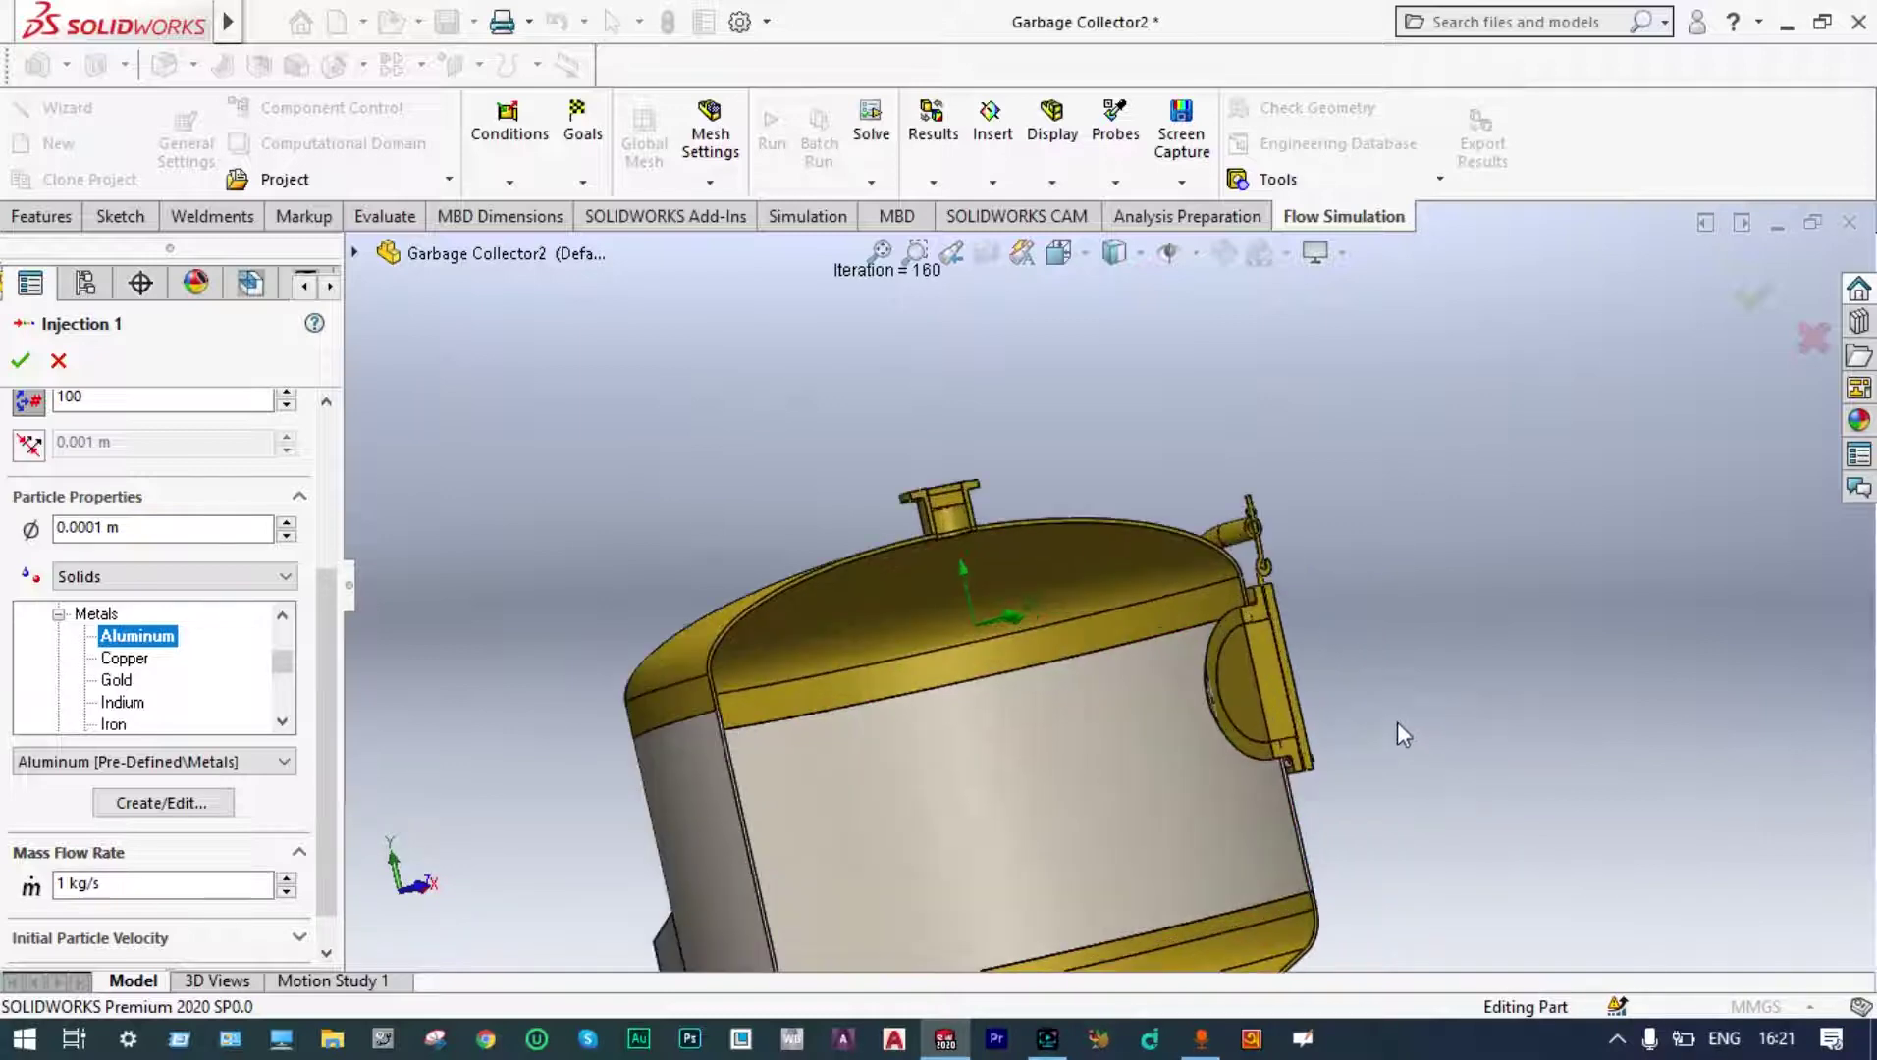
middle_click_drag(1387, 599, 1312, 691)
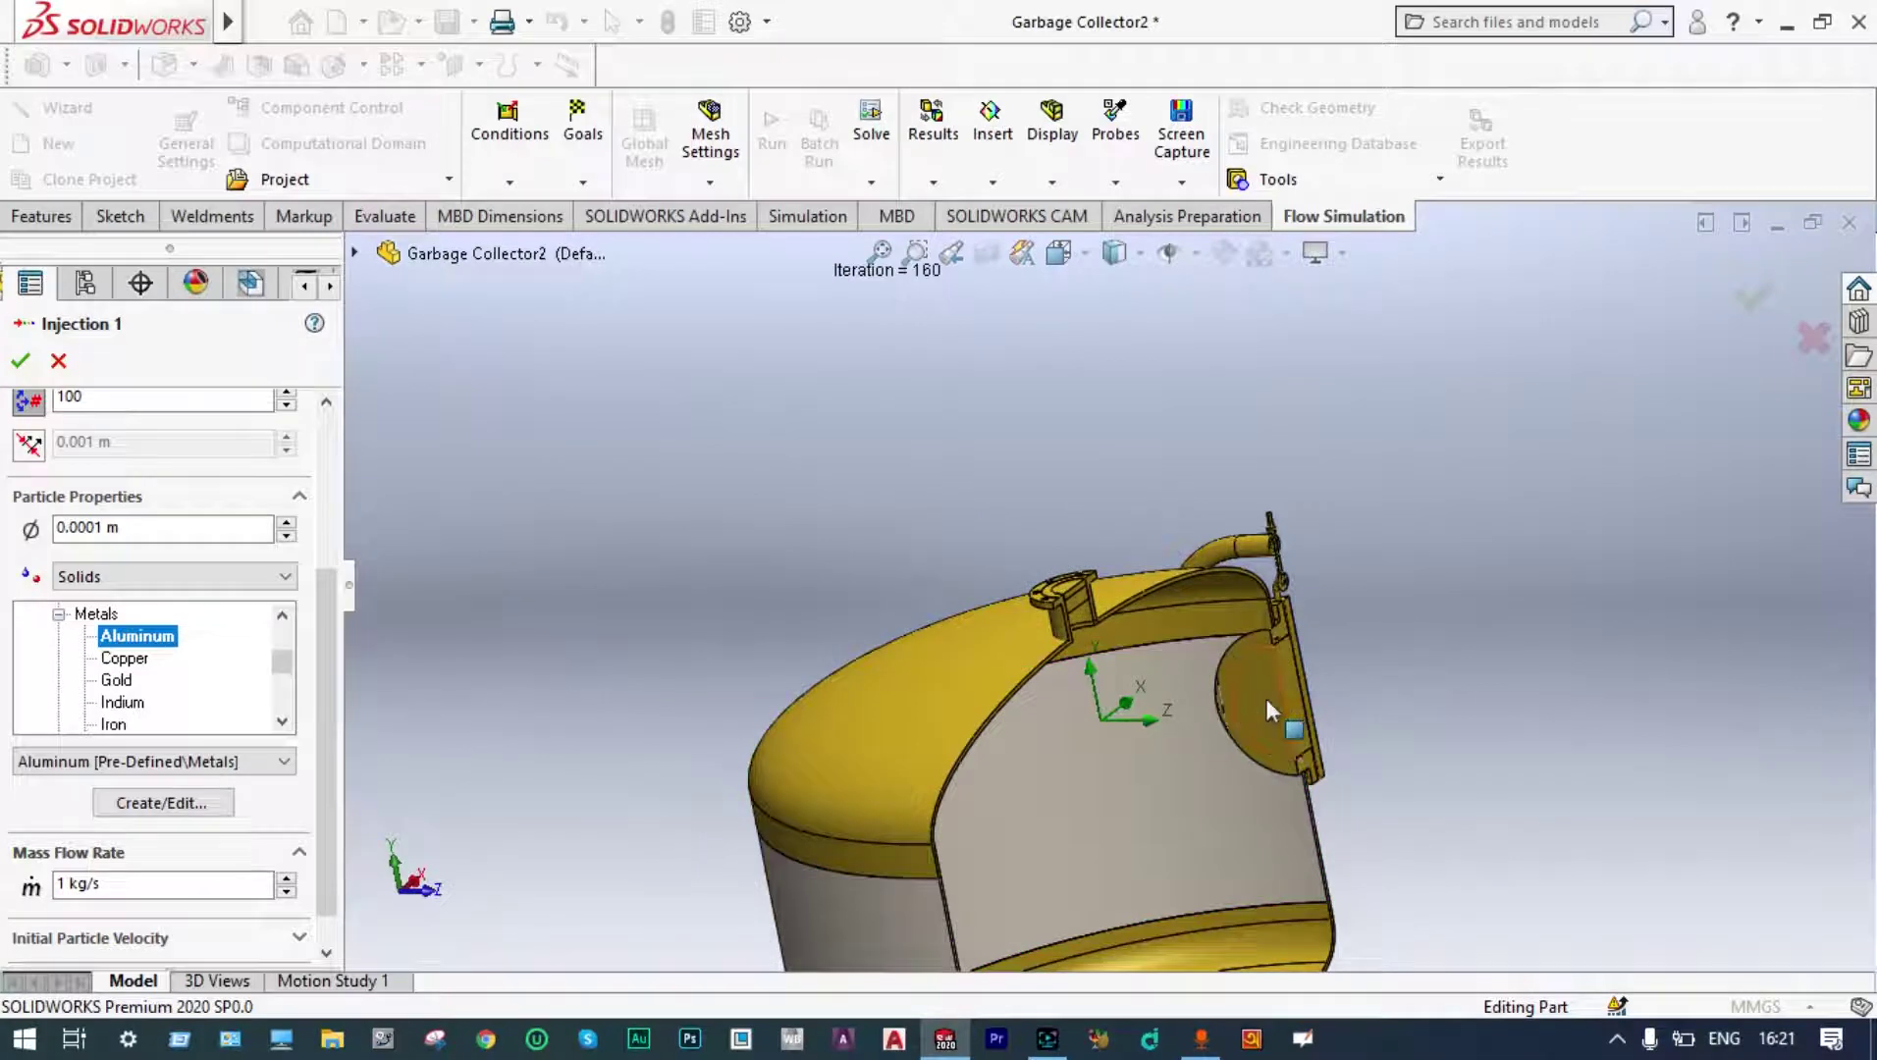
left_click(1267, 701)
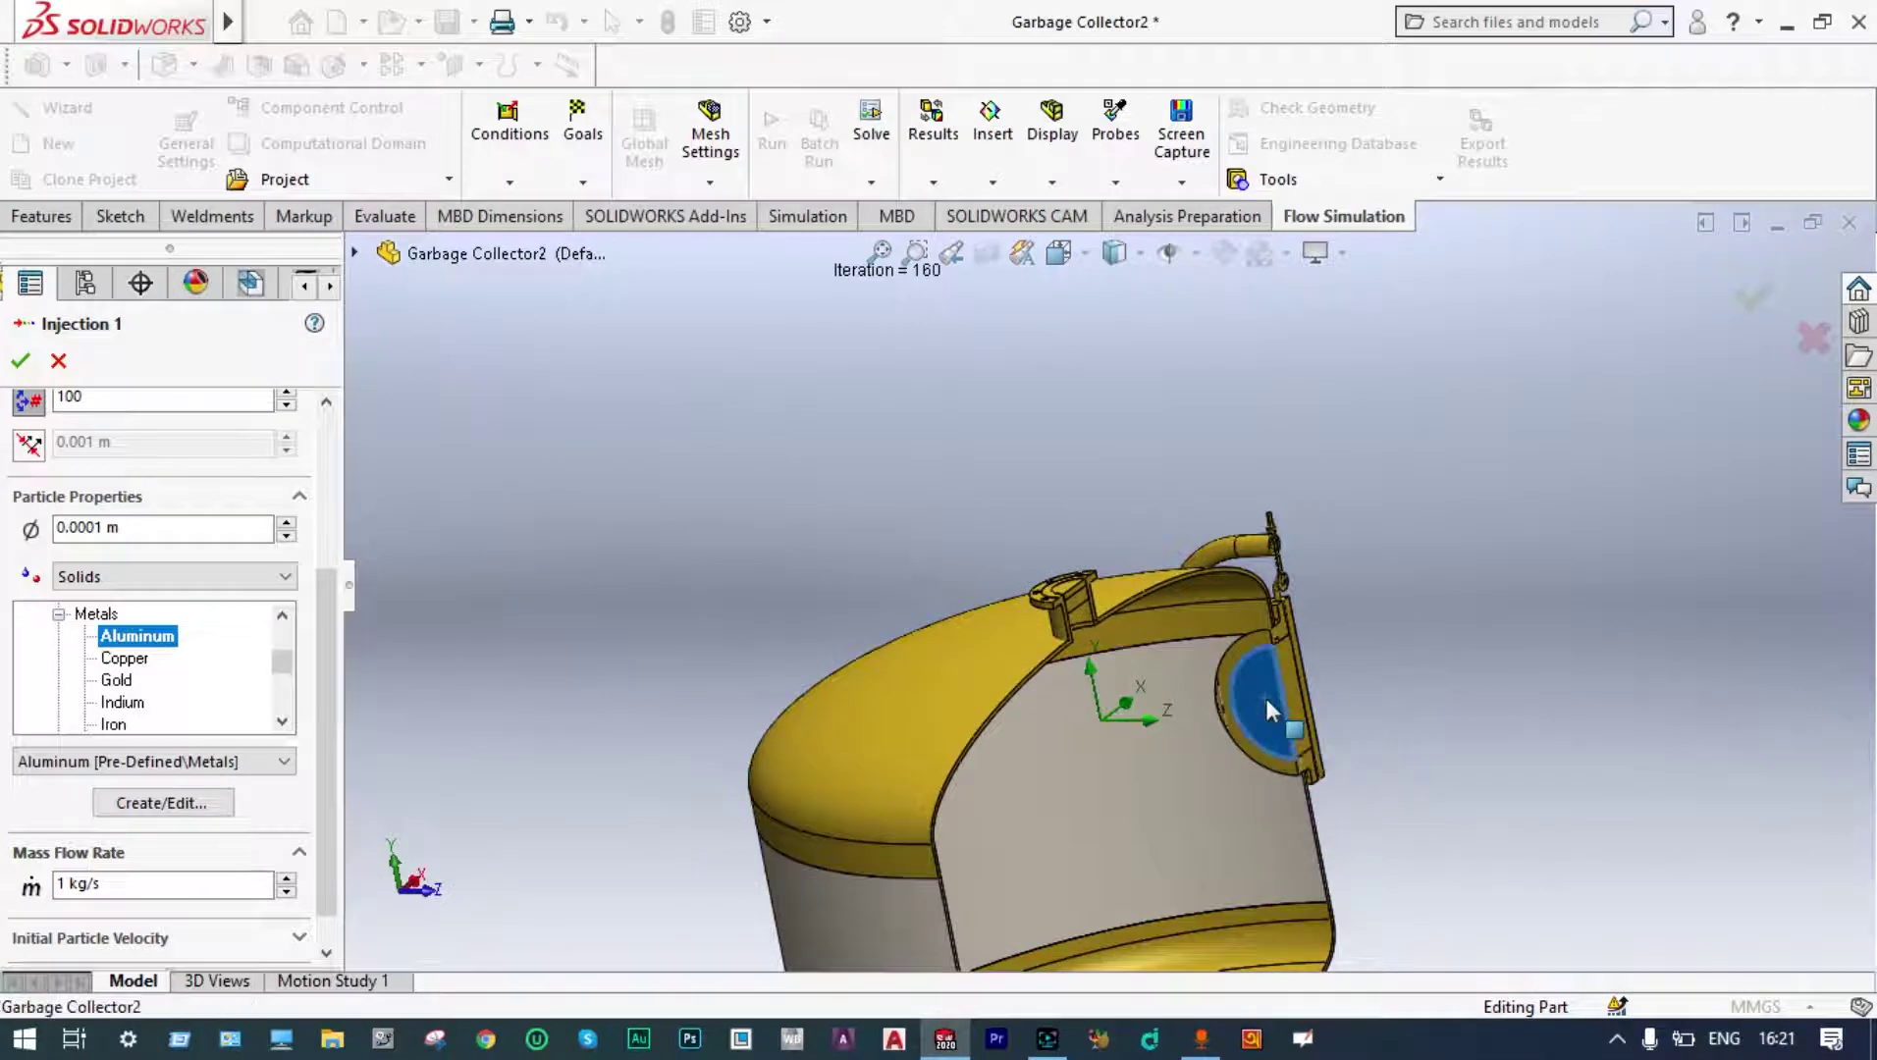
left_click(22, 364)
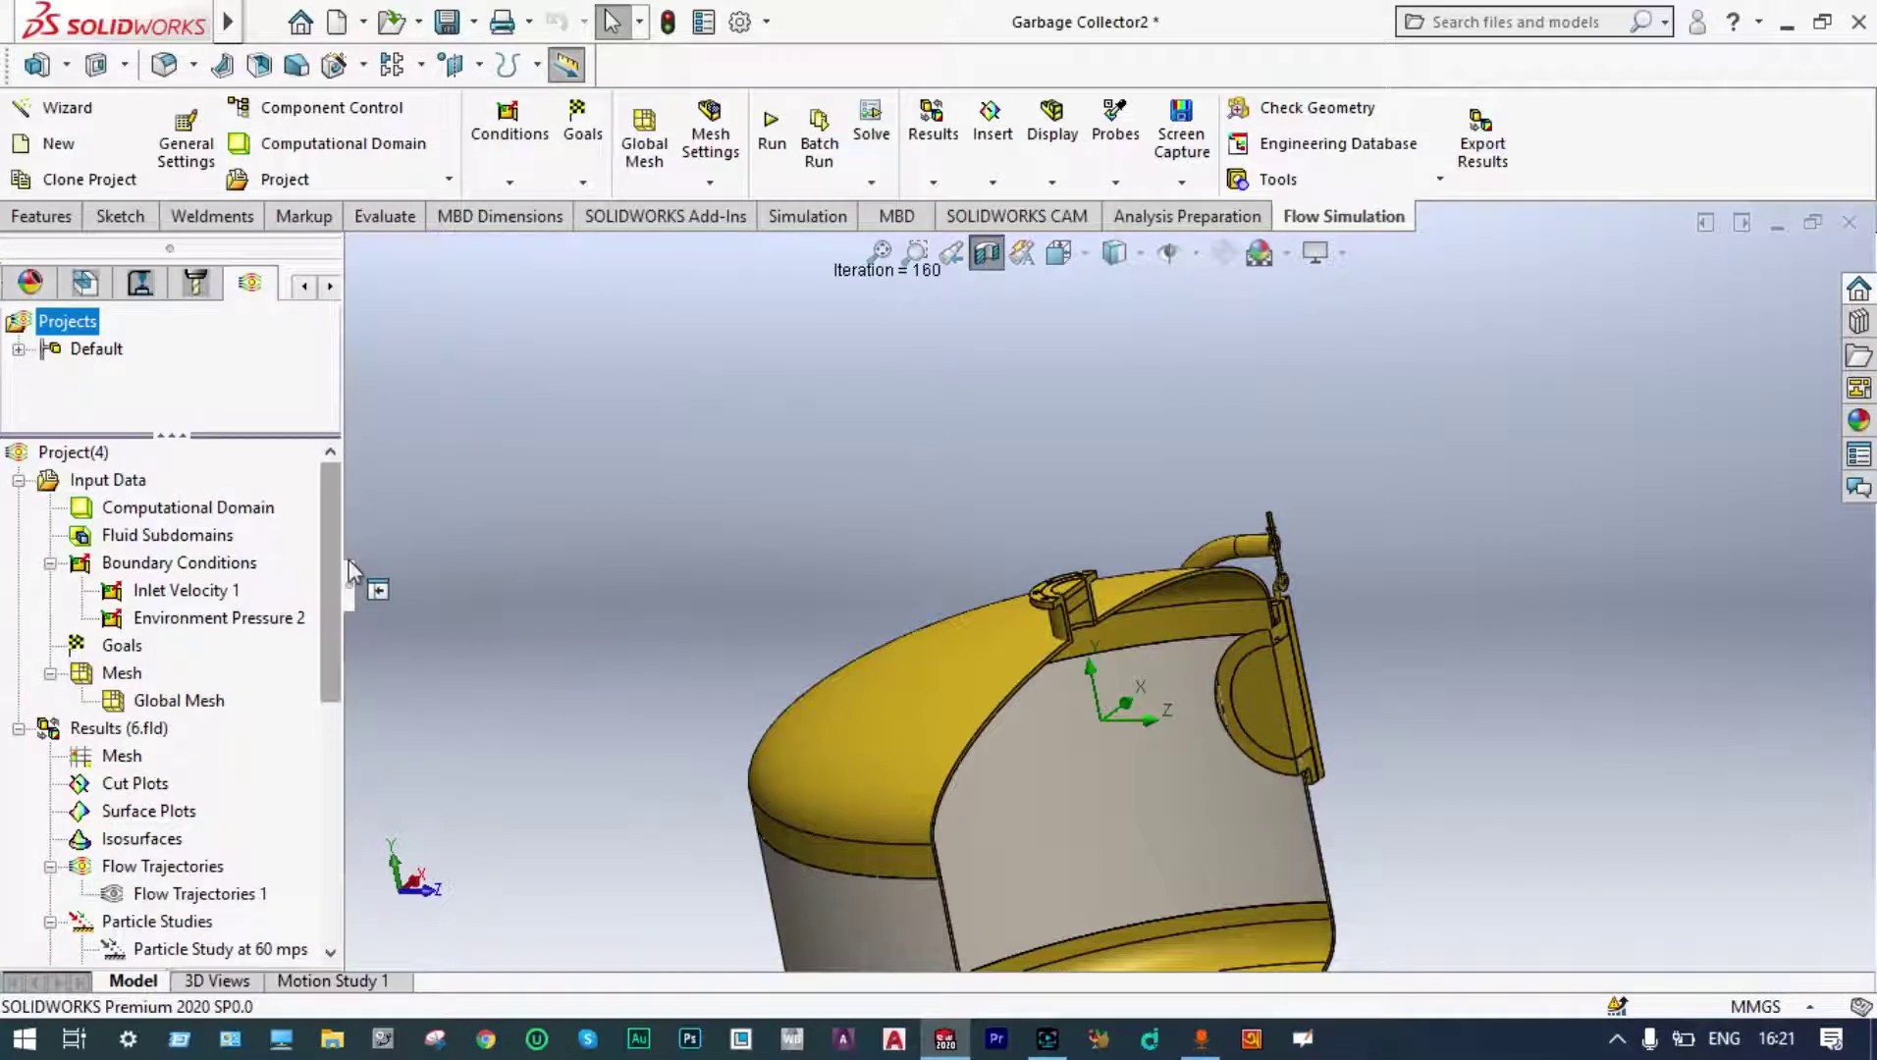
Run the Particle Study at 35 mps and play its Injection 1 animation, examining the particle flow near the top nozzle.
left_click_drag(332, 563, 332, 694)
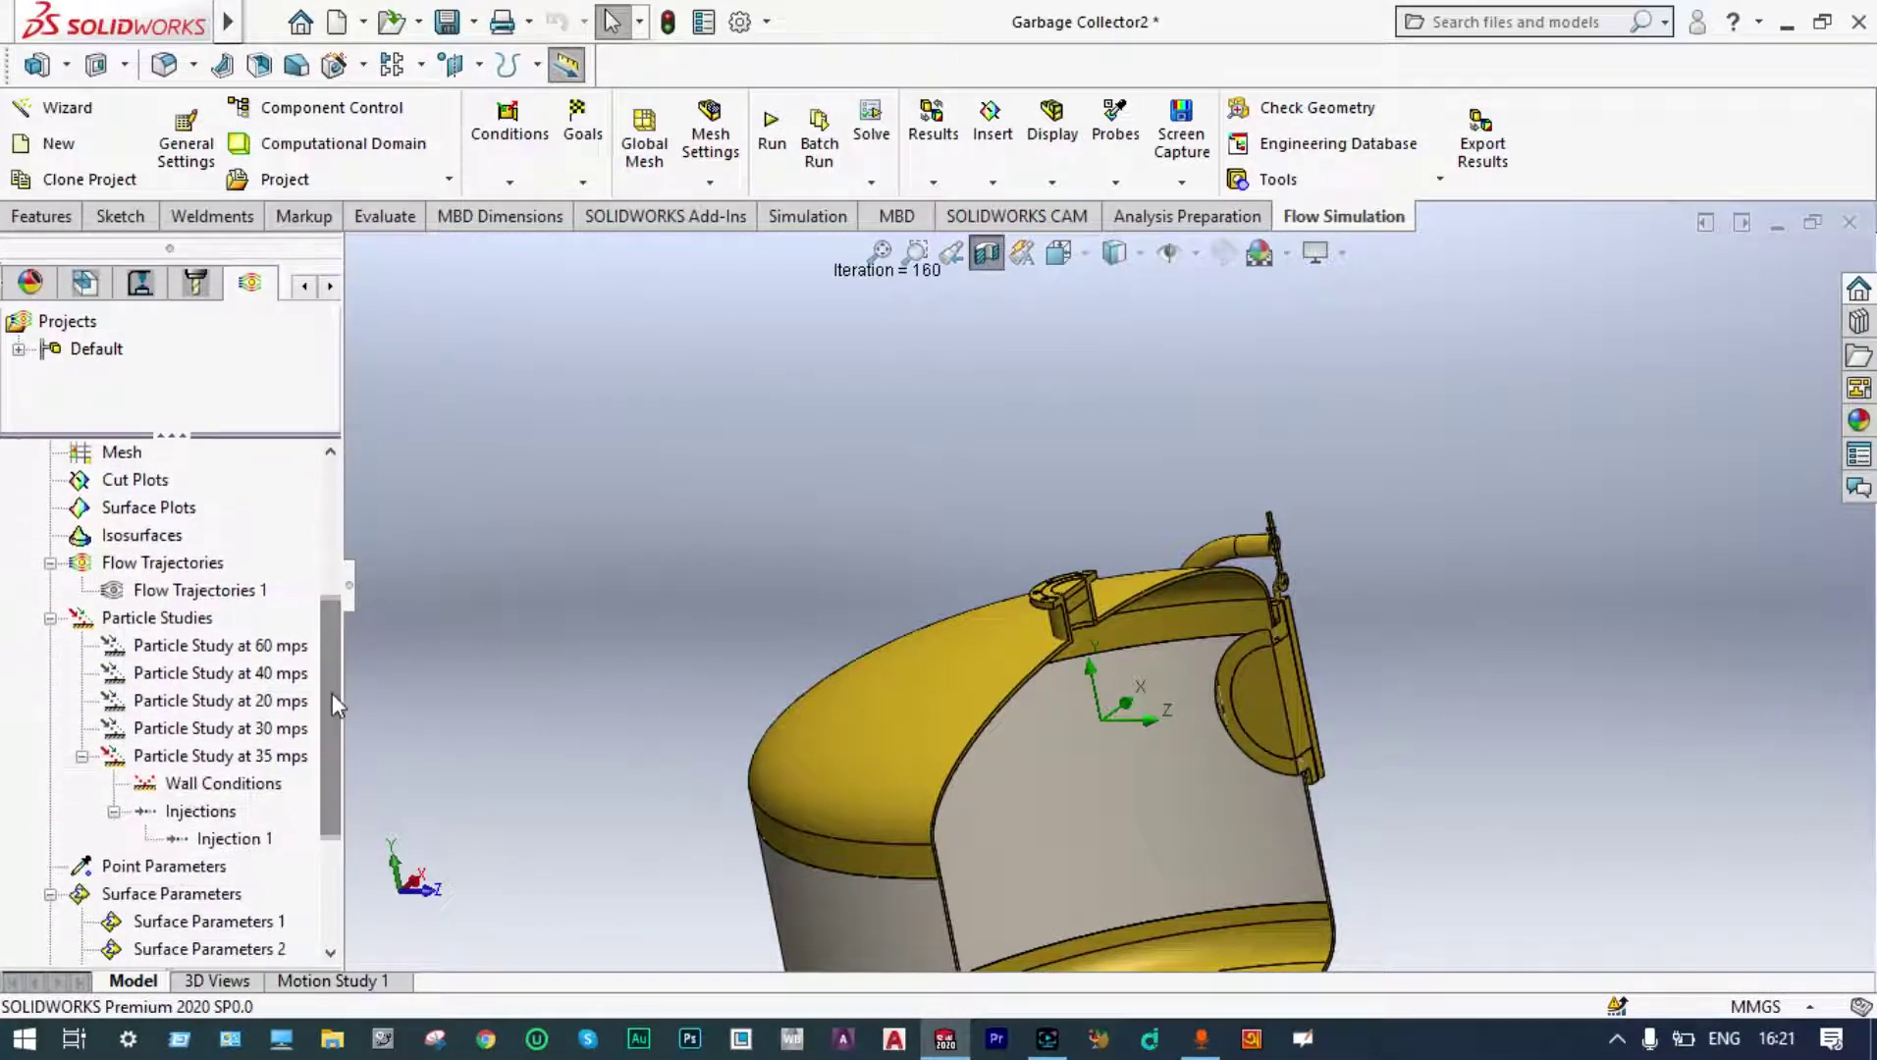
double_click(275, 756)
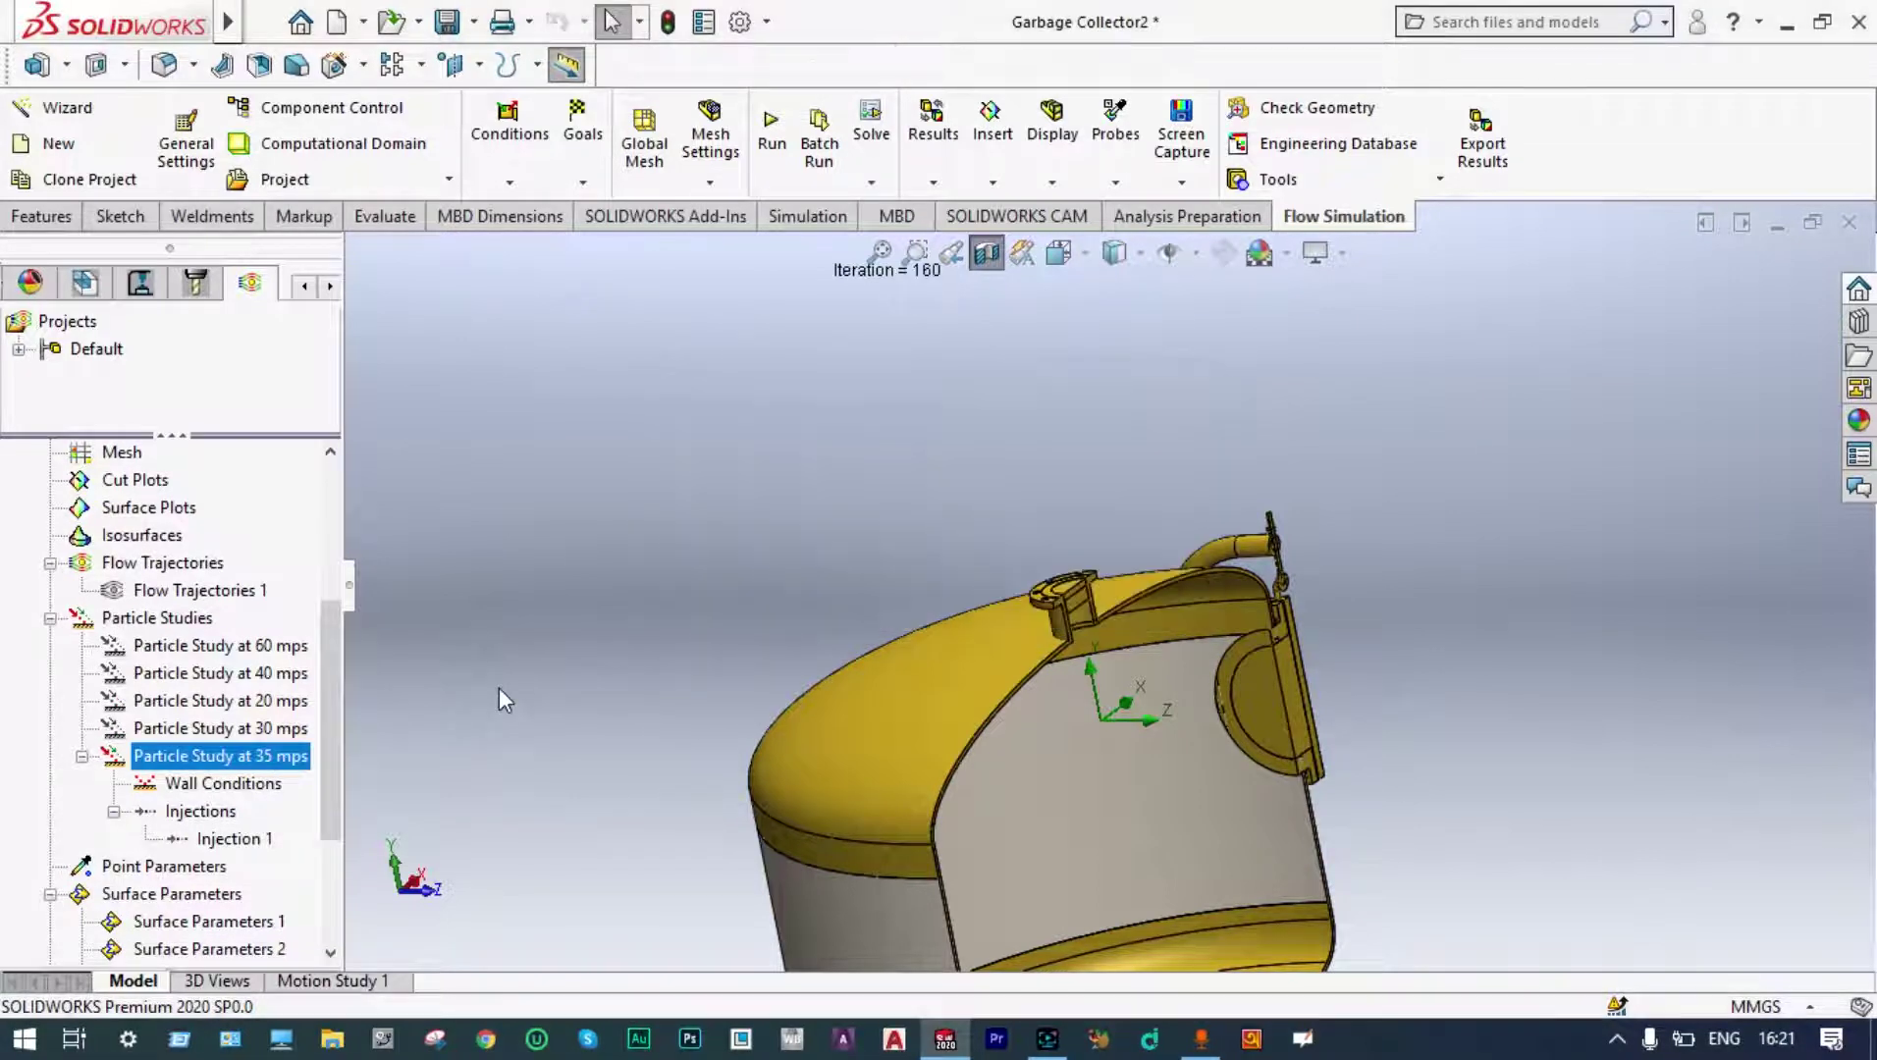
left_click_drag(335, 713, 333, 755)
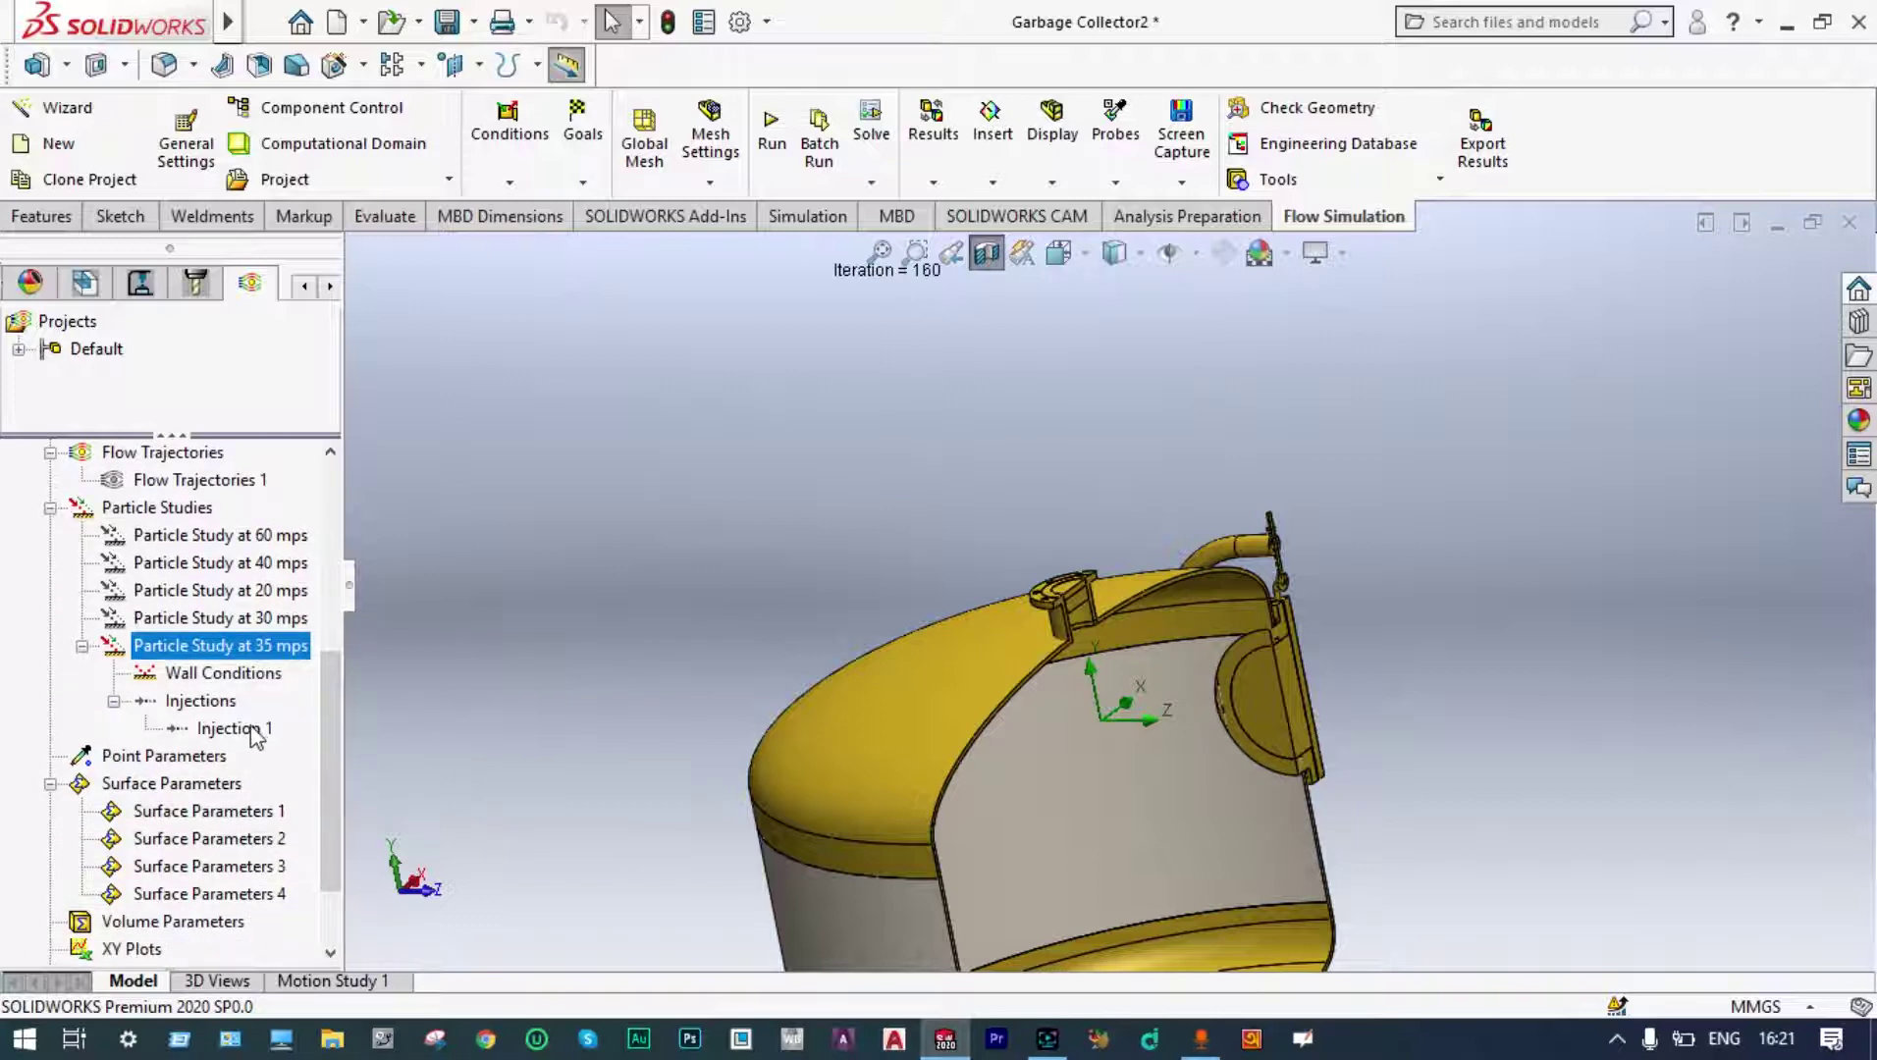
right_click(254, 732)
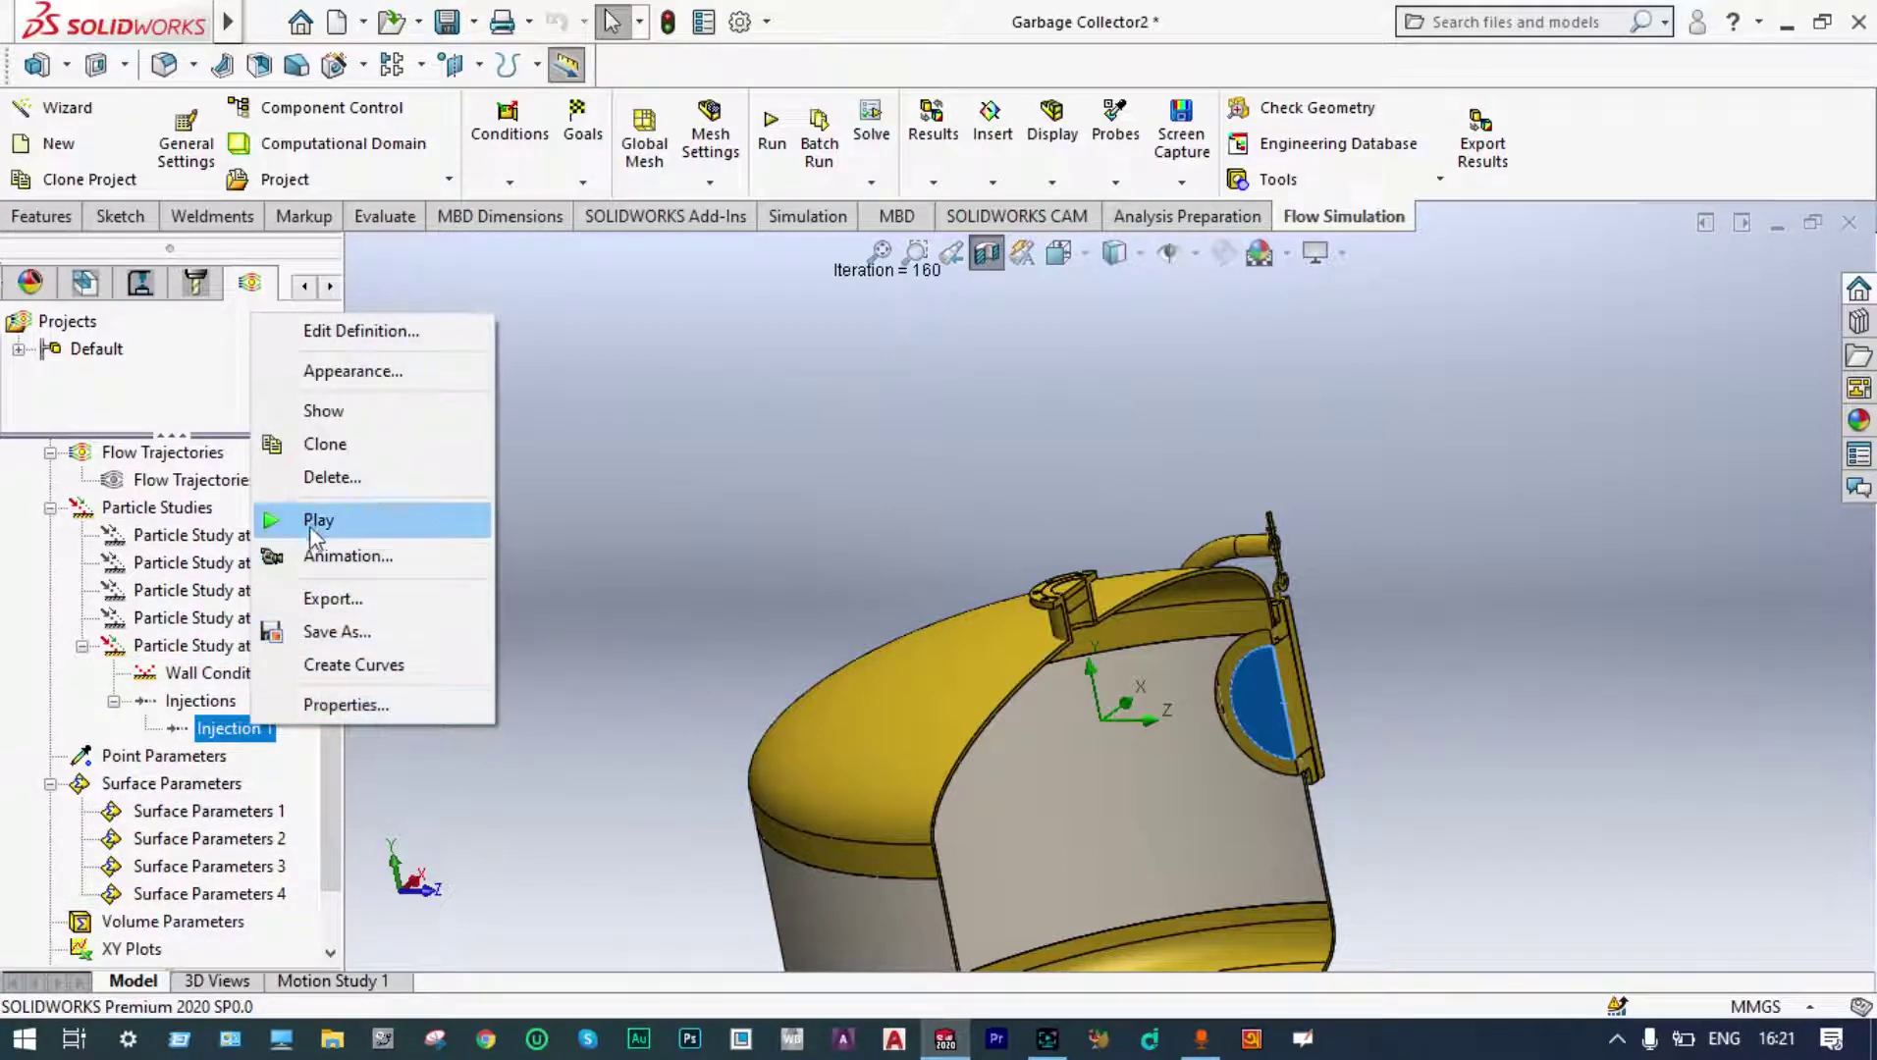
left_click(311, 524)
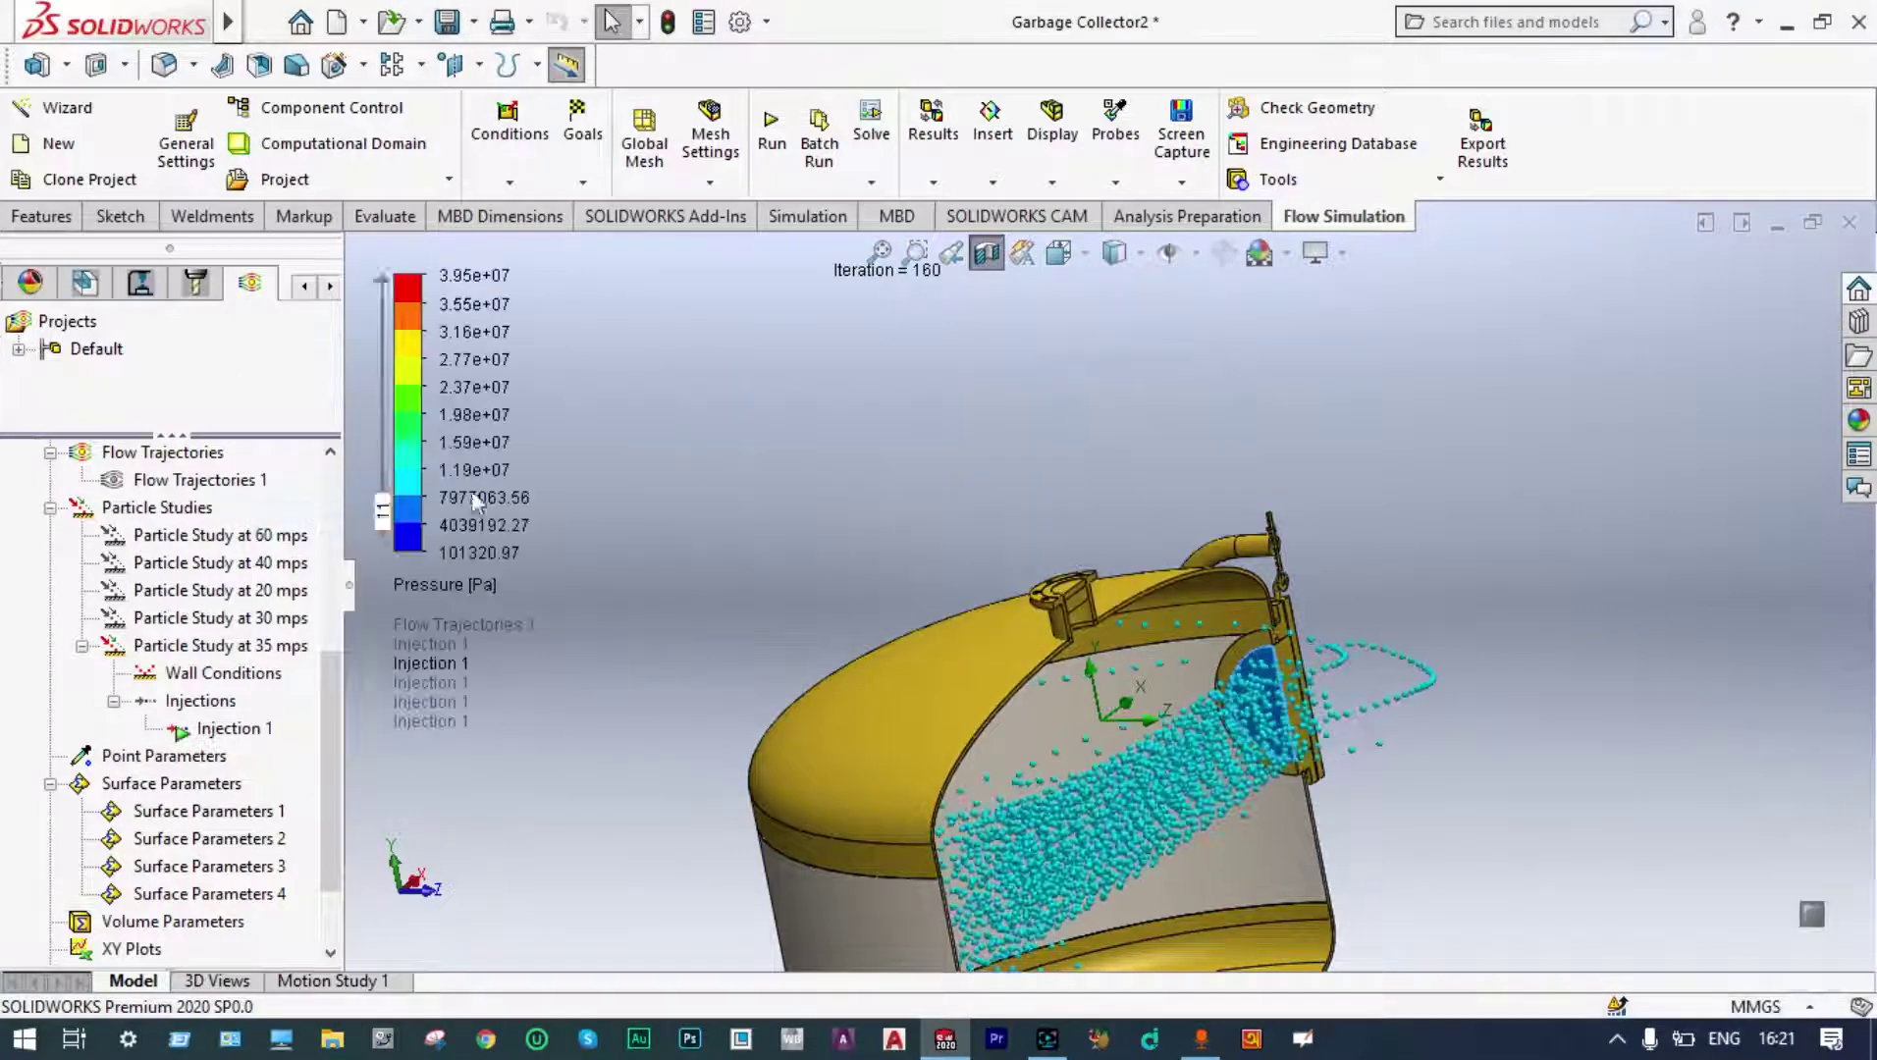
middle_click_drag(754, 463, 671, 436)
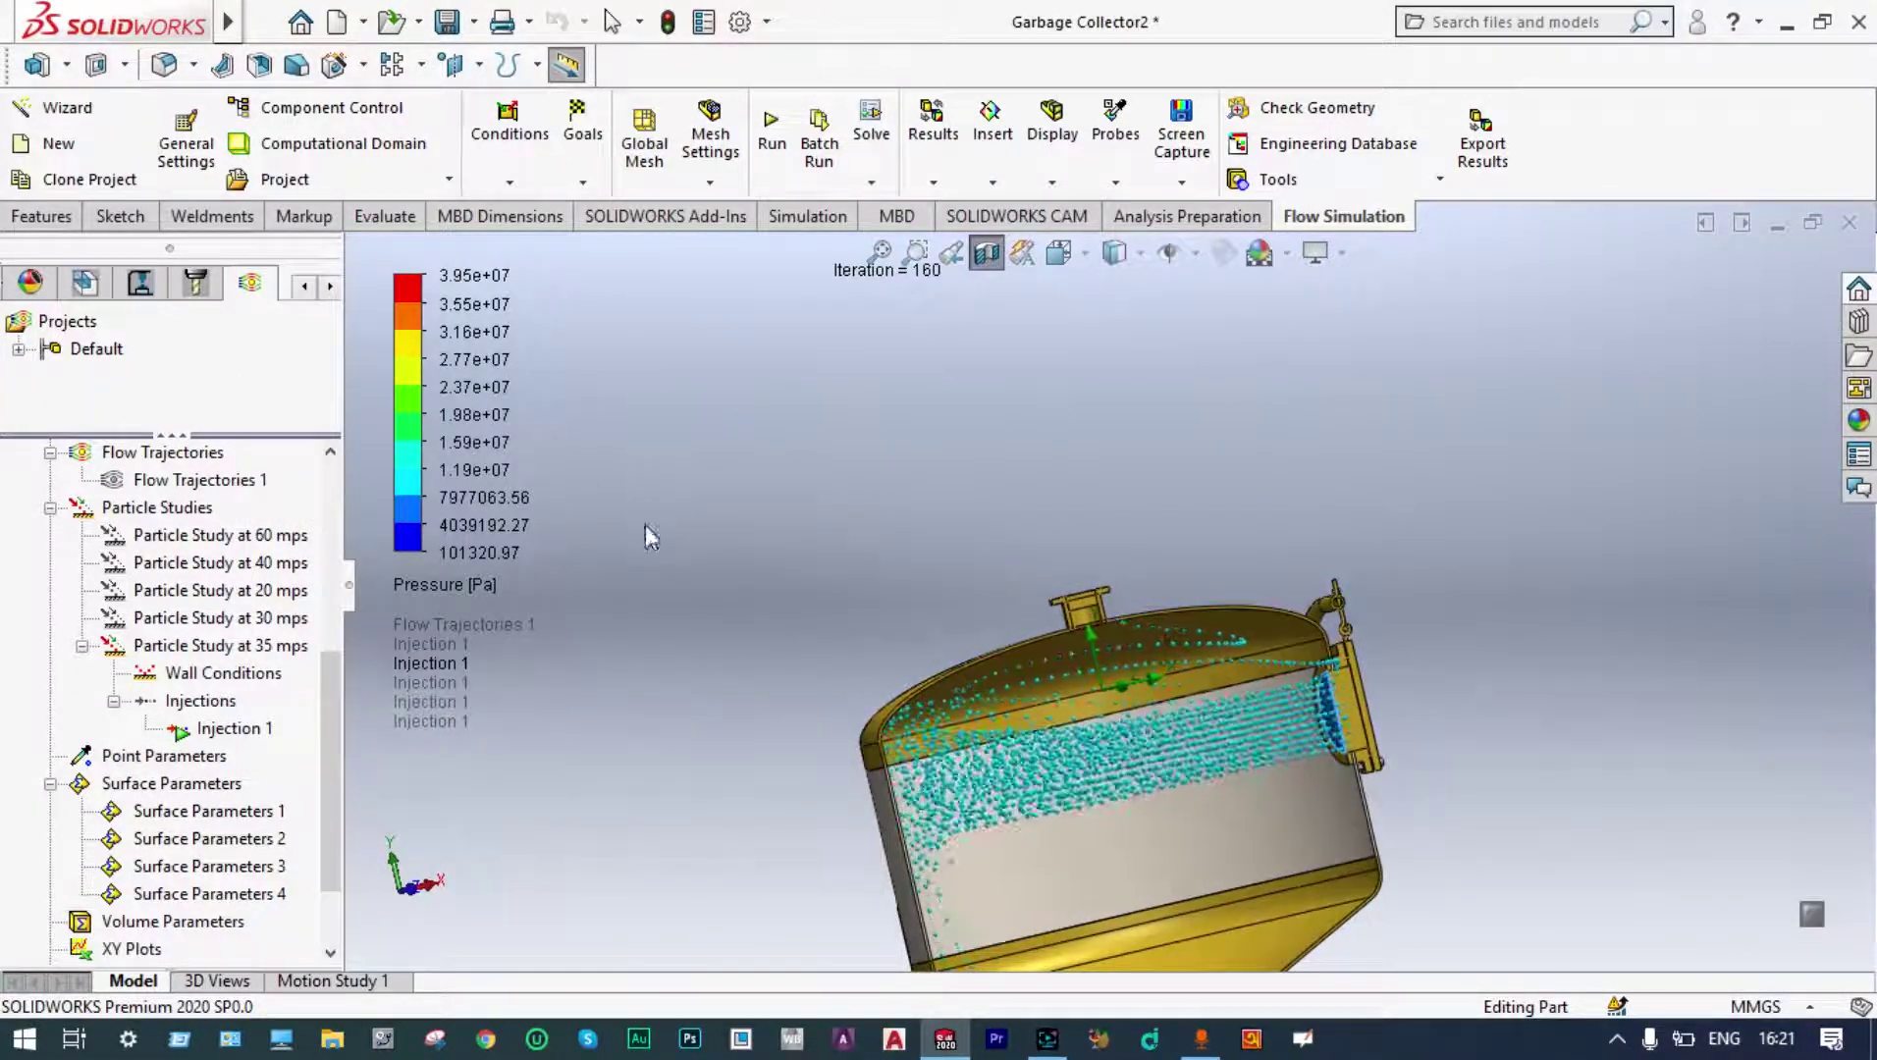
middle_click_drag(784, 613, 1363, 645)
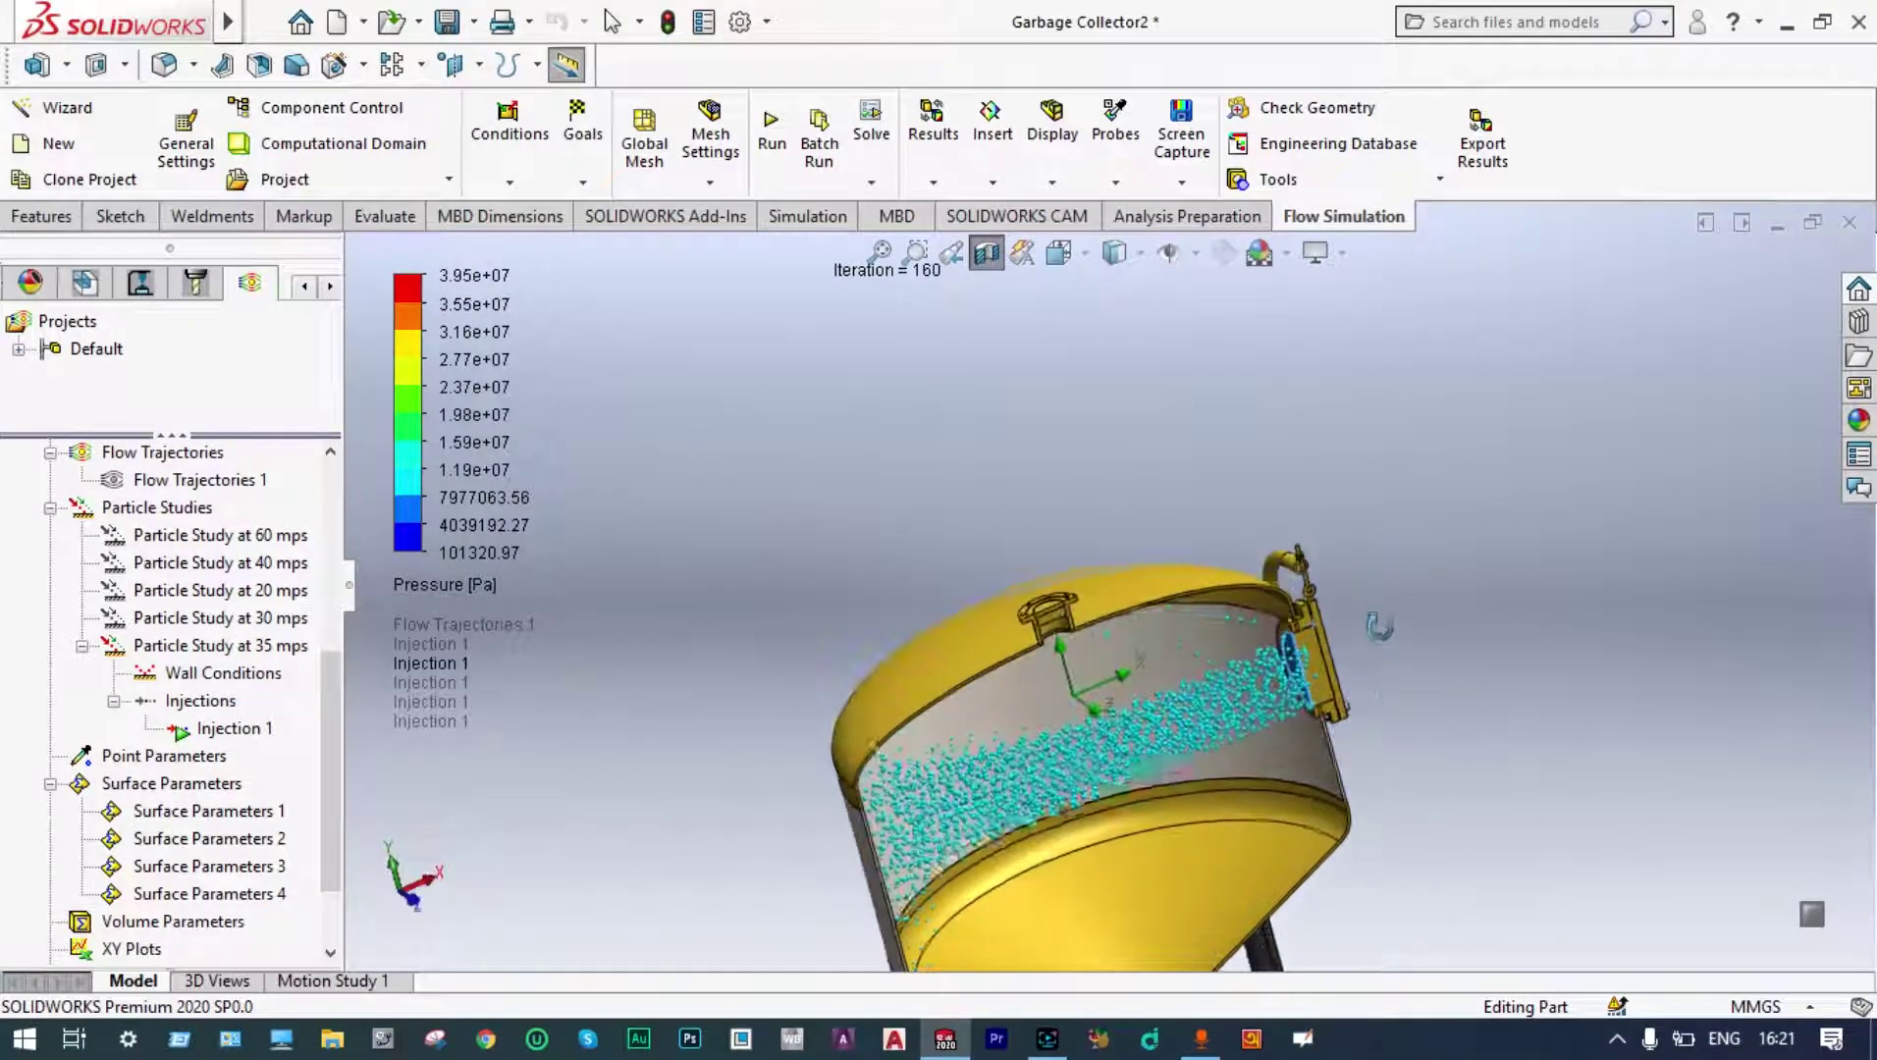
middle_click_drag(1399, 552, 1039, 631)
scroll(1039, 631, "down", 3)
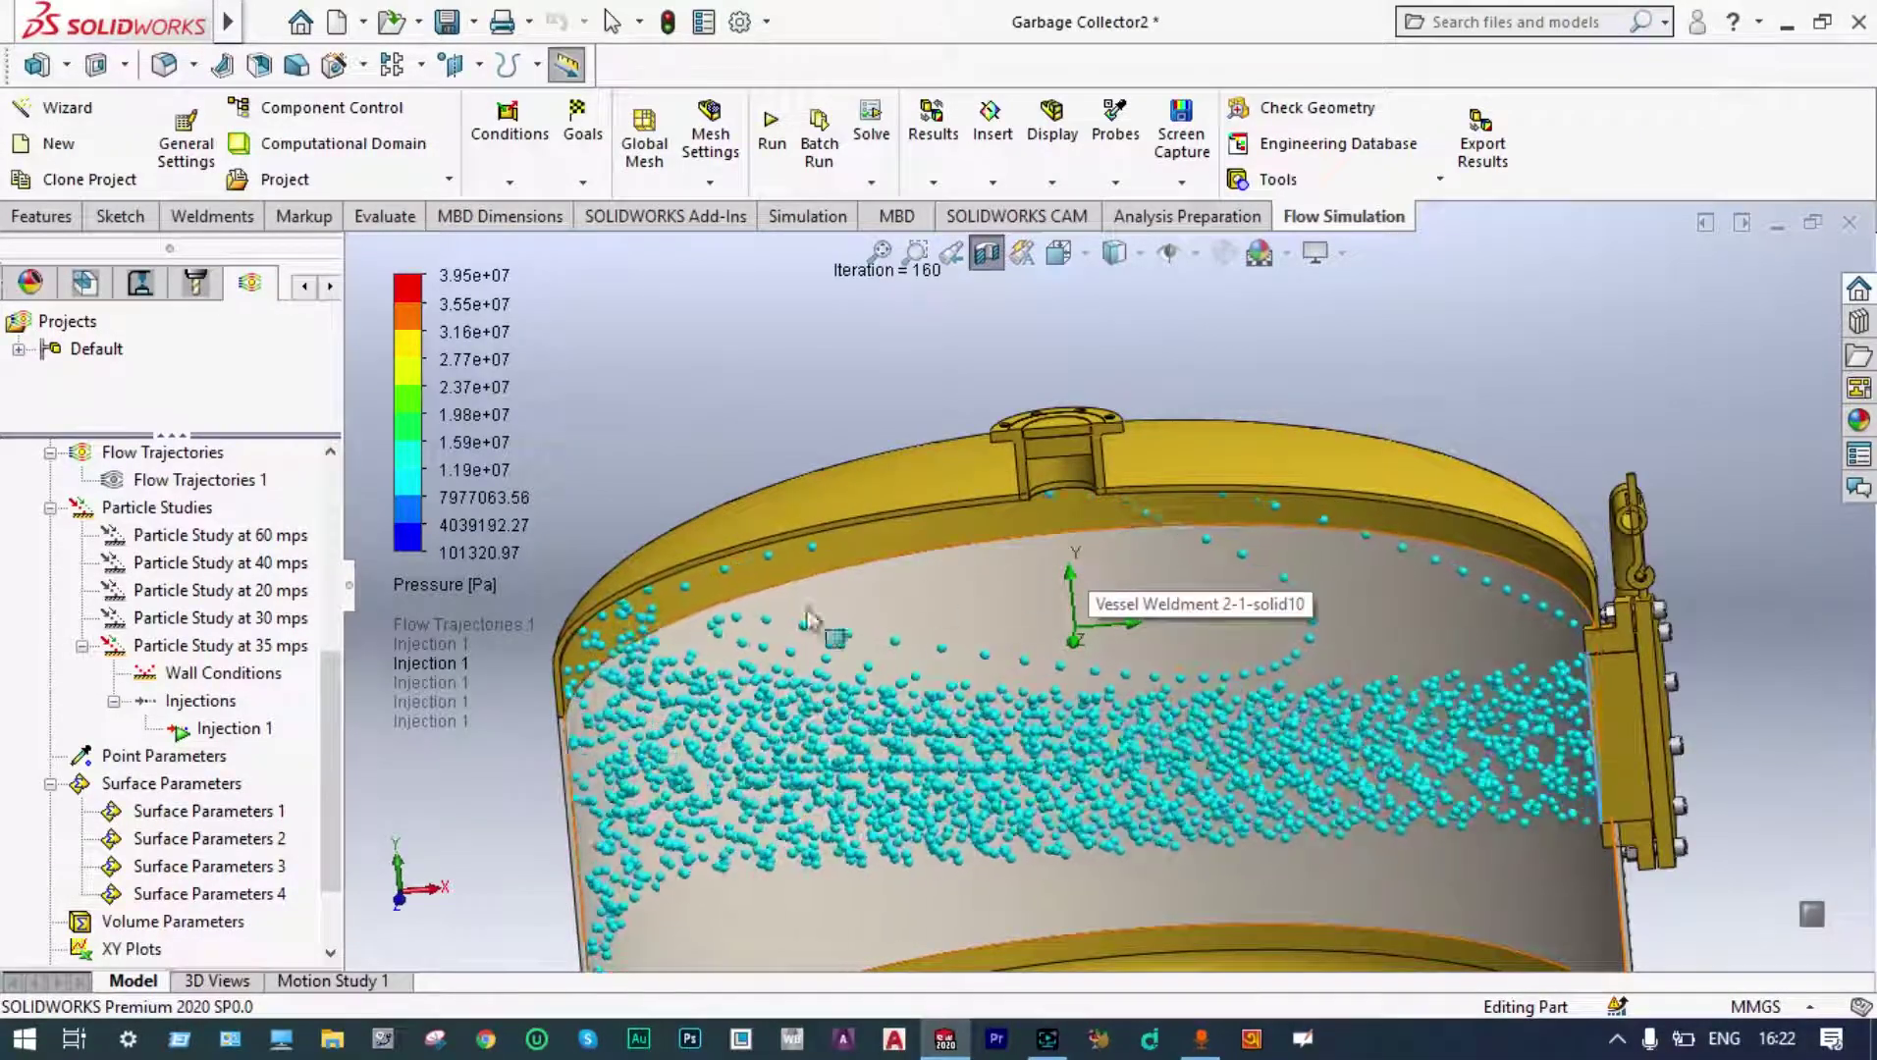
left_click_drag(332, 707, 344, 794)
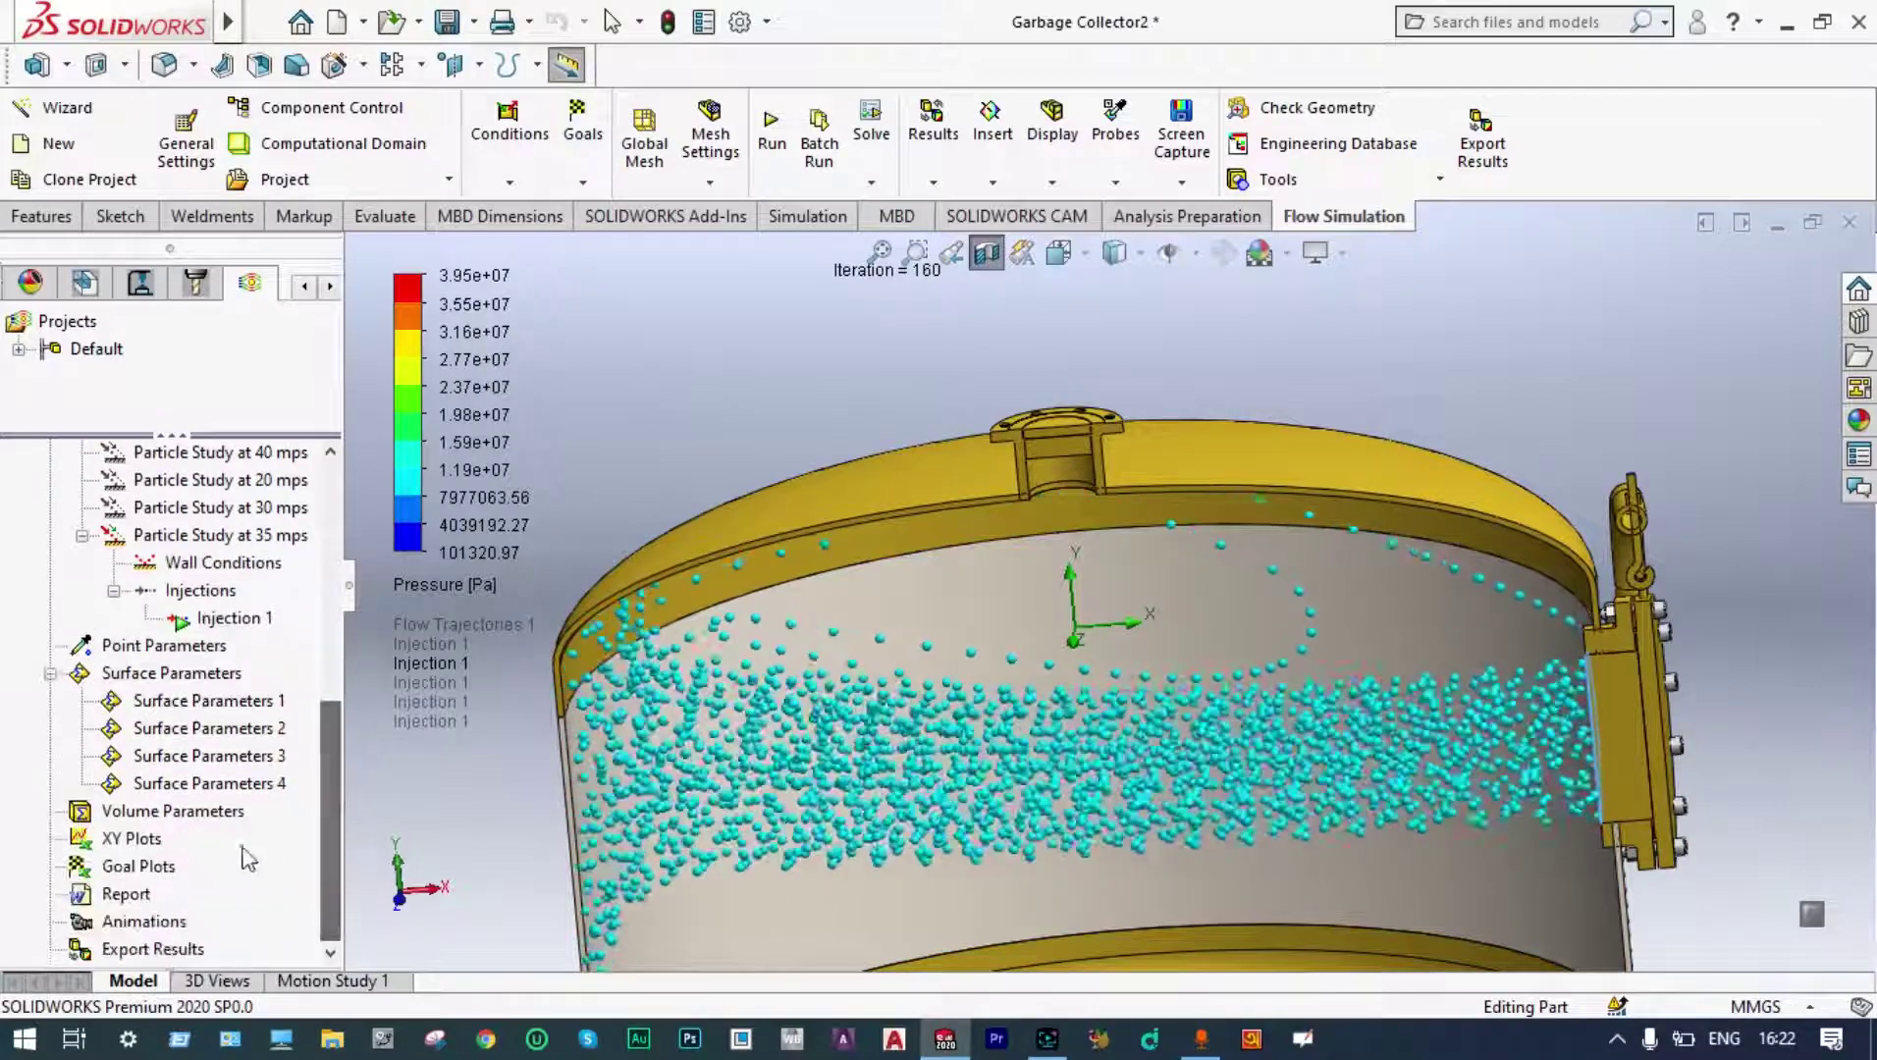
Start a new surface parameters evaluation with only Number of Particles chosen, and clear the preselected face.
right_click(180, 675)
left_click(246, 697)
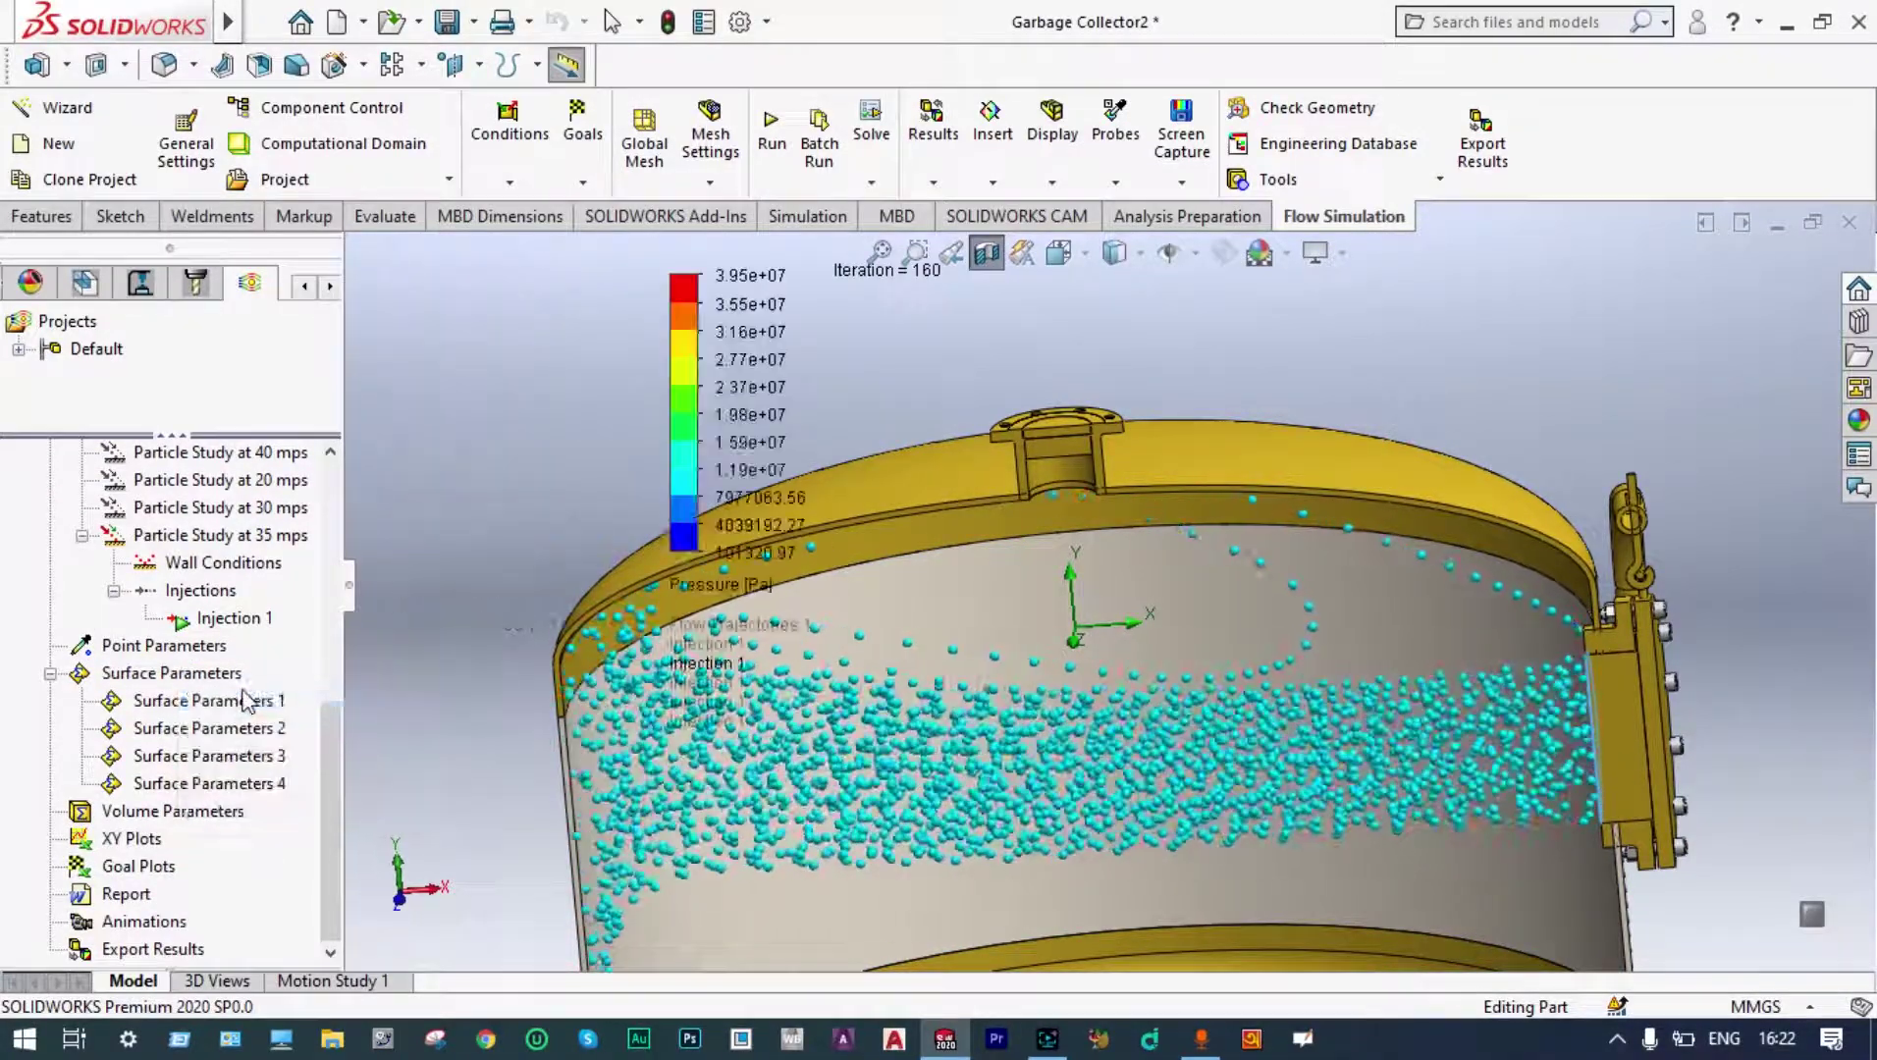
left_click_drag(286, 731, 288, 883)
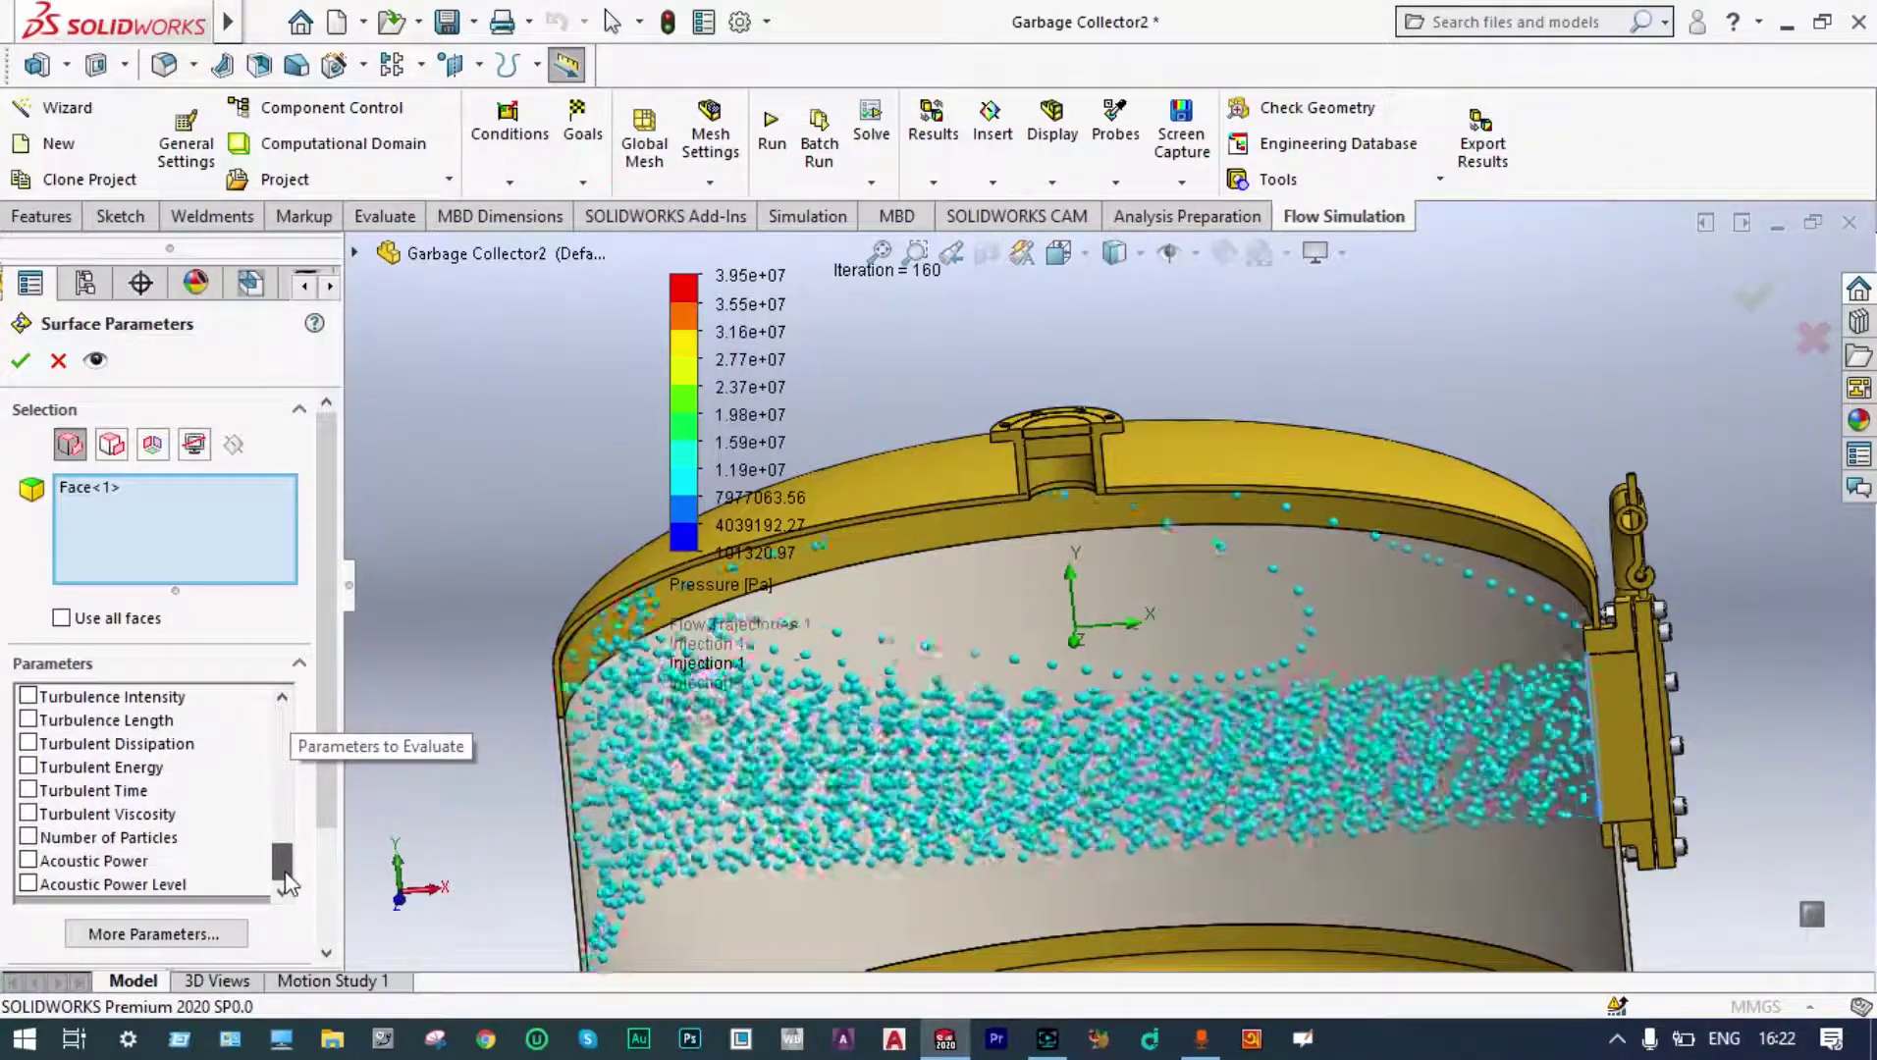
left_click(28, 836)
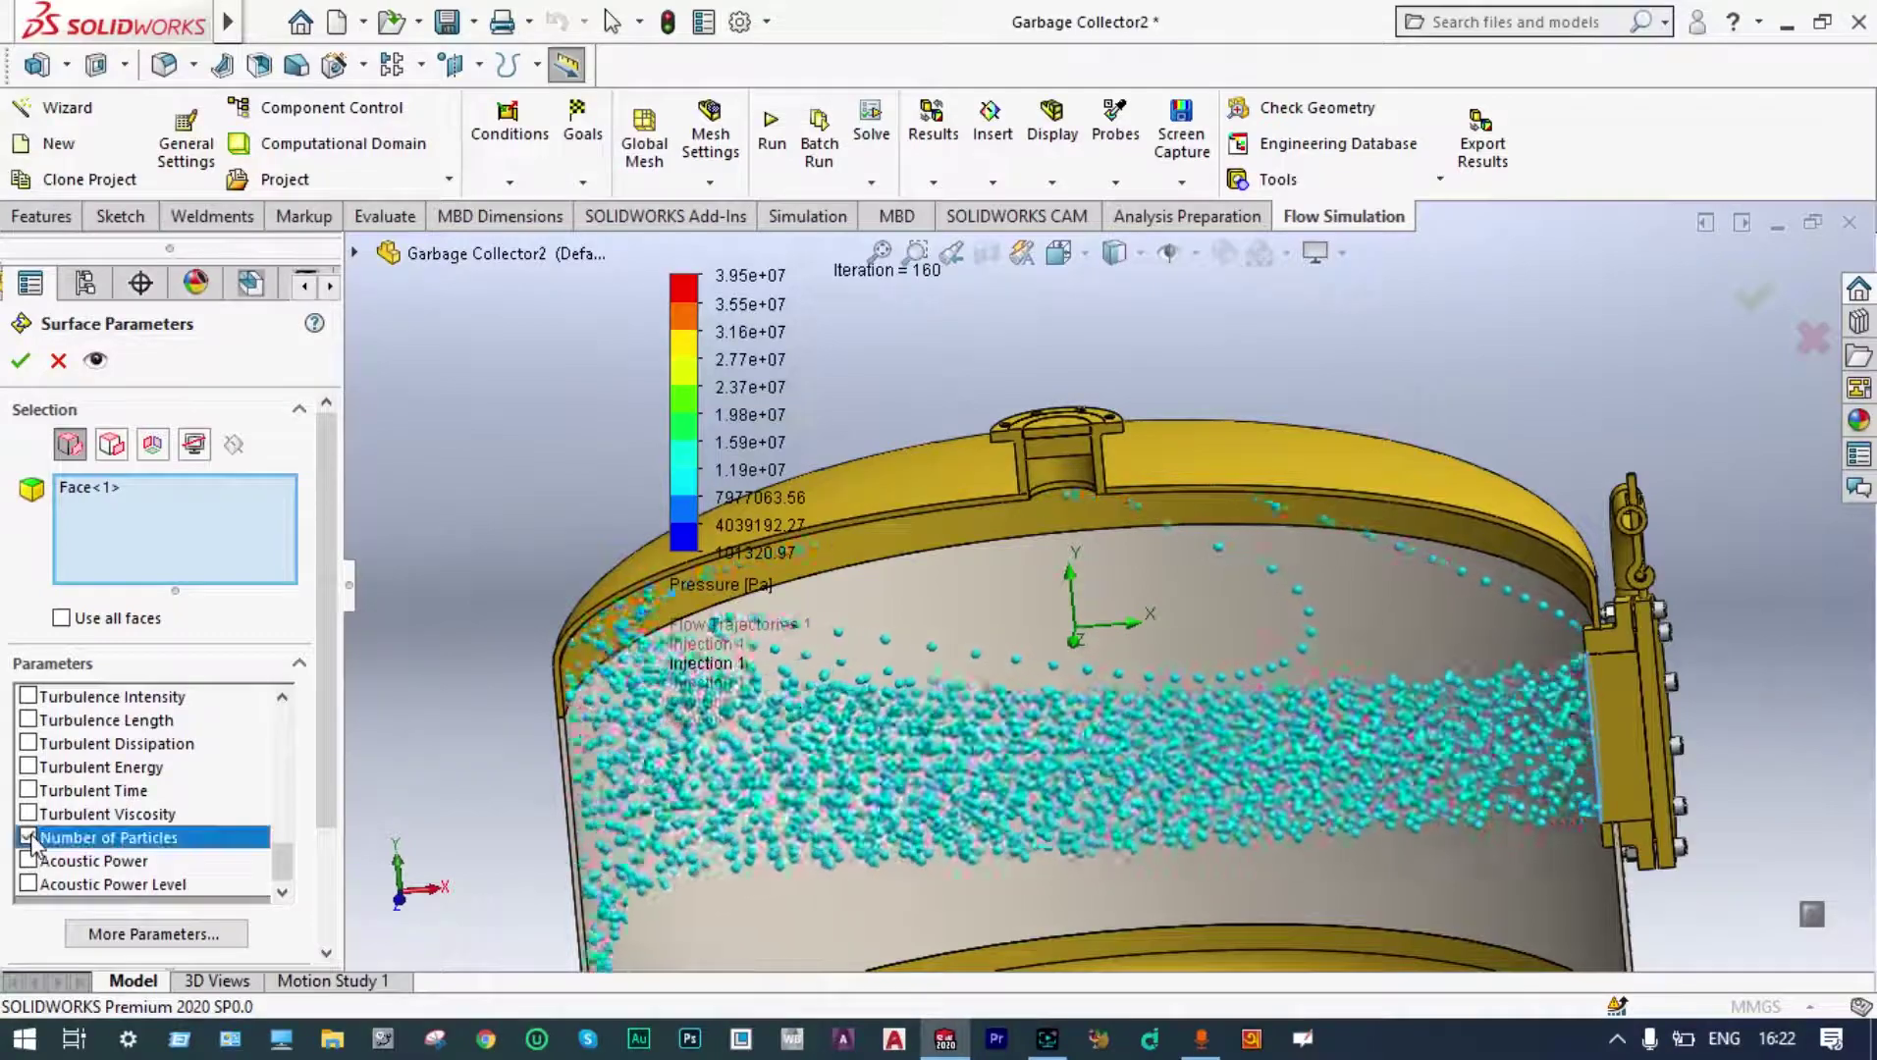
right_click(167, 492)
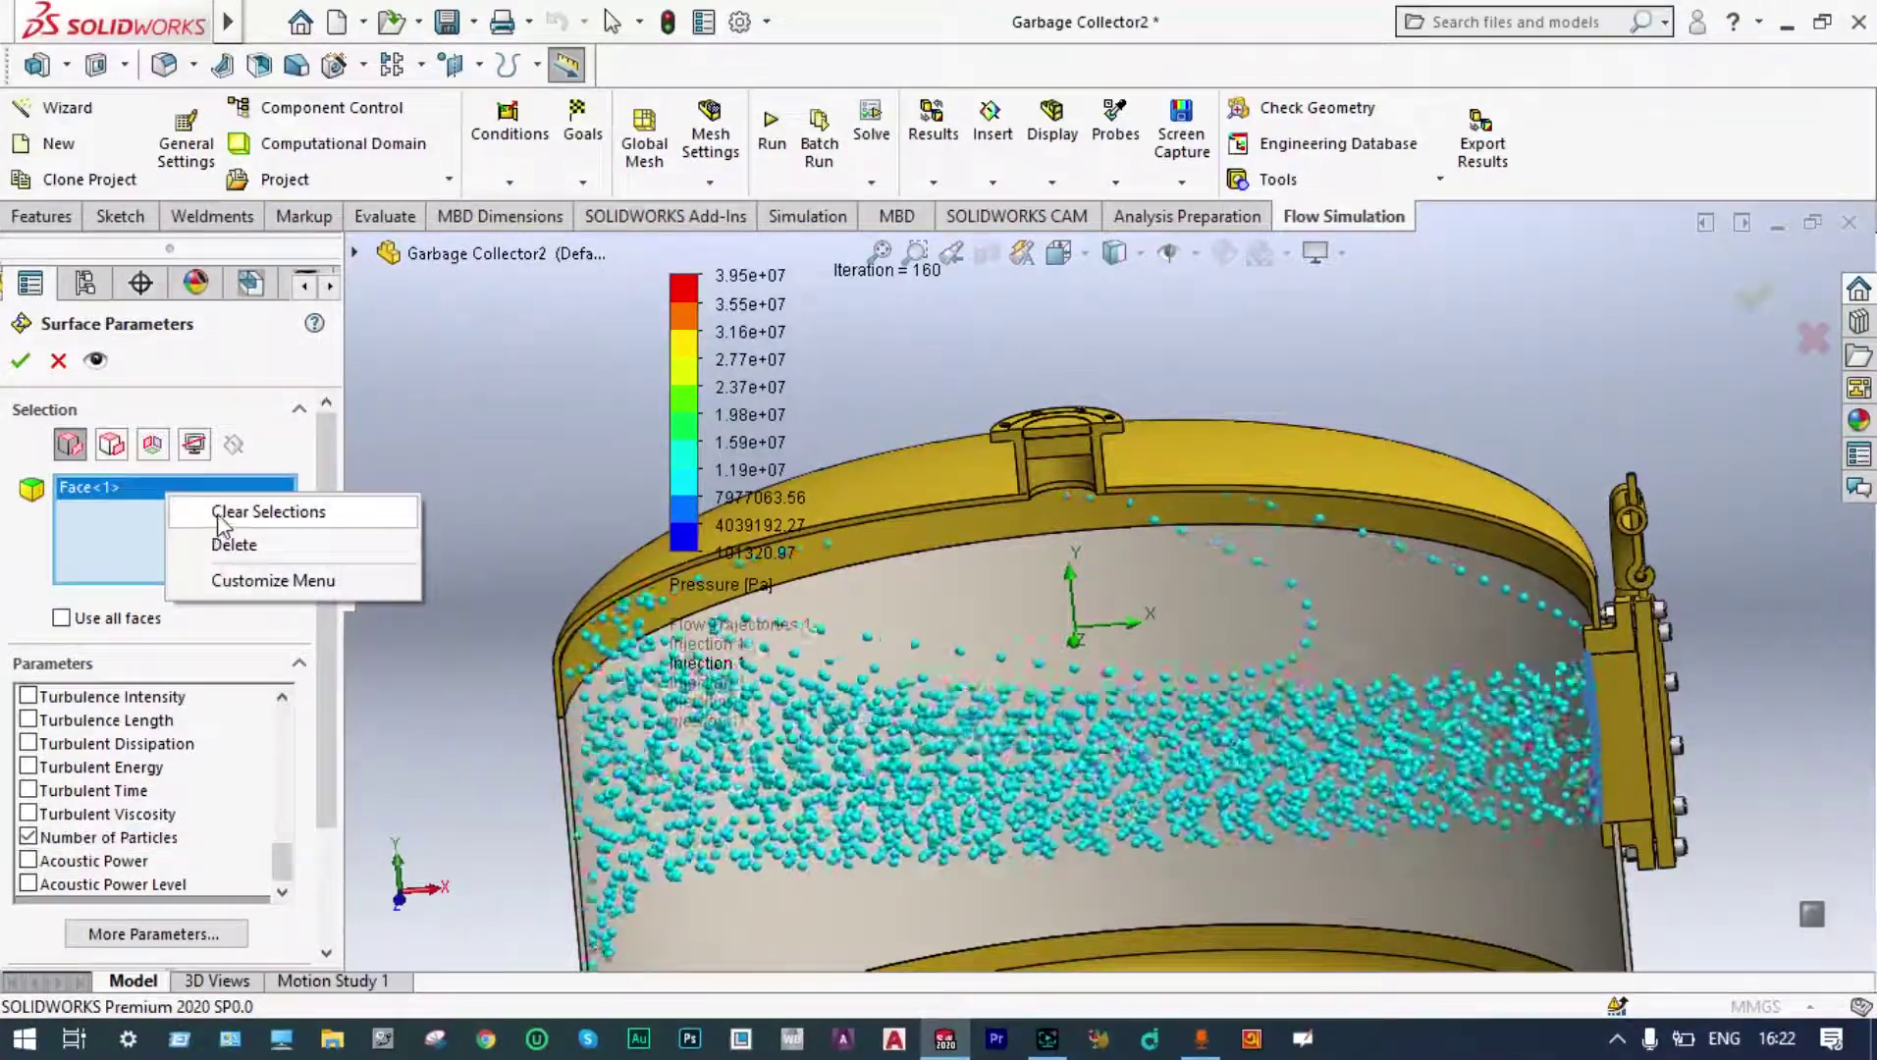
left_click(206, 513)
Evaluate the number of particles on the inner face of the top nozzle's cover and accept the surface parameters.
scroll(1325, 373, "up", 5)
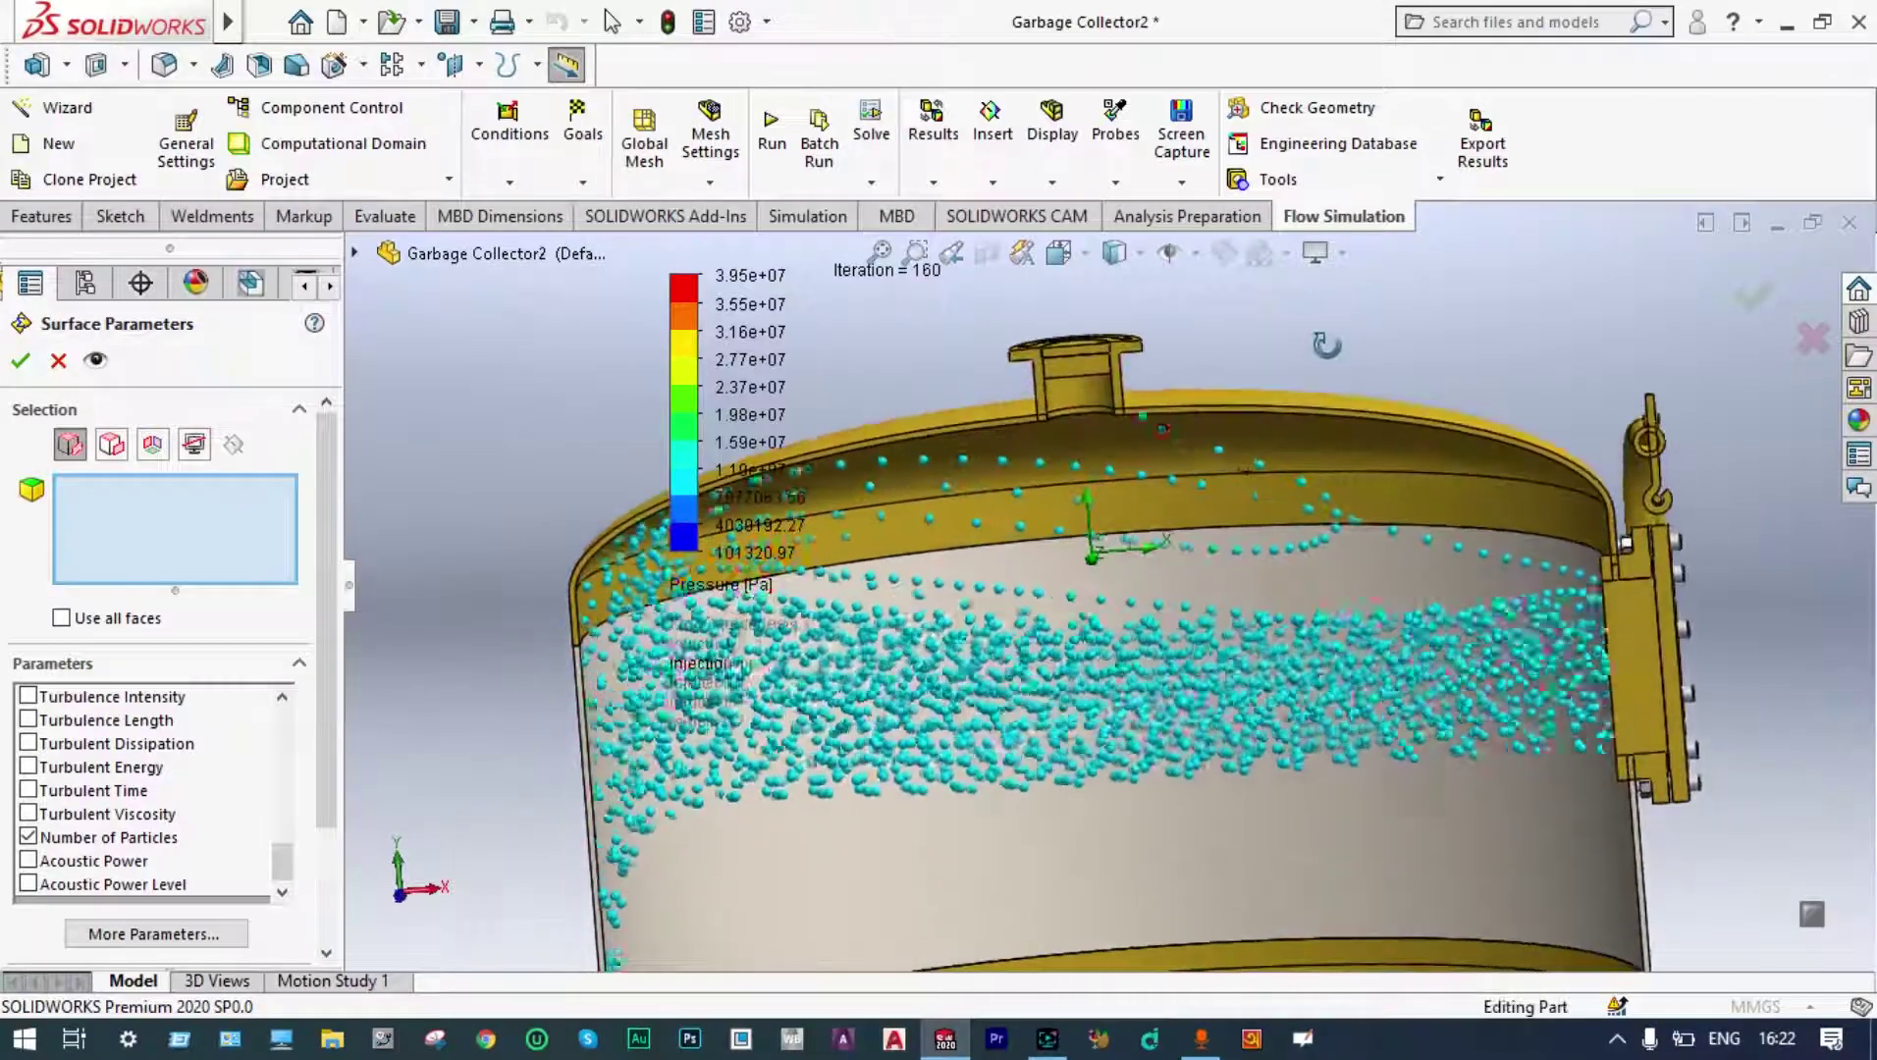
middle_click_drag(1325, 327, 1236, 389)
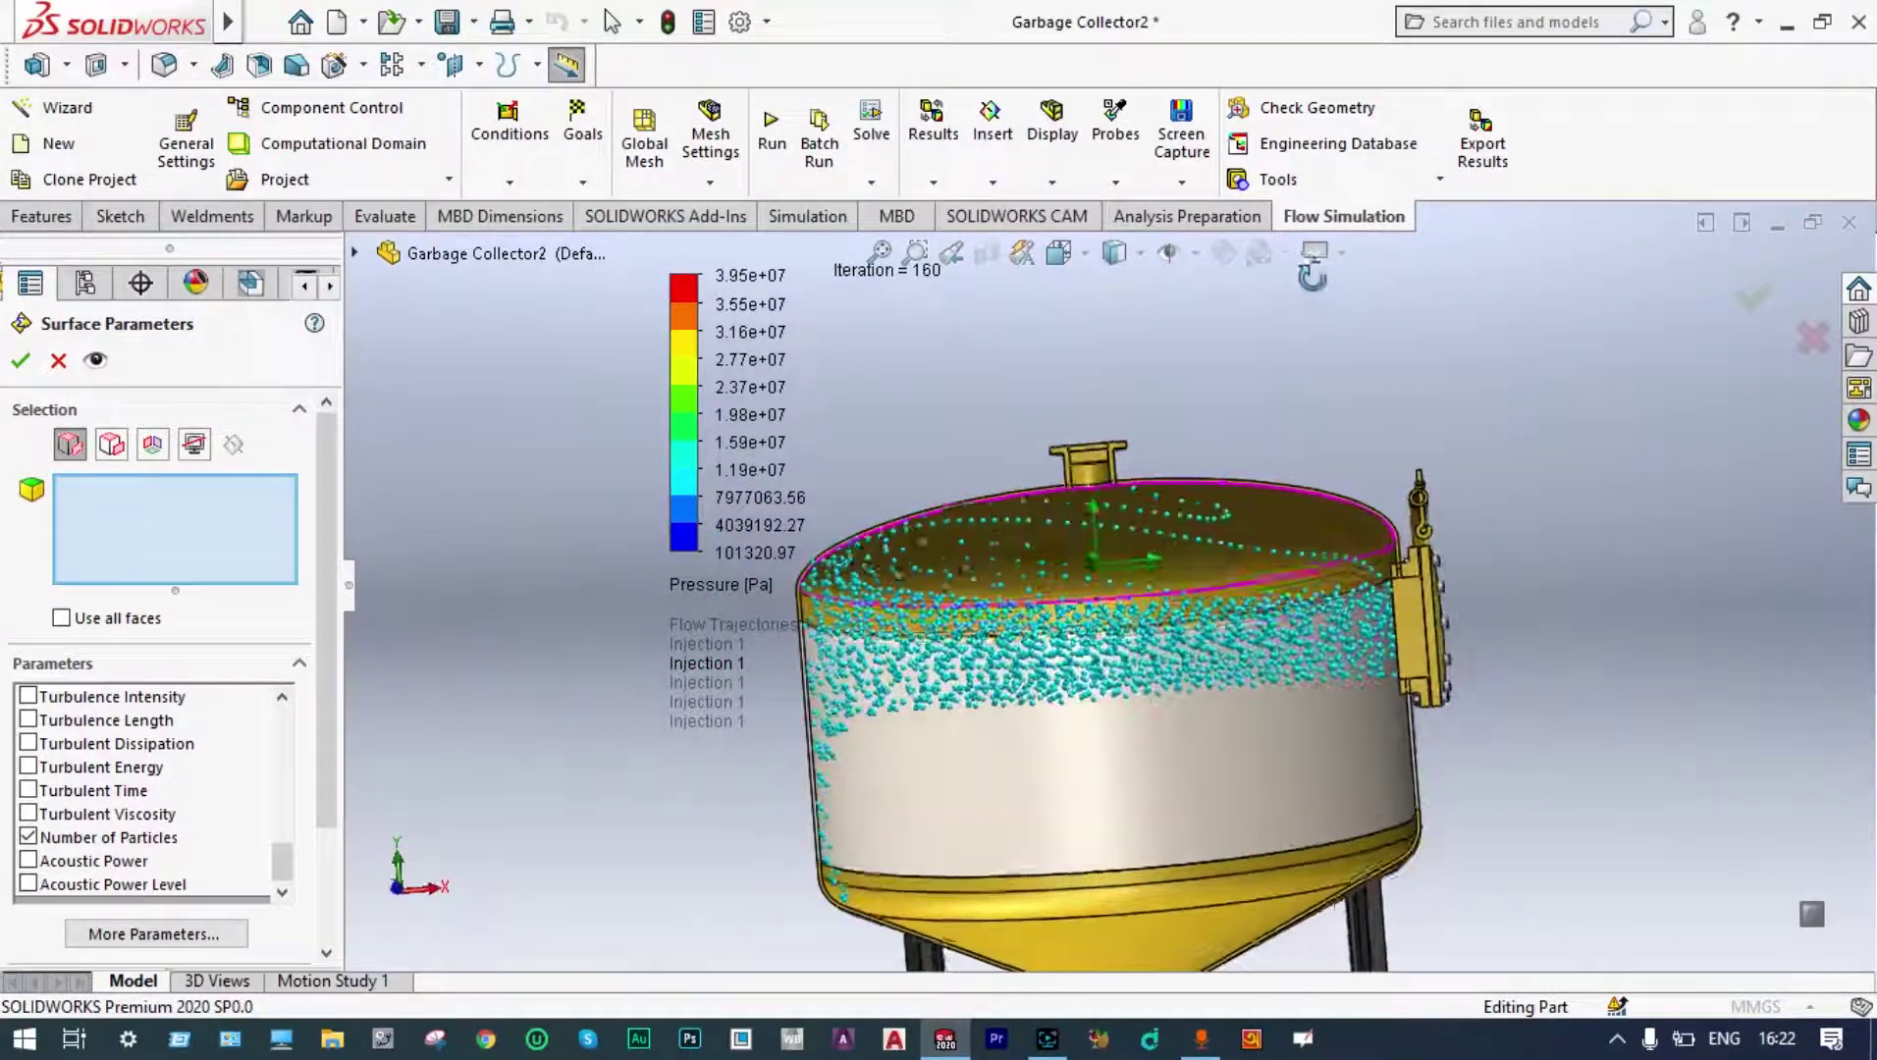
scroll(1123, 444, "up", 4)
scroll(1129, 519, "down", 10)
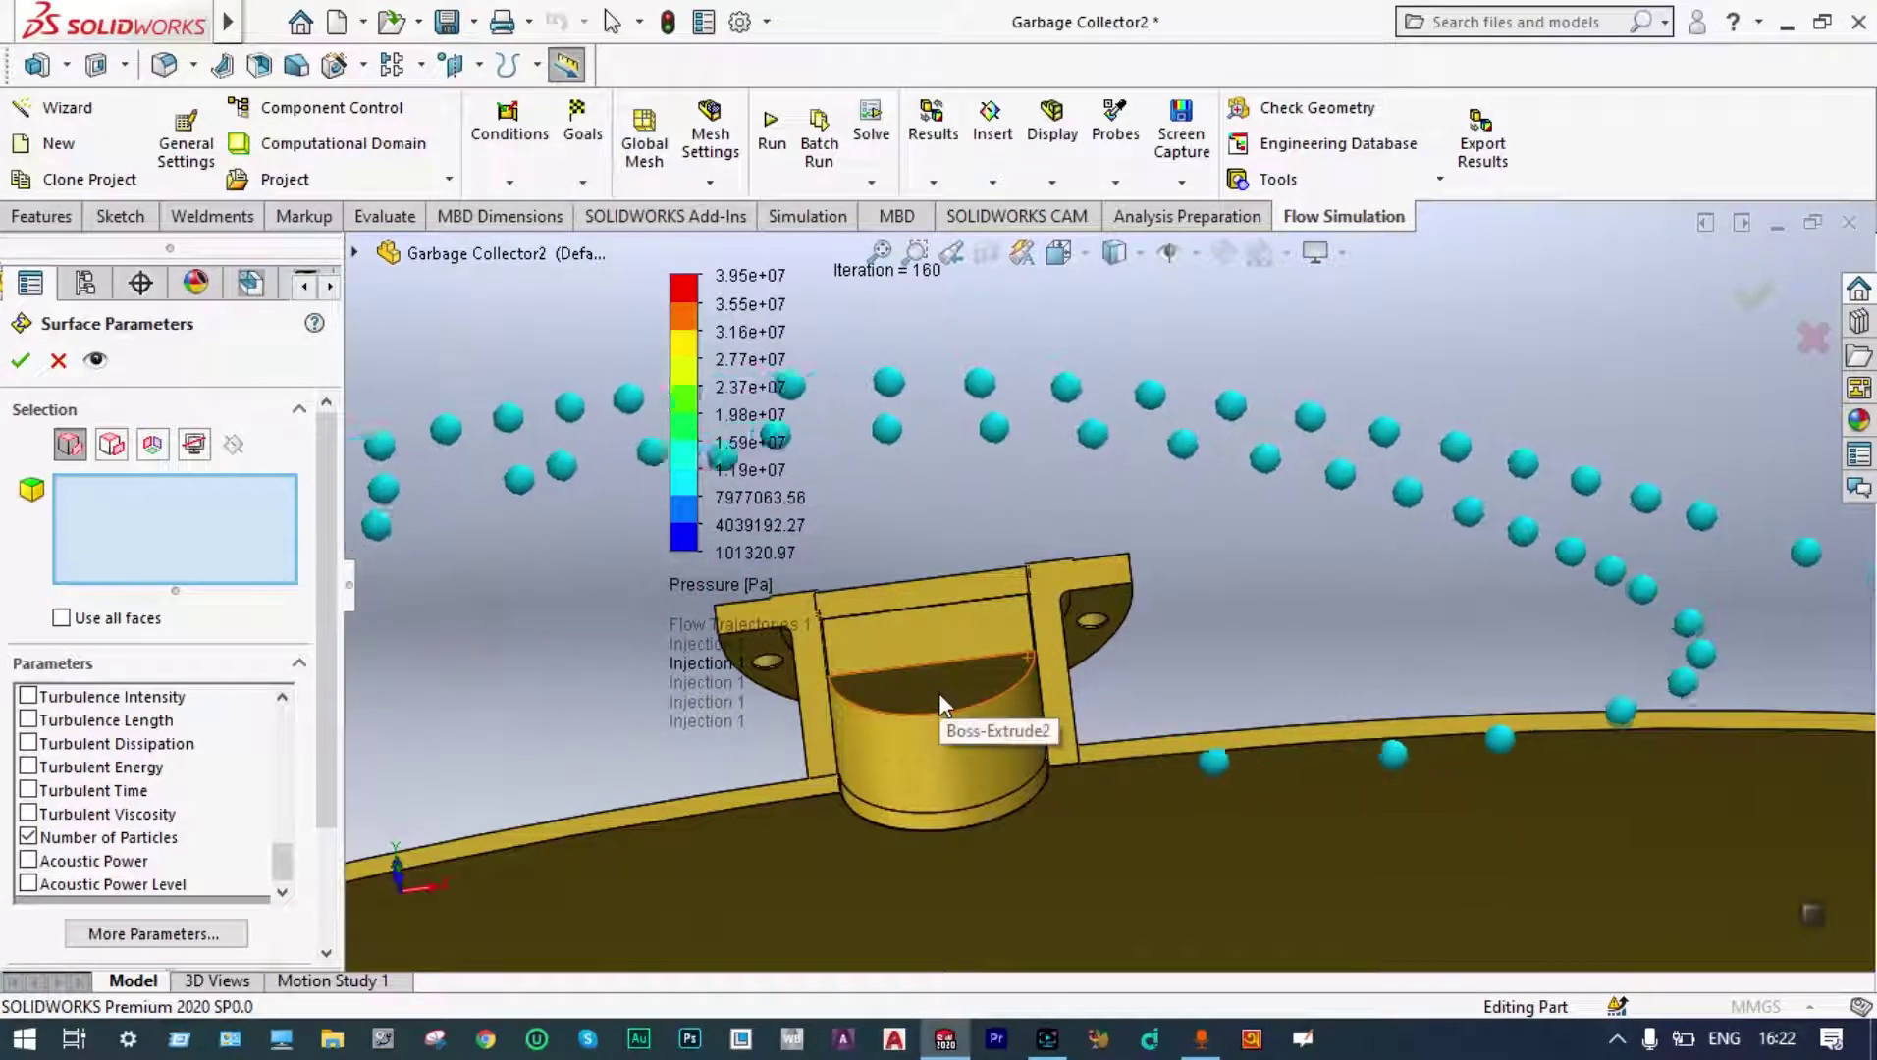
left_click(938, 694)
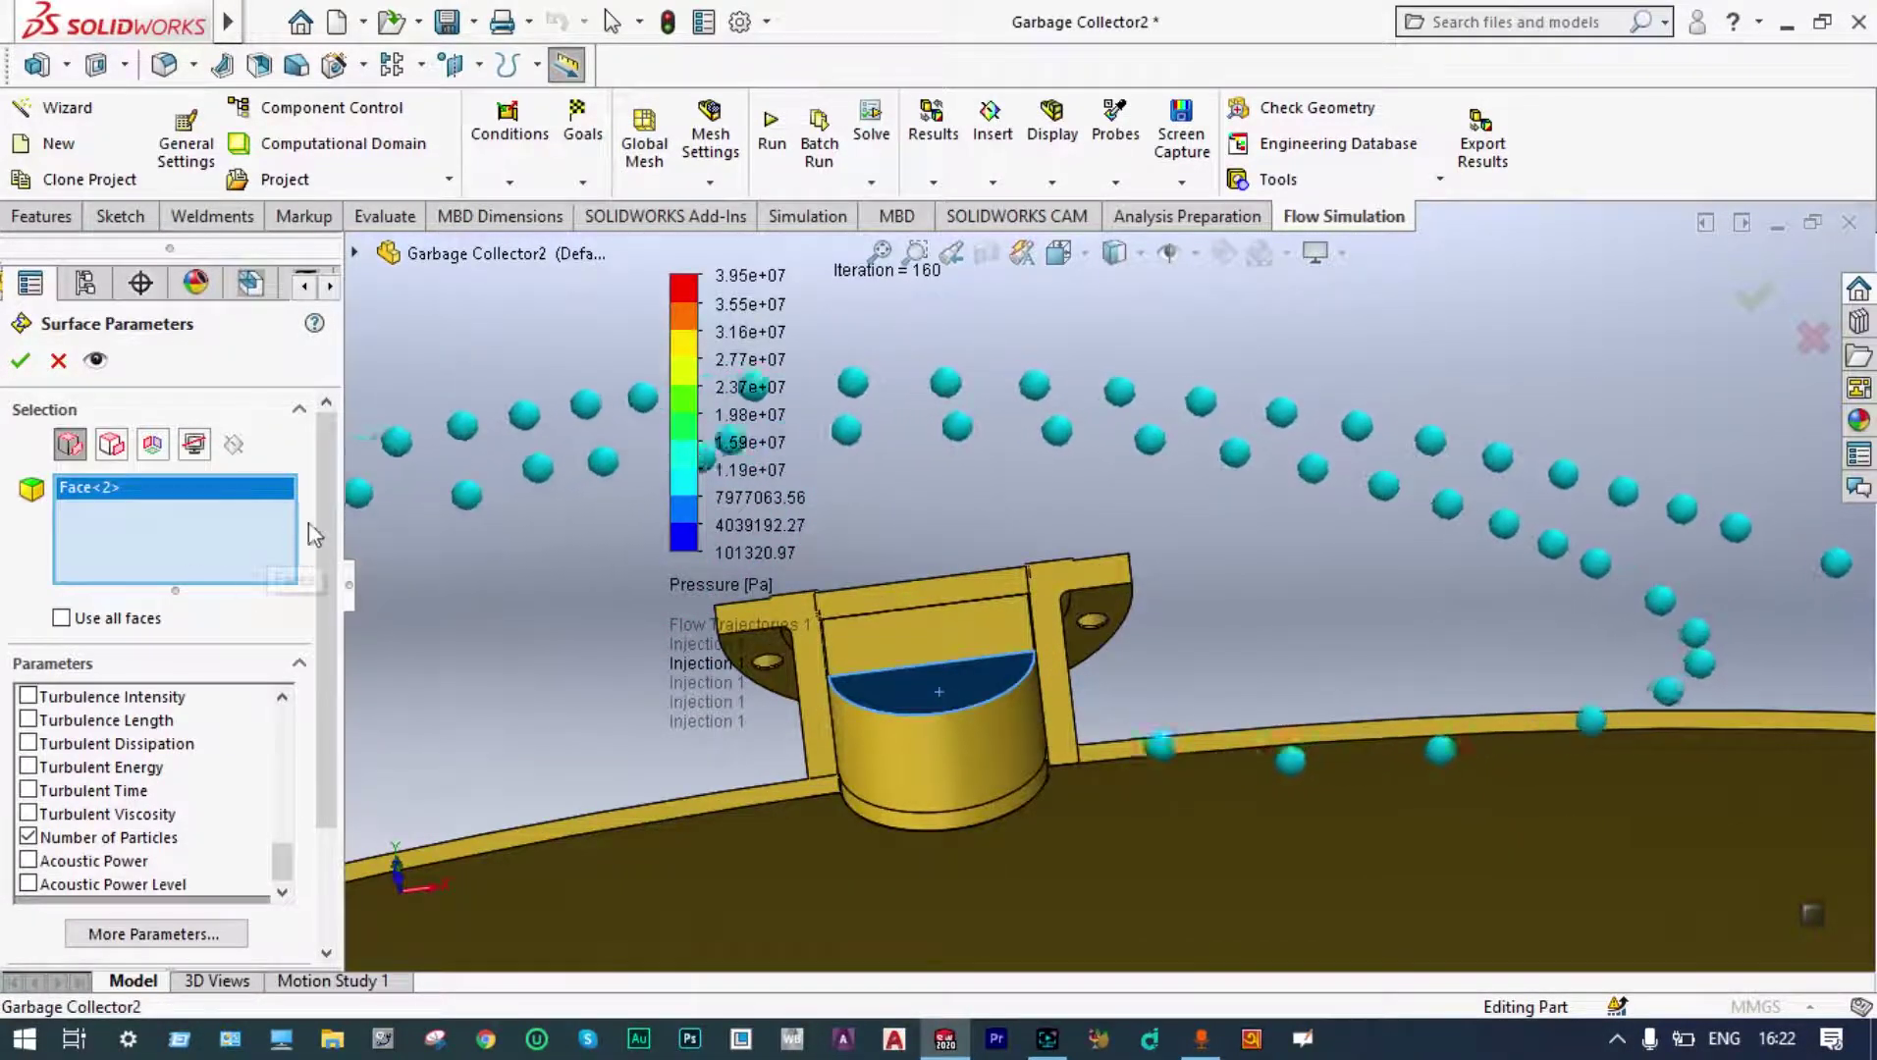
scroll(323, 451, "down", 3)
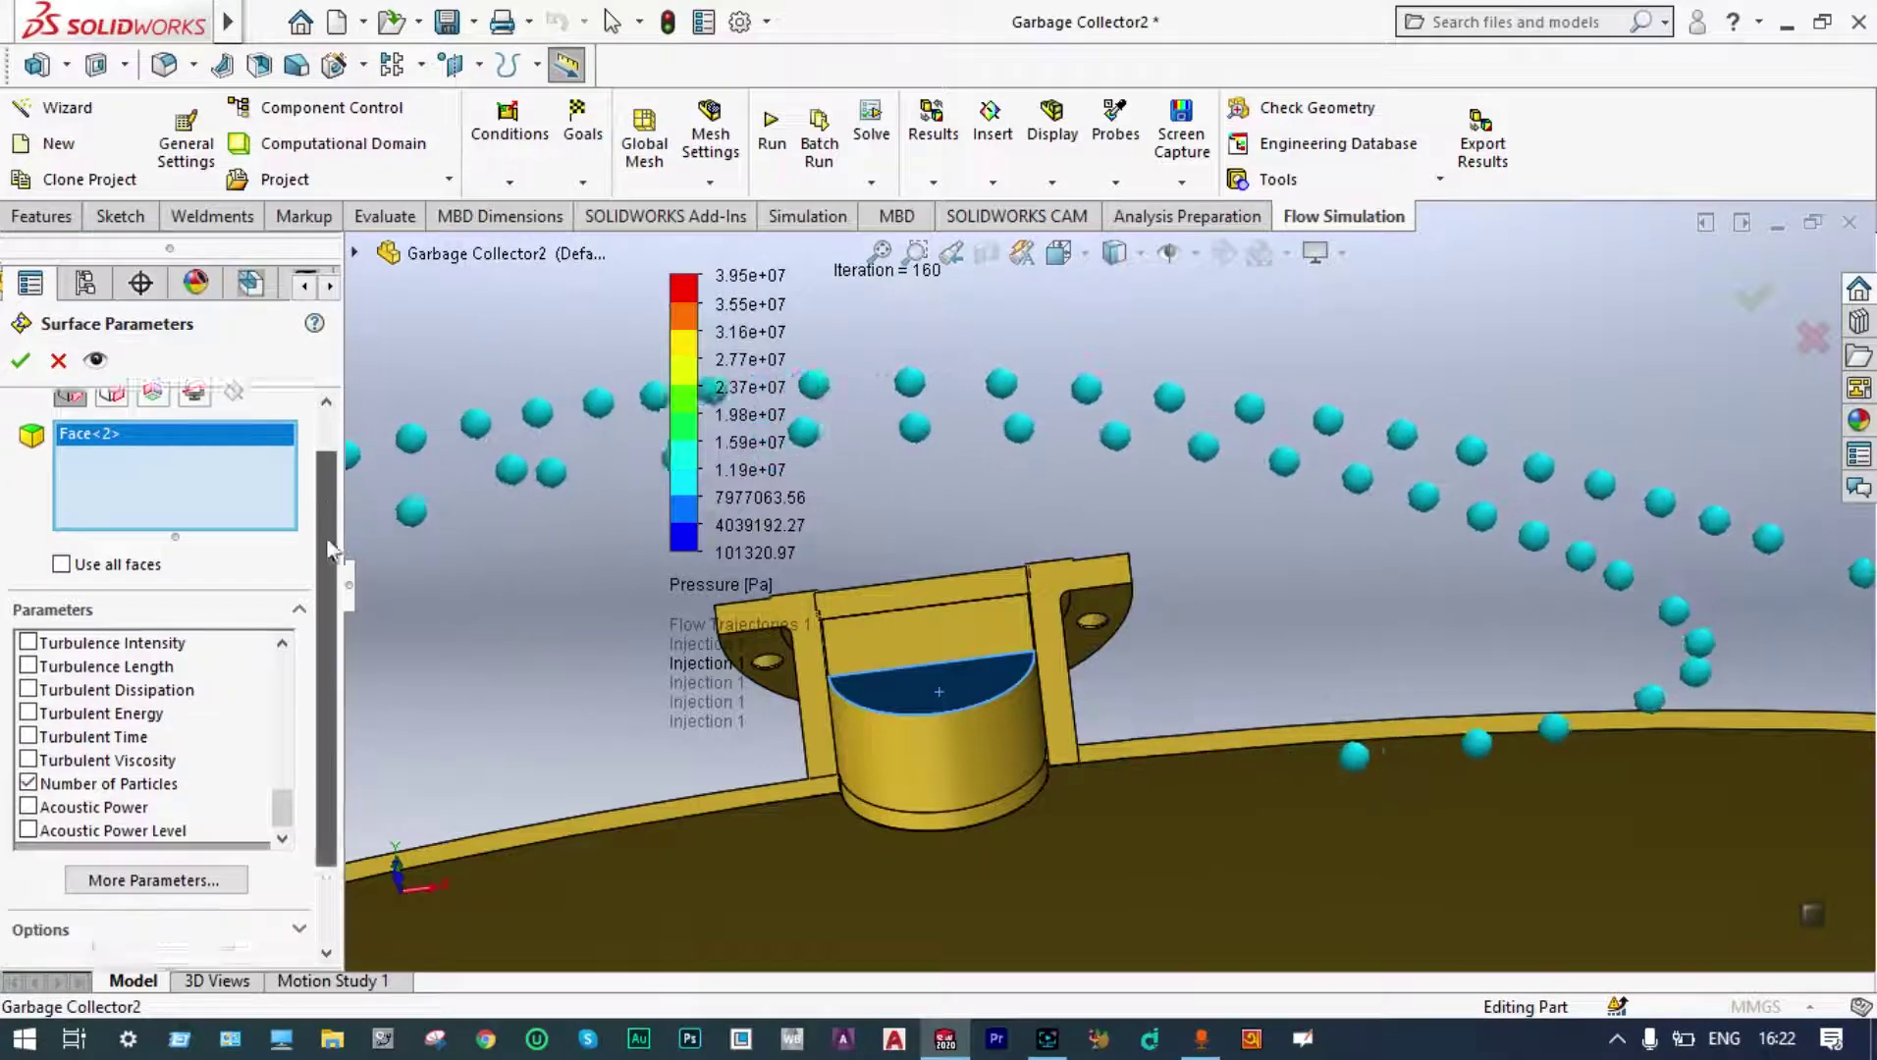
left_click(189, 892)
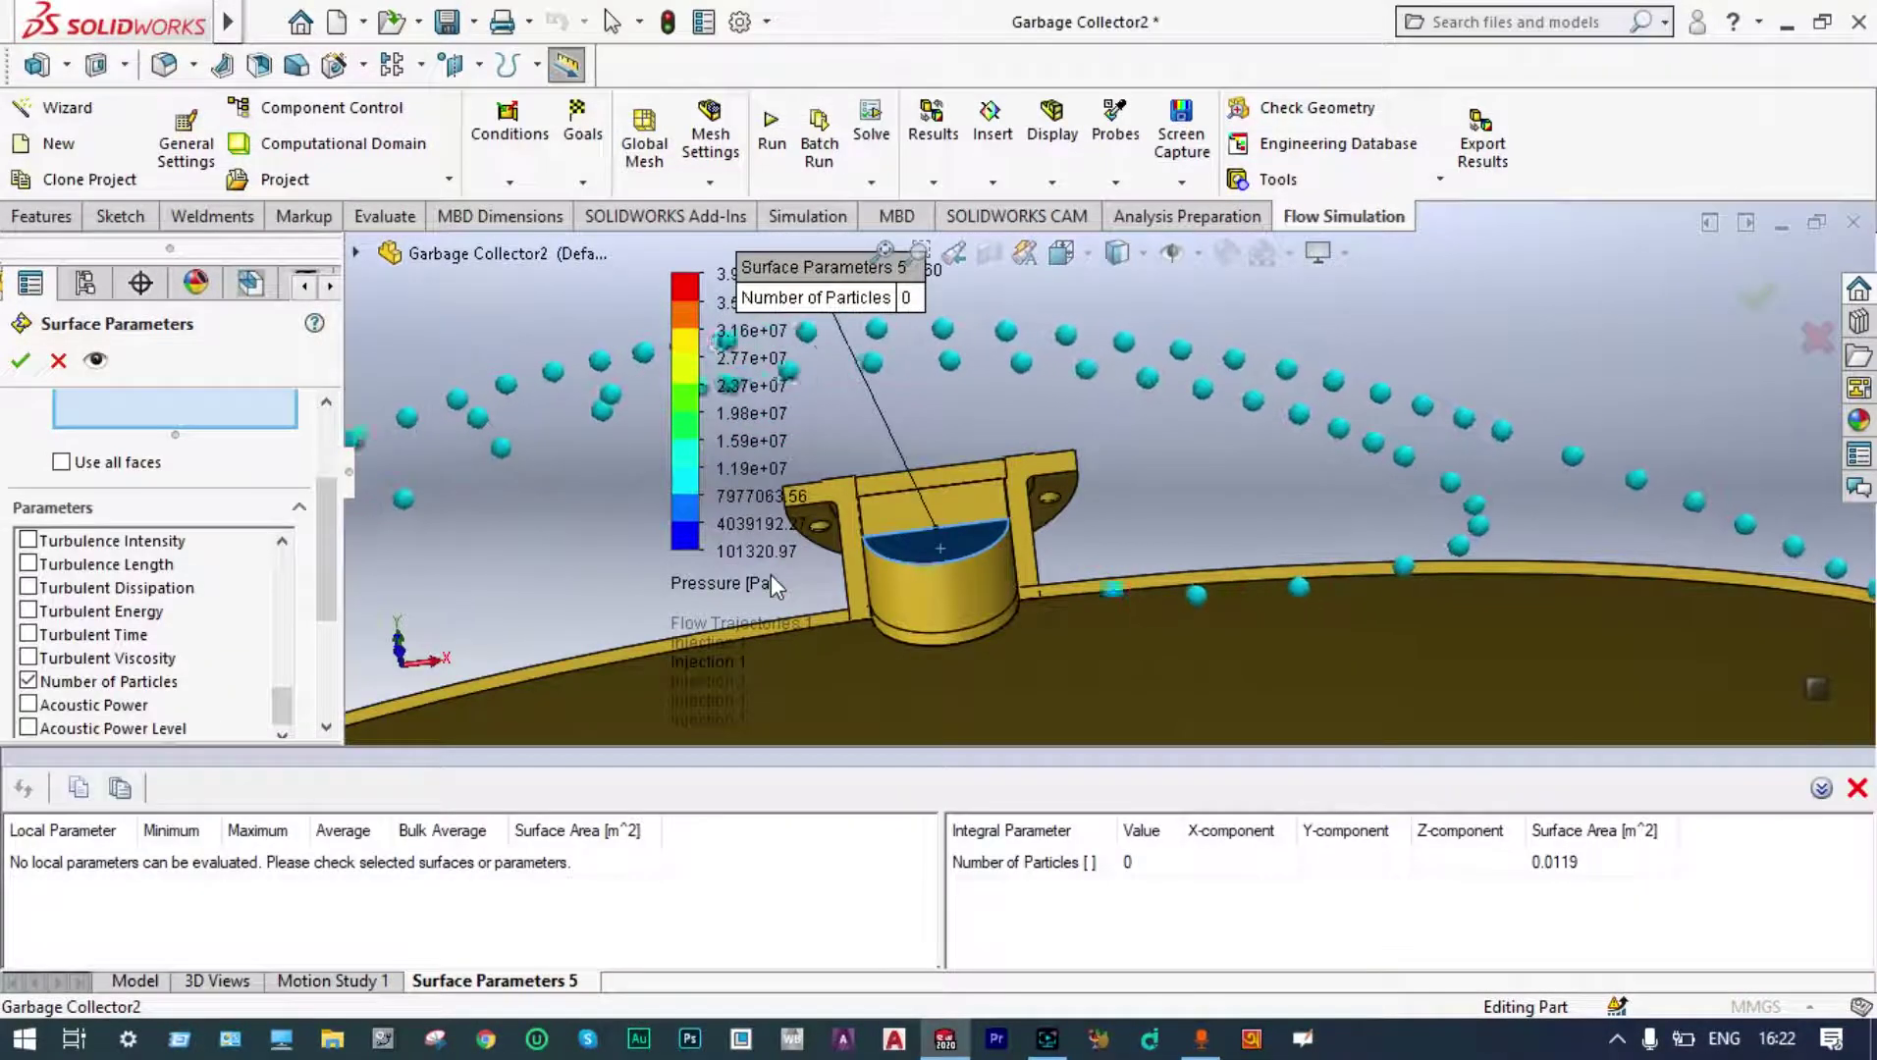
scroll(1064, 534, "up", 3)
middle_click_drag(1064, 534, 1311, 400)
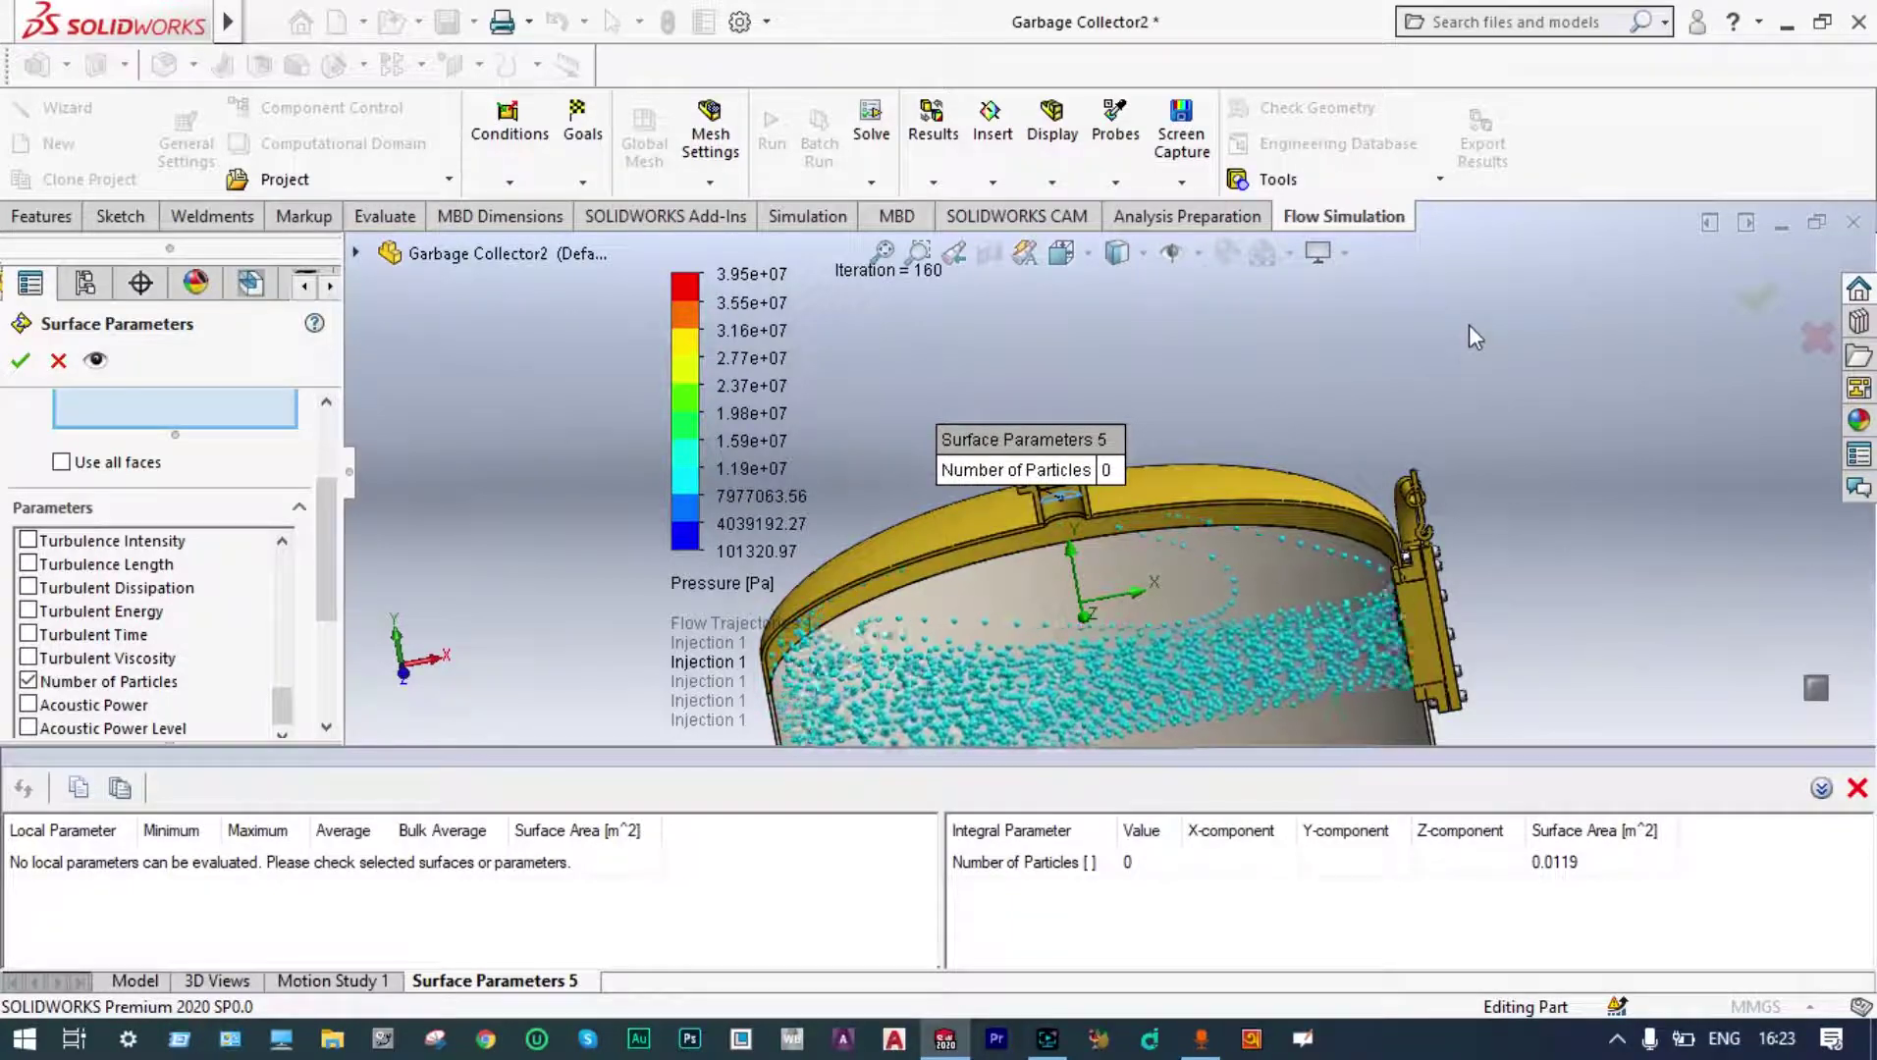
left_click(1755, 294)
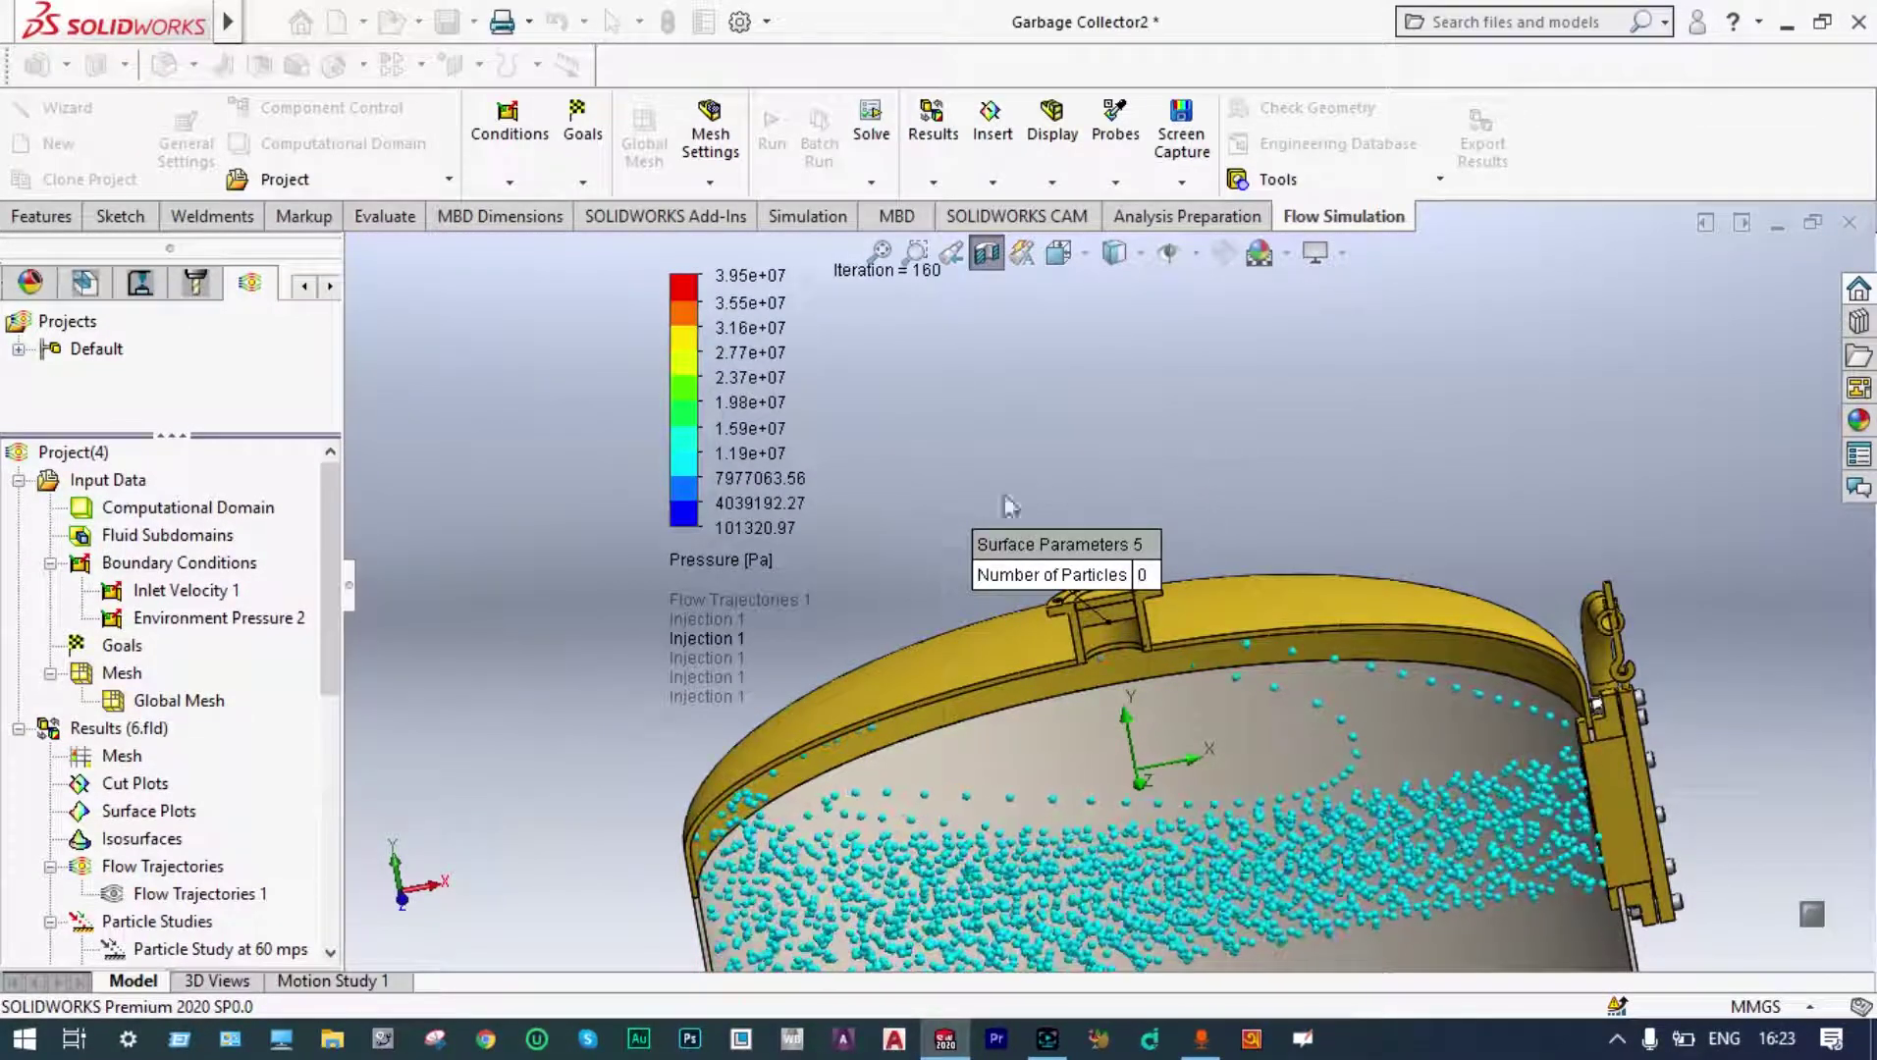
Clear and hide the 35 mps study's Injection 1 and the Surface Parameters 5 result.
left_click_drag(328, 661, 344, 795)
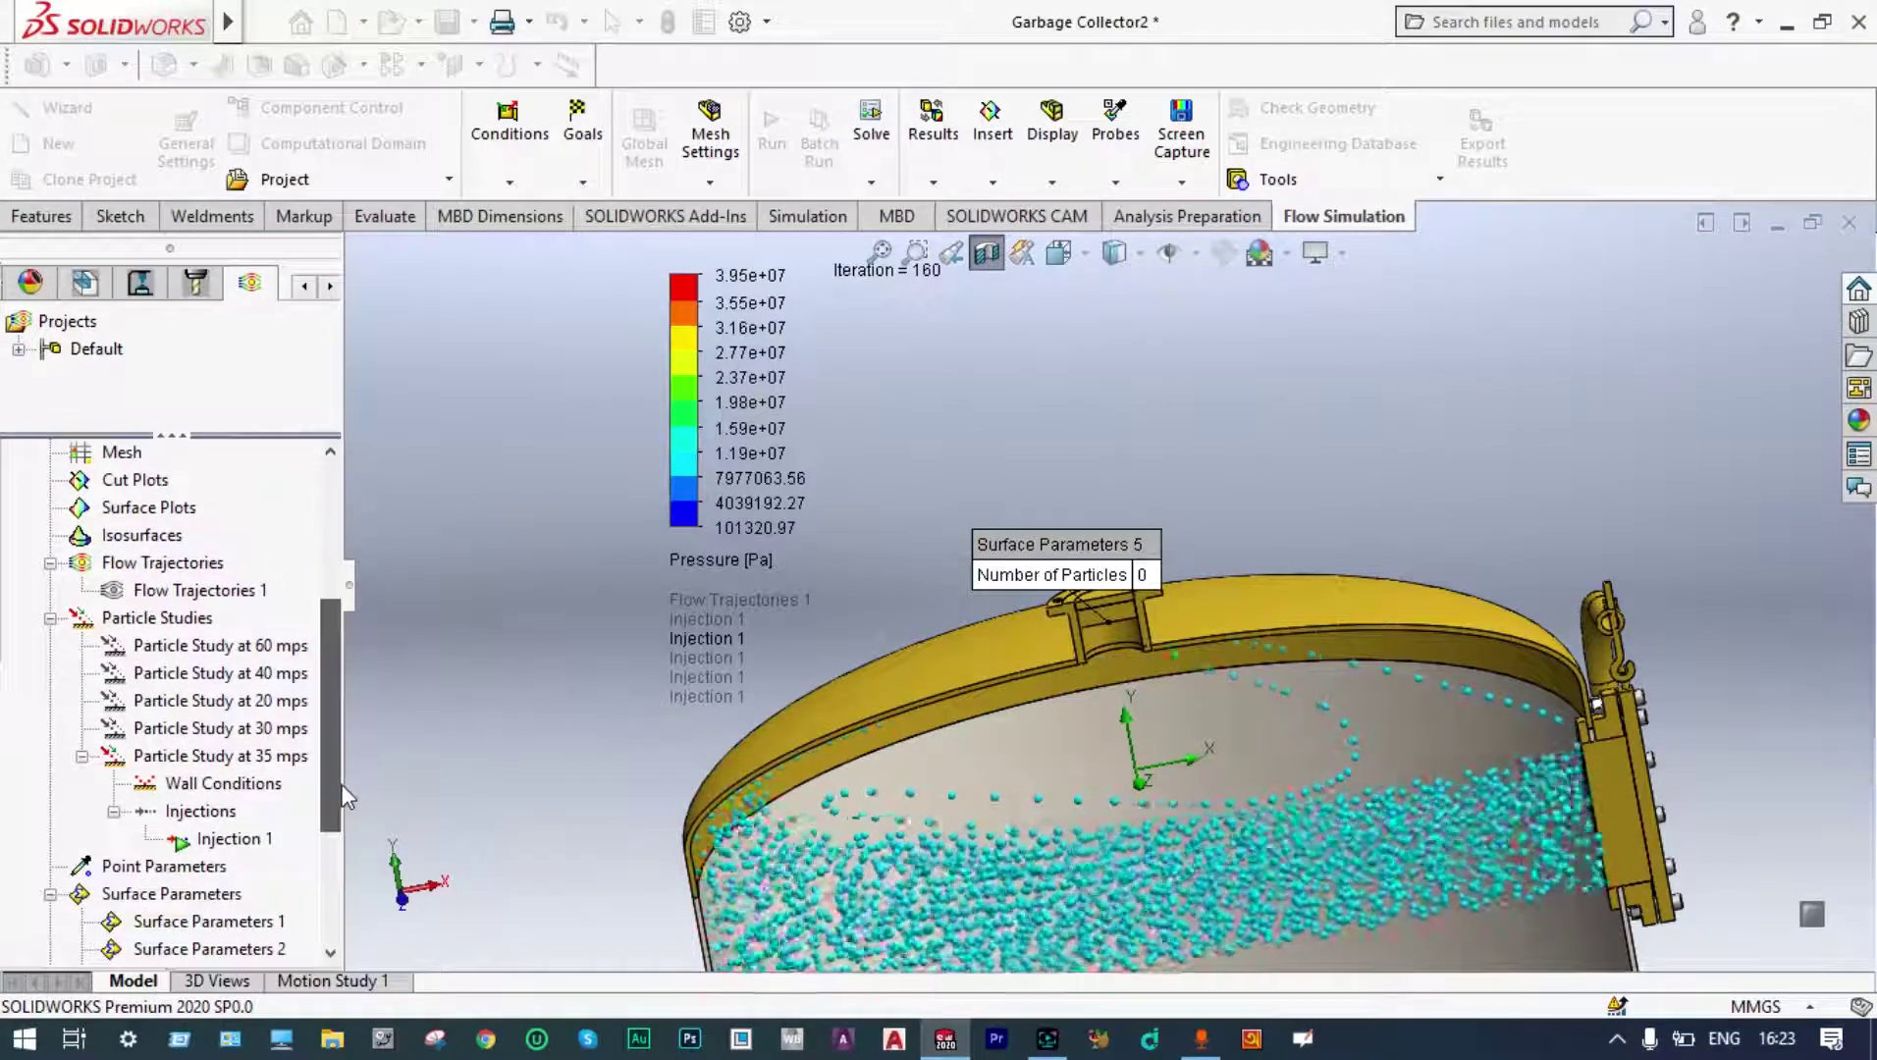
left_click(251, 841)
right_click(251, 844)
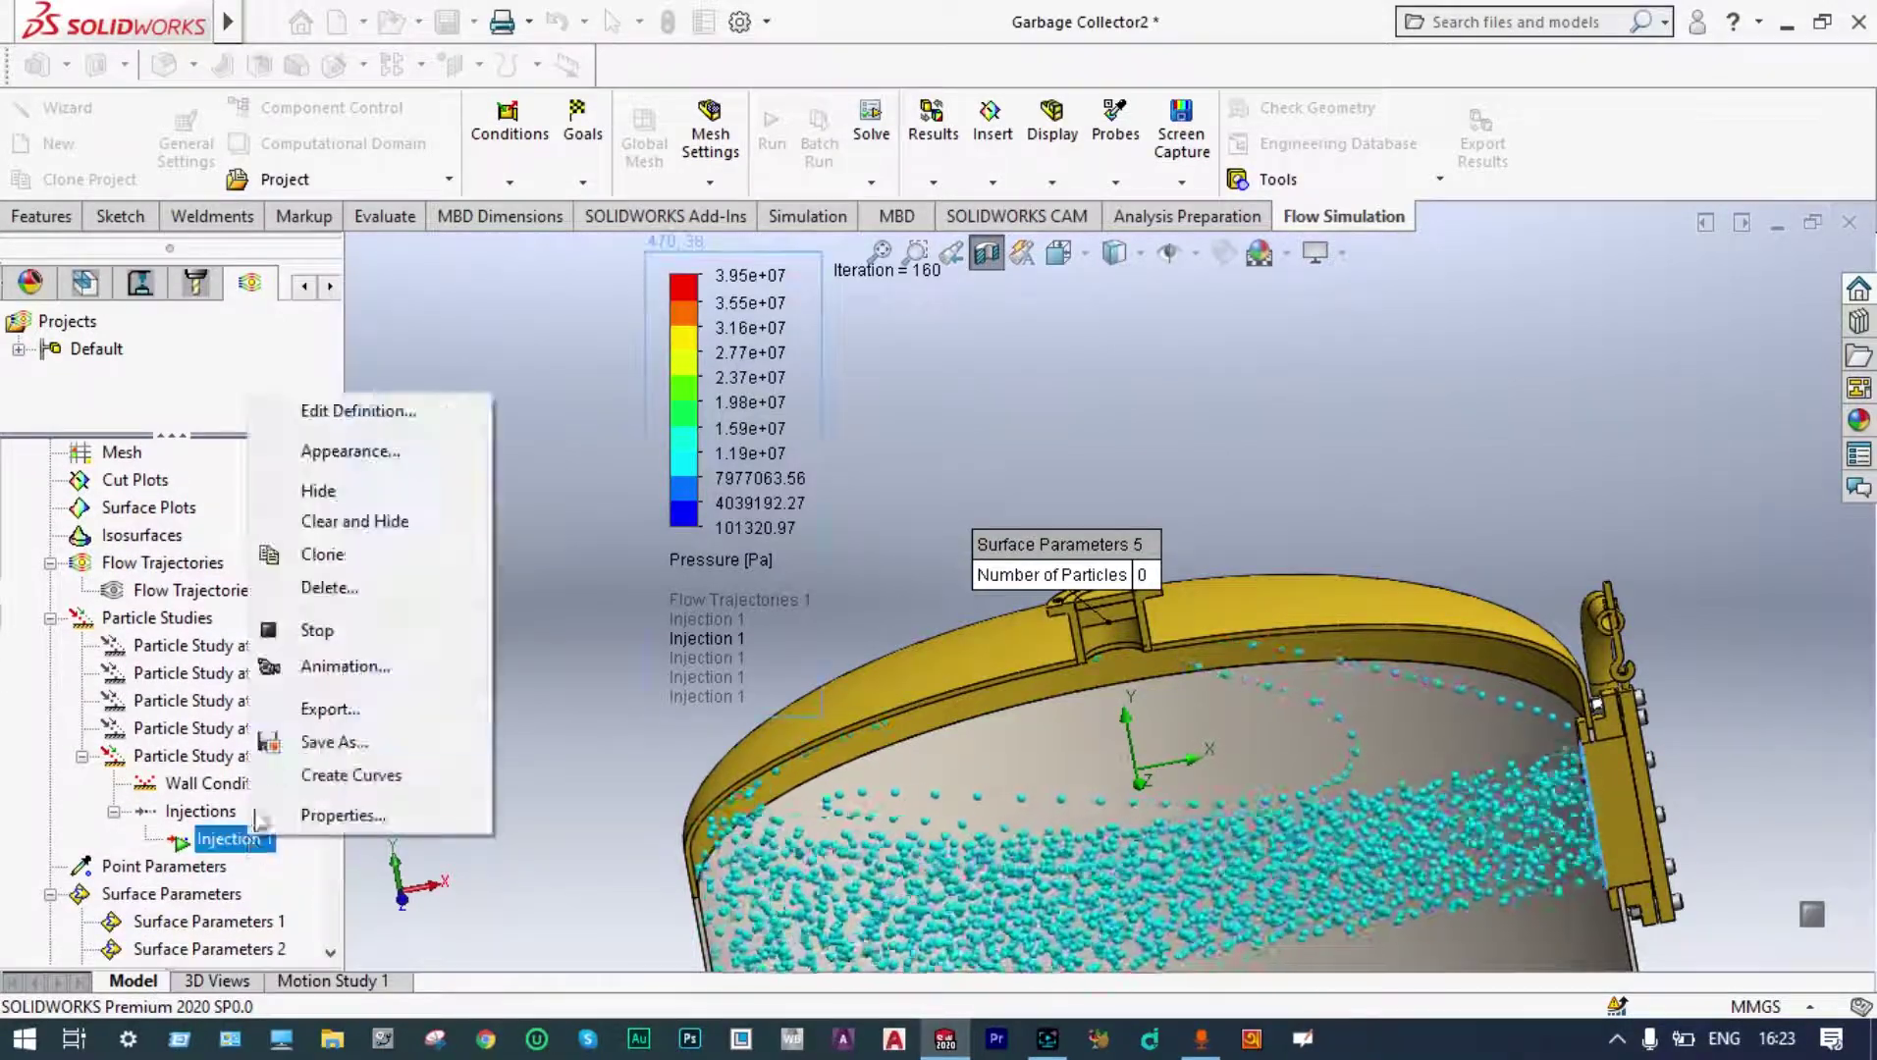
left_click(390, 524)
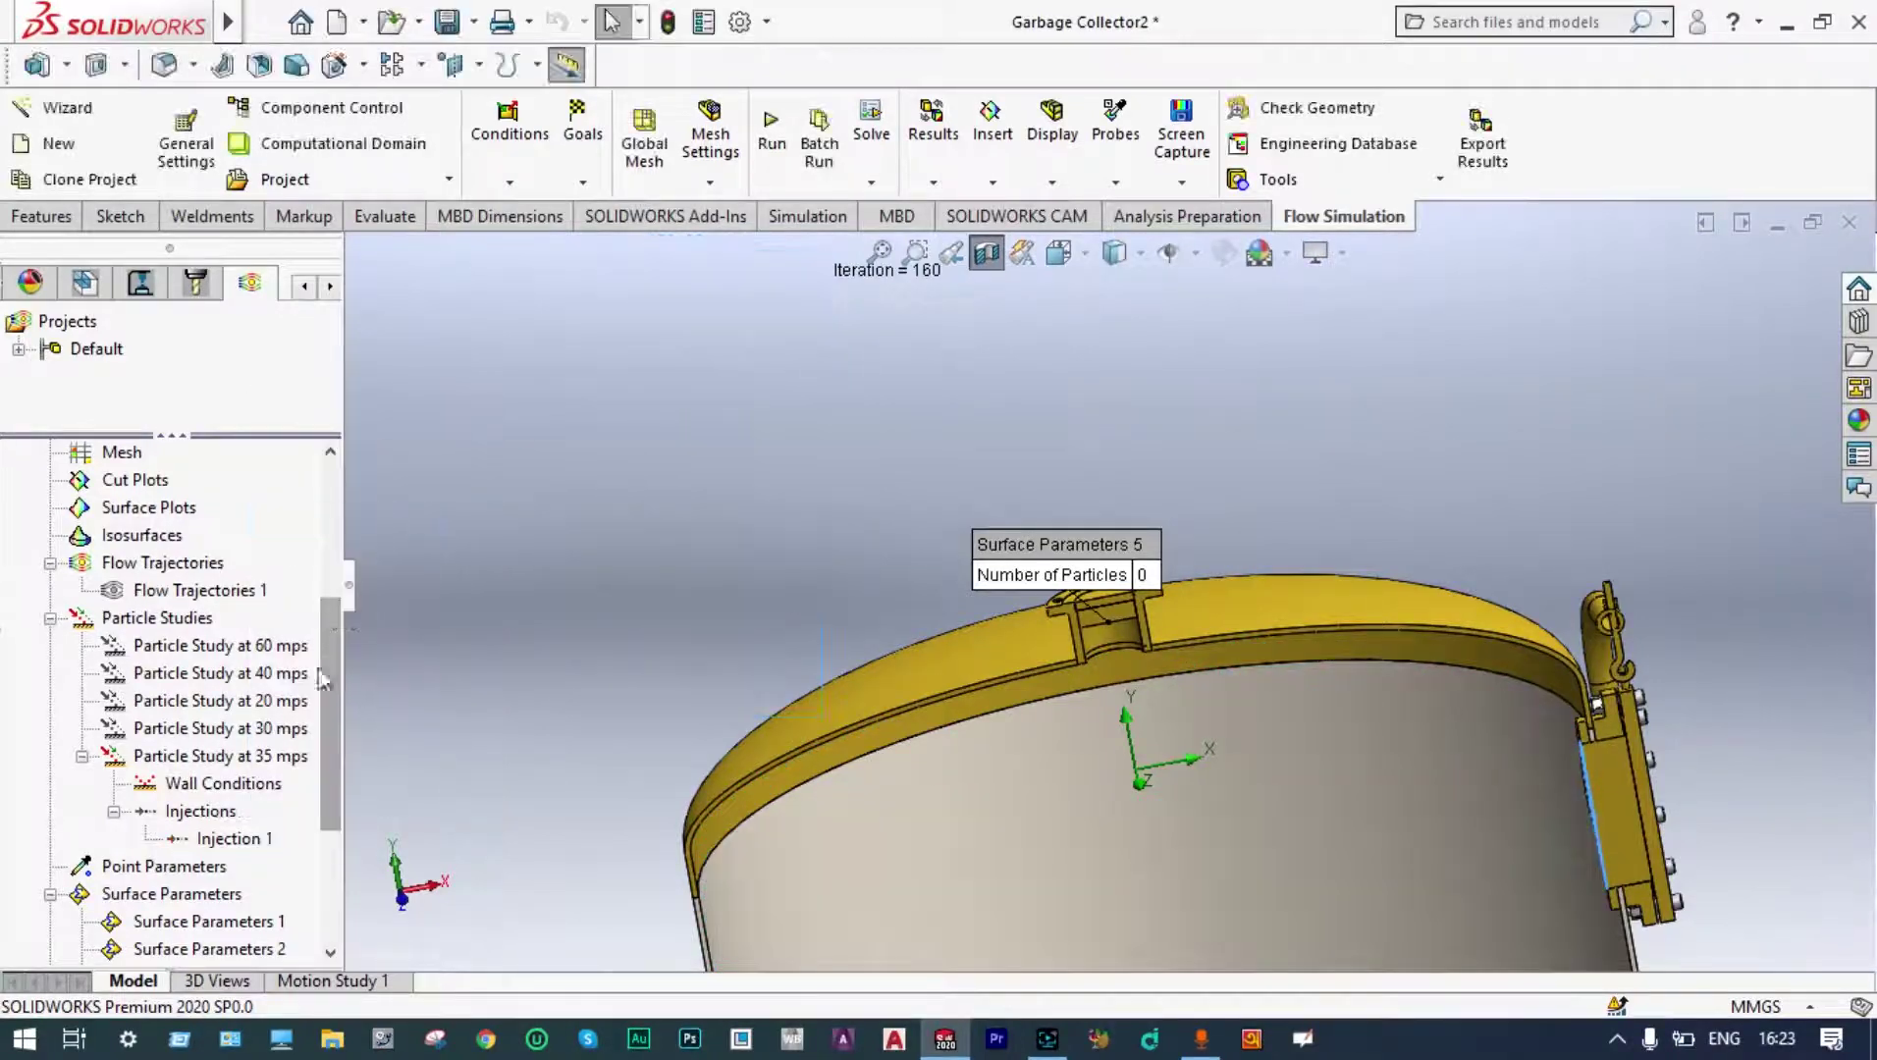
left_click_drag(327, 678, 332, 731)
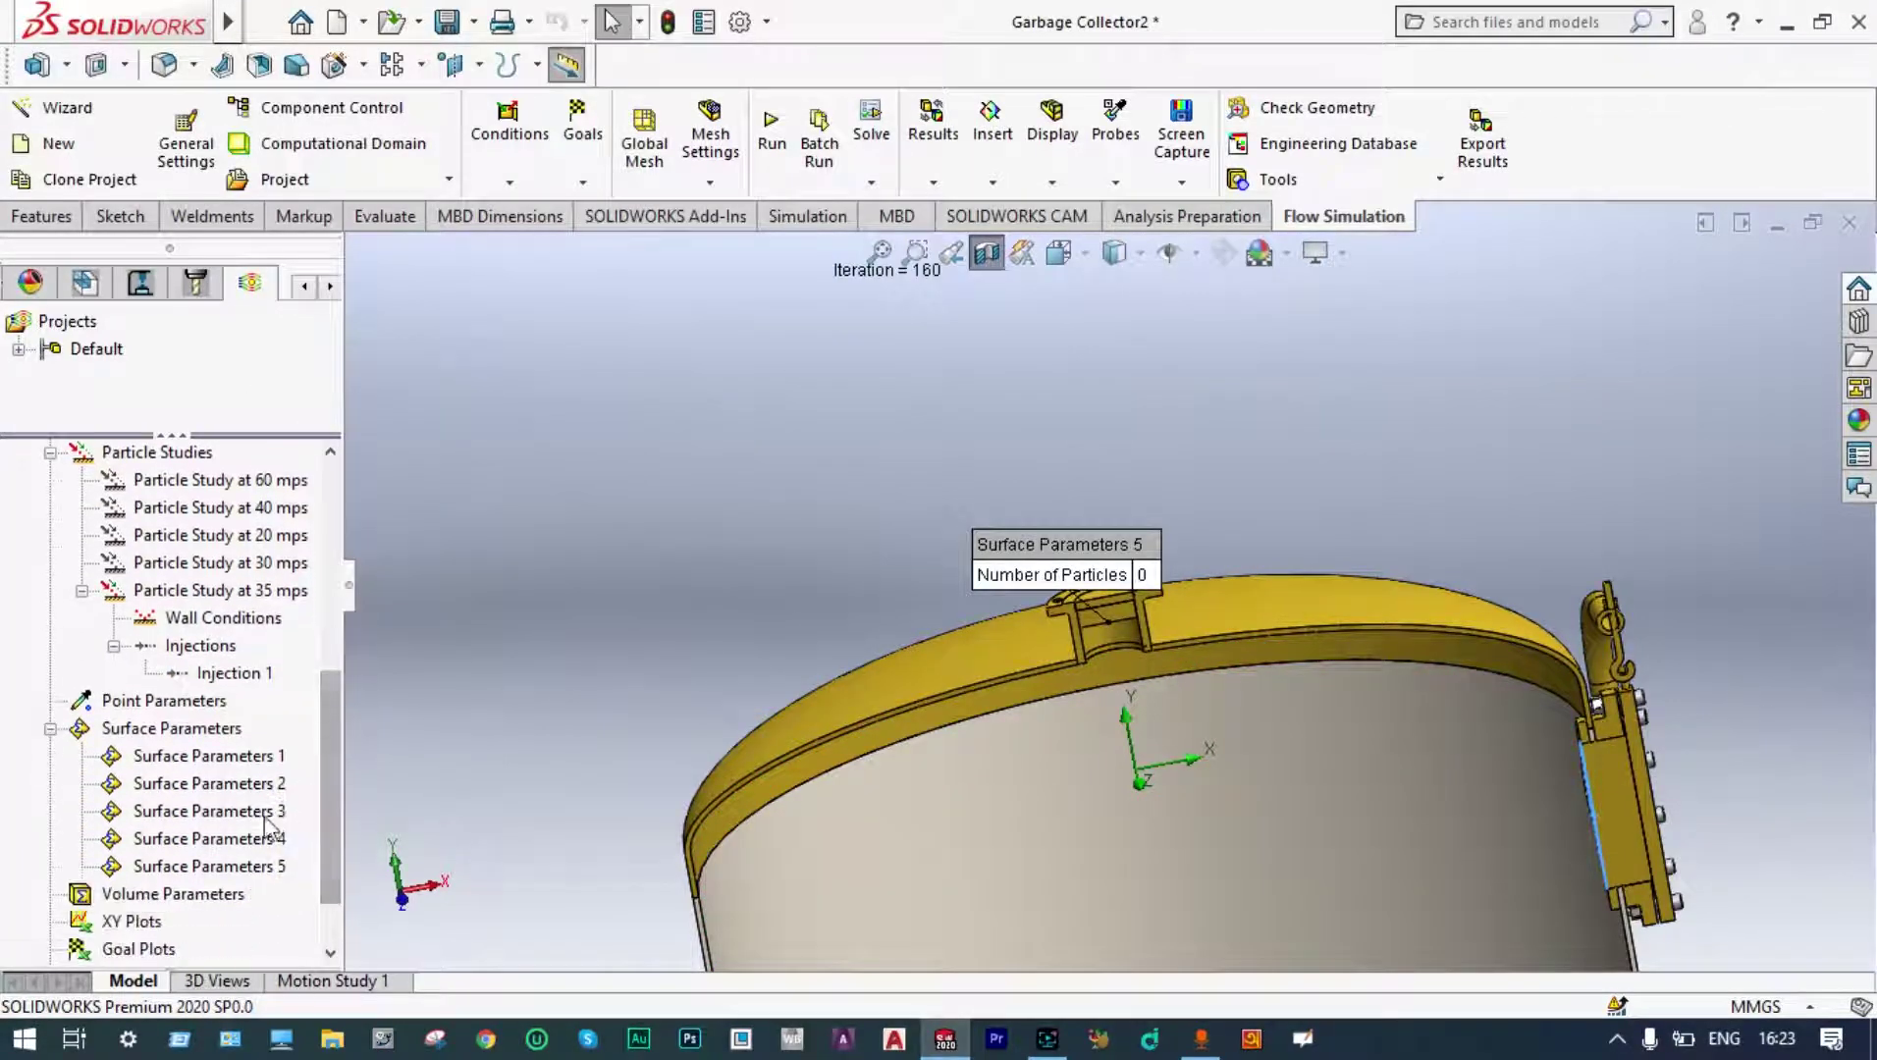
right_click(243, 869)
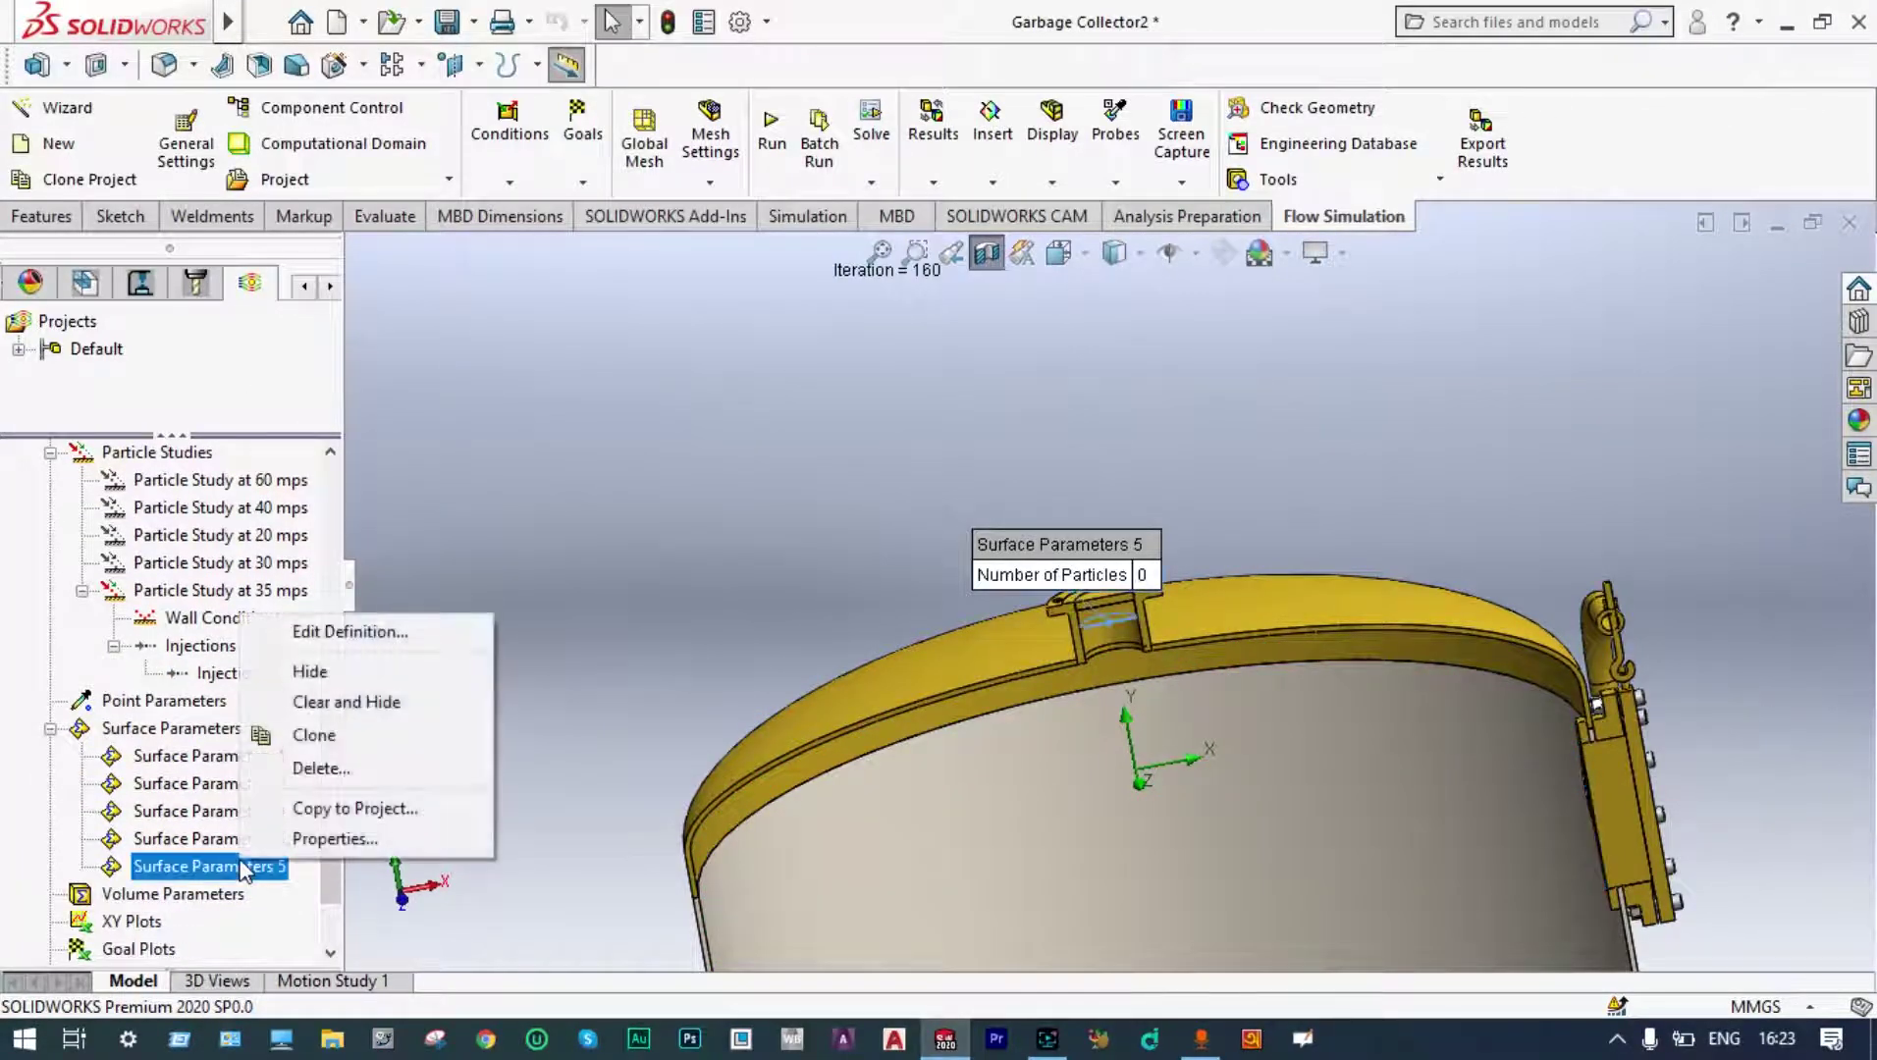
left_click(329, 701)
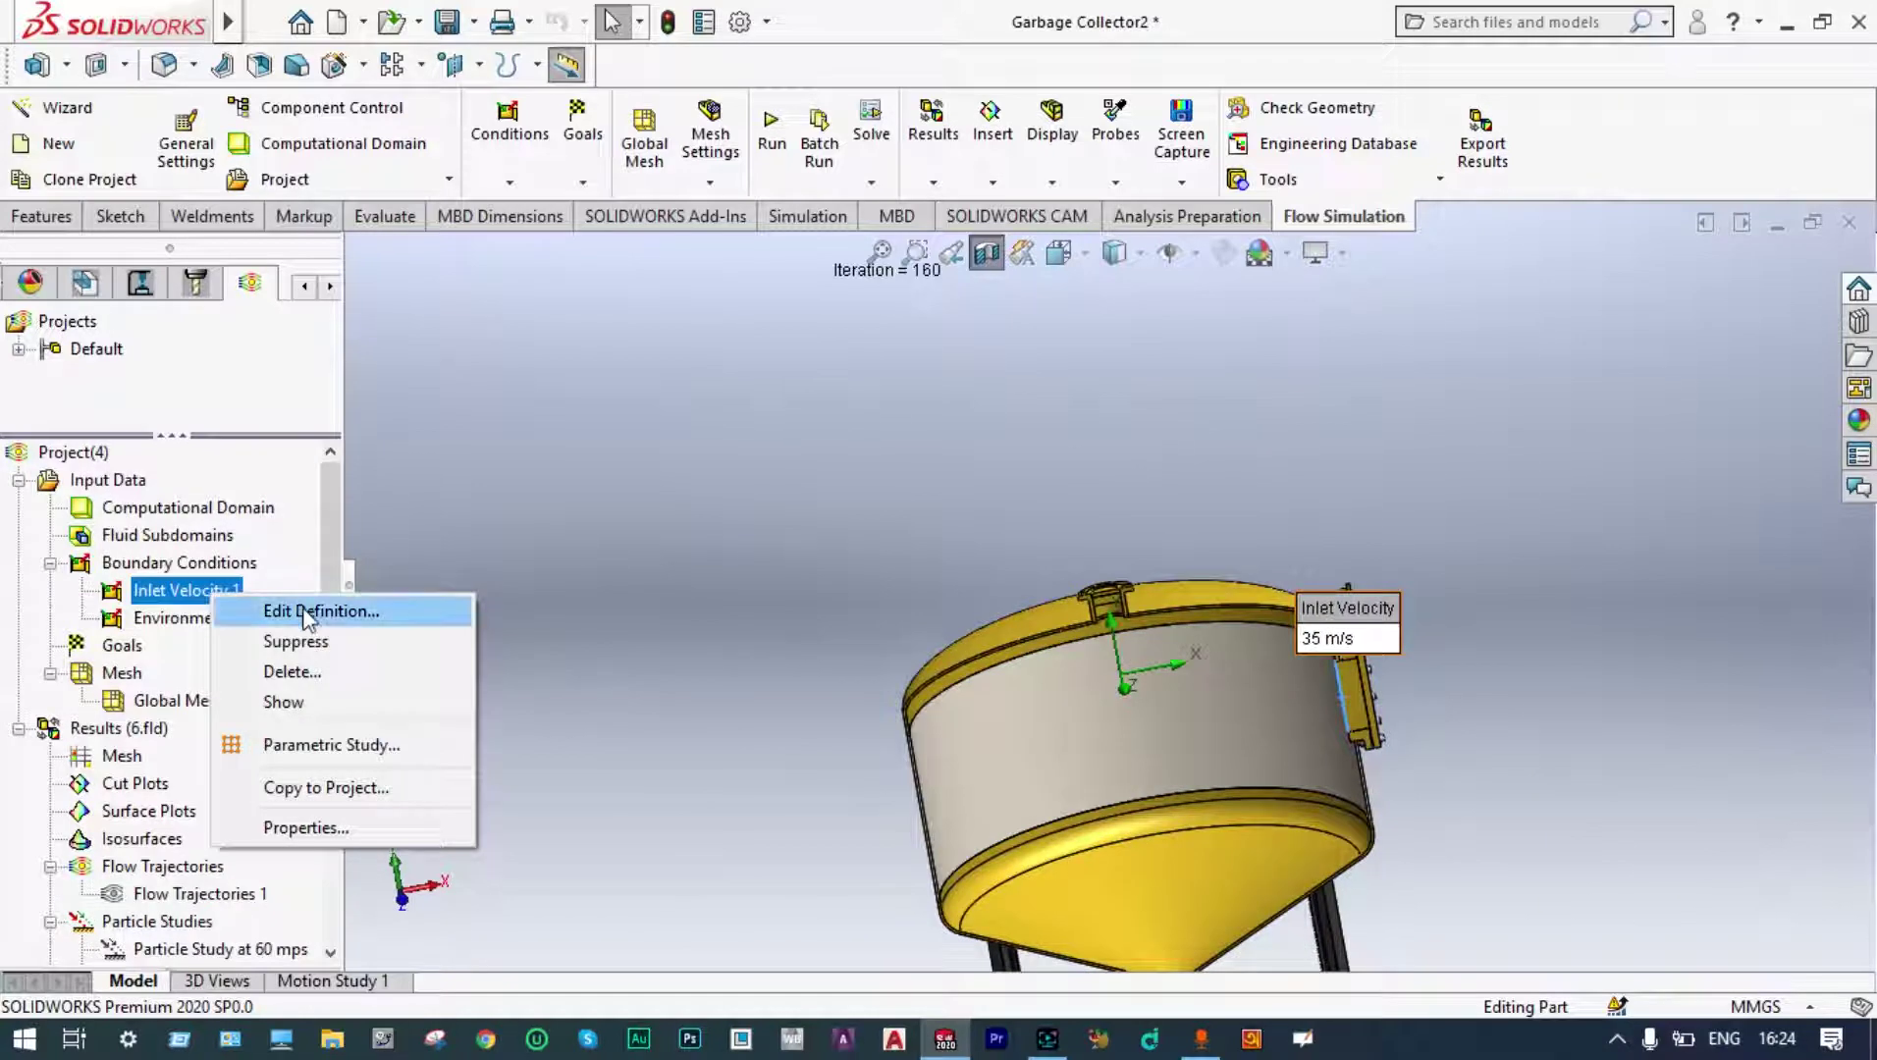
Set the Inlet Velocity 1 boundary condition to 36 m/s and accept it.
left_click(305, 614)
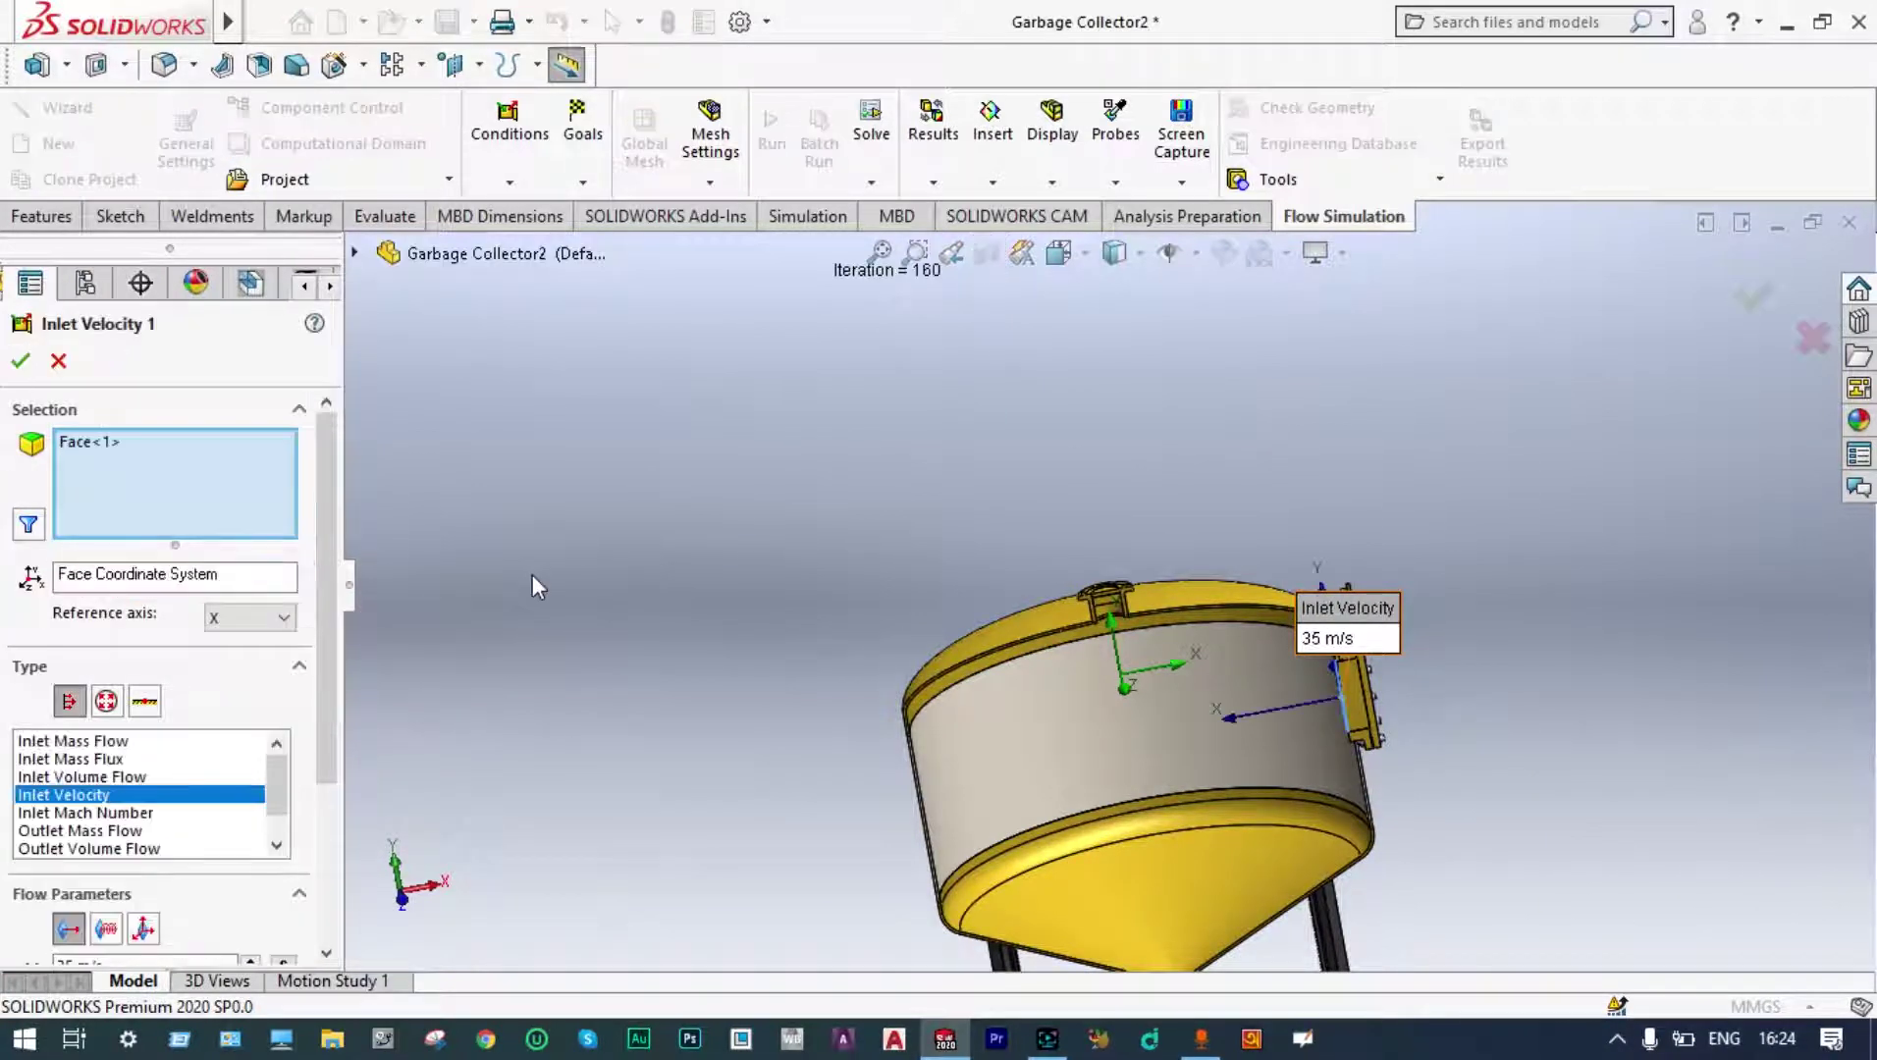
scroll(329, 731, "down", 5)
left_click(251, 718)
left_click(22, 363)
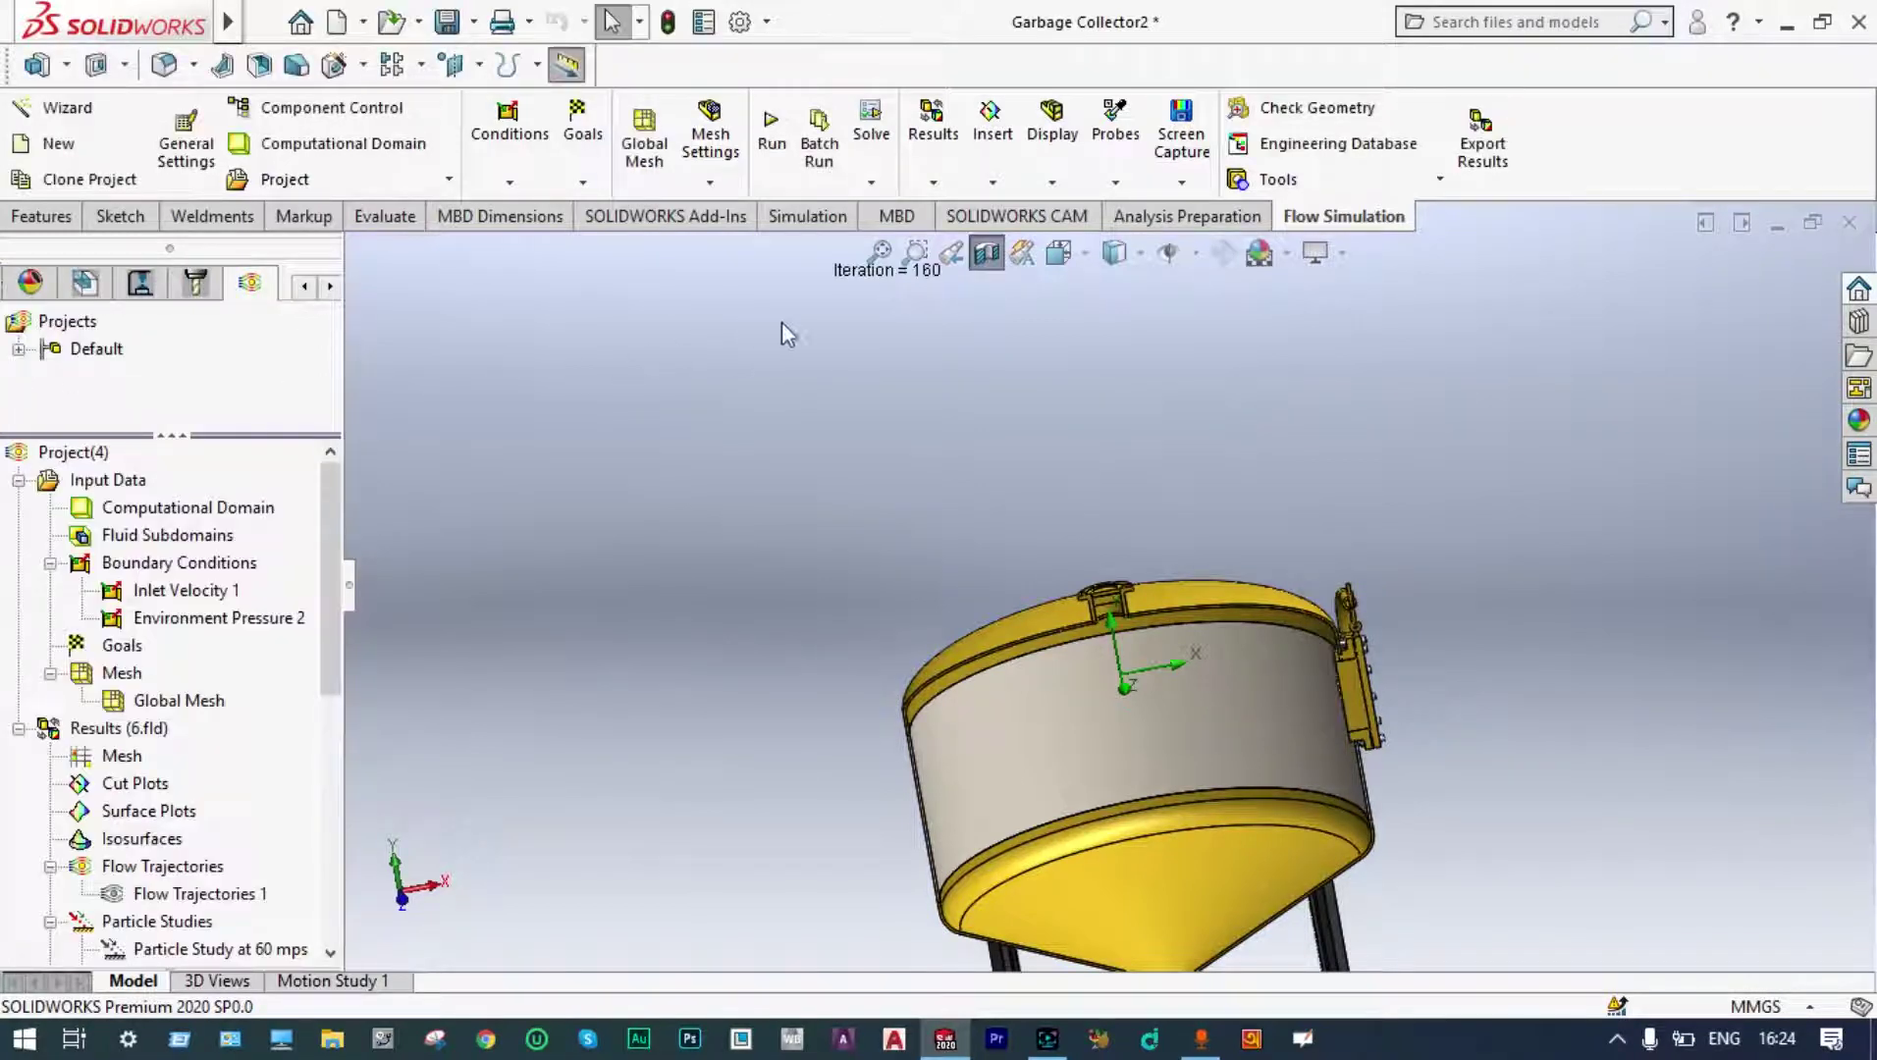
Run the flow calculation for the updated inlet velocity and close the solver once it is finished.
left_click(772, 150)
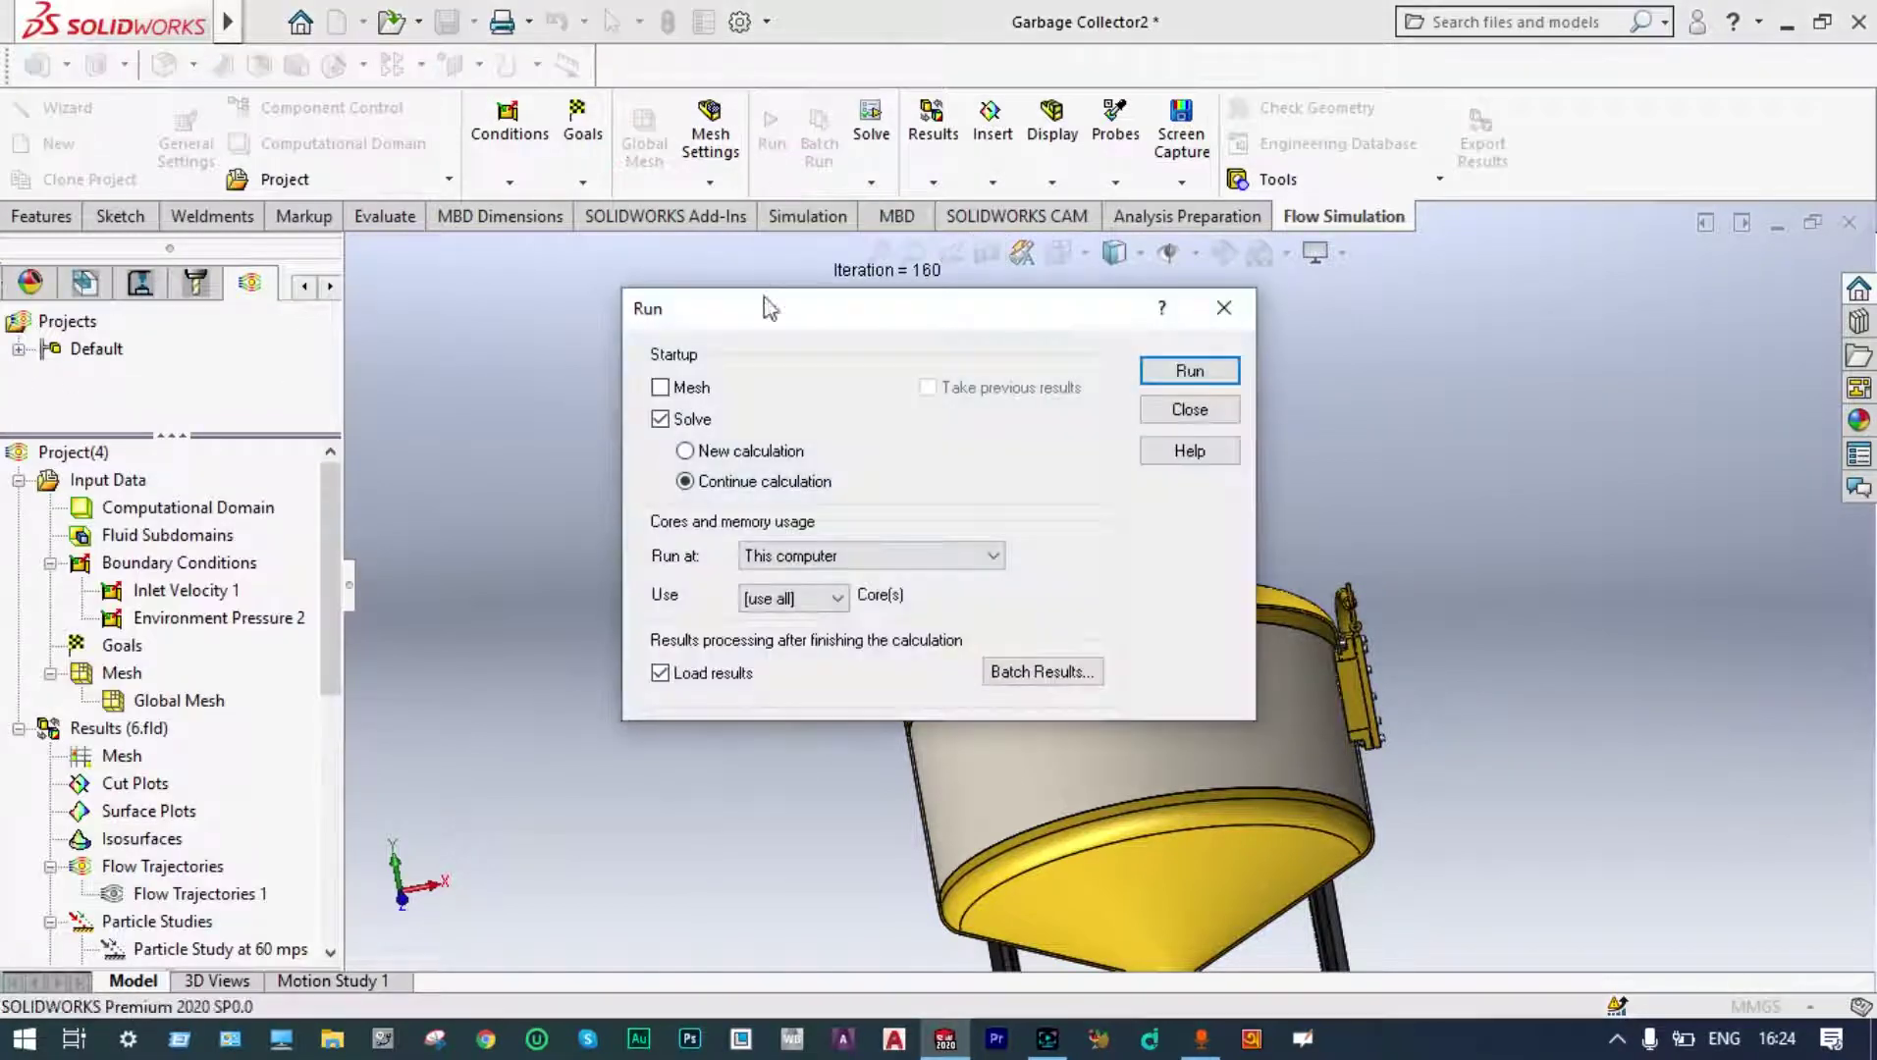
key("Return")
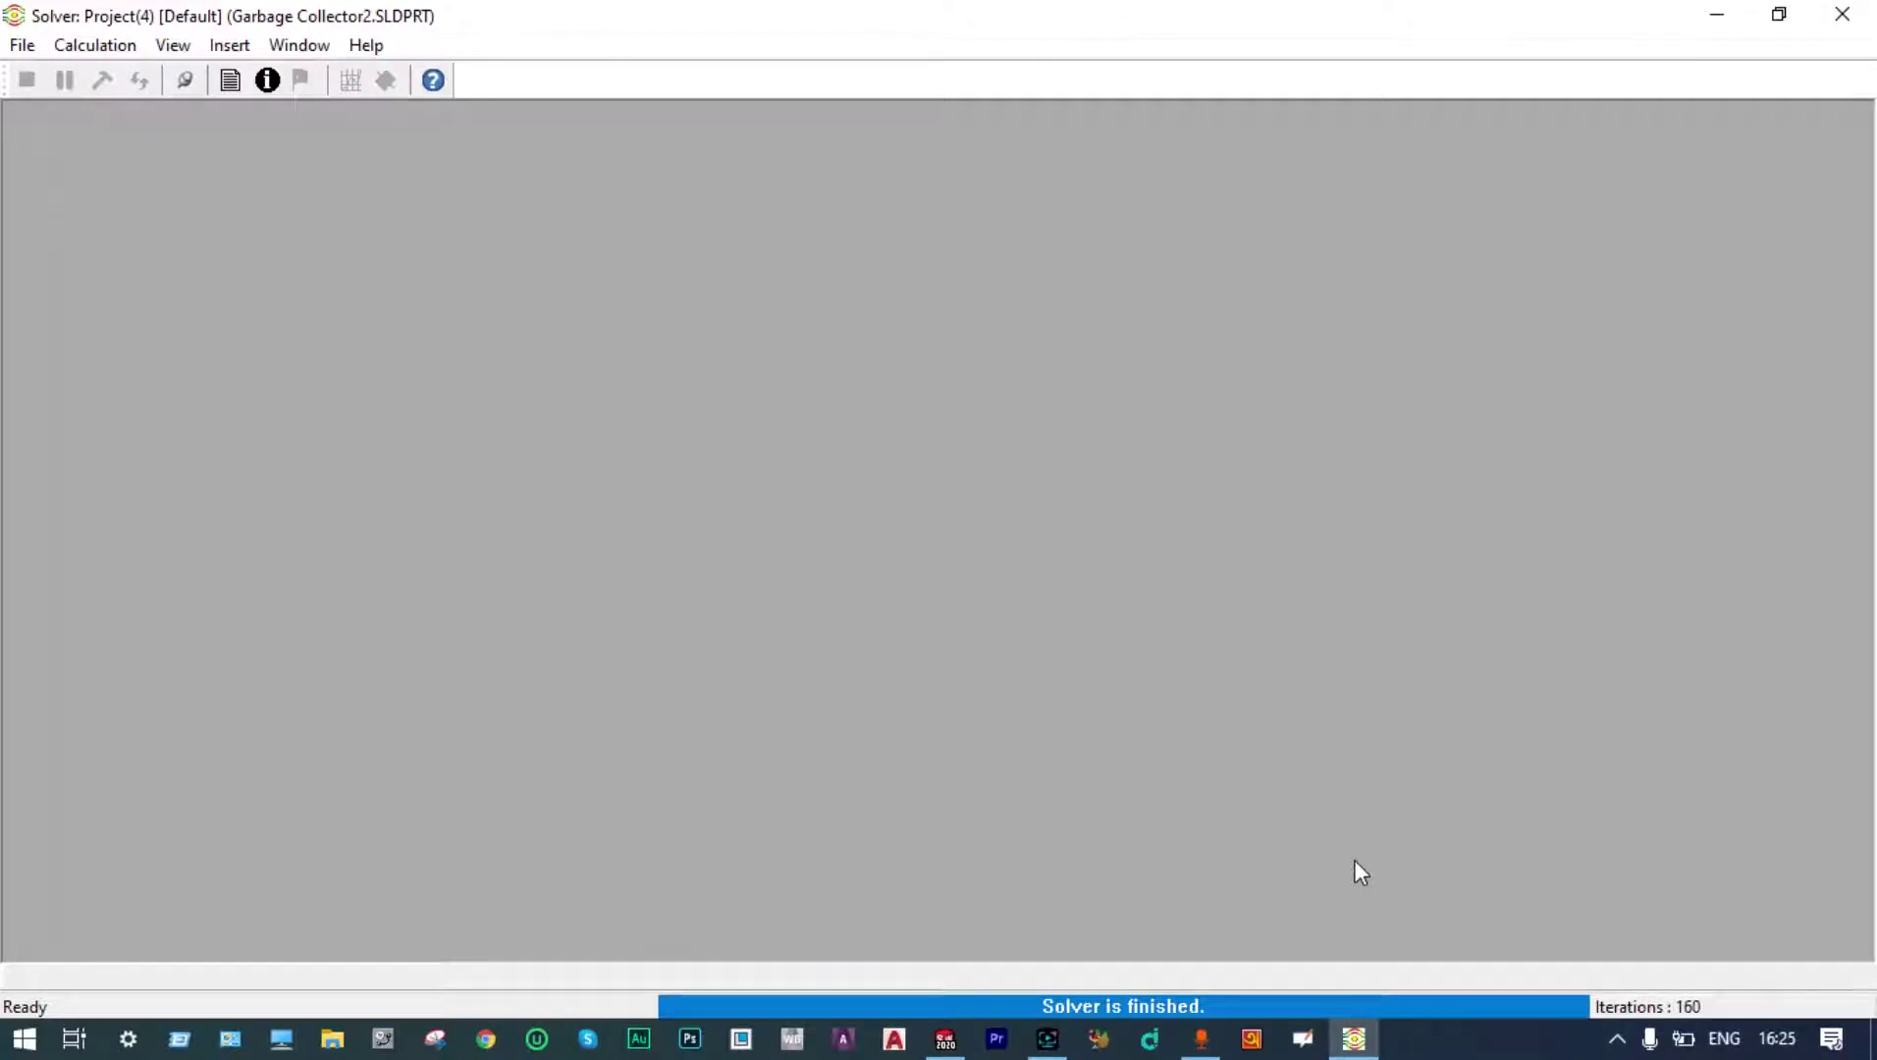
left_click(1855, 12)
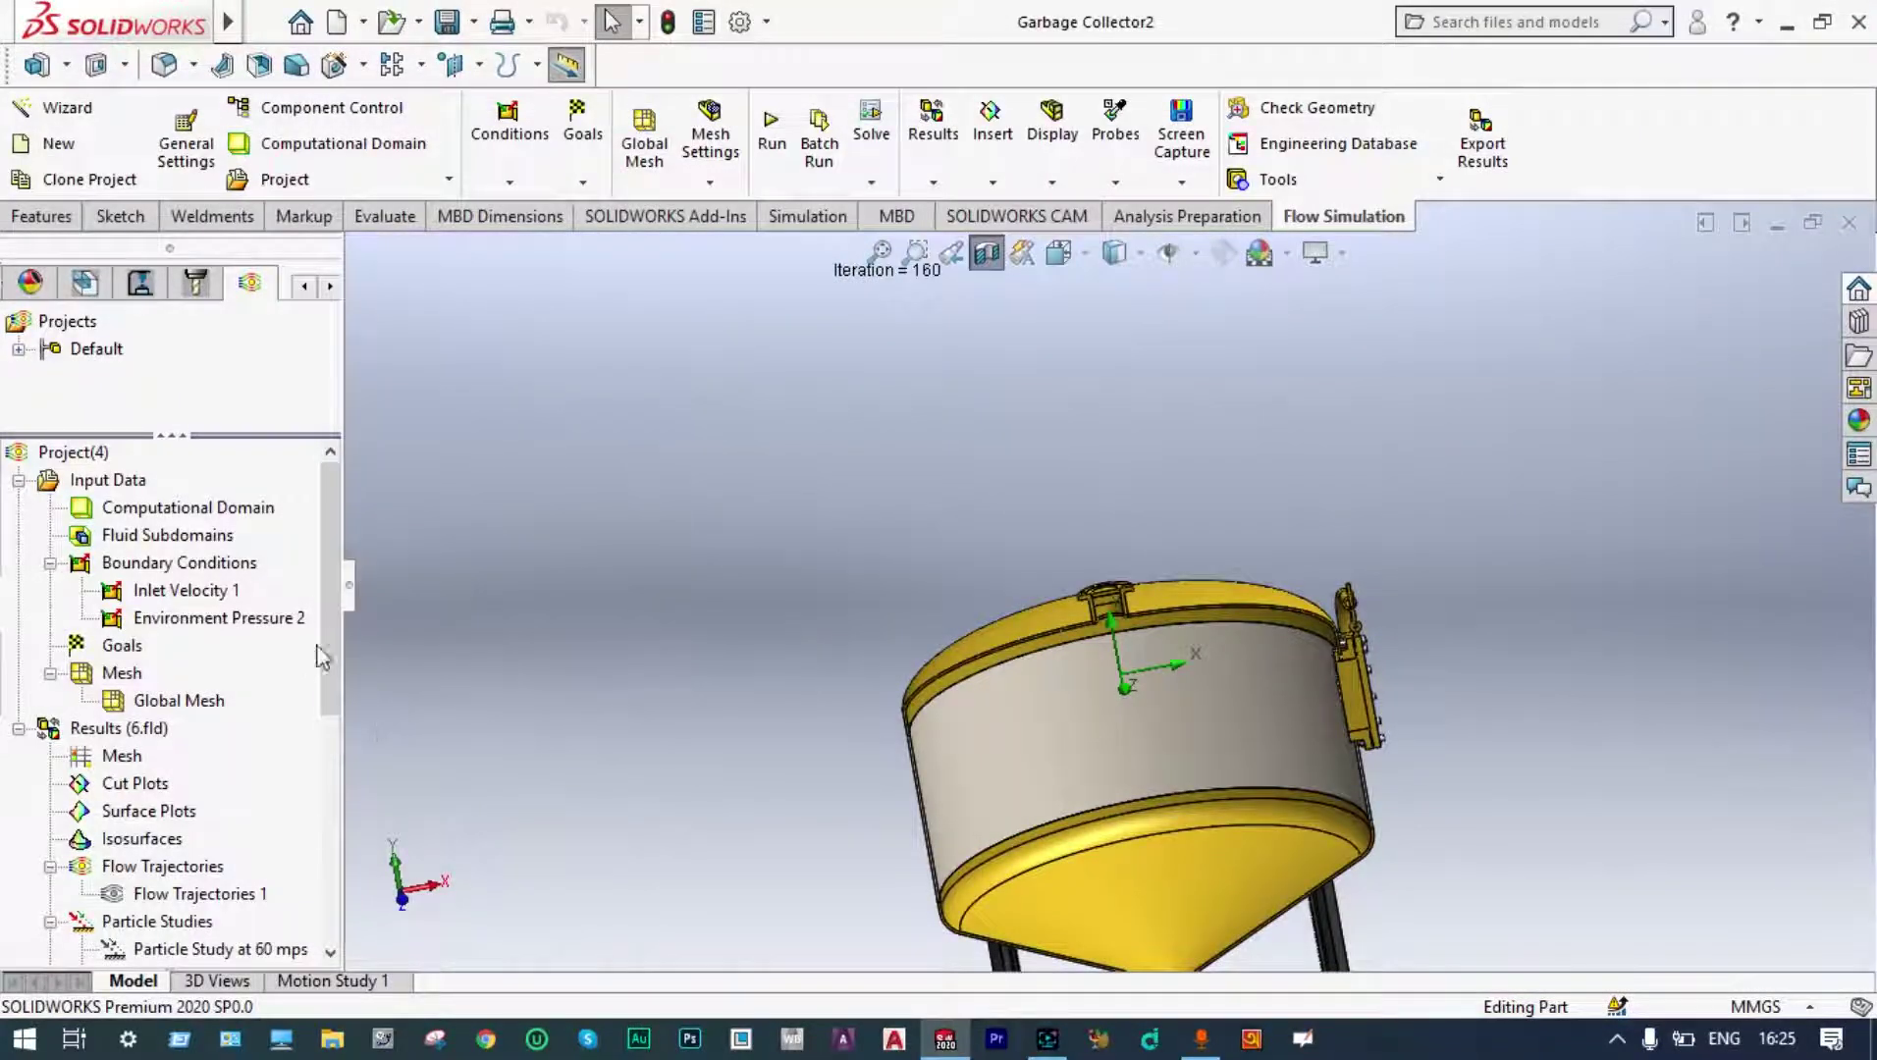
Create a new particle study named Particle Study at 36 mps.
scroll(339, 634, "down", 5)
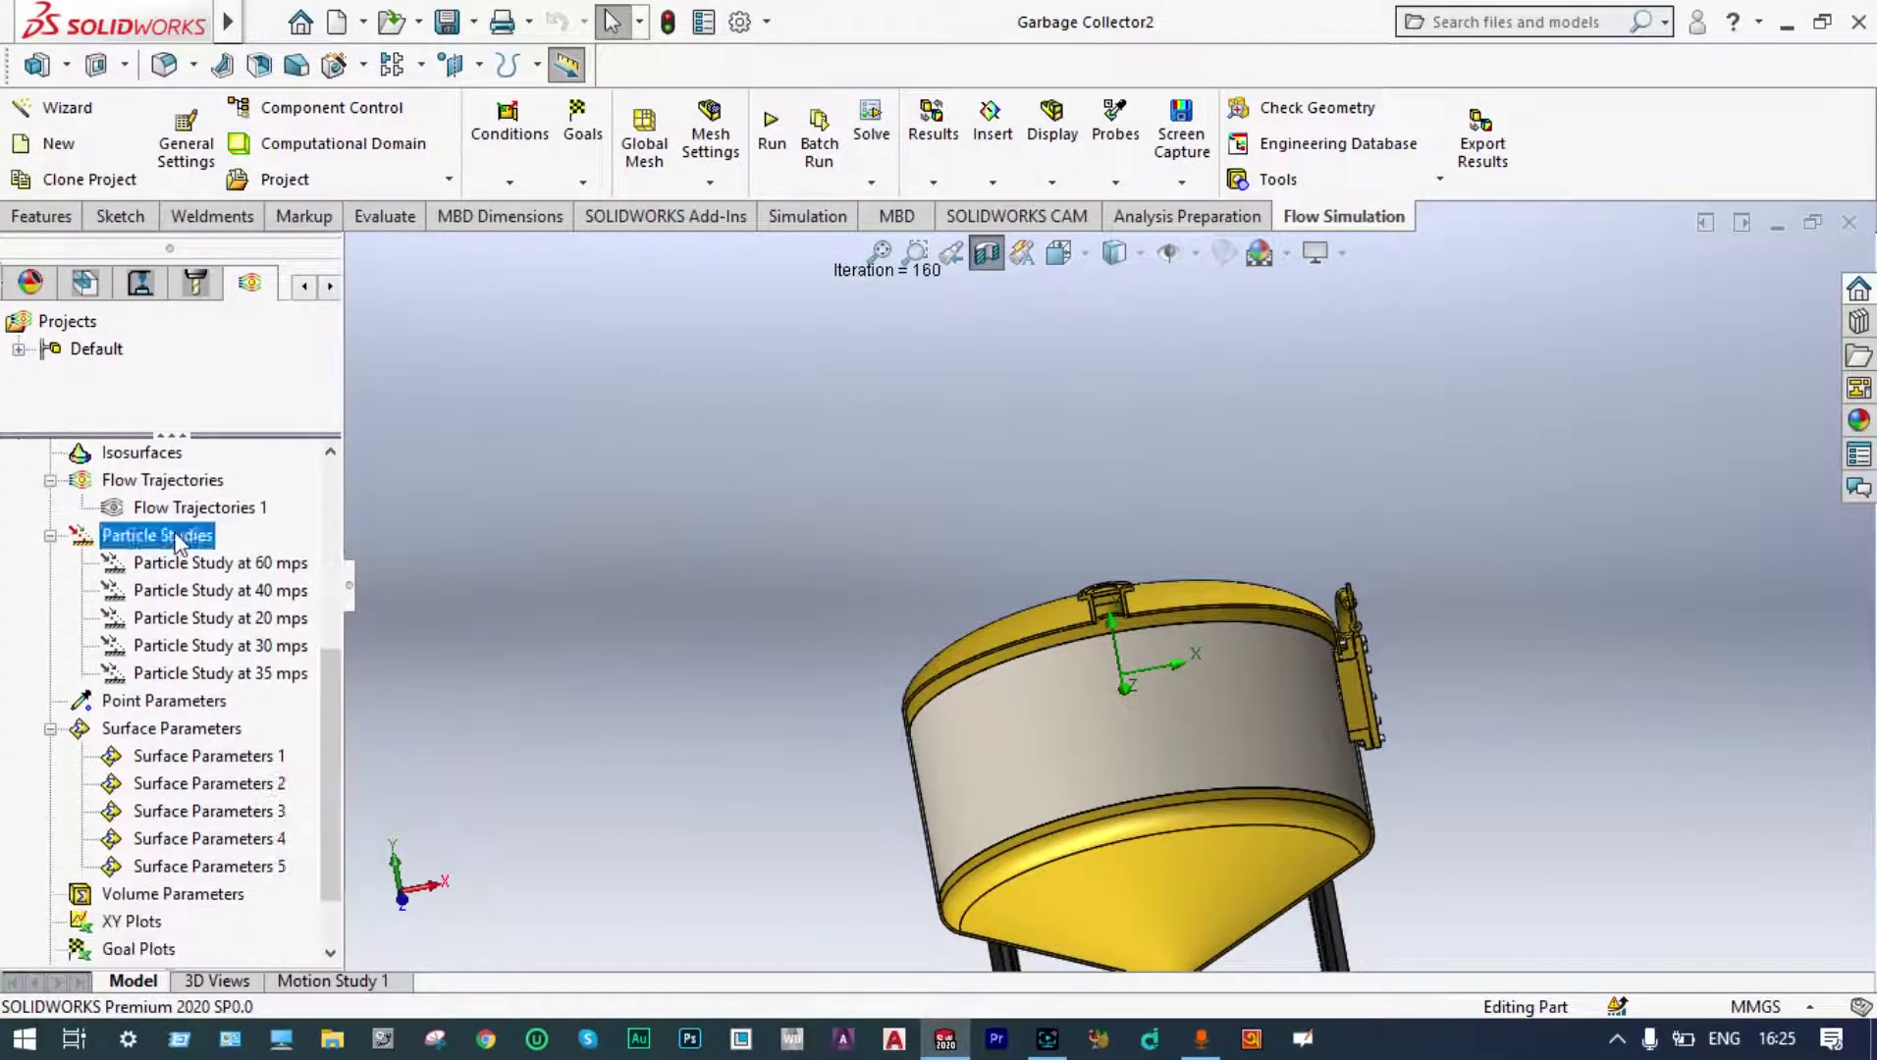
right_click(176, 543)
left_click(211, 550)
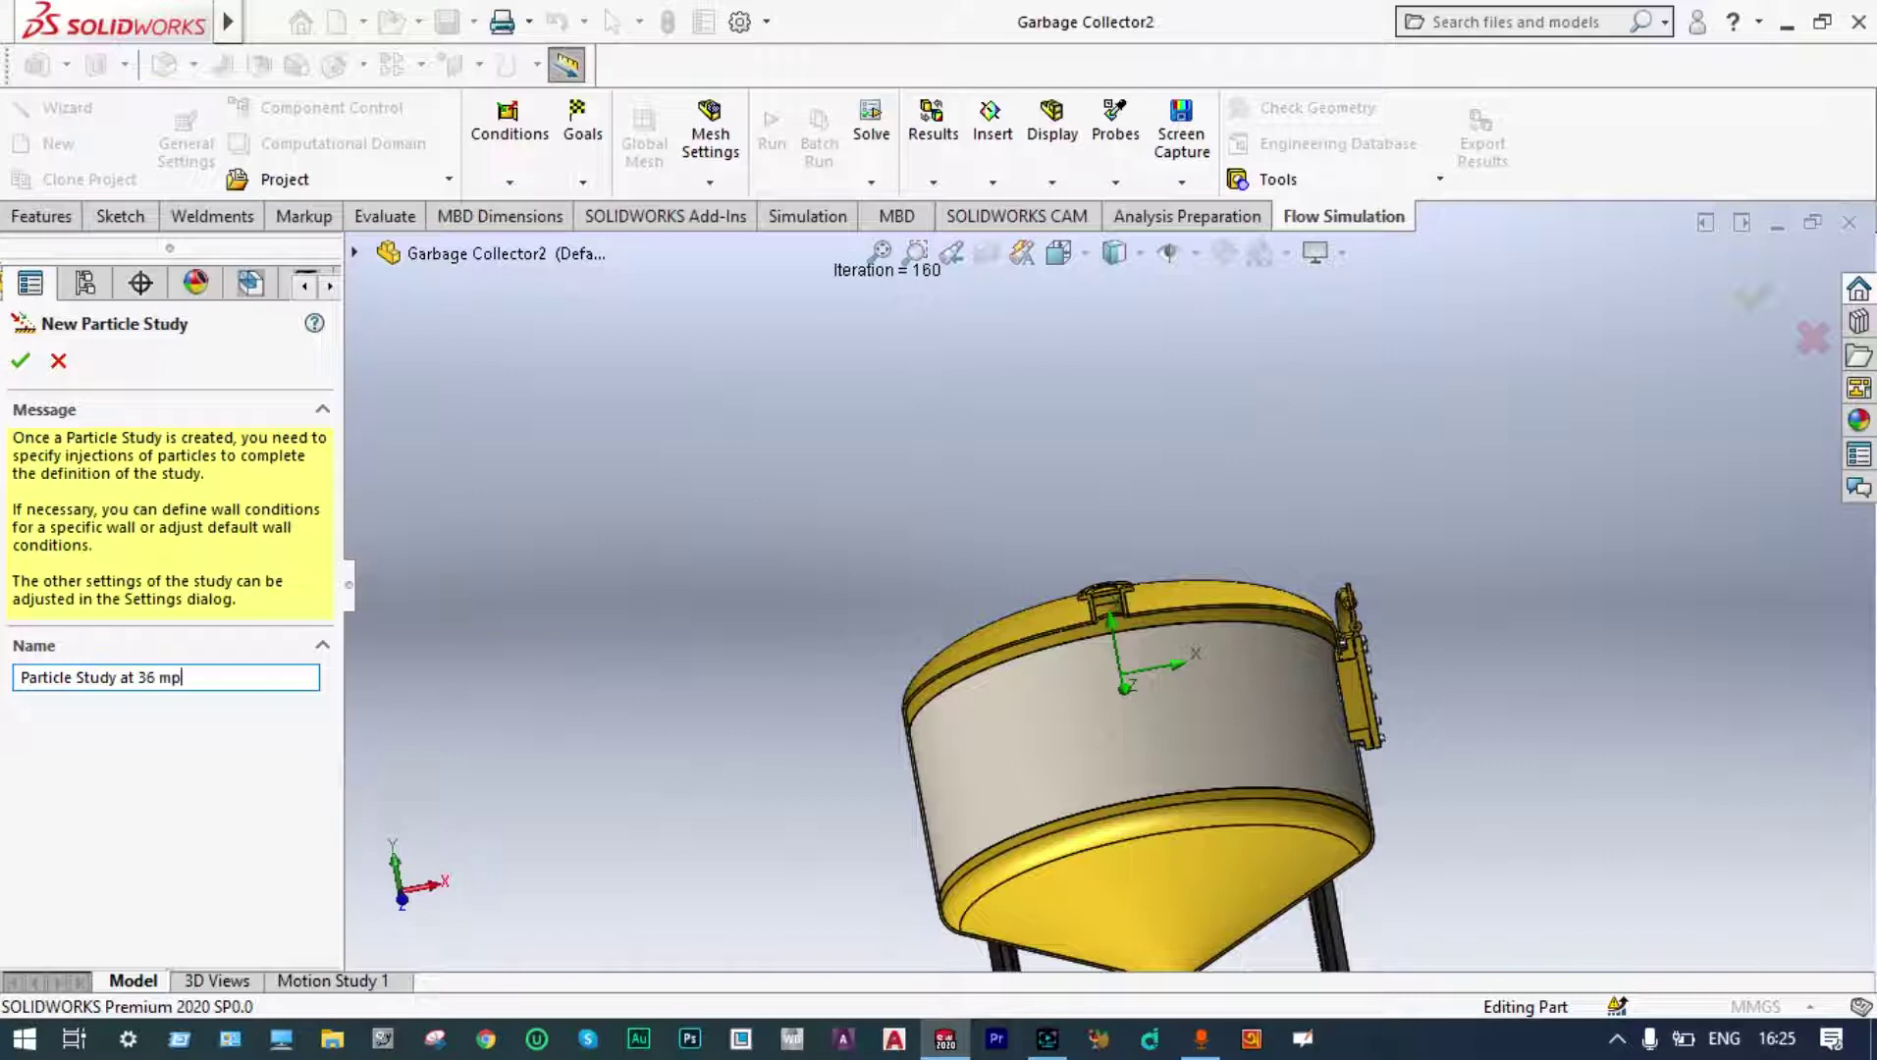
left_click(22, 361)
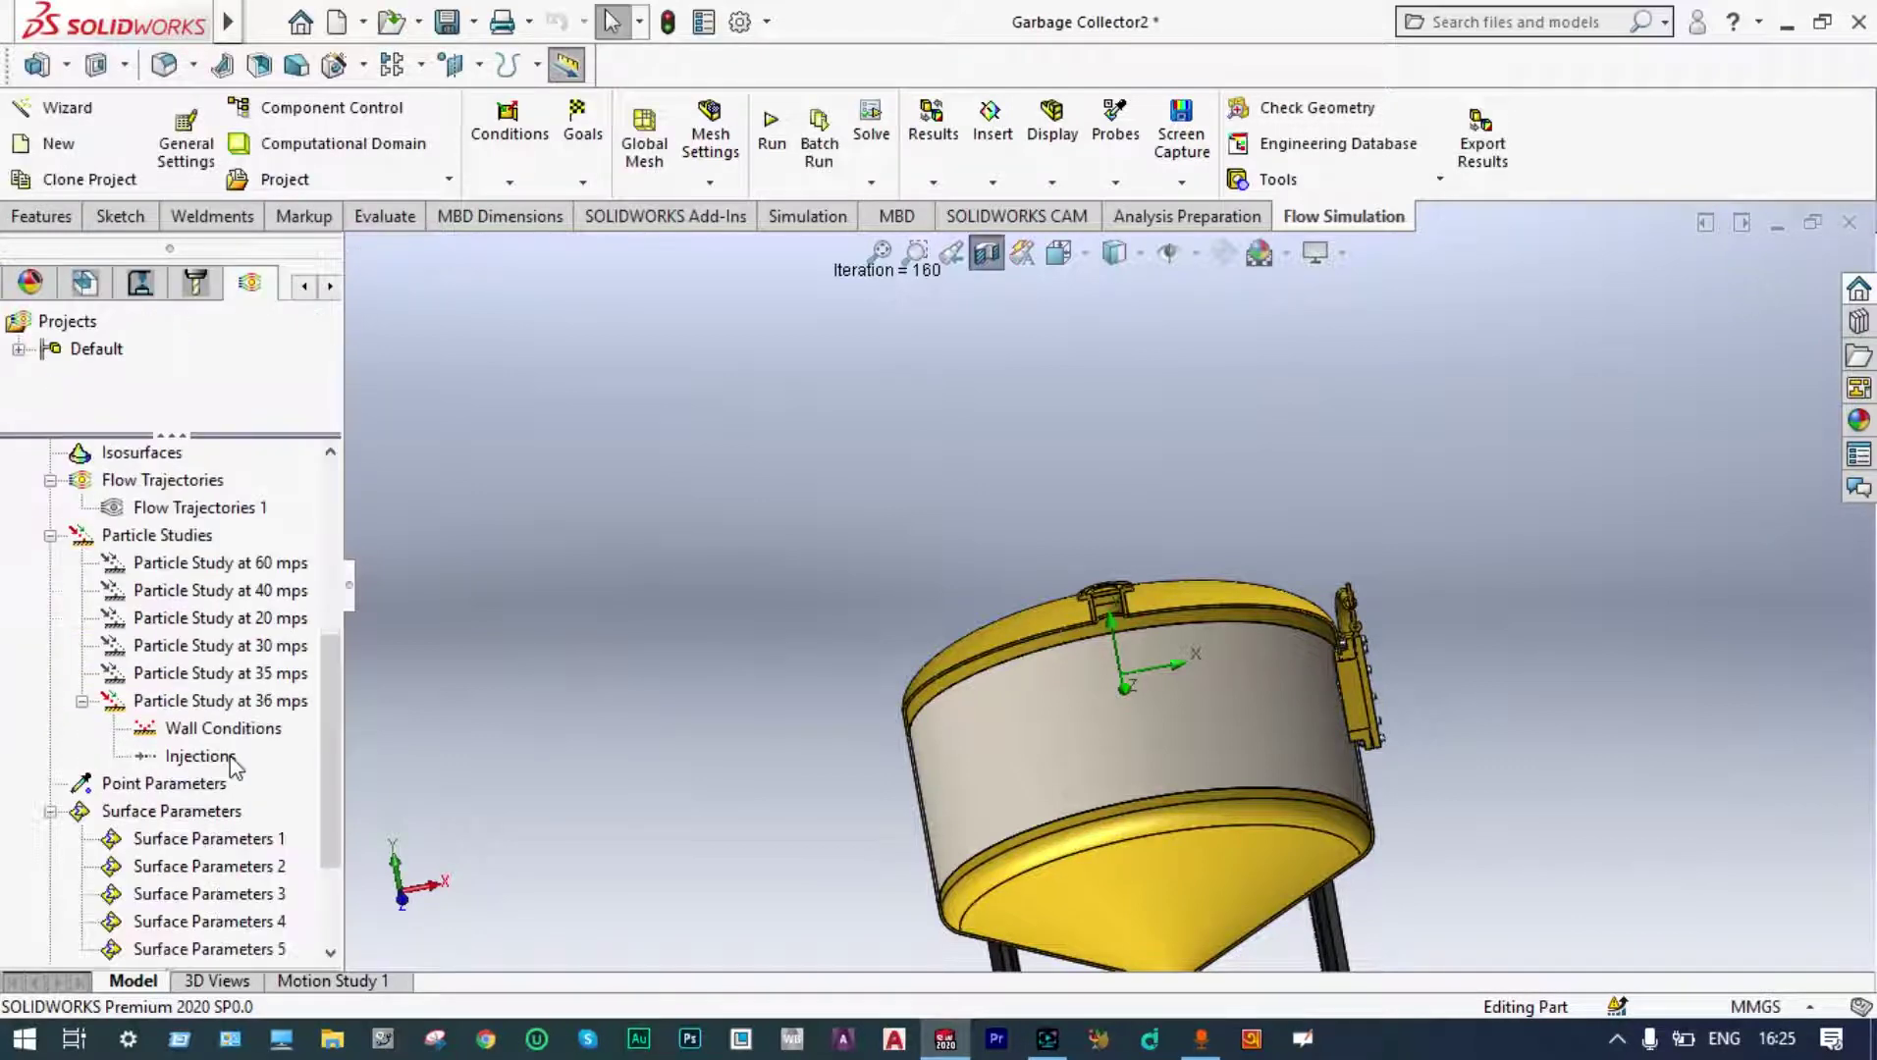
Add an injection to the 36 mps study with 100 points, solid Aluminum particles and a 1 kg/s mass flow rate.
double_click(201, 757)
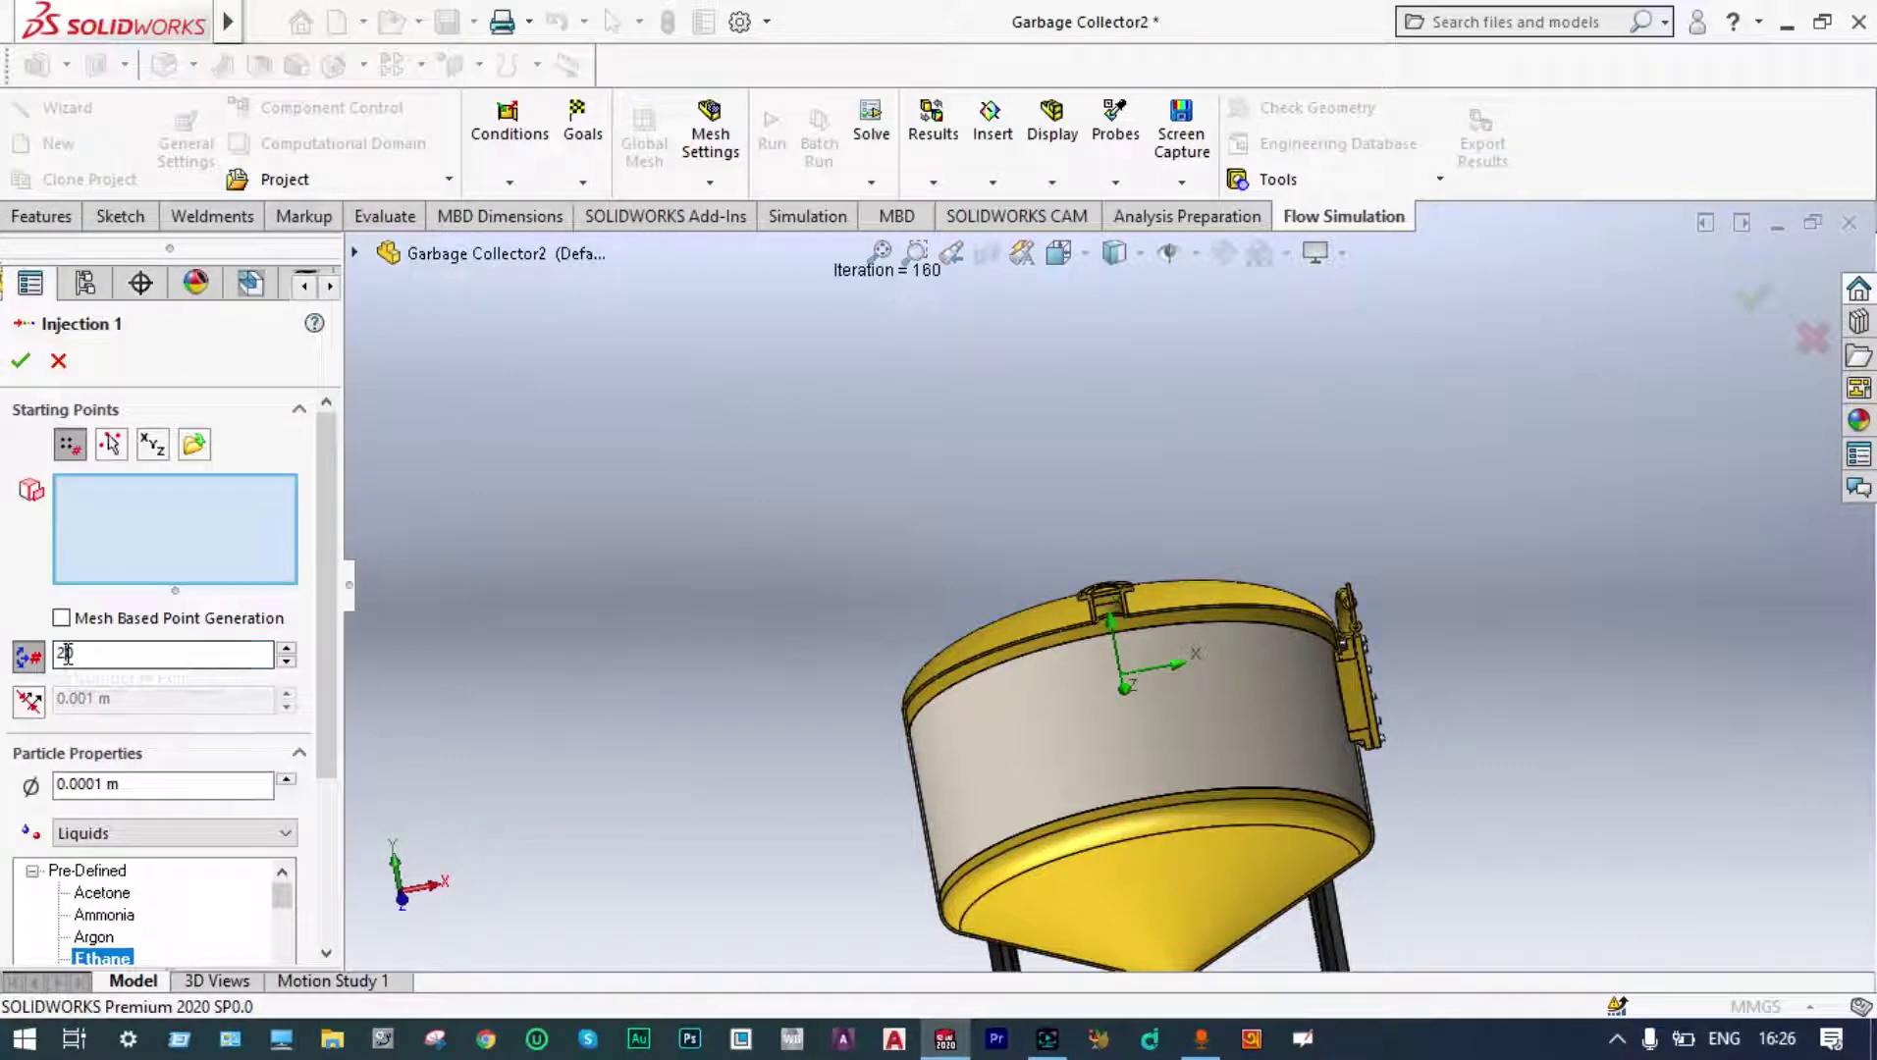
type("100")
scroll(345, 761, "down", 2)
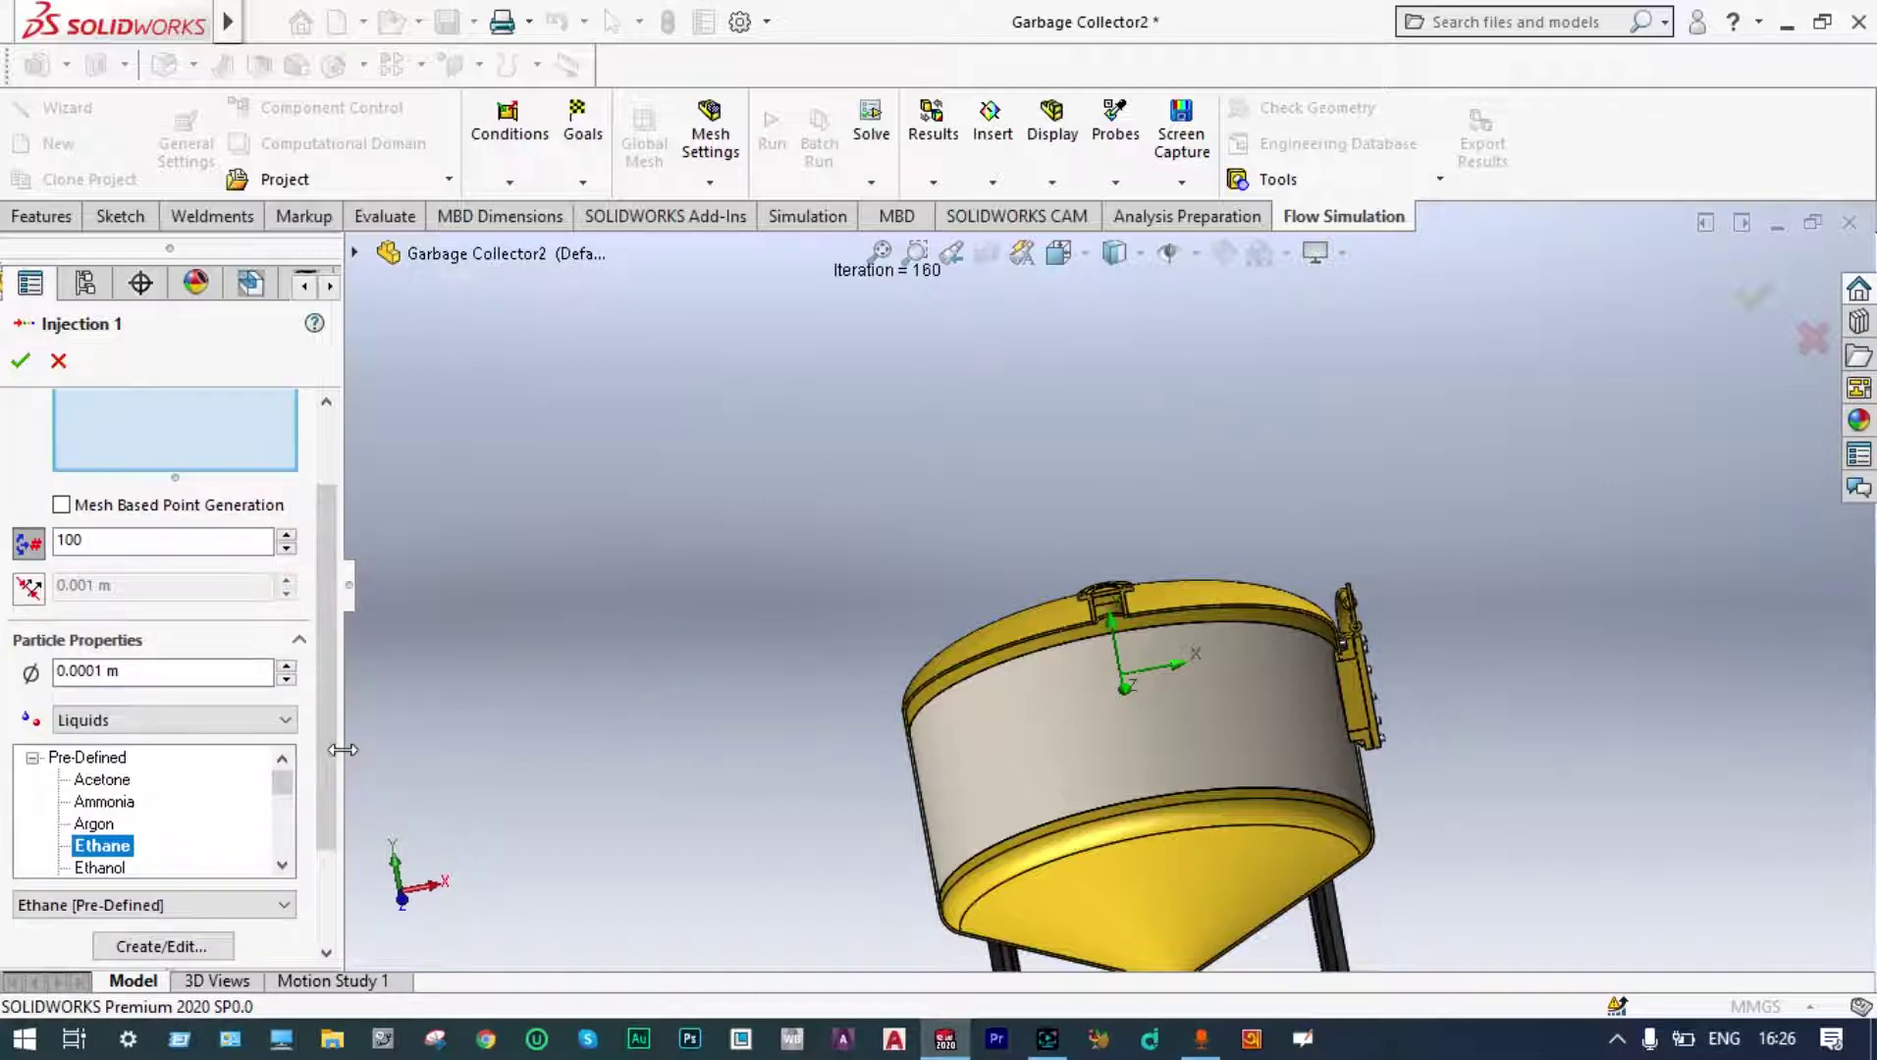
left_click(285, 720)
left_click(202, 754)
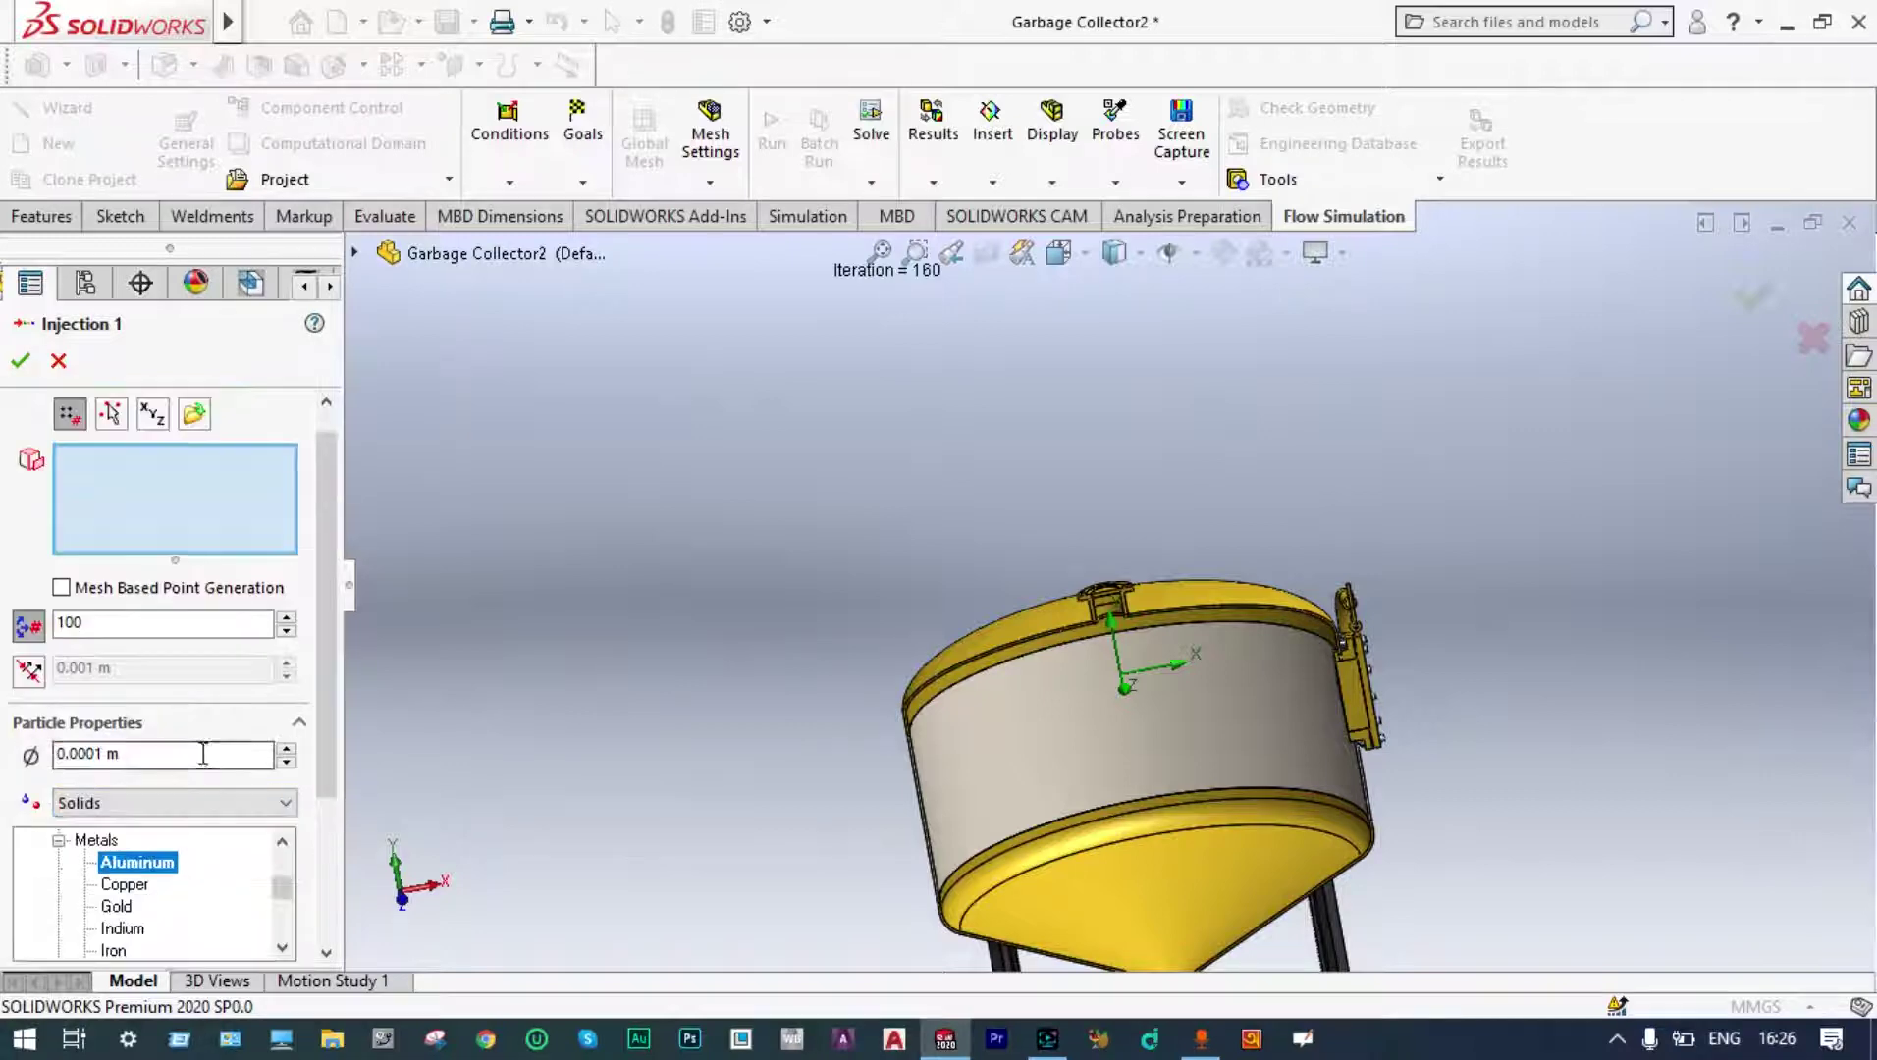
scroll(330, 823, "down", 2)
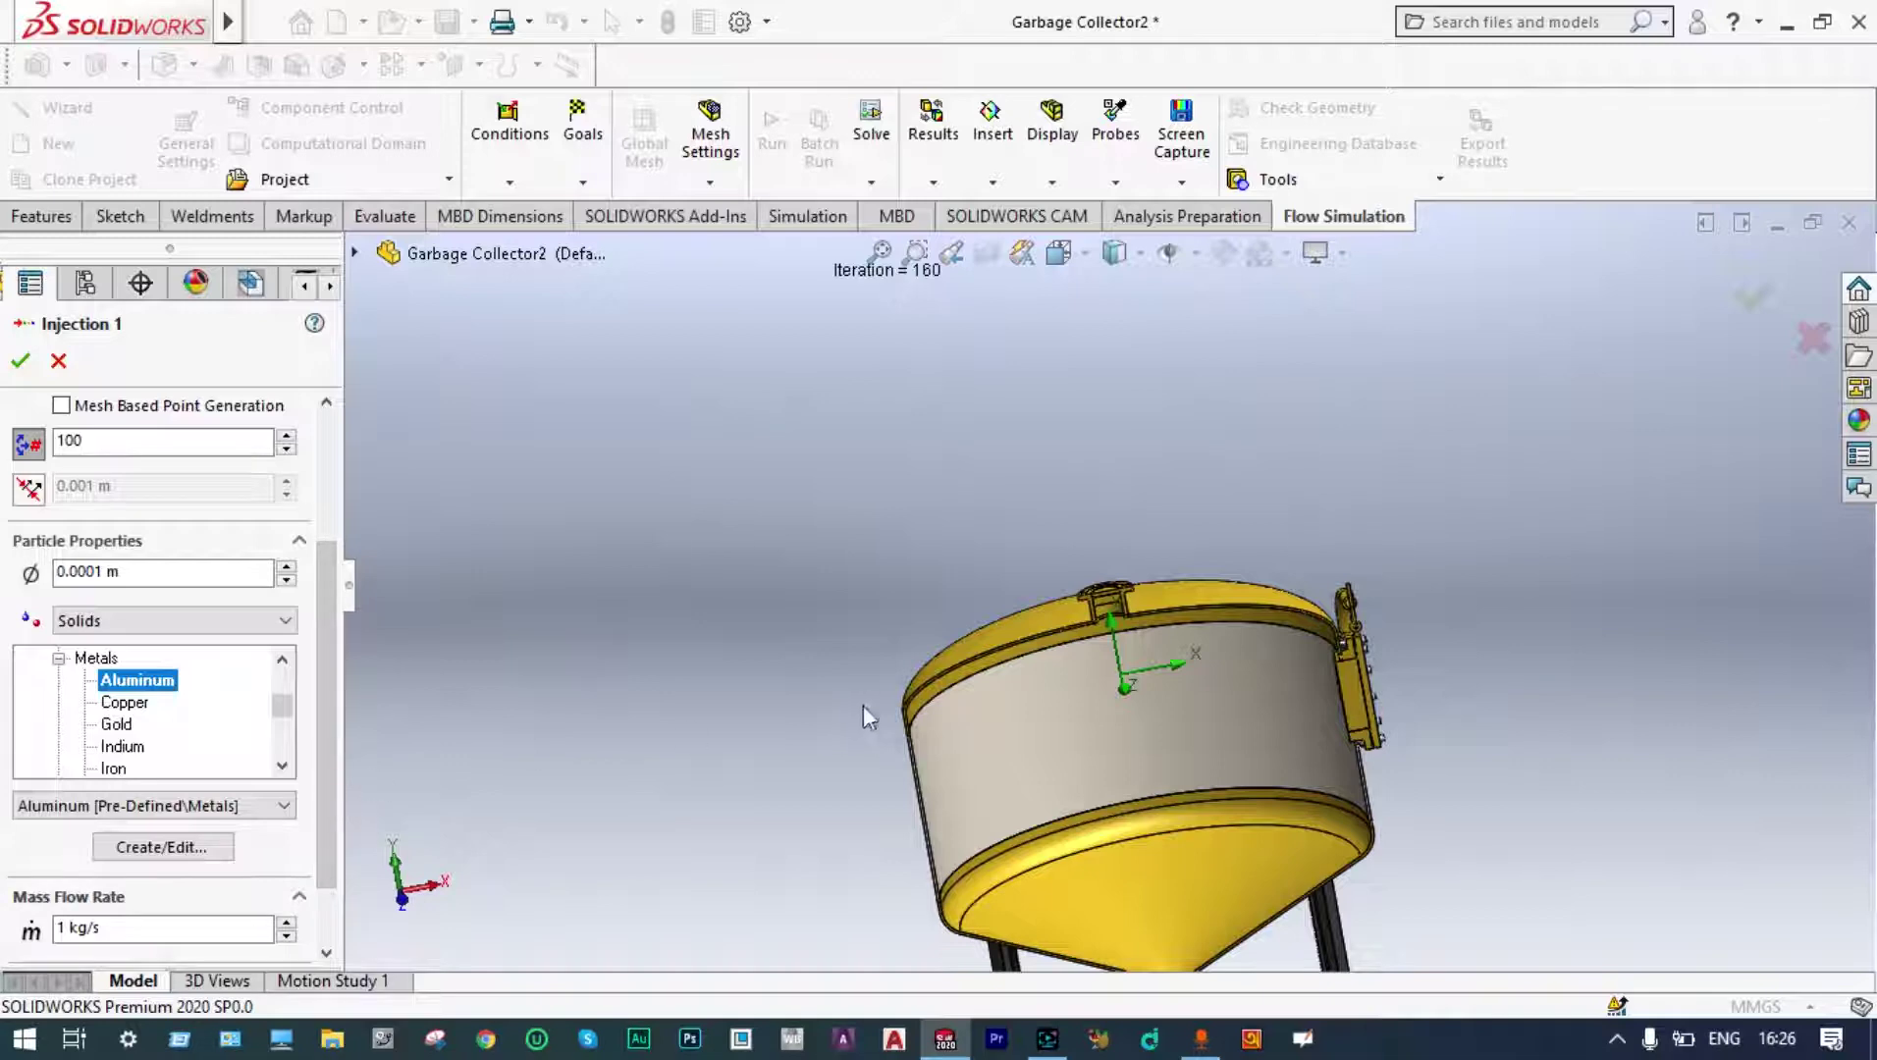
Pick the inner face of the side inlet's cover as the 36 mps injection's starting face and accept the injection.
middle_click_drag(957, 591, 1282, 687)
scroll(1283, 692, "down", 3)
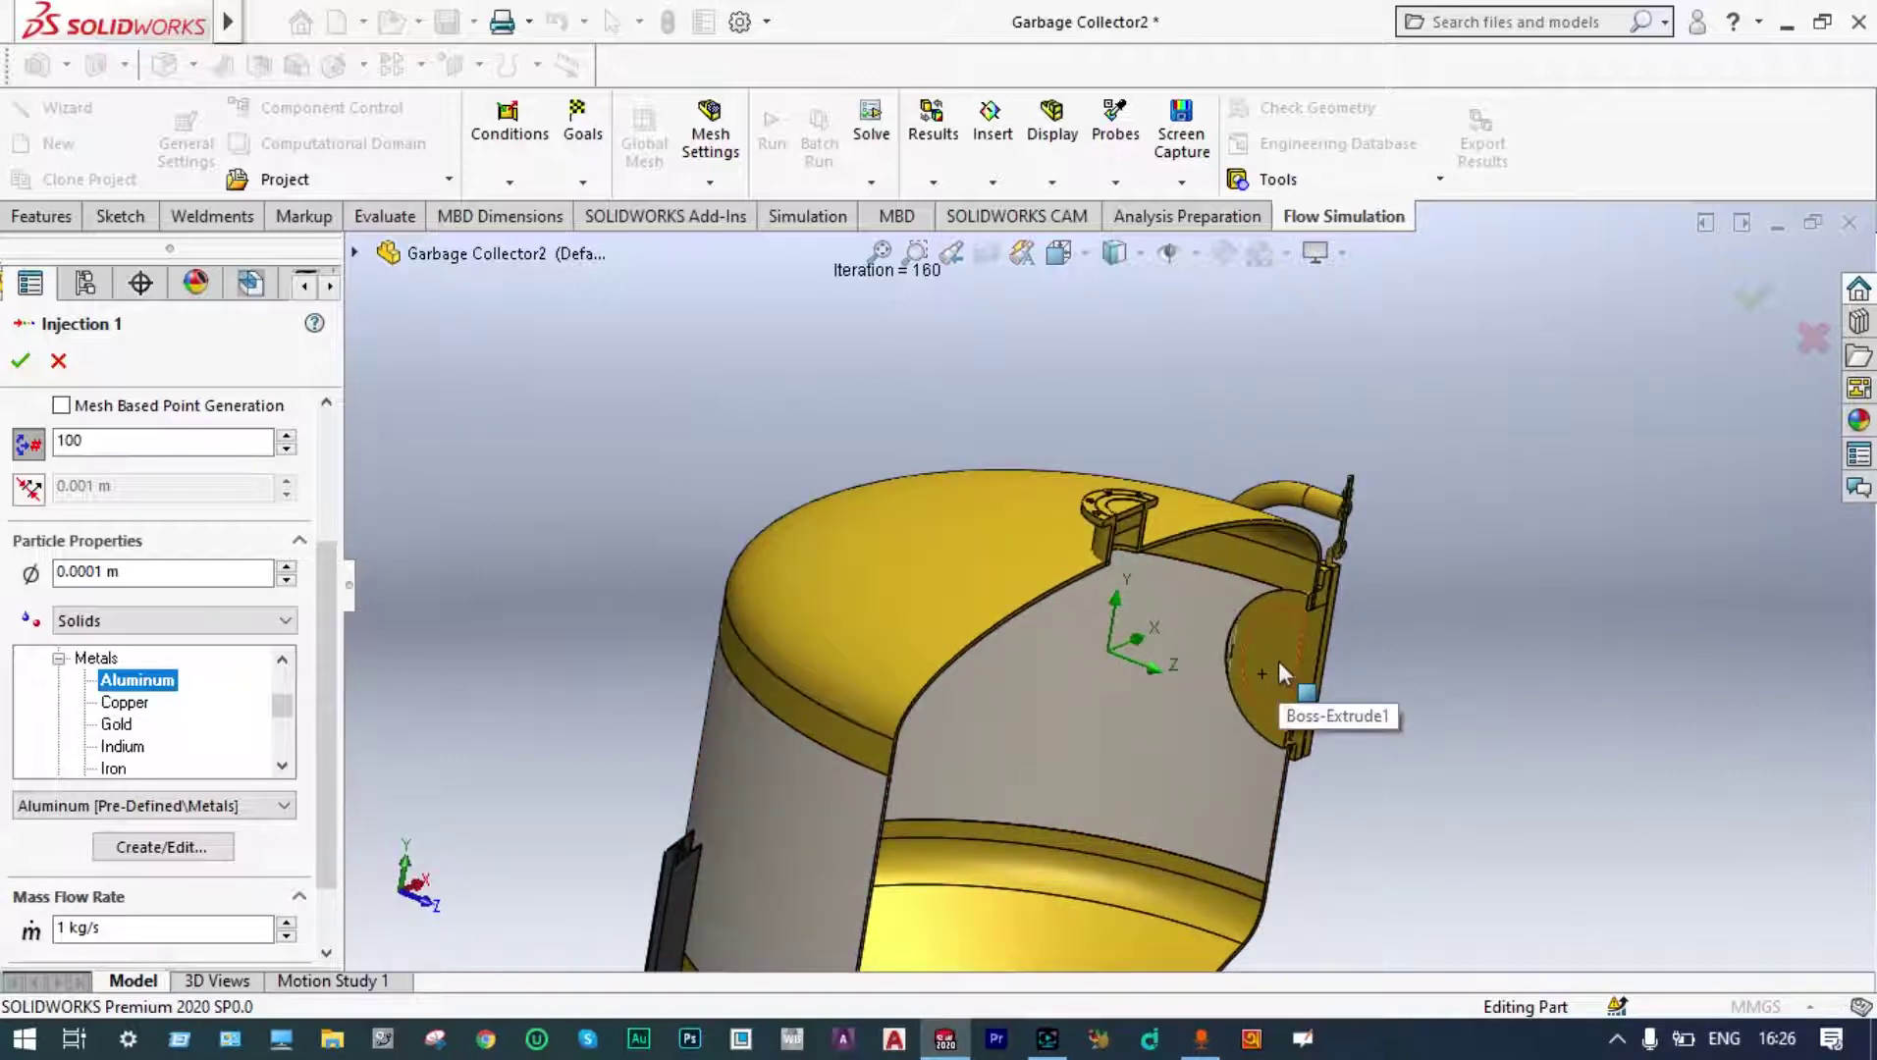
left_click(1279, 662)
left_click(19, 360)
Run the Particle Study at 36 mps and play its Injection 1 animation, examining the particle flow near the top nozzle.
scroll(347, 722, "down", 2)
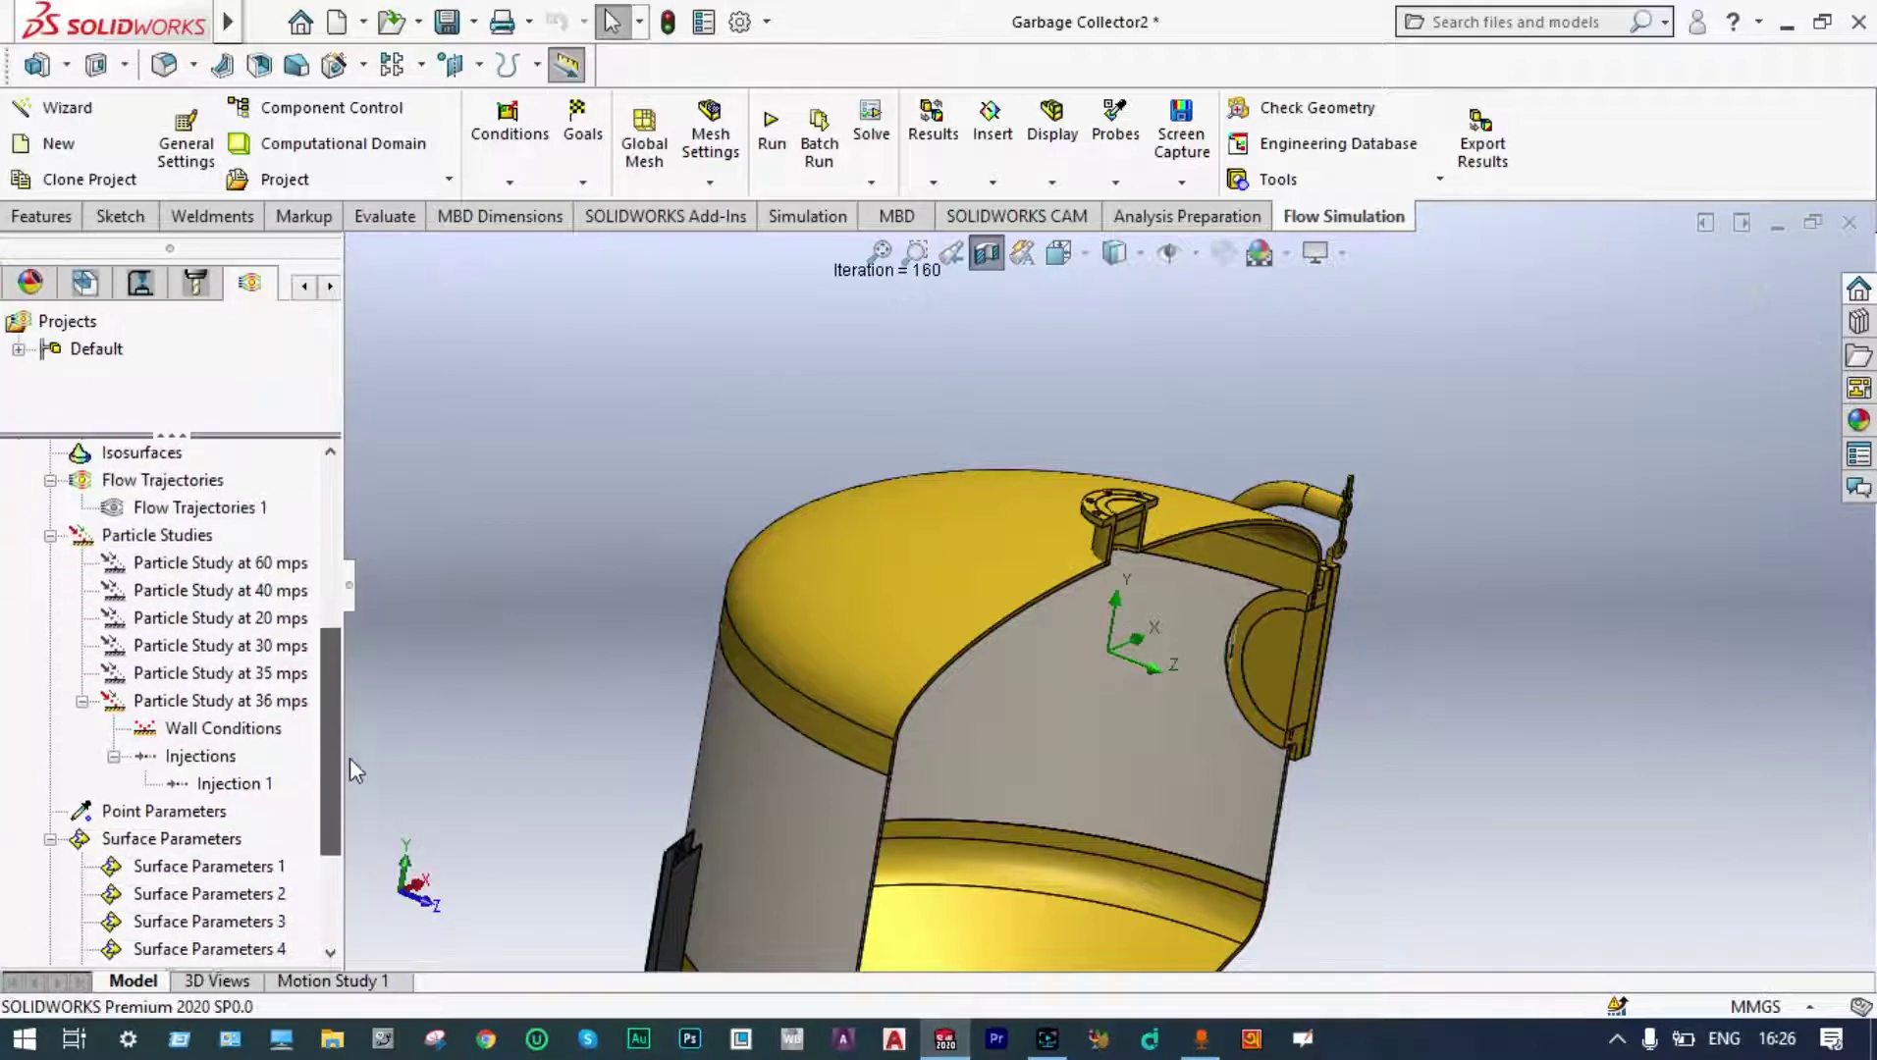
double_click(295, 700)
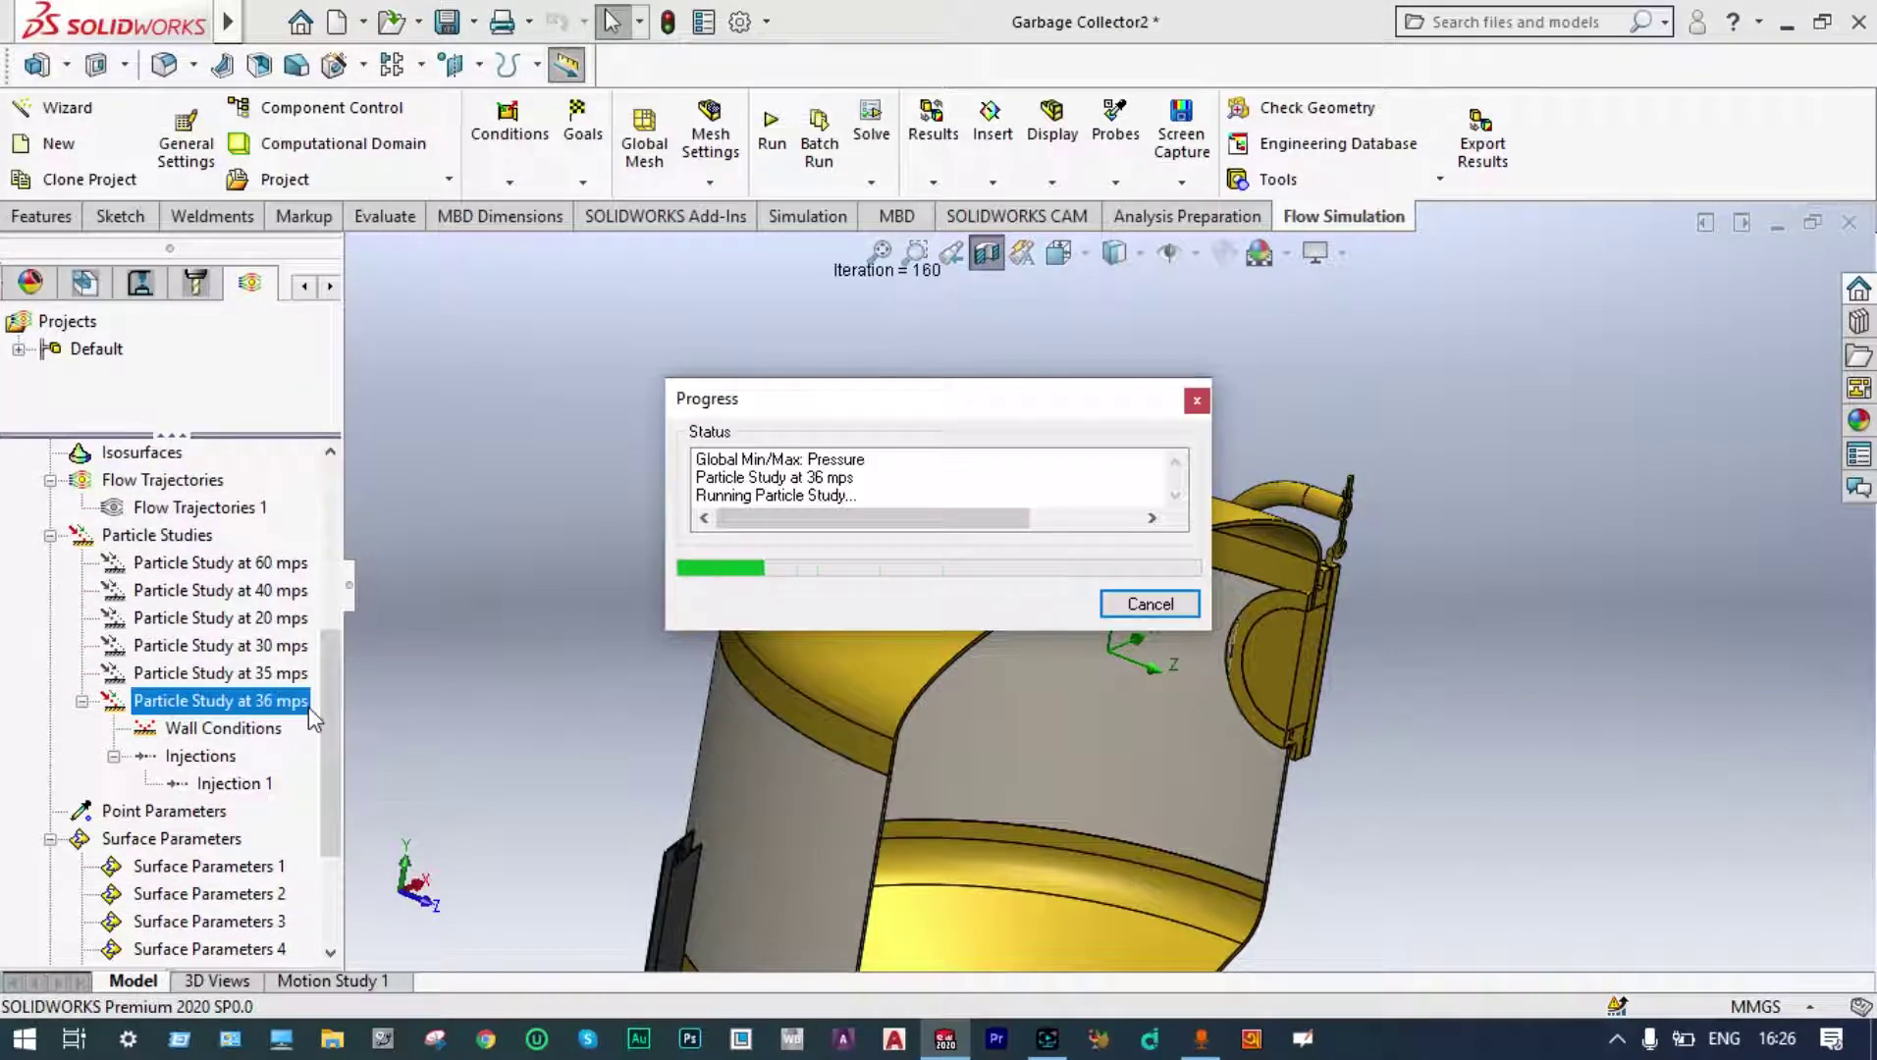
double_click(236, 784)
middle_click_drag(397, 585, 462, 457)
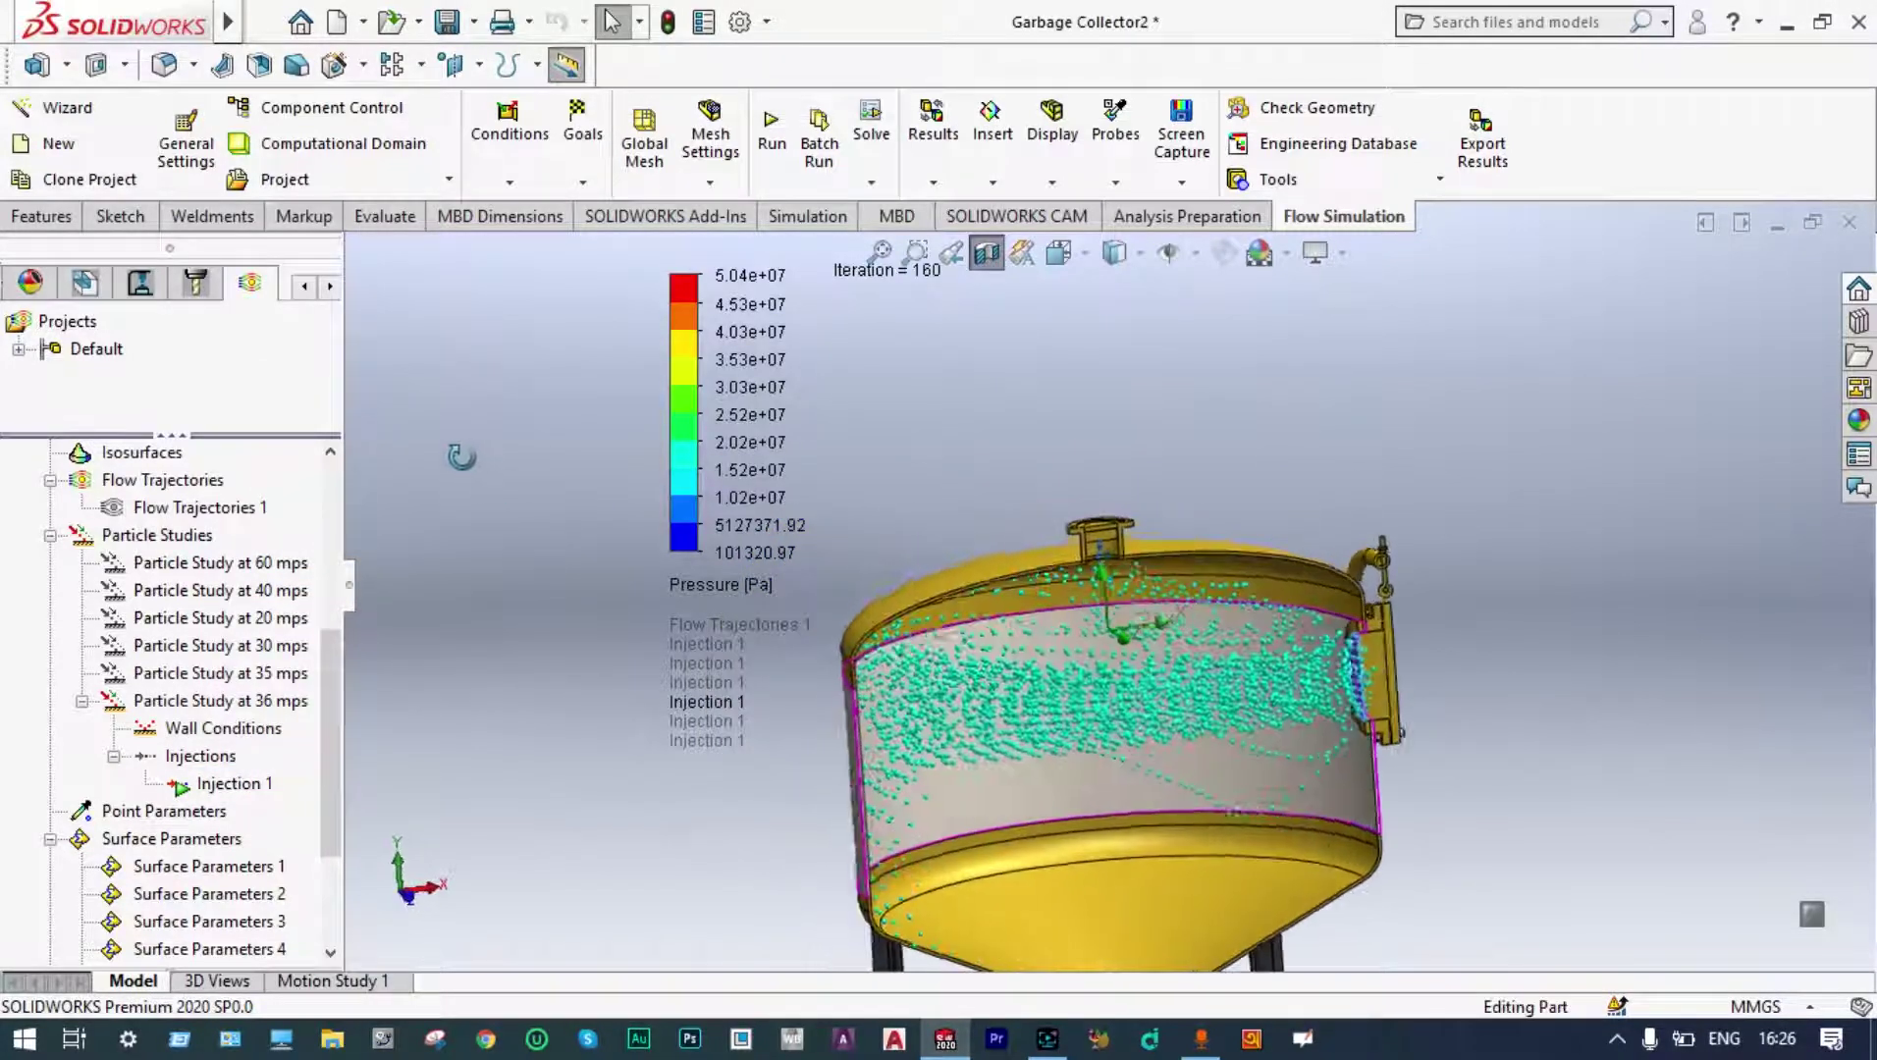
scroll(1163, 564, "down", 4)
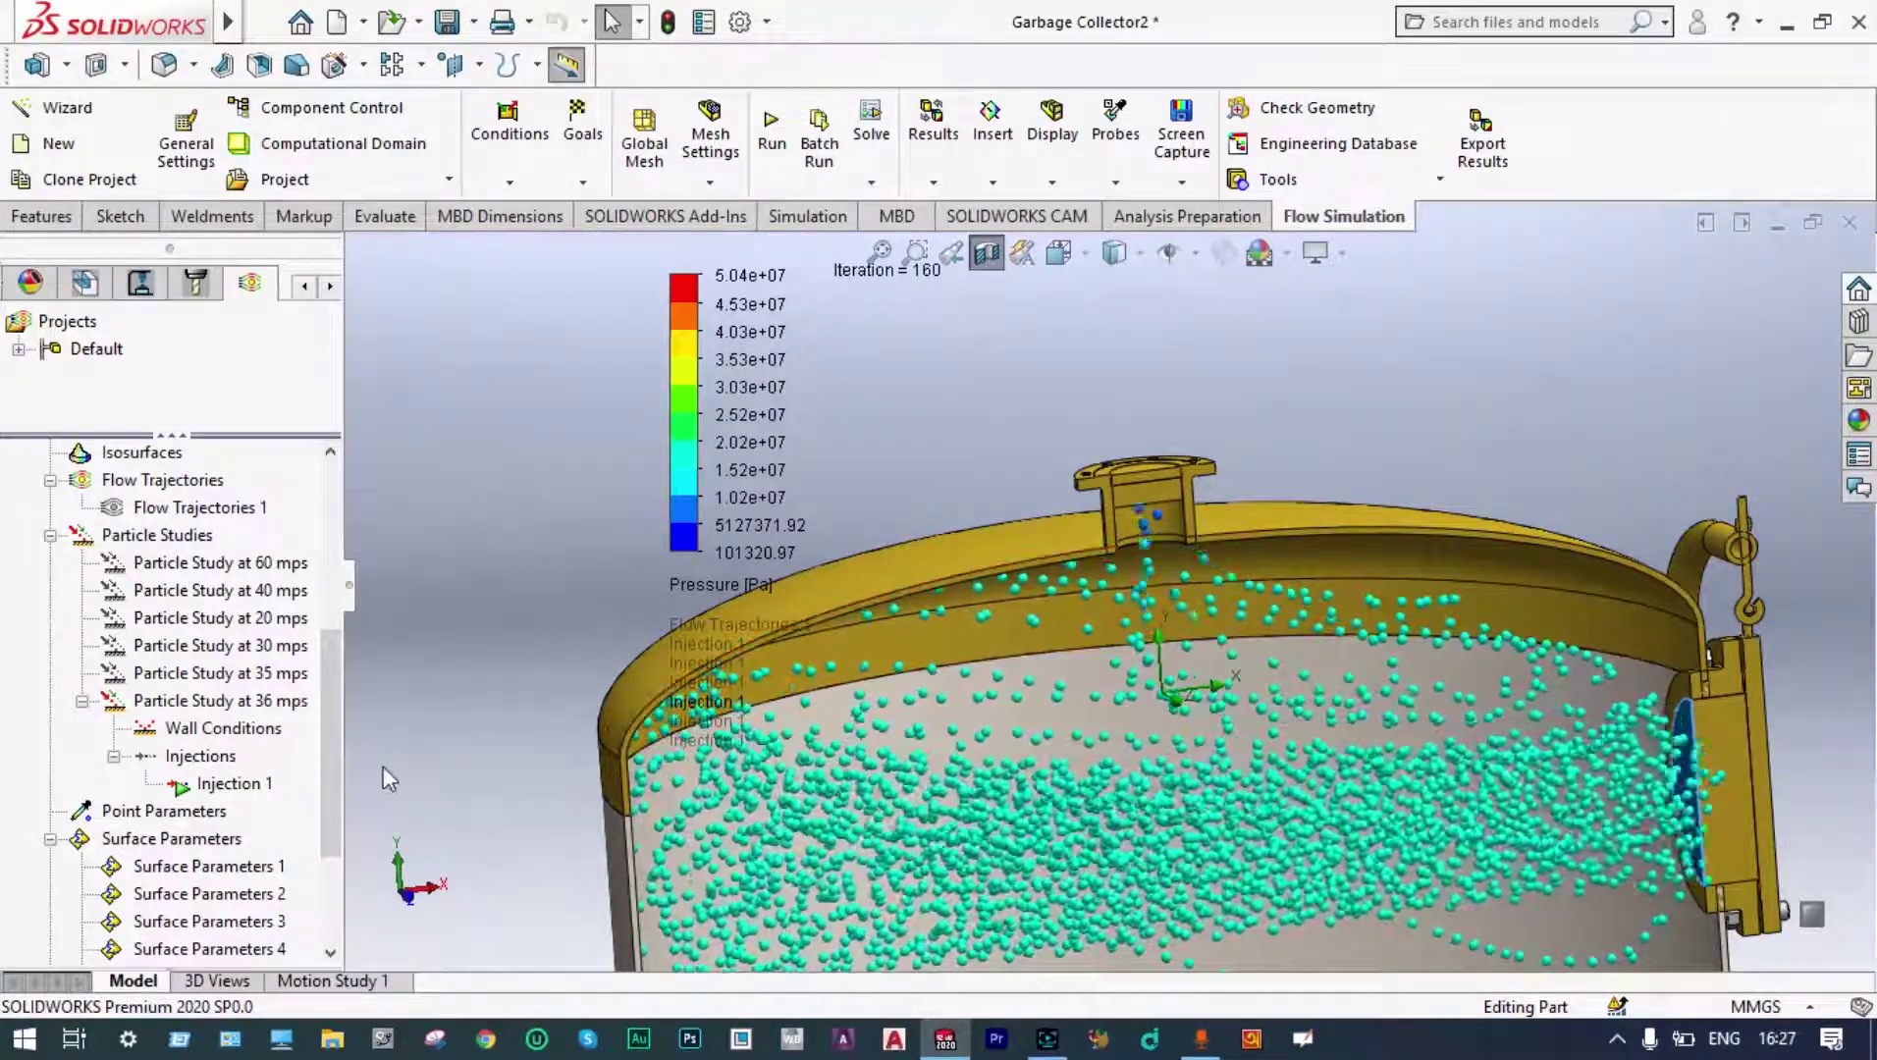
Insert a new surface parameters result with Number of Particles as the evaluated parameter.
left_click_drag(335, 707, 336, 764)
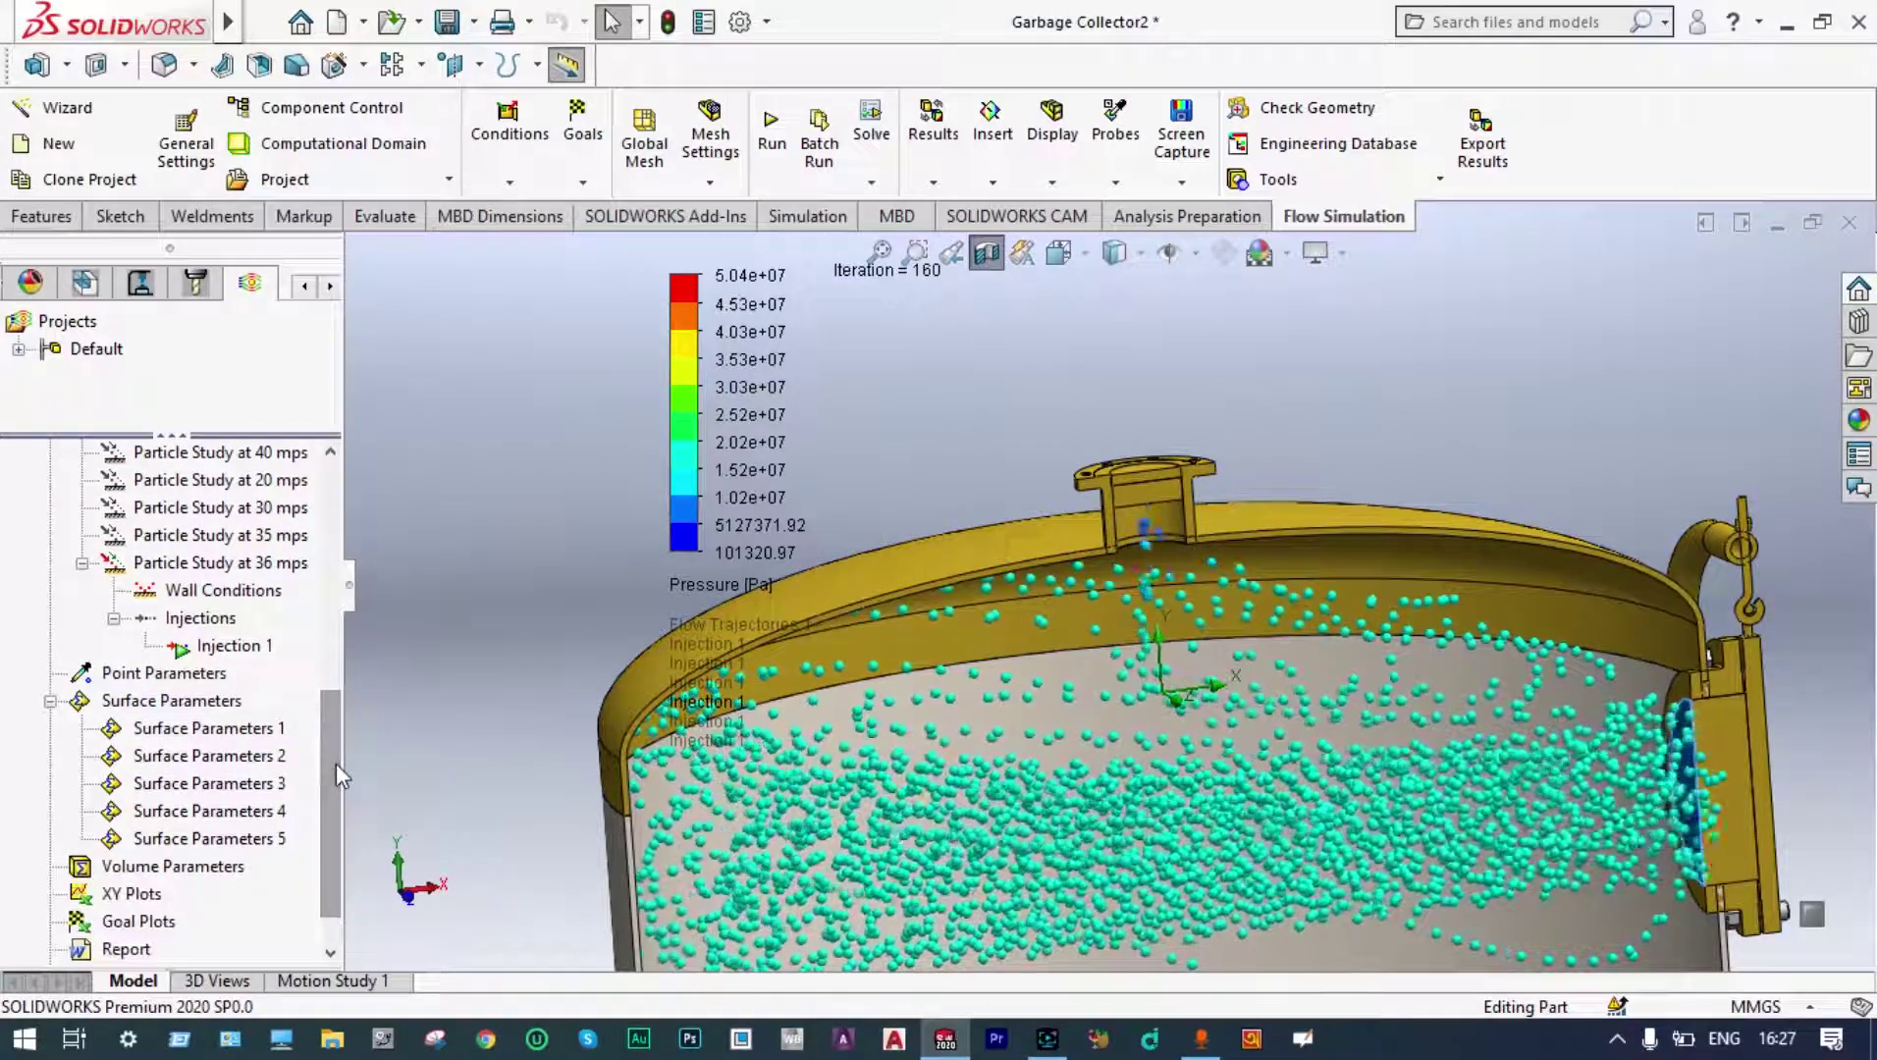
right_click(186, 700)
left_click(261, 719)
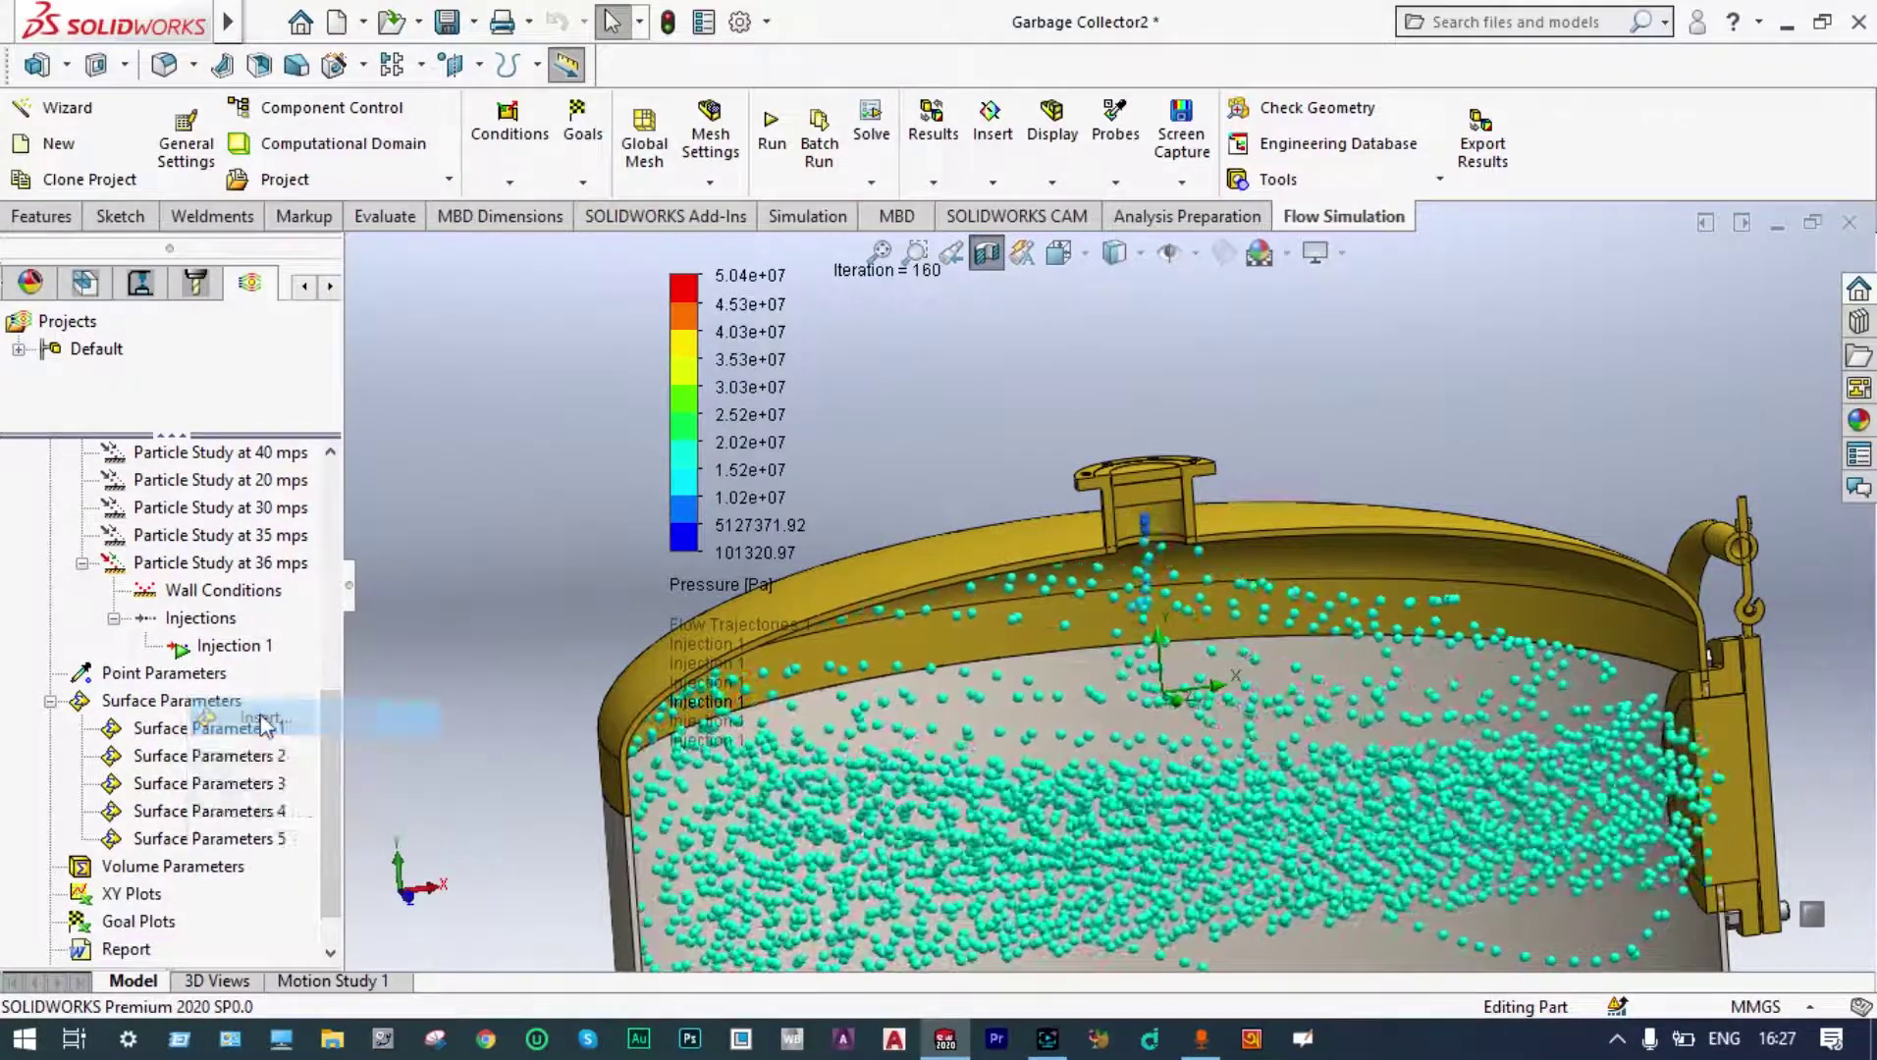
scroll(284, 844, "down", 5)
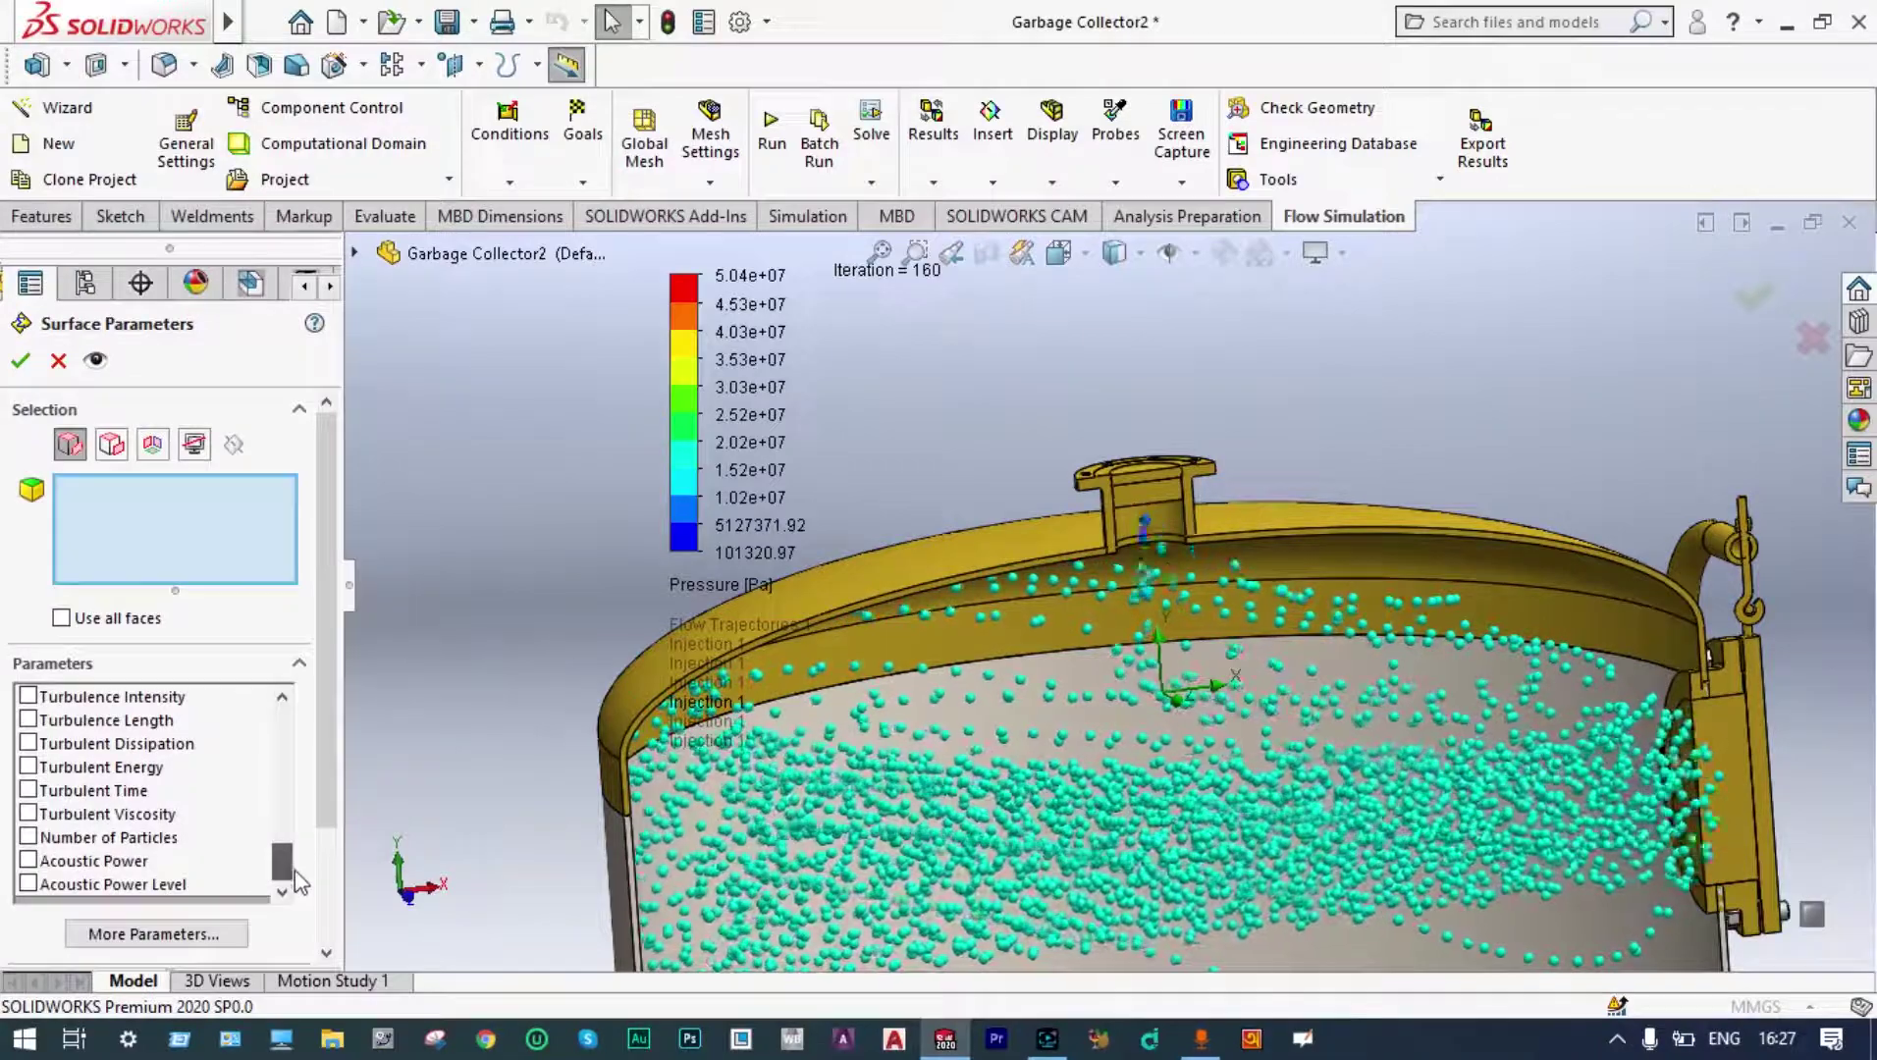
left_click(28, 837)
Pick the inner face of the top nozzle's cover for the surface parameters and show its number of particles at 36 m/s.
scroll(1263, 506, "down", 3)
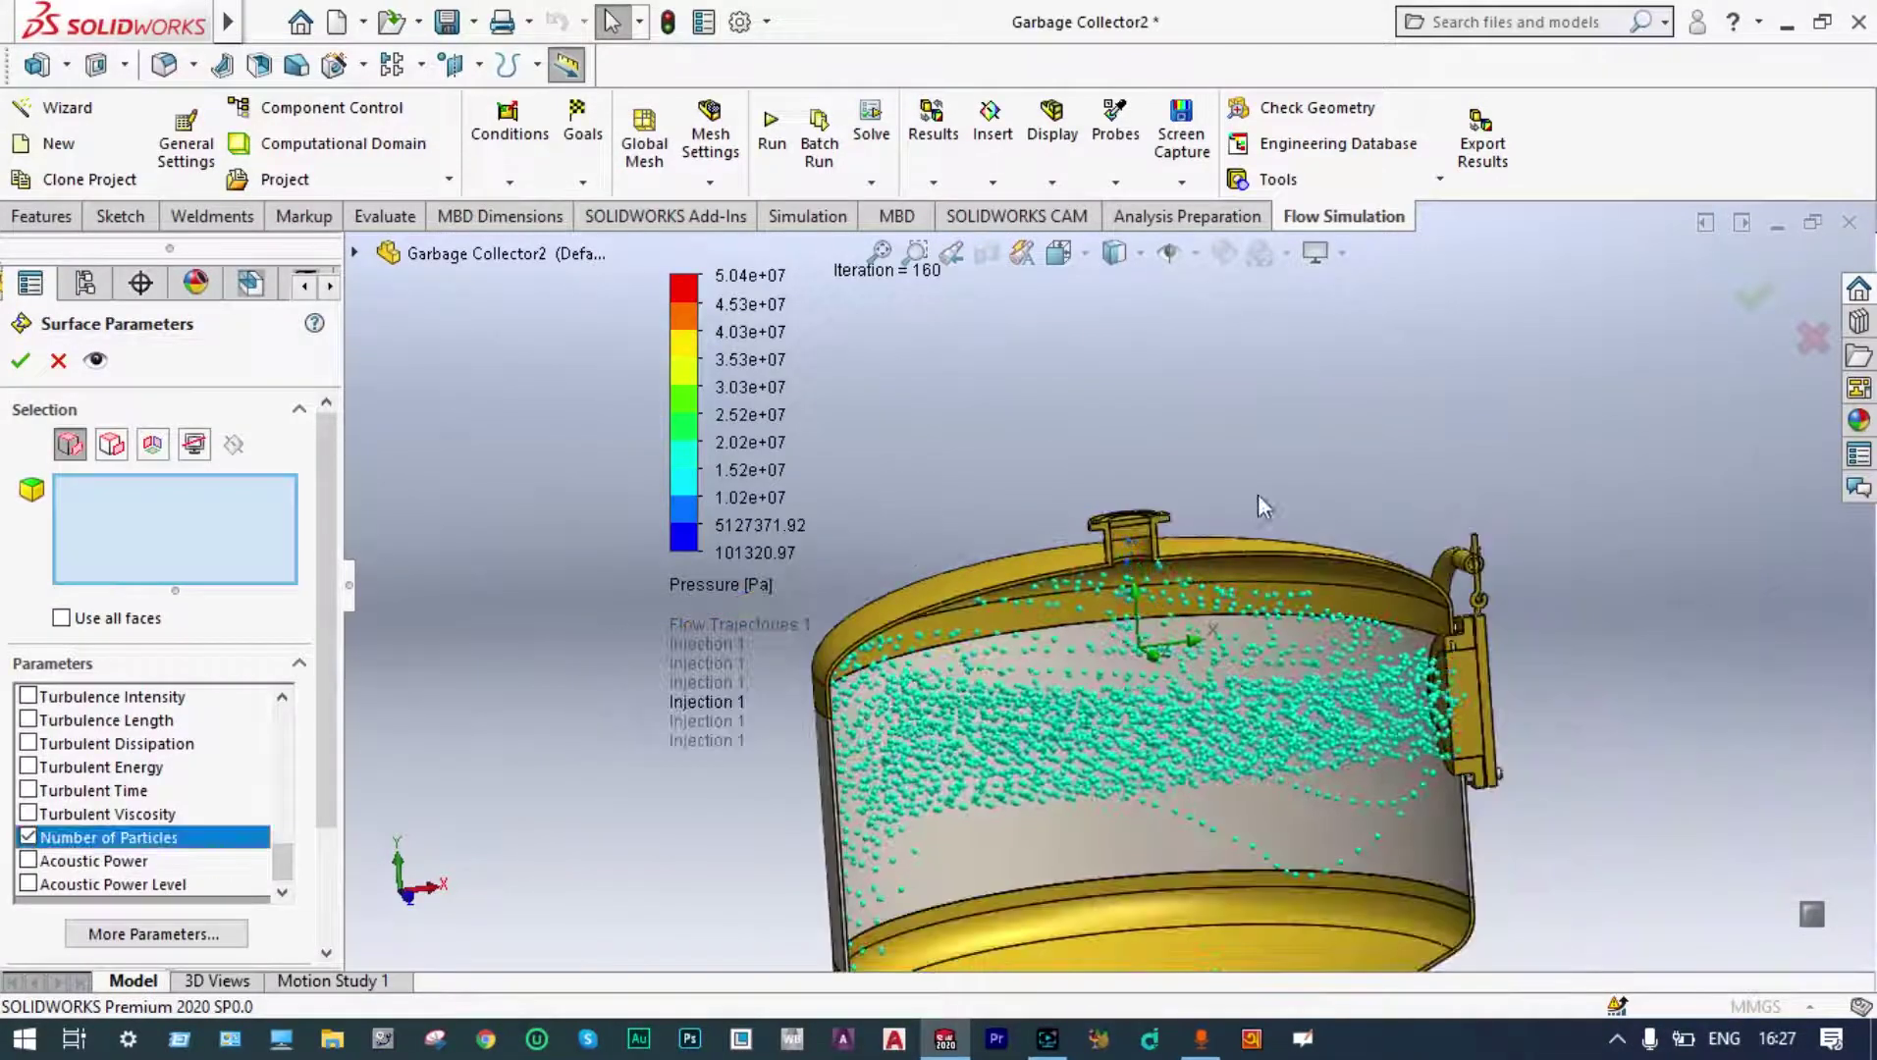
scroll(1264, 506, "up", 10)
left_click(1080, 528)
scroll(1079, 531, "up", 5)
left_click(155, 892)
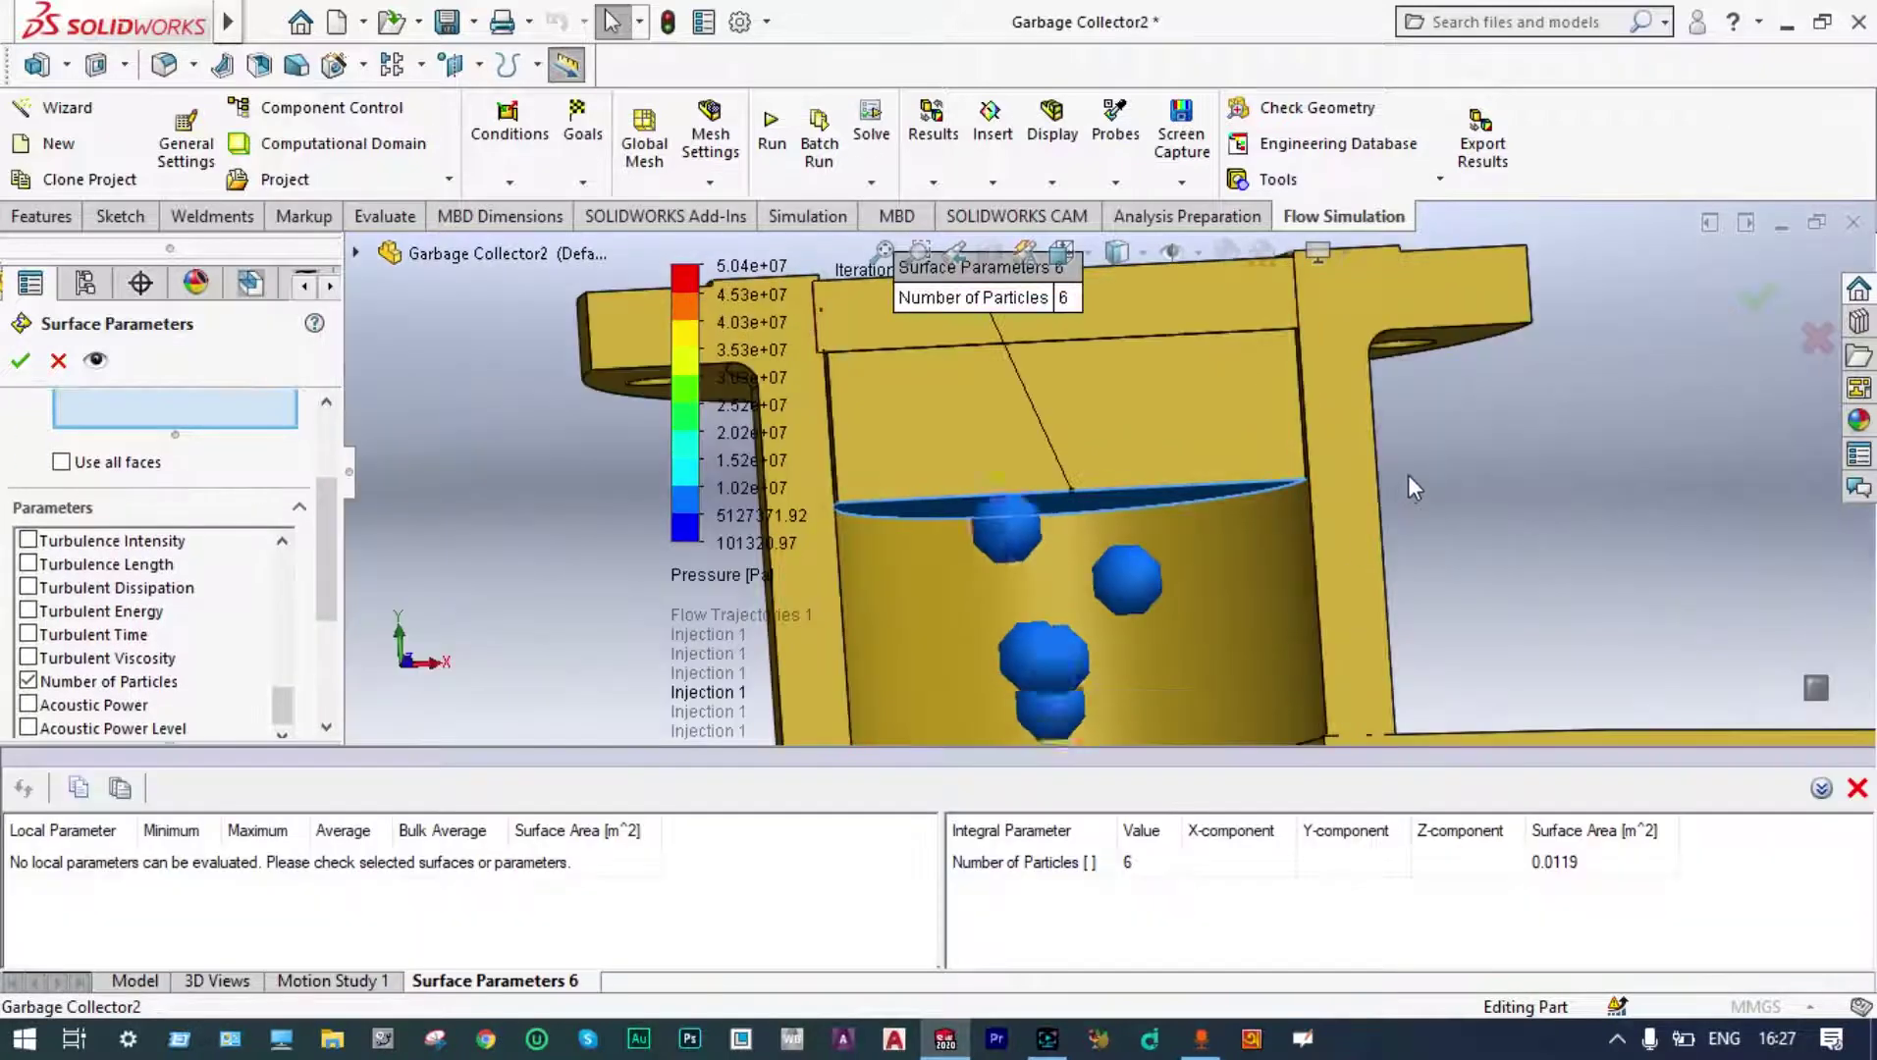
scroll(1407, 475, "down", 6)
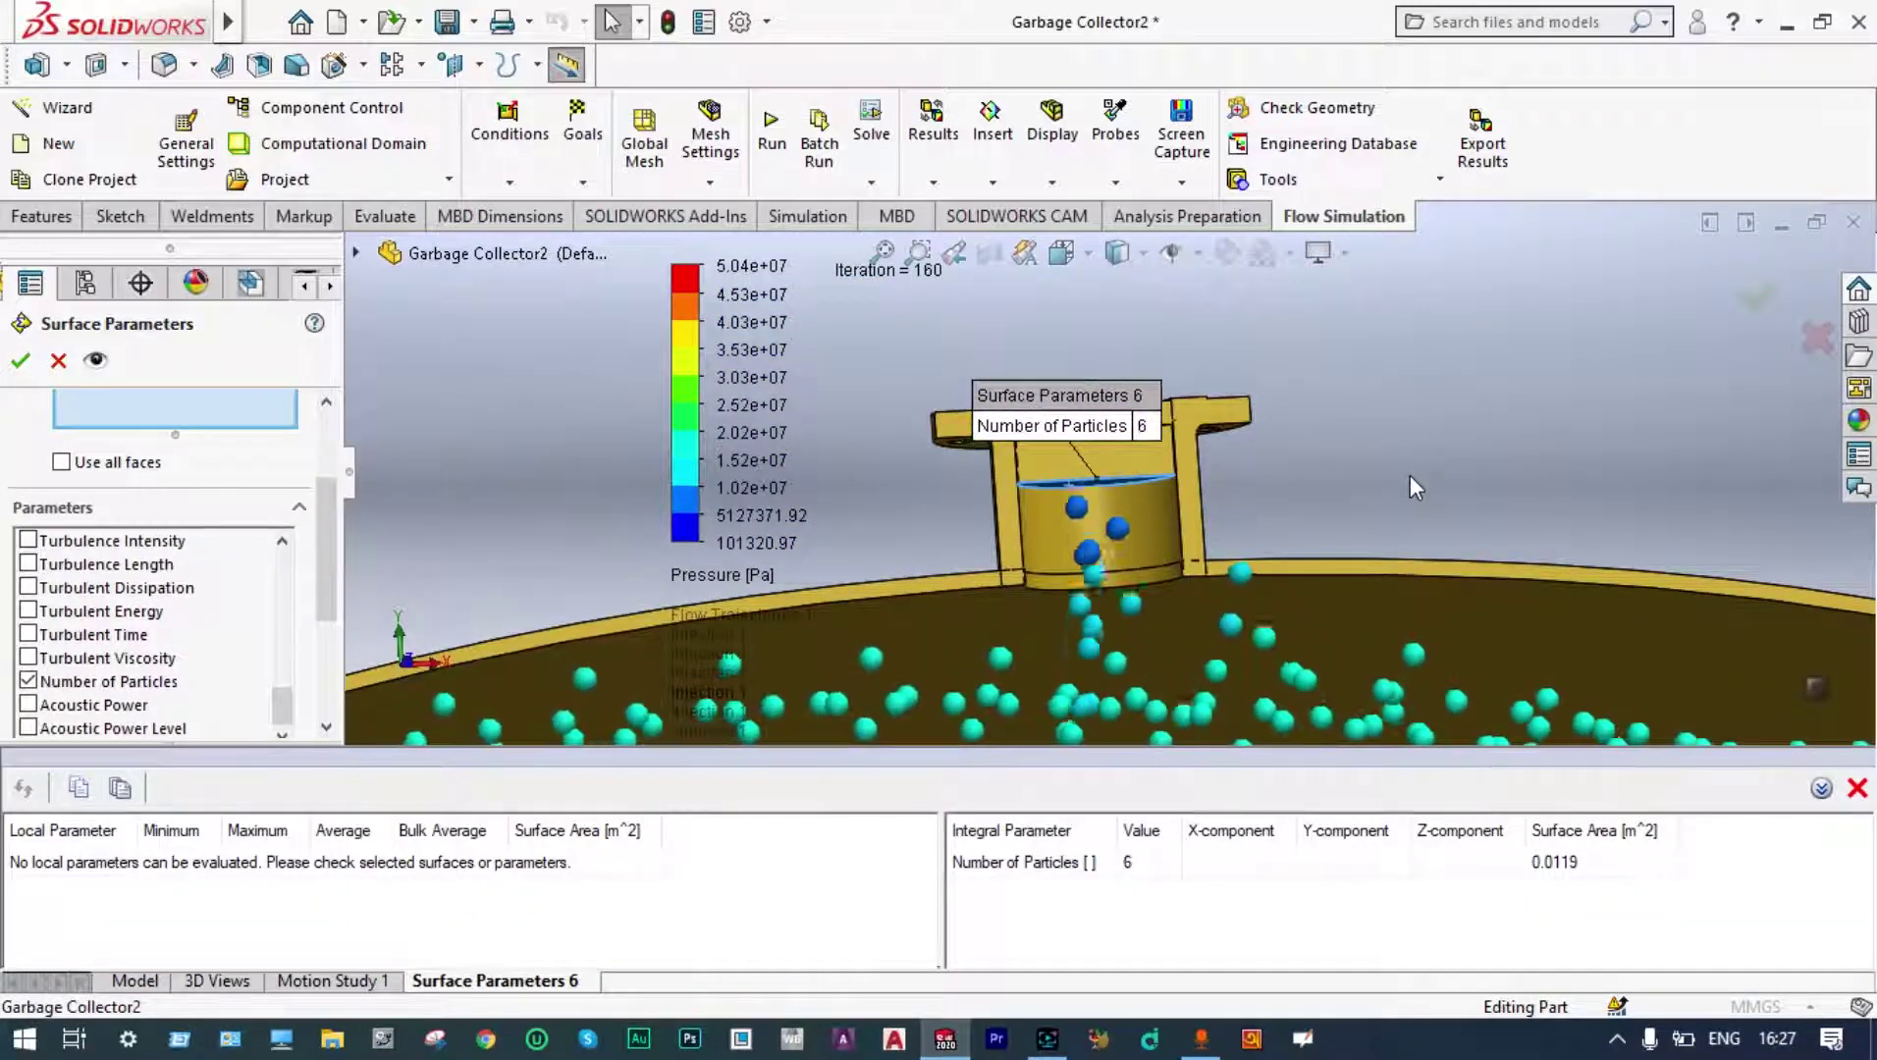
scroll(1423, 487, "down", 3)
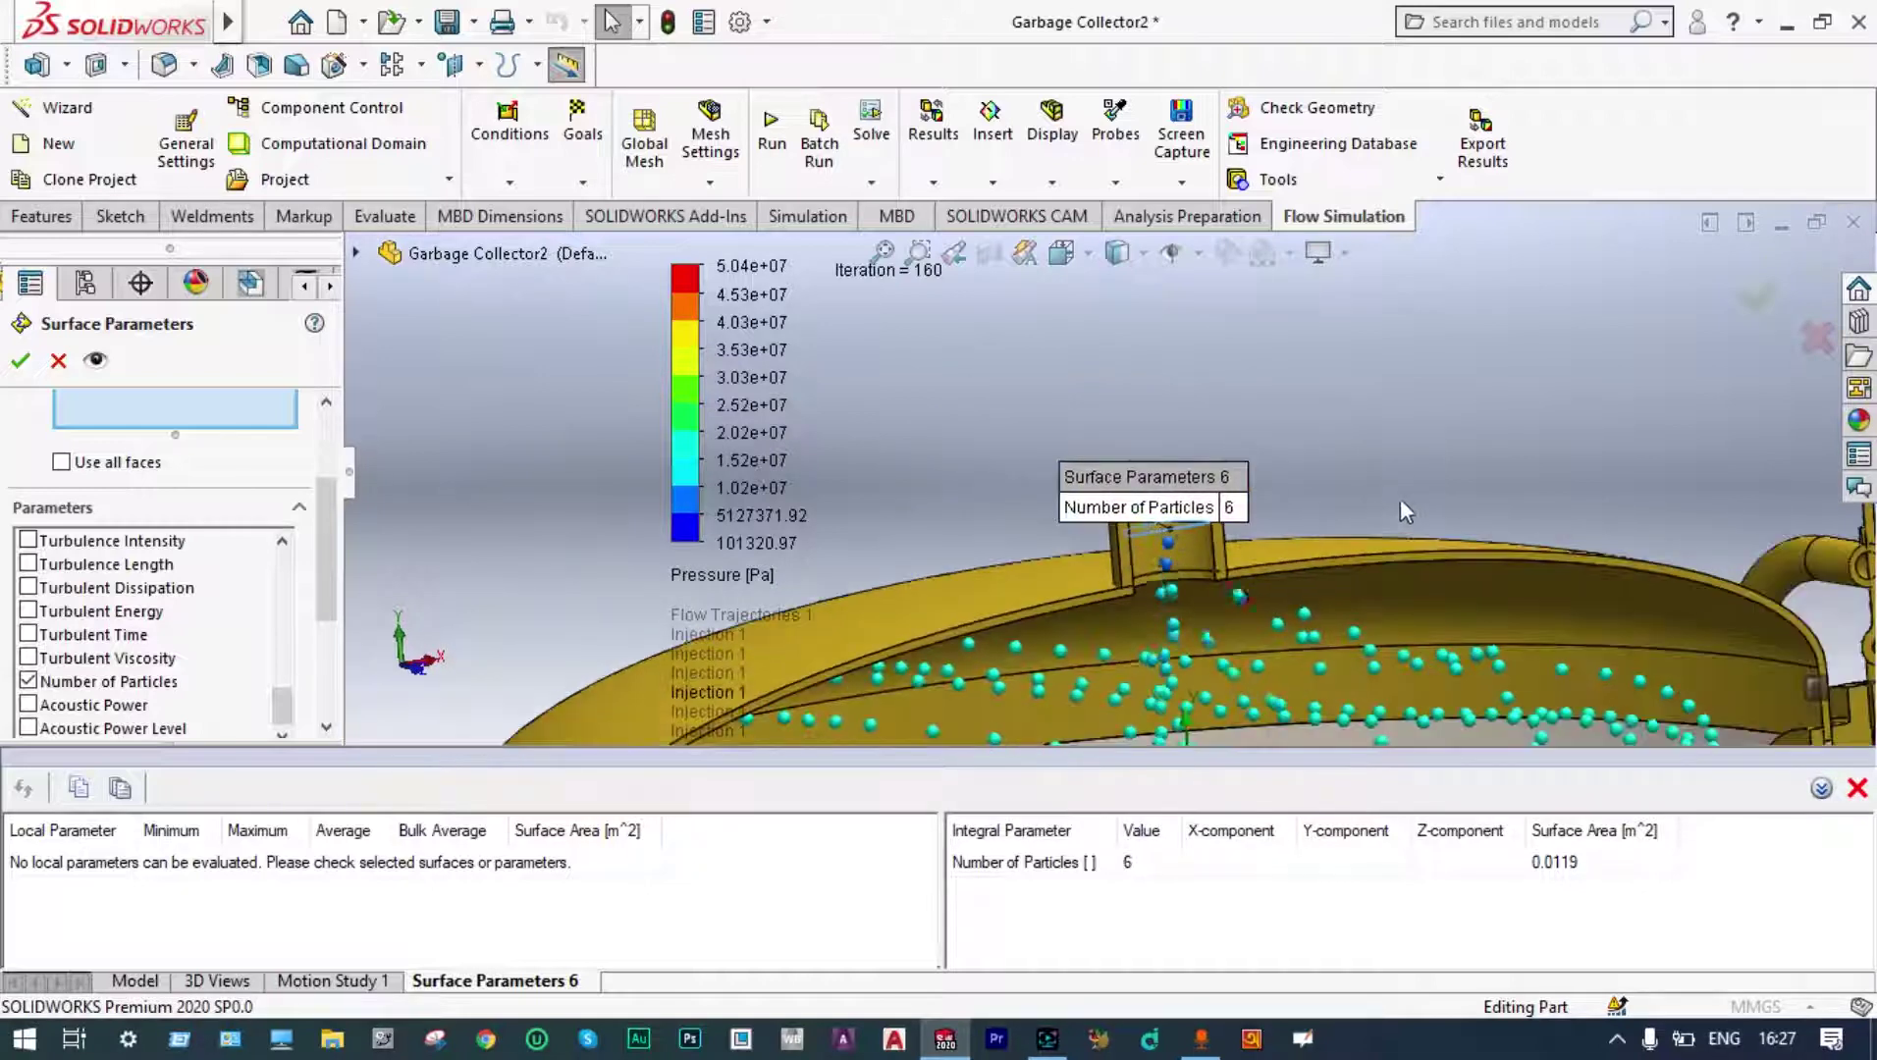
scroll(1384, 488, "down", 5)
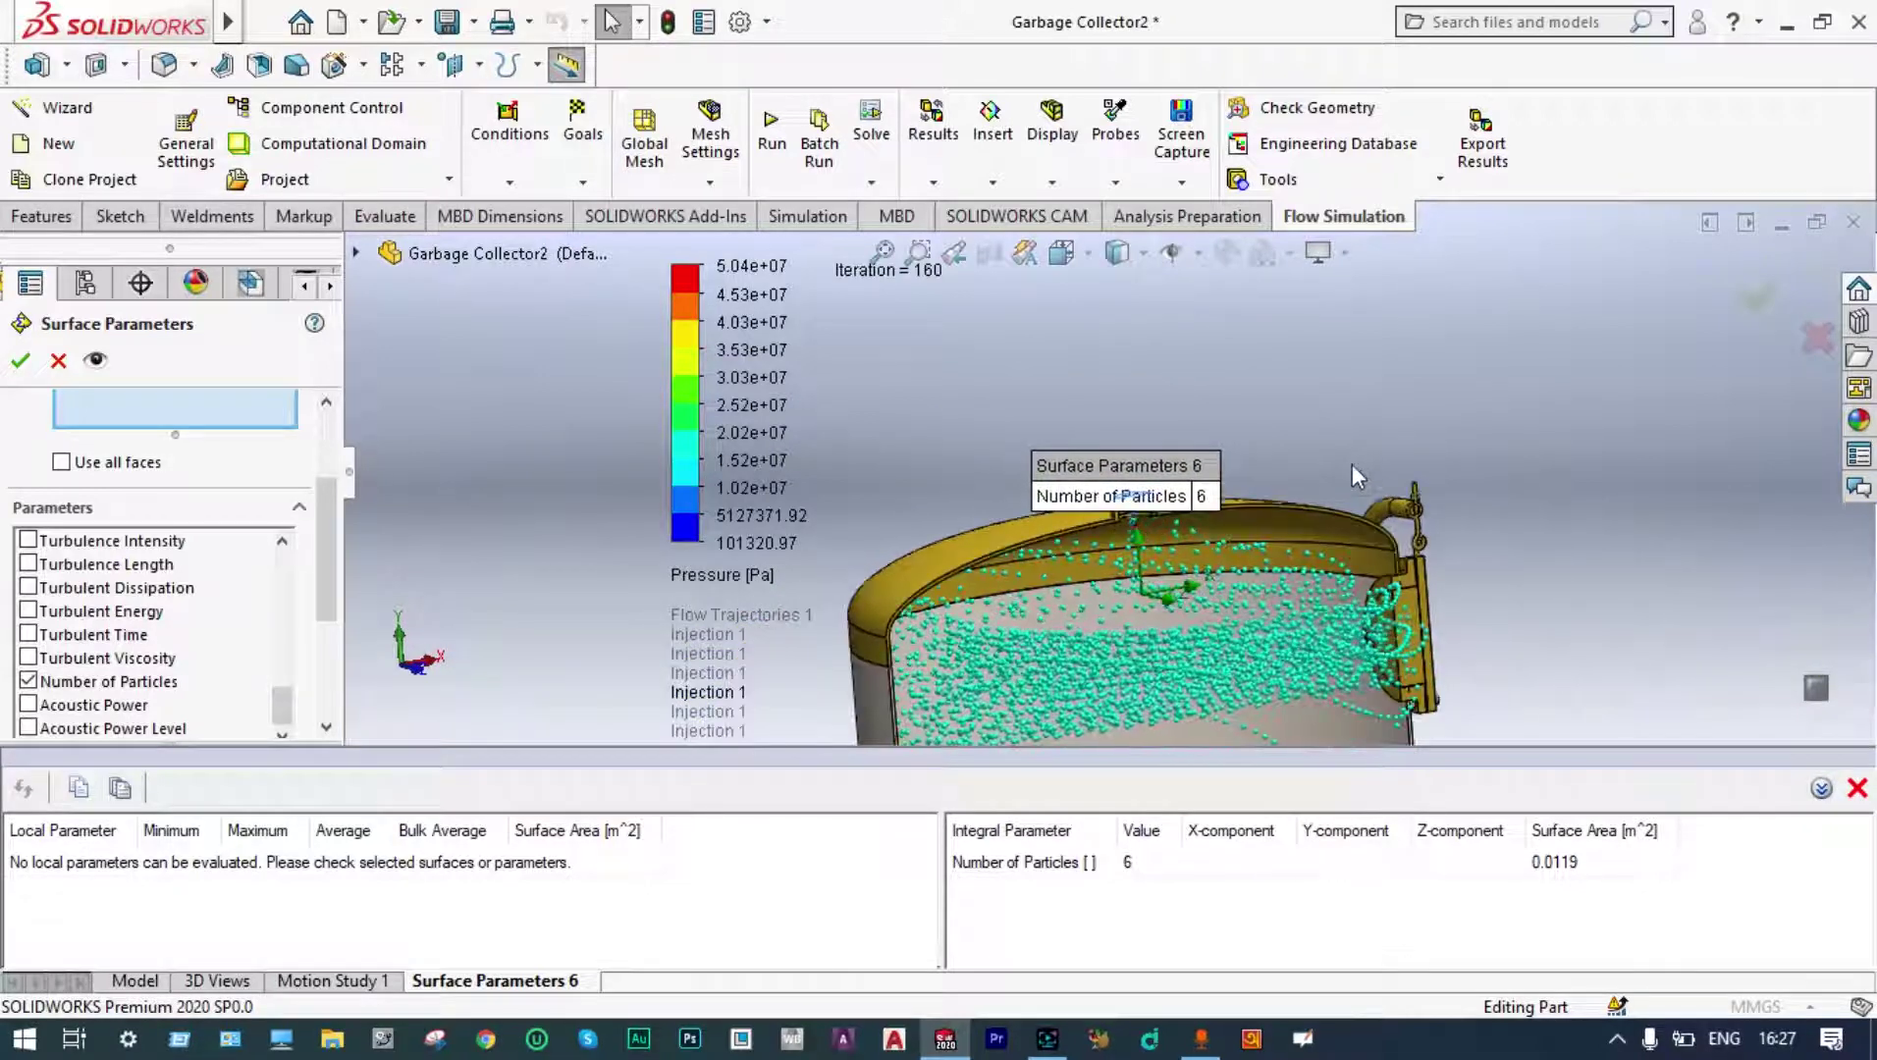